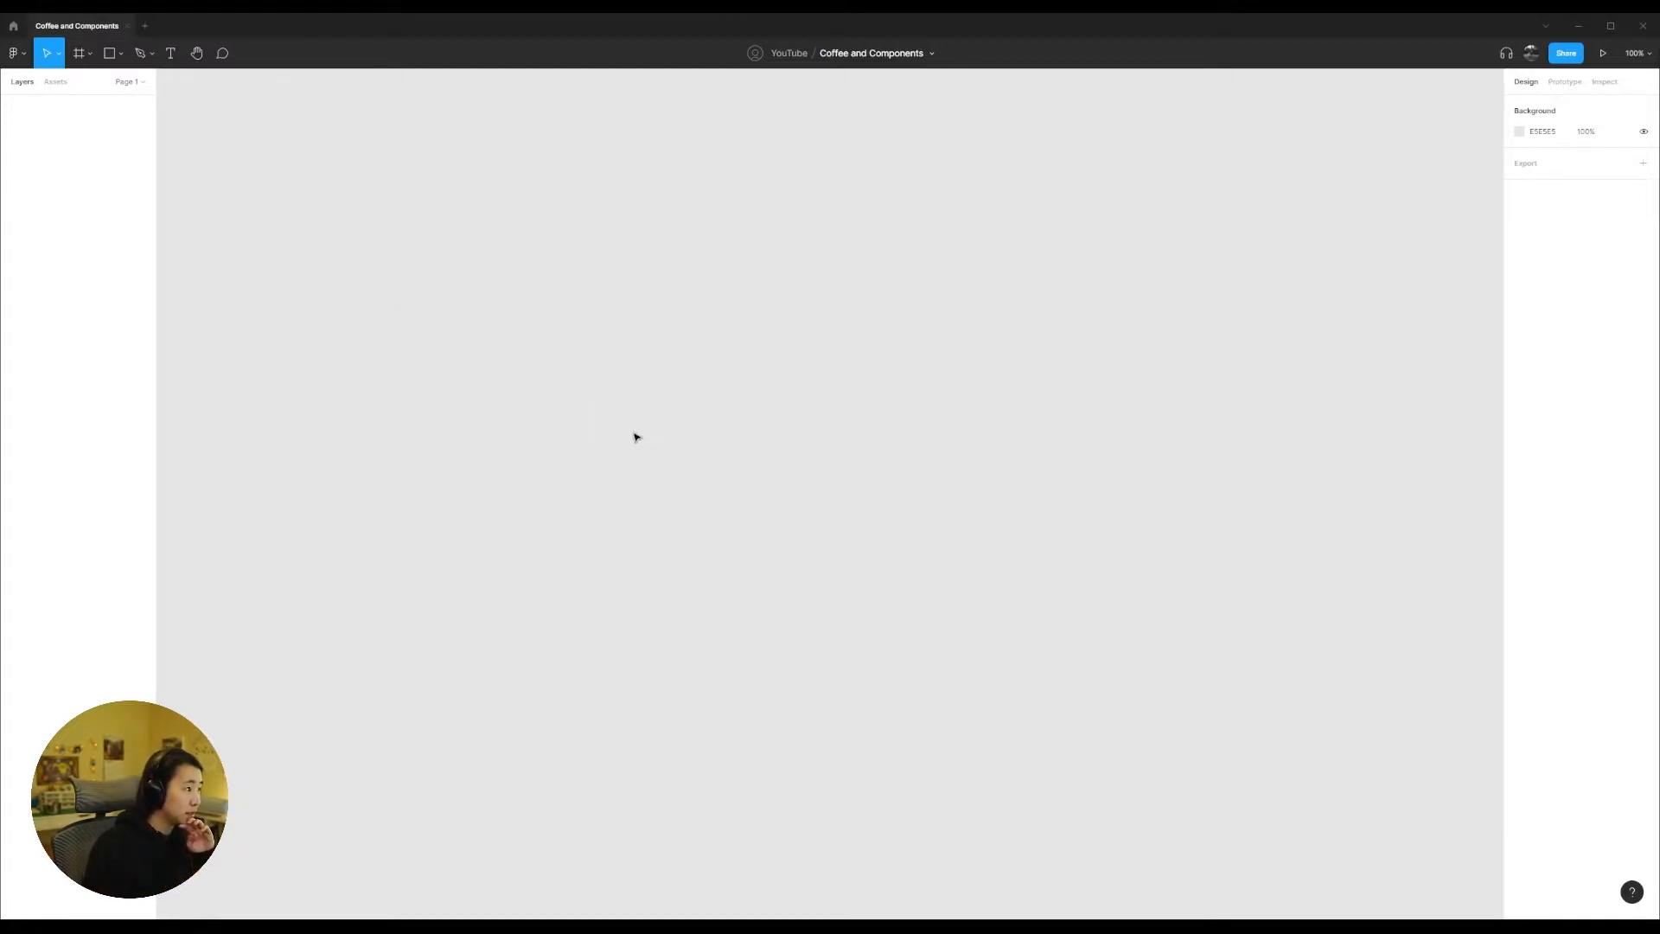
Step: Add a text layer reading "Button" on the empty canvas
key(t)
click(648, 372)
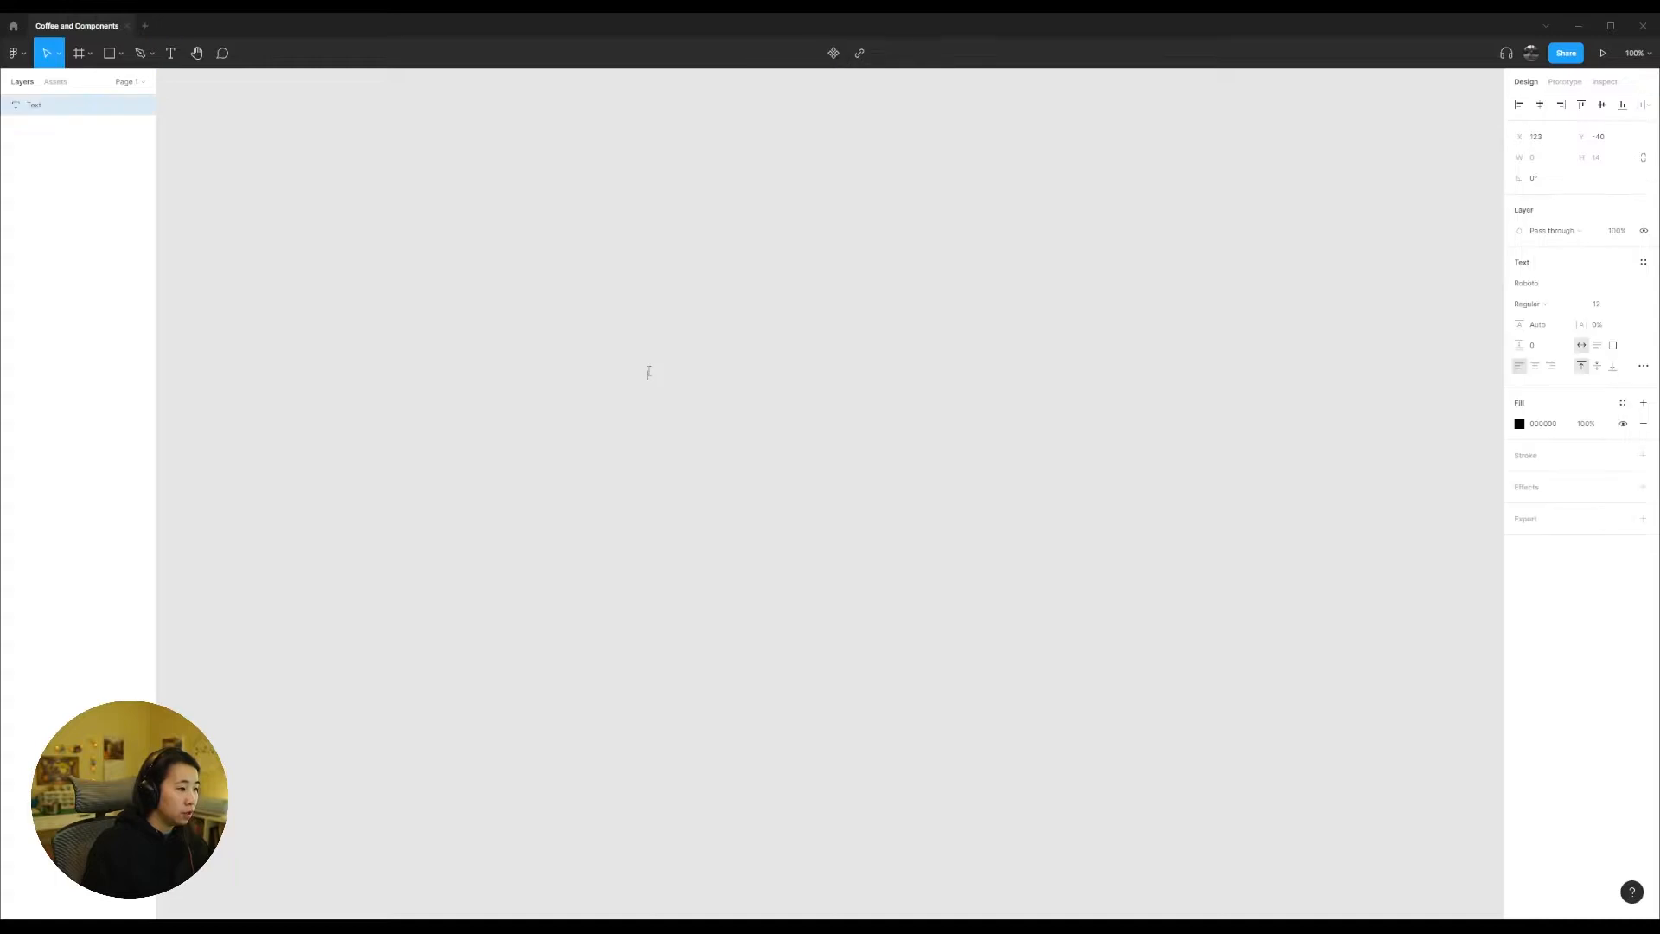
text(Button)
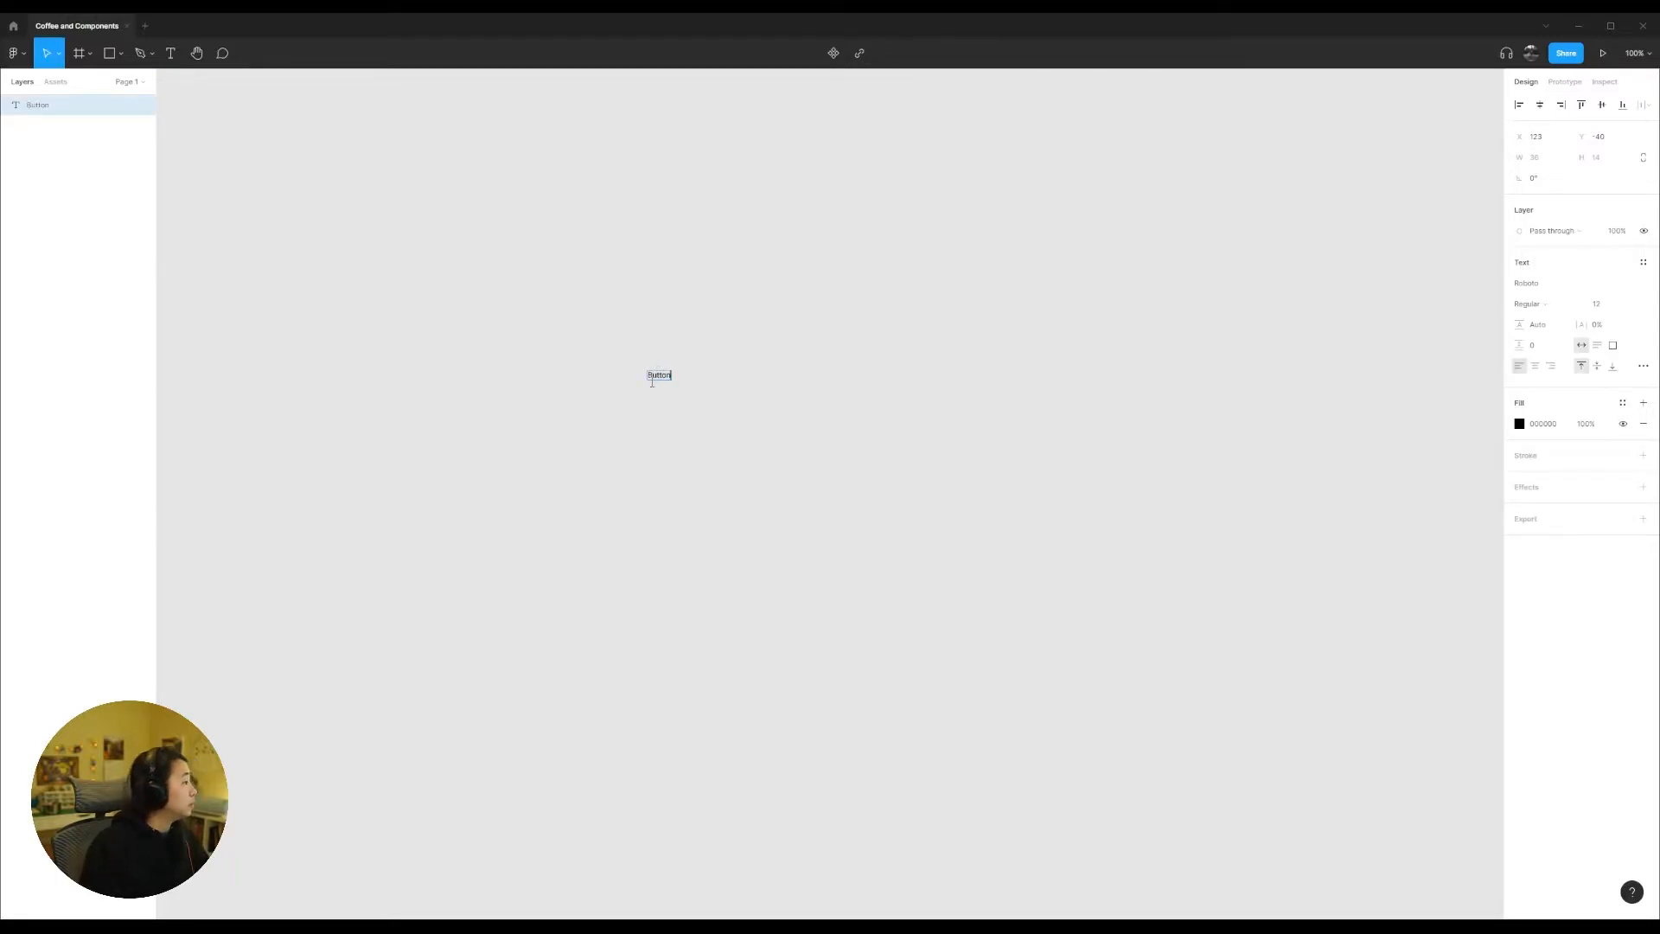
scroll(652, 387, up, 10)
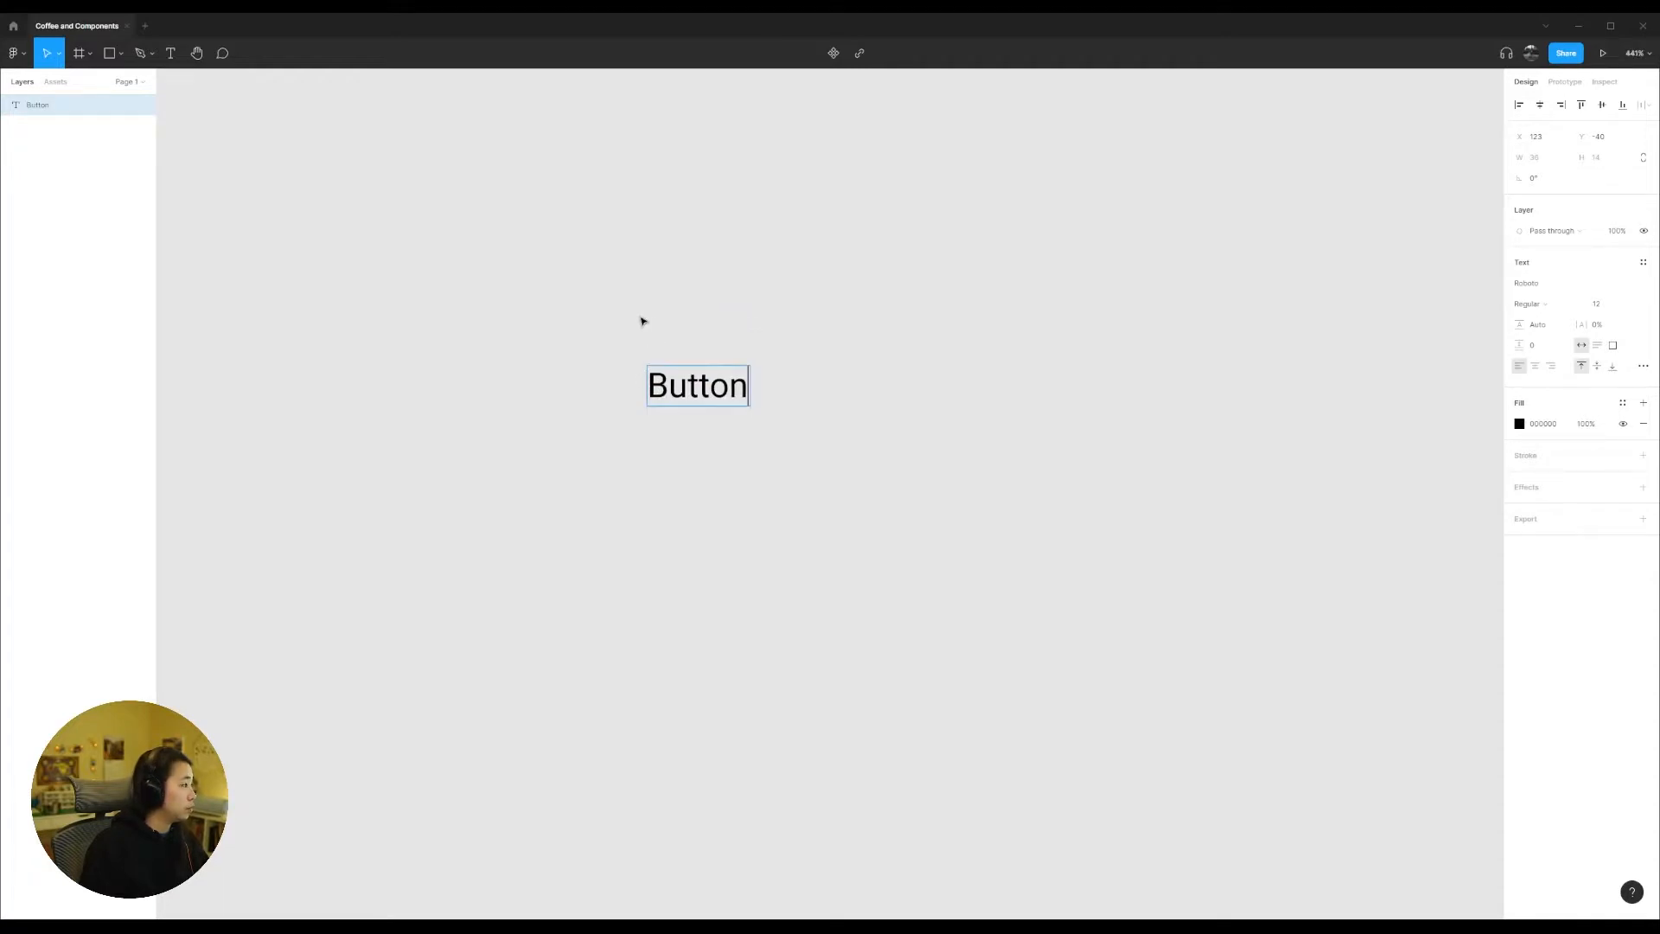
Step: Set the "Button" text to the Brandon Grotesque font at size 16 and shift it on the canvas
key(ctrl+a)
click(1583, 283)
text(Brandon)
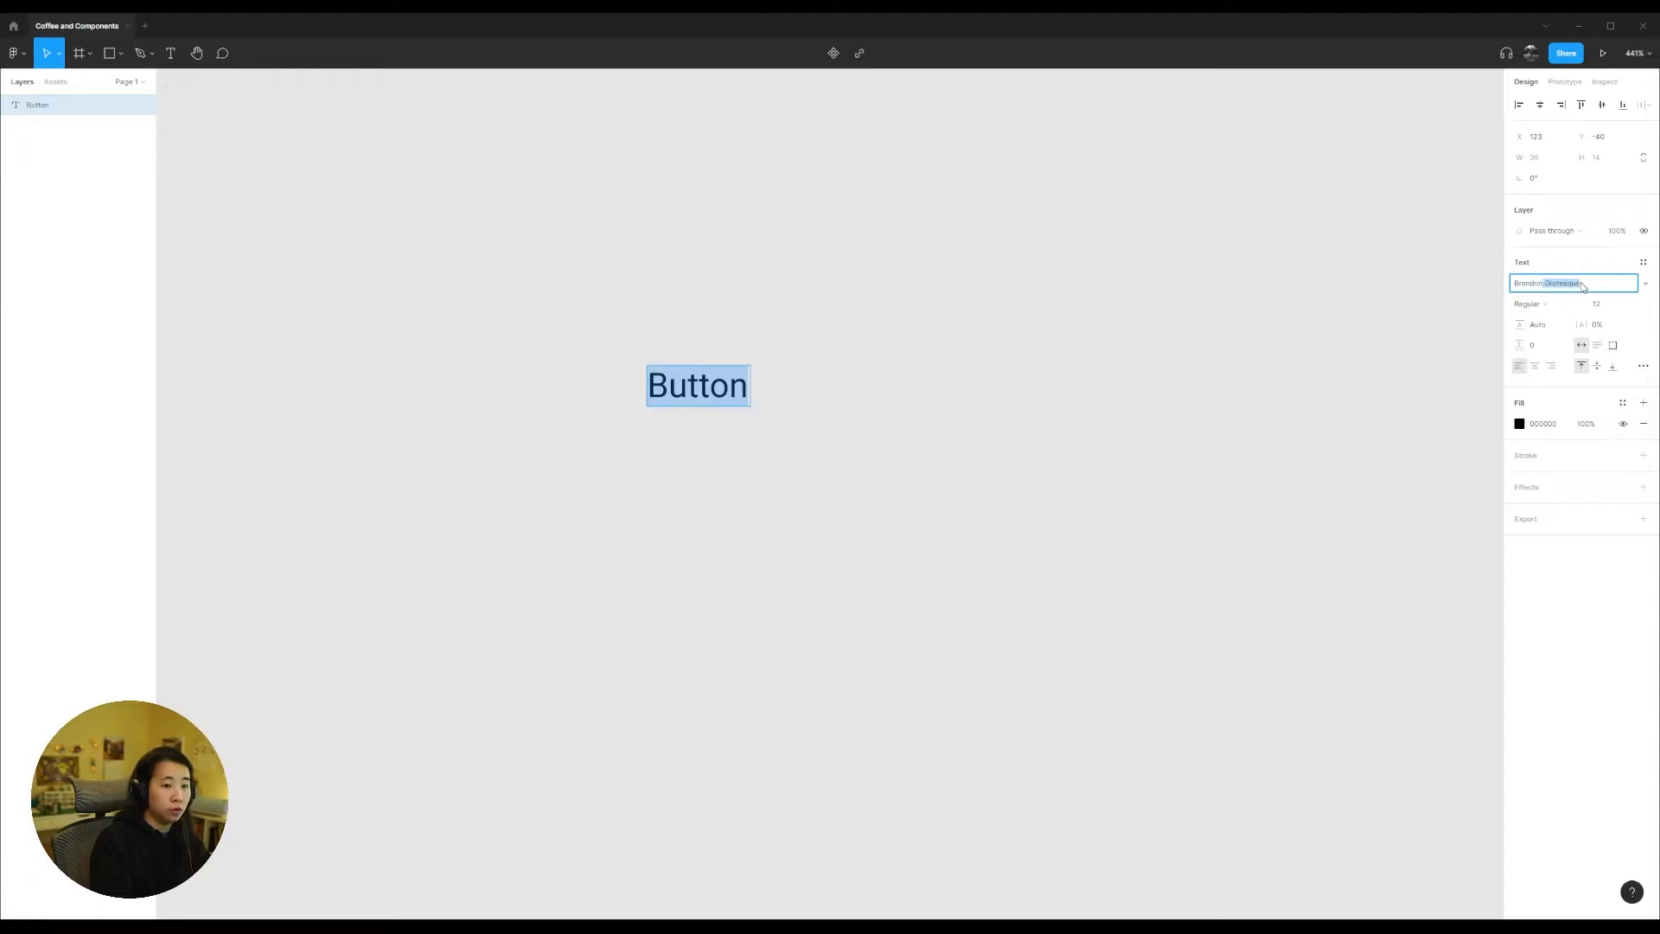
key(Return)
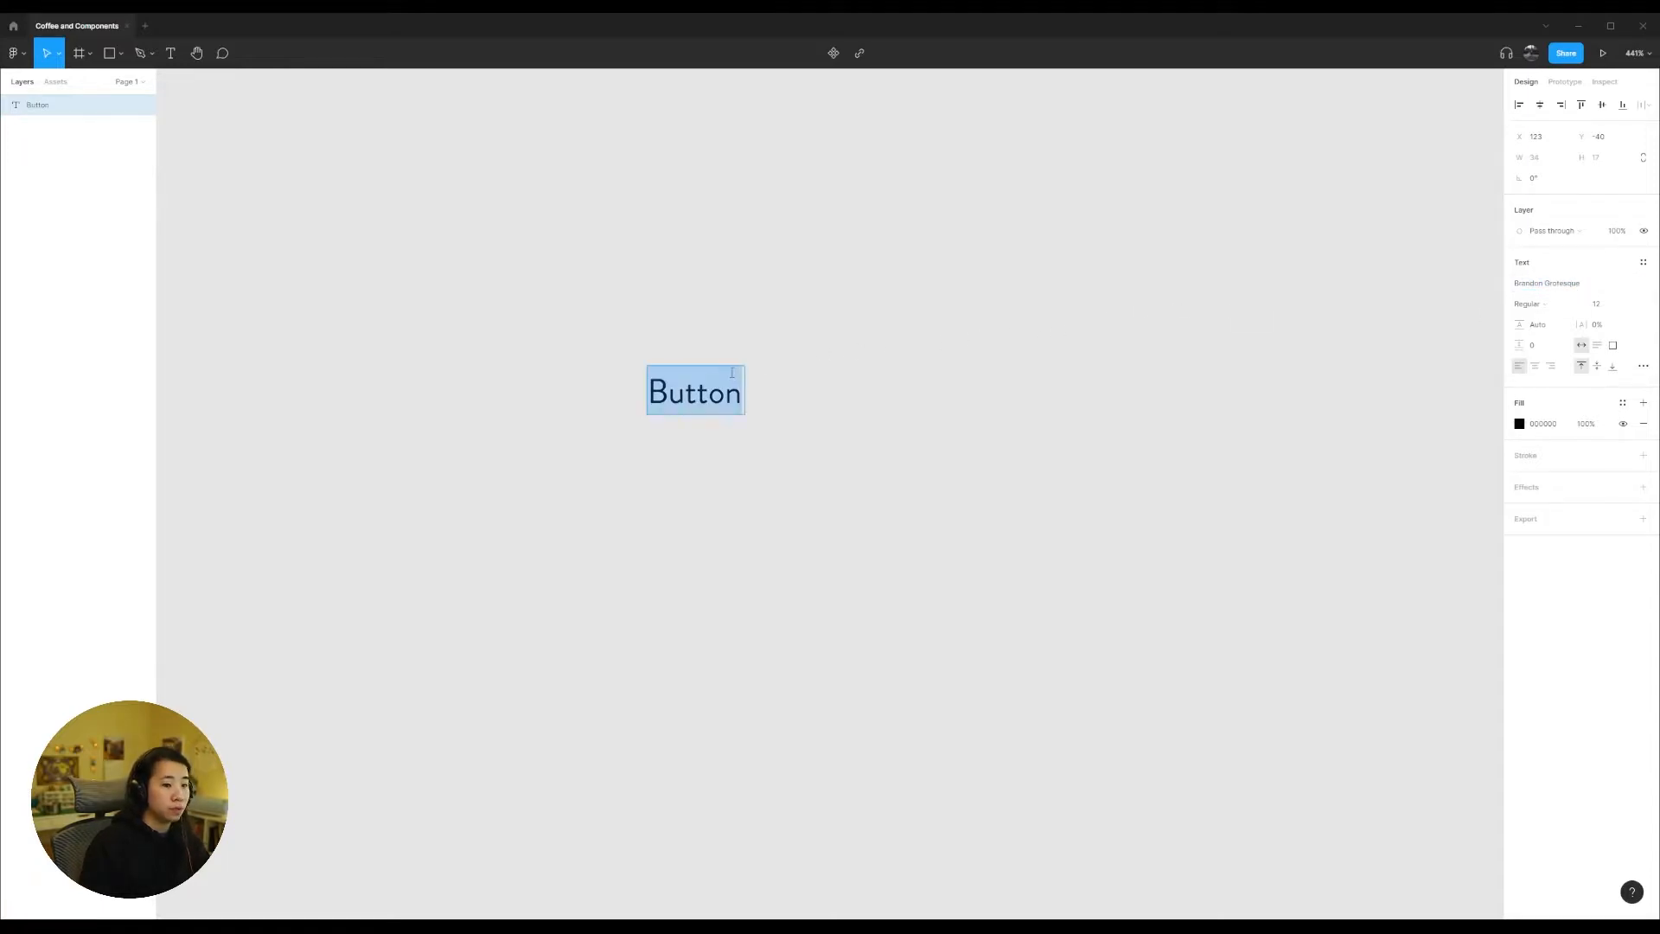
click(1613, 304)
text(16)
key(Return)
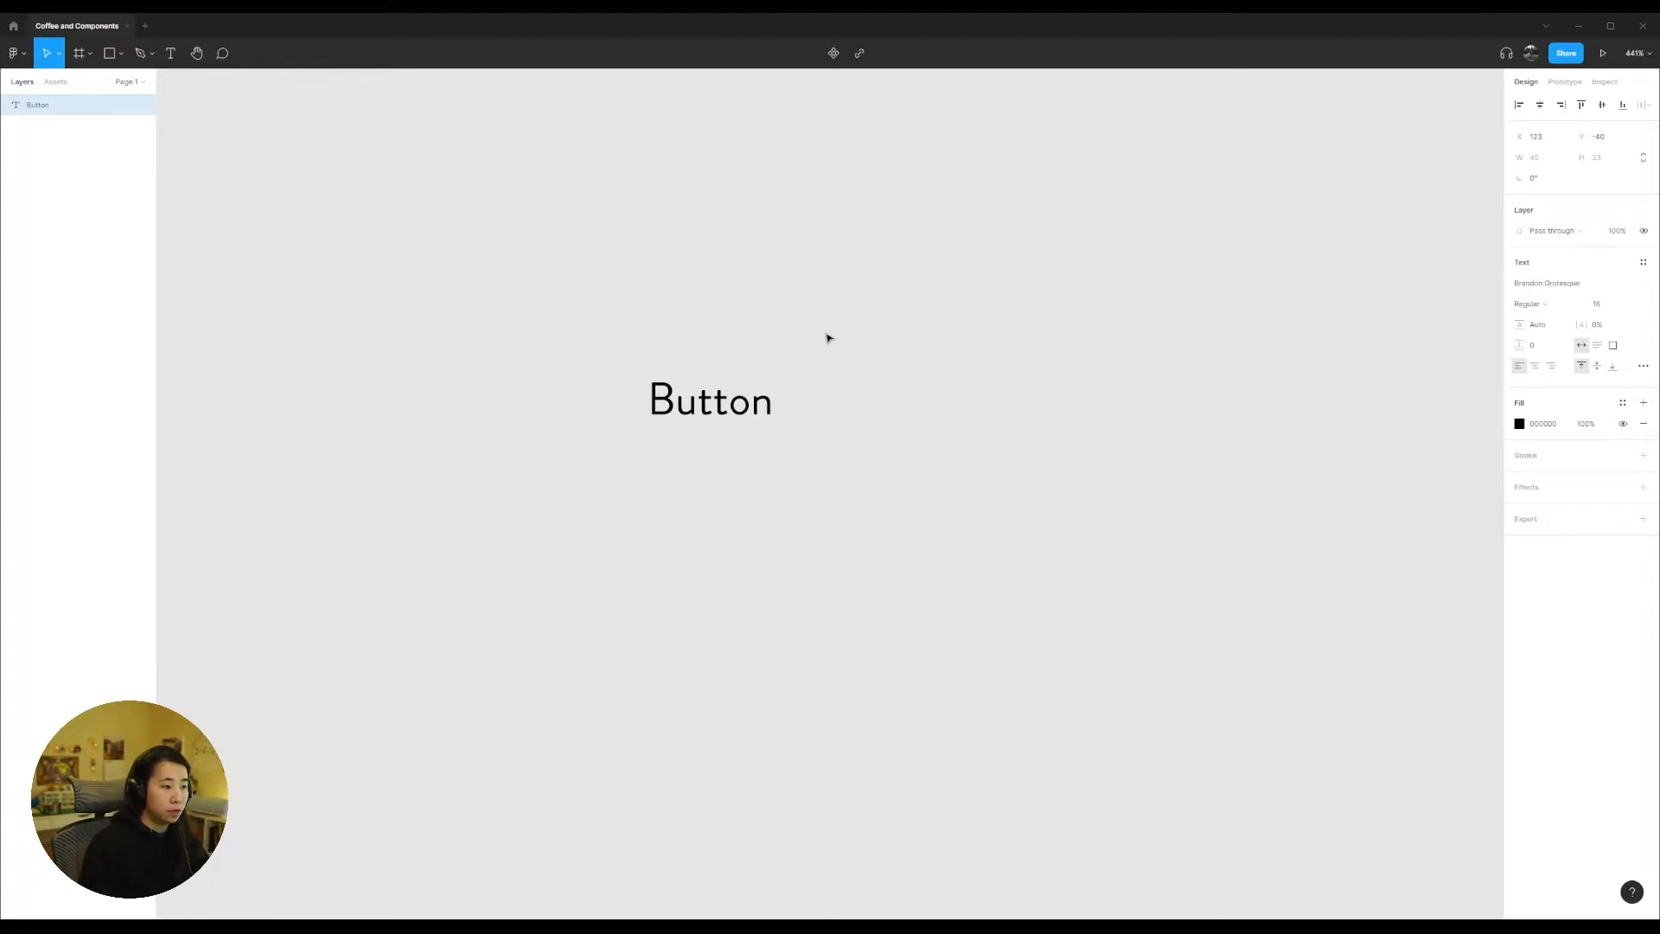
drag(757, 415, 659, 387)
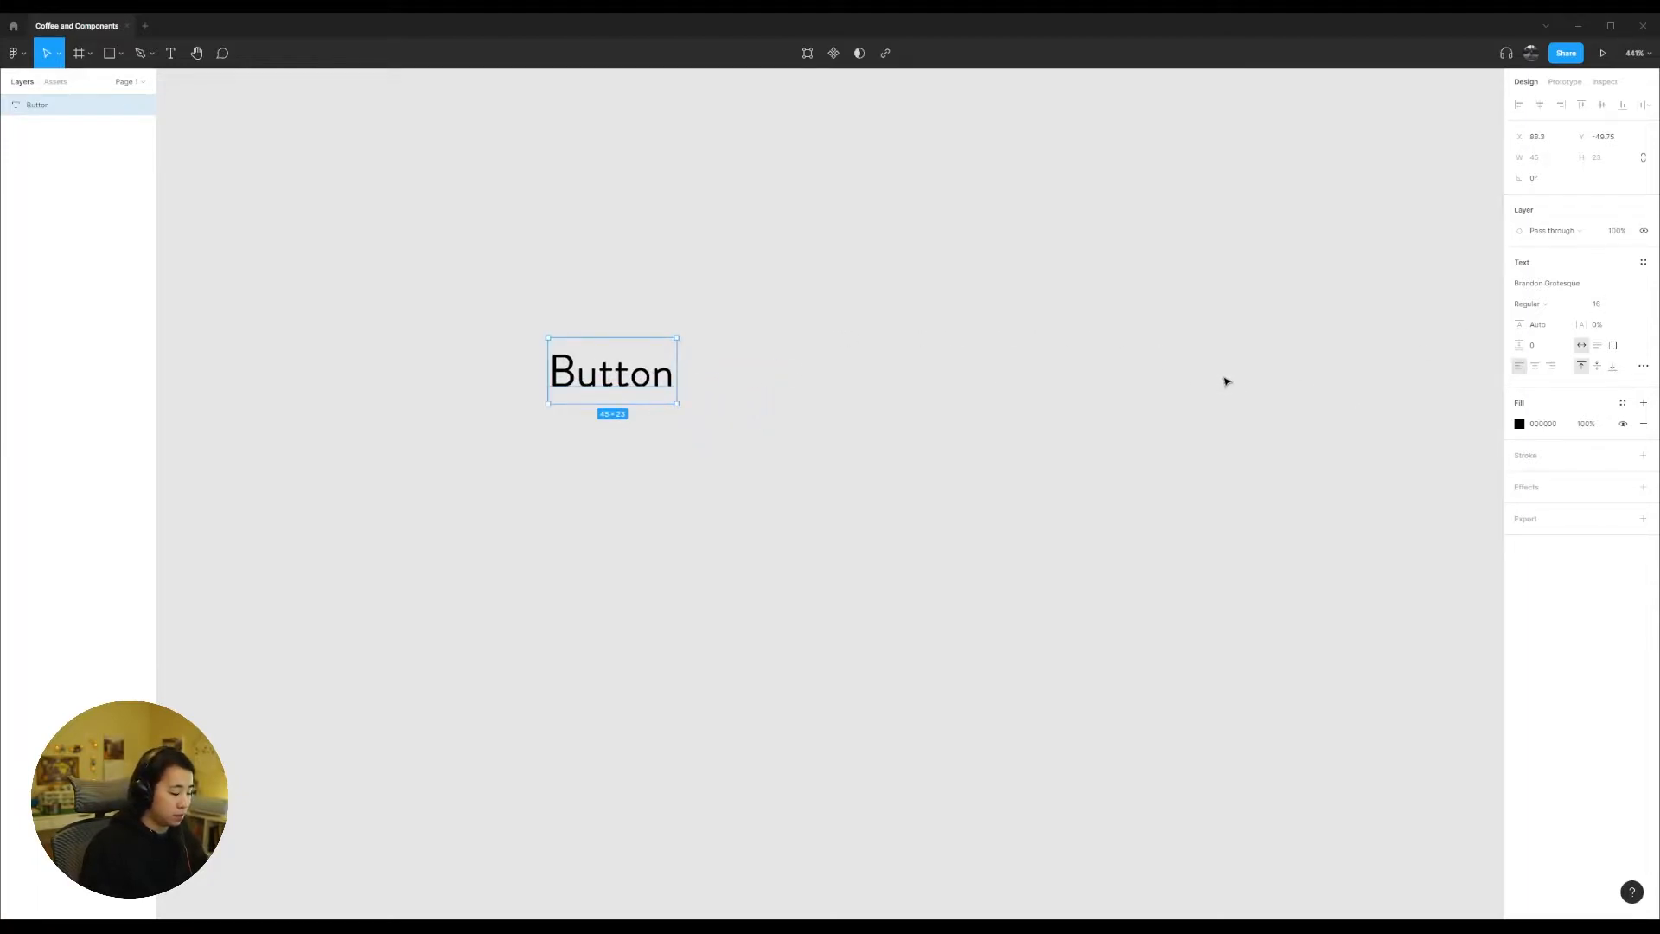
Step: Wrap the text in an auto layout frame with a corner radius of 2 and an F2F2F2 fill
key(shift+a)
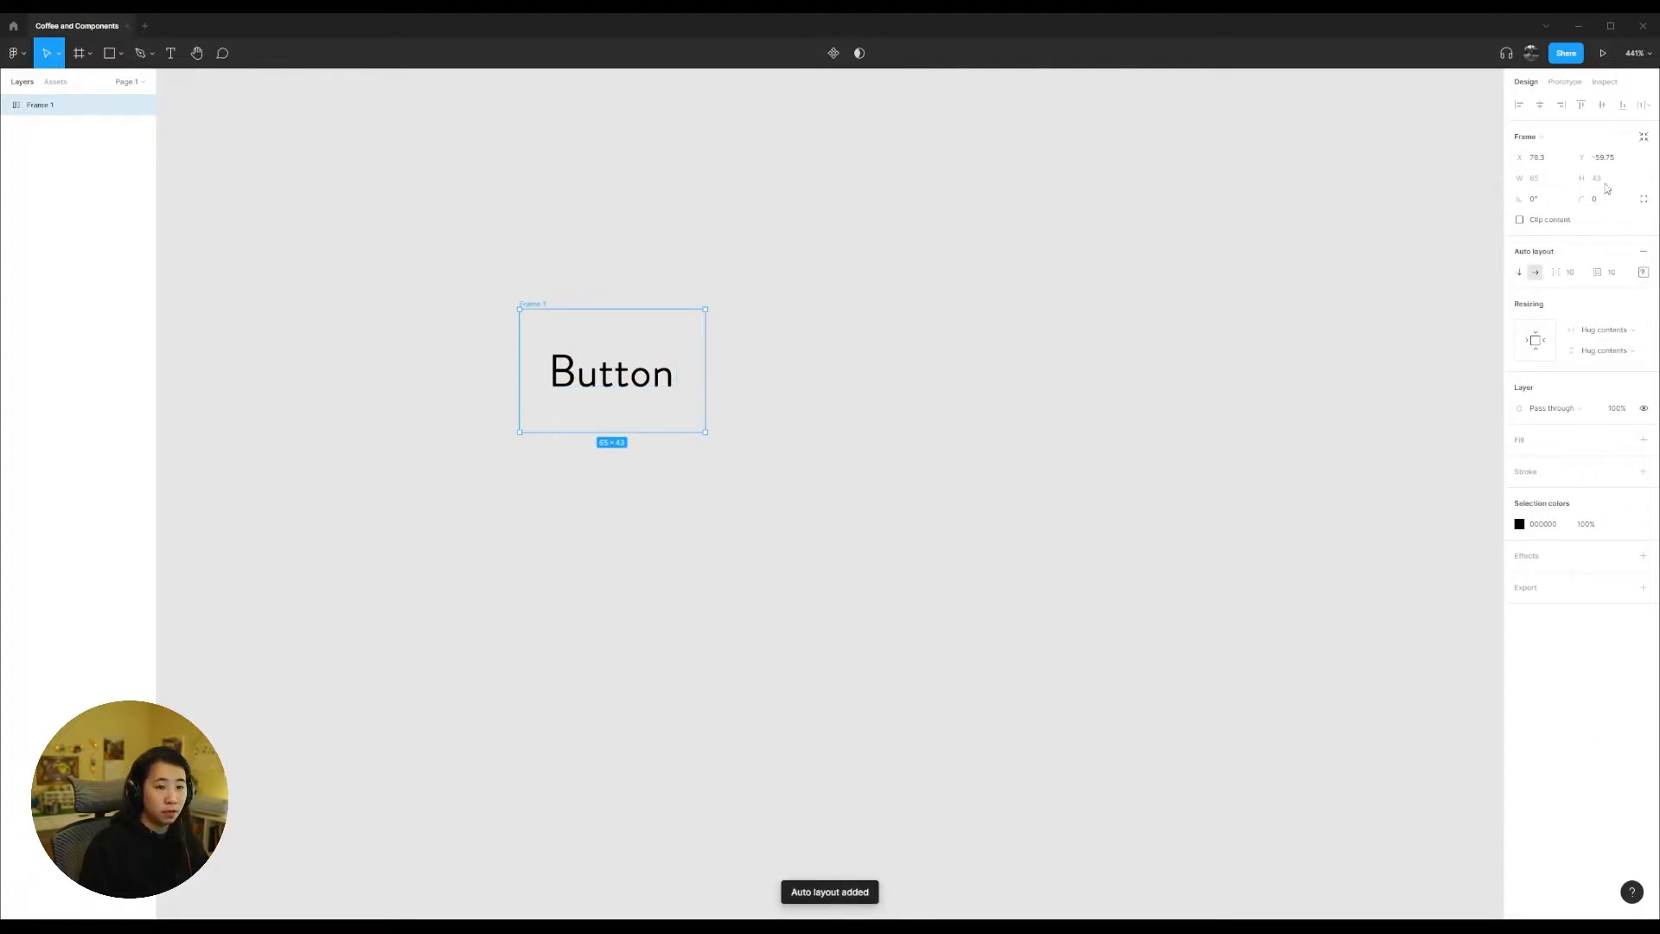
click(1604, 199)
text(2)
click(1644, 440)
click(1623, 440)
click(1623, 440)
click(1519, 461)
click(1350, 493)
click(1037, 424)
Step: Rename the auto layout frame as "Button"
click(522, 306)
double_click(529, 304)
text(Button)
key(Return)
Step: Set the Button frame's auto layout padding to 8 vertically and 12 horizontally
click(1644, 272)
click(1612, 274)
click(1643, 272)
click(1600, 296)
text(8)
click(1602, 358)
text(8)
click(1637, 328)
click(1602, 359)
text(812)
click(1561, 328)
text(12)
click(1615, 273)
click(1644, 273)
double_click(647, 371)
click(808, 482)
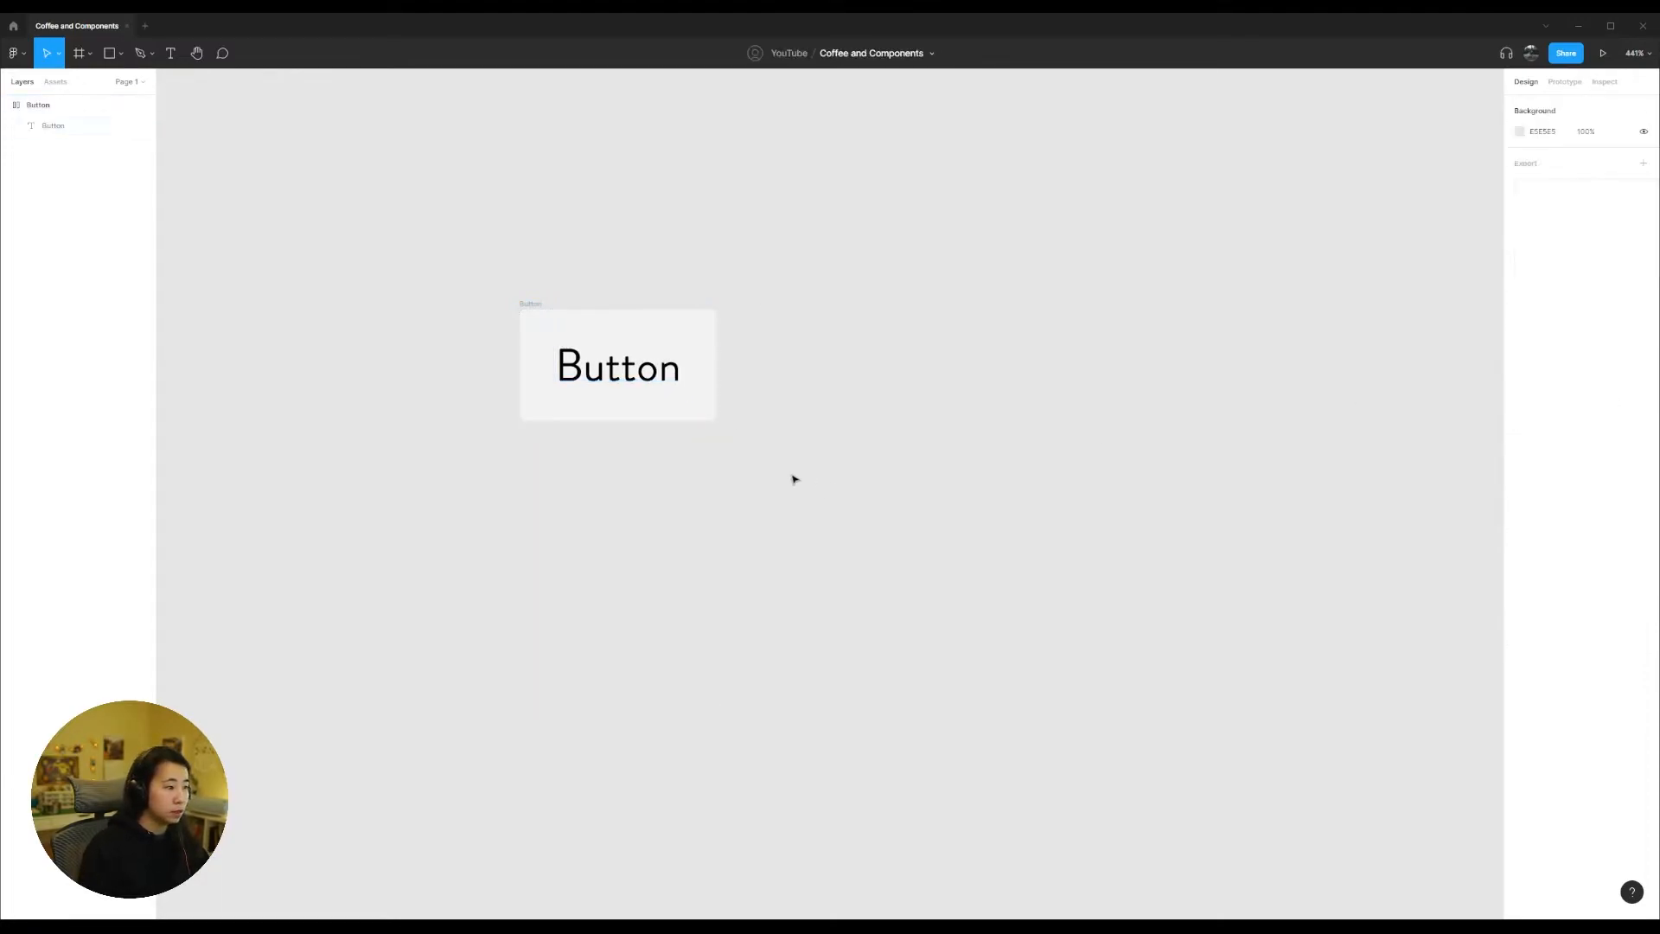
Step: Reposition the Button frame on the canvas
drag(528, 305, 545, 250)
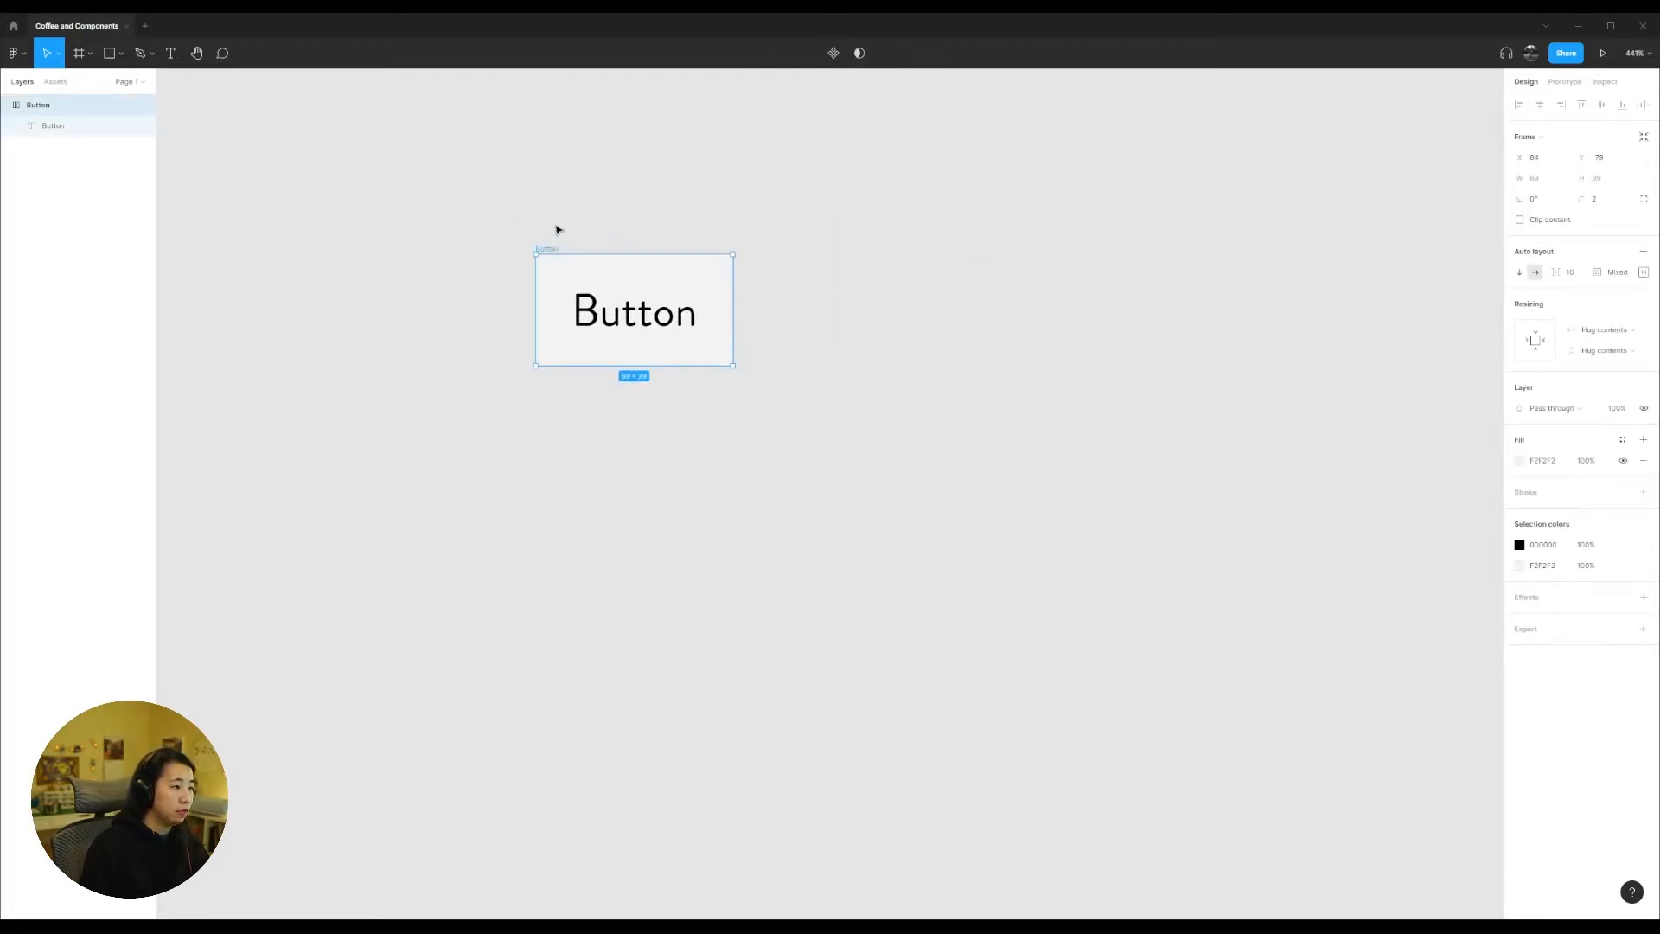
click(647, 232)
mouse_move(573, 256)
mouse_down()
mouse_move(619, 241)
mouse_move(519, 256)
mouse_move(567, 260)
mouse_up()
click(650, 221)
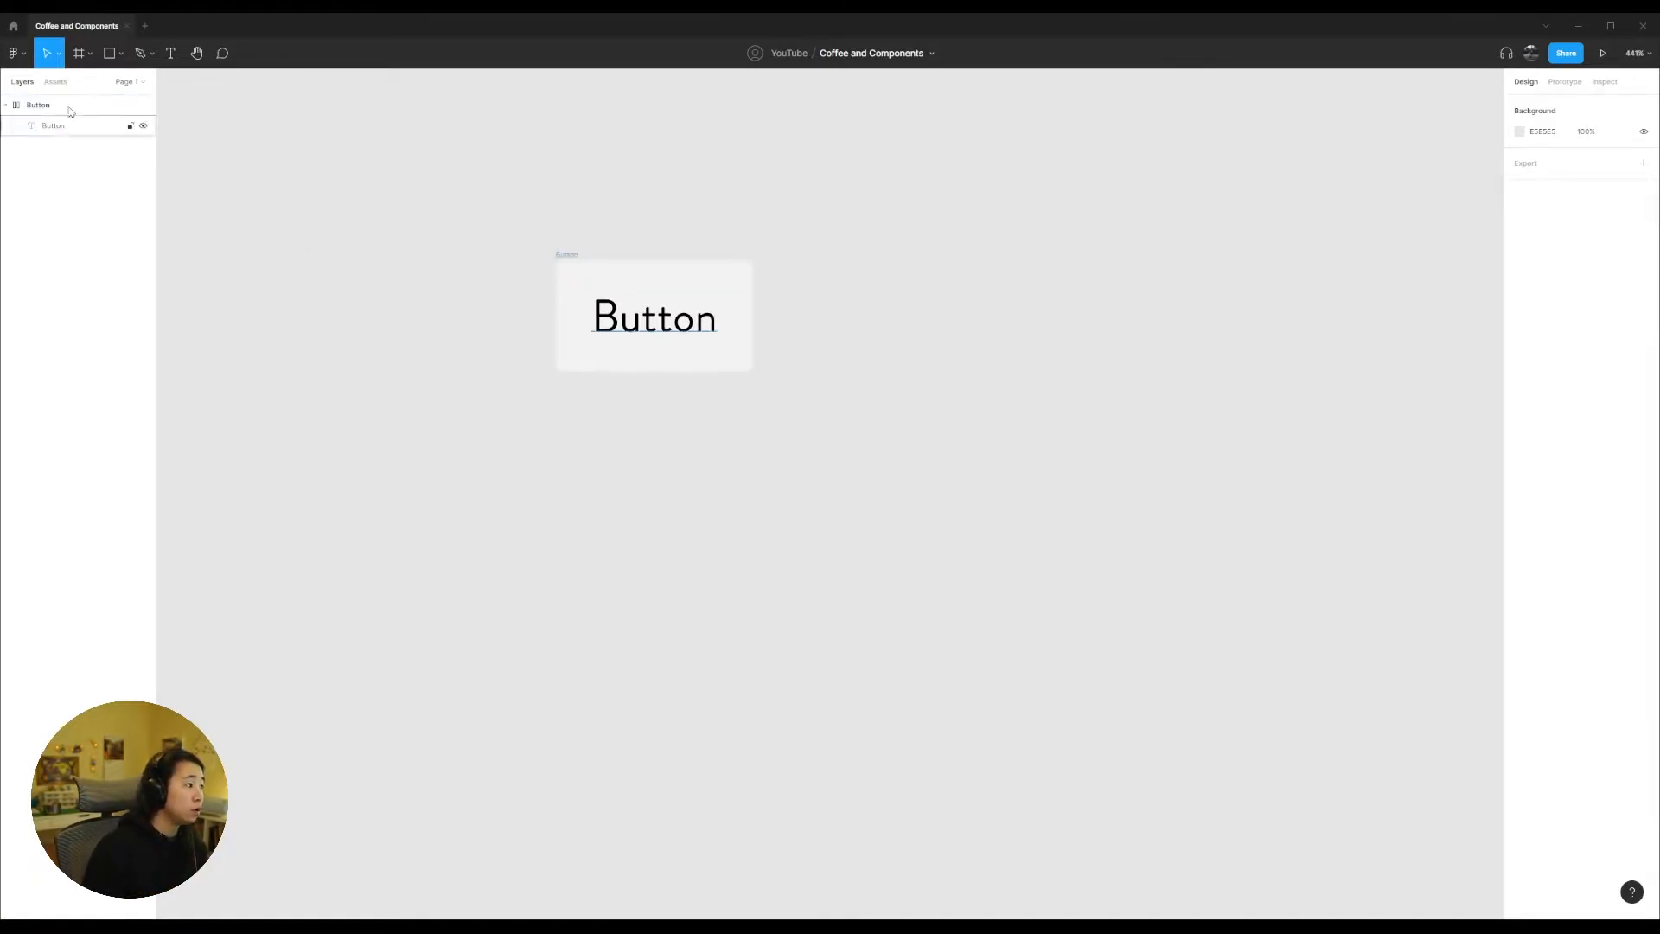
Step: Run the Feather Icons plugin, search for "add", and place the plain plus icon on the canvas
click(14, 53)
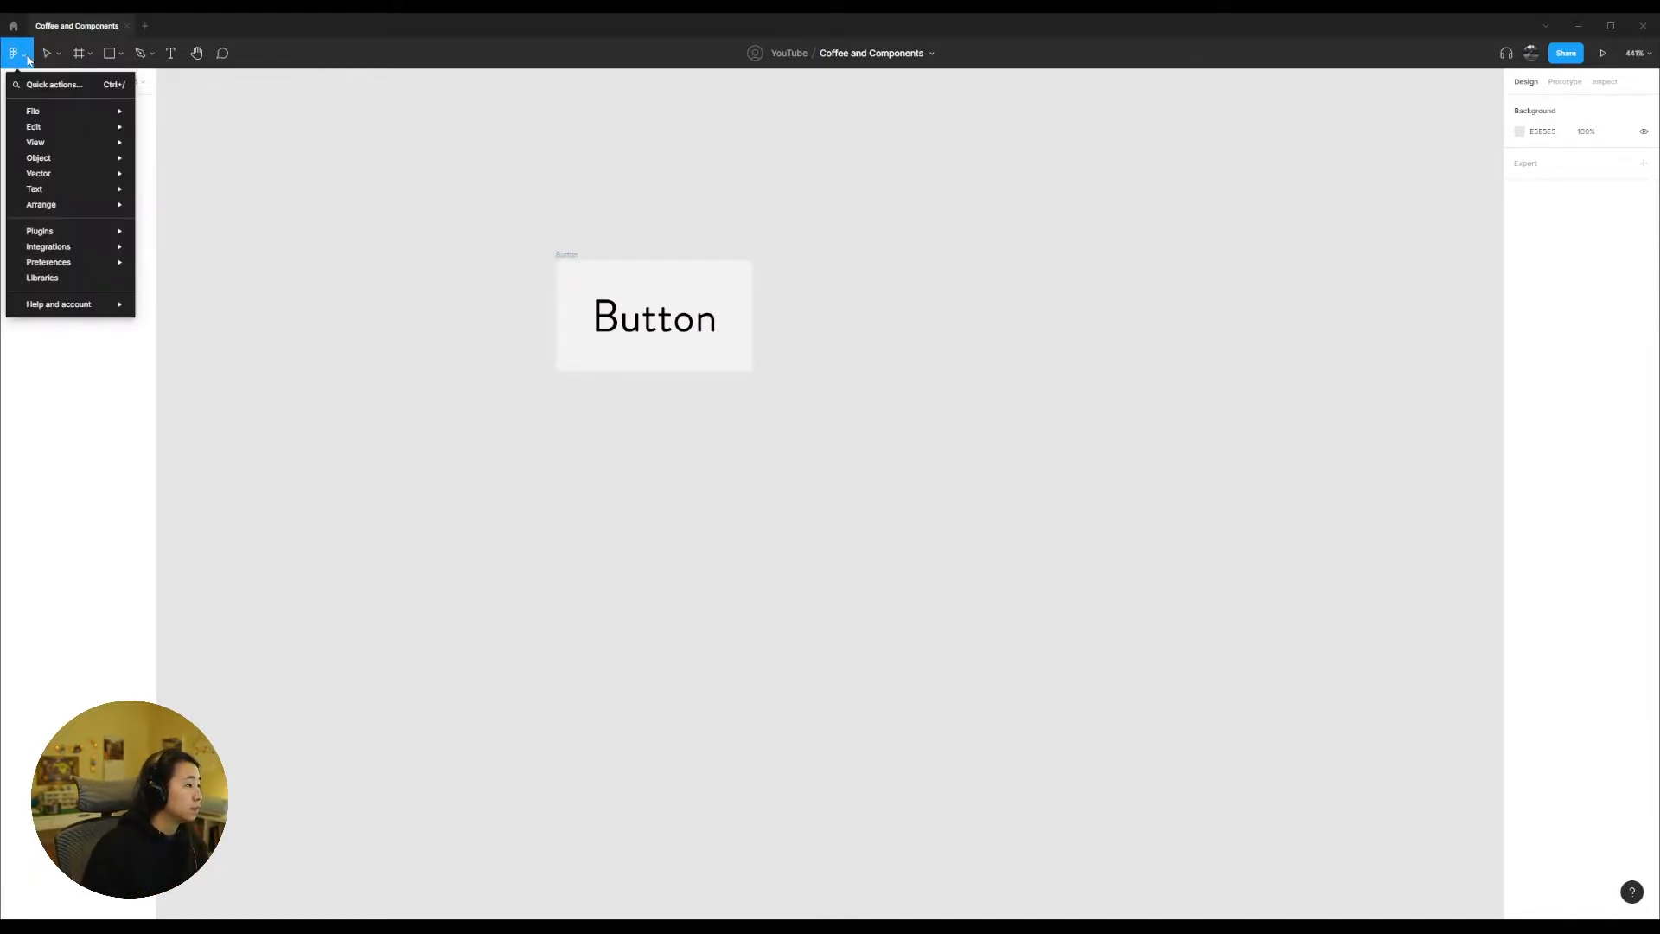
mouse_move(84, 235)
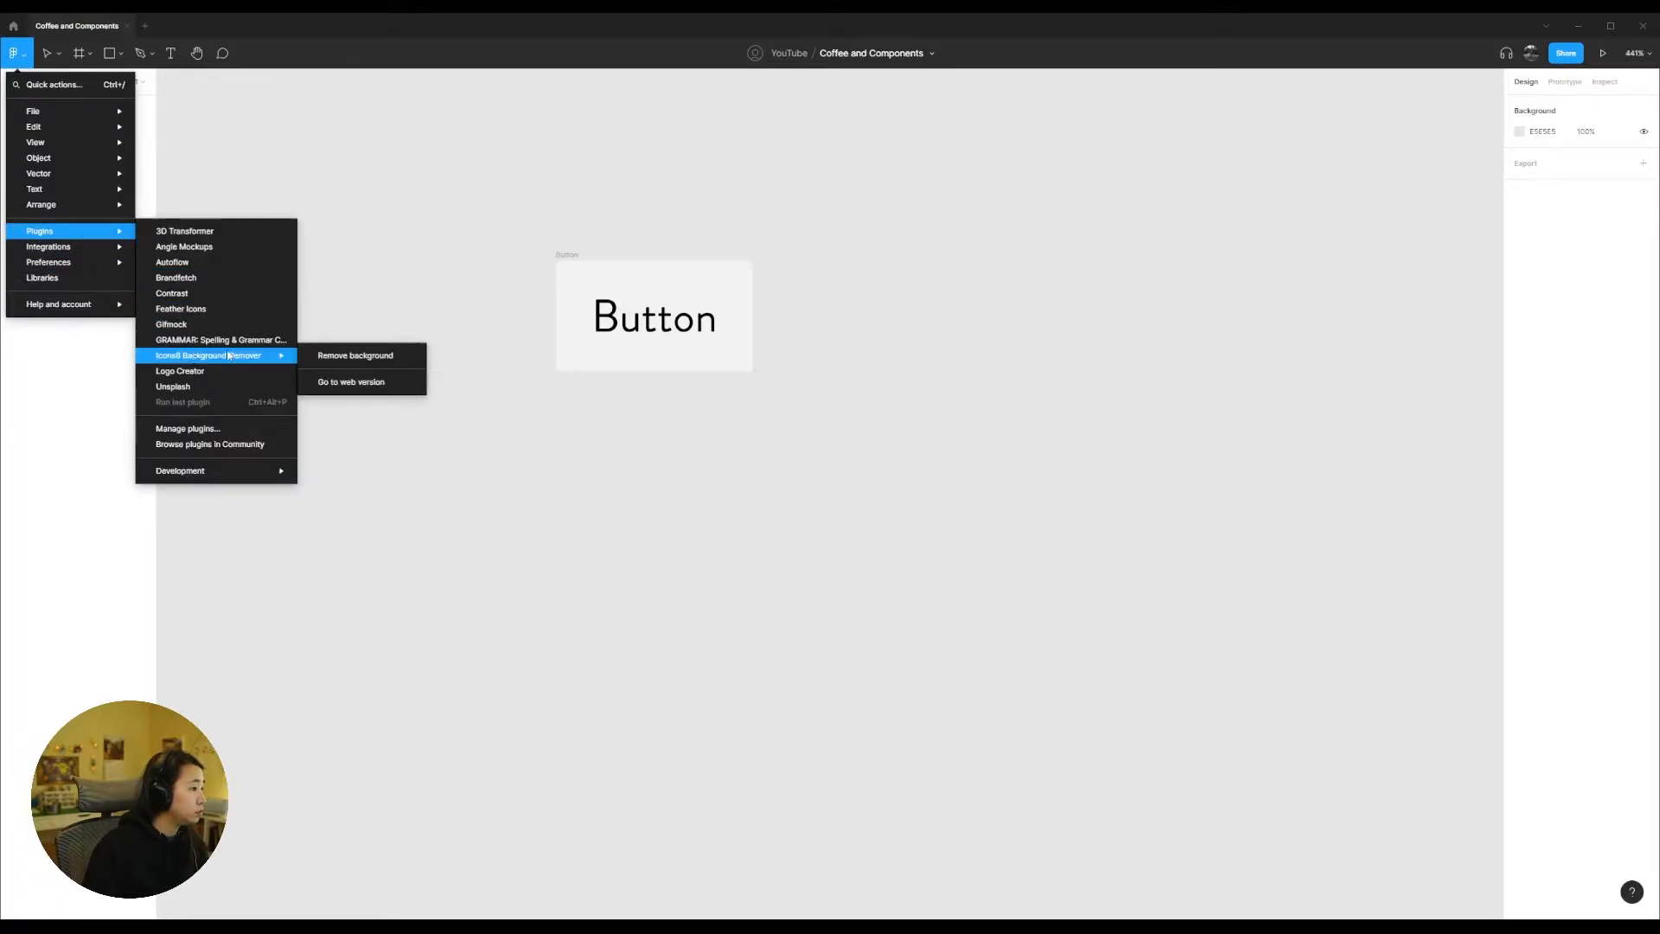
click(222, 310)
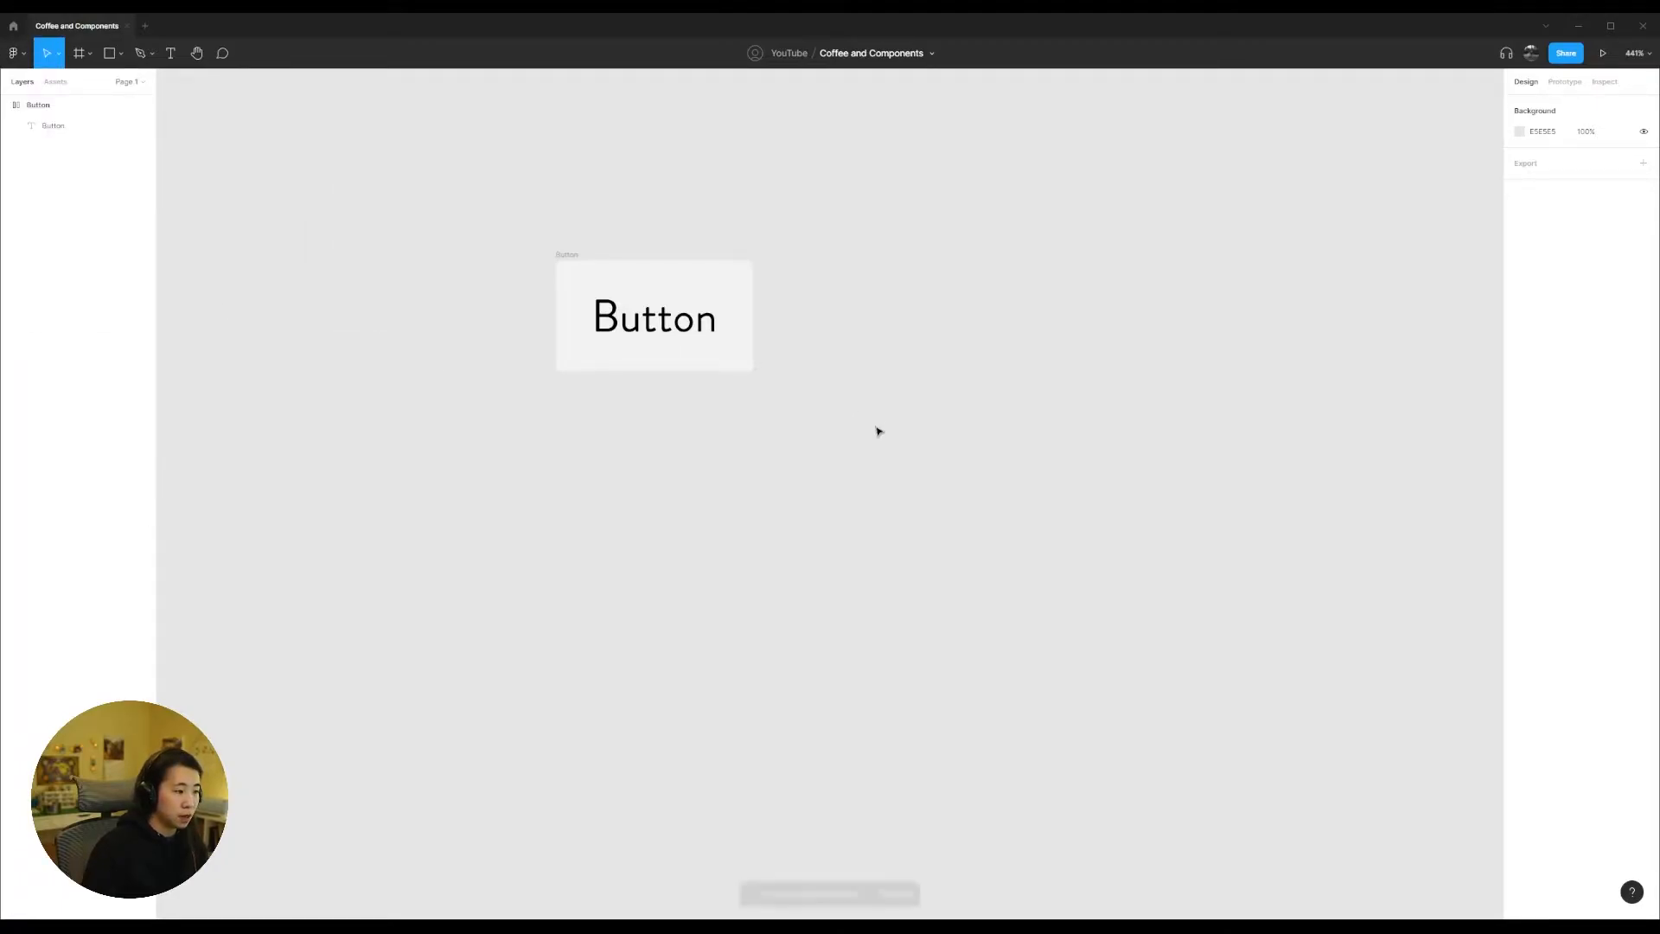
drag(905, 143, 1076, 166)
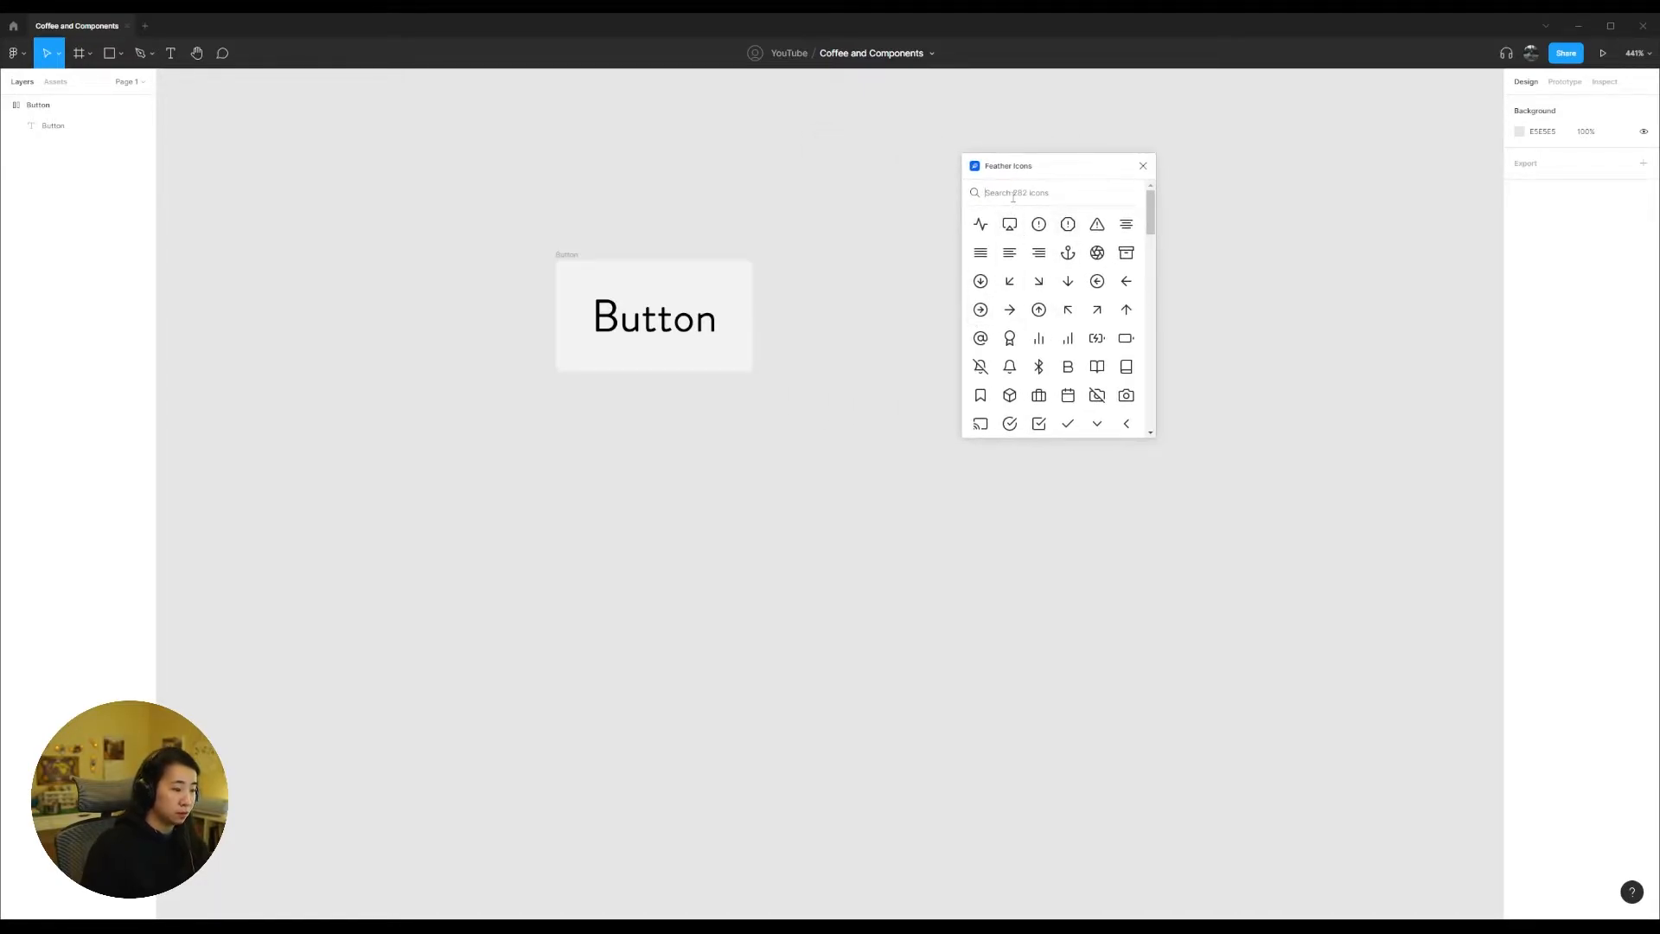
text(add)
drag(1042, 224, 319, 166)
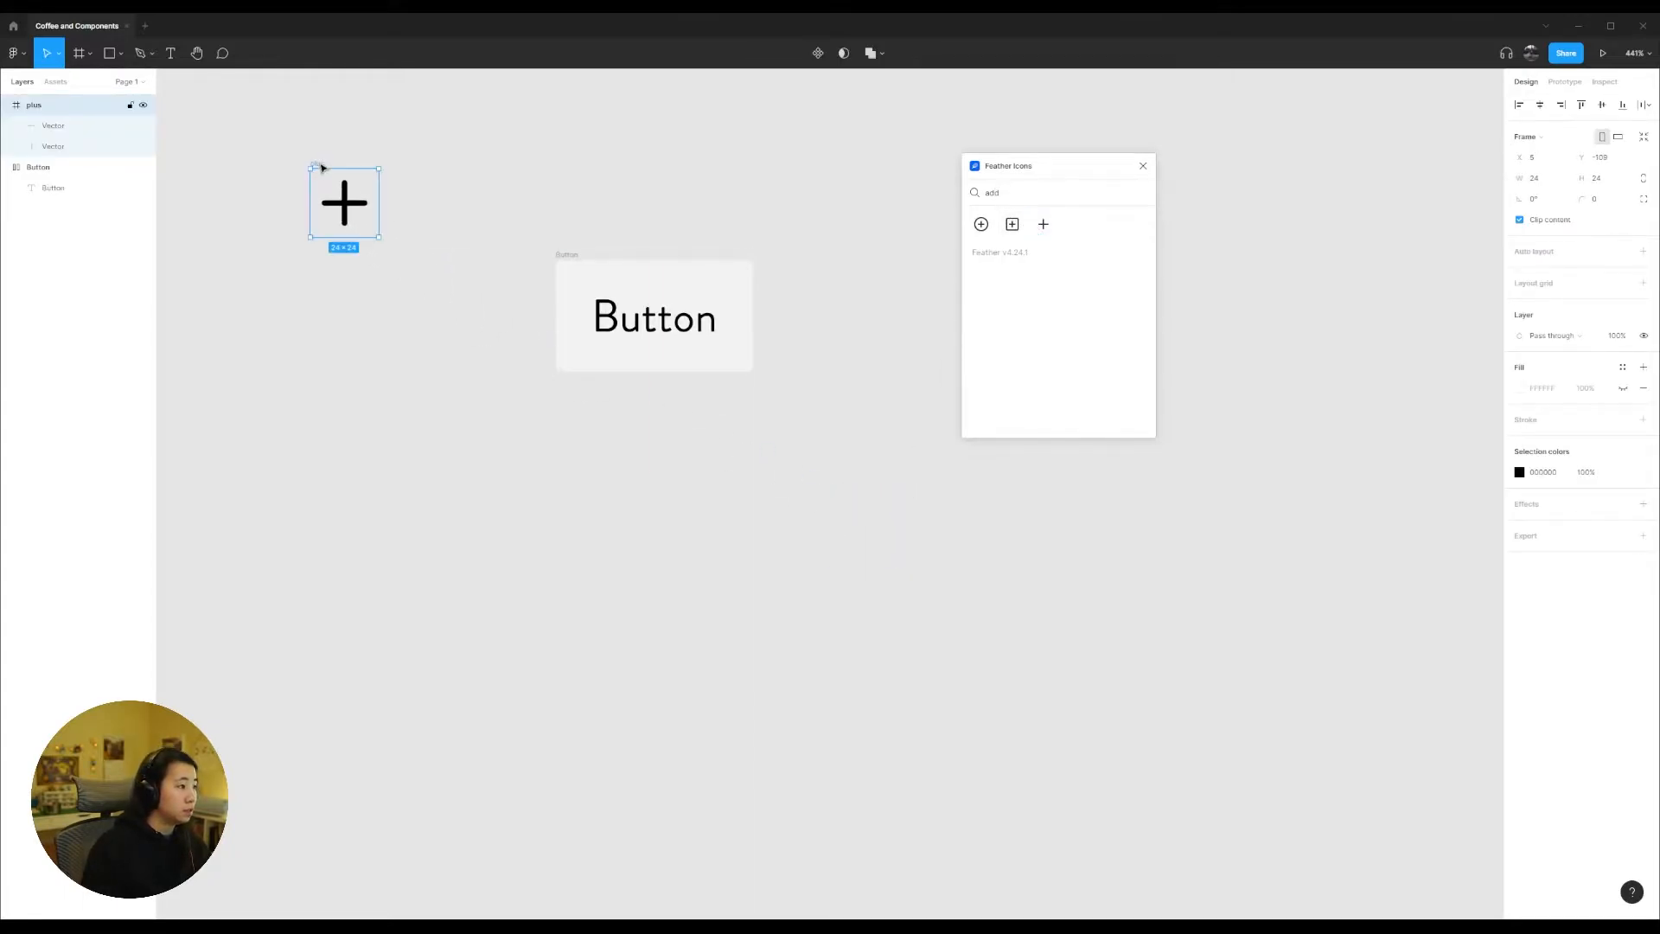
Step: Turn the plus icon into a component and place an instance of it before the label in the Button frame
click(816, 54)
drag(317, 165, 214, 127)
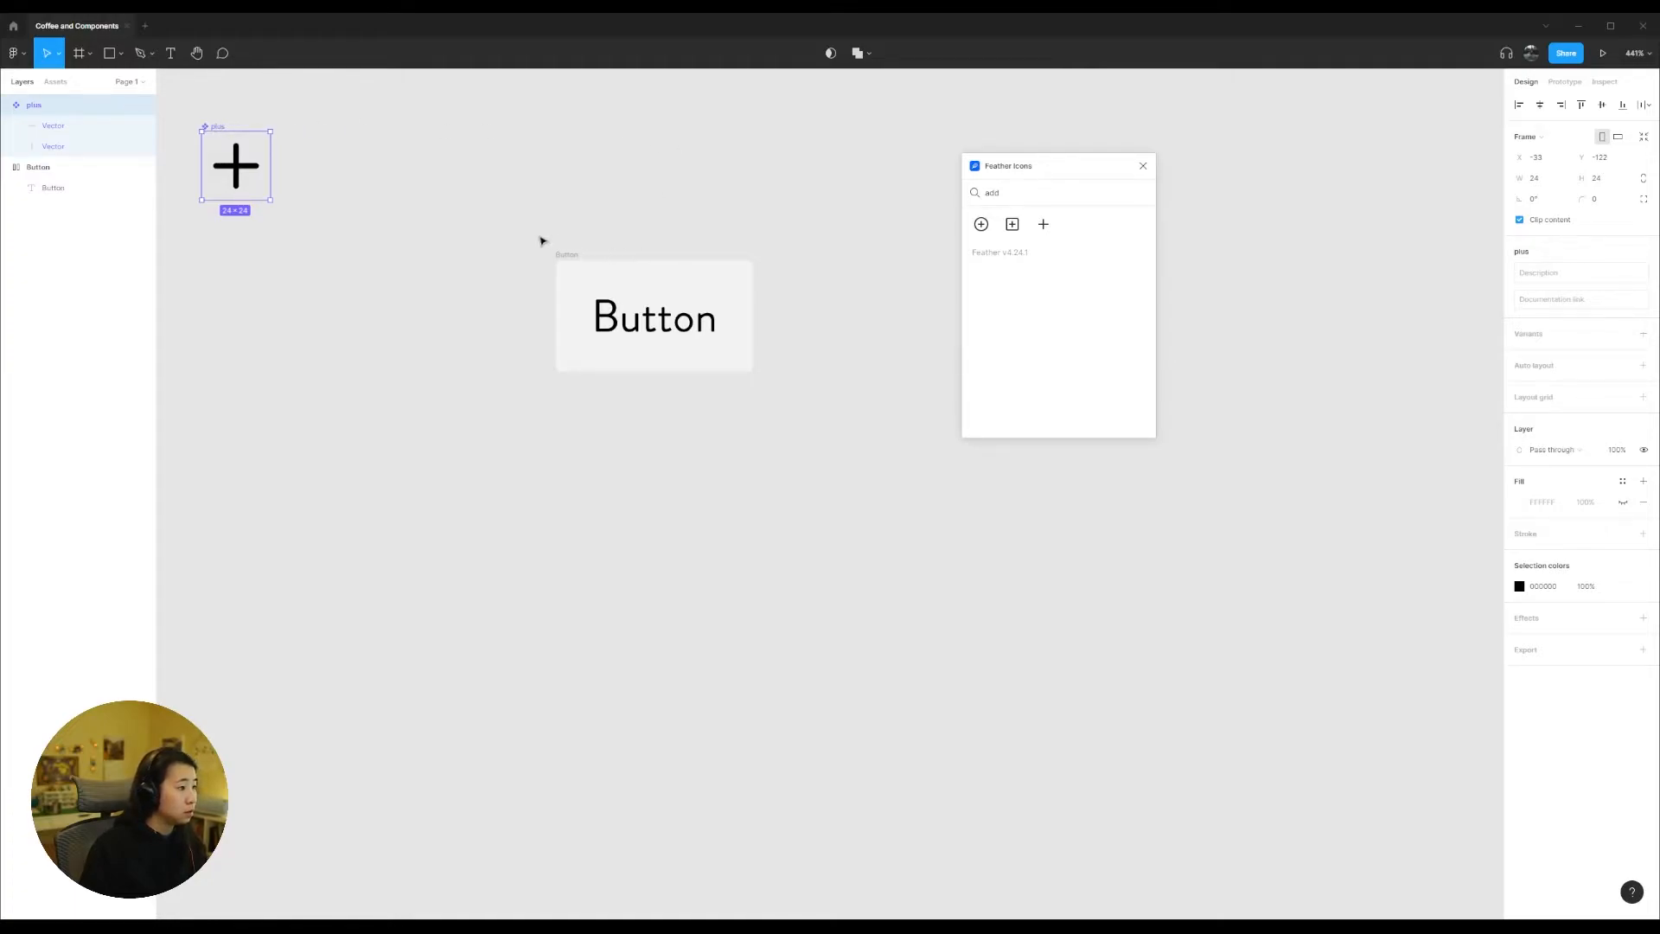
key(ctrl+v)
drag(225, 127, 421, 164)
click(233, 156)
drag(233, 157, 579, 216)
drag(432, 195, 307, 192)
drag(584, 224, 609, 317)
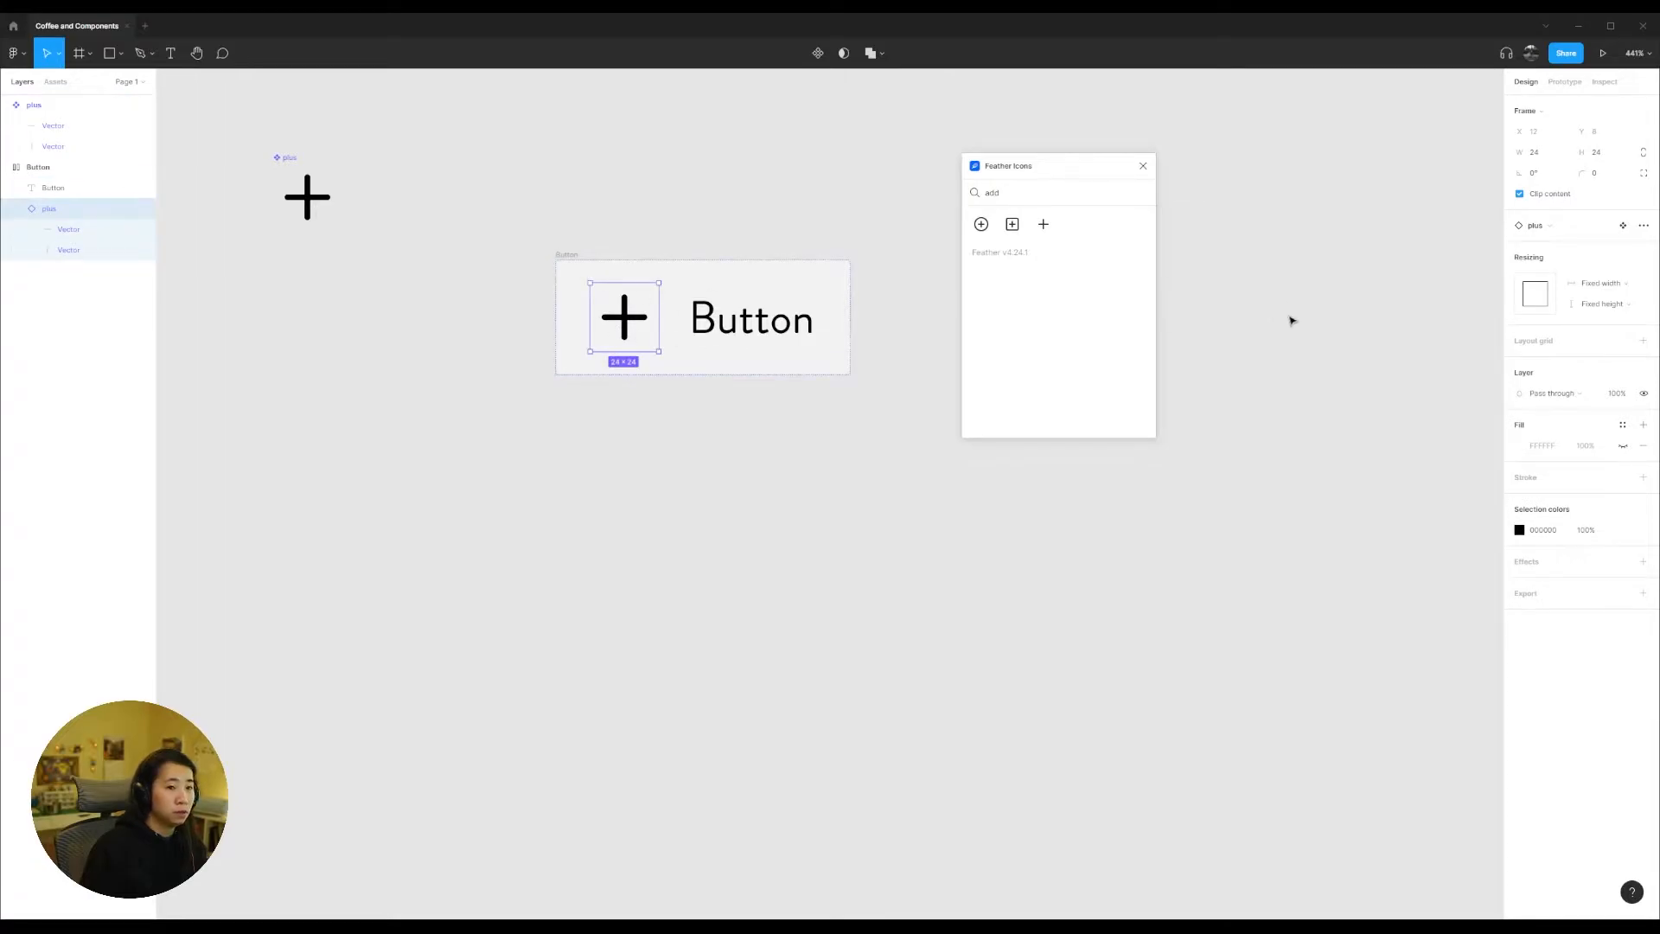
Step: Resize the plus instance in the Button frame to 20 × 20 with constrained proportions
click(1643, 154)
click(1613, 160)
text(20)
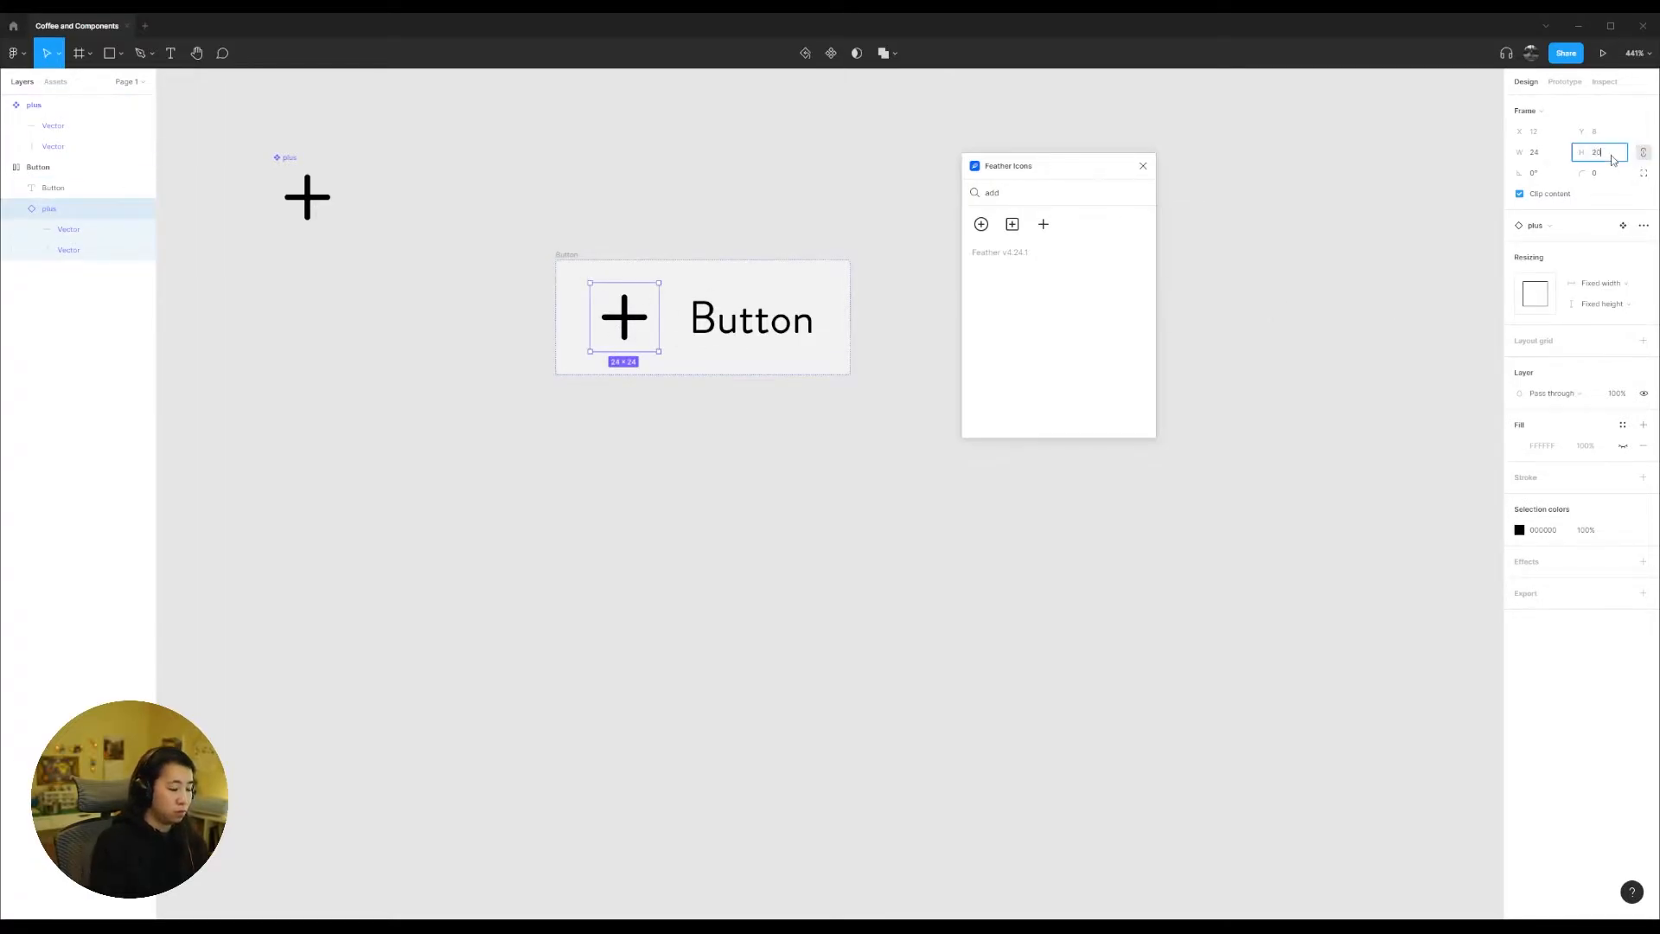
key(Return)
Step: Set the Button frame's auto layout item spacing to 8
click(835, 305)
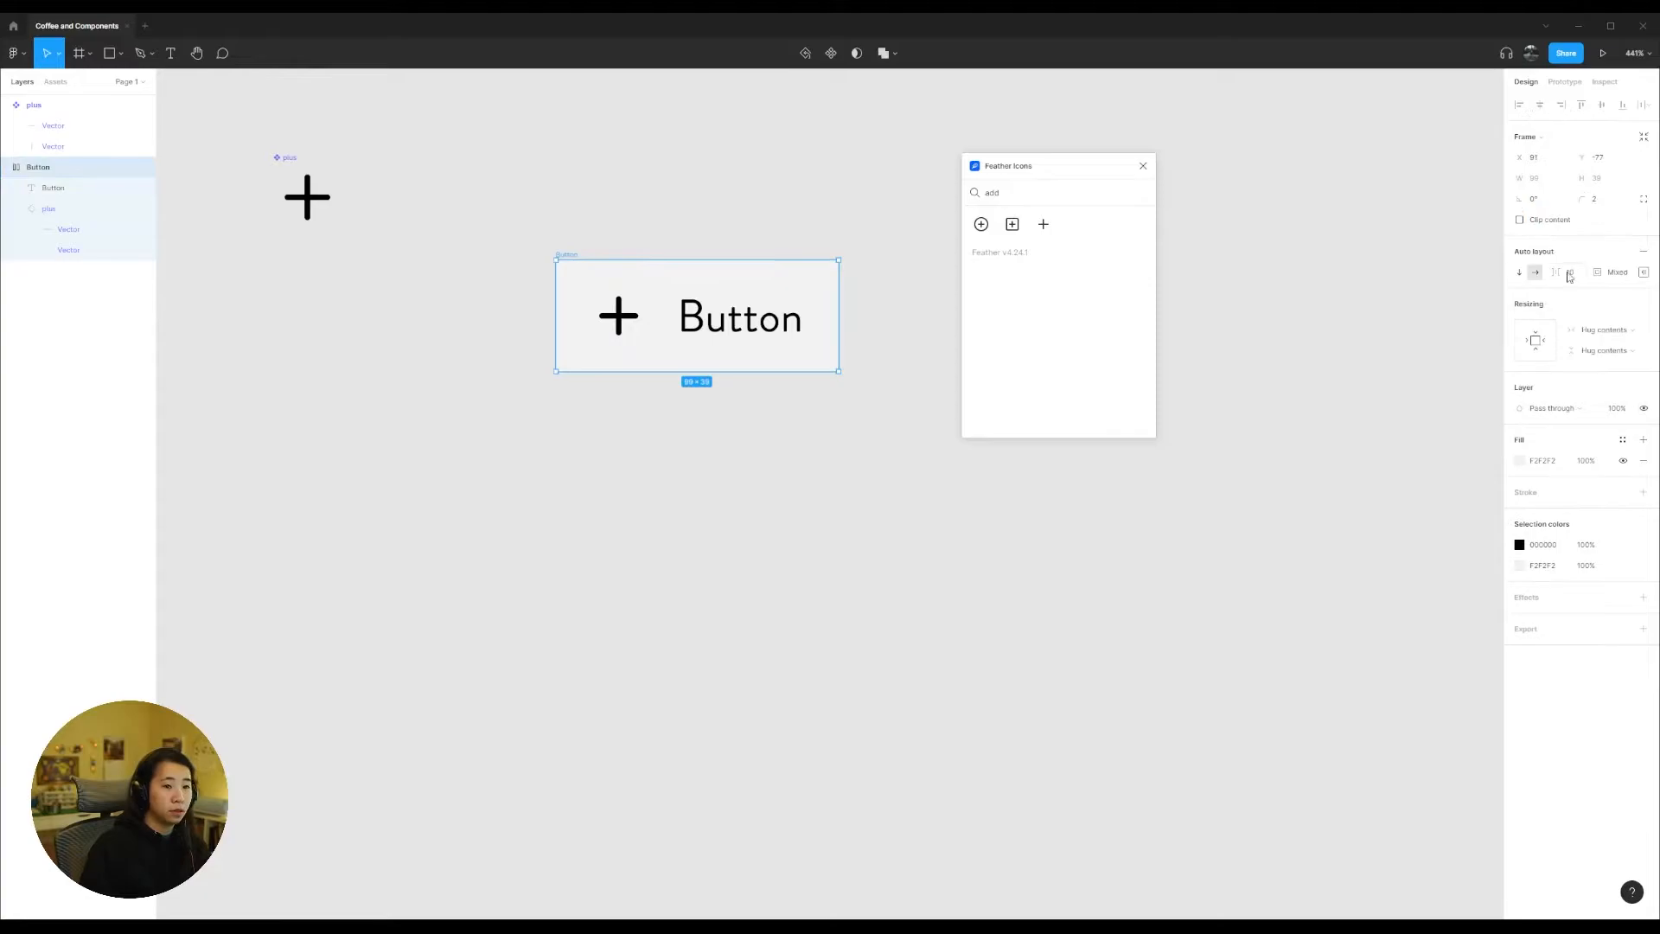
click(1578, 274)
text(8)
key(Return)
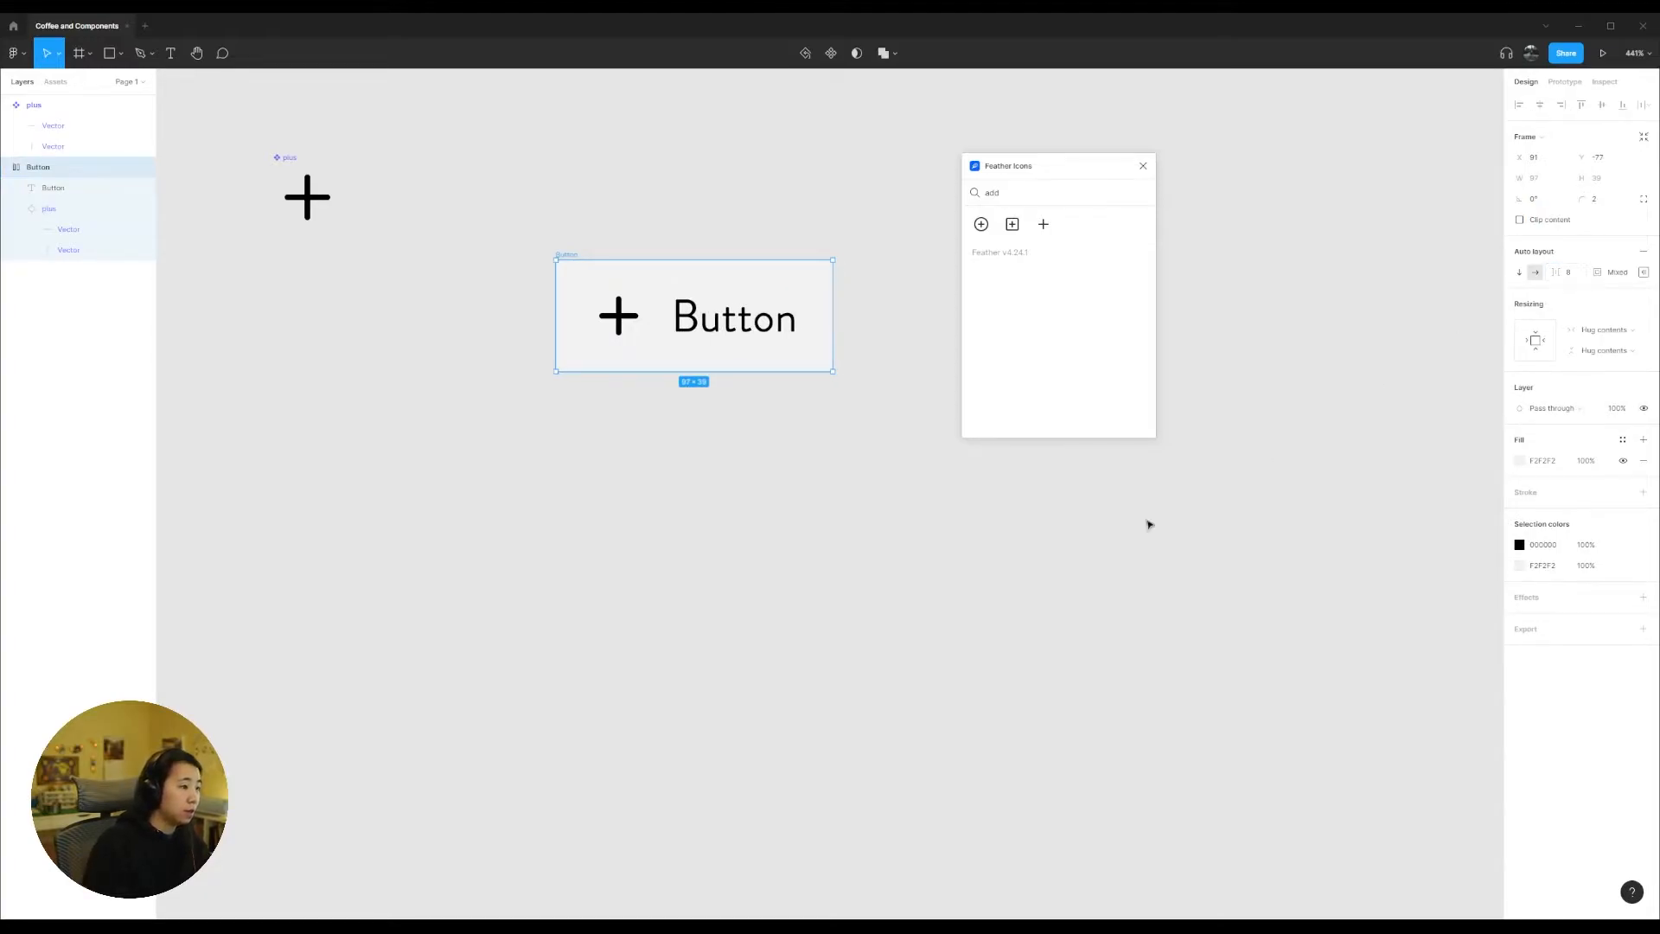
click(922, 575)
Step: Duplicate the plus instance in the Button frame and place the copy after the label
drag(568, 257, 496, 260)
click(529, 319)
key(ctrl+d)
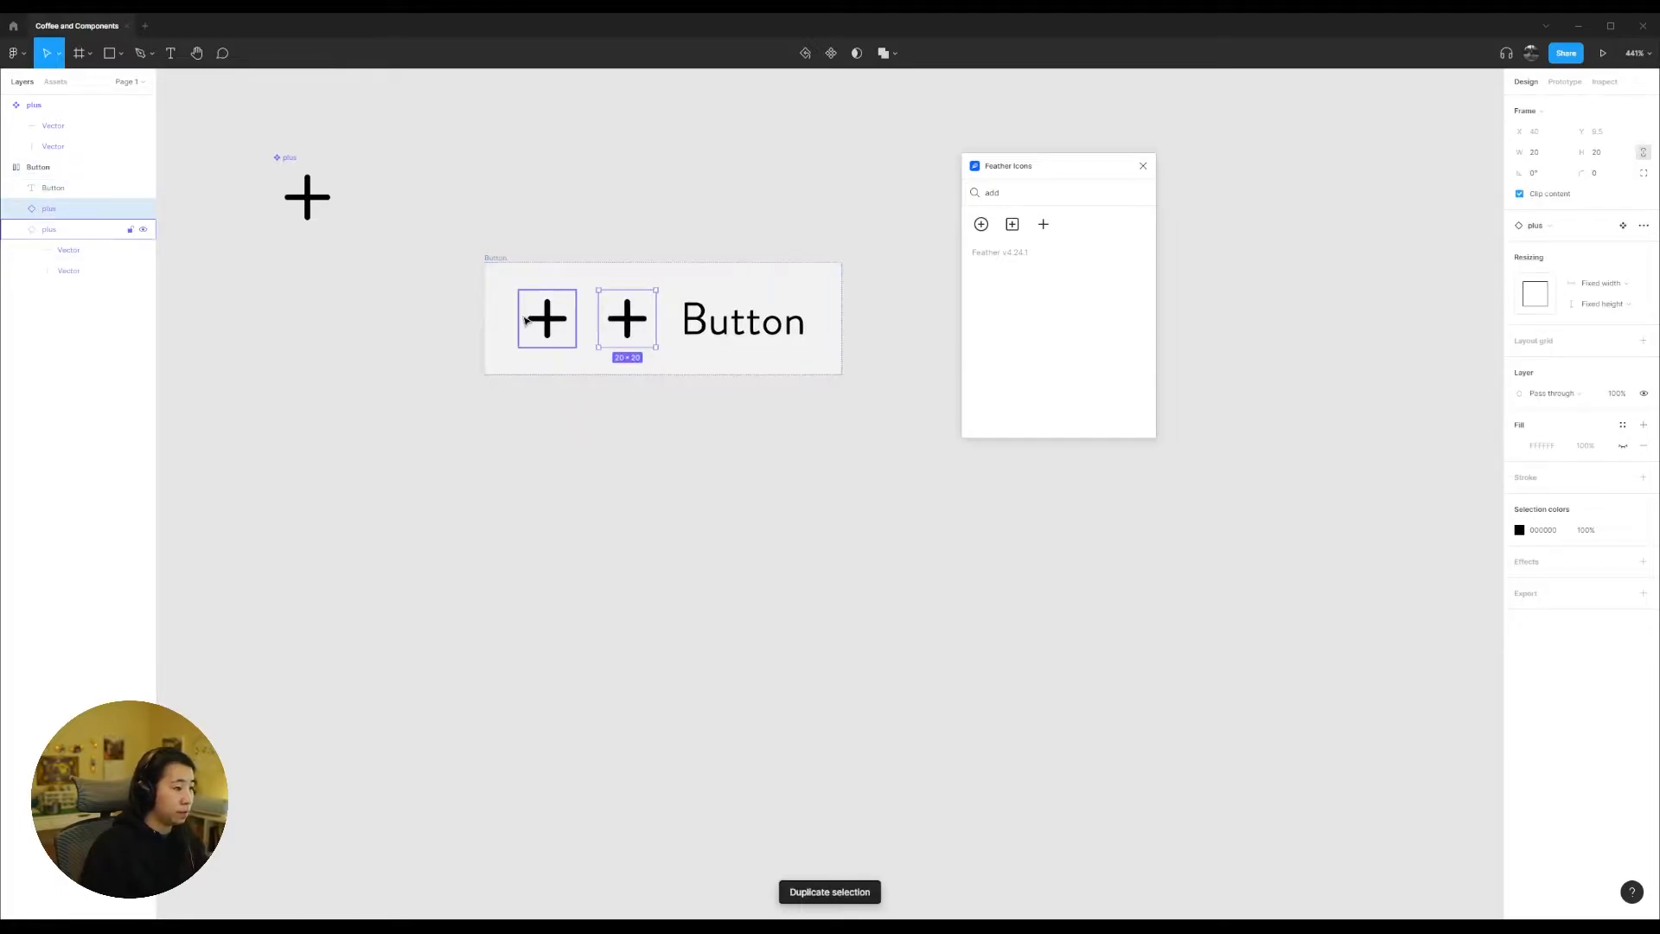
key(Right)
click(573, 490)
click(739, 335)
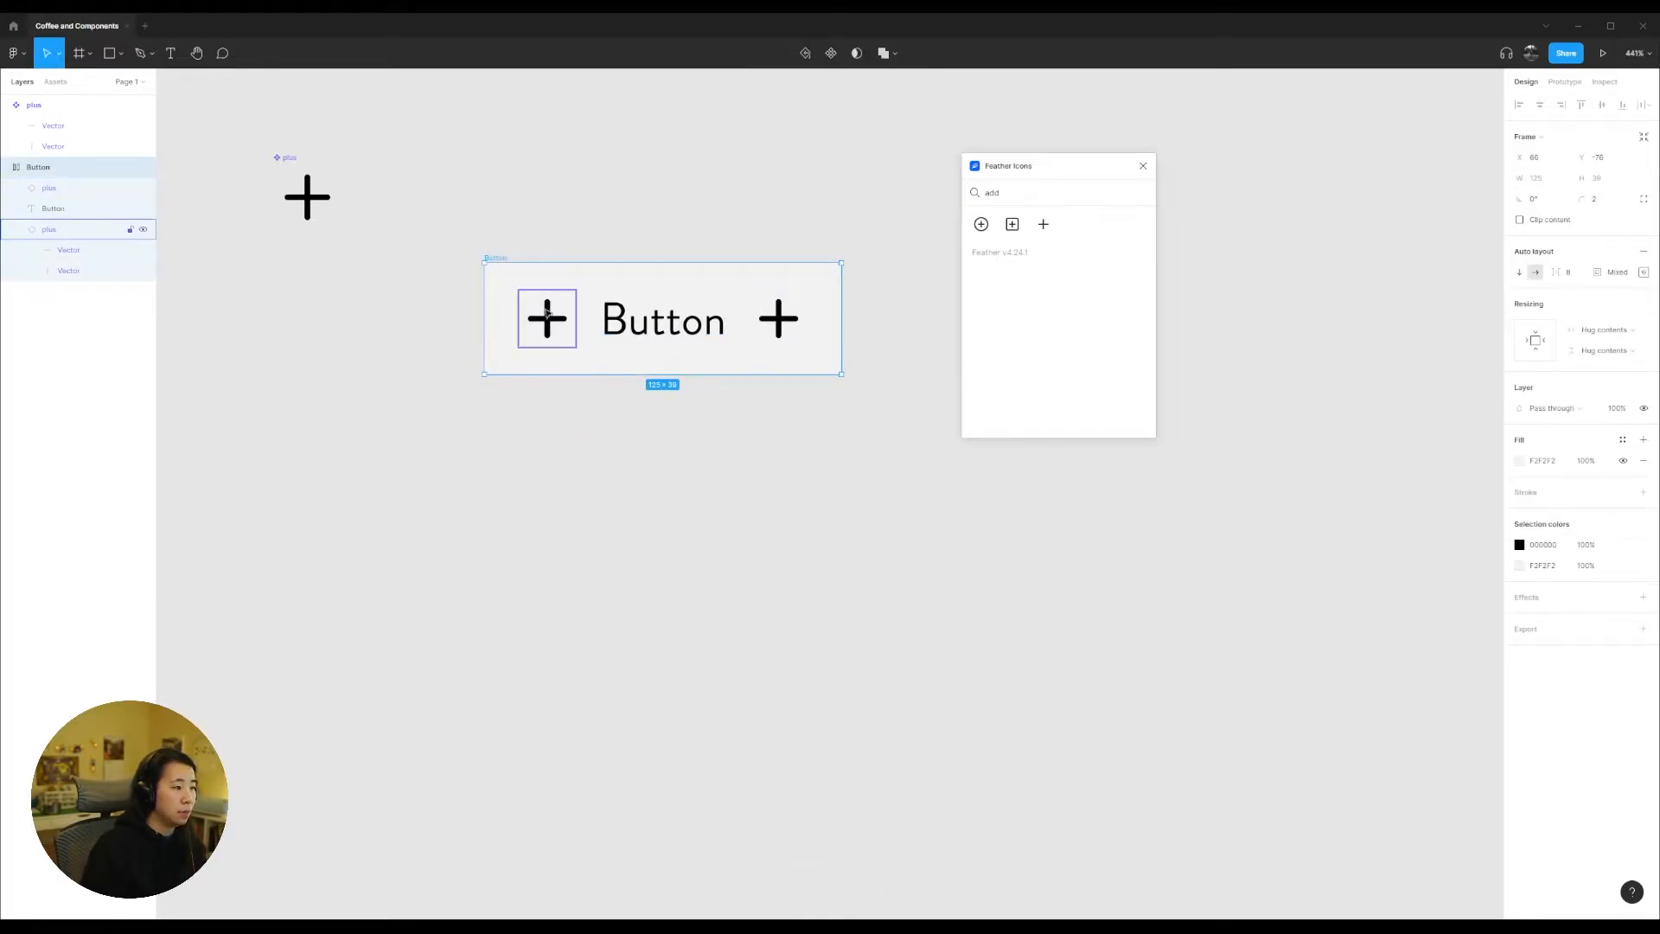
drag(466, 226, 883, 443)
click(883, 442)
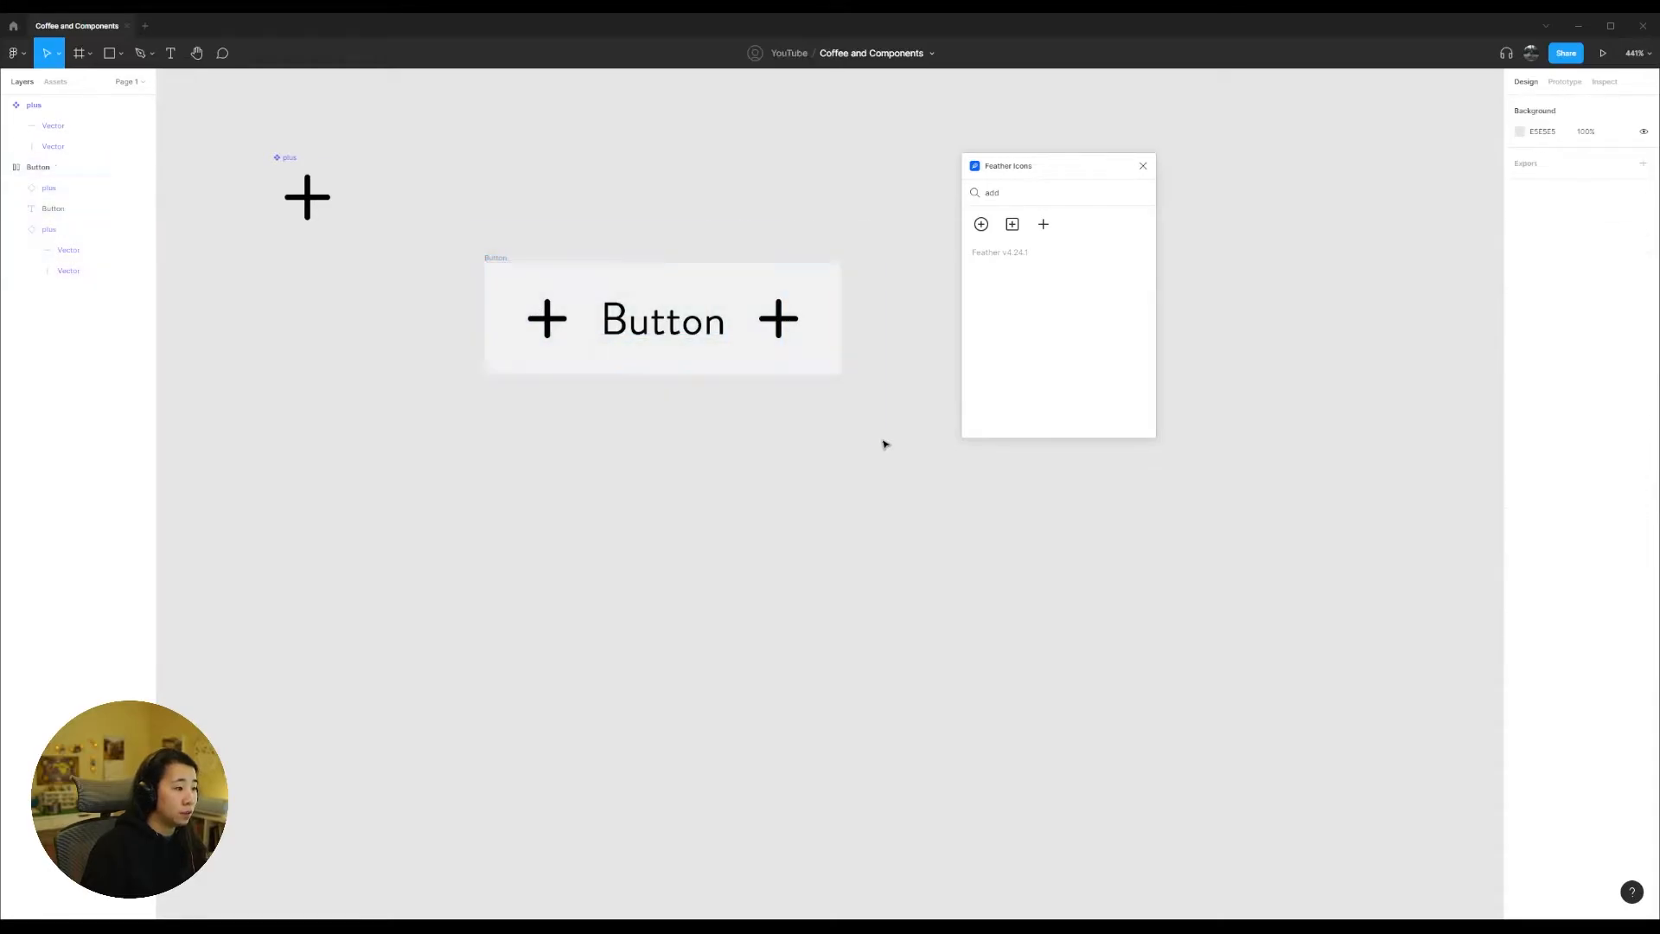
click(679, 344)
click(546, 326)
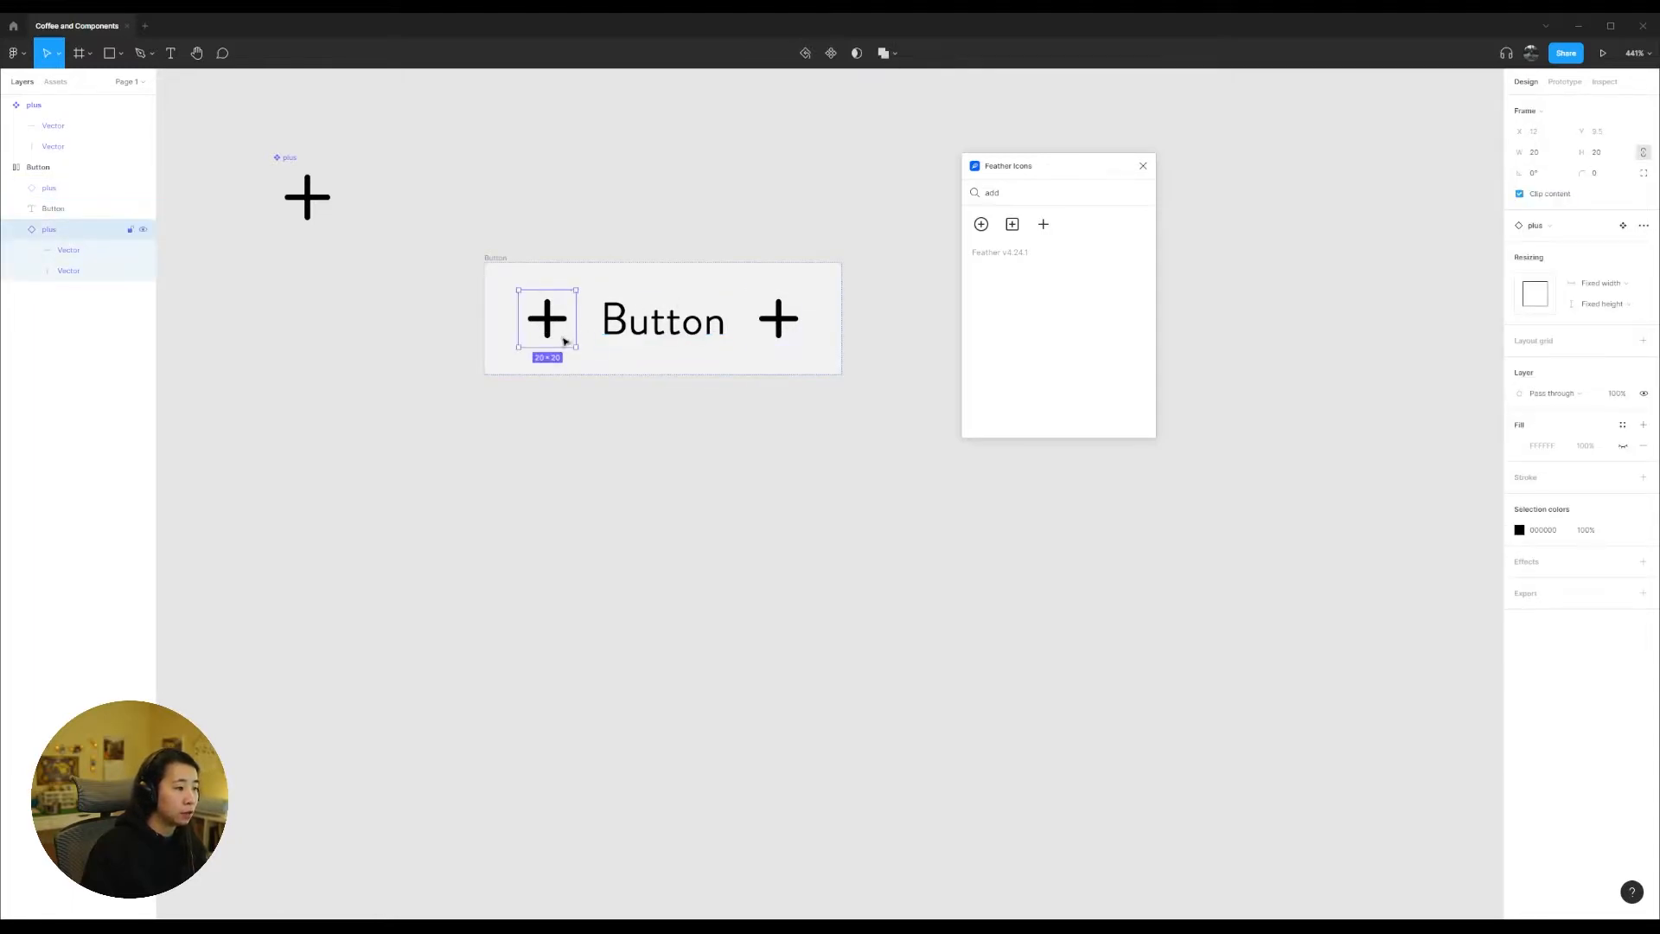
click(778, 319)
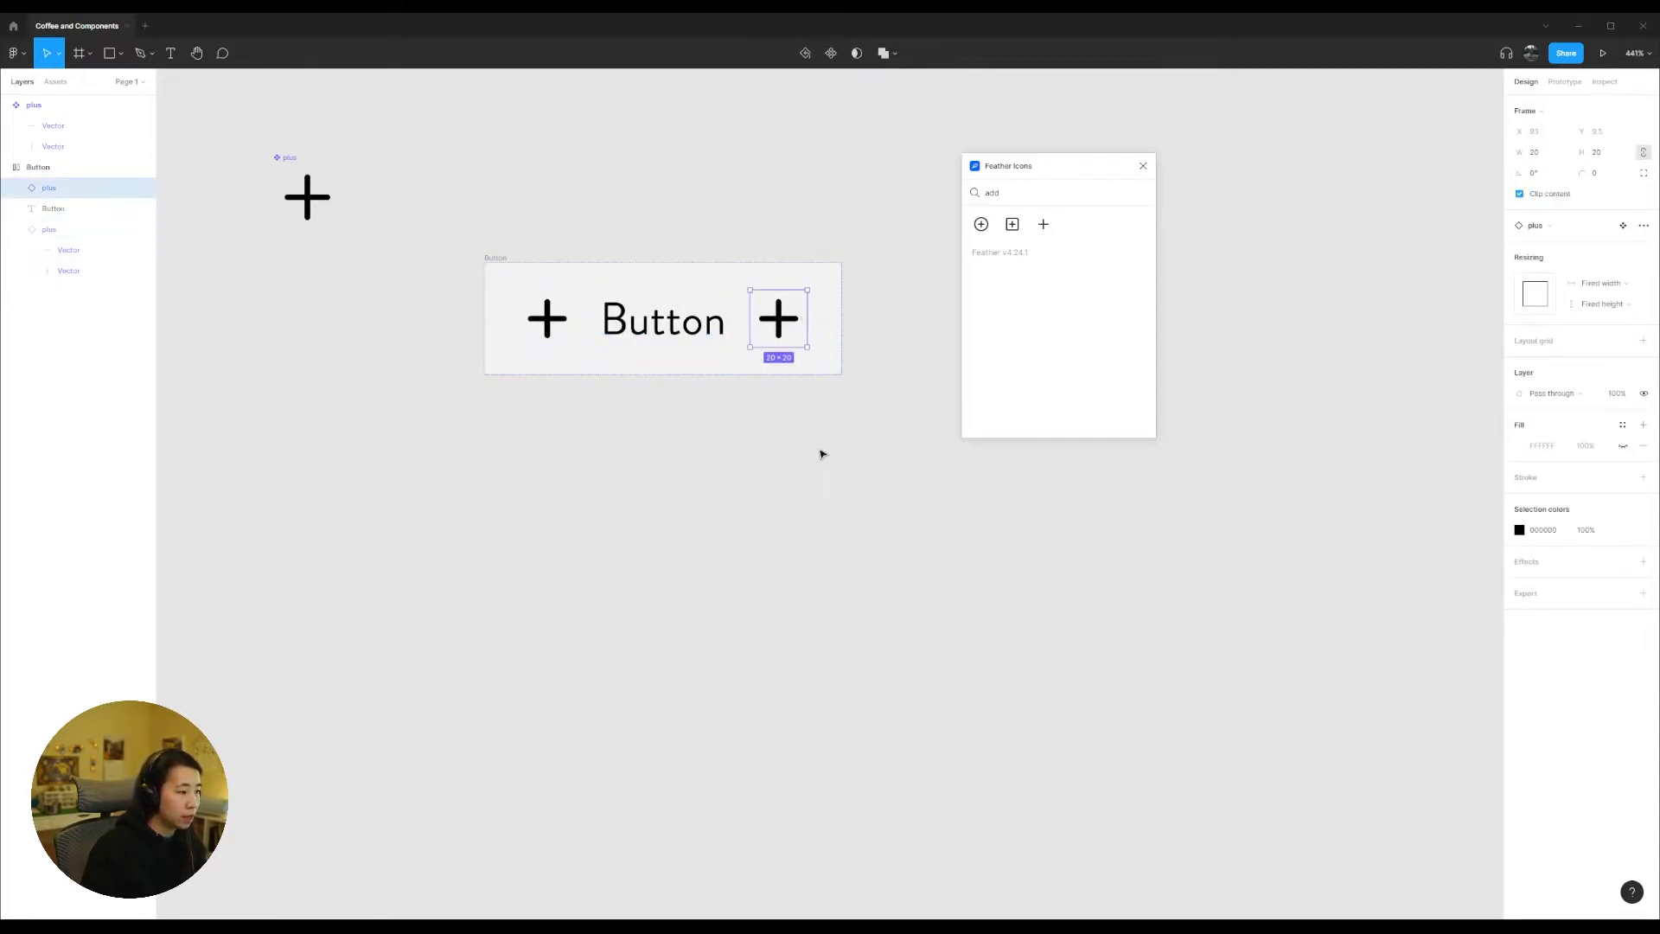
click(809, 478)
Step: Hide both plus icons in the Button frame and show them again
click(43, 168)
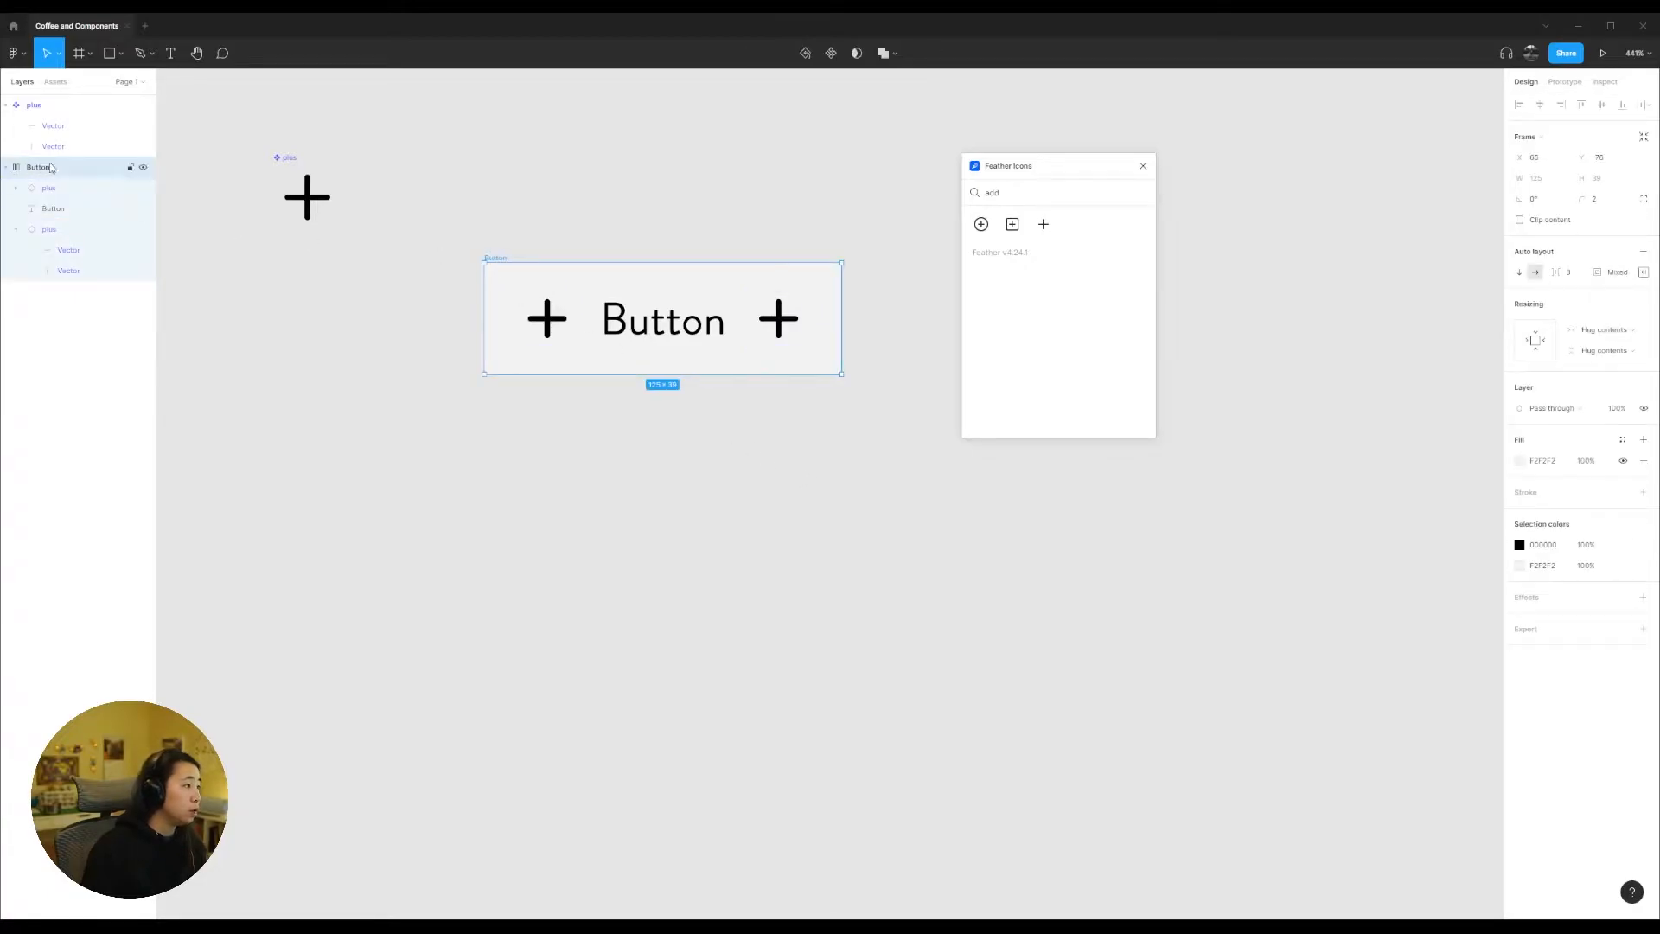
click(143, 188)
click(143, 230)
click(144, 230)
click(144, 189)
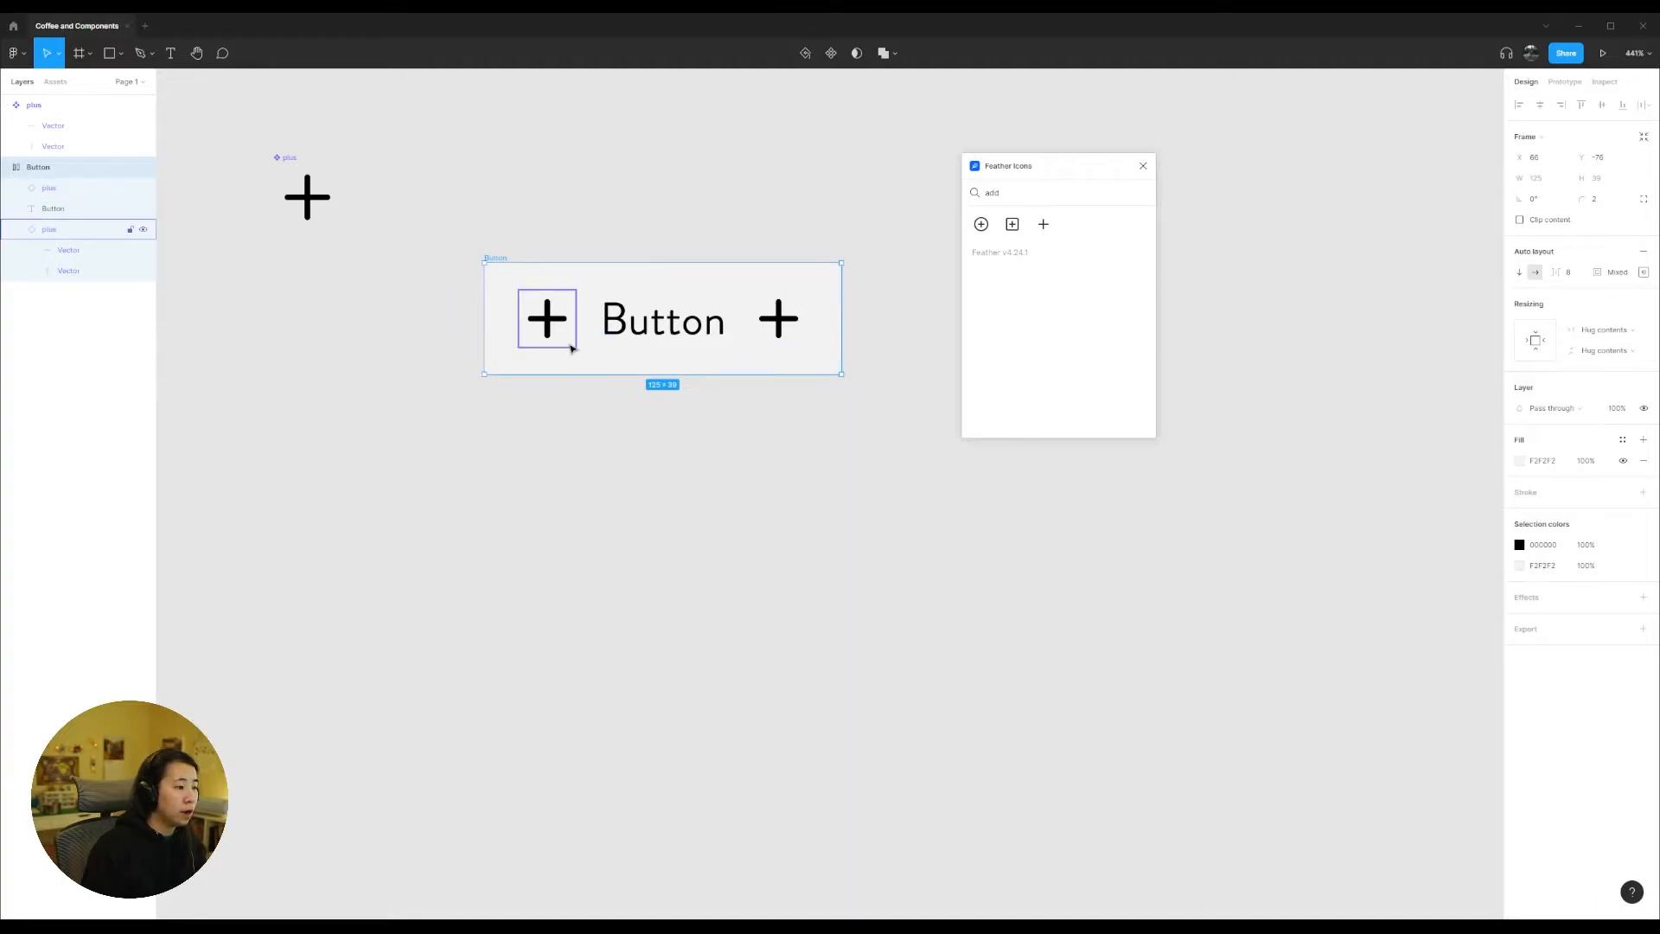
Step: Search Feather Icons for "chevron" and insert the chevron-down icon on the canvas
click(779, 320)
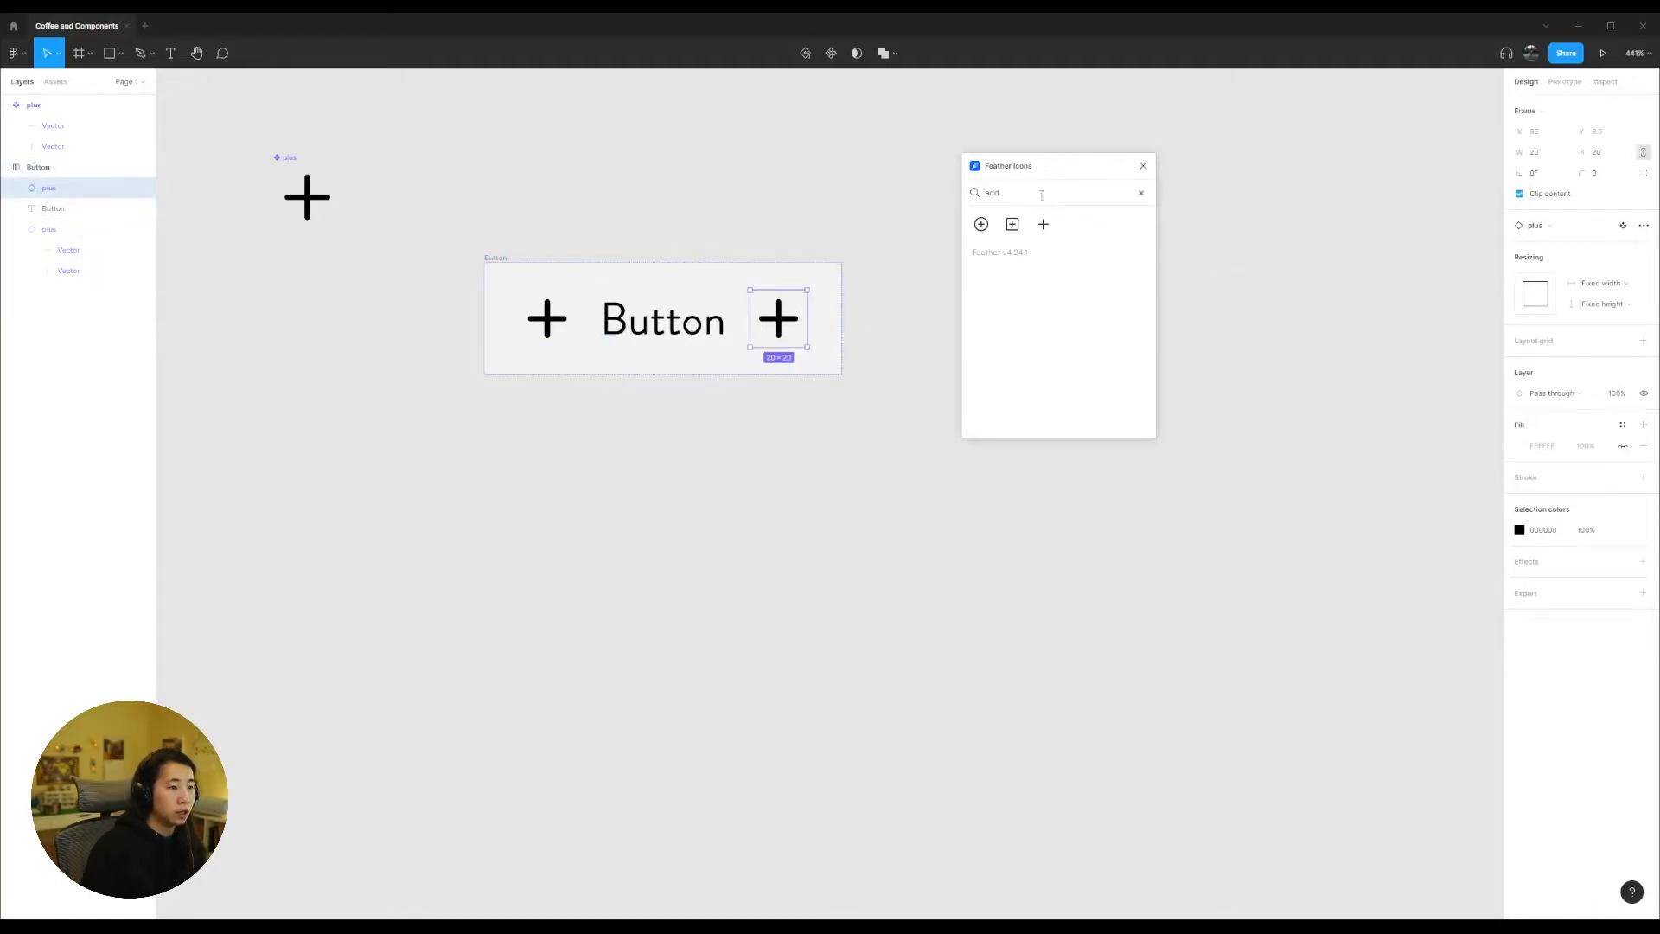
double_click(1000, 193)
text(v)
text(hevron)
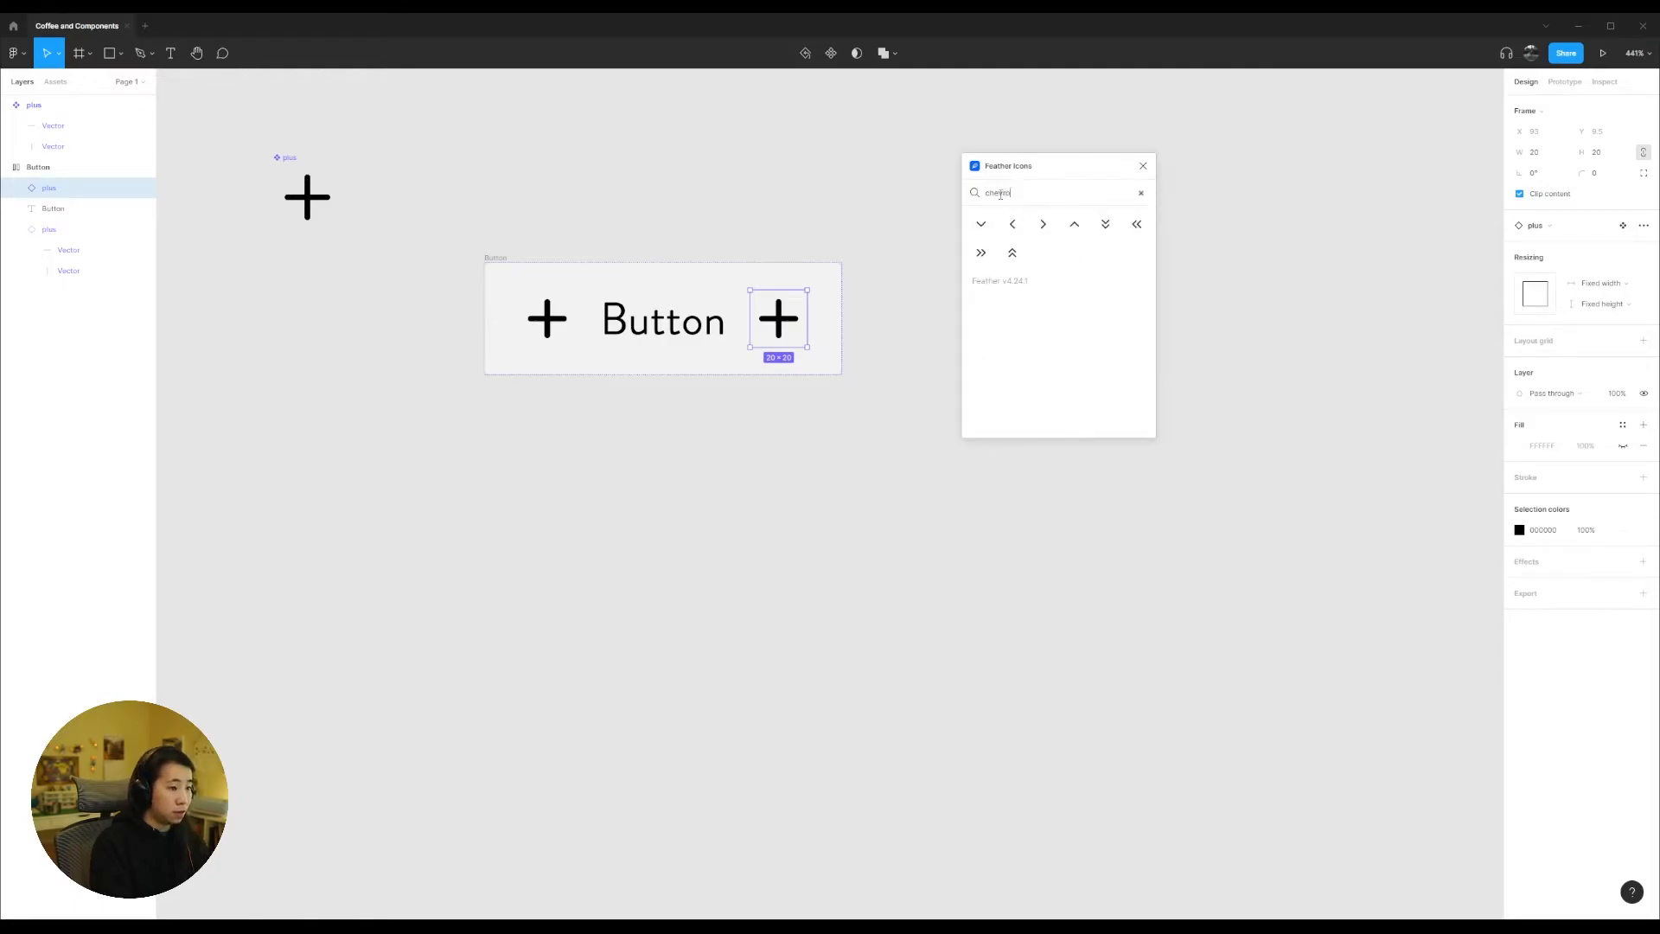
click(982, 227)
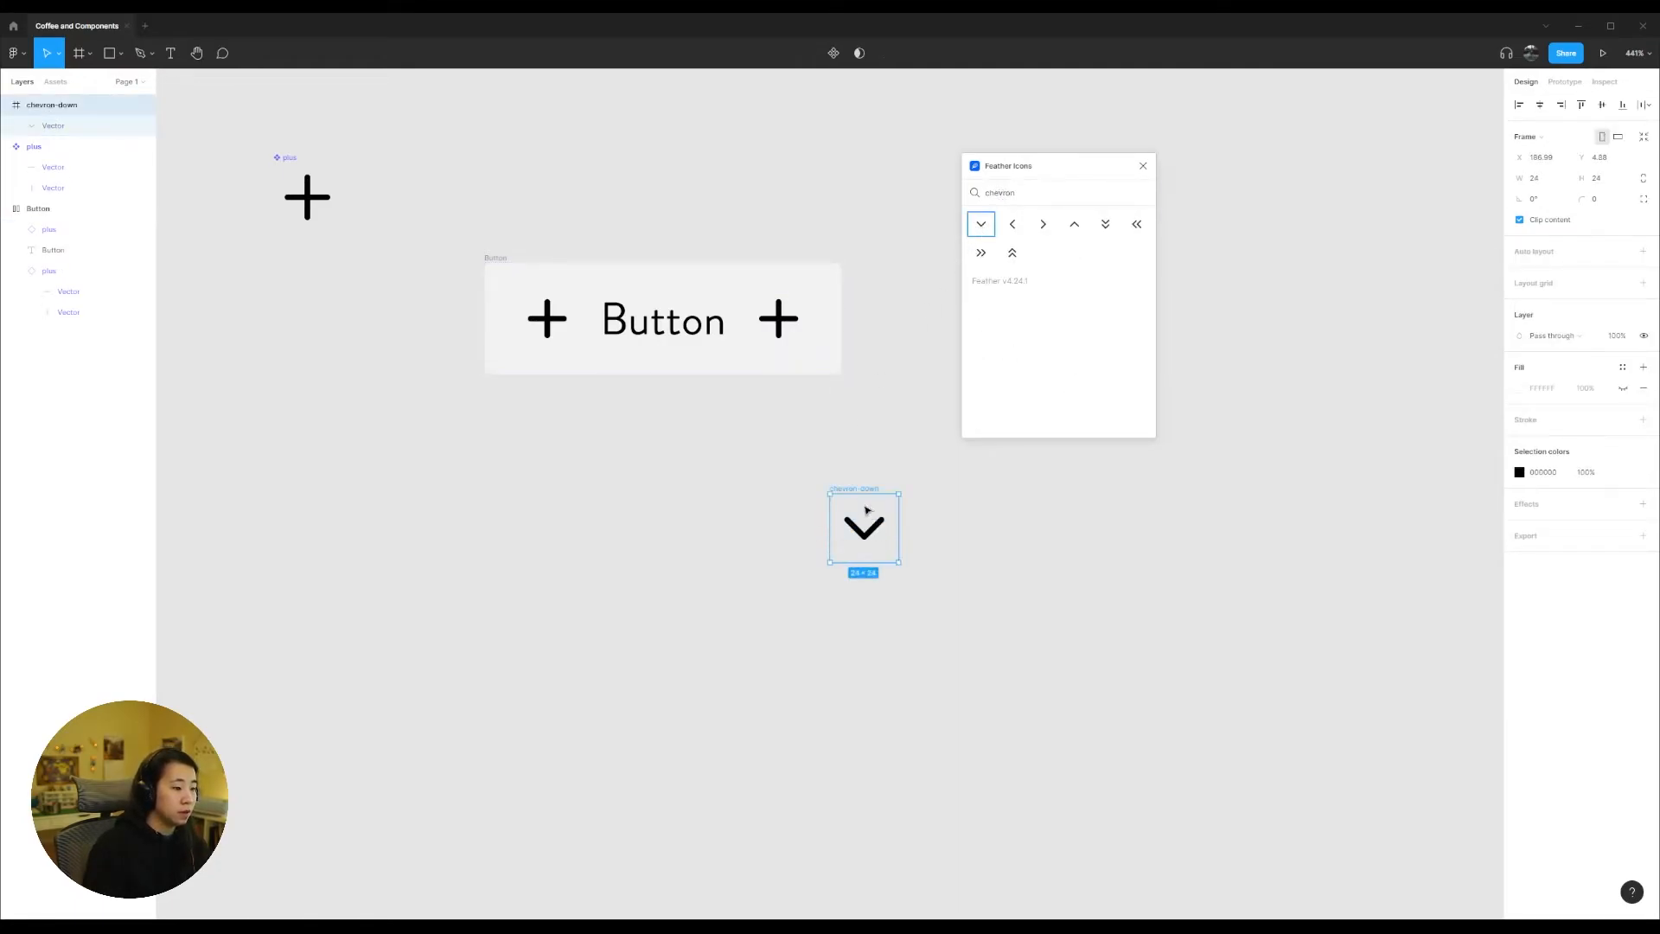
drag(863, 491, 865, 321)
Step: Make the chevron-down icon a component and replace the plus after the Button label with its instance
click(833, 52)
click(780, 322)
key(Delete)
click(772, 394)
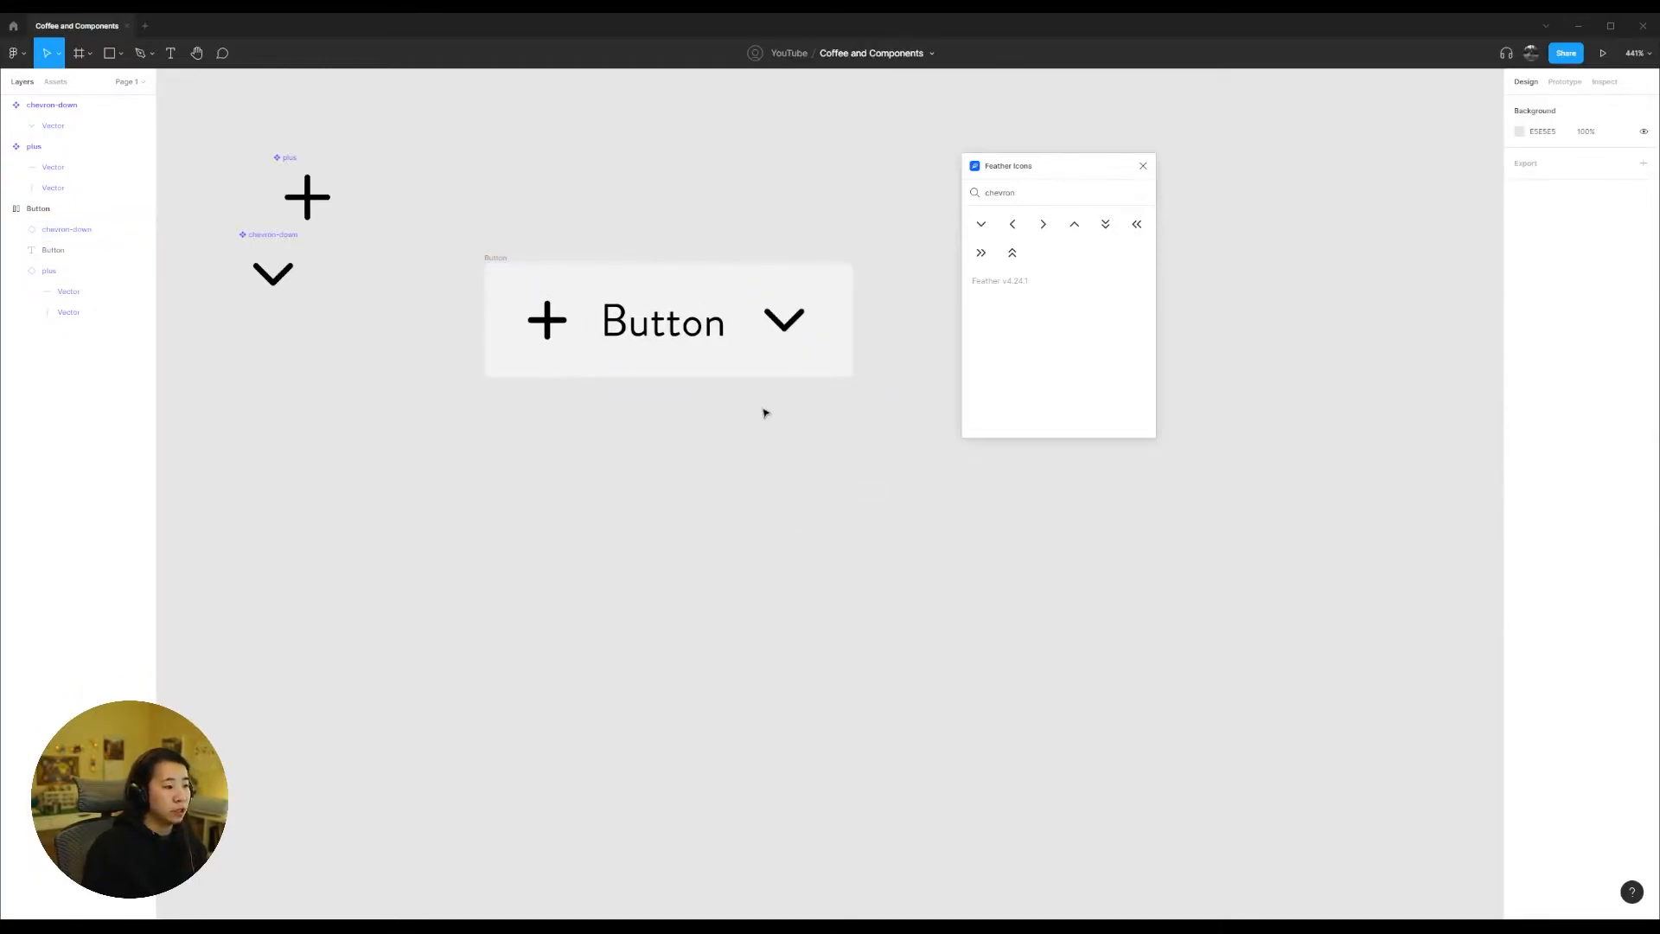
Step: Hide the leading plus icon in the Button frame and show it again
click(522, 285)
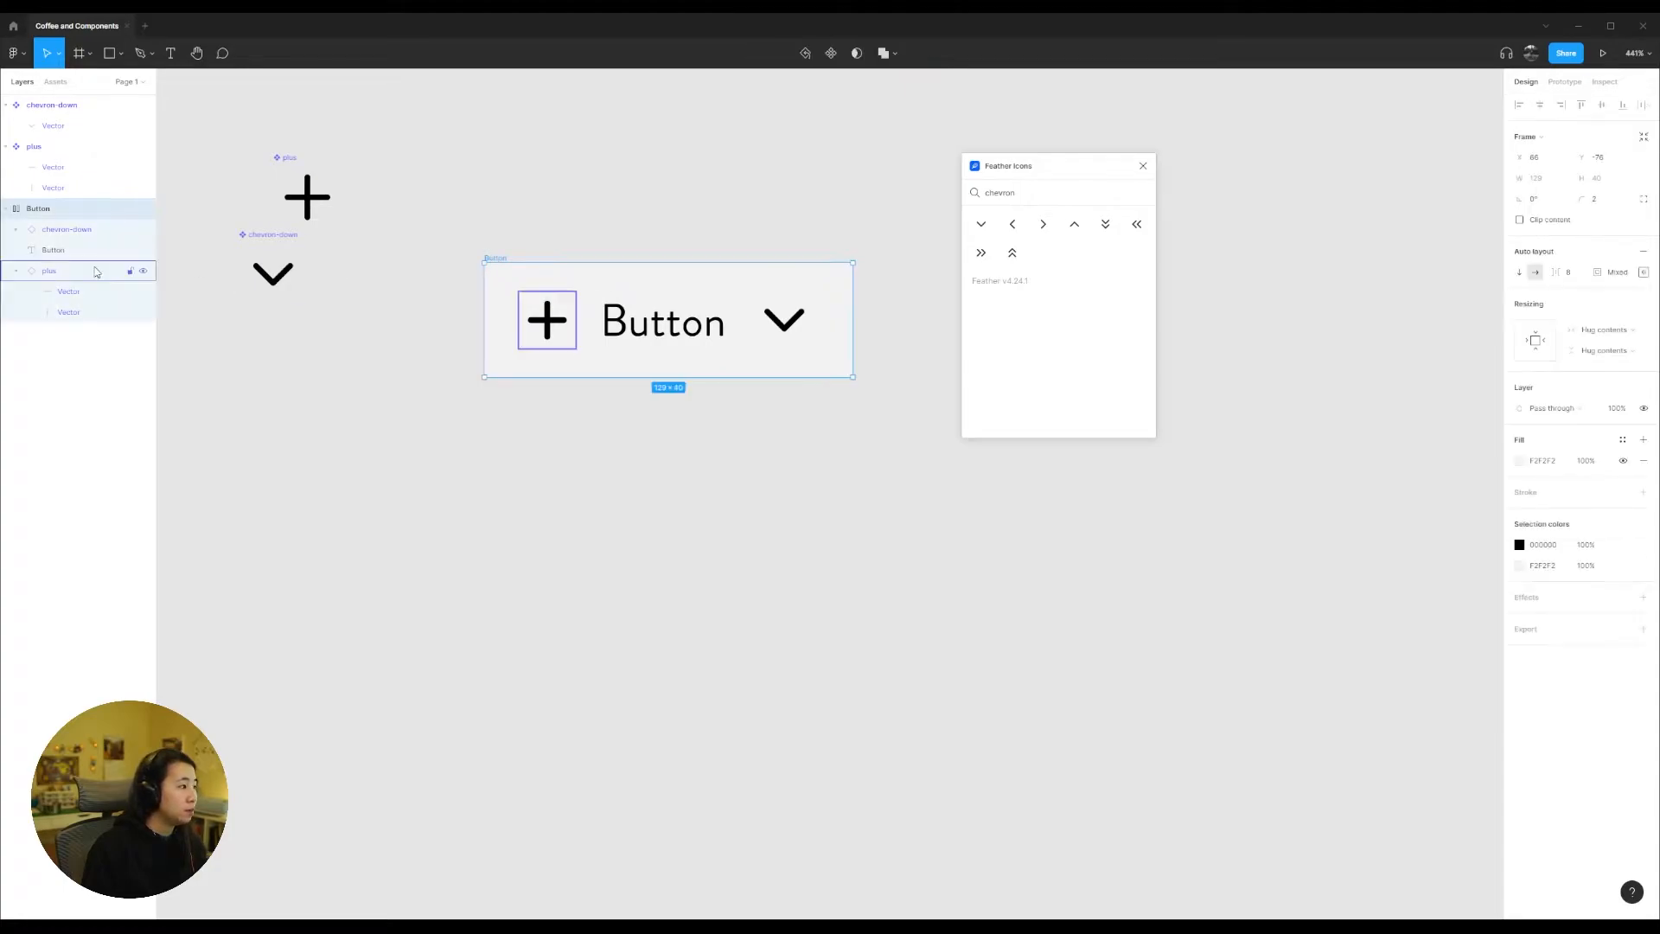
click(143, 273)
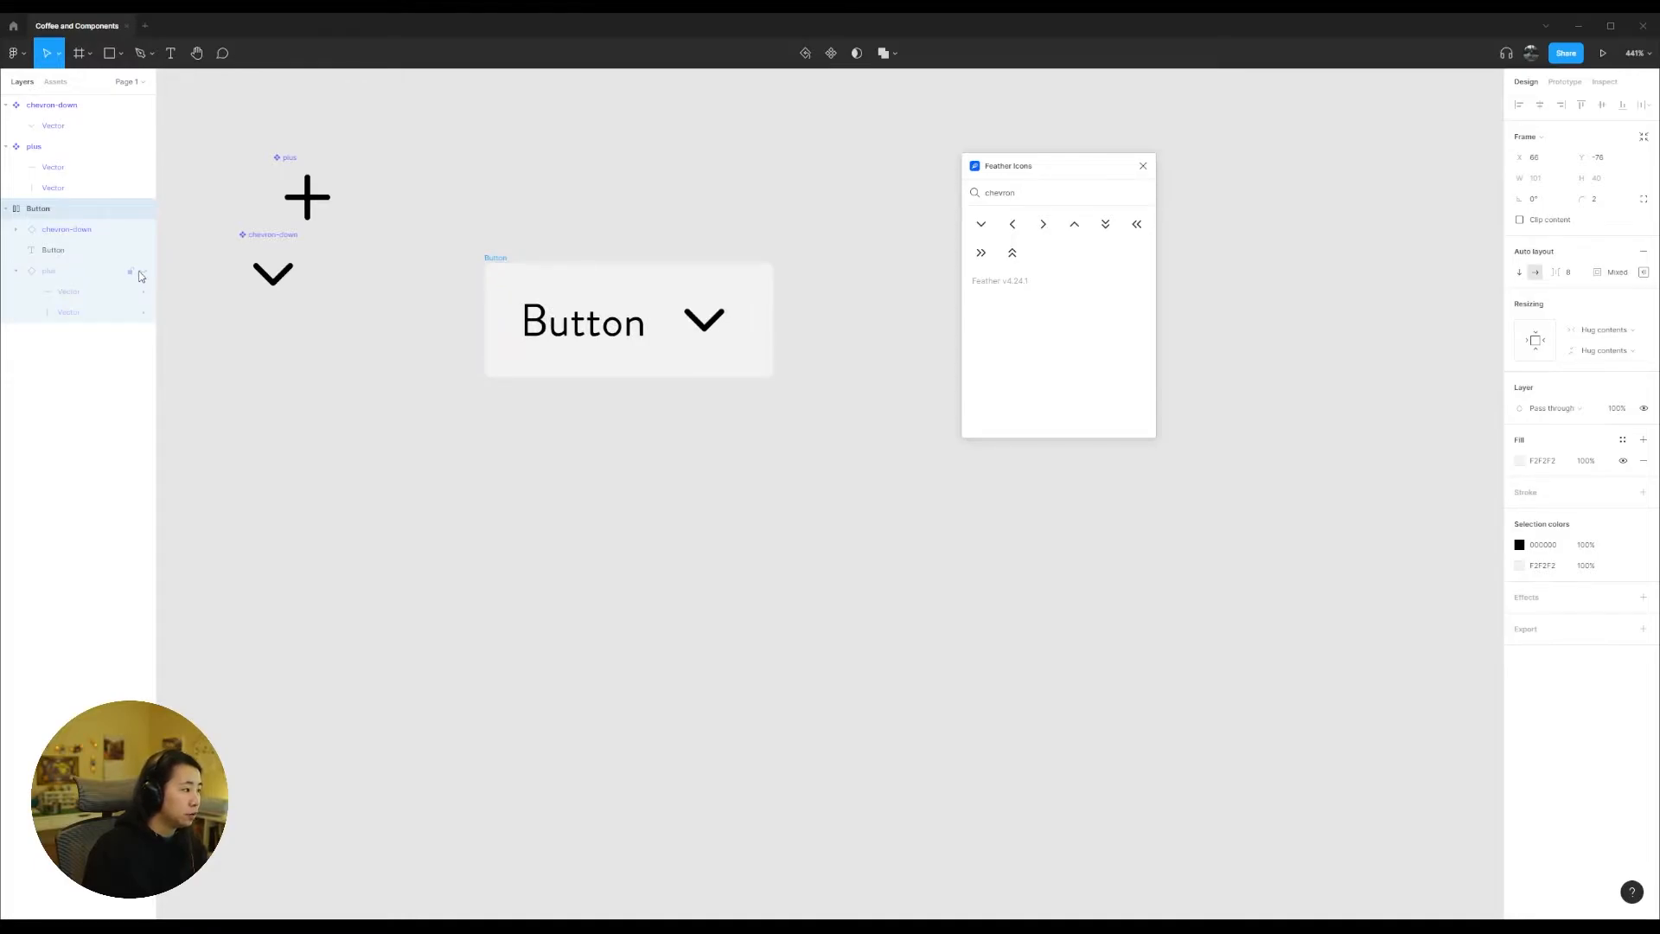
click(143, 272)
Step: Duplicate the Button frame directly below the original
click(733, 492)
drag(485, 257, 450, 430)
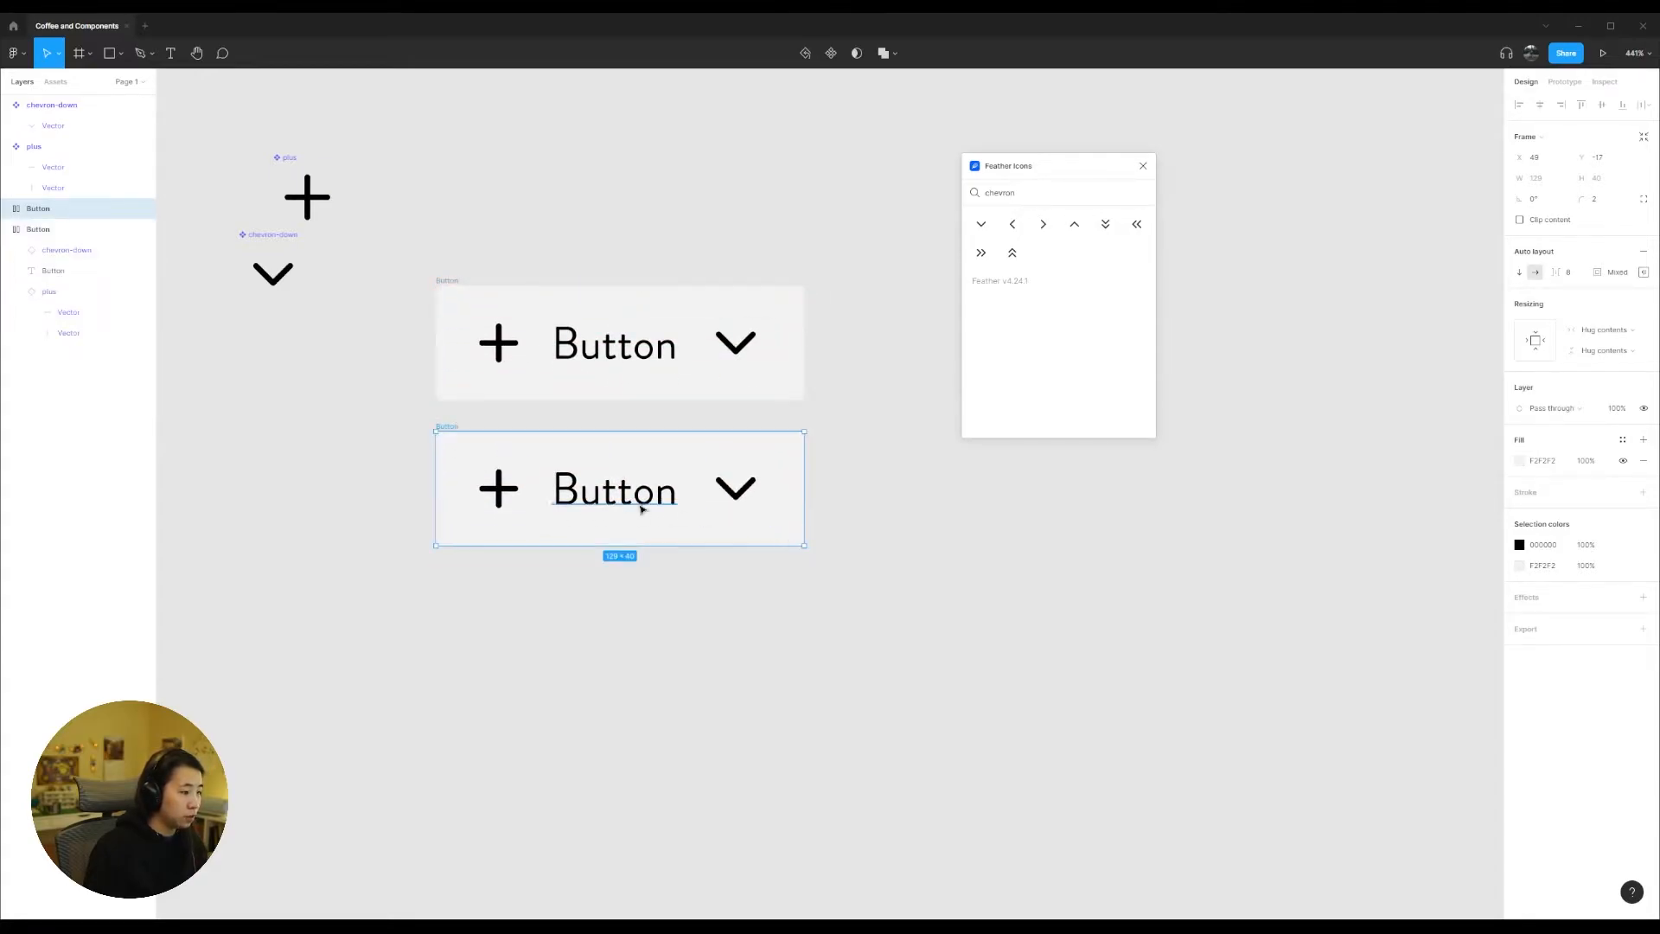
Step: Move the trailing chevron-down out of the second Button frame onto the canvas and duplicate that frame directly below
double_click(752, 493)
drag(754, 495, 965, 557)
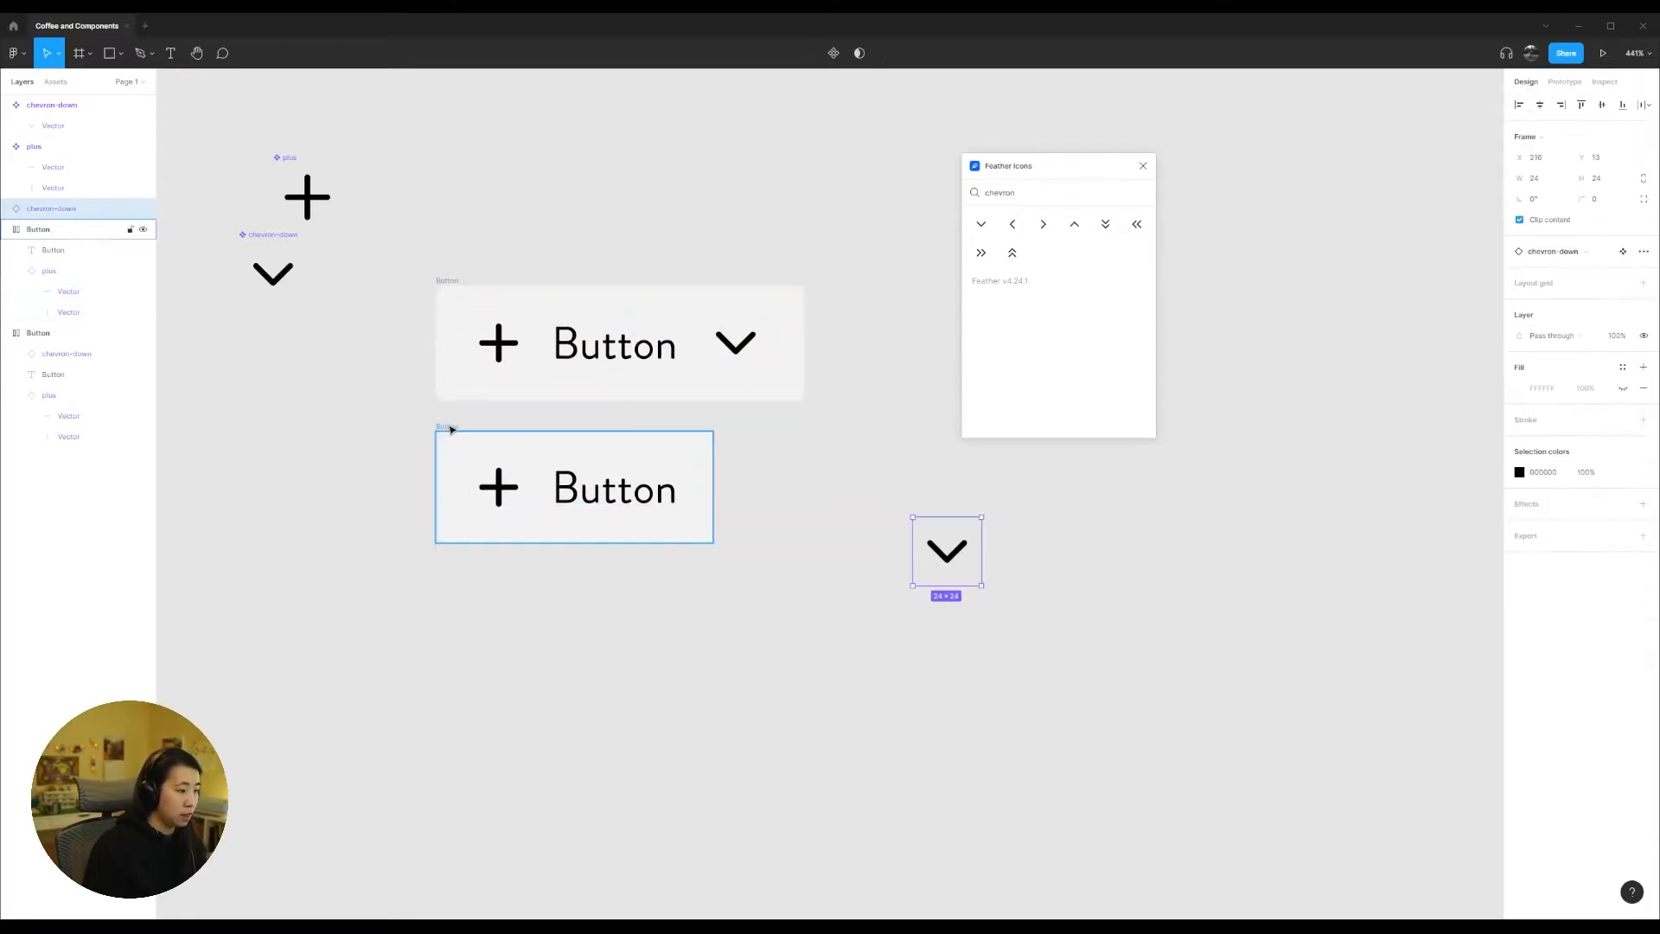
drag(453, 428, 481, 576)
Step: Place the loose chevron-down after the label in the third Button frame, delete its plus icon and nudge the frame up
mouse_move(947, 551)
mouse_down()
mouse_move(657, 659)
mouse_move(691, 644)
mouse_up()
click(498, 635)
key(Delete)
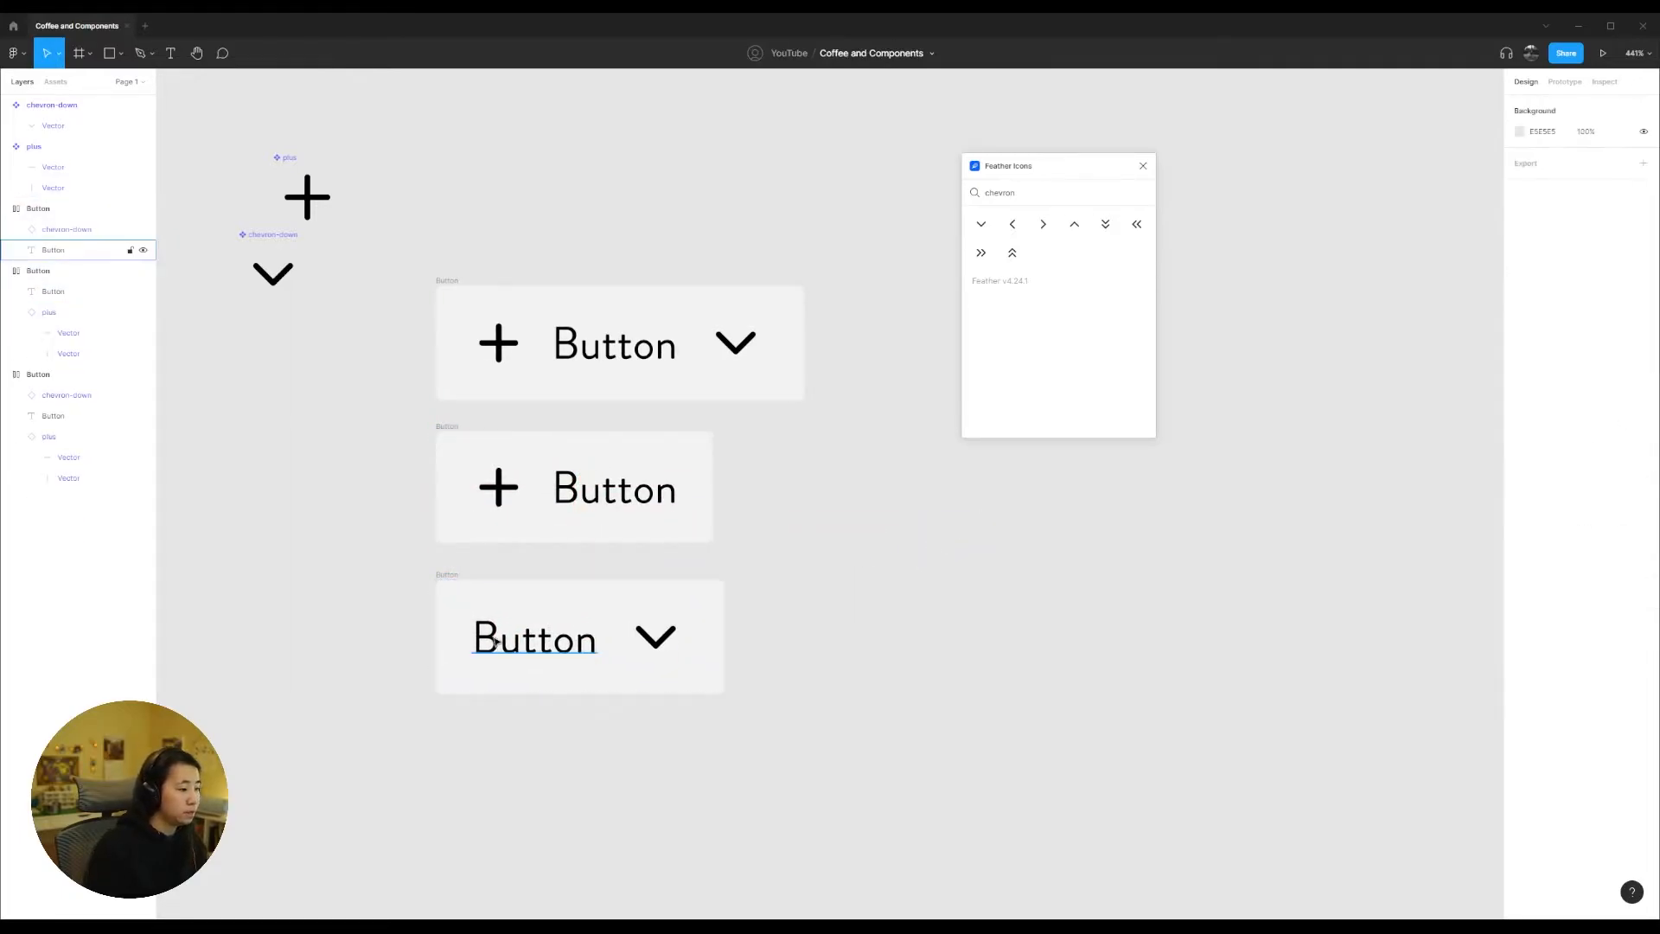
drag(454, 574, 444, 568)
click(789, 574)
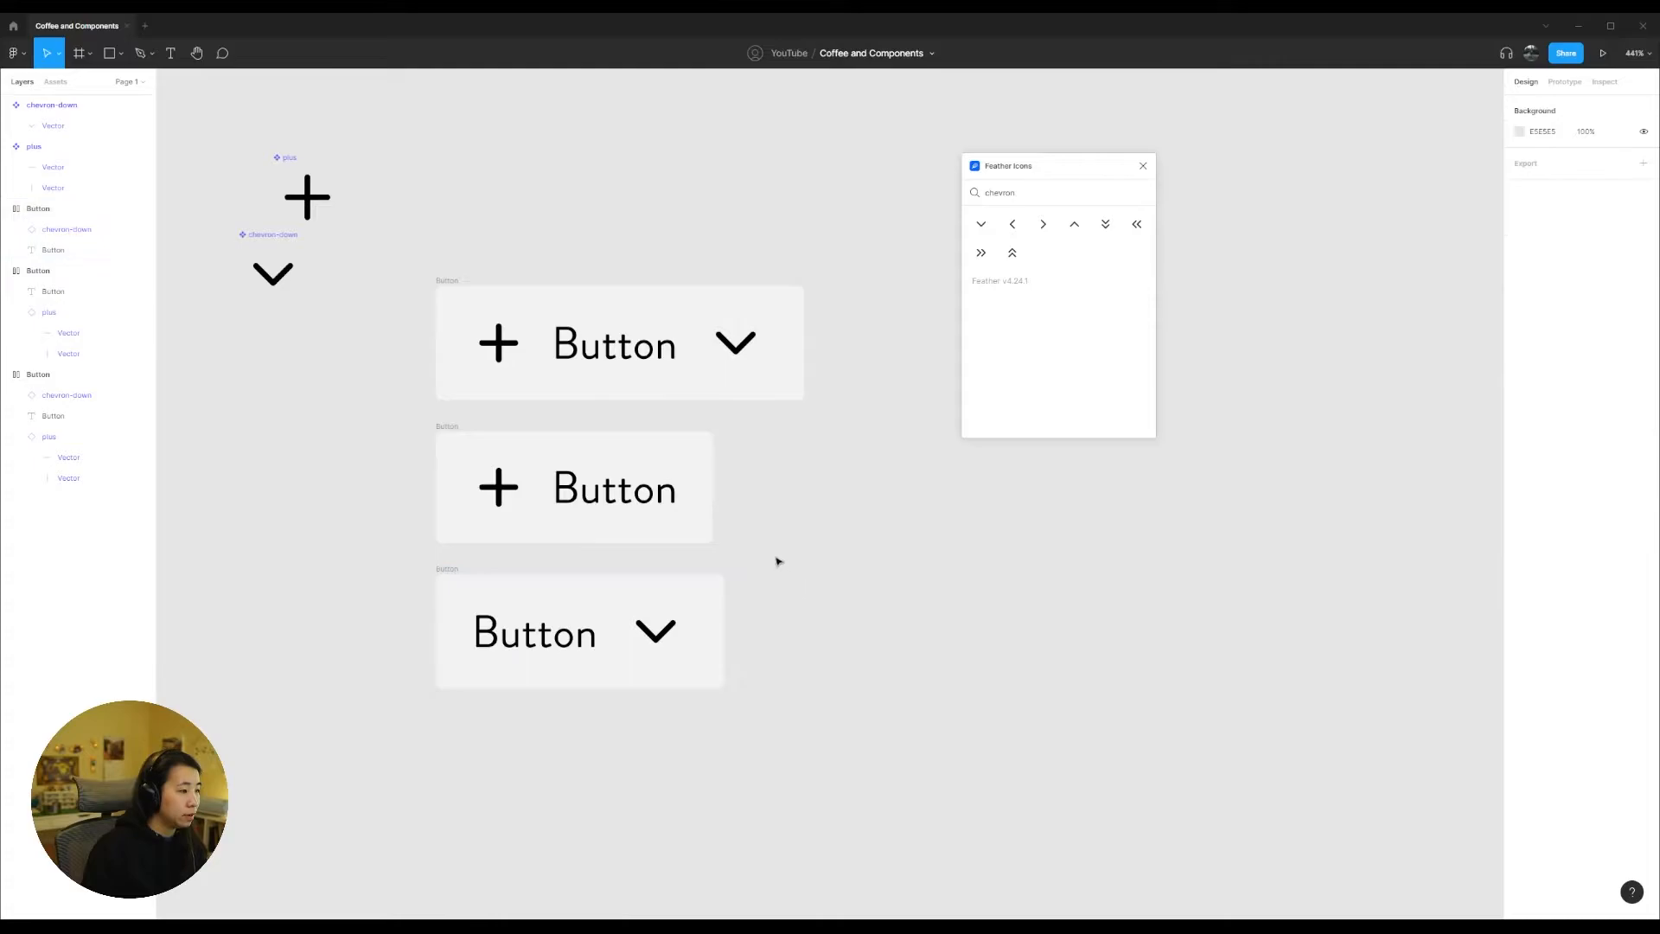
Step: Duplicate the full Button frame and delete both the plus and chevron-down icons from the lower copy, leaving only the label
mouse_move(448, 278)
mouse_down()
mouse_move(449, 122)
mouse_move(459, 297)
mouse_move(462, 276)
mouse_up()
click(819, 540)
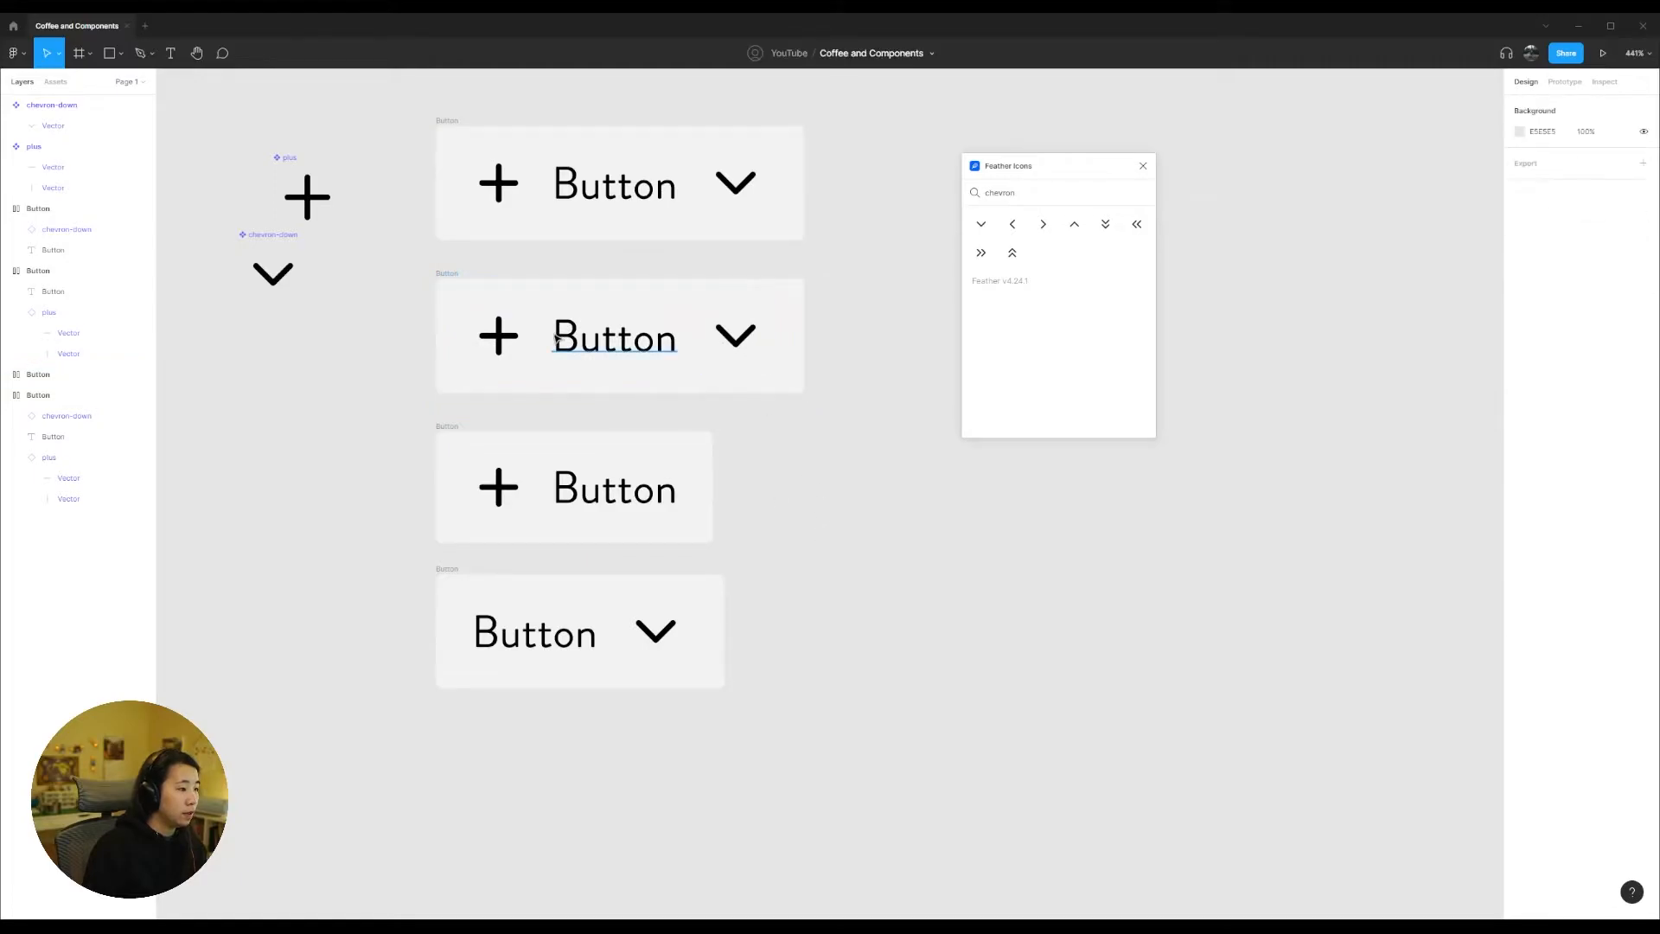
click(501, 338)
shift+click(705, 349)
key(Delete)
click(439, 275)
drag(401, 267, 407, 331)
click(904, 770)
click(376, 296)
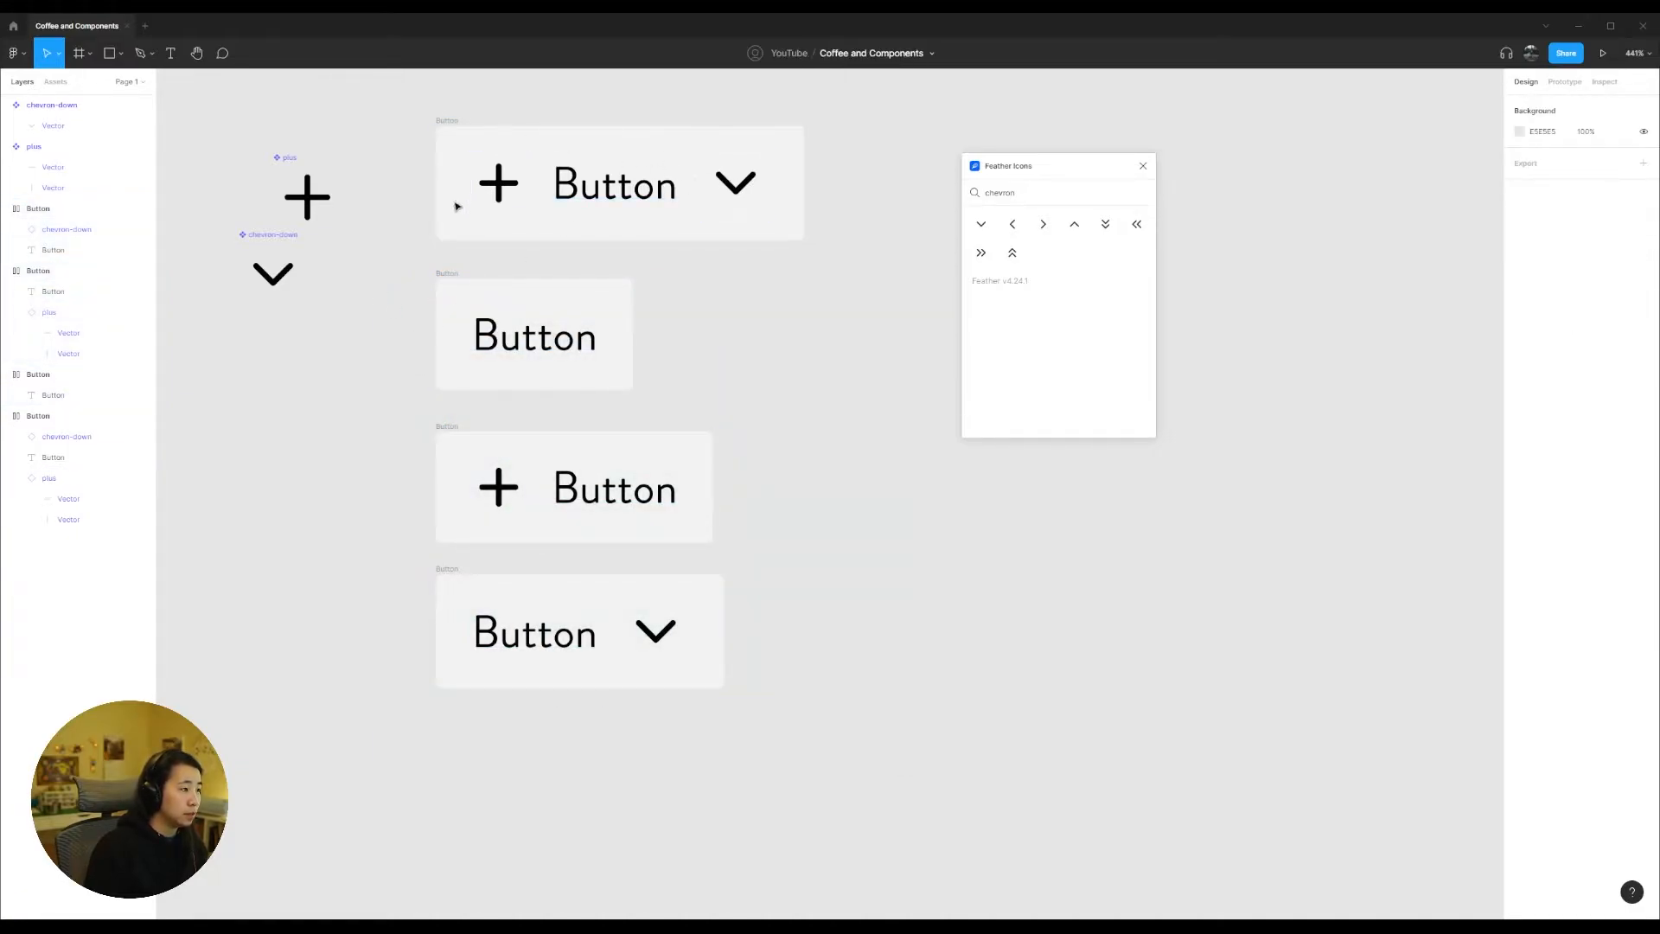
Step: Move the full Button frame with both icons farther up, away from the three reduced button frames
scroll(657, 374, up, 5)
drag(473, 390, 473, 200)
click(783, 548)
scroll(749, 307, down, 6)
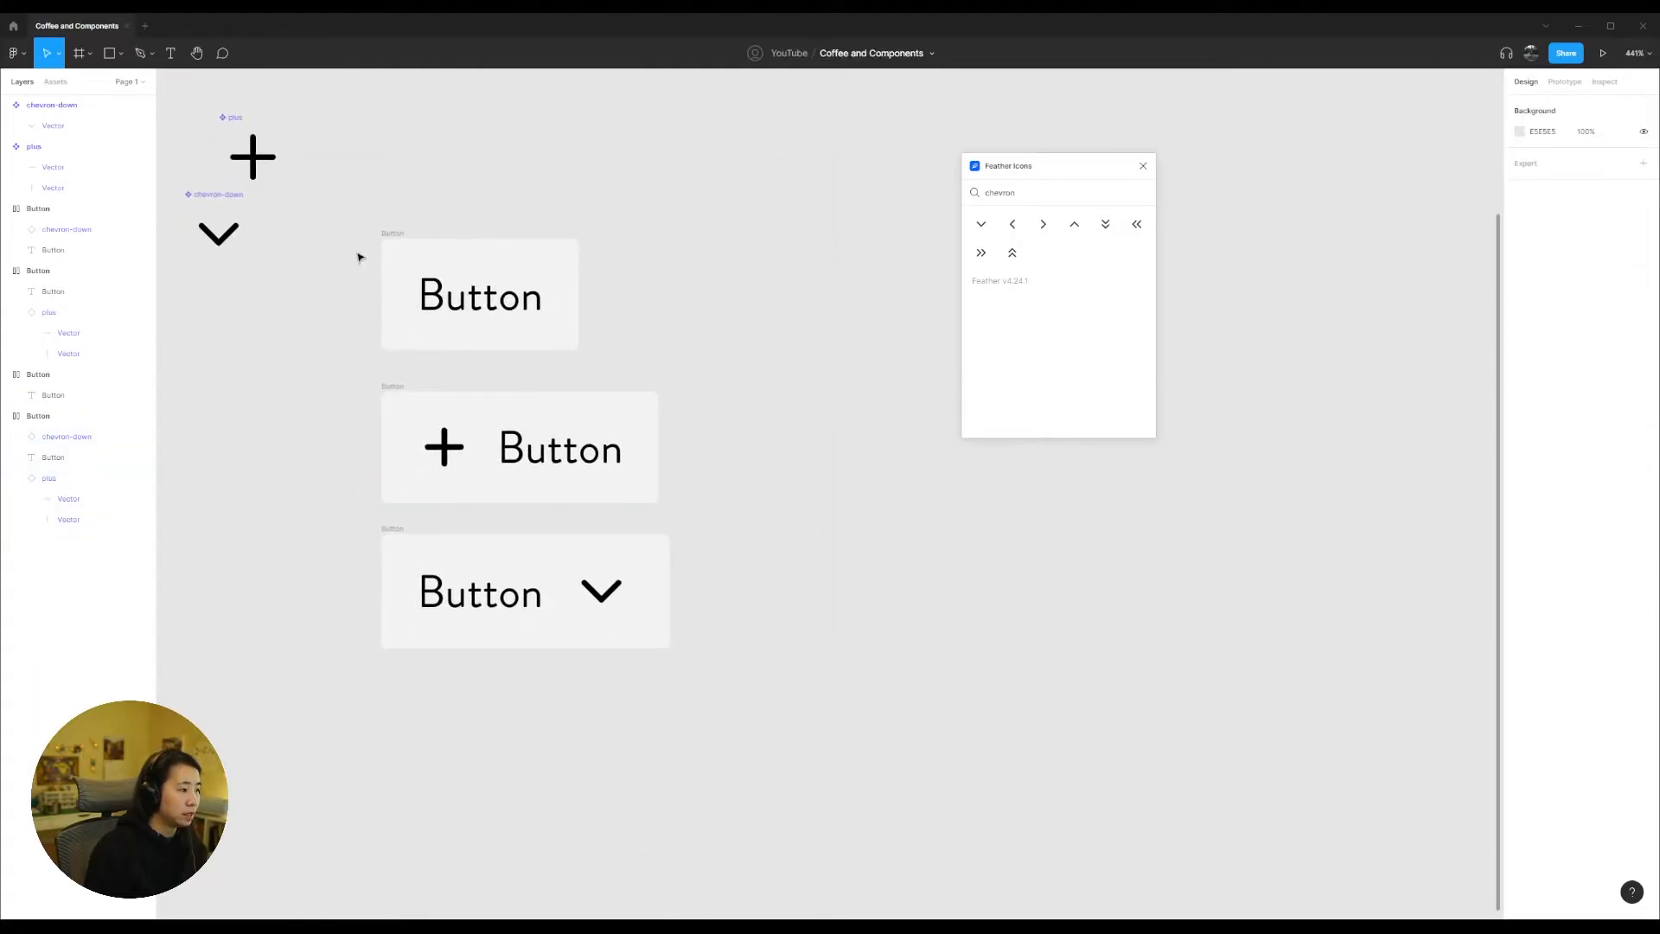
Step: Add a 1 px inside stroke in F2F2F2, matching the fill, to the label-only Button frame
click(392, 238)
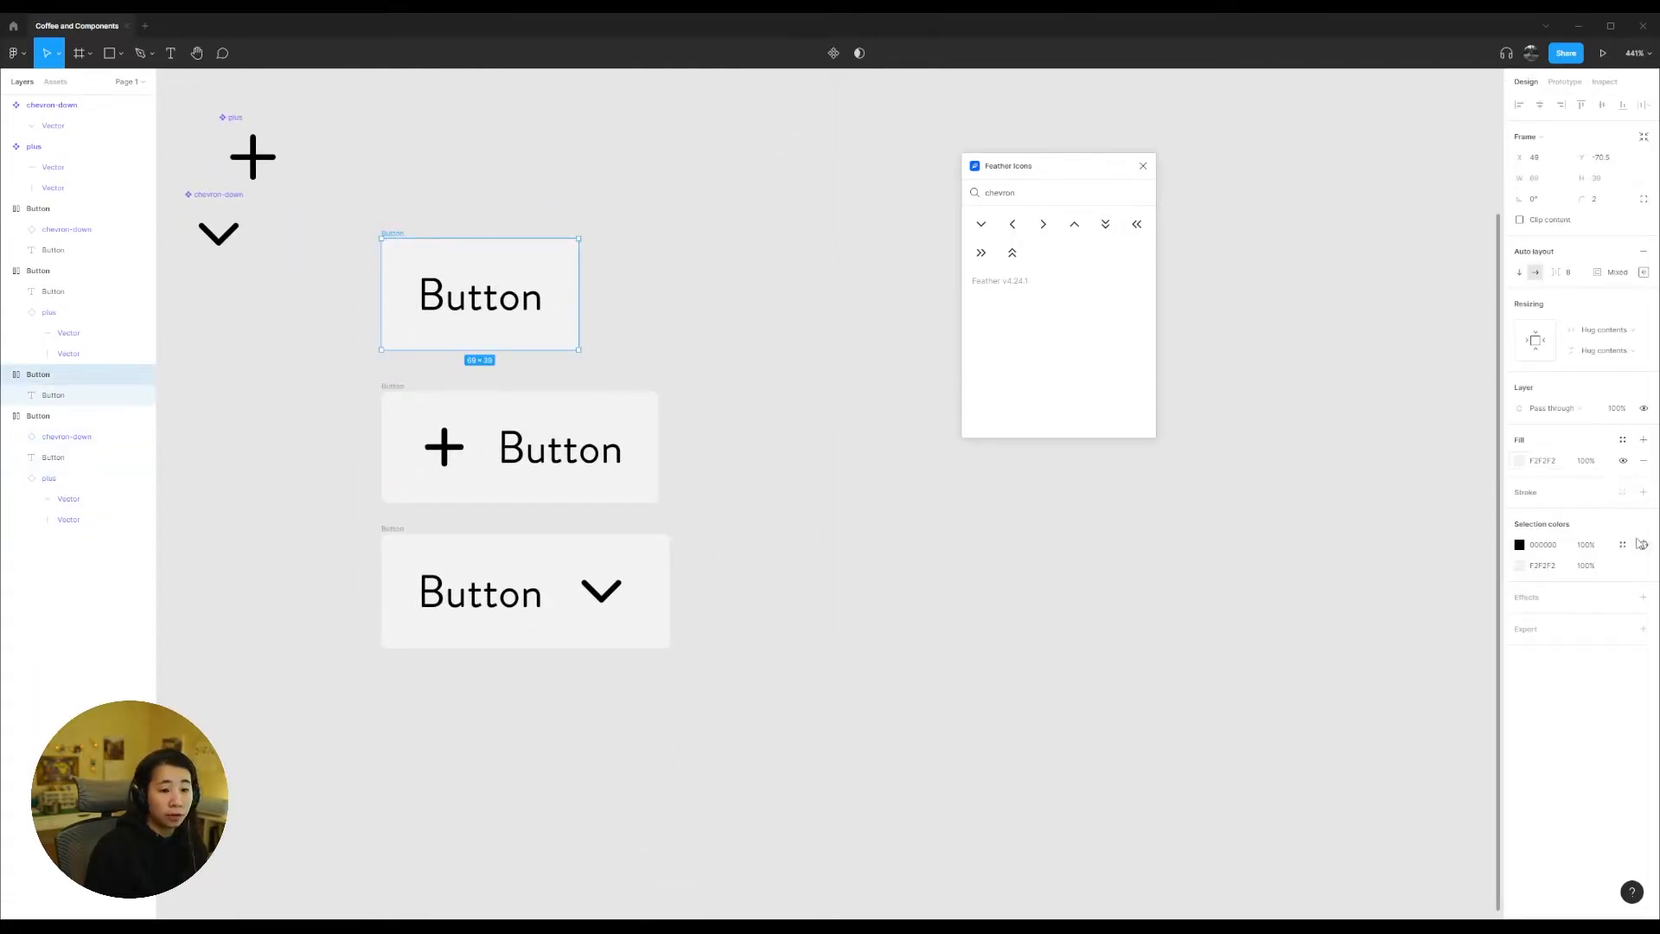
click(1643, 492)
click(1545, 464)
key(ctrl+c)
click(1548, 513)
key(ctrl+v)
key(Return)
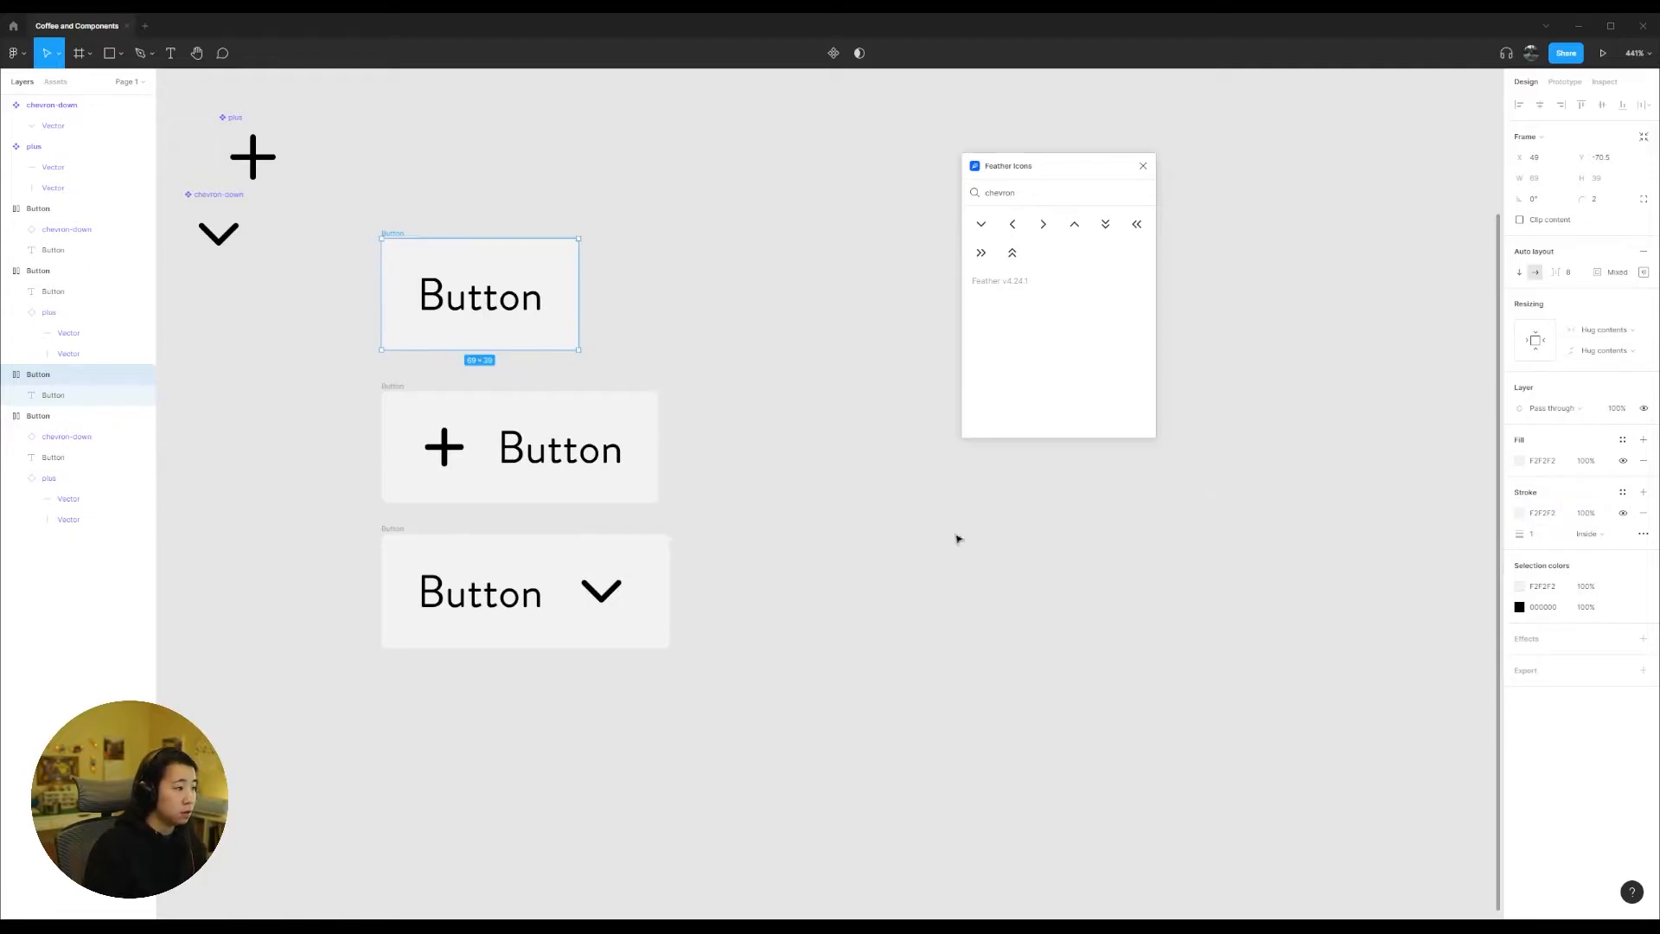
click(1070, 506)
Step: Add the same F2F2F2 stroke to both the plus-icon and chevron-icon Button frames together
click(396, 385)
shift+click(403, 538)
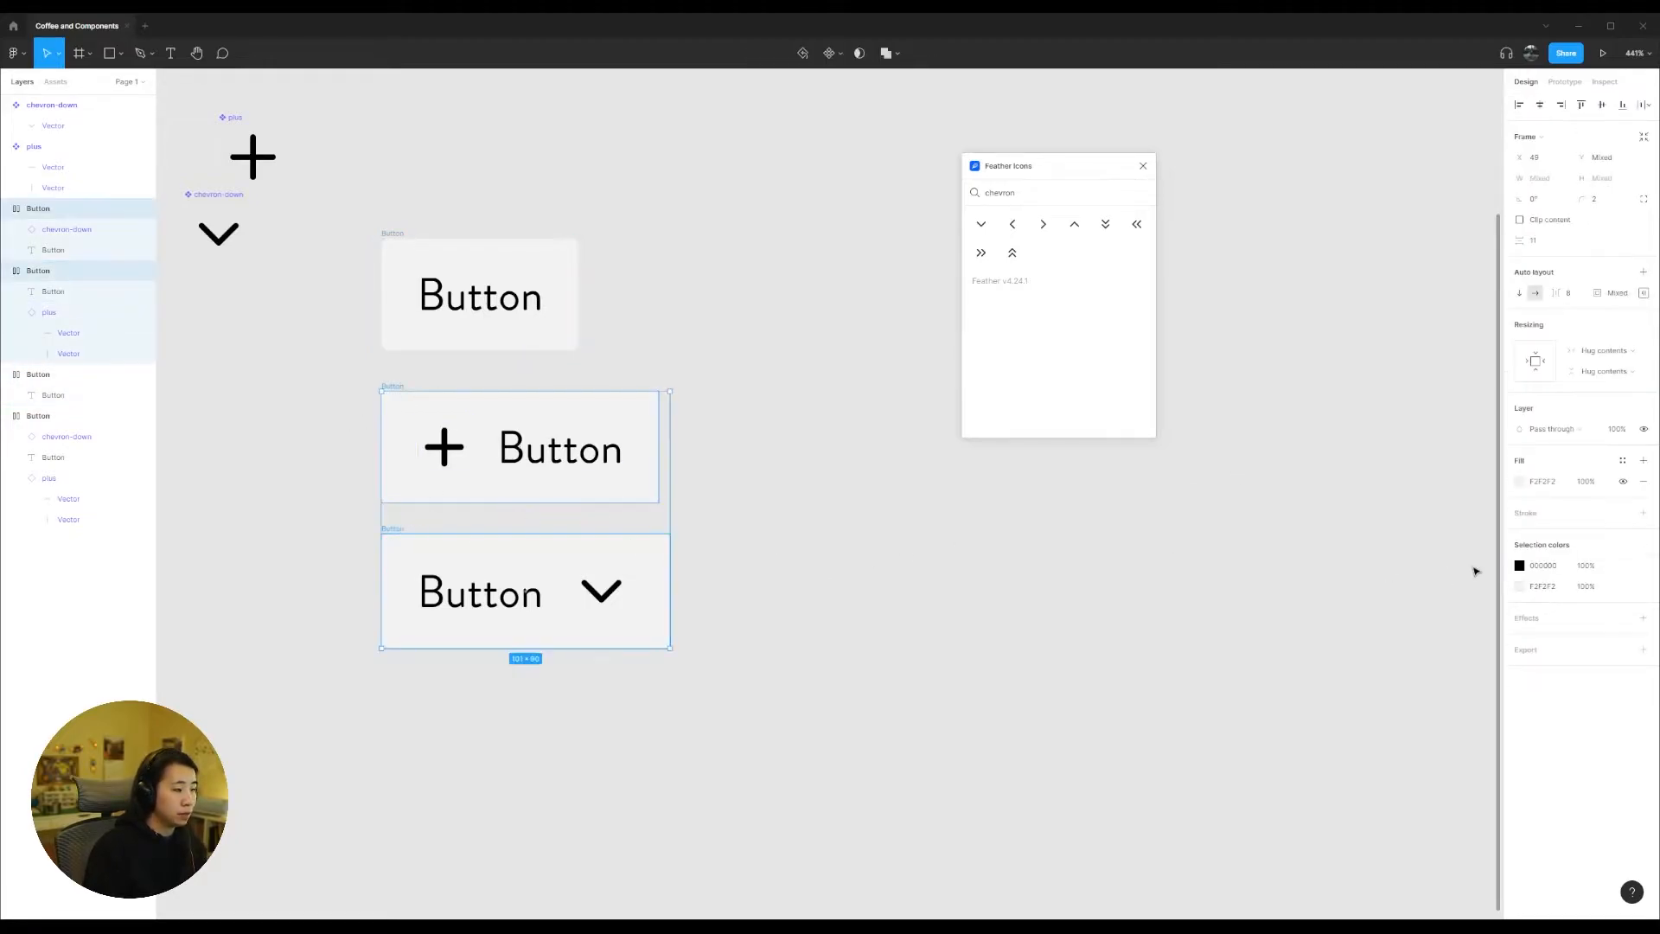
click(1643, 513)
click(1547, 535)
key(ctrl+v)
key(Return)
click(1088, 578)
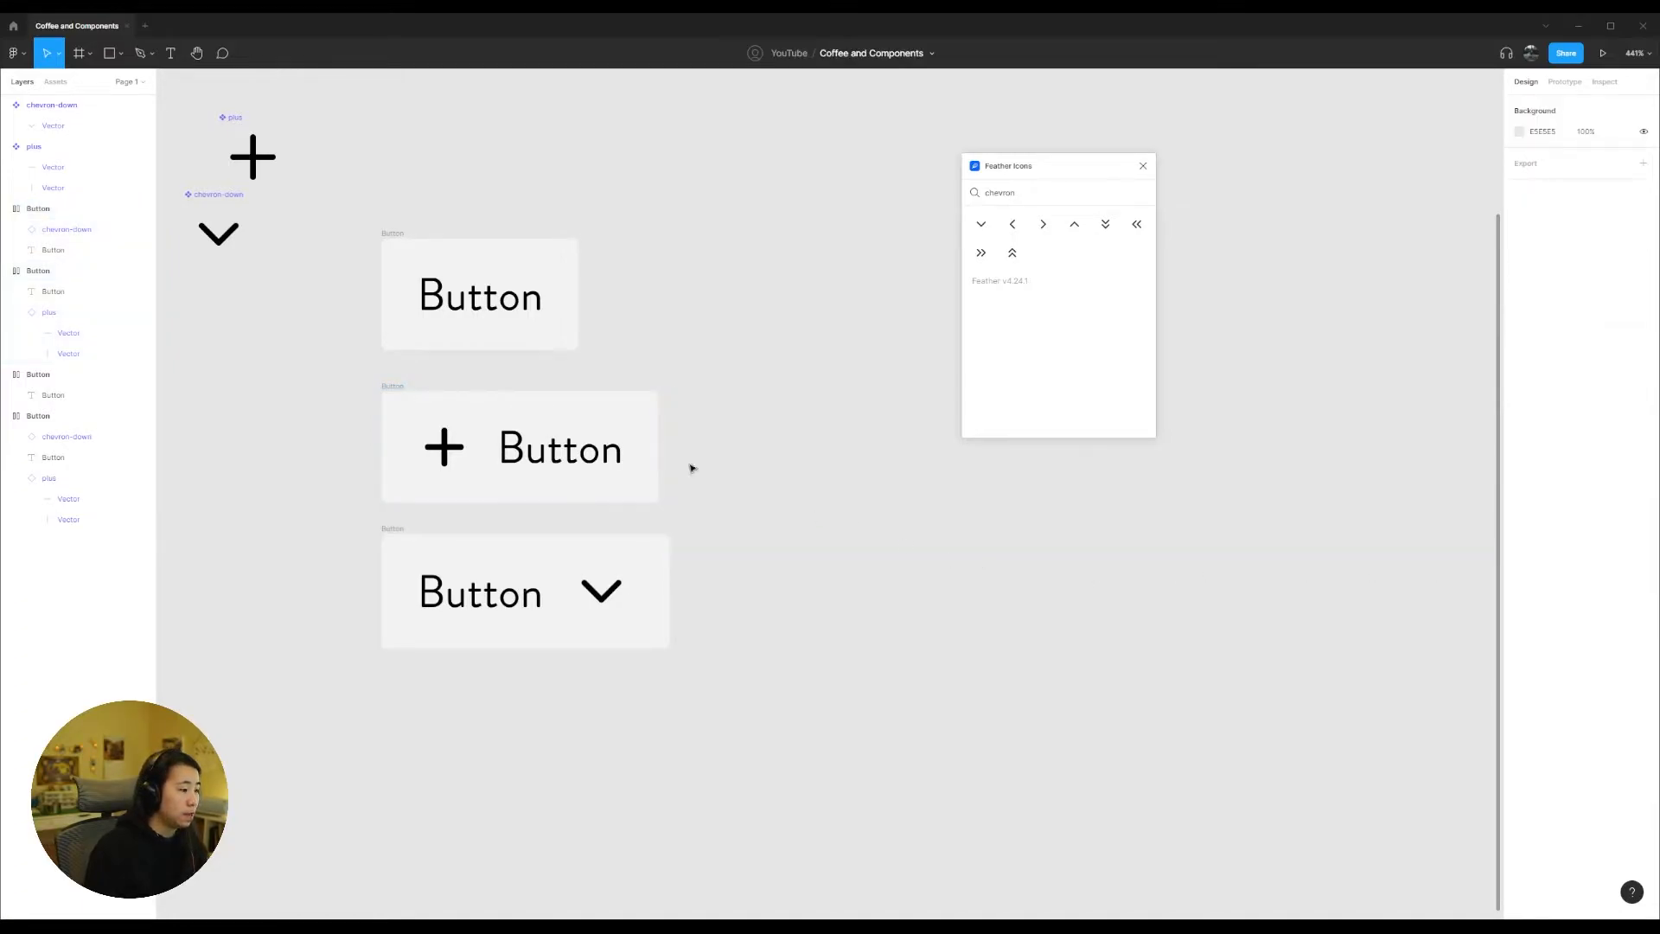
Step: Check the icon and label layers in the two icon buttons and move the Feather Icons window away from the frames
click(444, 447)
click(609, 466)
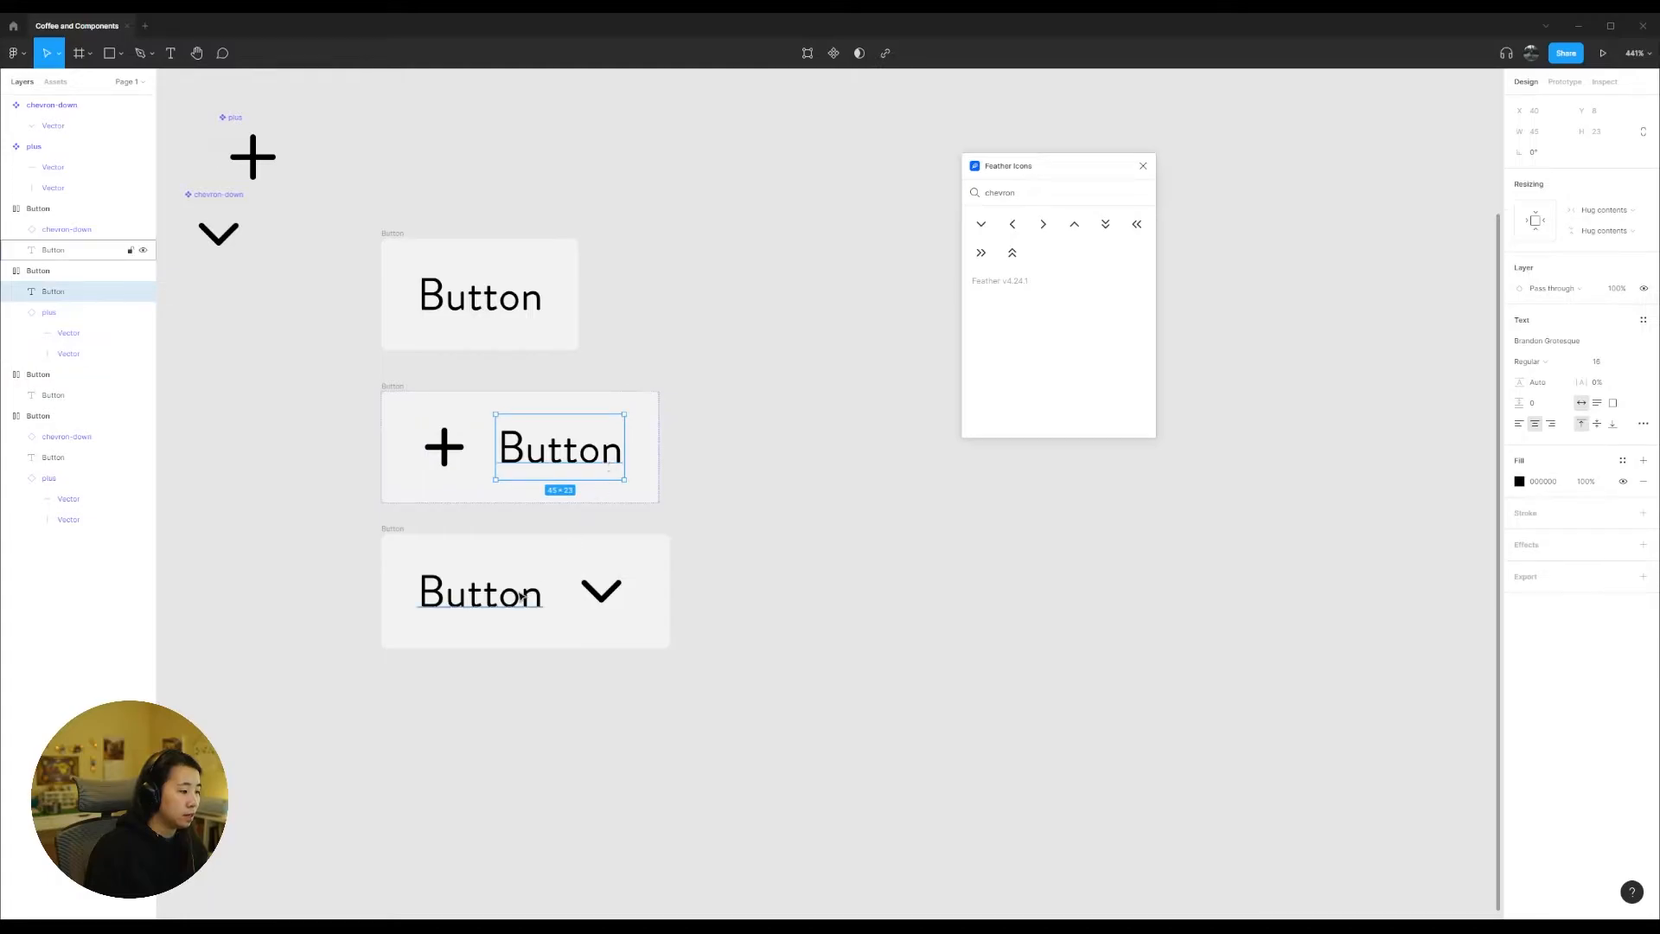
click(480, 593)
click(621, 596)
drag(1024, 171, 1276, 600)
click(723, 470)
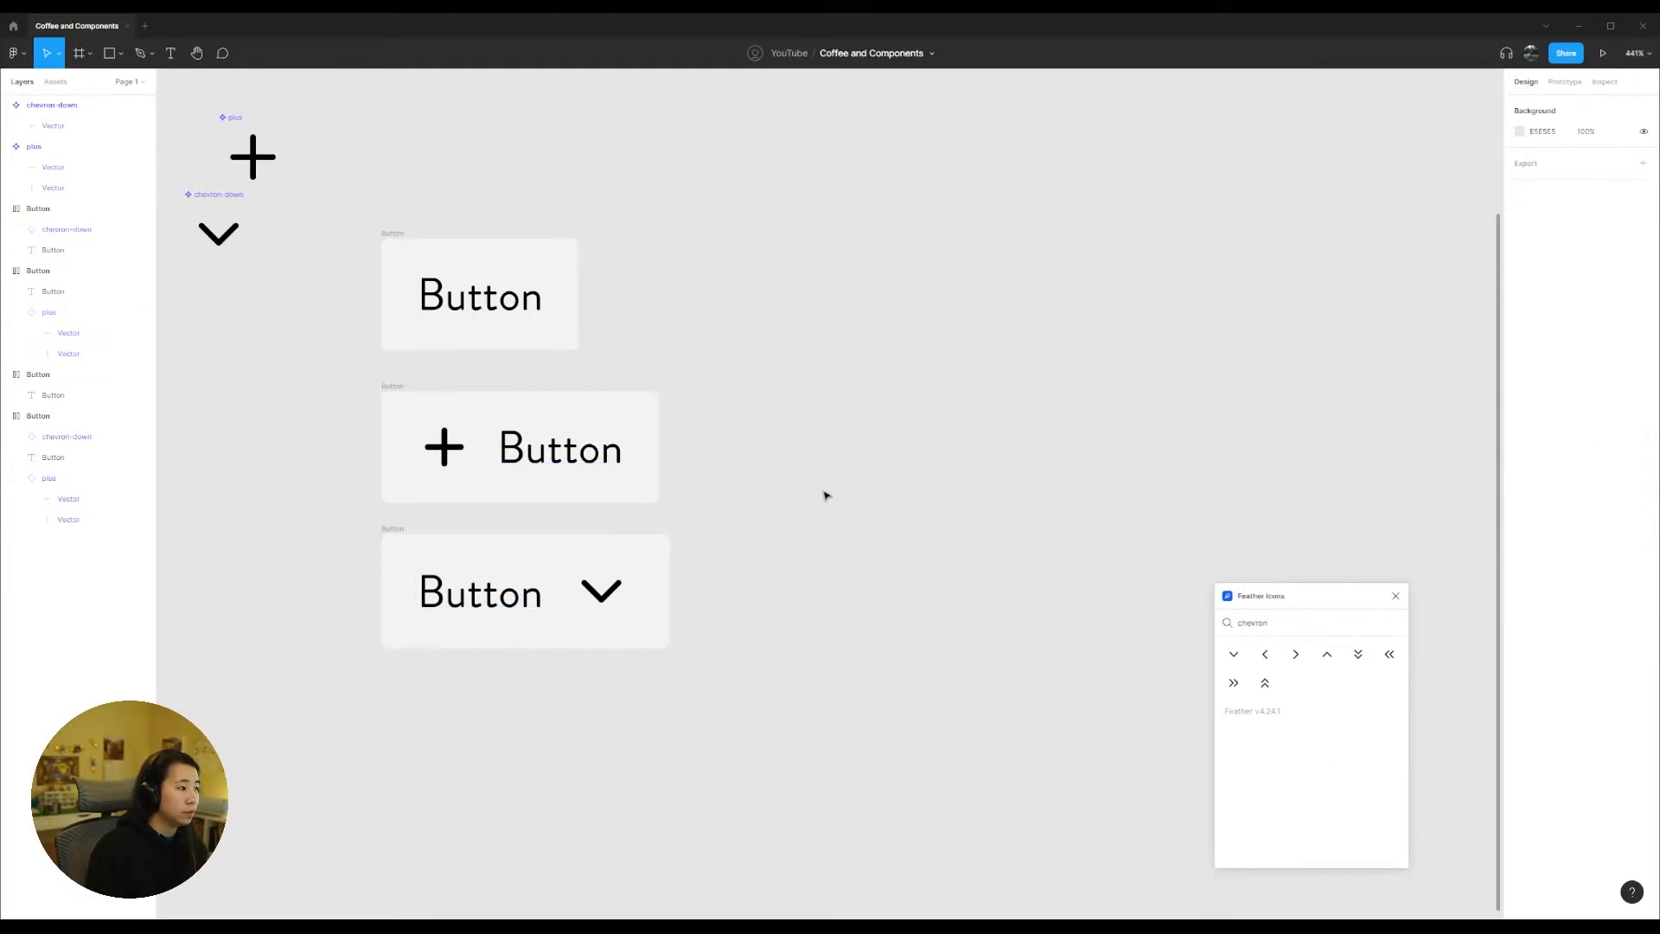
scroll(826, 495, down, 5)
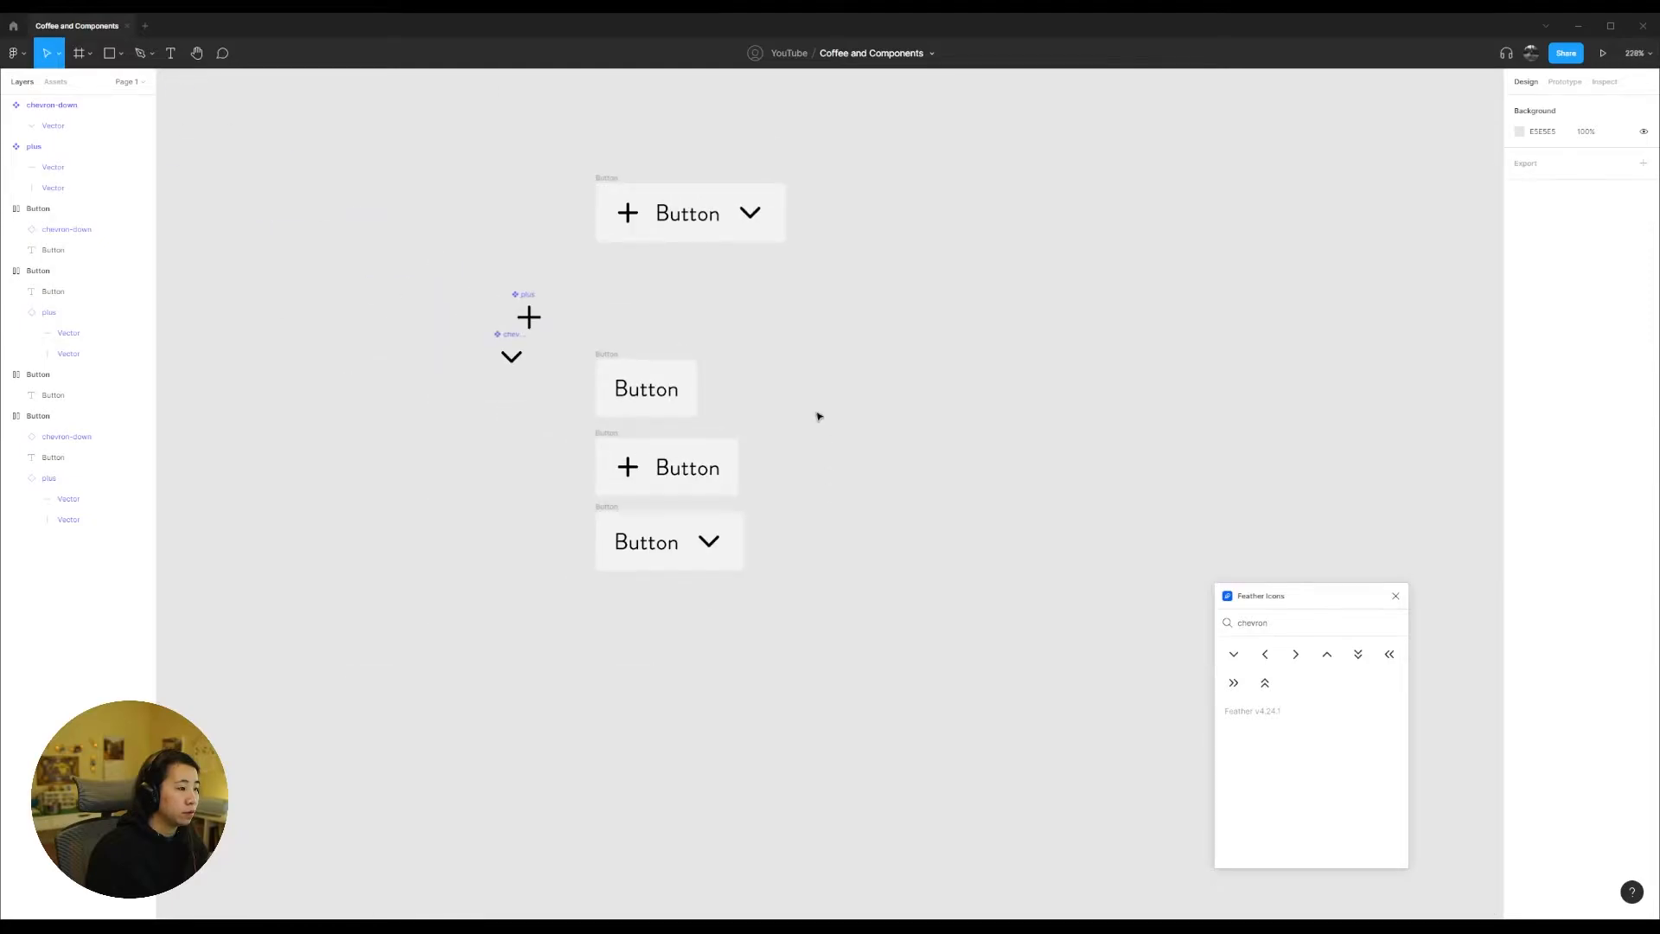
click(614, 177)
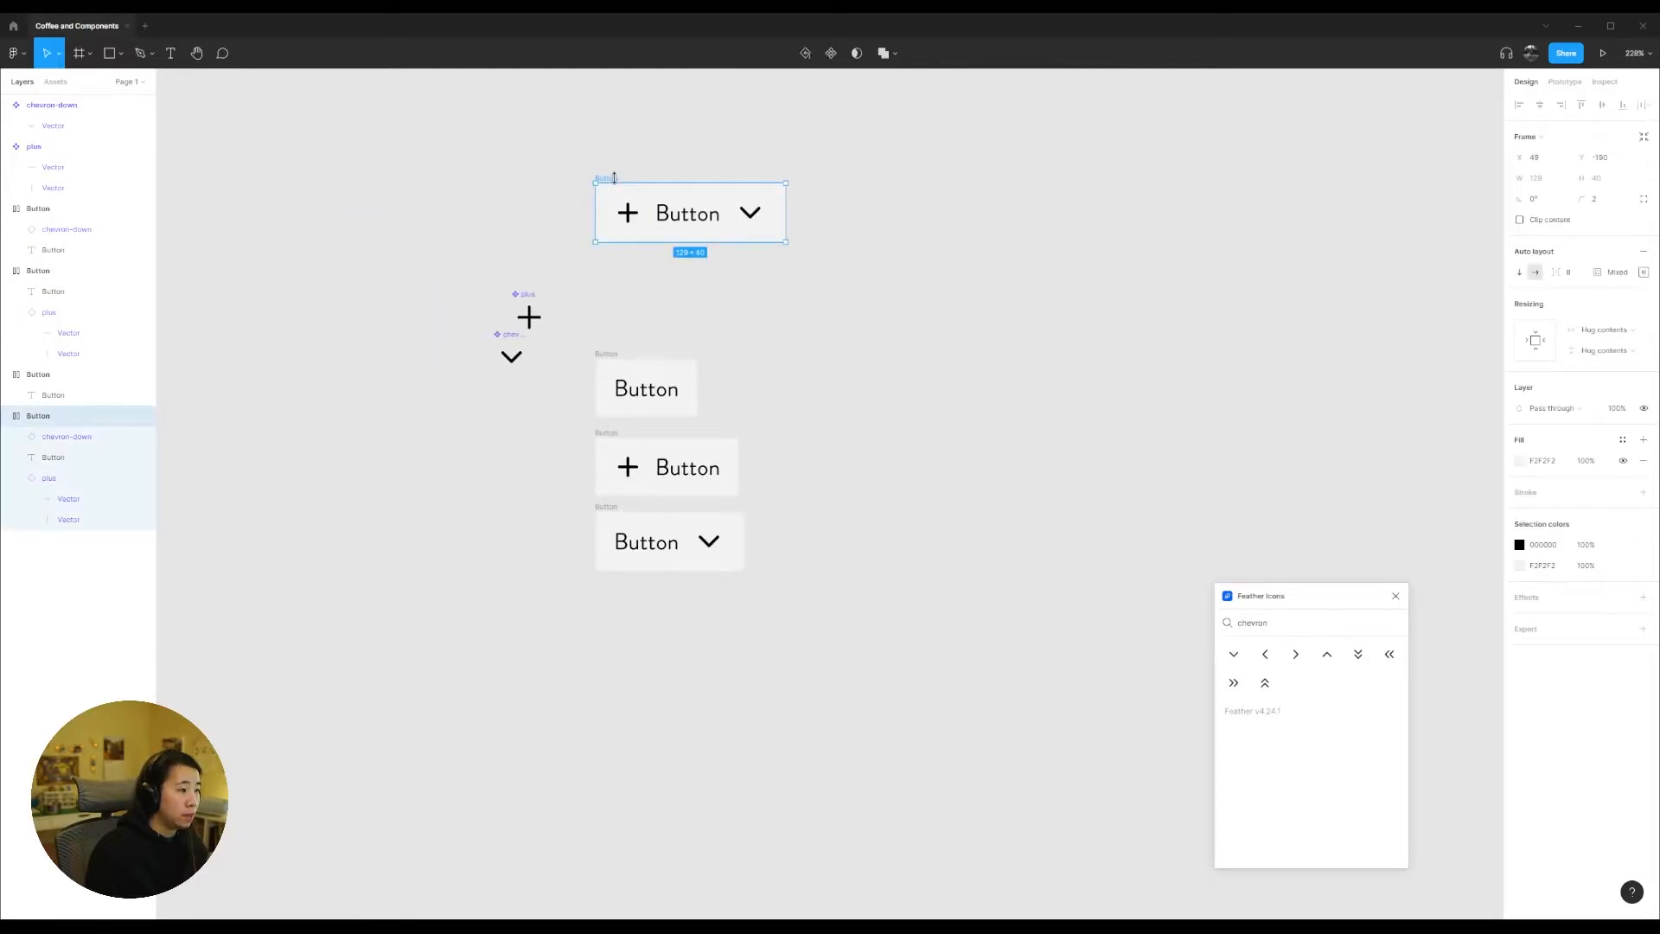
drag(578, 133, 875, 273)
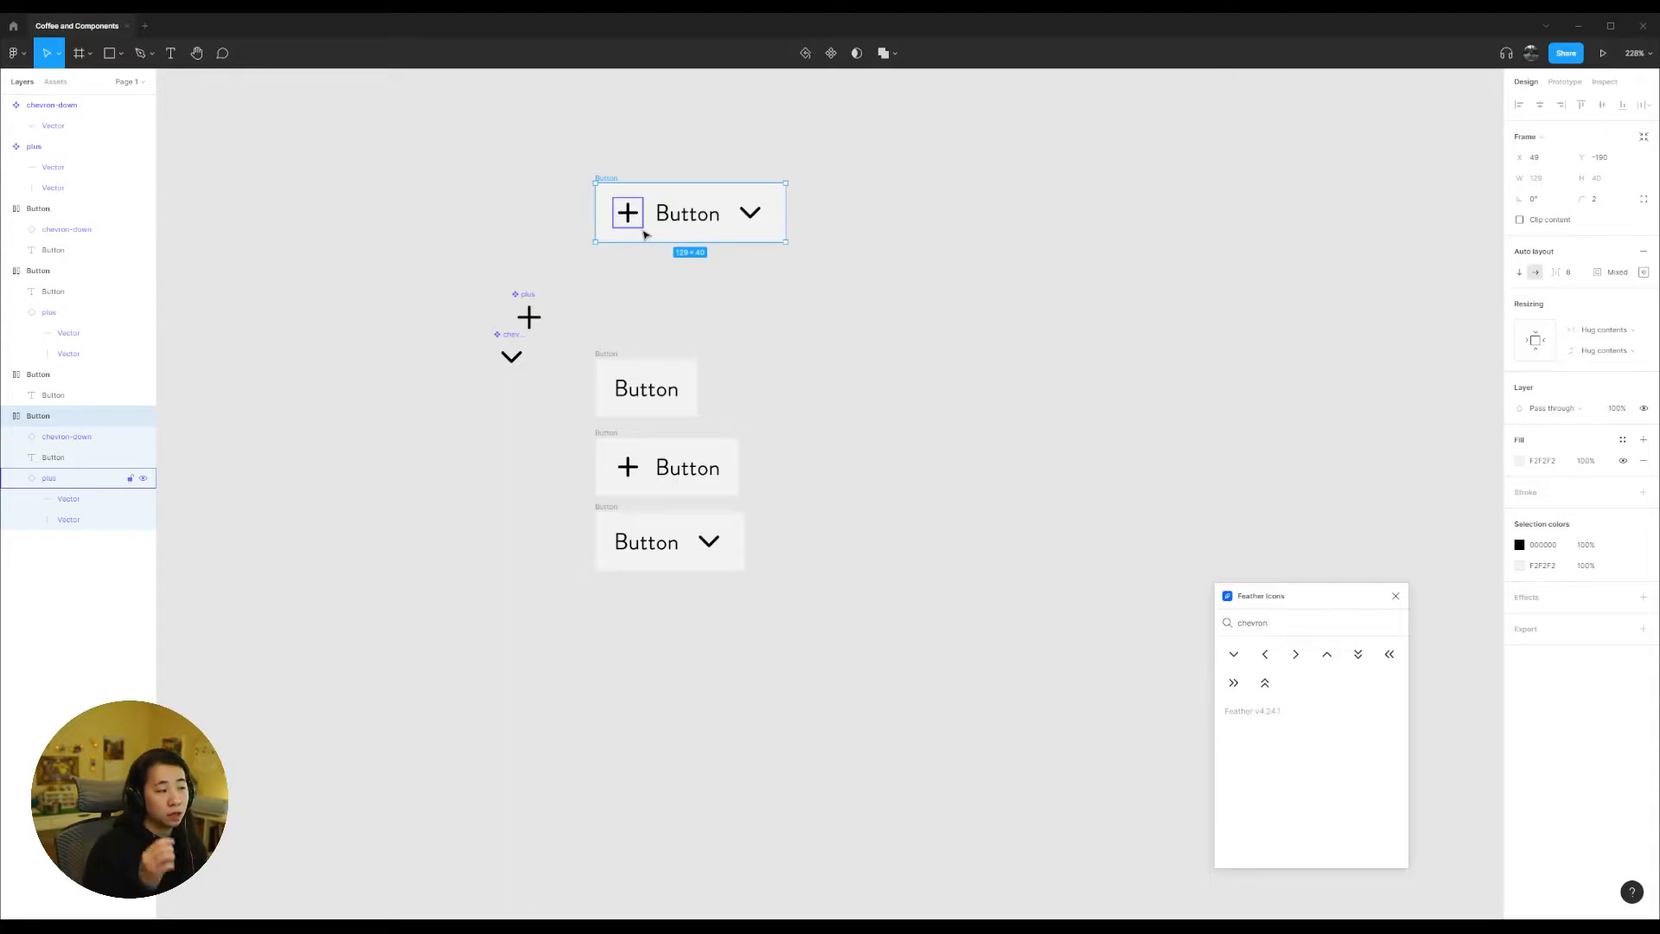
click(594, 159)
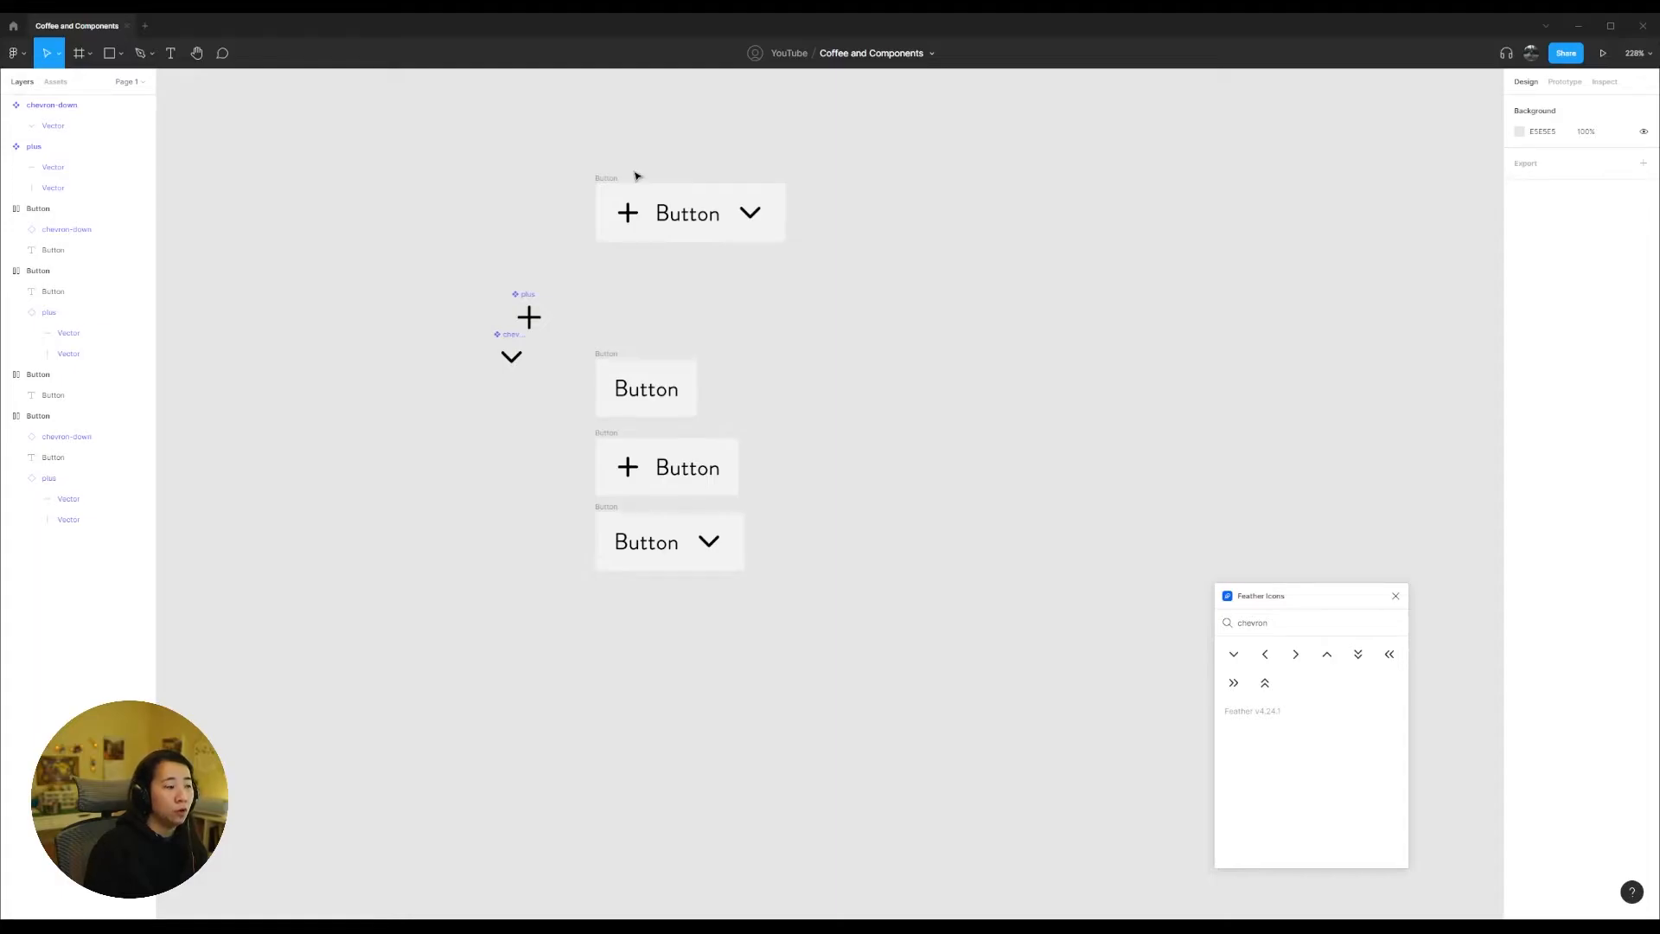
drag(578, 158, 875, 264)
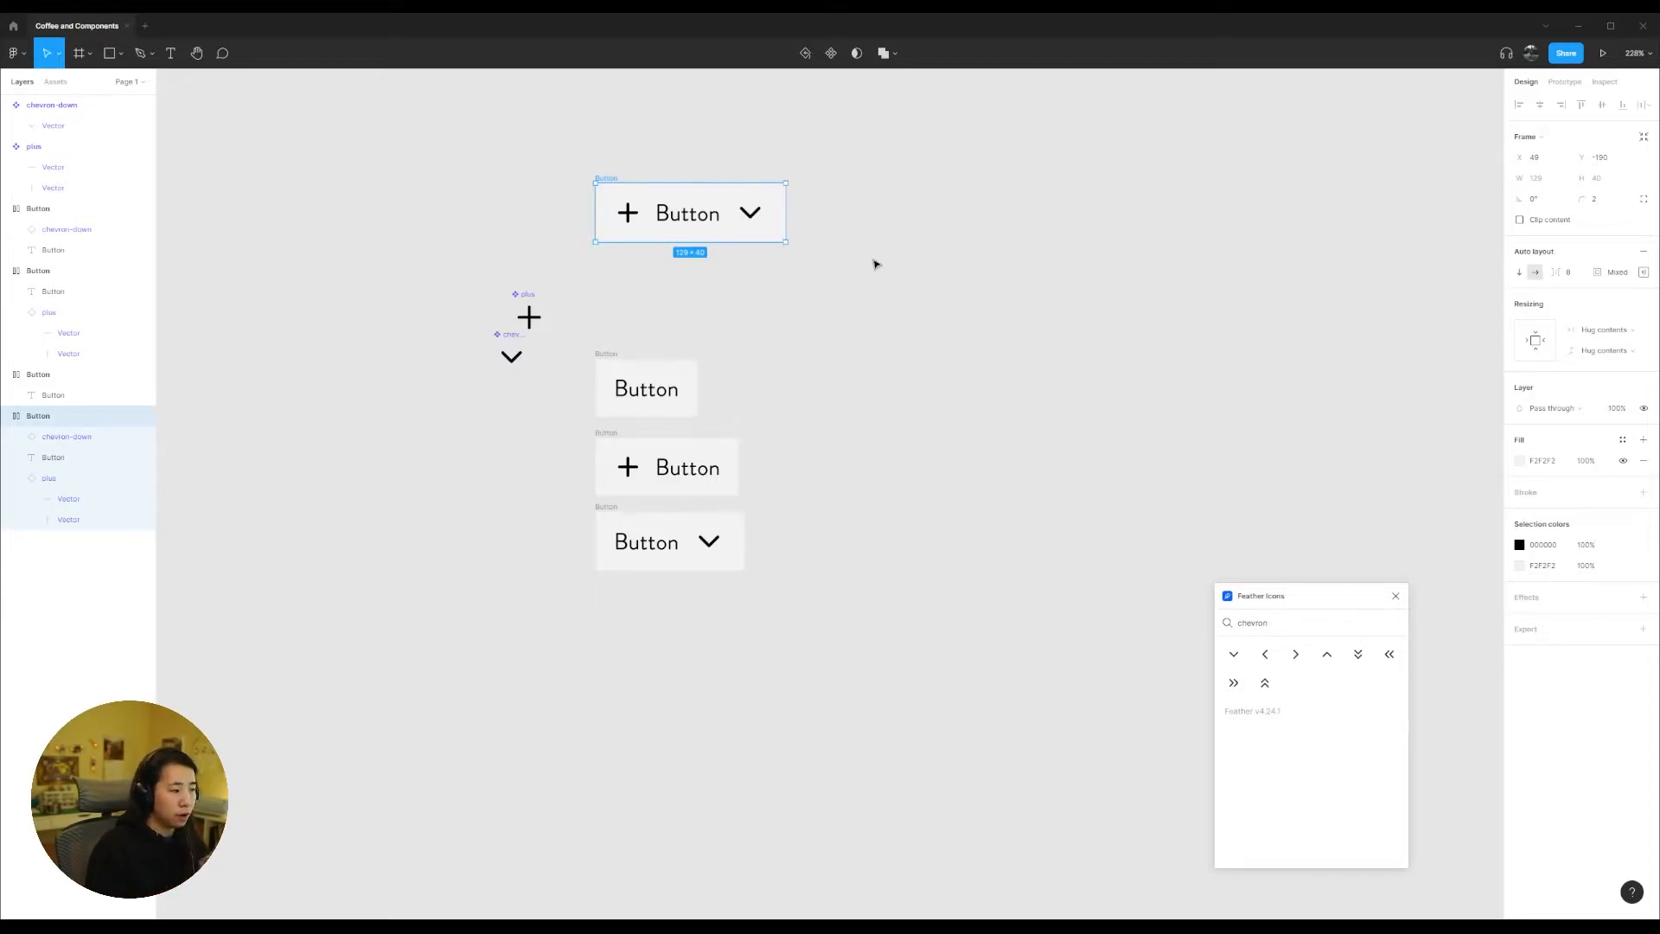
click(850, 389)
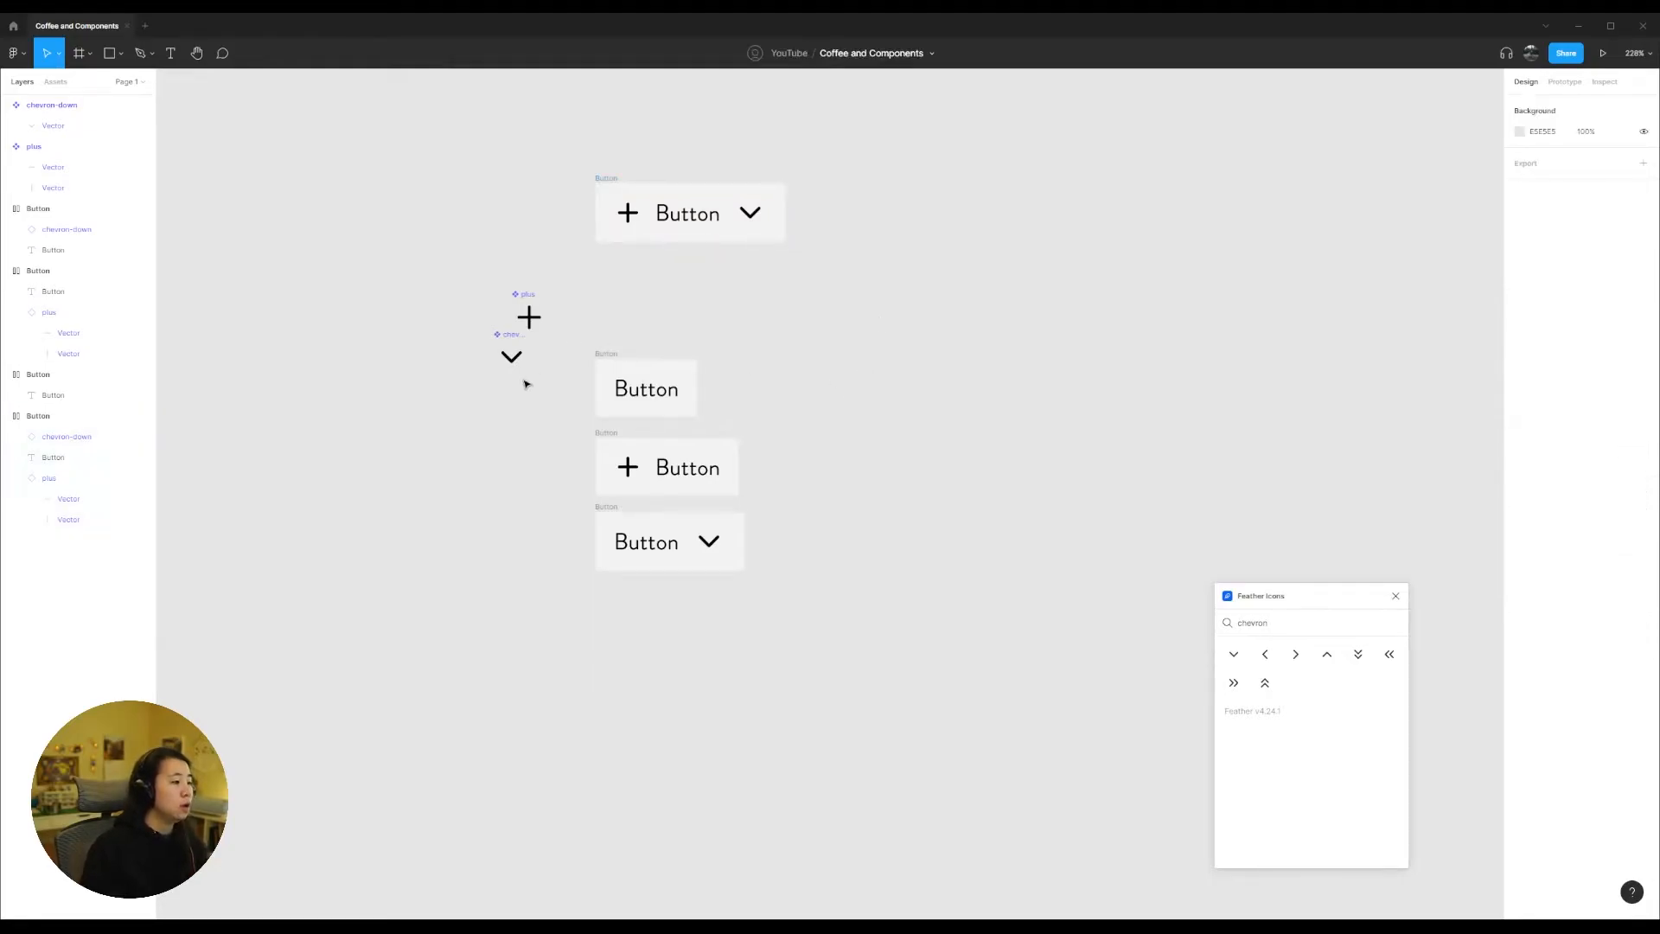
Step: Move the plus and chevron-down main components away from the button frames and set them side by side
scroll(651, 404, down, 1)
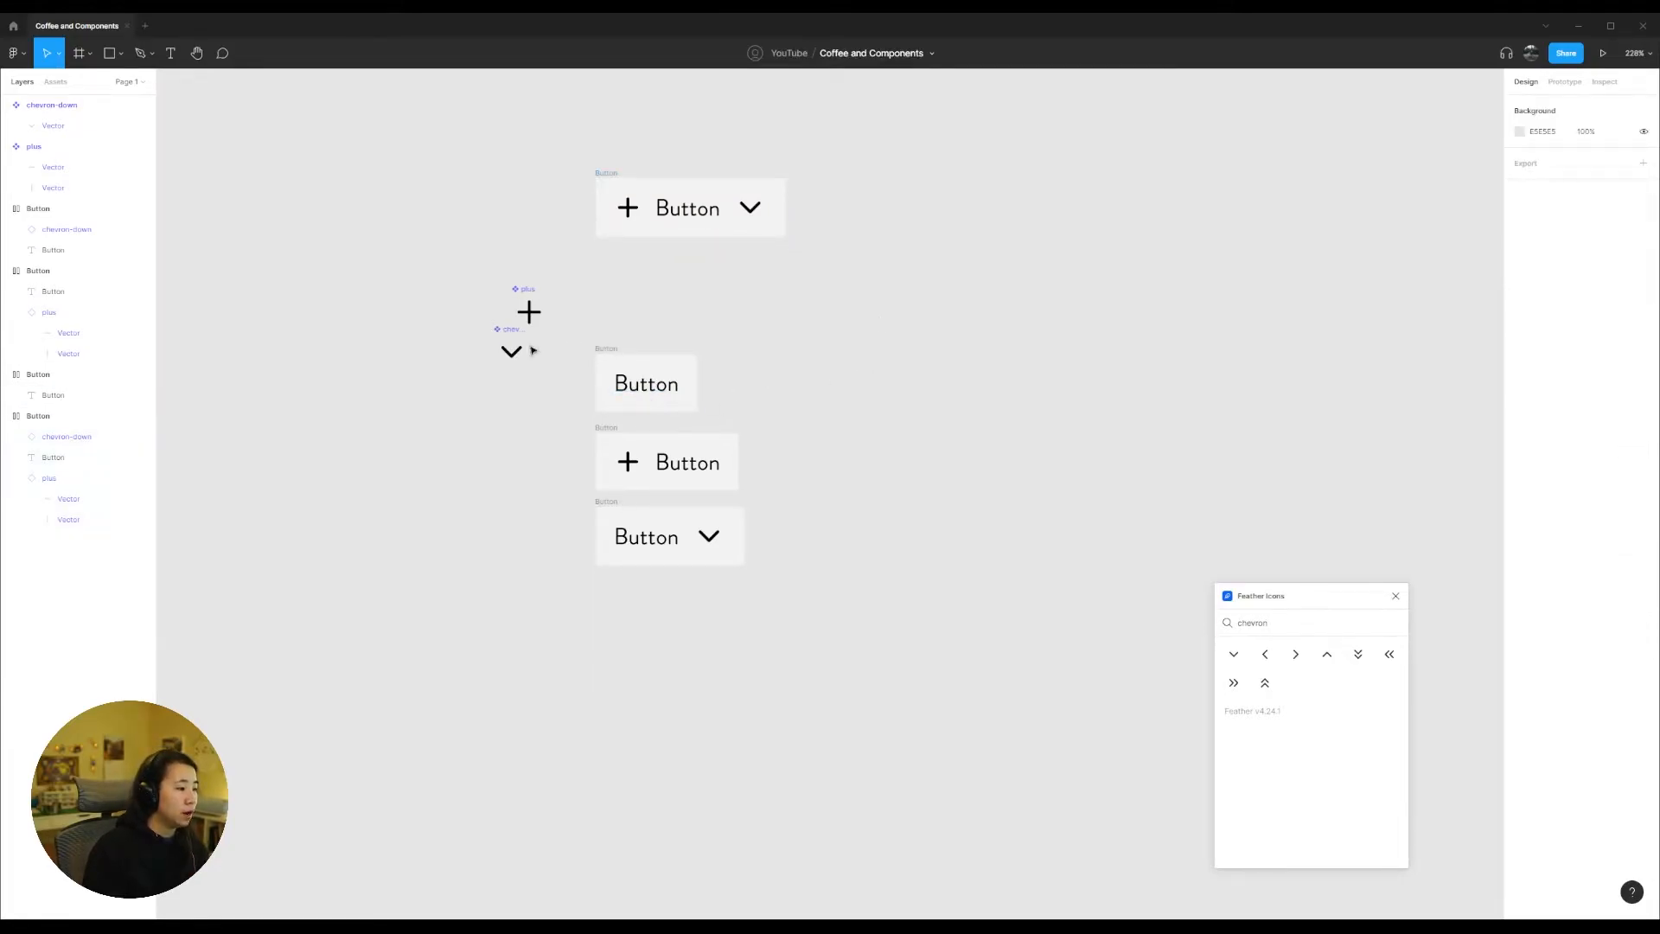
drag(526, 311, 301, 262)
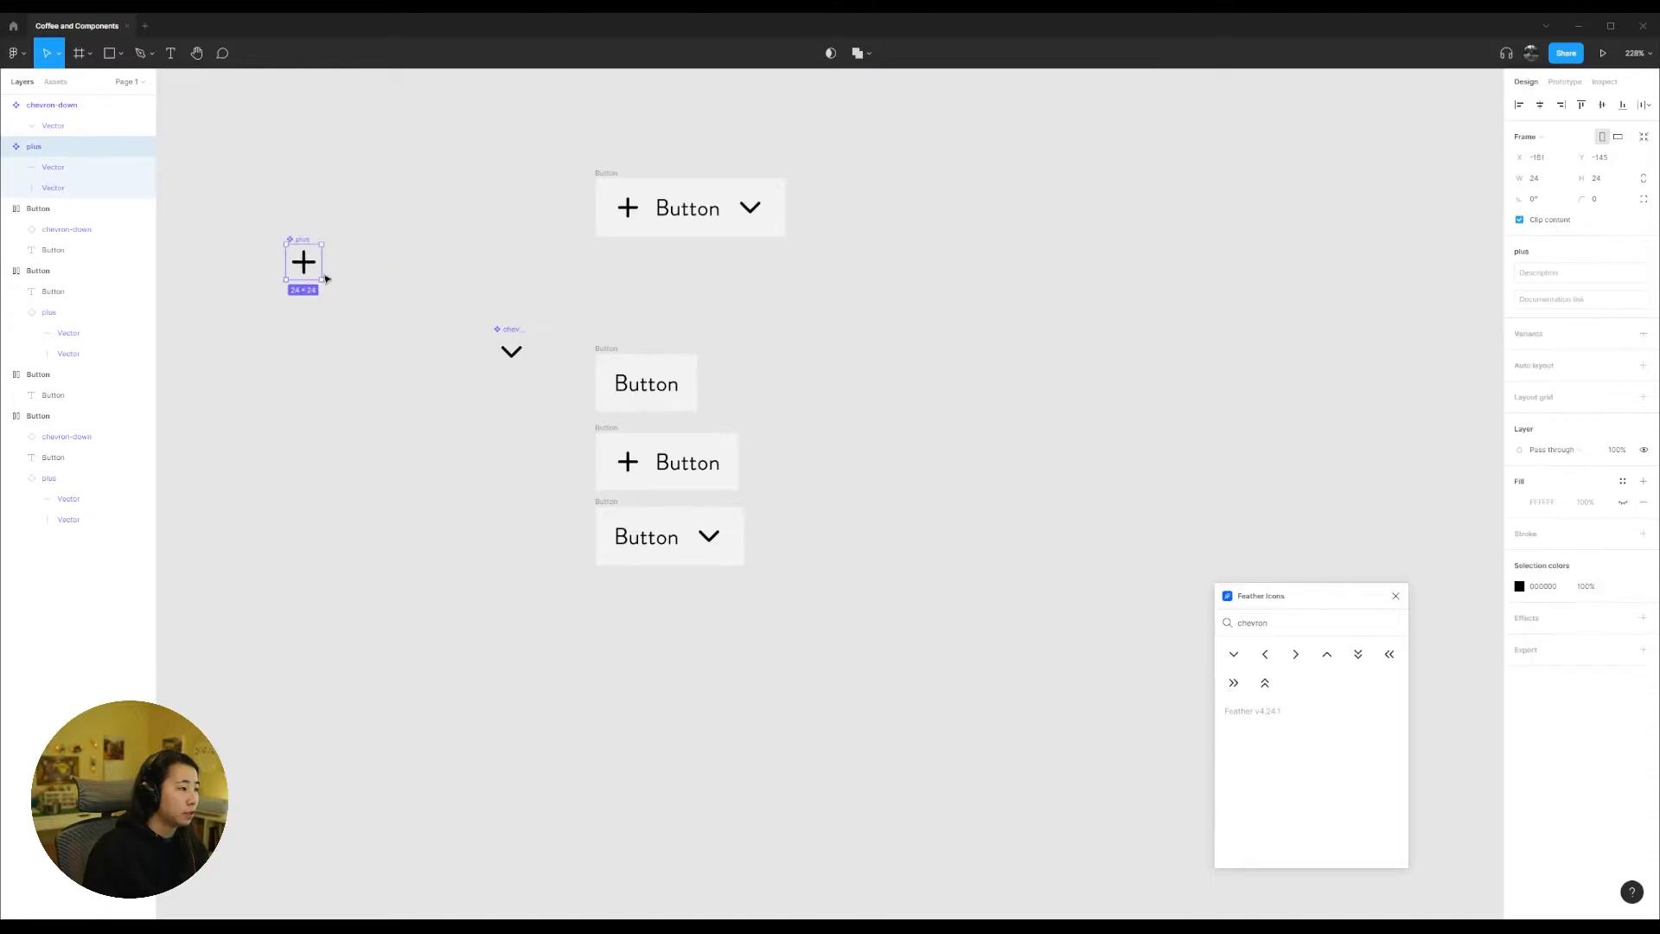
drag(509, 332, 351, 243)
click(545, 311)
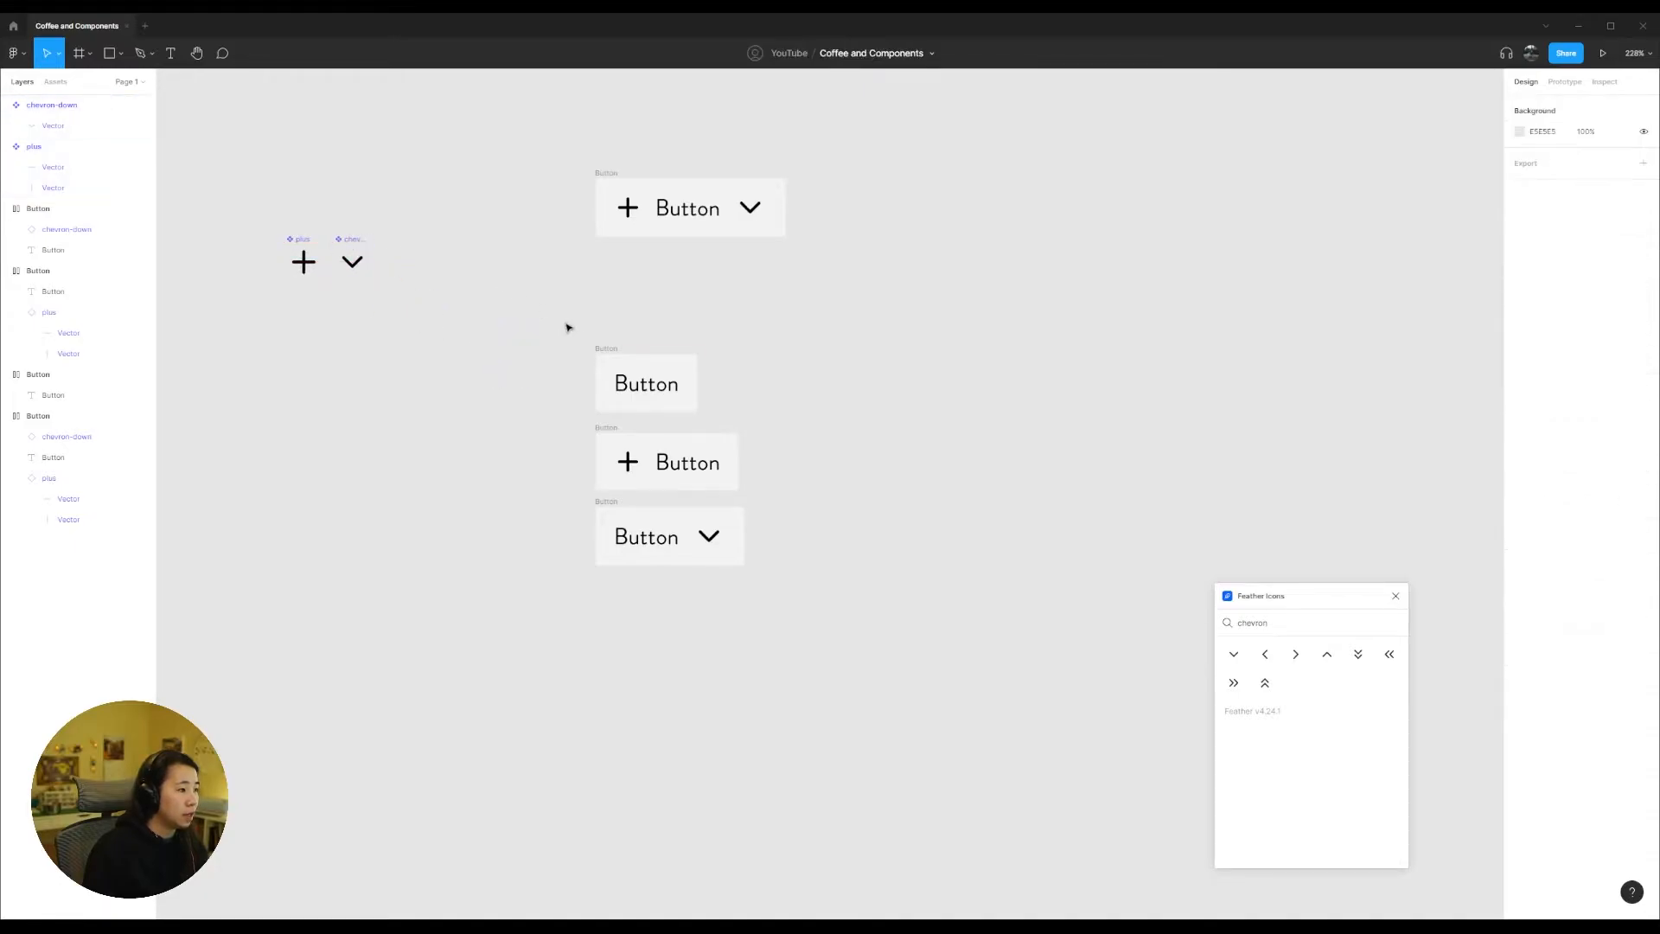
Step: Move the three reduced Button frames beneath the icon components and place the full Button frame beside them
drag(574, 305, 845, 574)
drag(614, 350, 249, 340)
drag(616, 172, 552, 326)
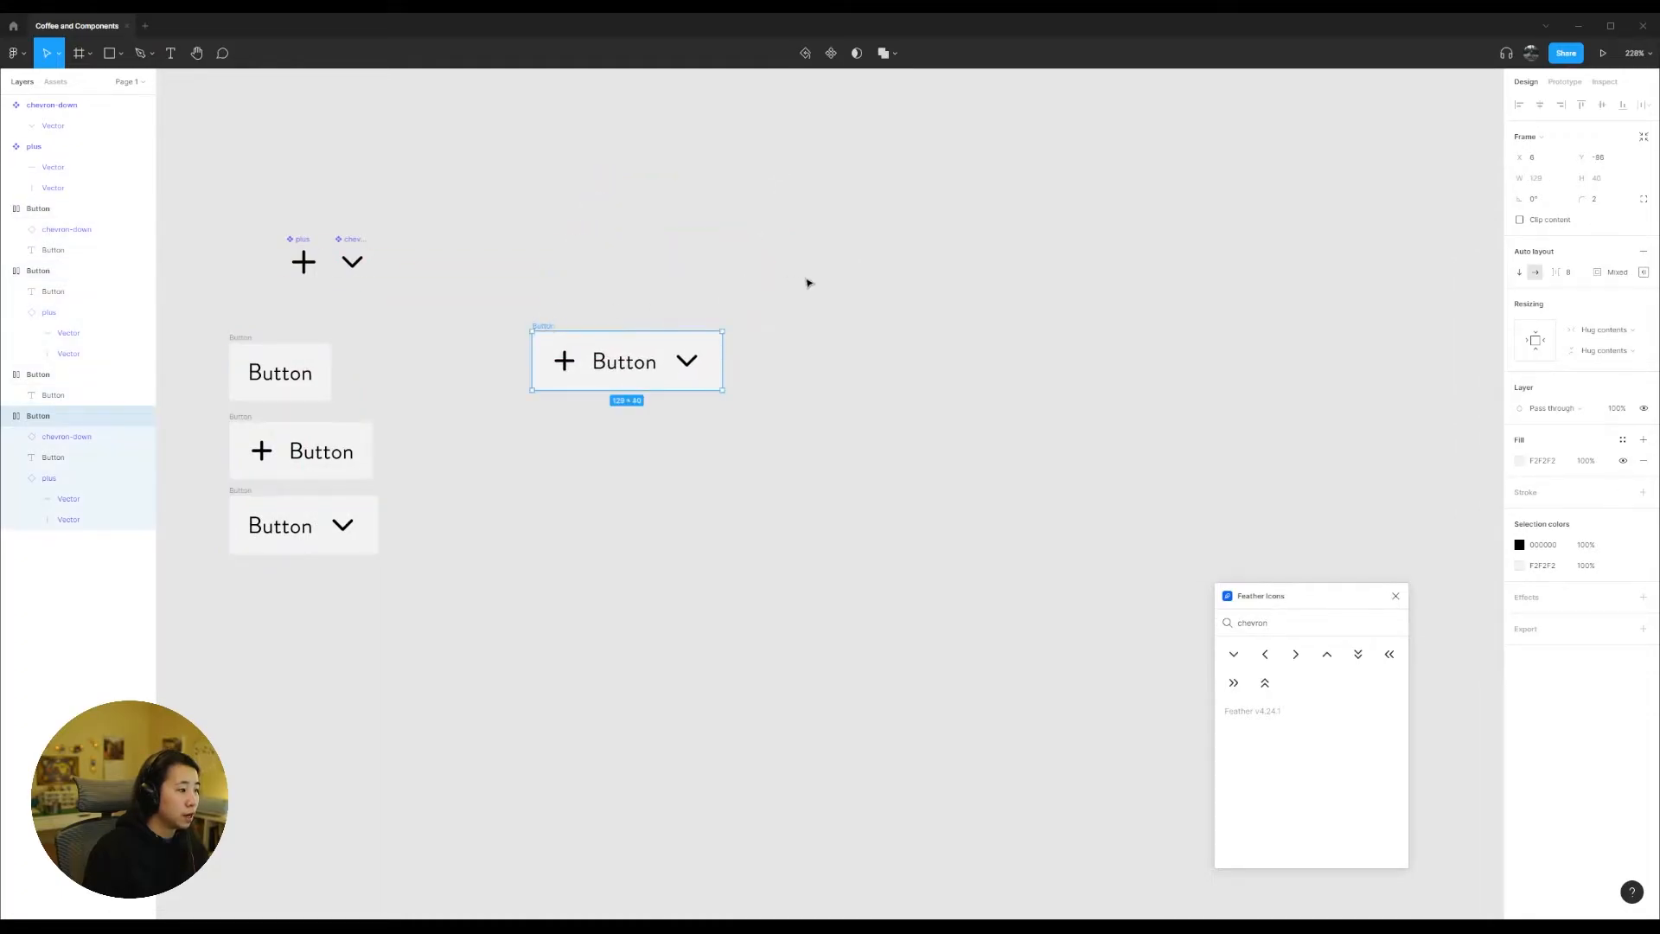
Step: Turn the full Button frame into a component and rename it "_Base Button"
click(830, 53)
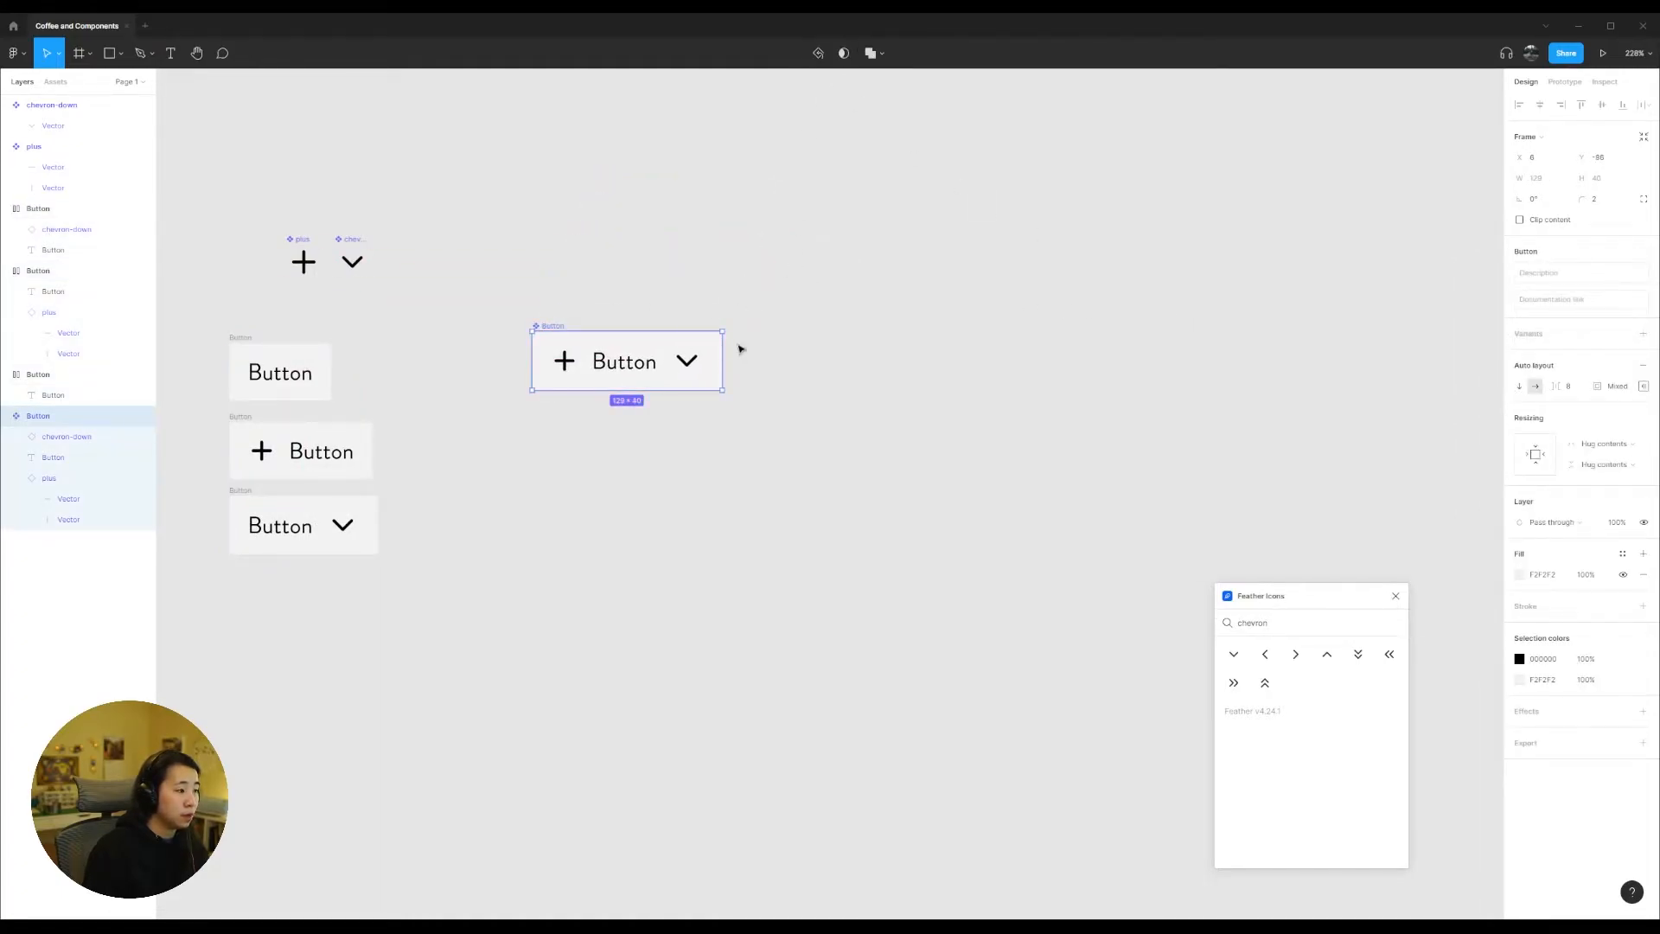
double_click(549, 328)
key(BackSpace)
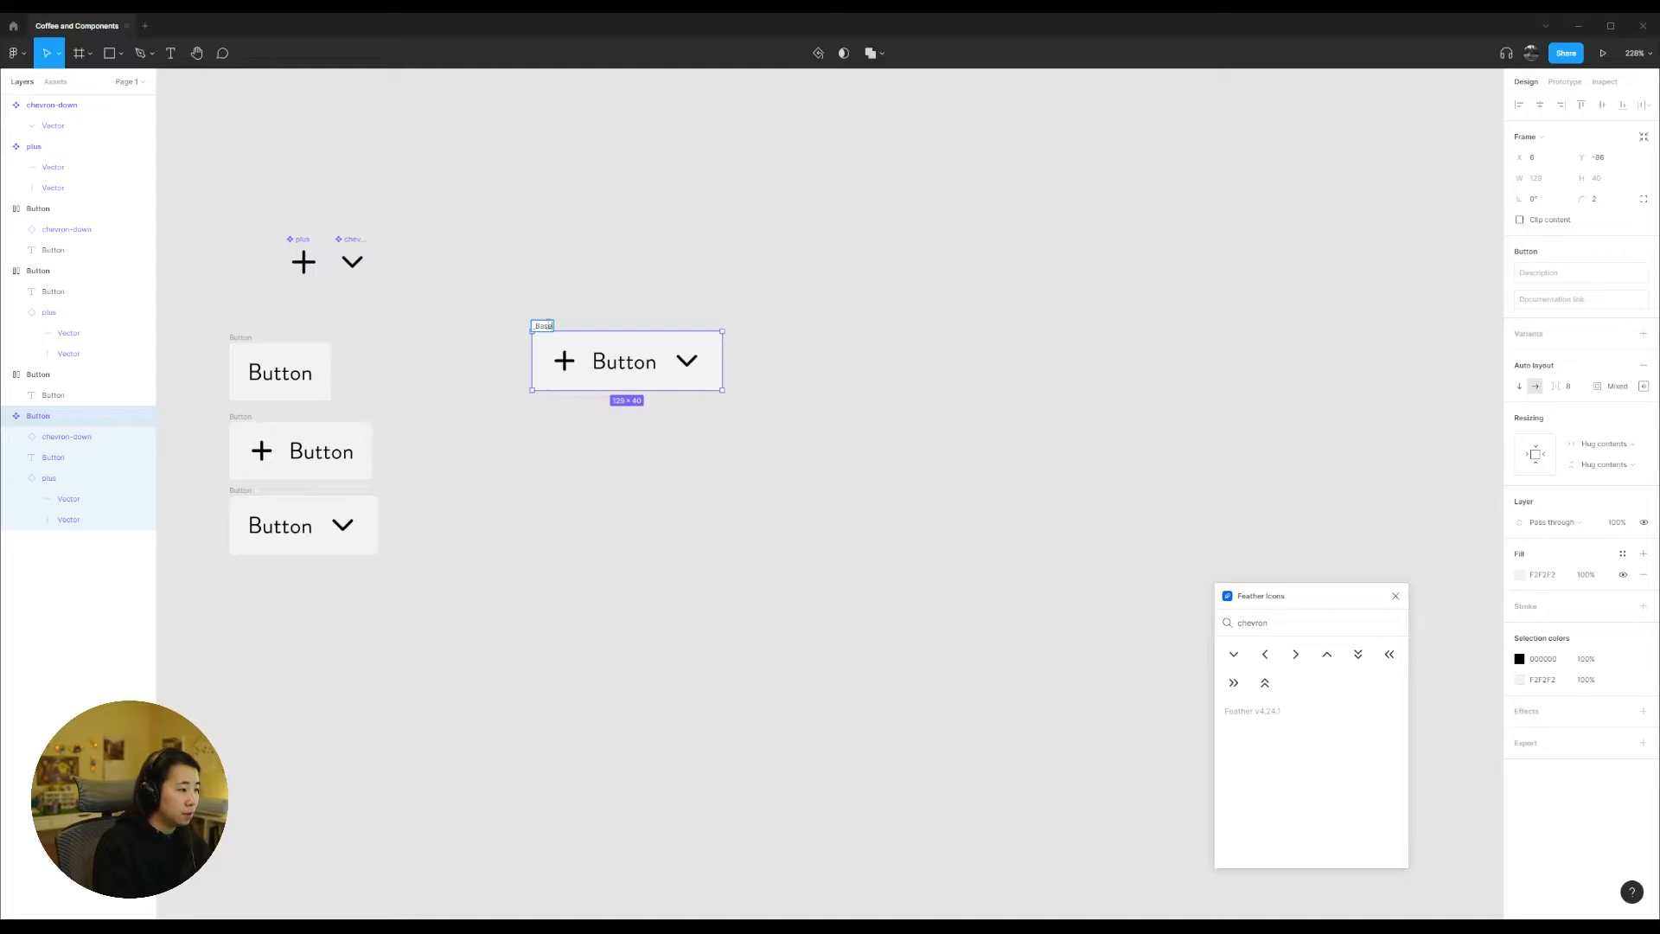
text(_Base Button)
key(Return)
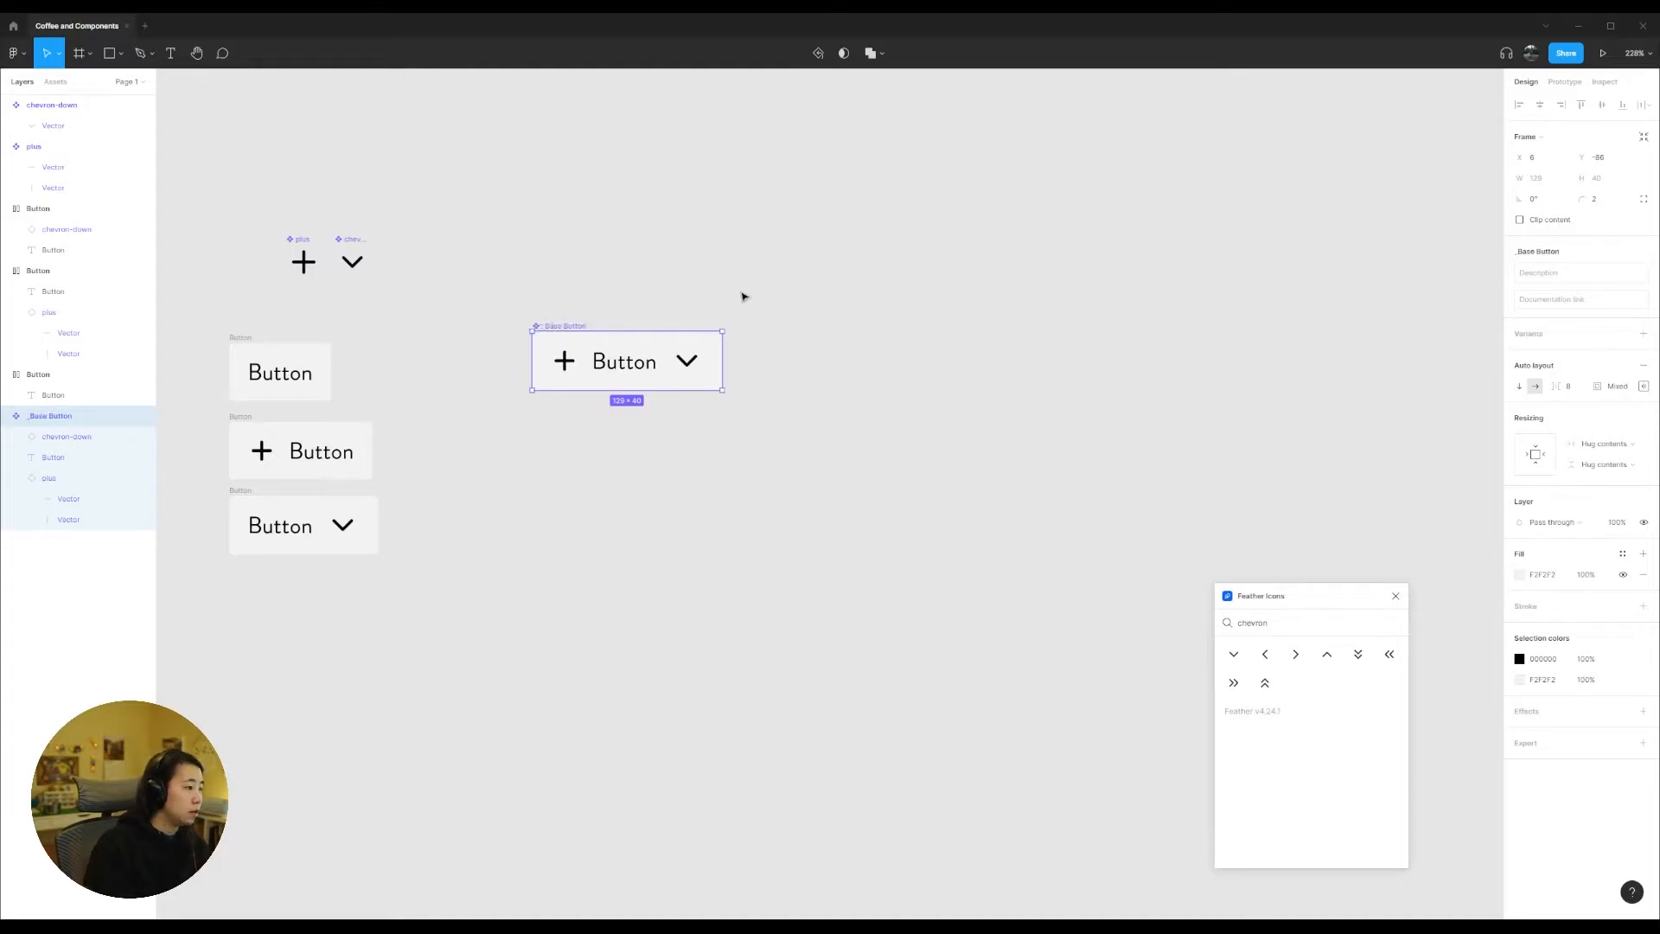
click(623, 314)
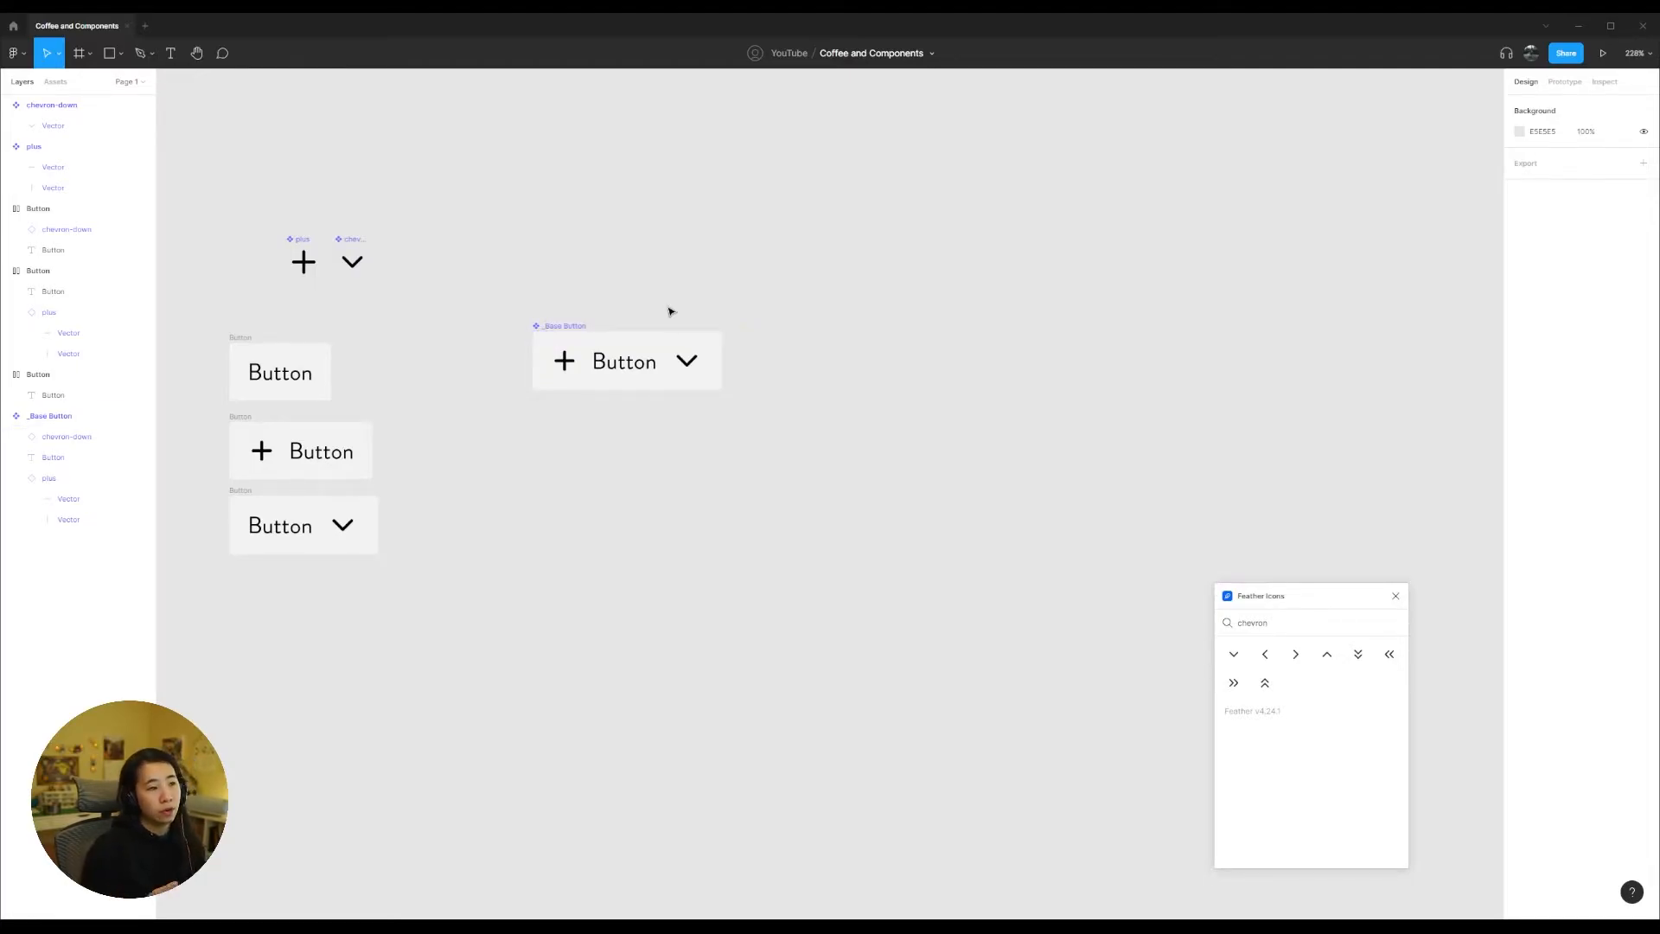
Step: Move the _Base Button component level with the icon components and create an instance of it on the same row
drag(578, 329, 513, 240)
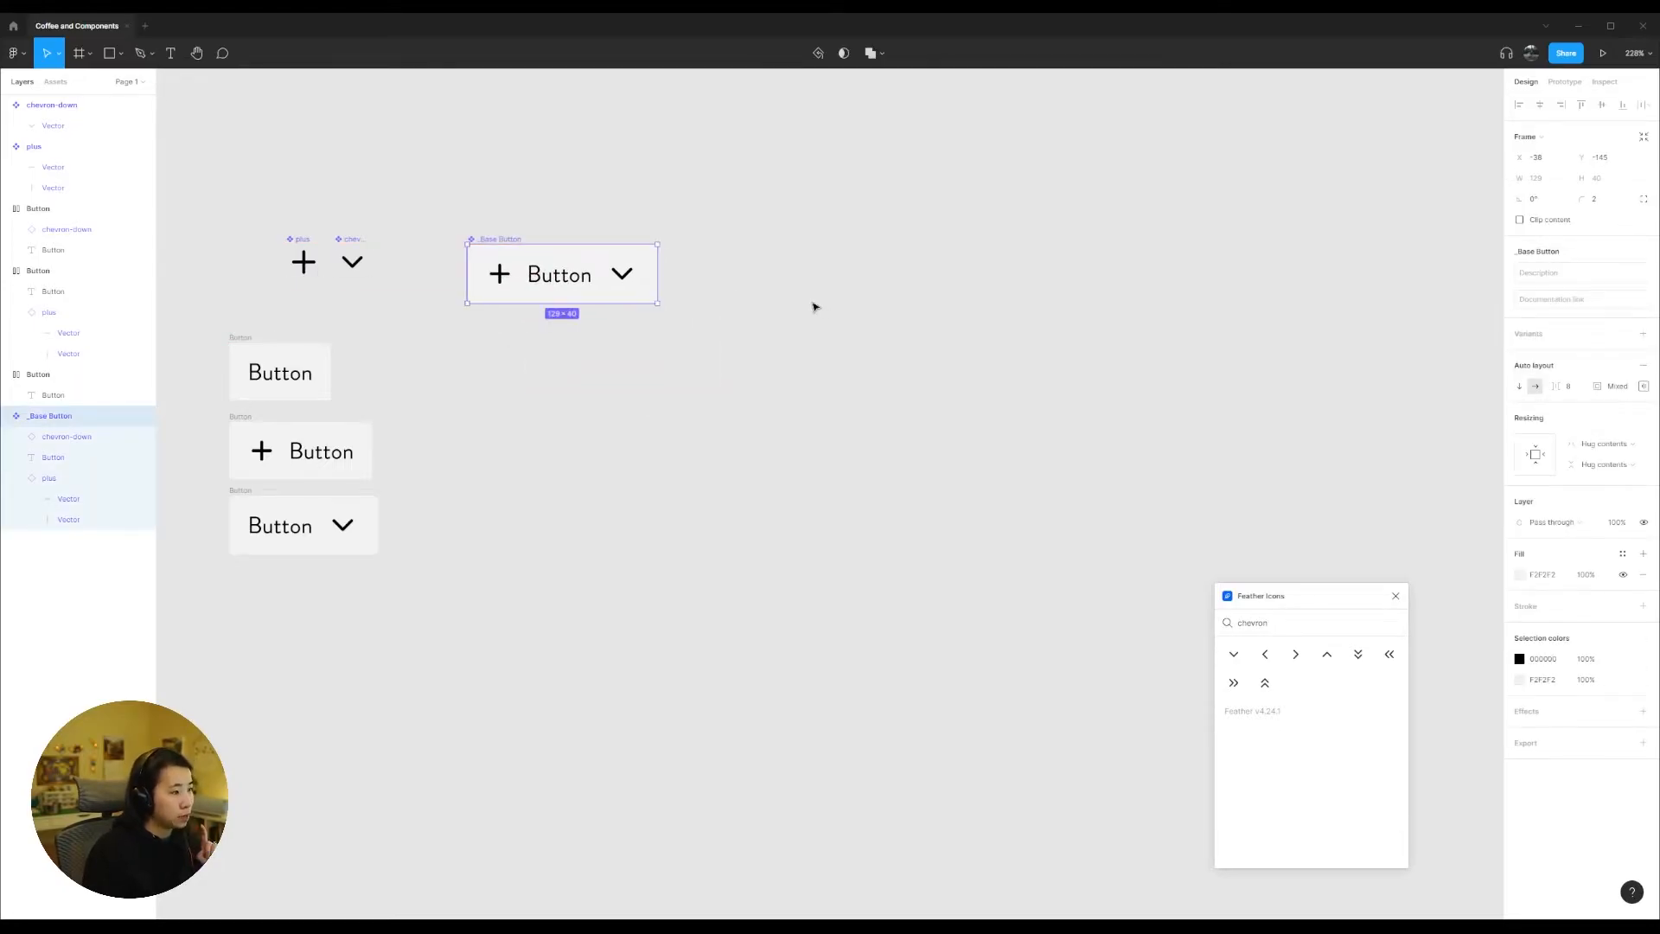
click(562, 215)
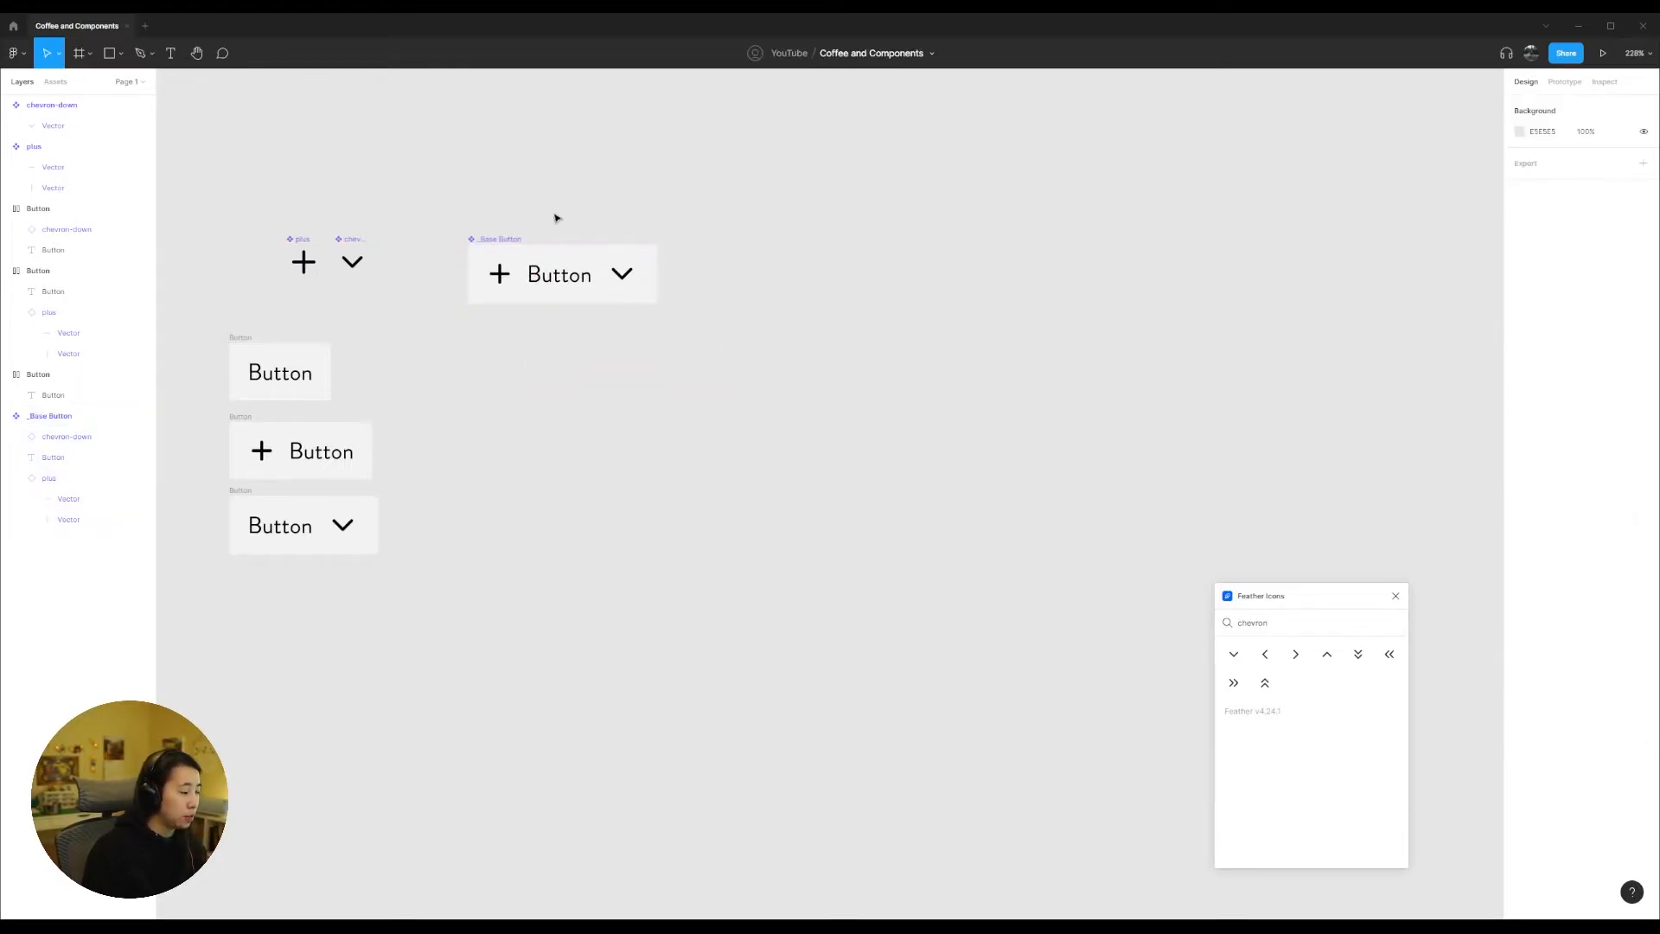
drag(495, 245, 869, 244)
click(1207, 450)
drag(1199, 320, 1046, 416)
Step: Set the fill of the _Base Button instance to 333333, moving the Feather Icons window clear of the colour picker
click(713, 375)
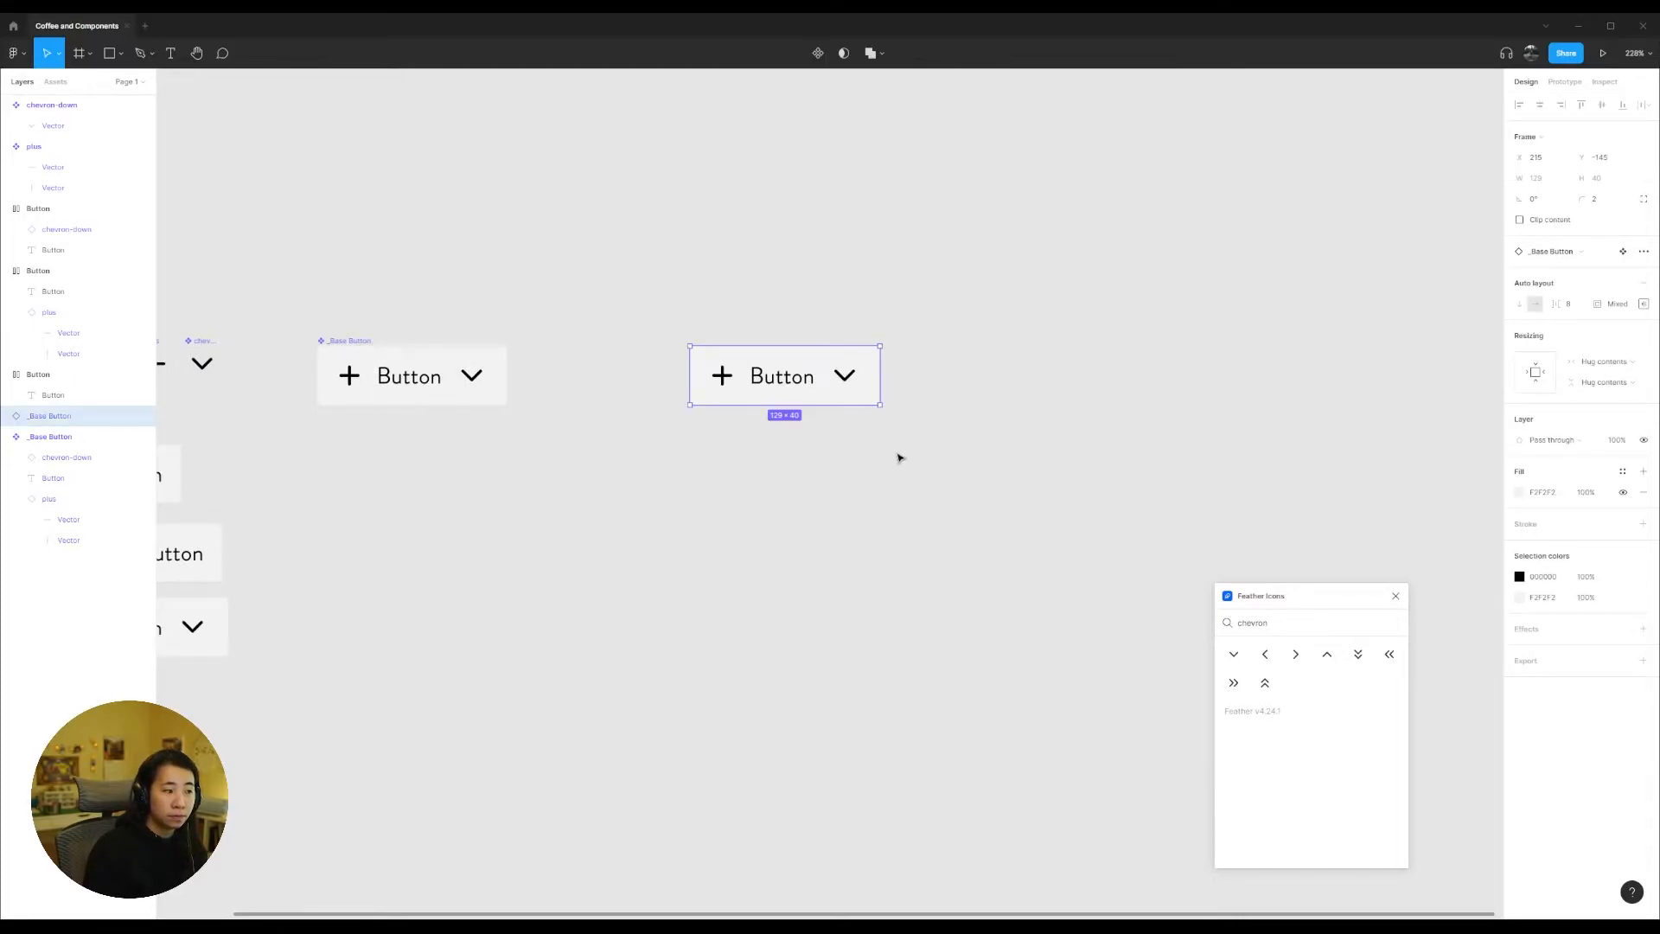
click(1521, 492)
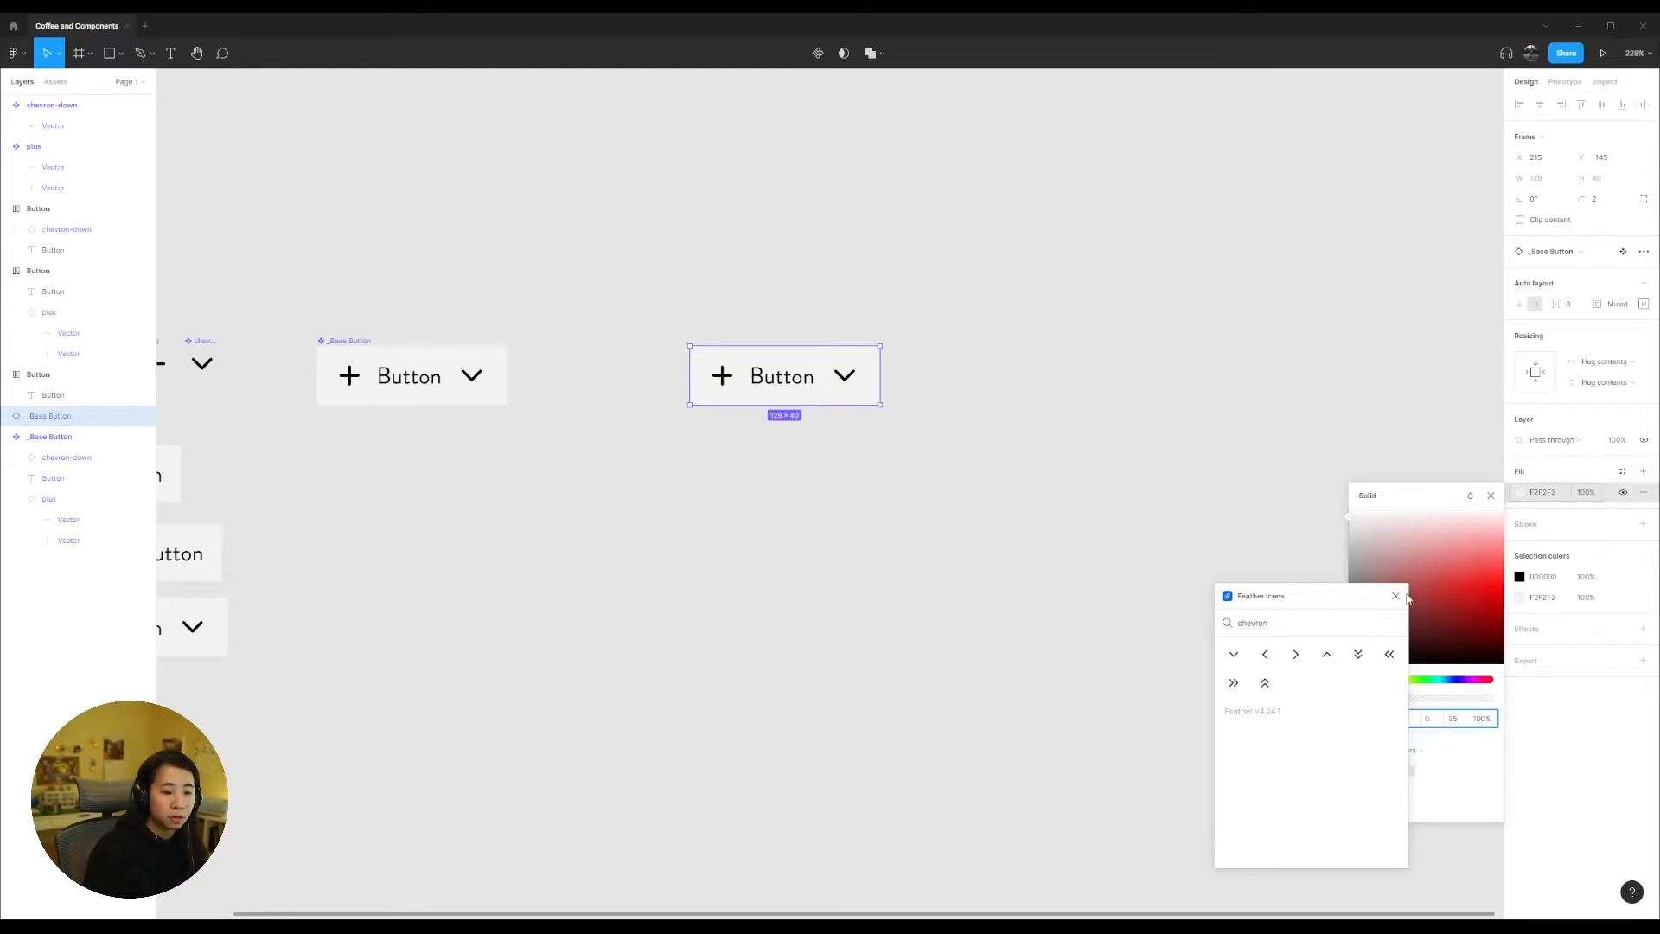
drag(1327, 606, 1049, 625)
drag(1383, 650, 1351, 649)
click(1544, 492)
text(333333)
key(Return)
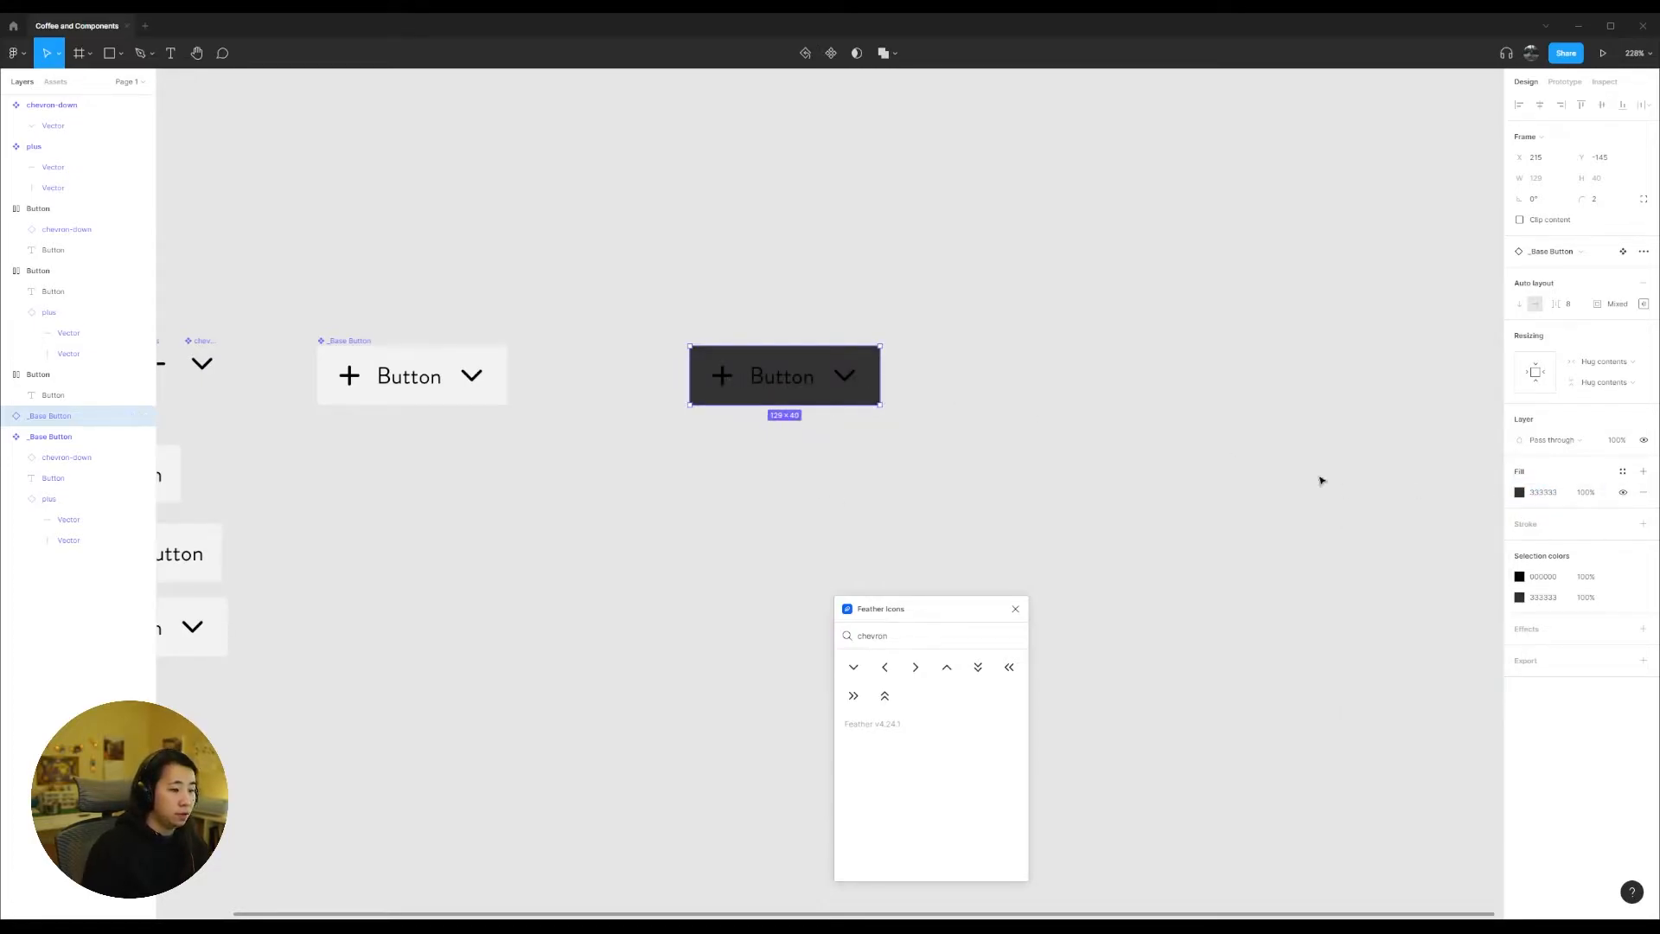
Step: Recolour the black label and icons of the dark _Base Button instance to white (FFFFFF)
click(1542, 577)
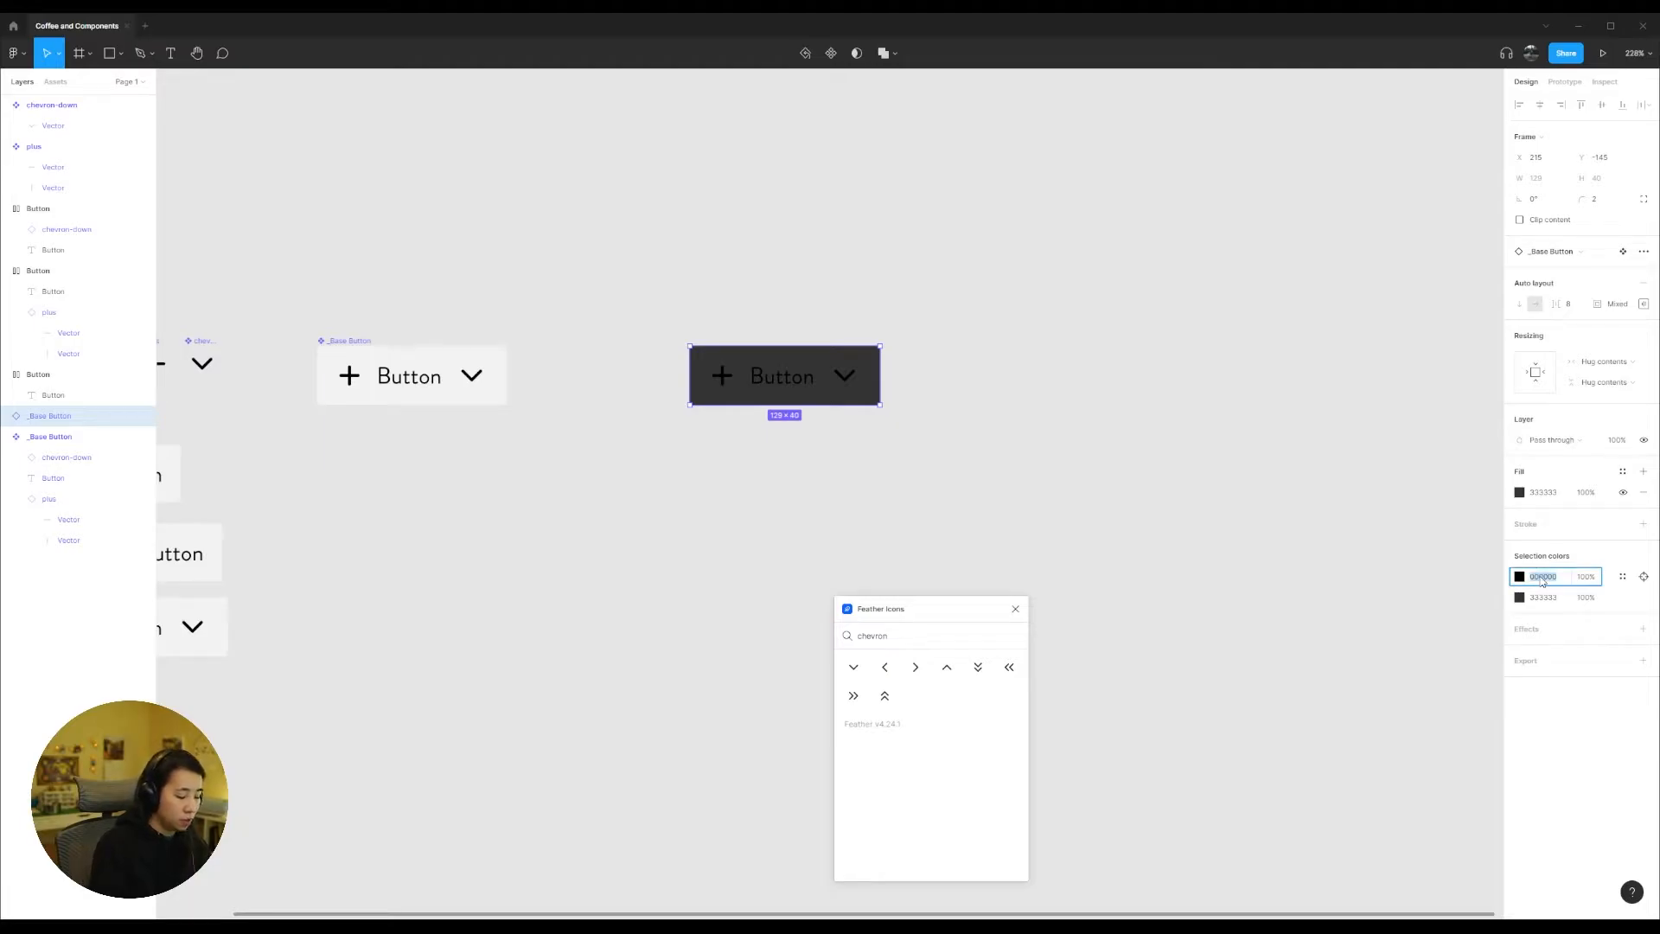
text(ff)
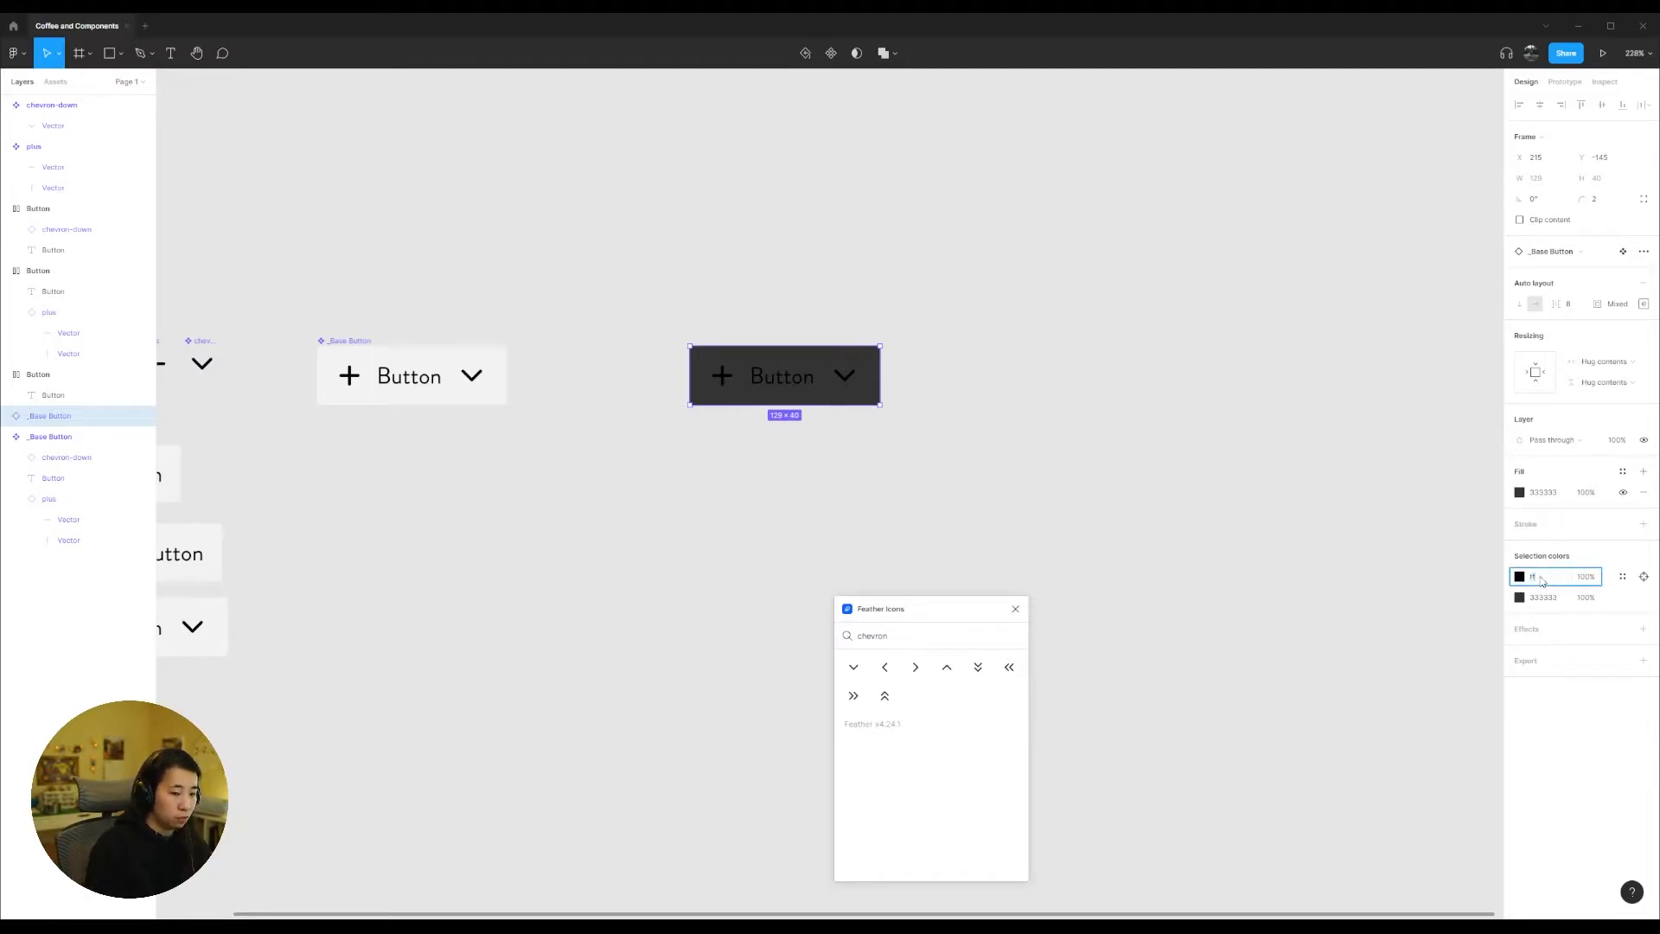
key(Return)
click(1001, 471)
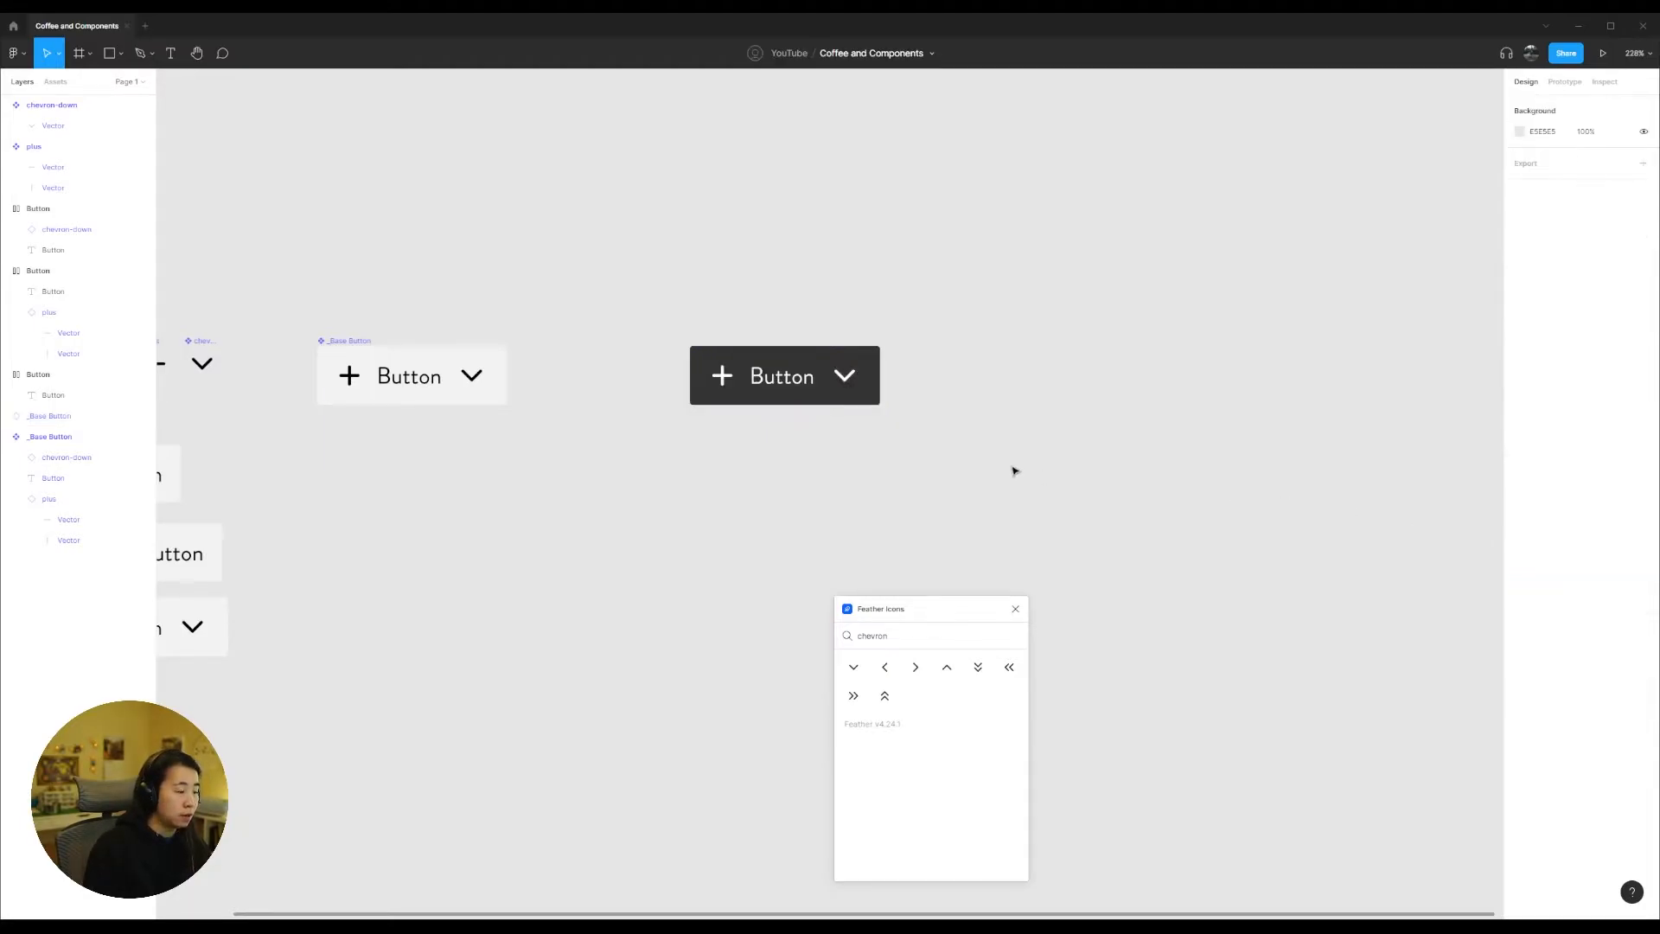
click(774, 403)
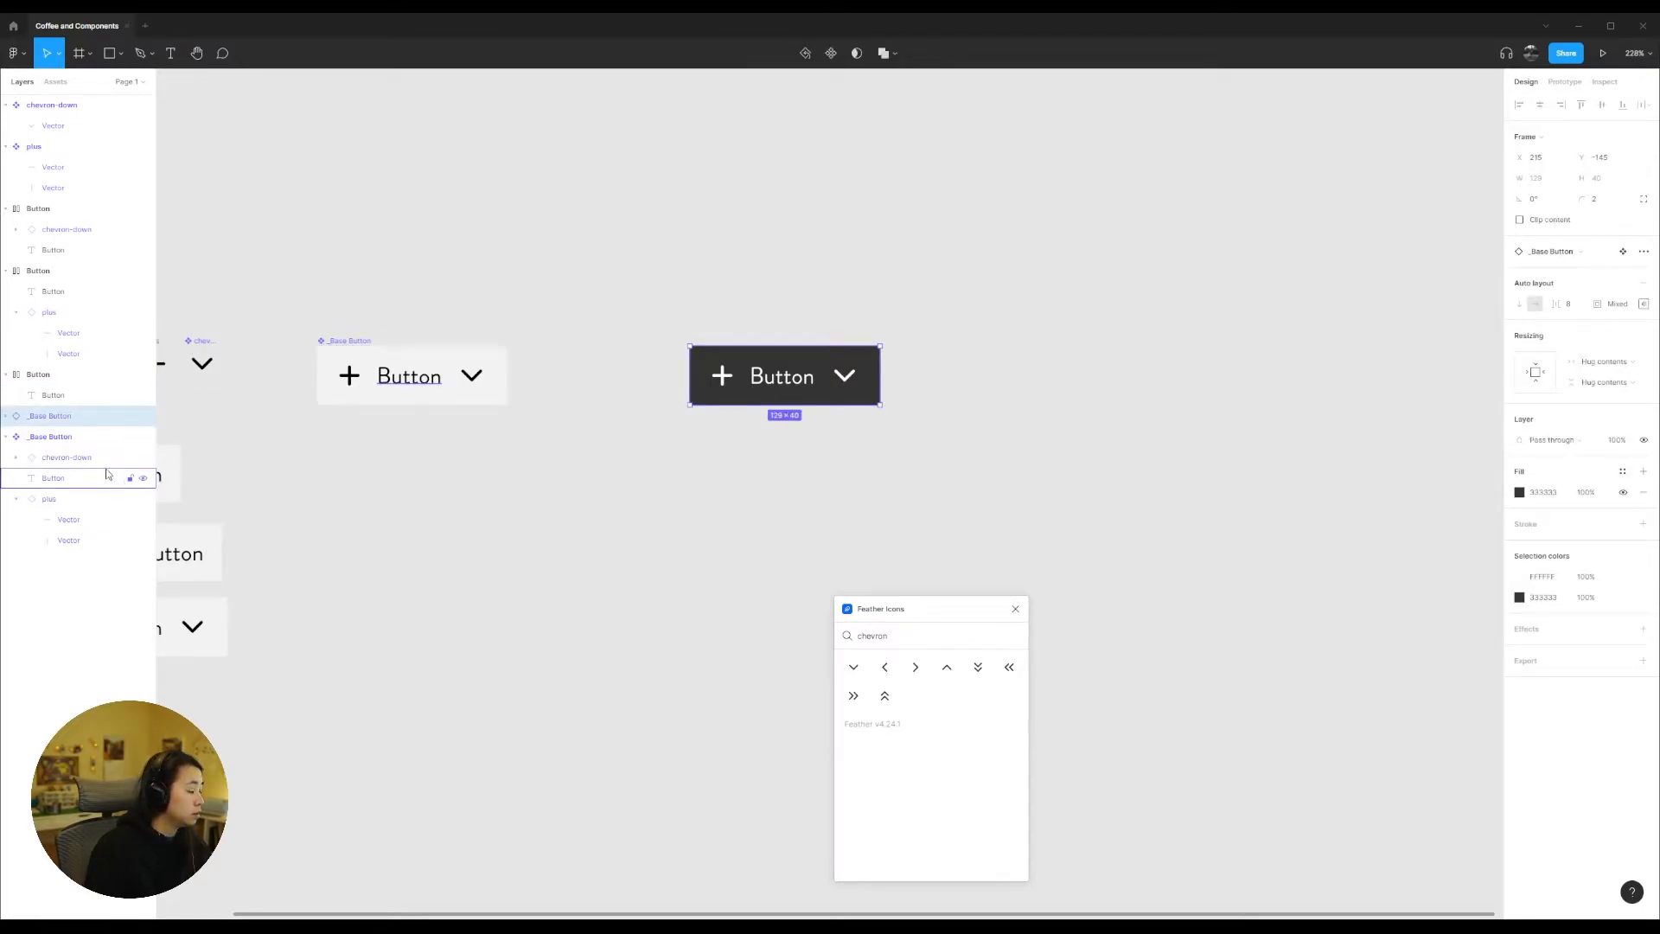
Step: Turn the dark _Base Button instance into its own component and name it "Primary Button"
double_click(46, 416)
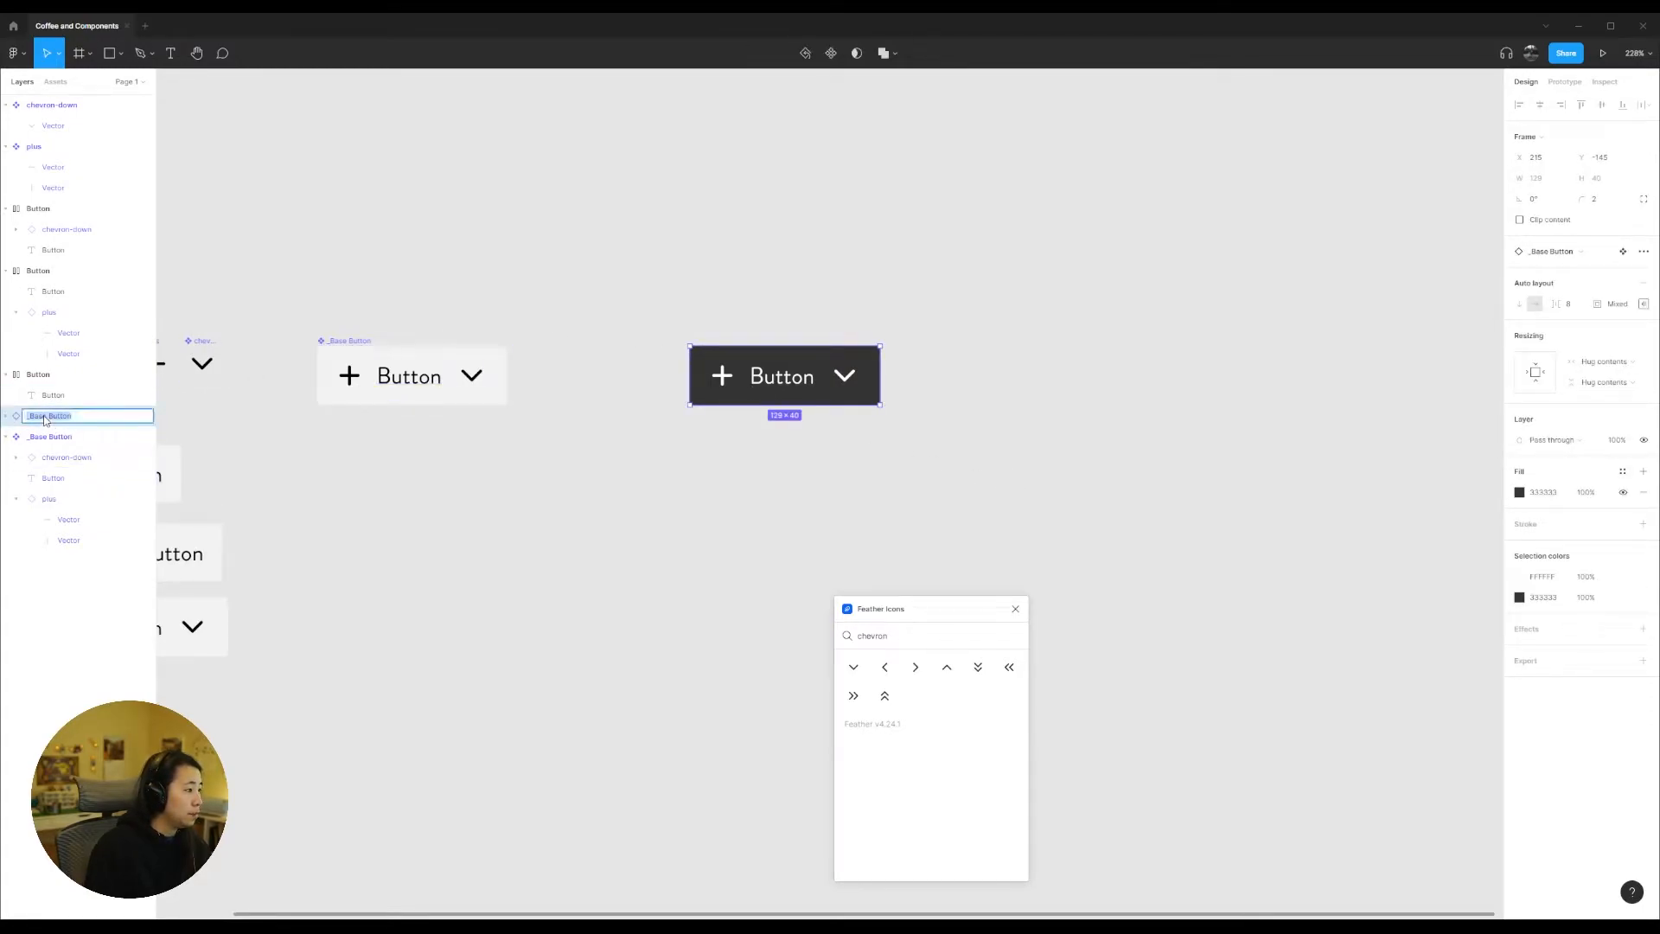
click(435, 497)
click(858, 387)
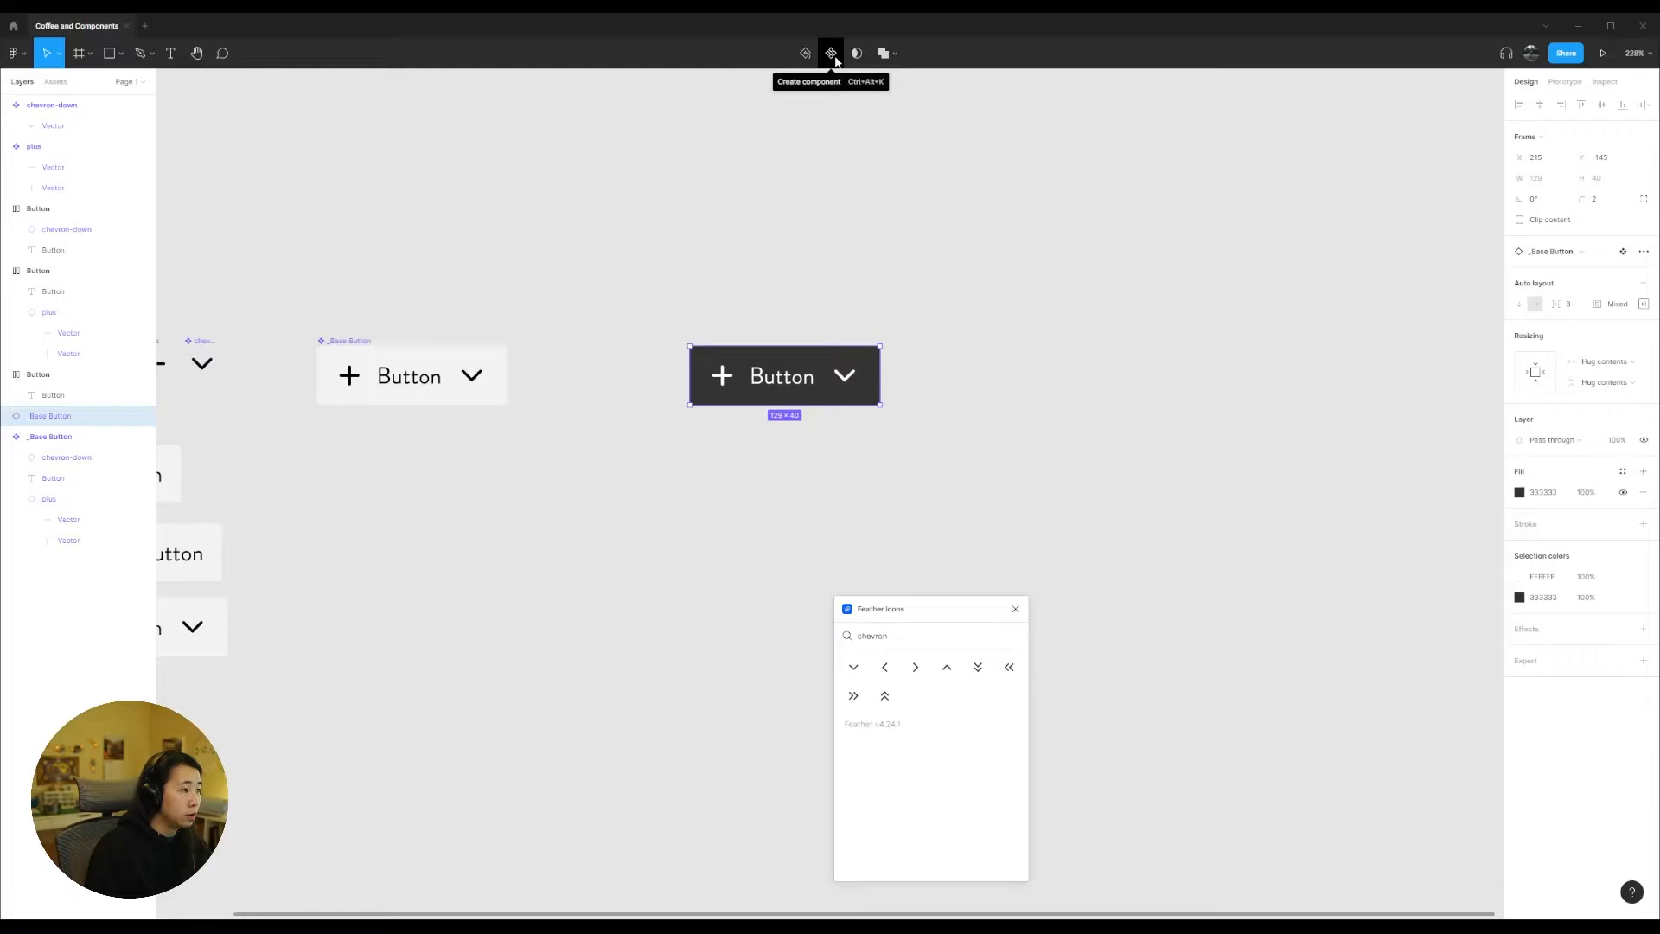
click(831, 53)
double_click(731, 343)
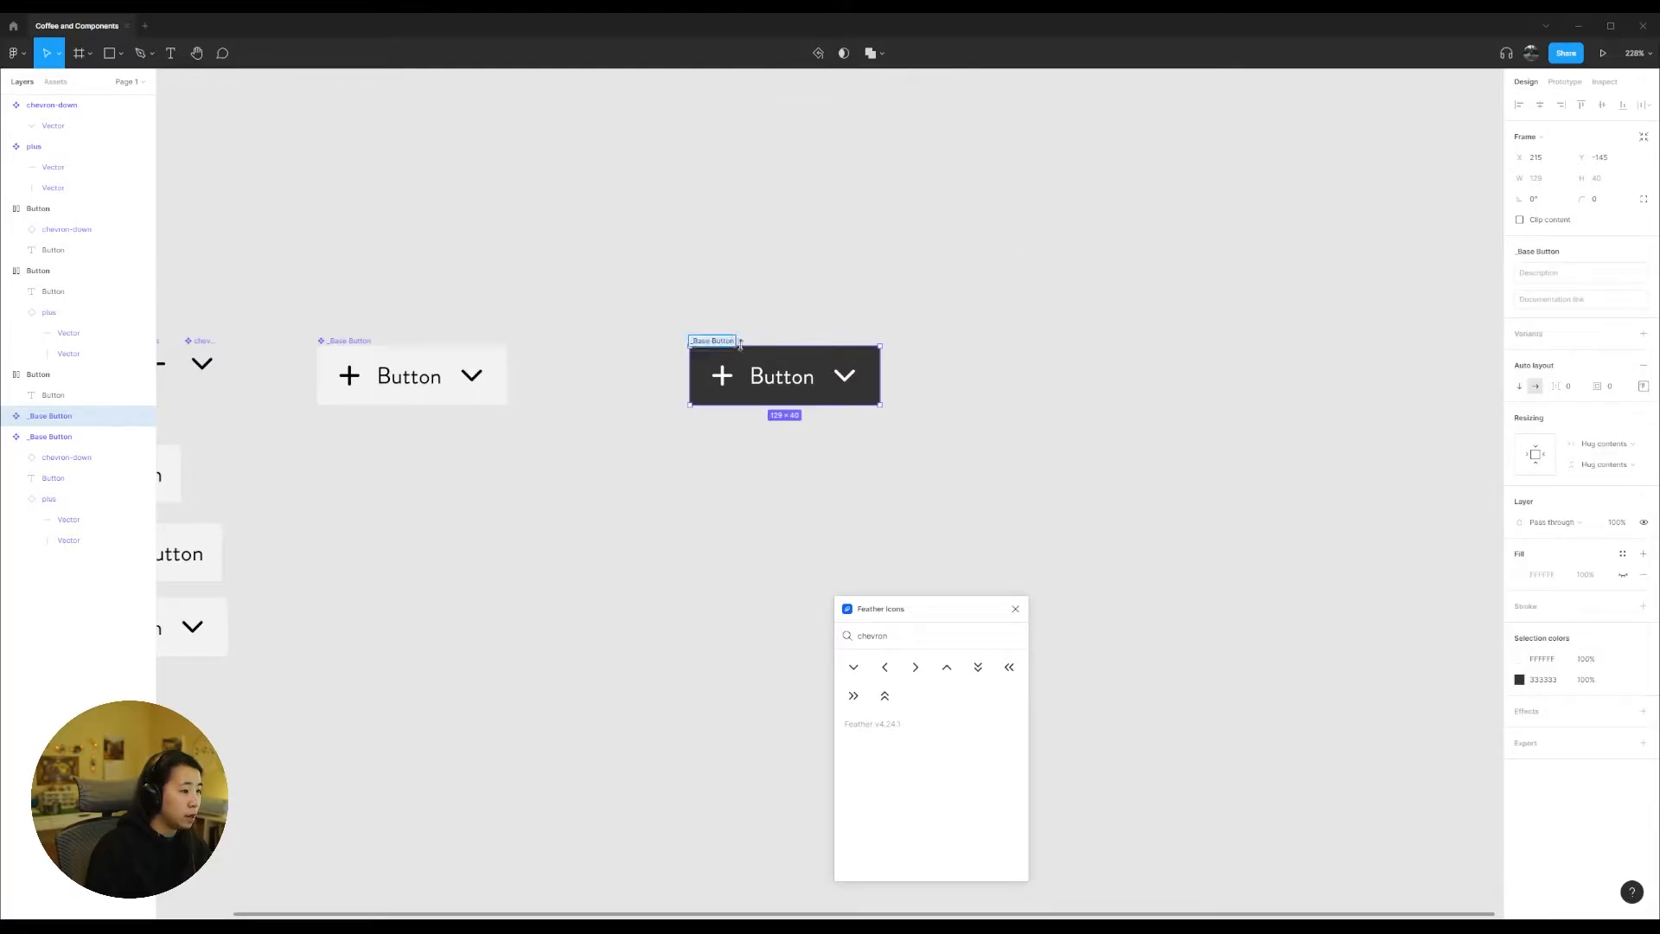
text(Primary Button)
key(Return)
click(1072, 506)
Step: Move the Feather Icons window aside and place a new _Base Button instance directly below the Primary Button component
drag(978, 616, 520, 555)
click(370, 349)
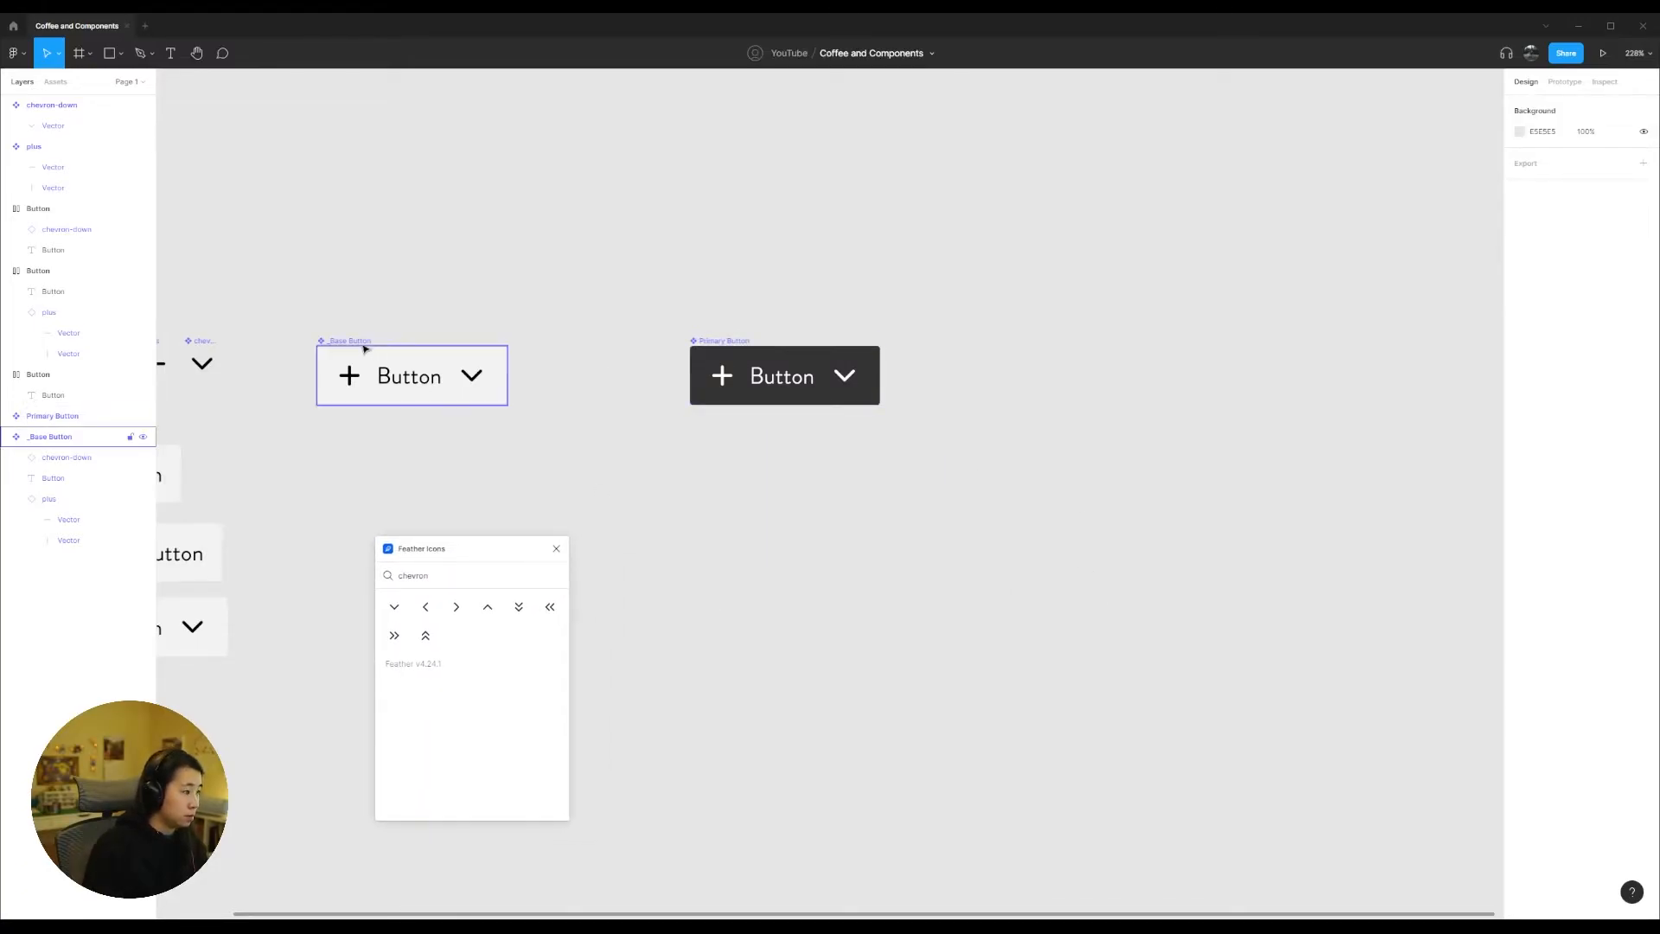
drag(359, 344, 754, 430)
drag(732, 423, 733, 424)
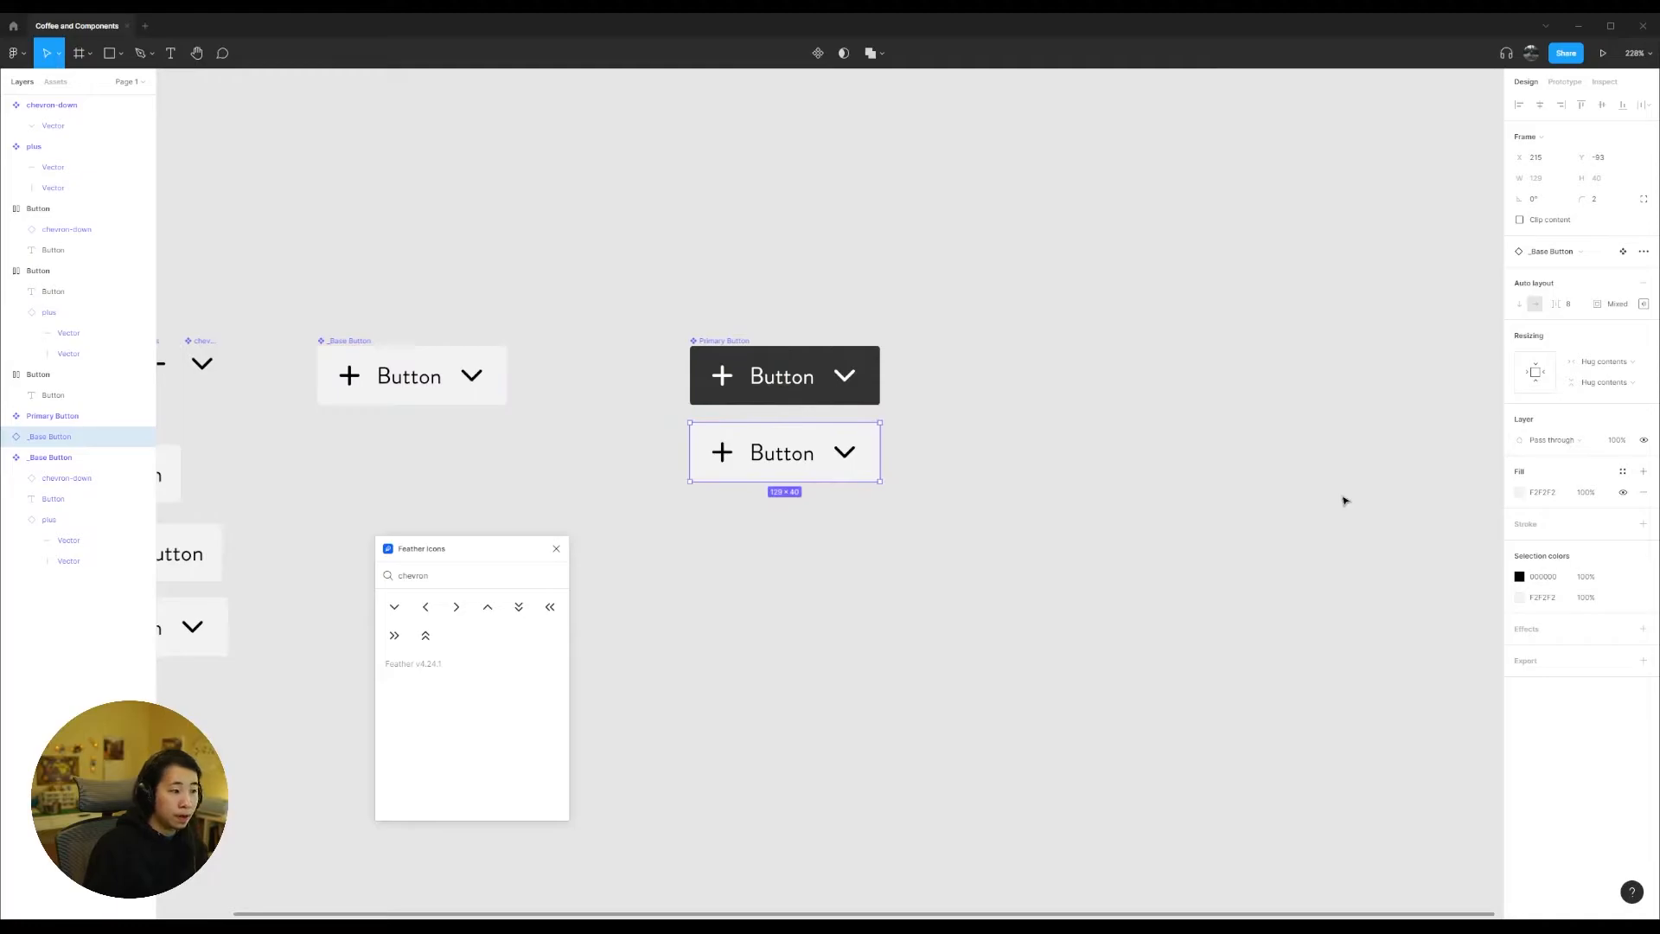
Step: Replace the new instance's fill with a 1 px black inside stroke and make it a component named "Secondary Button"
click(1643, 492)
click(1643, 503)
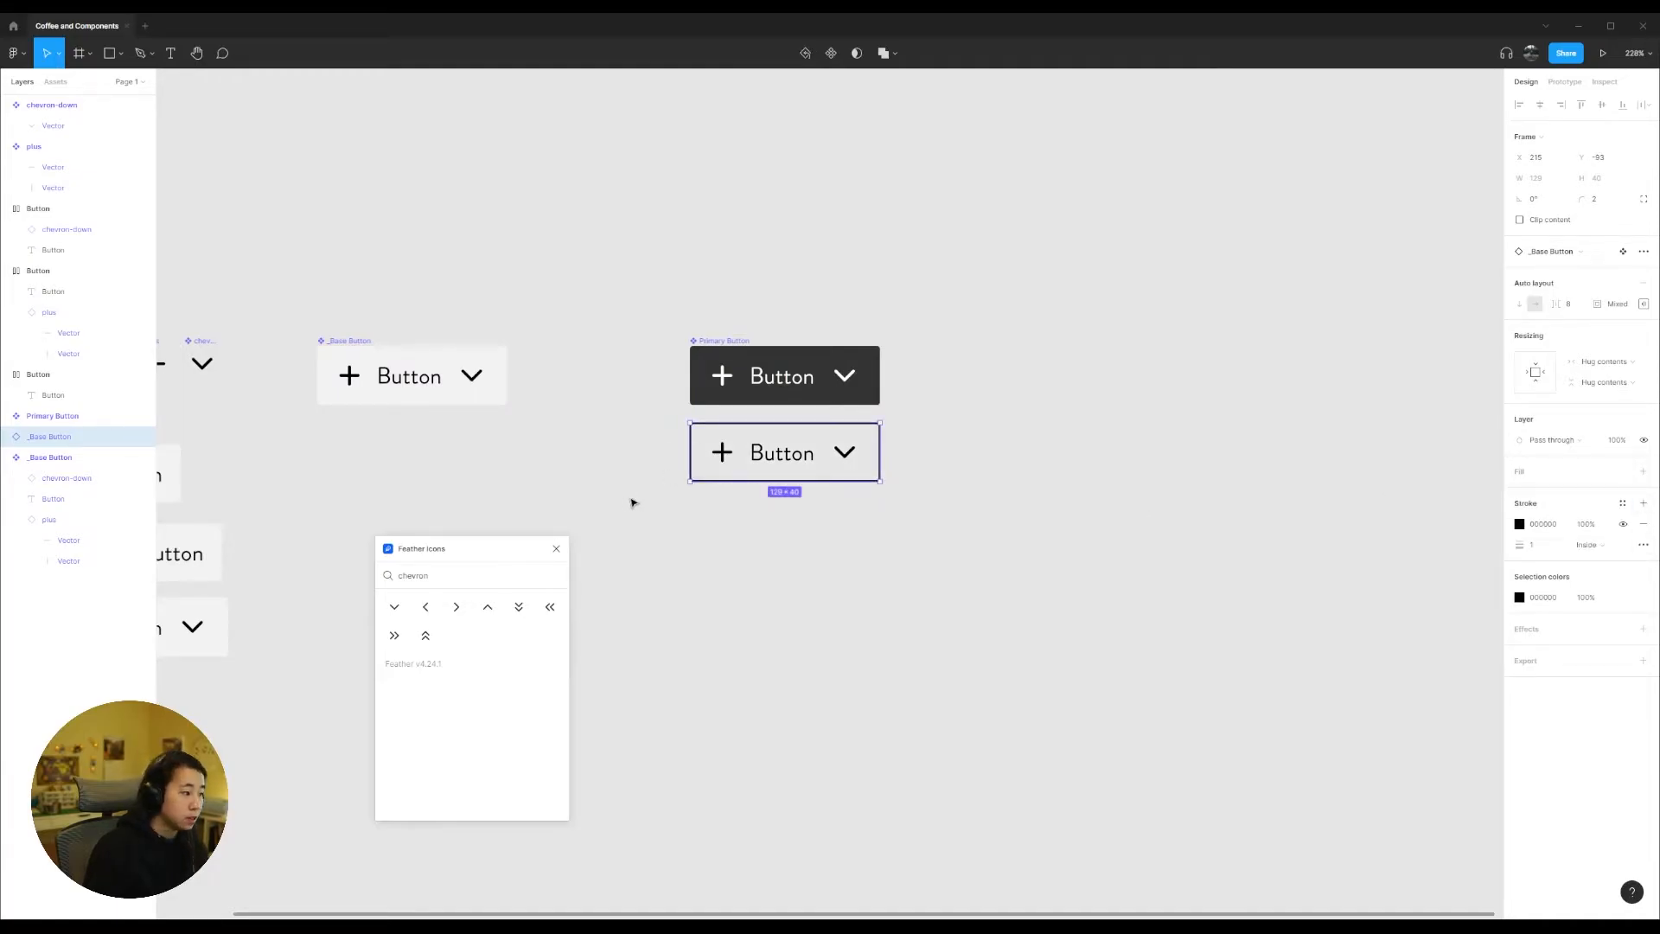
click(831, 52)
double_click(709, 417)
text(Secondary)
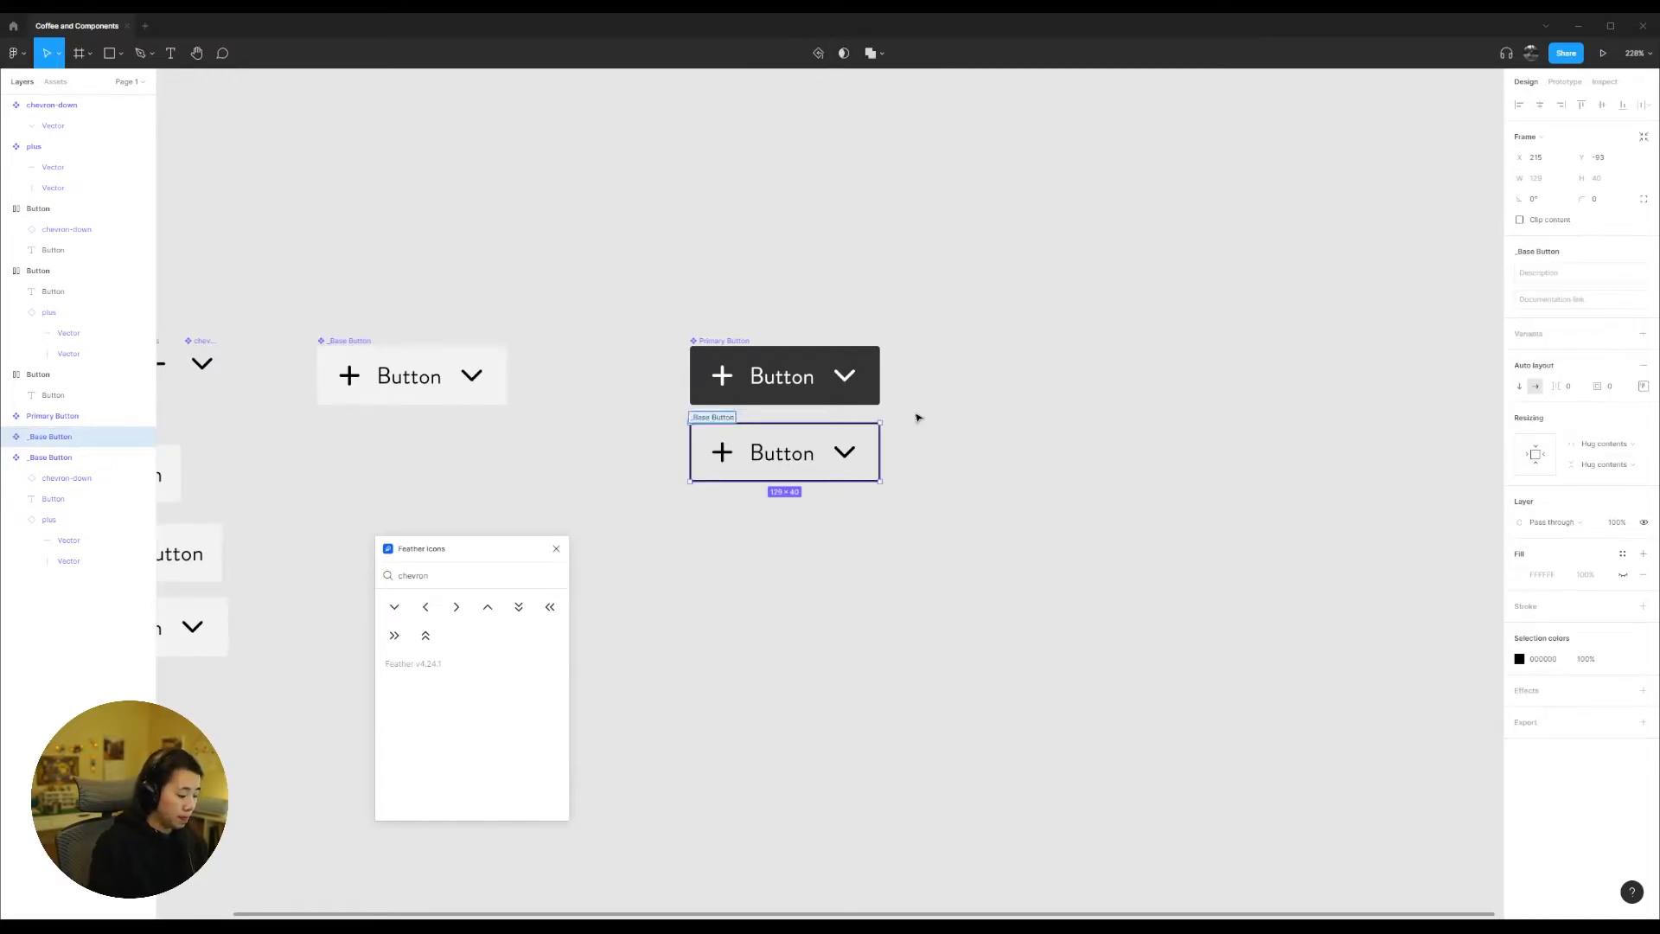
text( Button)
click(918, 417)
Step: Place another _Base Button instance below Secondary Button, discarding the Secondary Button copy made there, and remove the instance's fill
drag(737, 423, 737, 502)
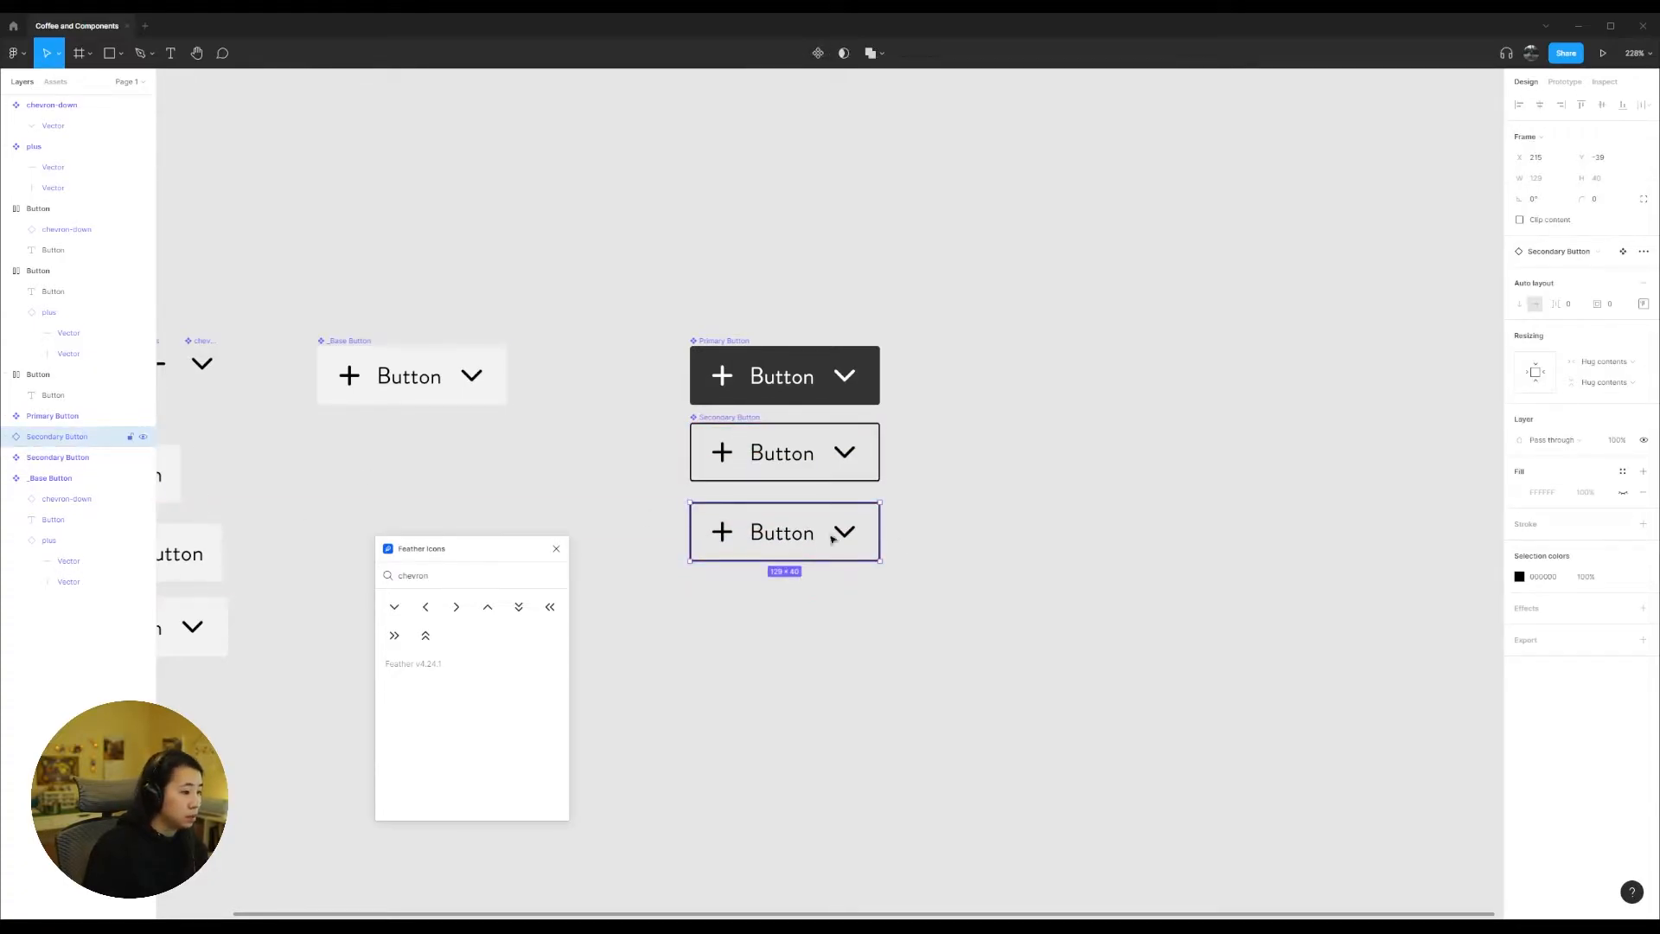
key(Delete)
drag(372, 354, 744, 511)
click(1643, 493)
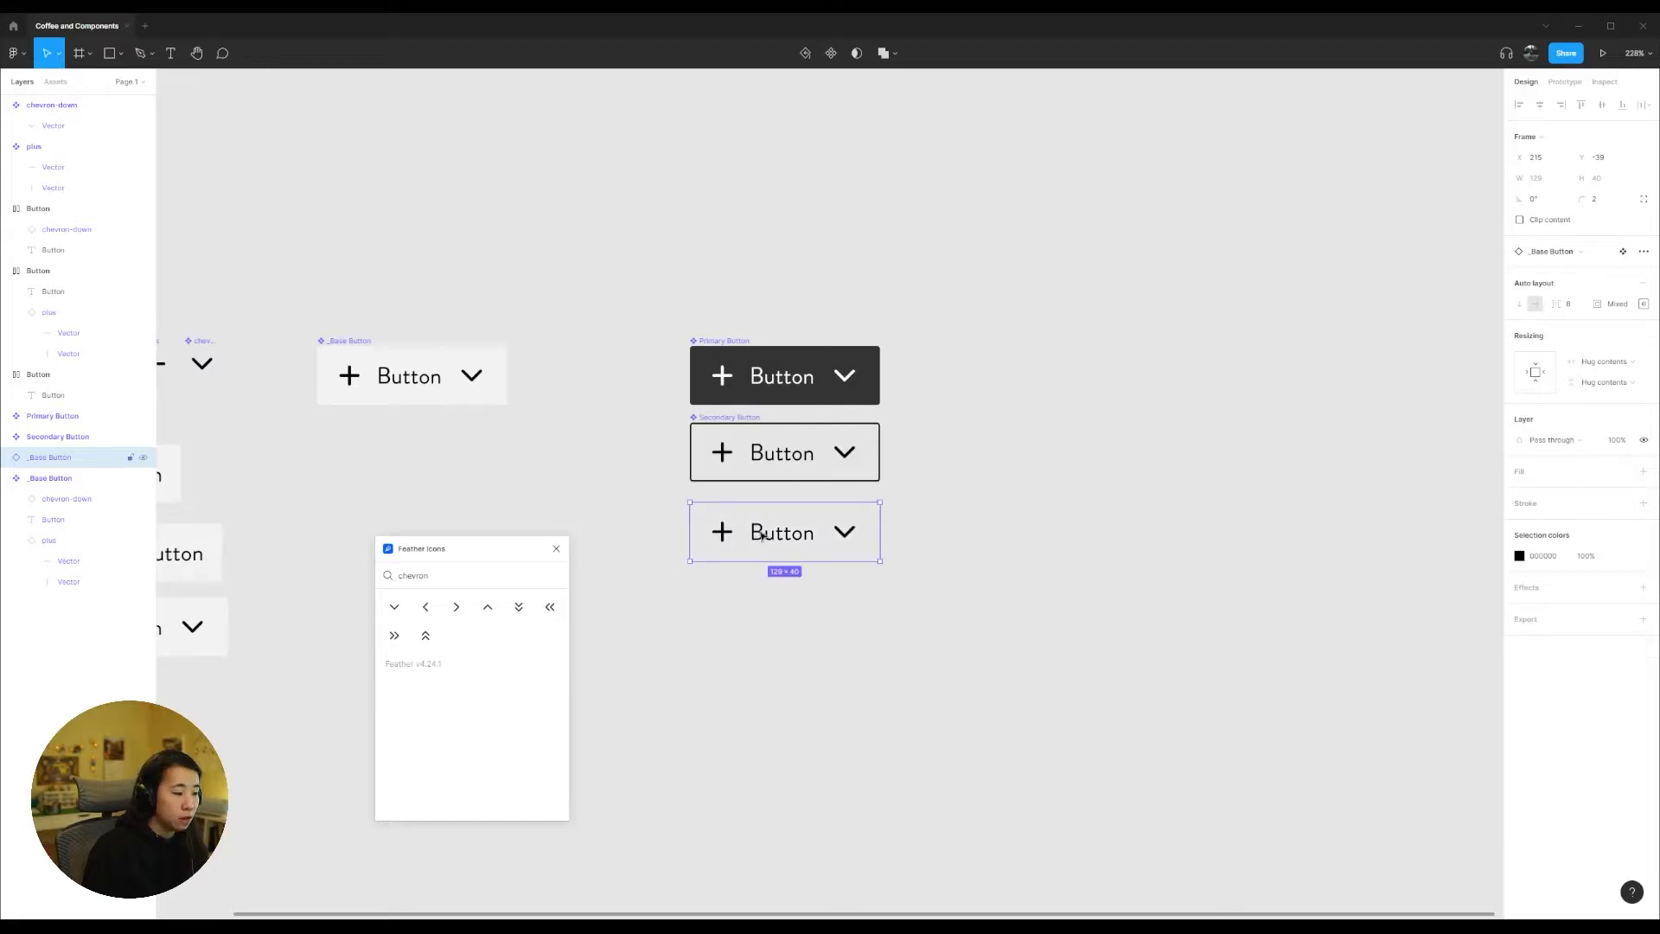
Step: Turn the unfilled _Base Button instance into a component and name it "Tertiary"
key(ctrl+alt+k)
text(Tertiary)
key(Return)
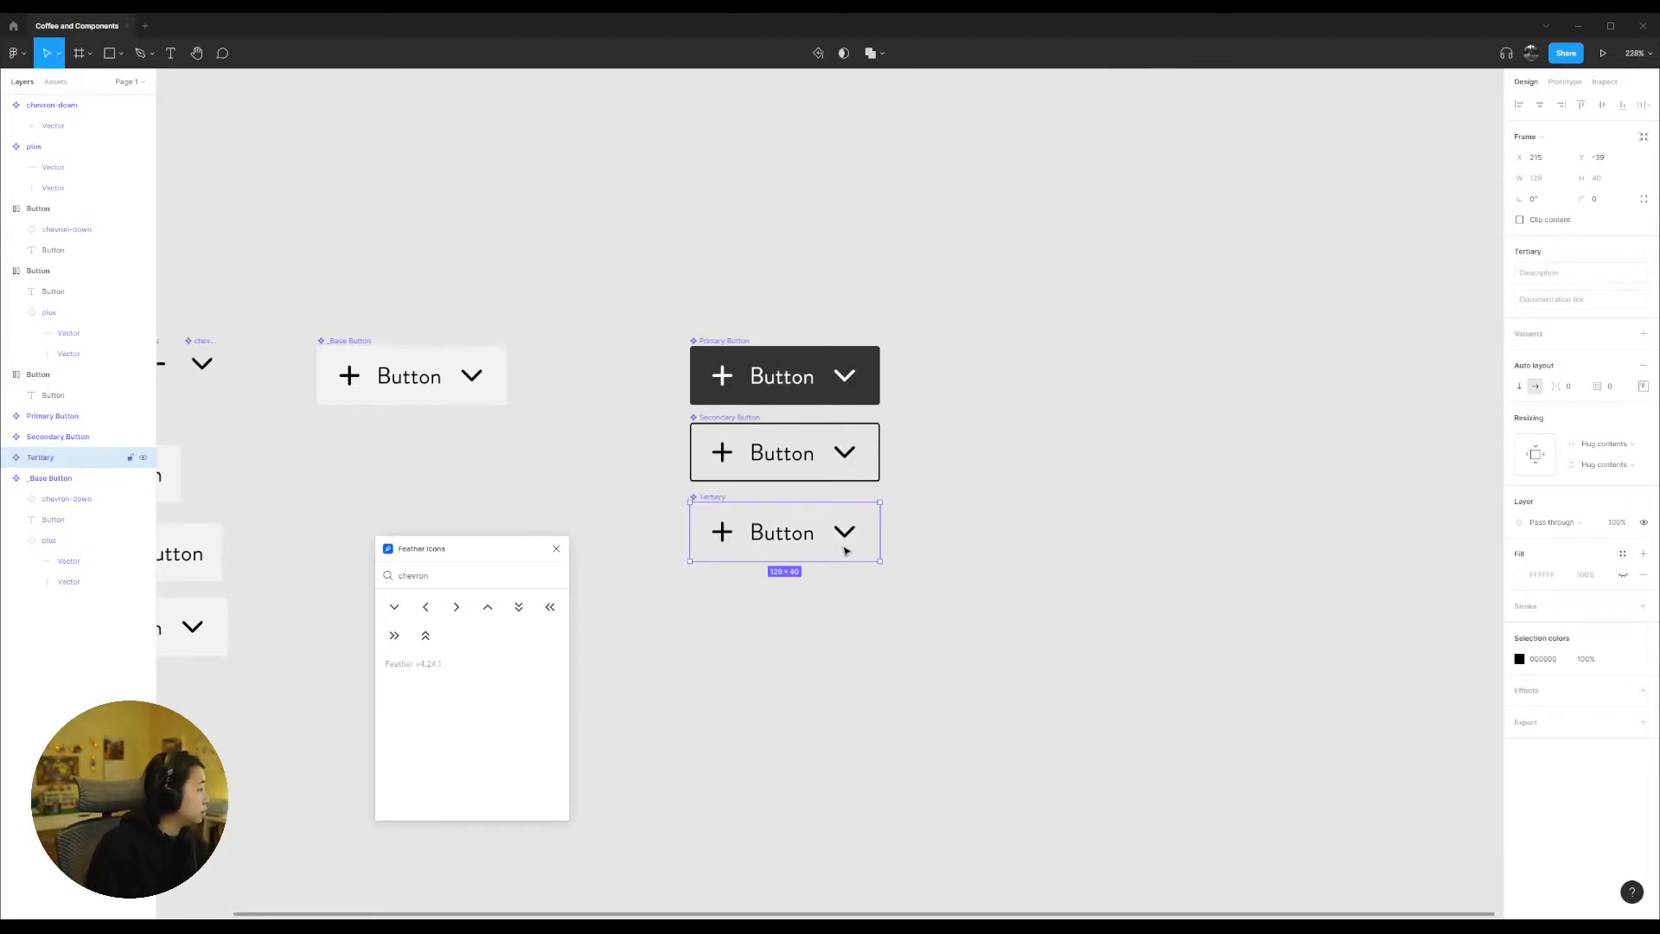
Step: Combine the Primary Button, Secondary Button and Tertiary components as variants and name the component set "Button"
scroll(881, 500, up, 3)
scroll(873, 497, up, 3)
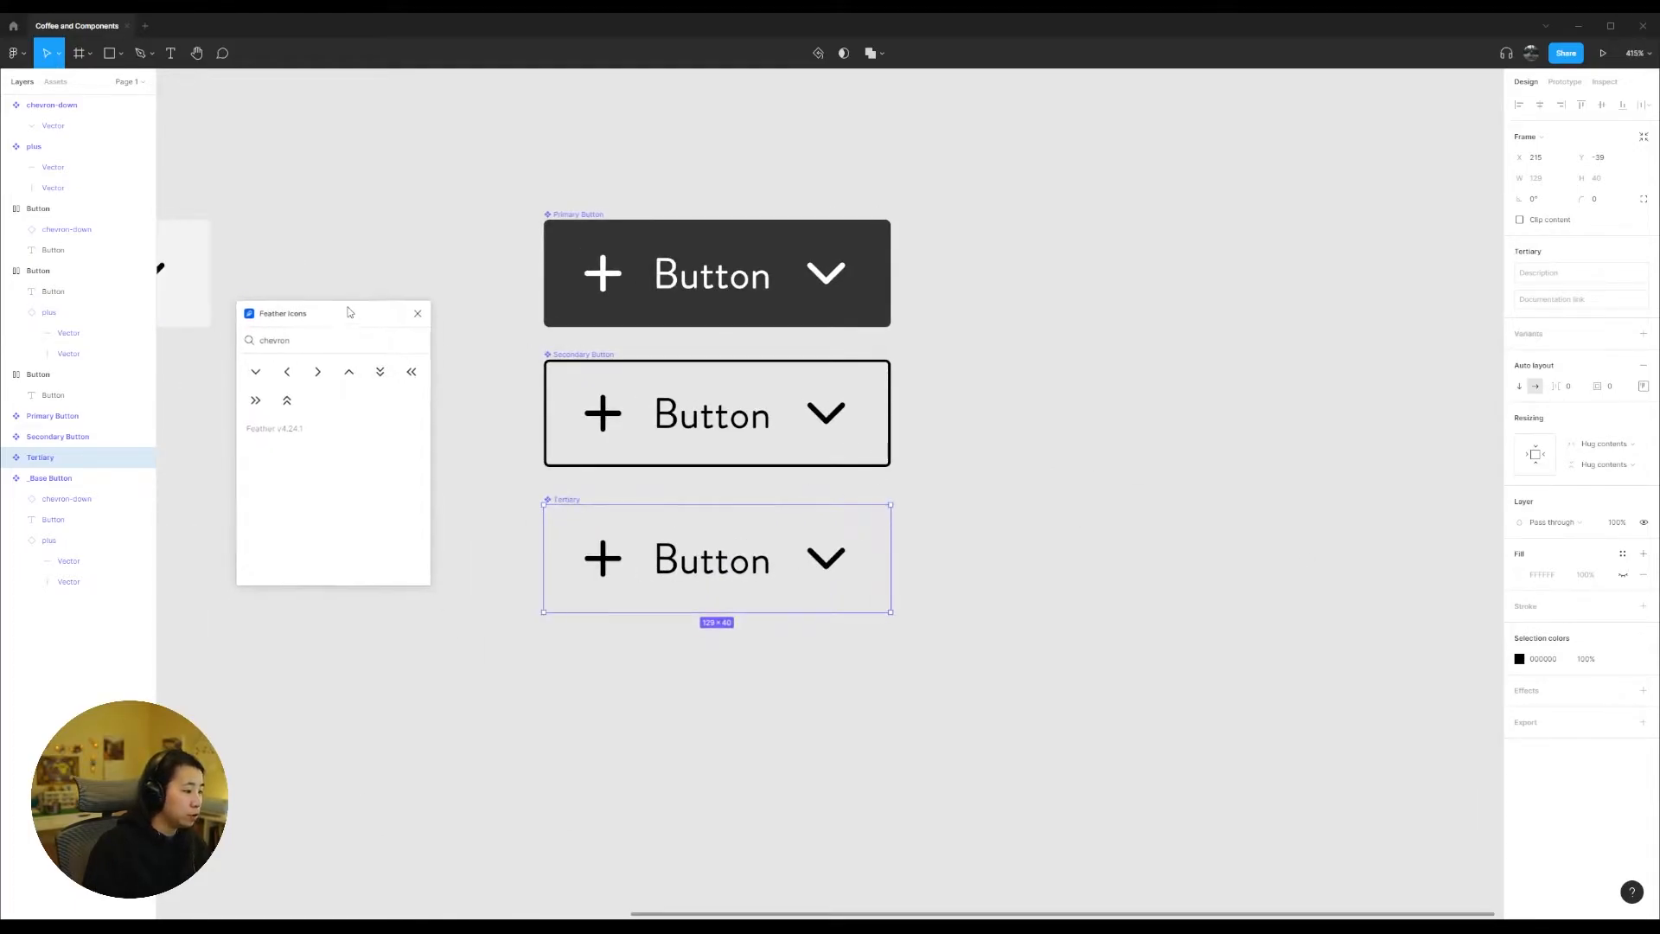
click(469, 529)
scroll(468, 524, down, 5)
mouse_move(494, 269)
mouse_down()
mouse_move(844, 665)
mouse_move(479, 286)
mouse_up()
click(844, 665)
click(805, 52)
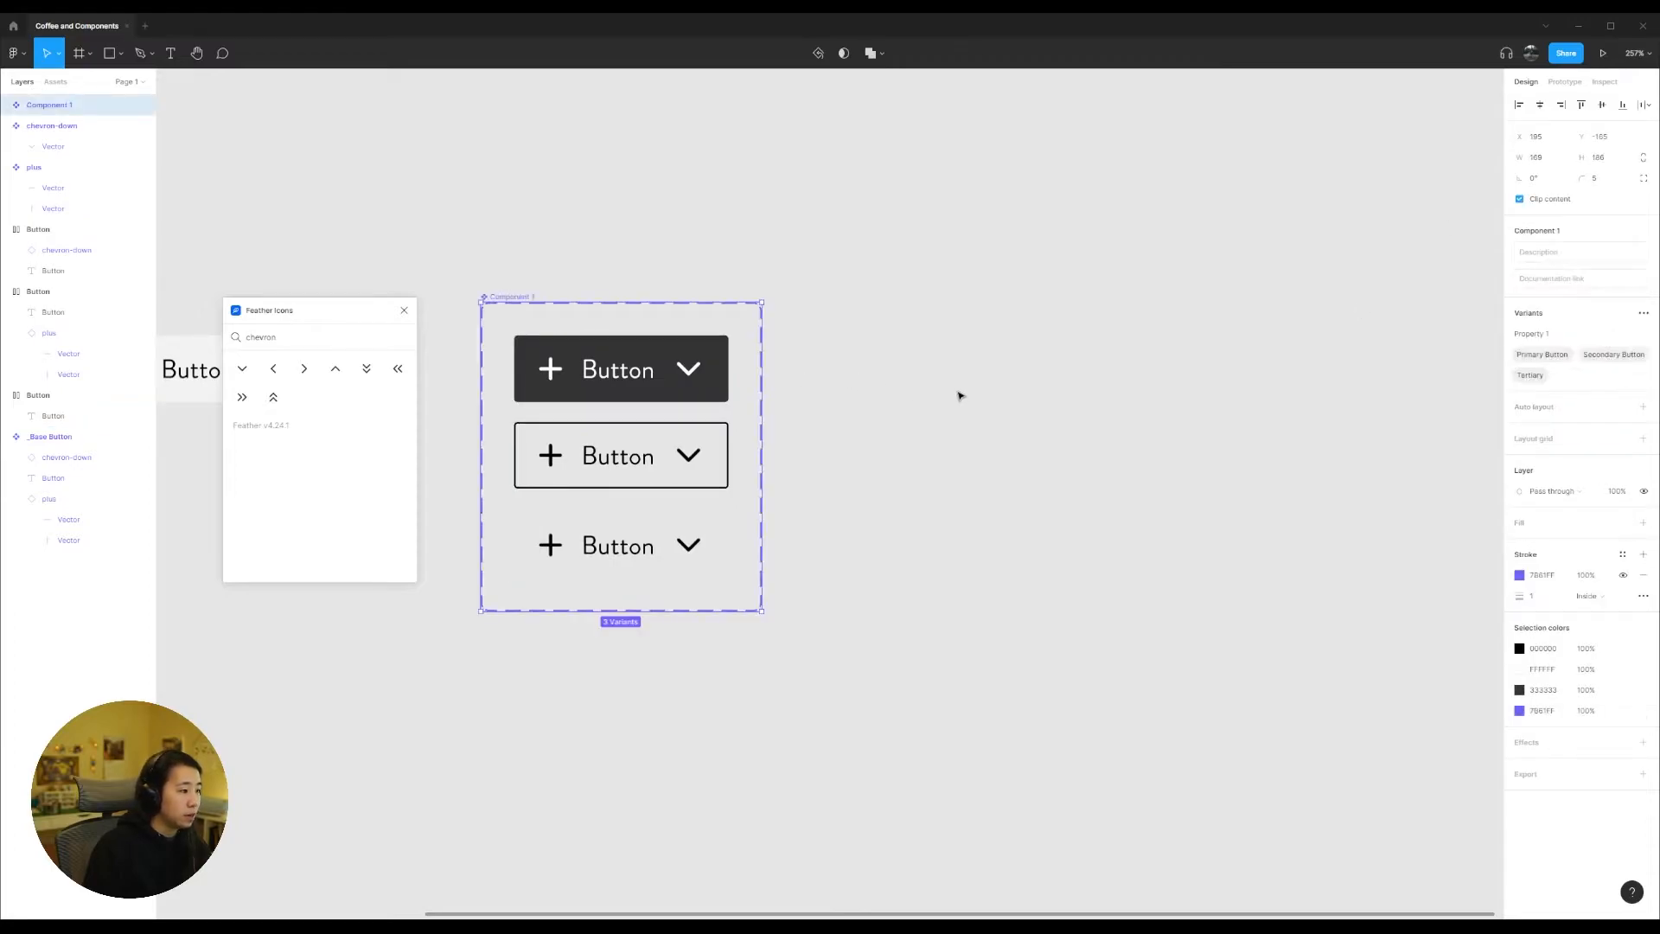
click(524, 295)
text(Button)
key(Return)
Step: Rename the variant property from Property 1 to "Type" in the layer names of all three Button variants
click(610, 385)
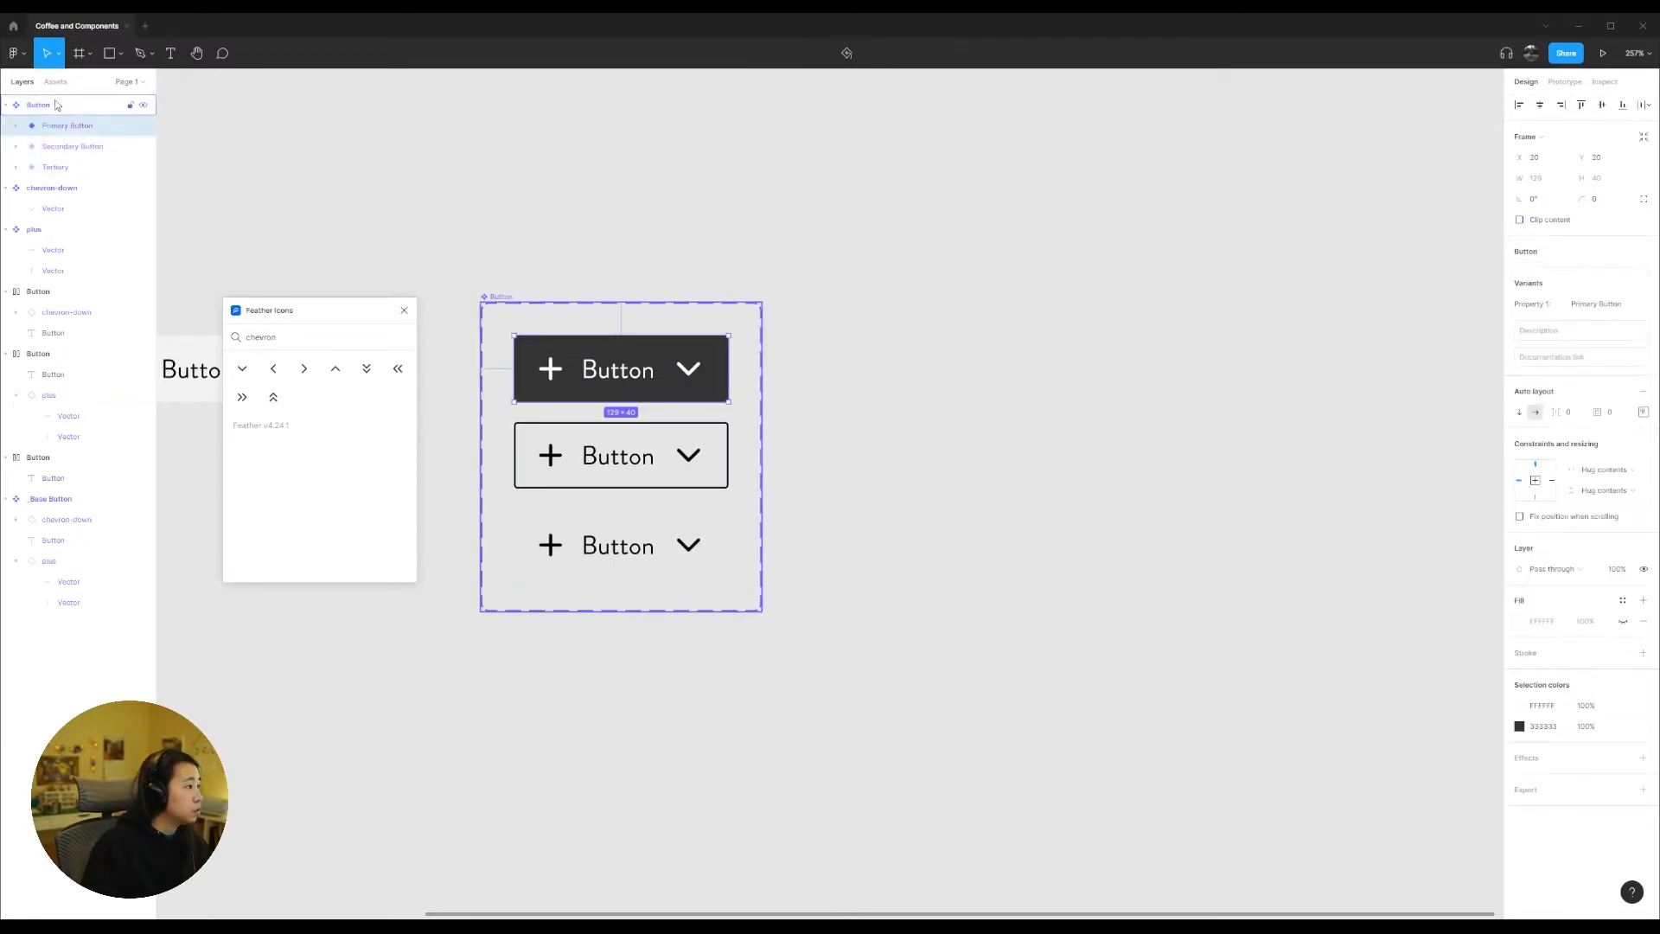
double_click(82, 127)
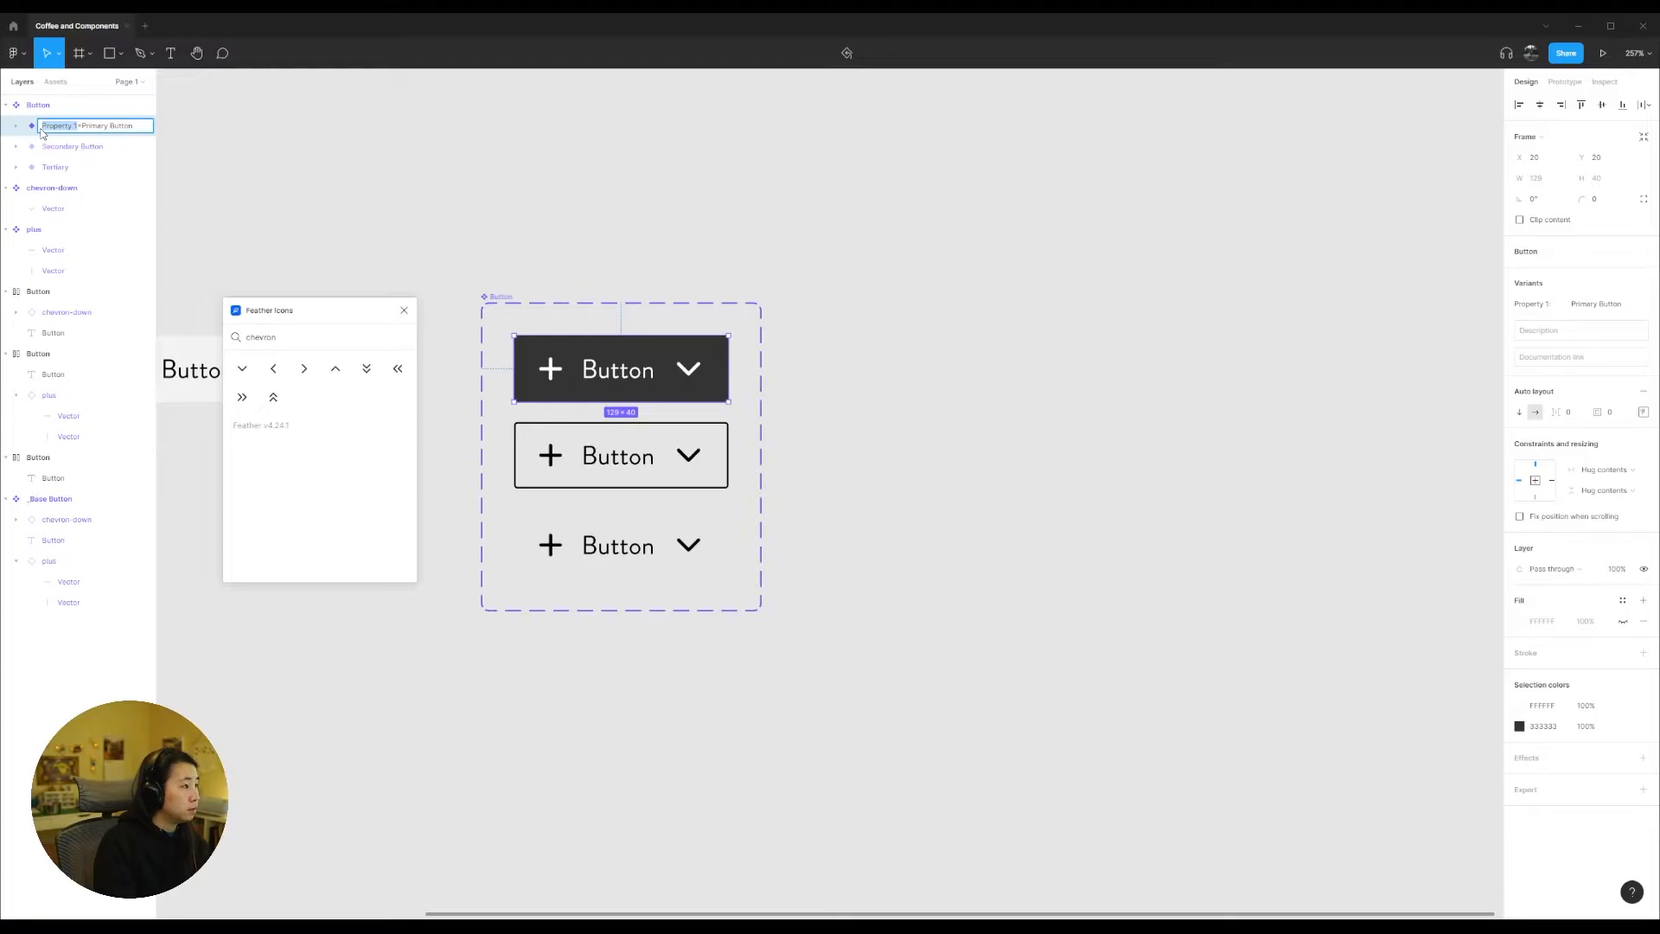
text(Type)
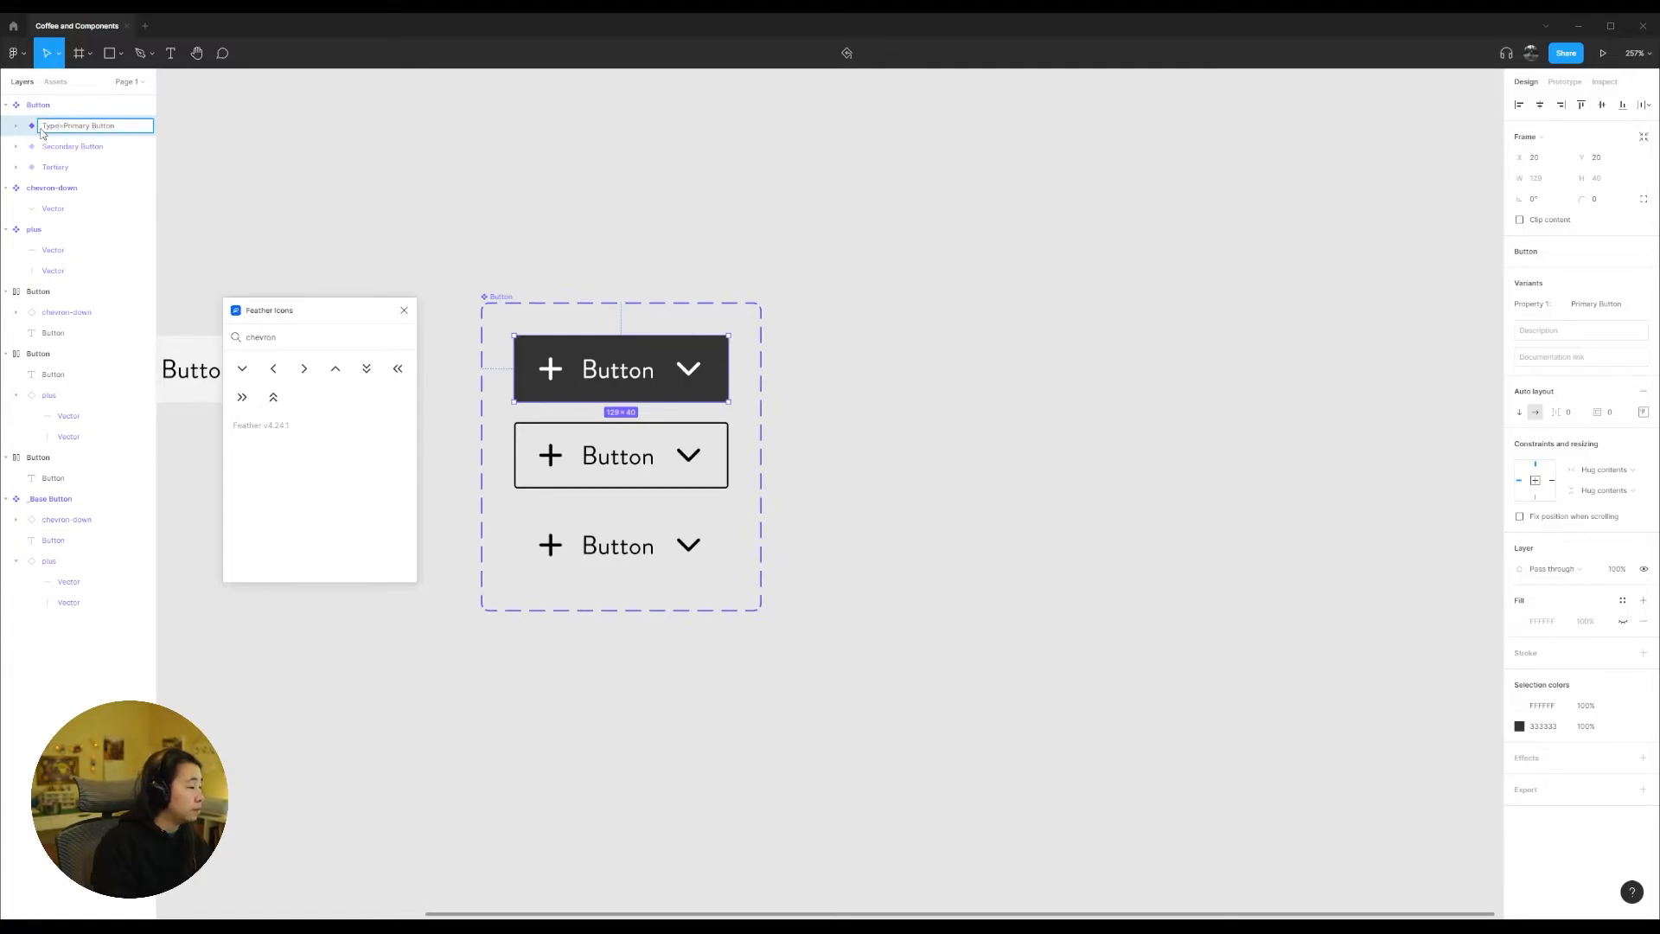
key(Return)
click(86, 148)
double_click(80, 150)
click(74, 168)
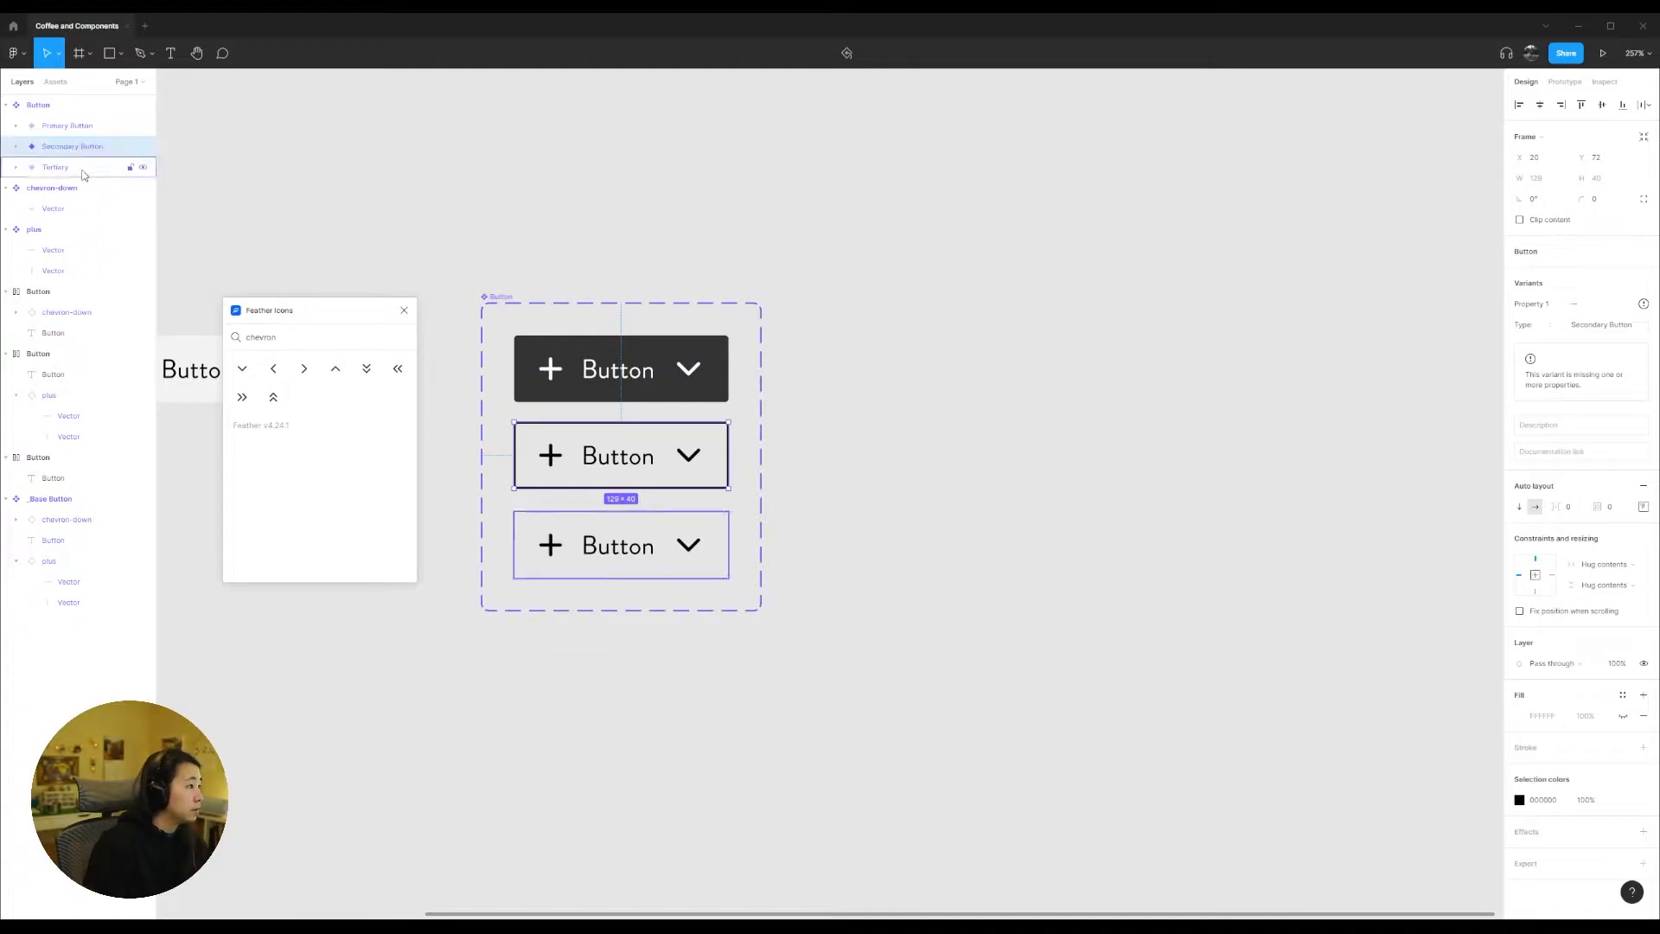
double_click(76, 170)
text(Type)
key(Return)
double_click(94, 167)
click(97, 167)
text(Button)
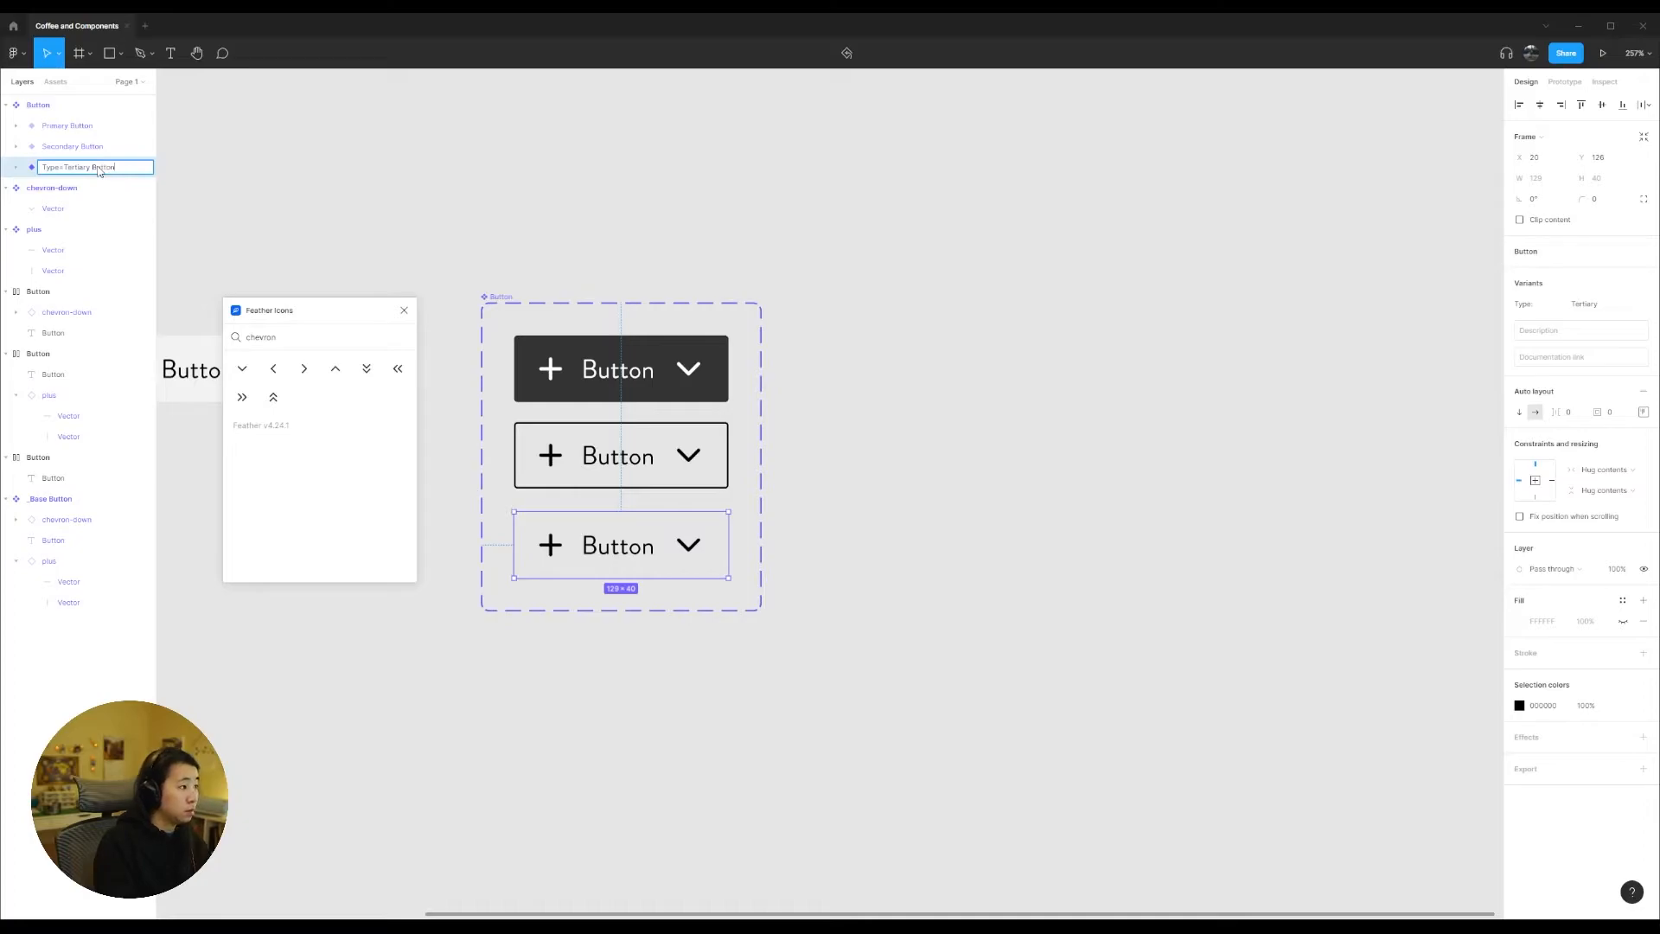
double_click(98, 168)
key(BackSpace)
key(Return)
Step: Shorten the Type values of the first two variants to "Secondary" and "Primary" by removing the word Button
double_click(92, 148)
double_click(113, 148)
key(BackSpace)
key(Return)
double_click(82, 127)
double_click(98, 127)
key(BackSpace)
key(Return)
Step: Search the local component assets for "Button" and place a Primary instance on the canvas beside the variant set
click(841, 297)
click(49, 83)
text(Button)
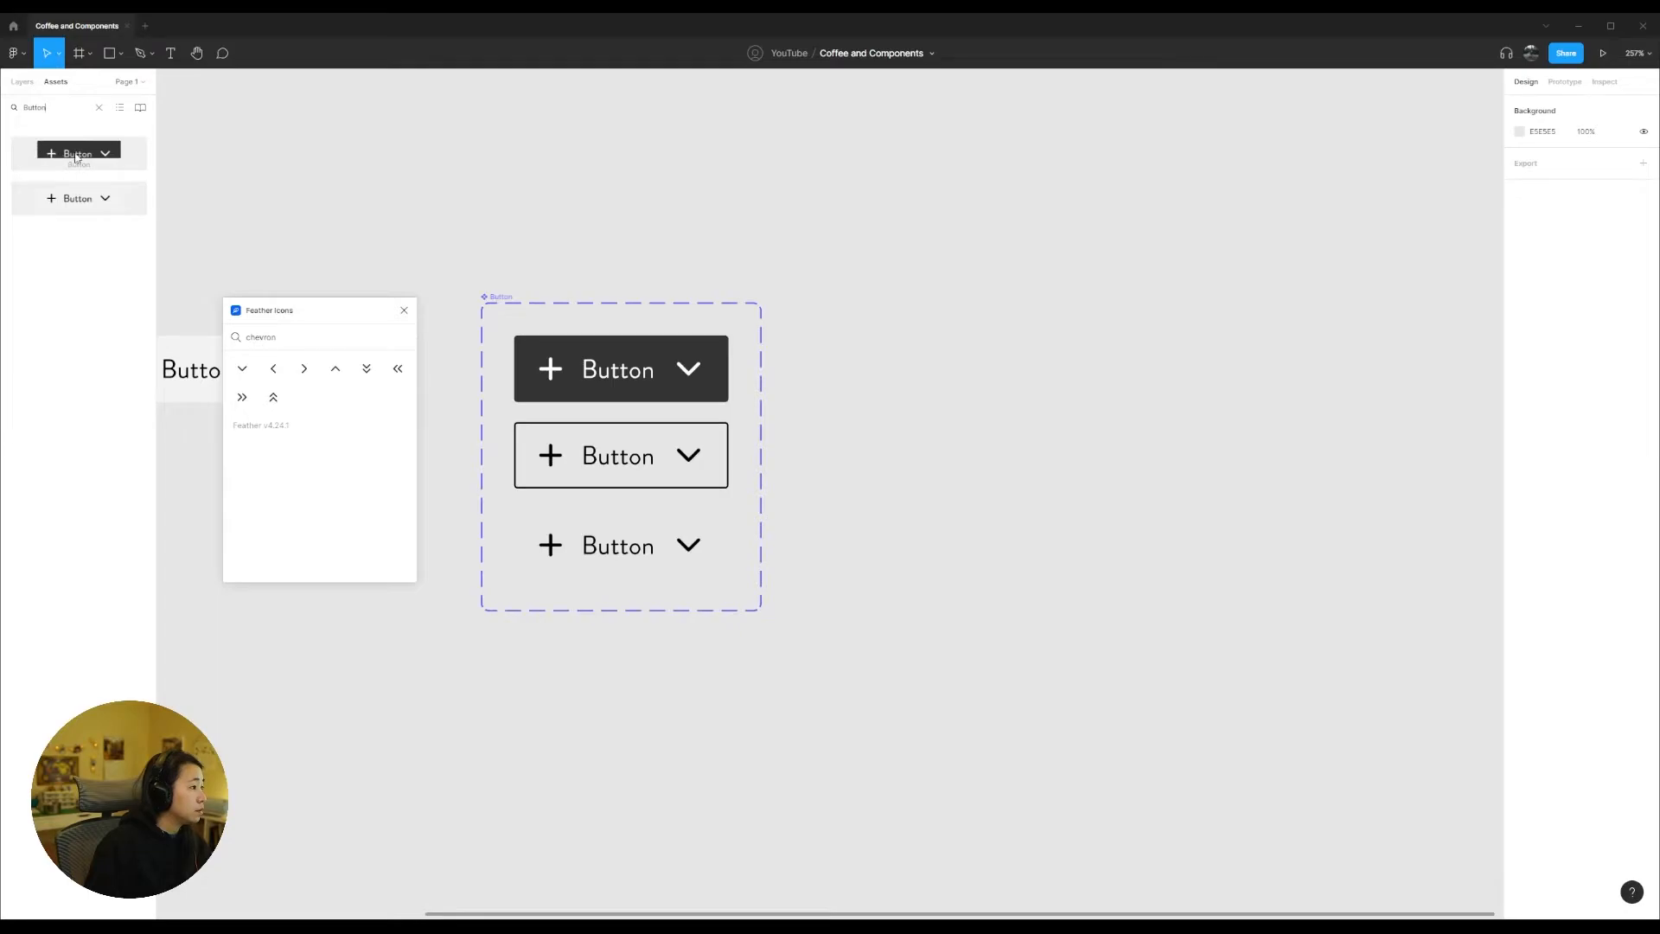
drag(76, 157, 1116, 320)
click(1057, 529)
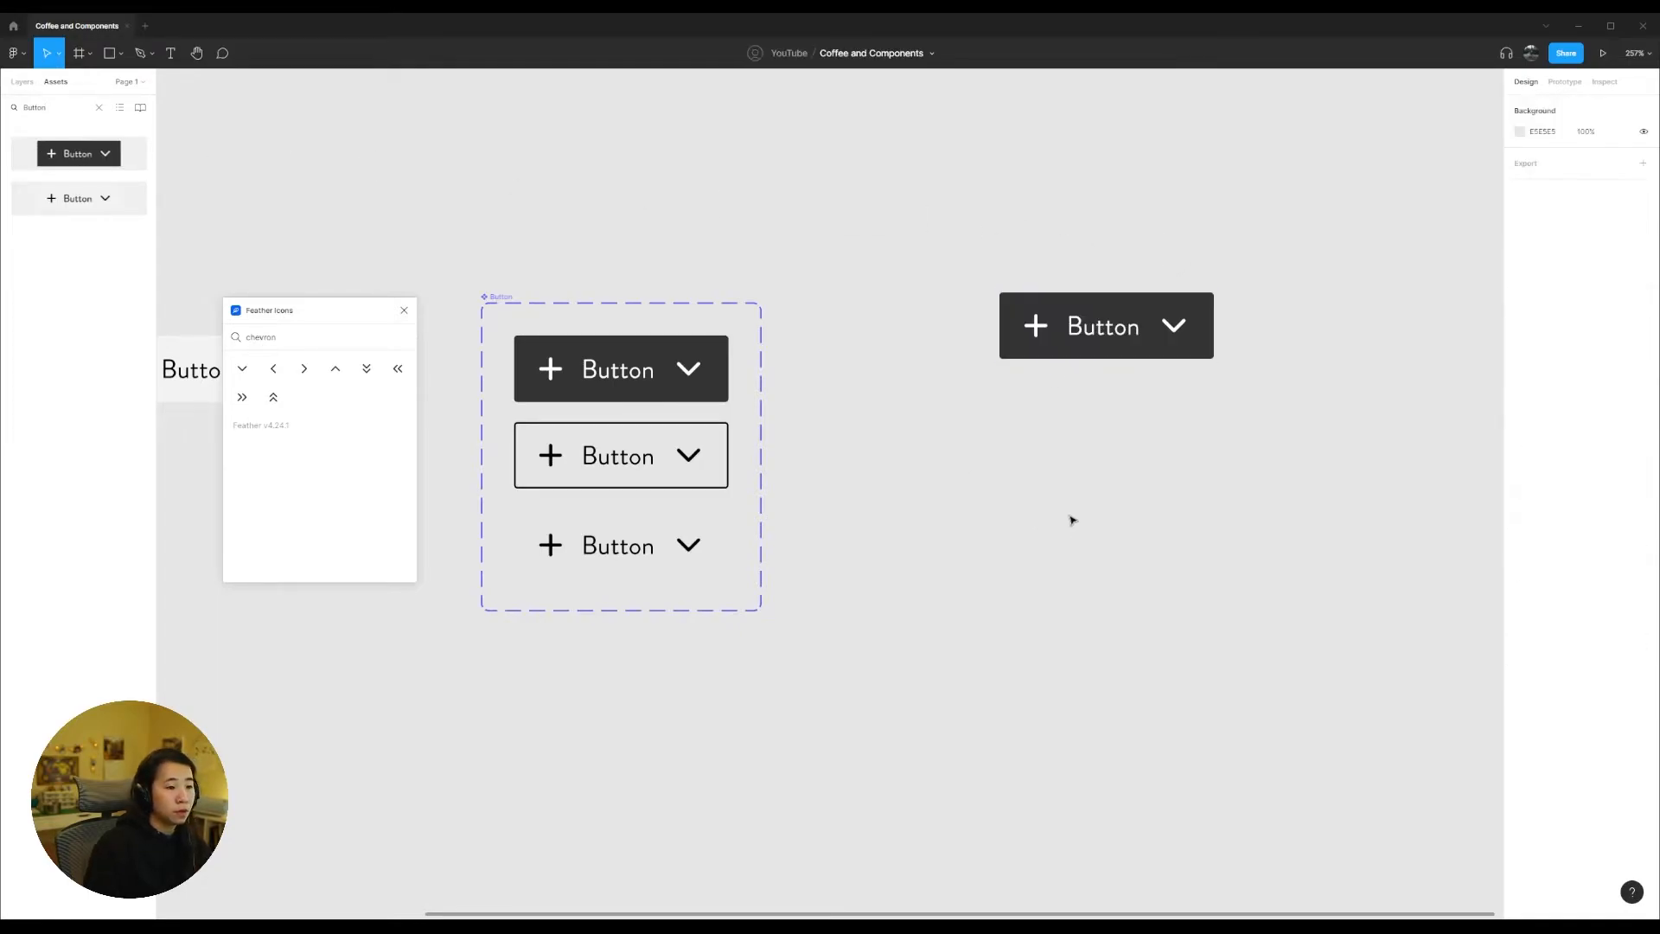
drag(1003, 331, 874, 336)
Step: Try out the Type options on the placed Button instance, ending on Primary
click(1586, 272)
click(1602, 287)
click(1606, 275)
click(1606, 287)
click(1608, 277)
click(1603, 260)
click(1604, 275)
click(1603, 256)
key(Escape)
Step: Hide the plus and chevron-down icons in the placed Primary button instance
click(900, 321)
click(904, 327)
key(Delete)
click(1003, 331)
click(1003, 331)
key(Delete)
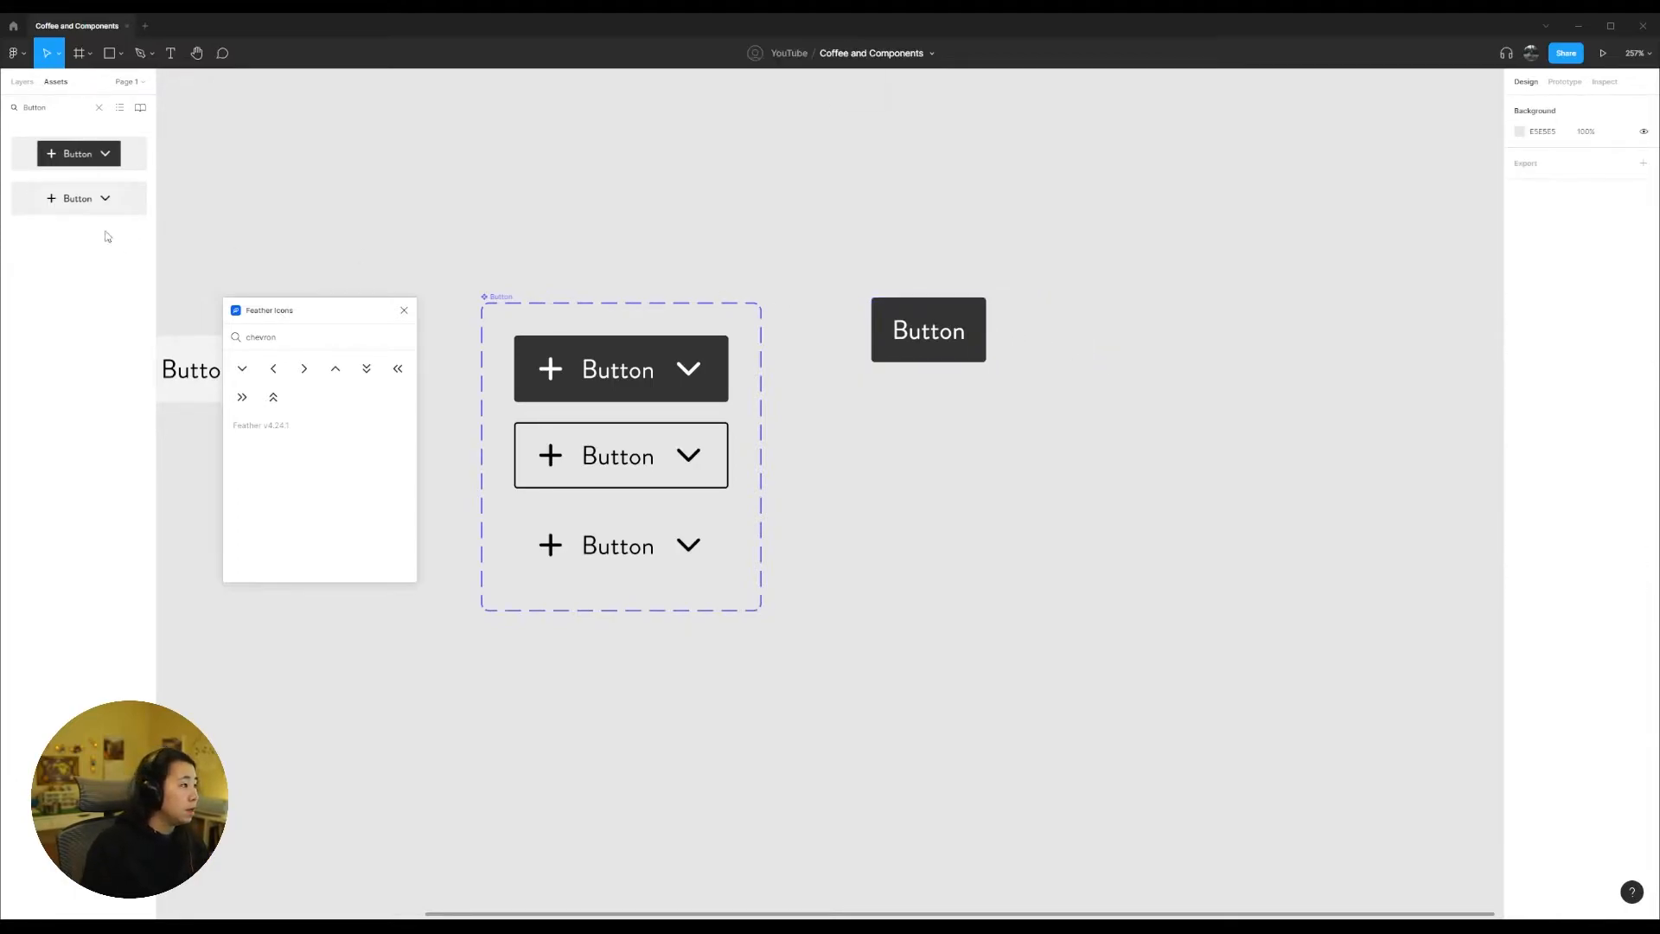
Step: Bring back the layer list and move the icon-less Button instance higher on the canvas, above the variant set's level
click(22, 82)
click(968, 337)
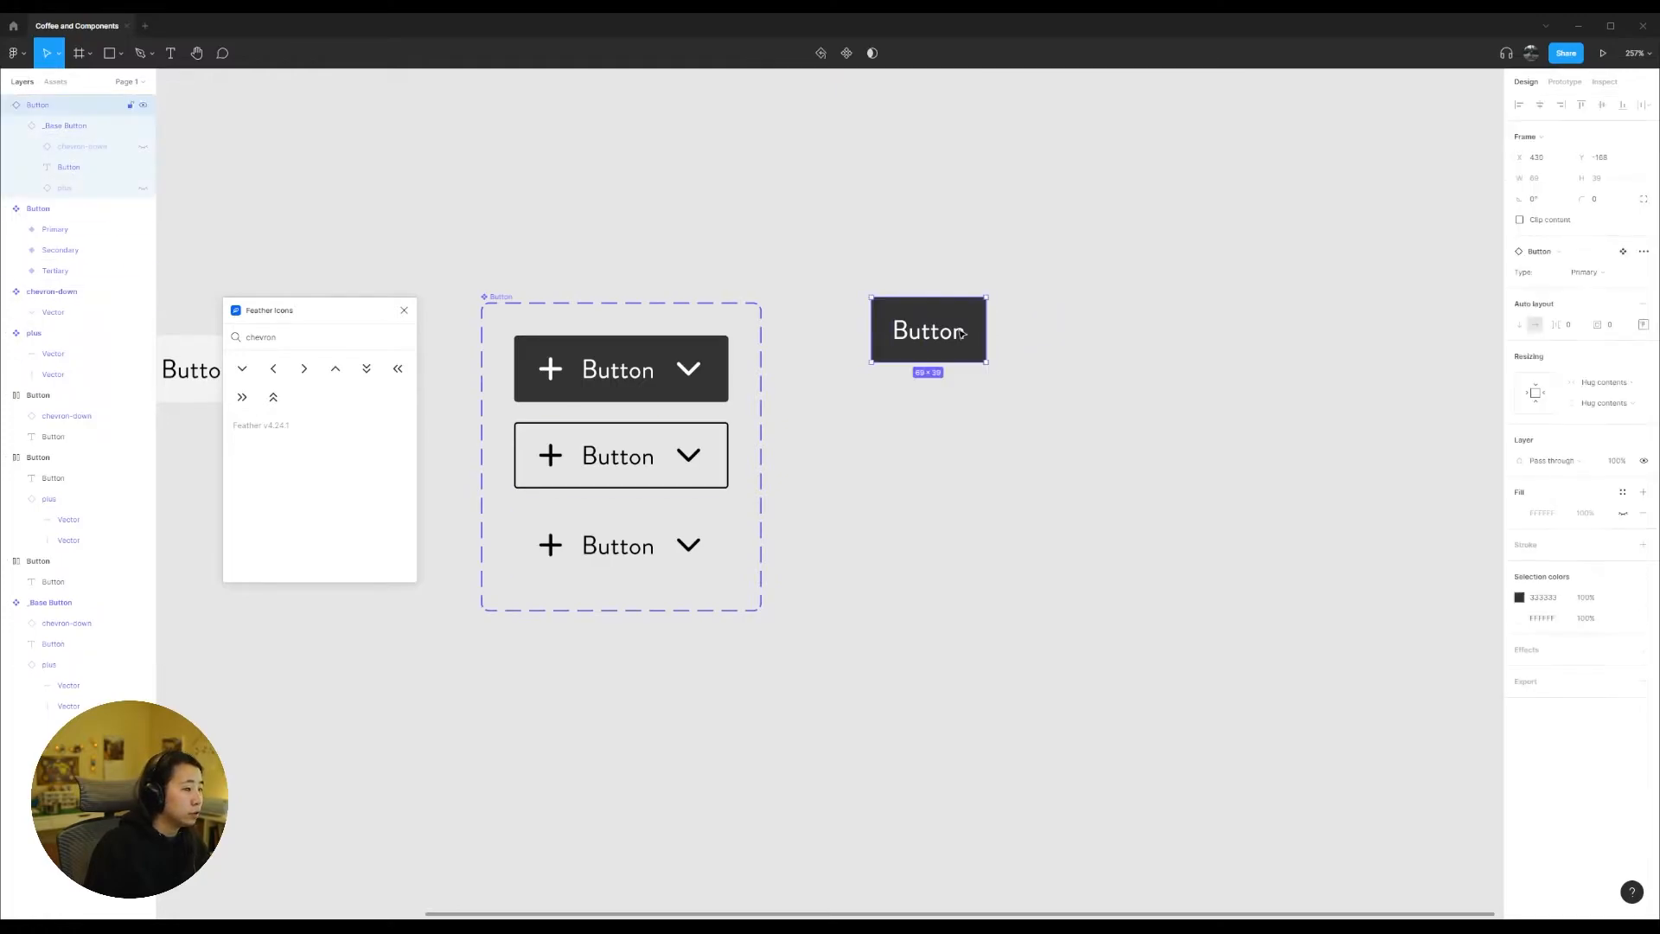
click(1121, 441)
drag(951, 342, 951, 268)
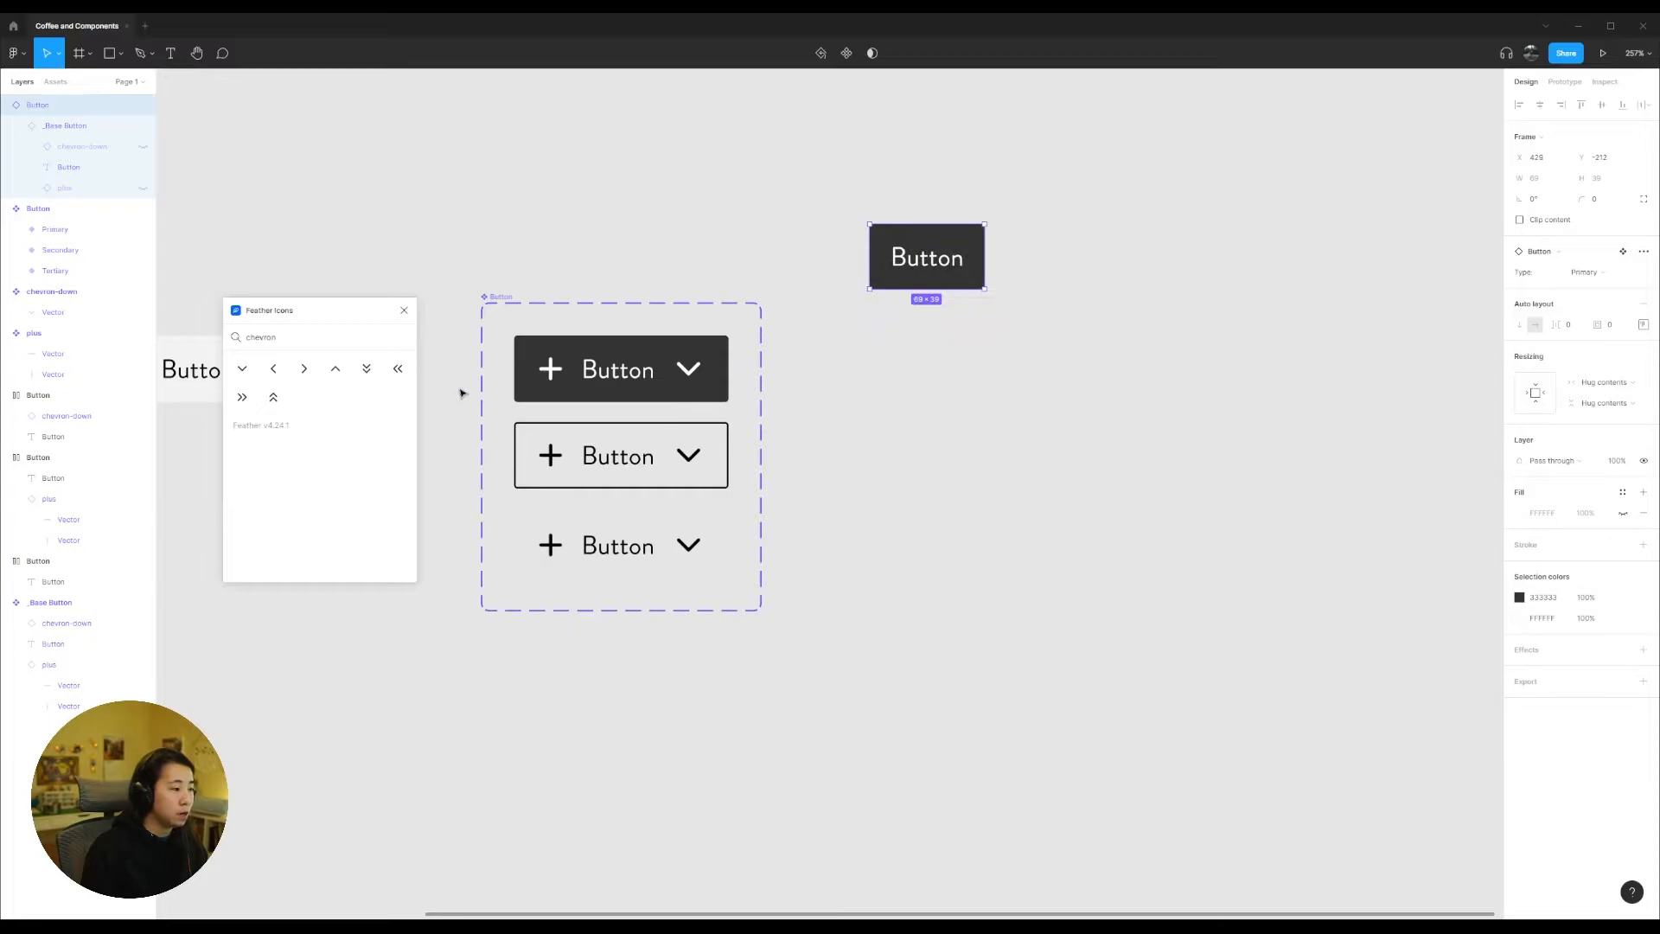
Step: Hide the plus and chevron-down icons in the Primary variant and collapse its _Base Button layer
click(550, 372)
click(550, 371)
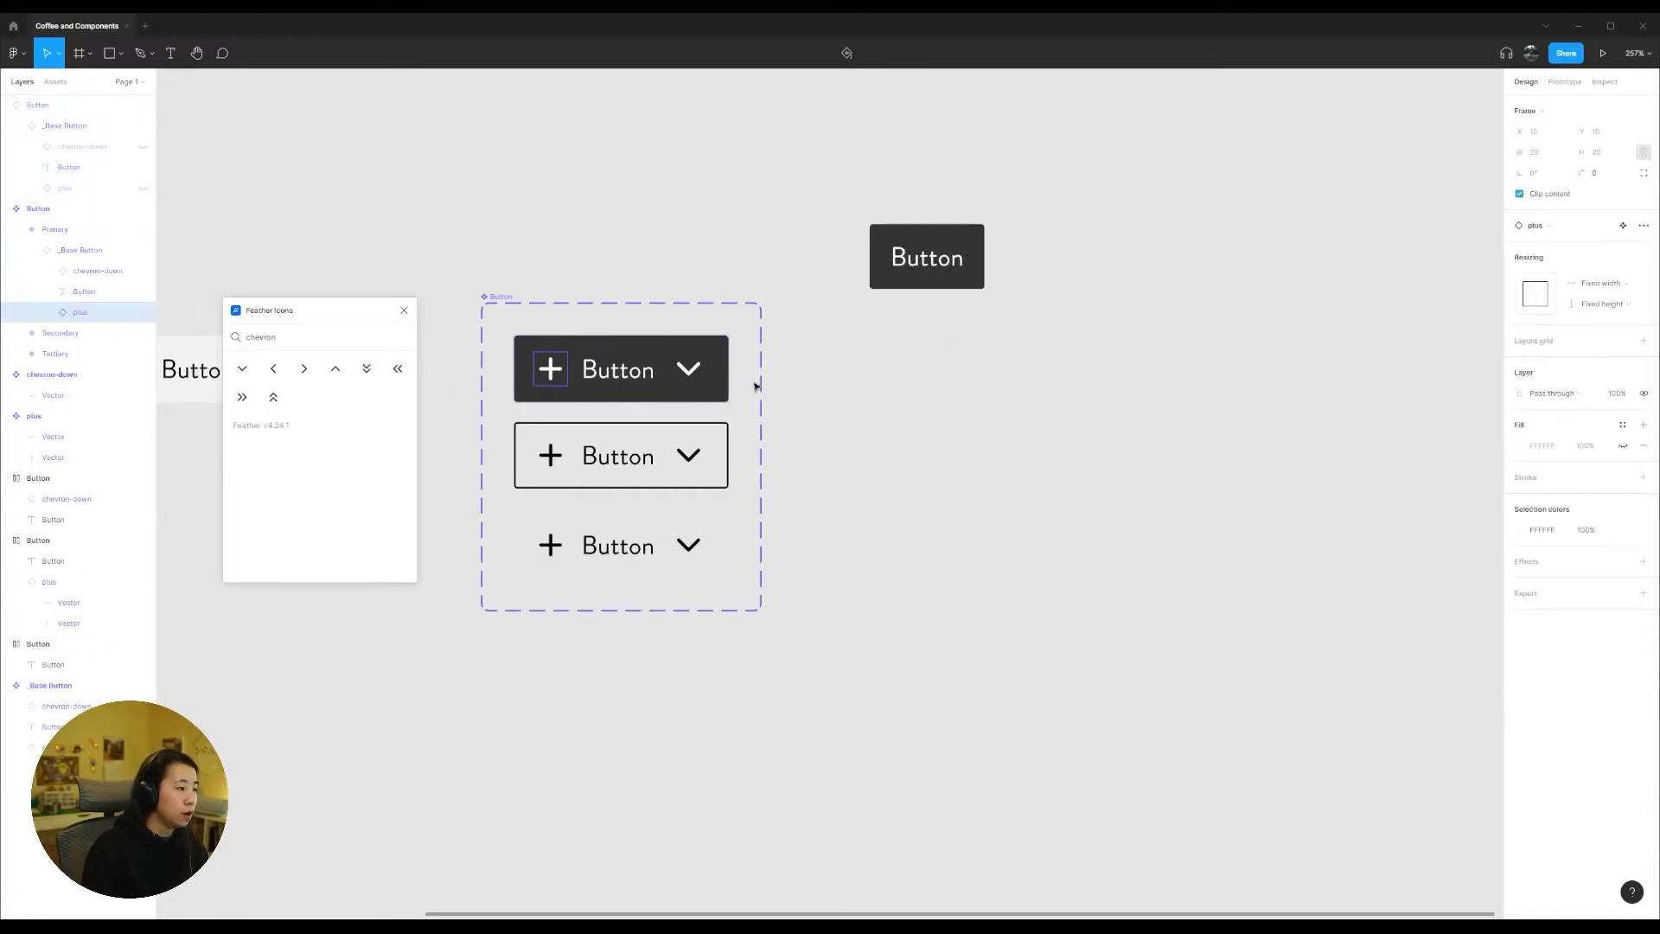
shift+click(688, 368)
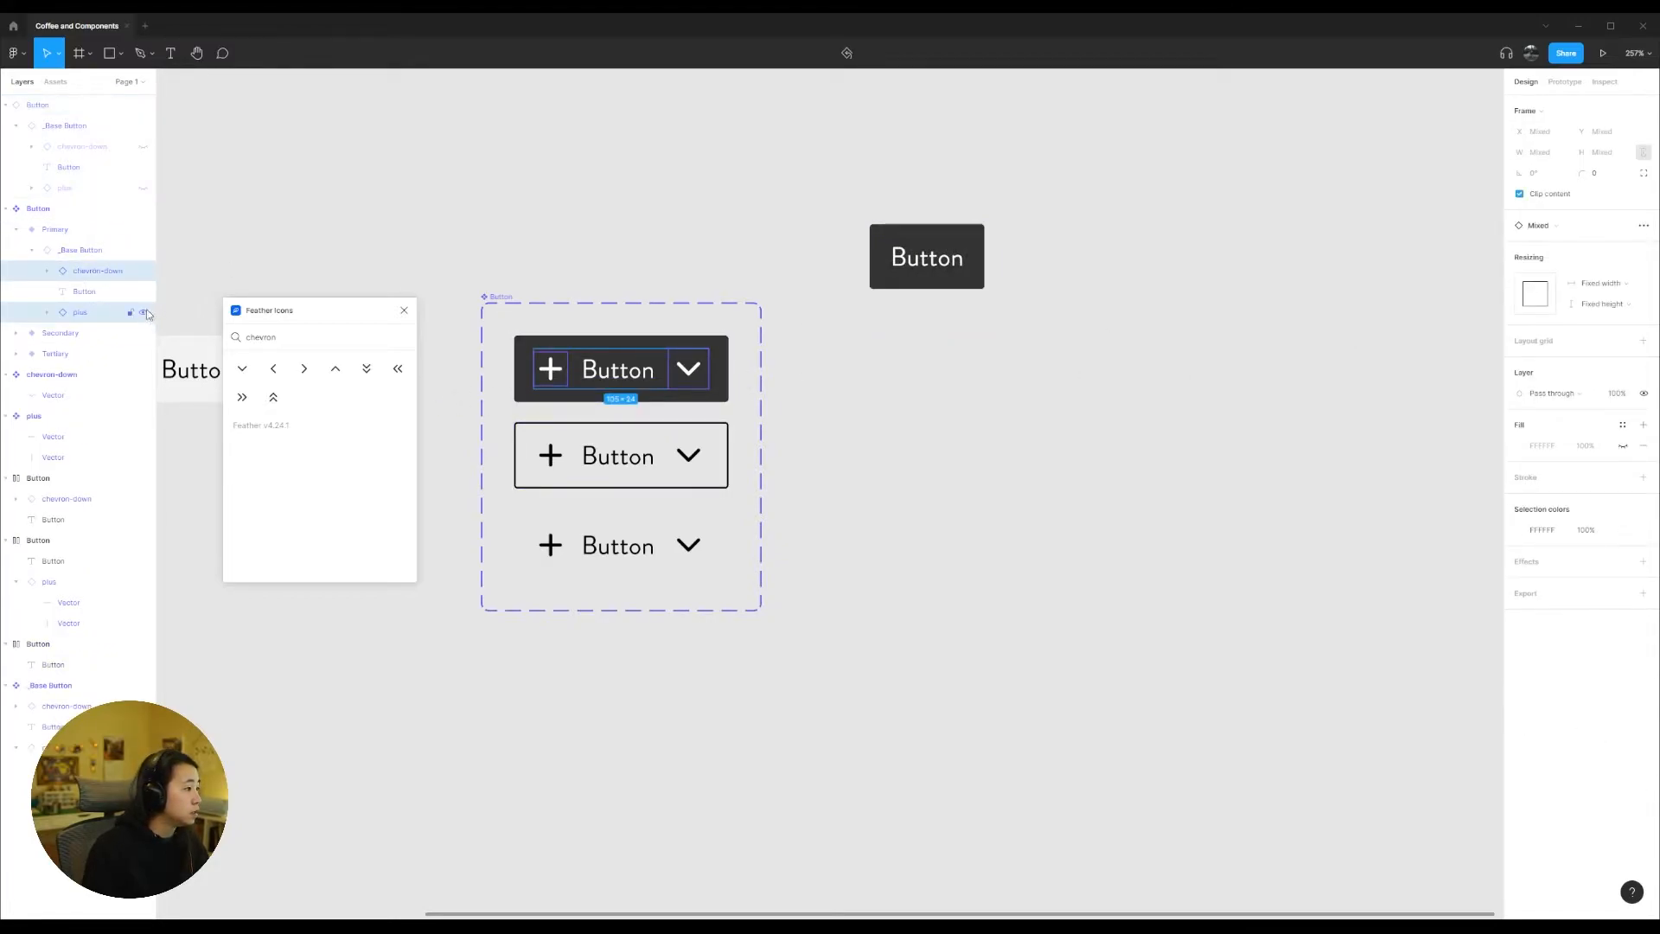
key(ctrl+shift+h)
key(Escape)
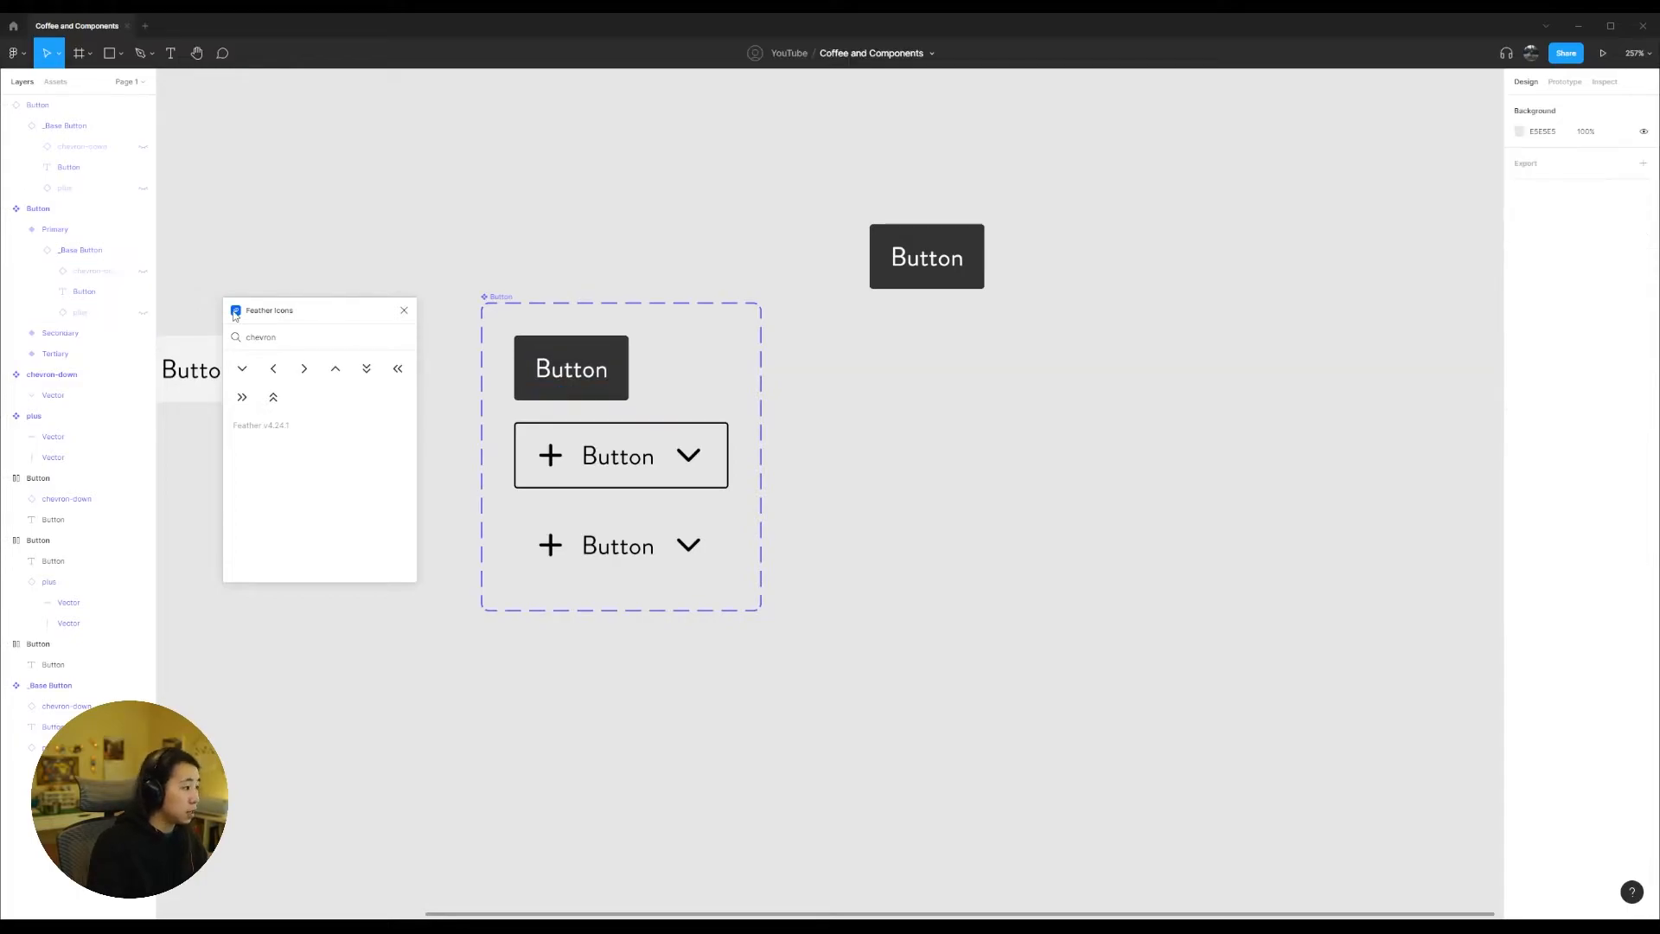
click(22, 253)
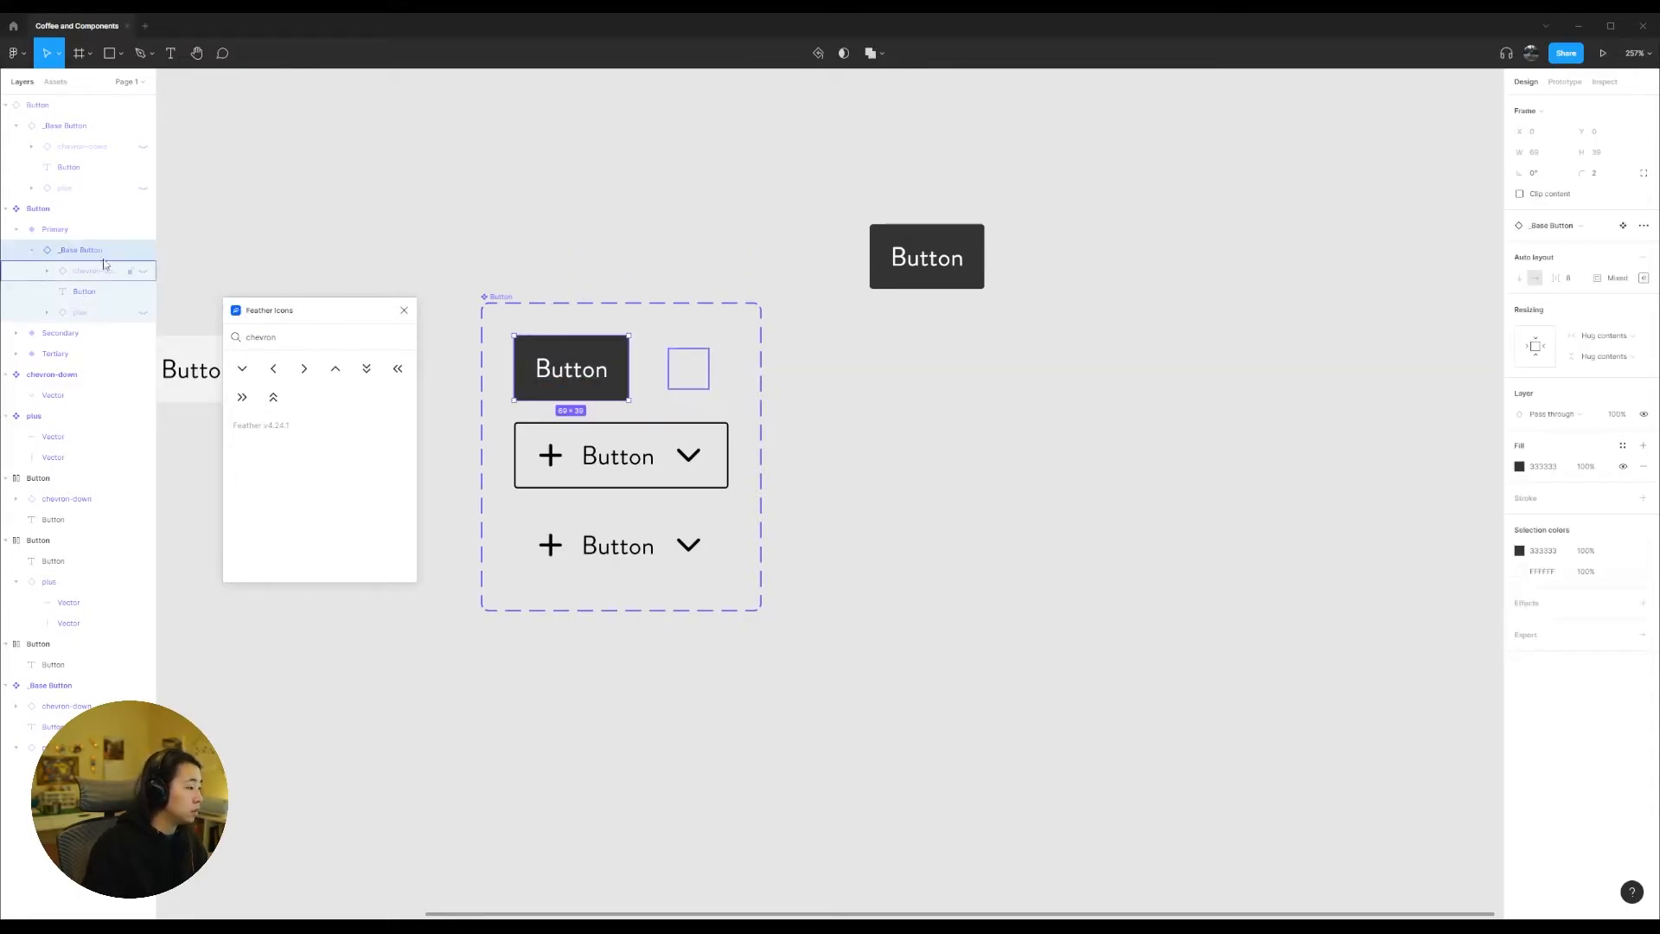
click(28, 252)
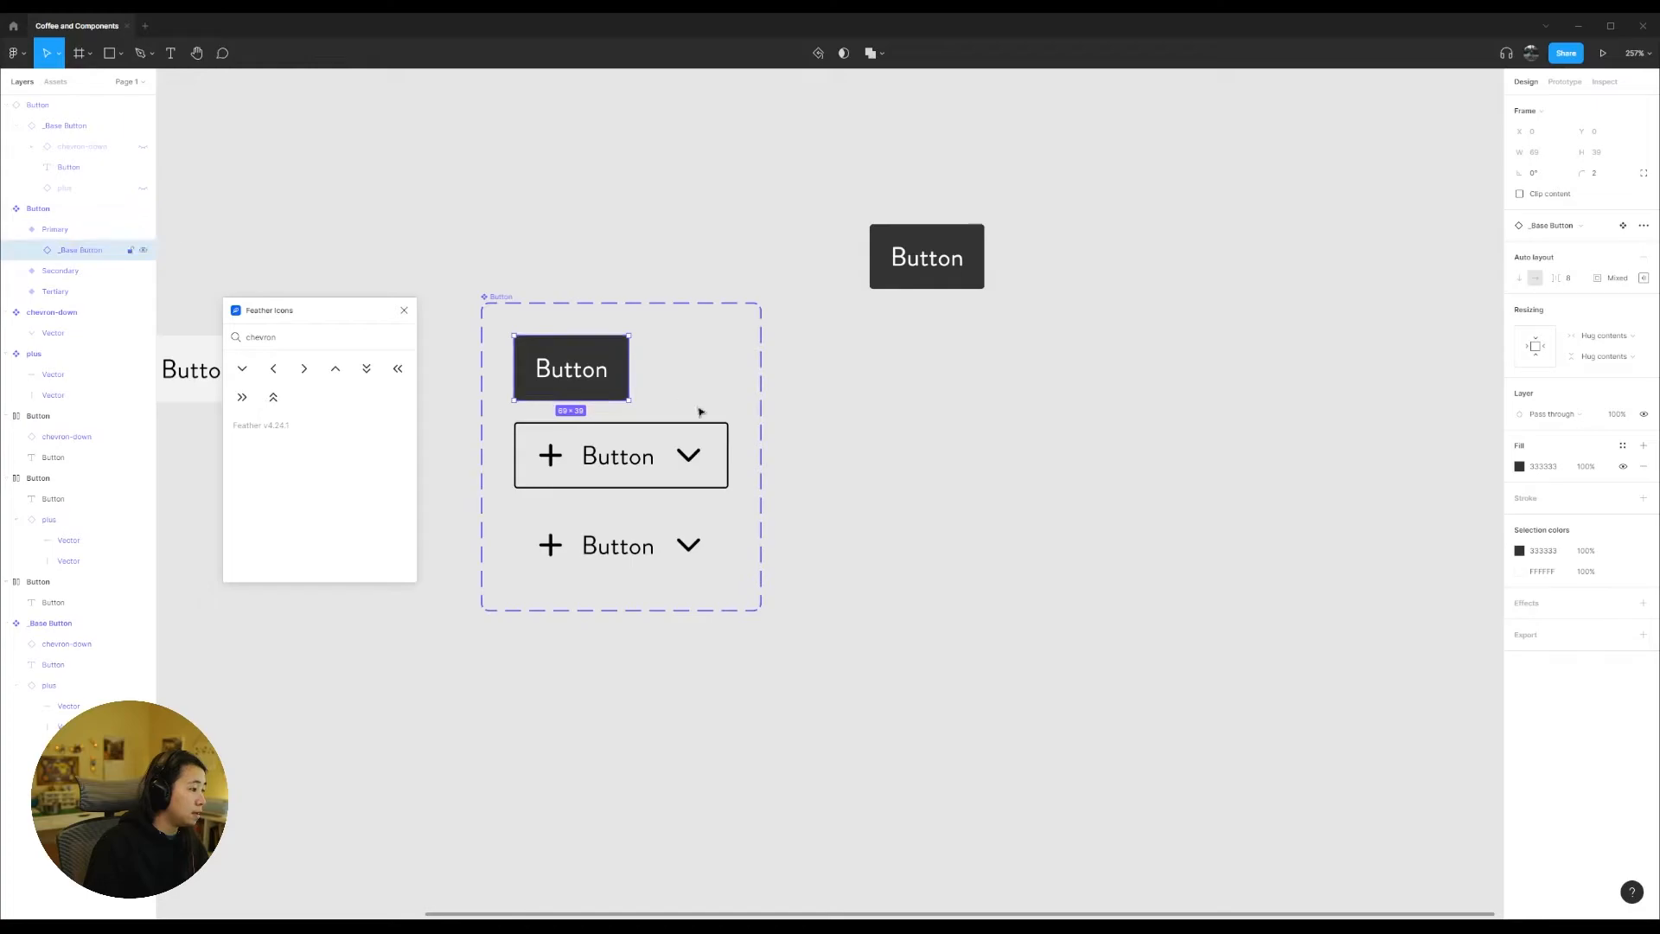
Step: Hide the plus and chevron-down icons in the Secondary variant
click(537, 461)
double_click(537, 460)
click(82, 250)
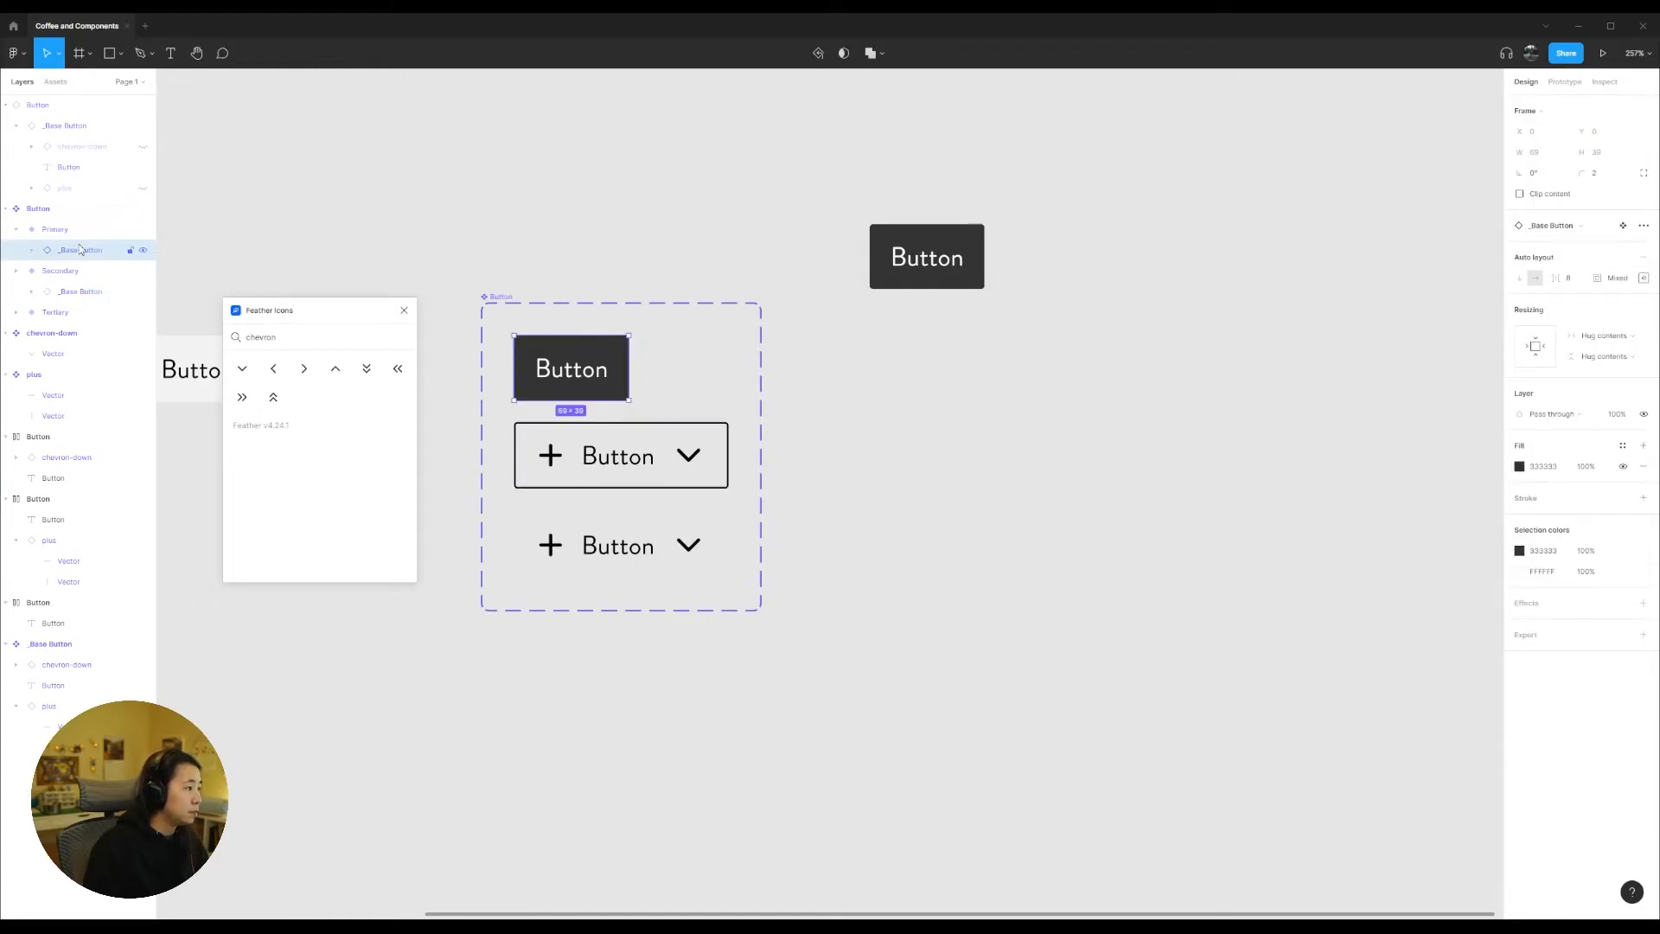
click(550, 460)
double_click(550, 461)
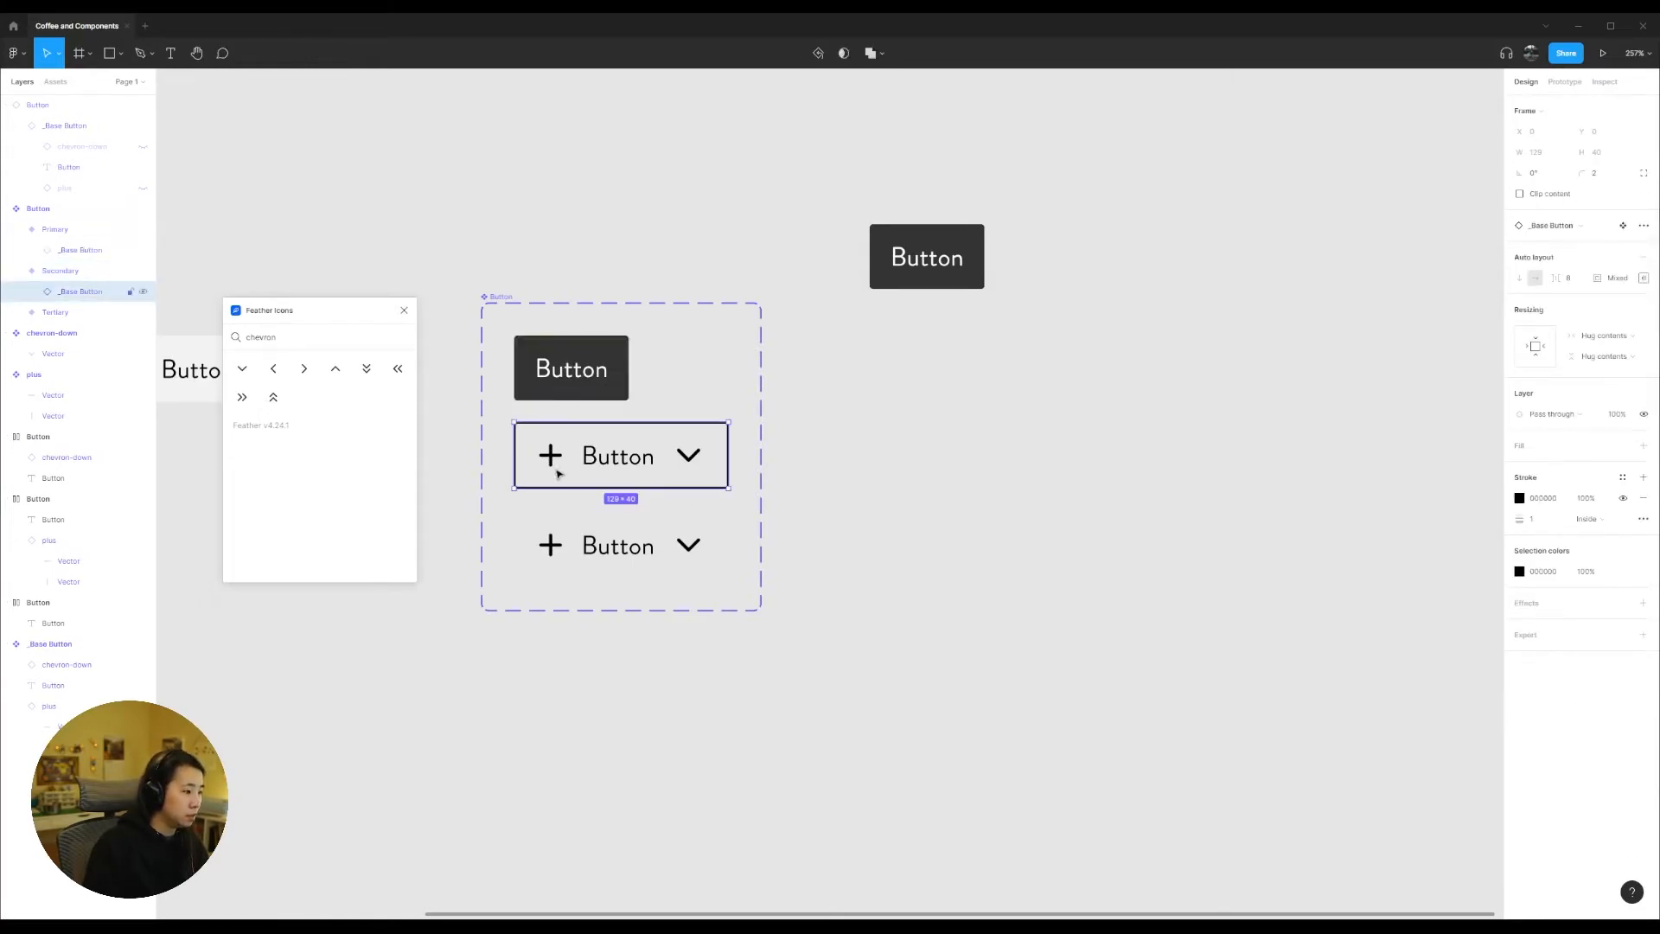
double_click(552, 458)
shift+click(694, 461)
key(Delete)
Step: Hide the plus and chevron-down icons in the Tertiary variant
double_click(553, 543)
double_click(551, 543)
shift+click(689, 544)
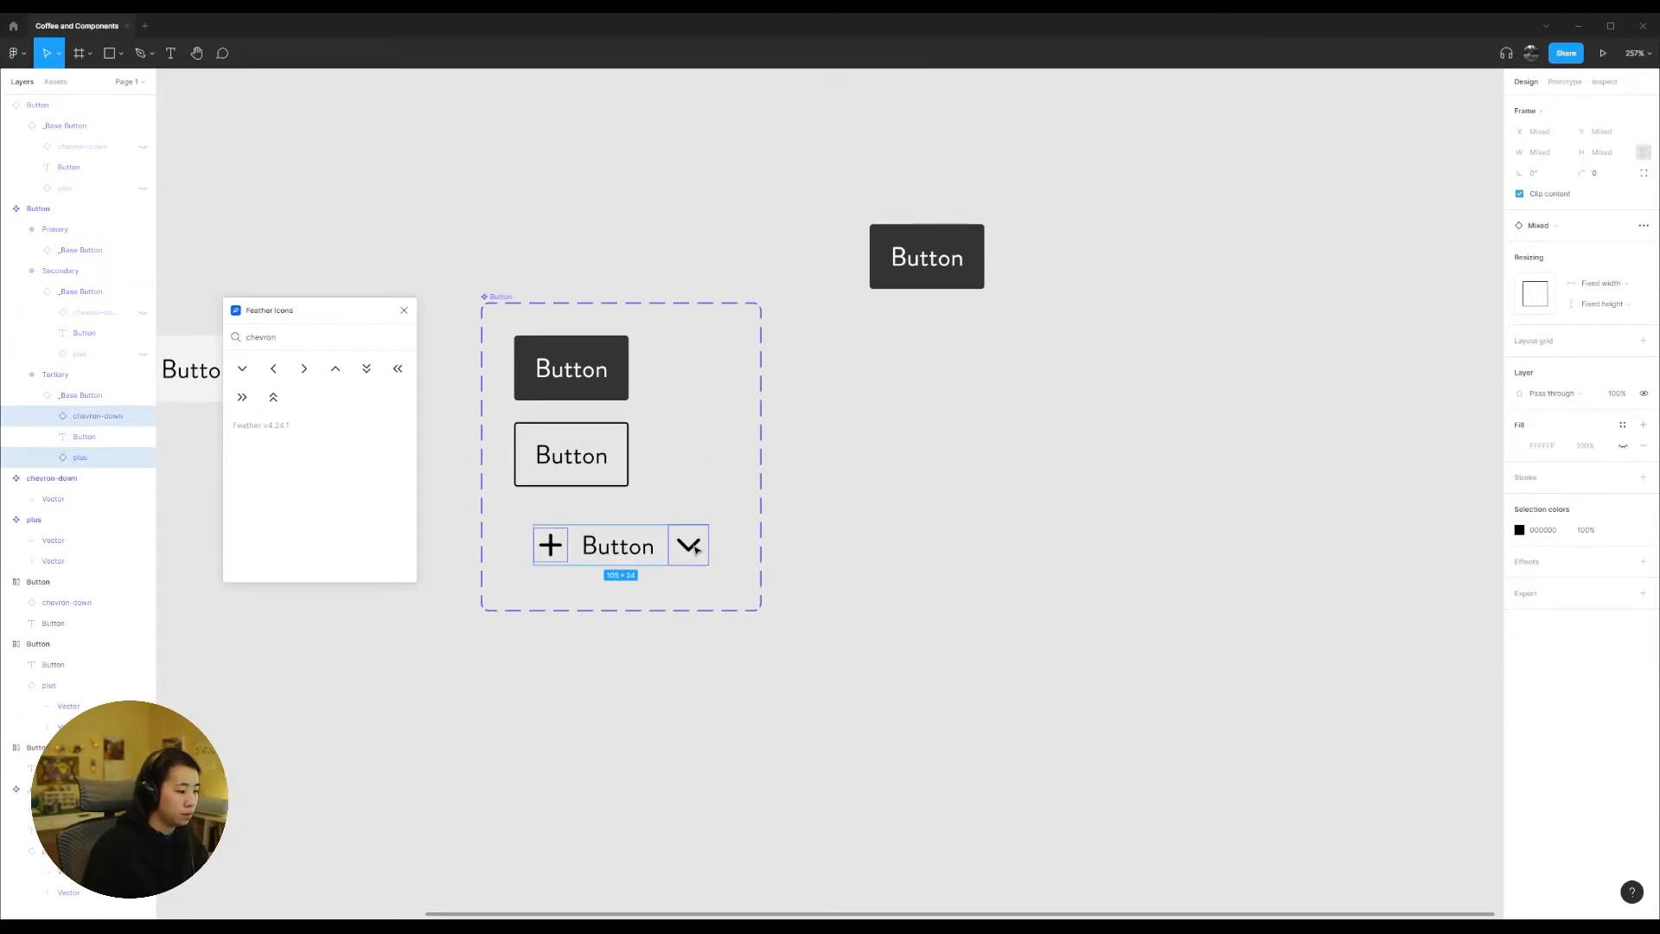
key(Delete)
Step: Change the label text of the three variants to "Primary", "Secondary" and "Tertiary" respectively
double_click(566, 372)
double_click(566, 371)
text(Primary)
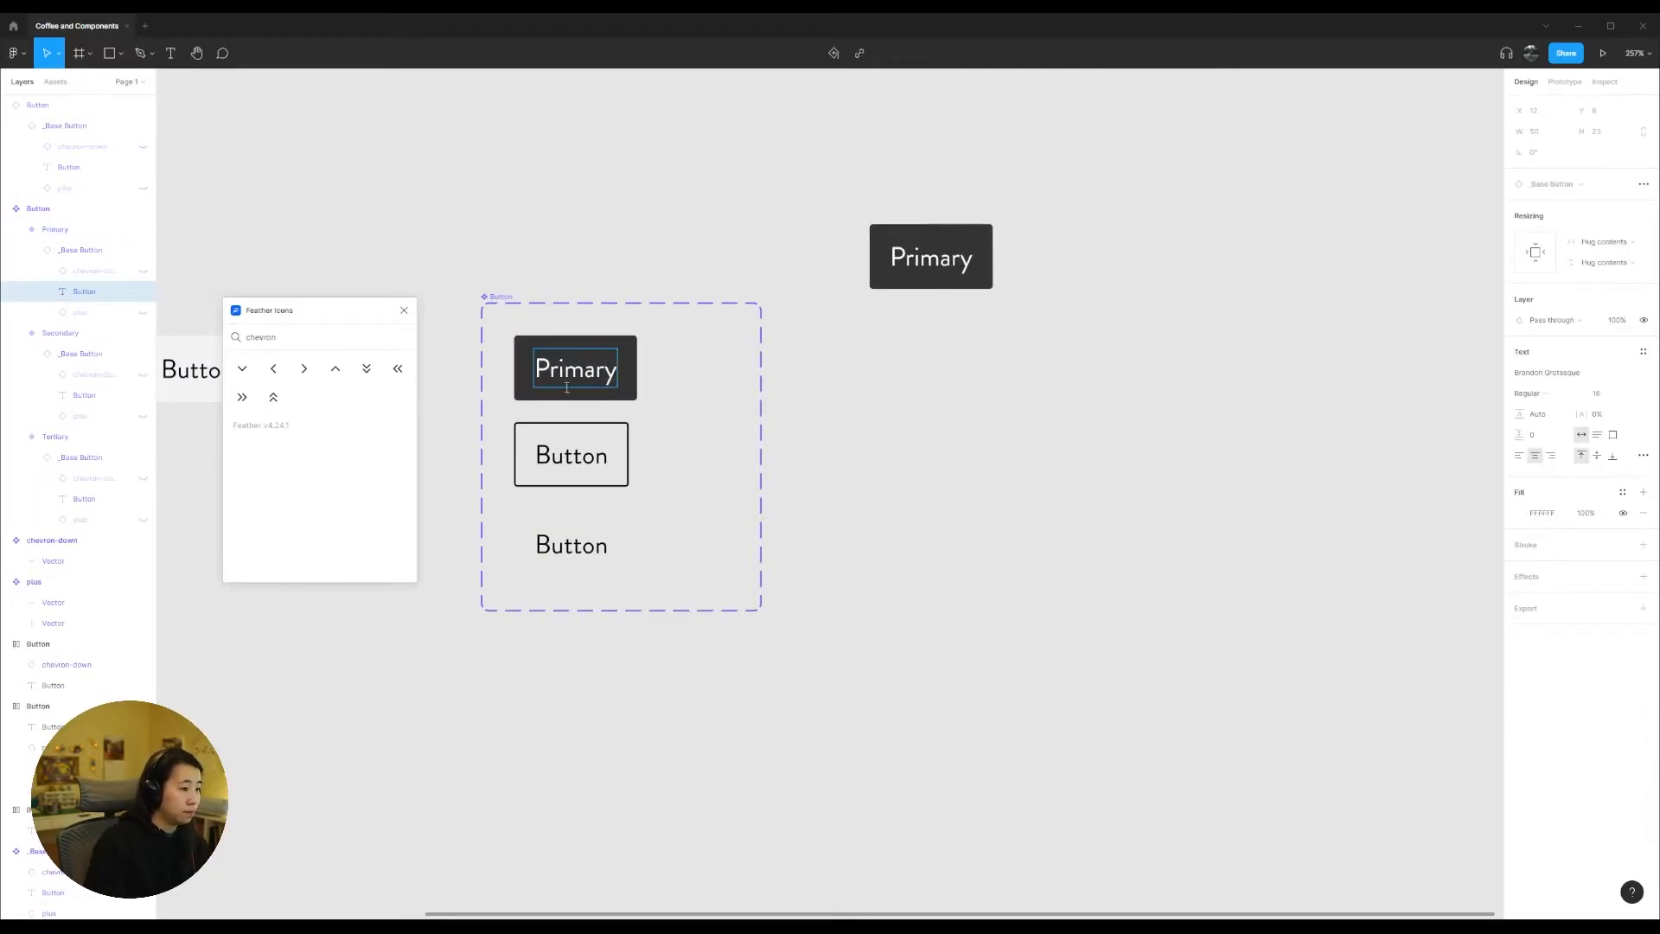
click(569, 456)
double_click(569, 455)
text(Secondary)
key(Escape)
double_click(572, 532)
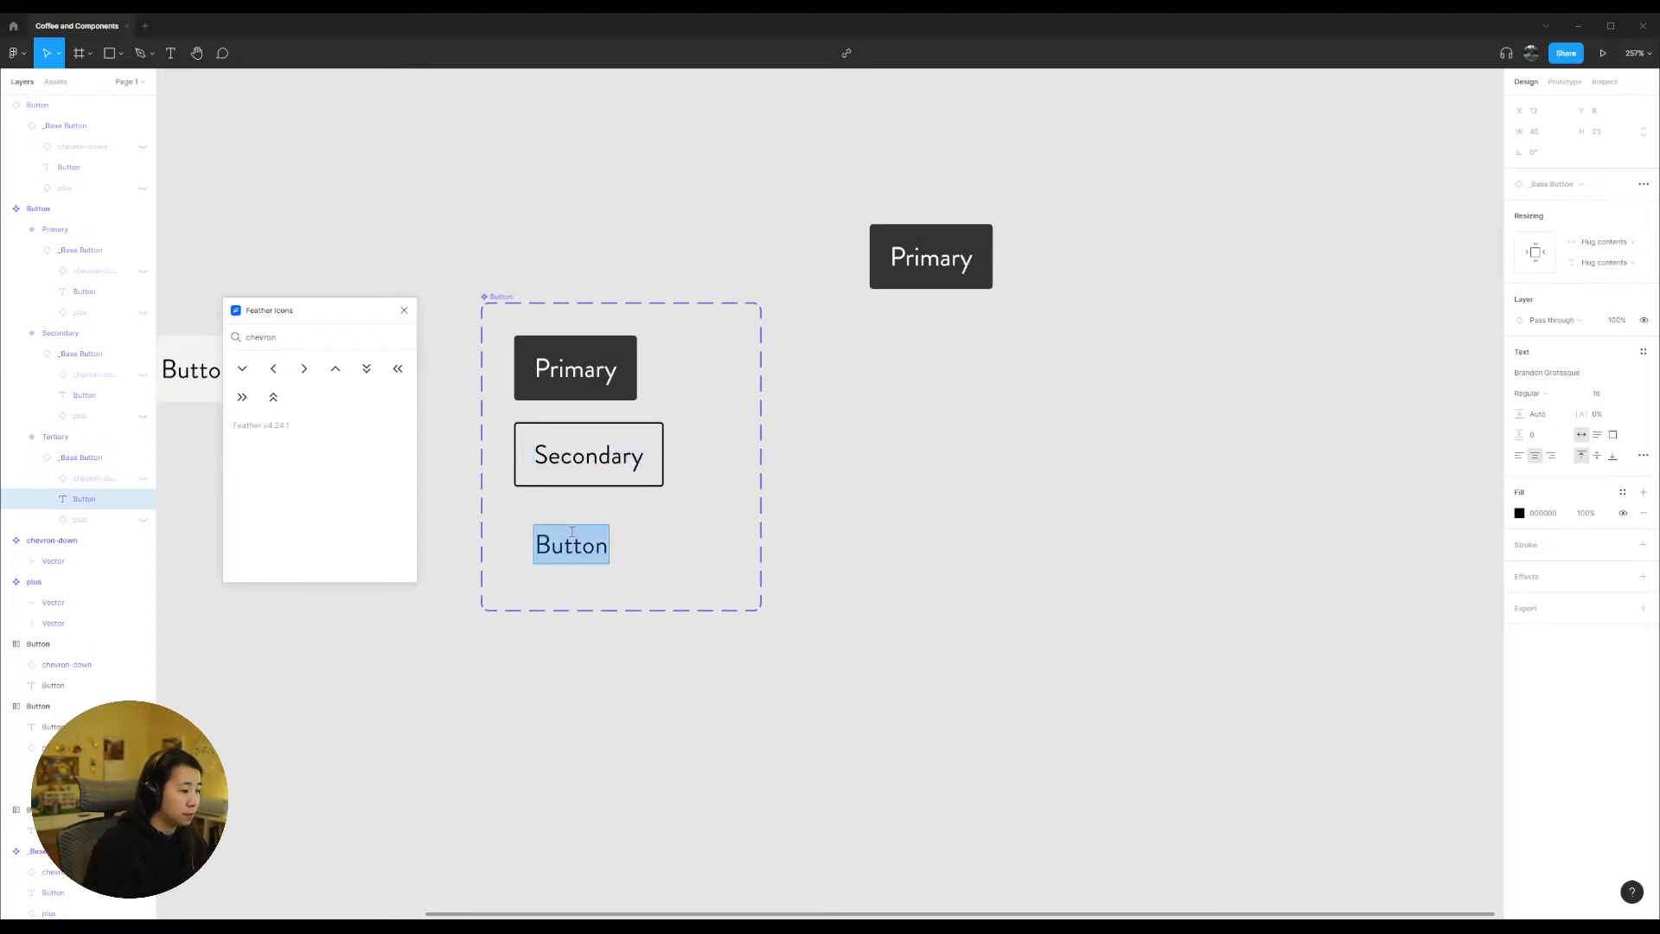
text(Tertiary)
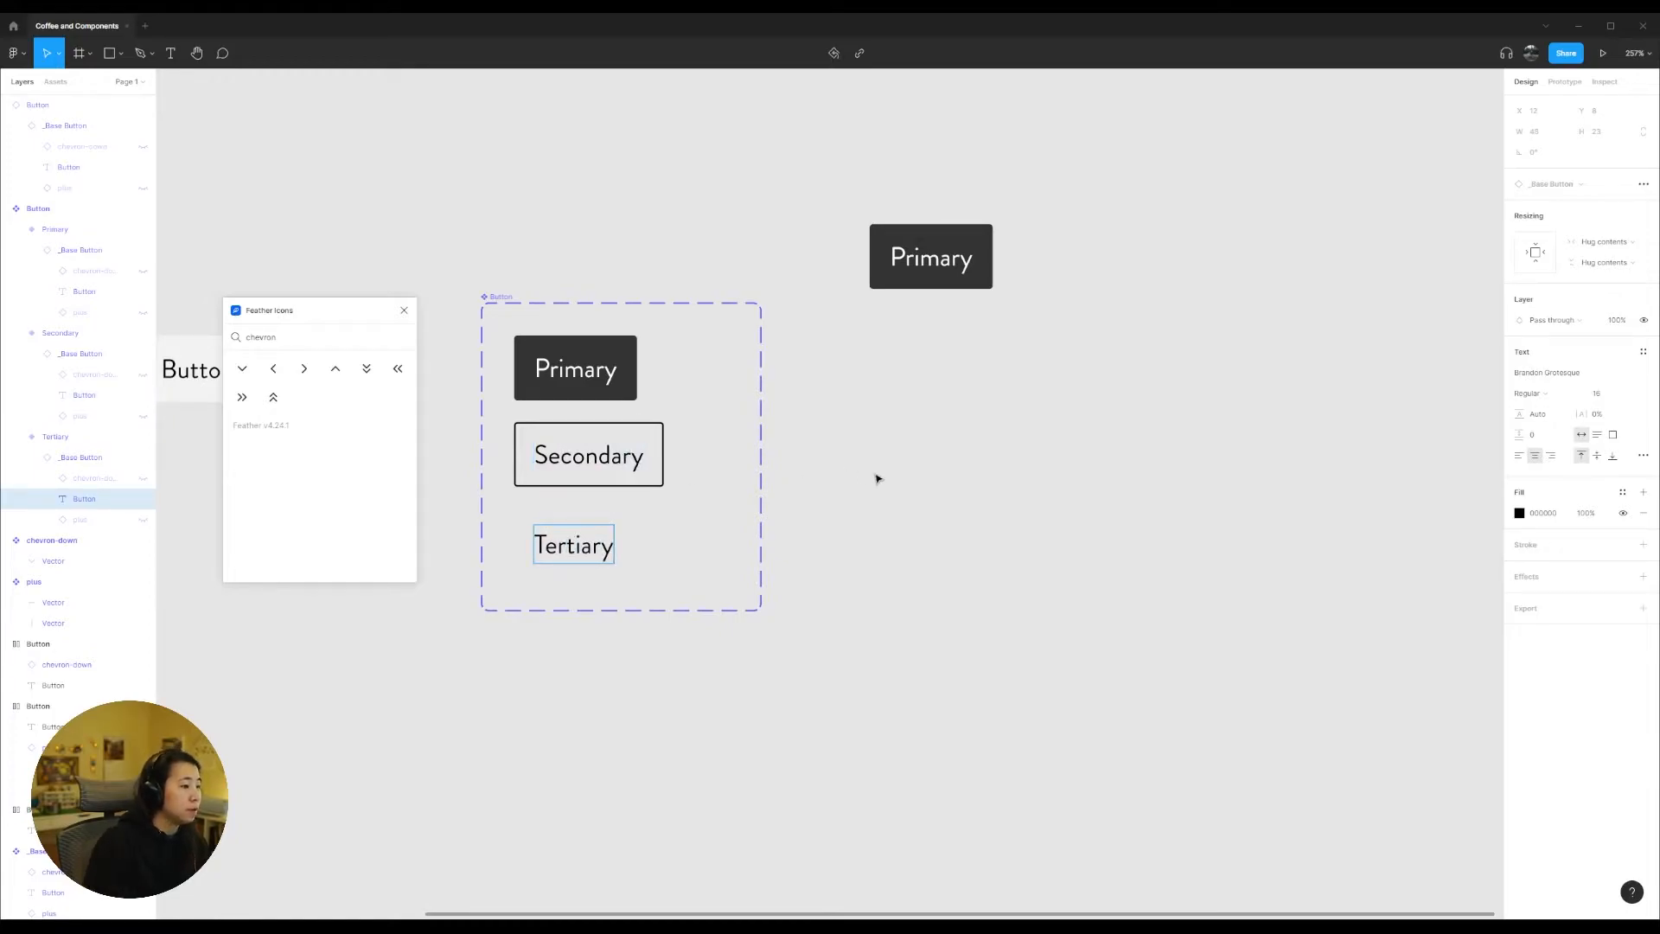
click(897, 479)
Step: Widen the Button component set frame to make room for a second column of variants
click(601, 528)
shift+click(601, 456)
shift+click(602, 377)
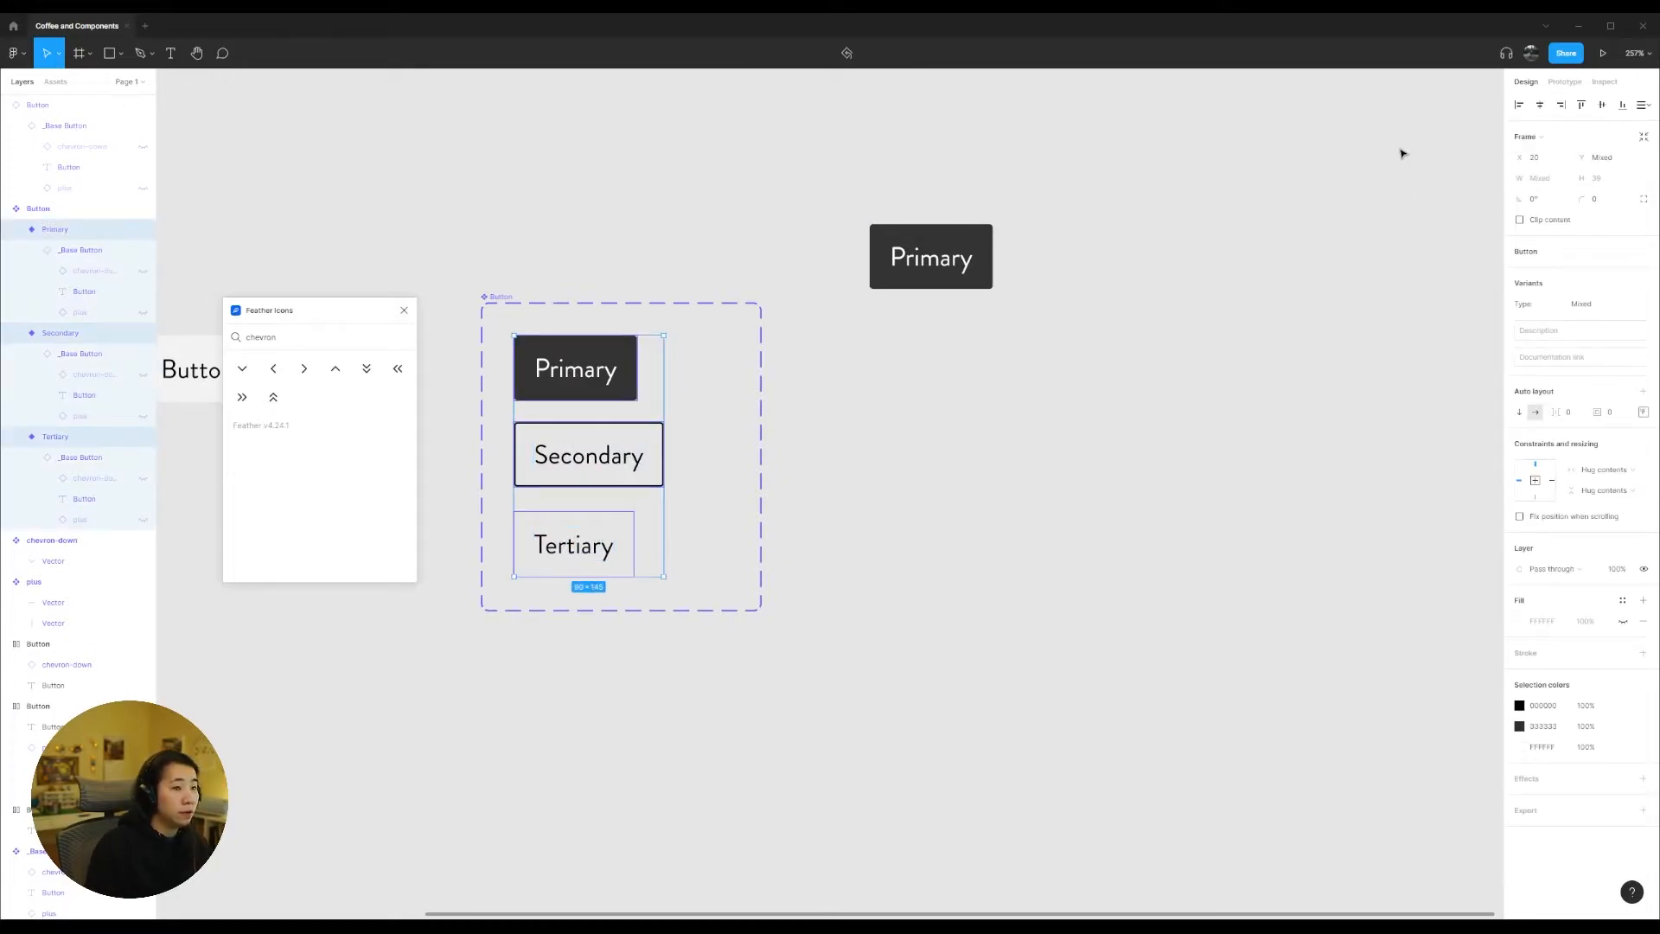
click(867, 501)
click(500, 298)
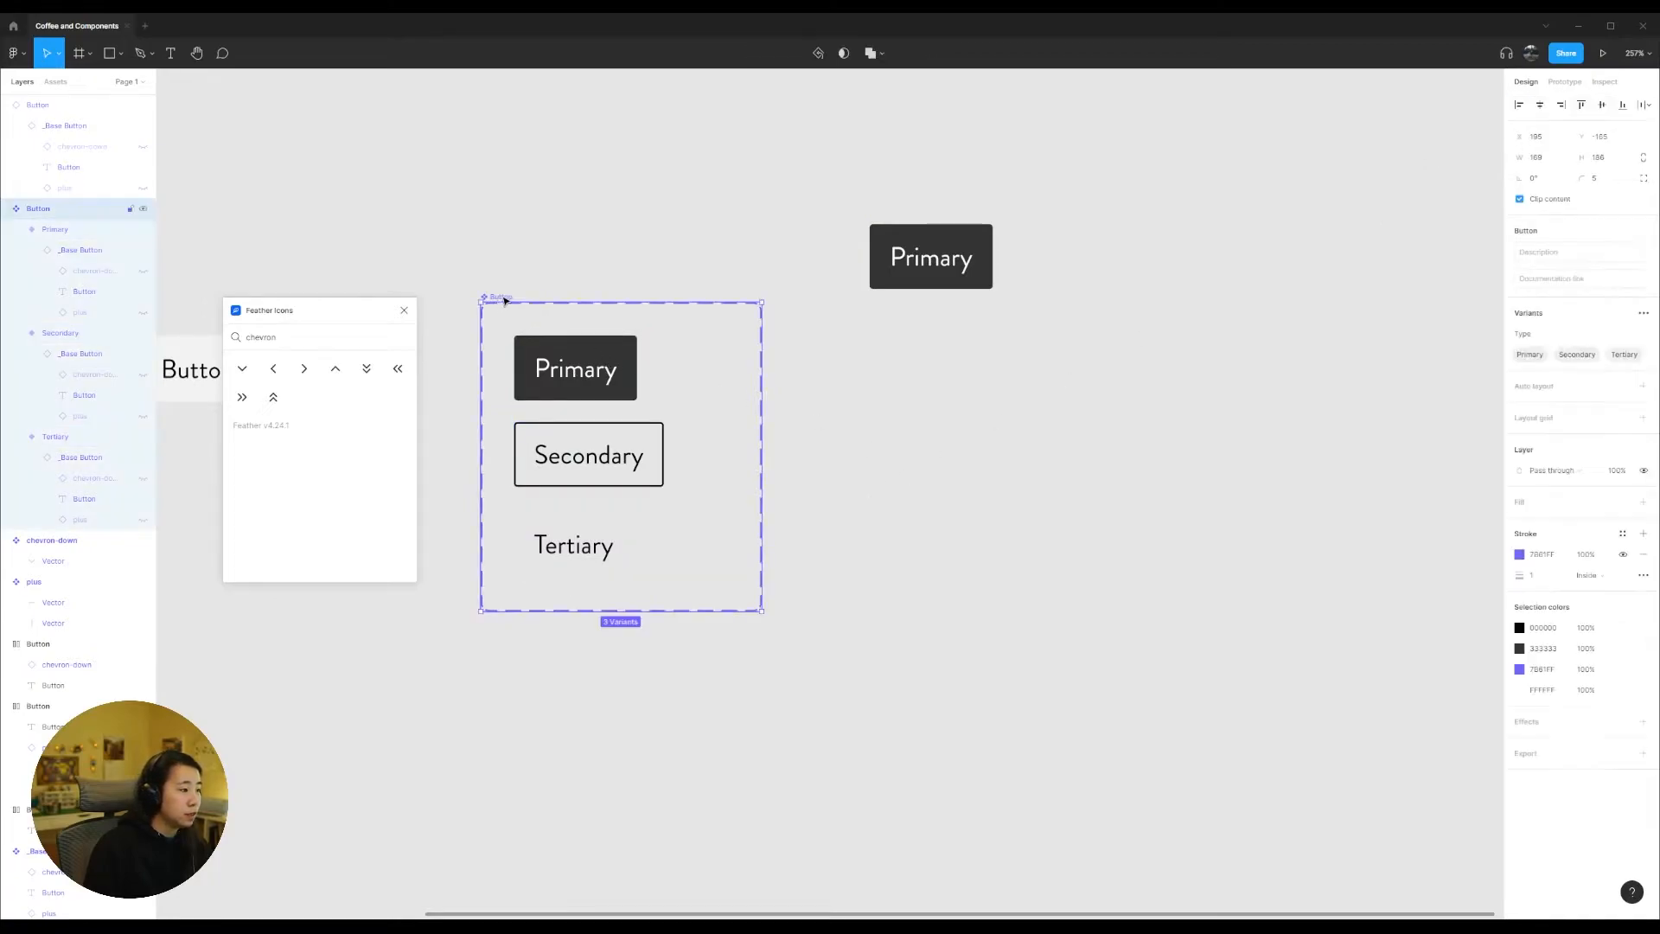
drag(761, 413, 985, 417)
click(1245, 423)
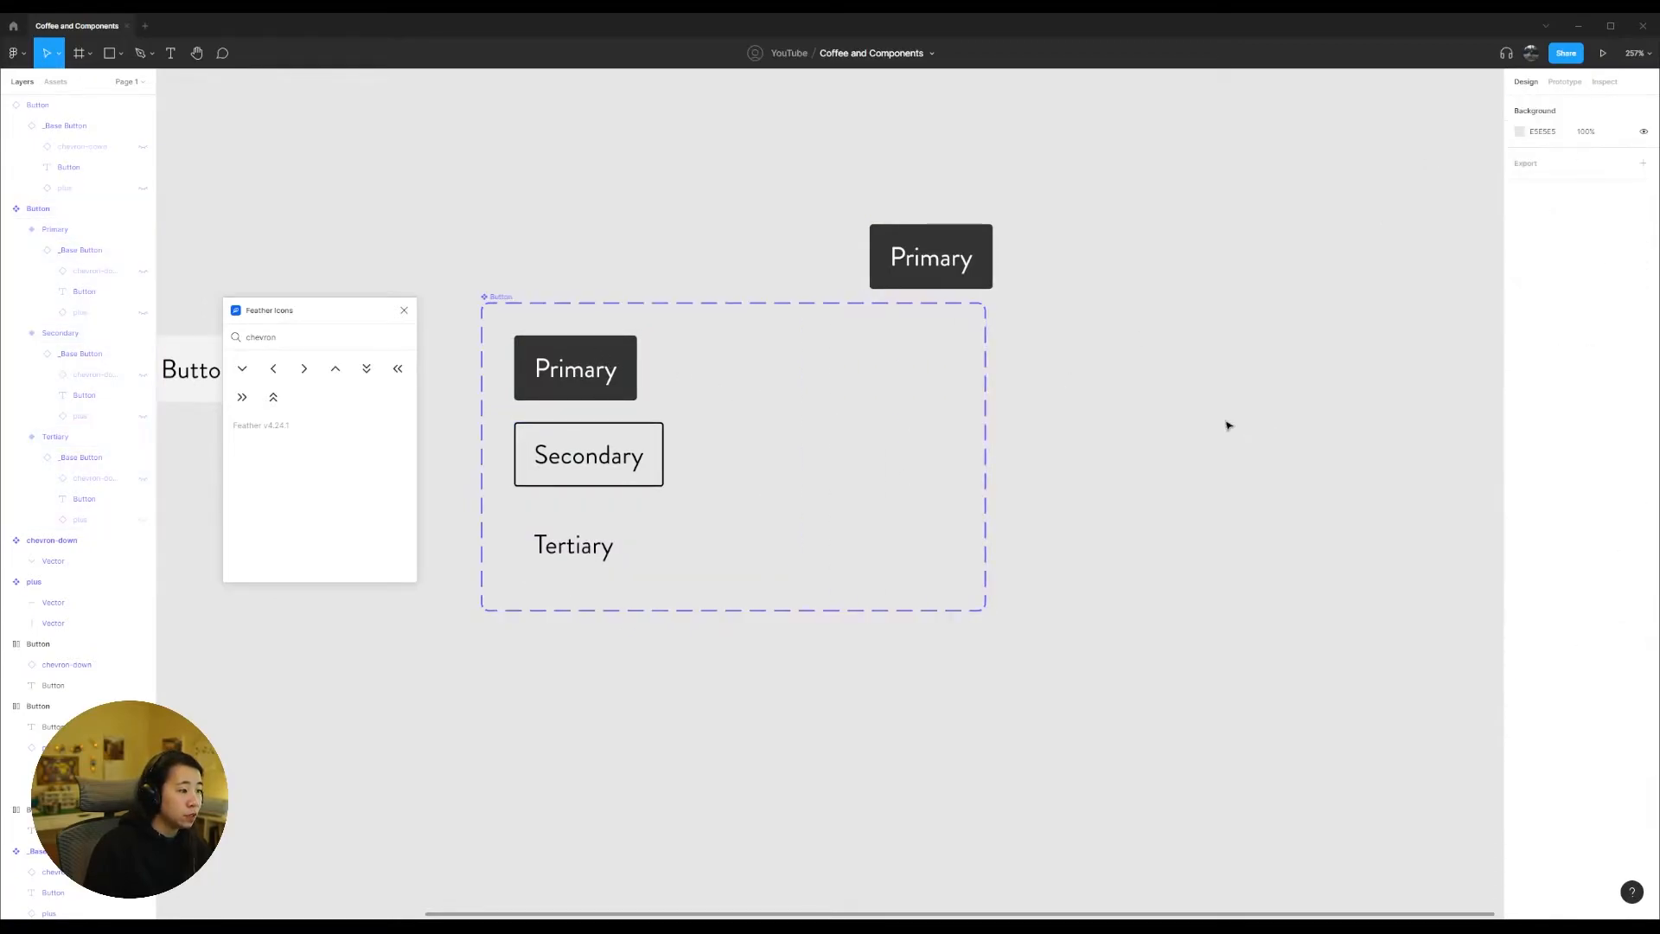
Step: Duplicate the Primary variant beside the original and rename the copy "Type=Primary, State=Hover"
click(551, 357)
drag(588, 363, 749, 364)
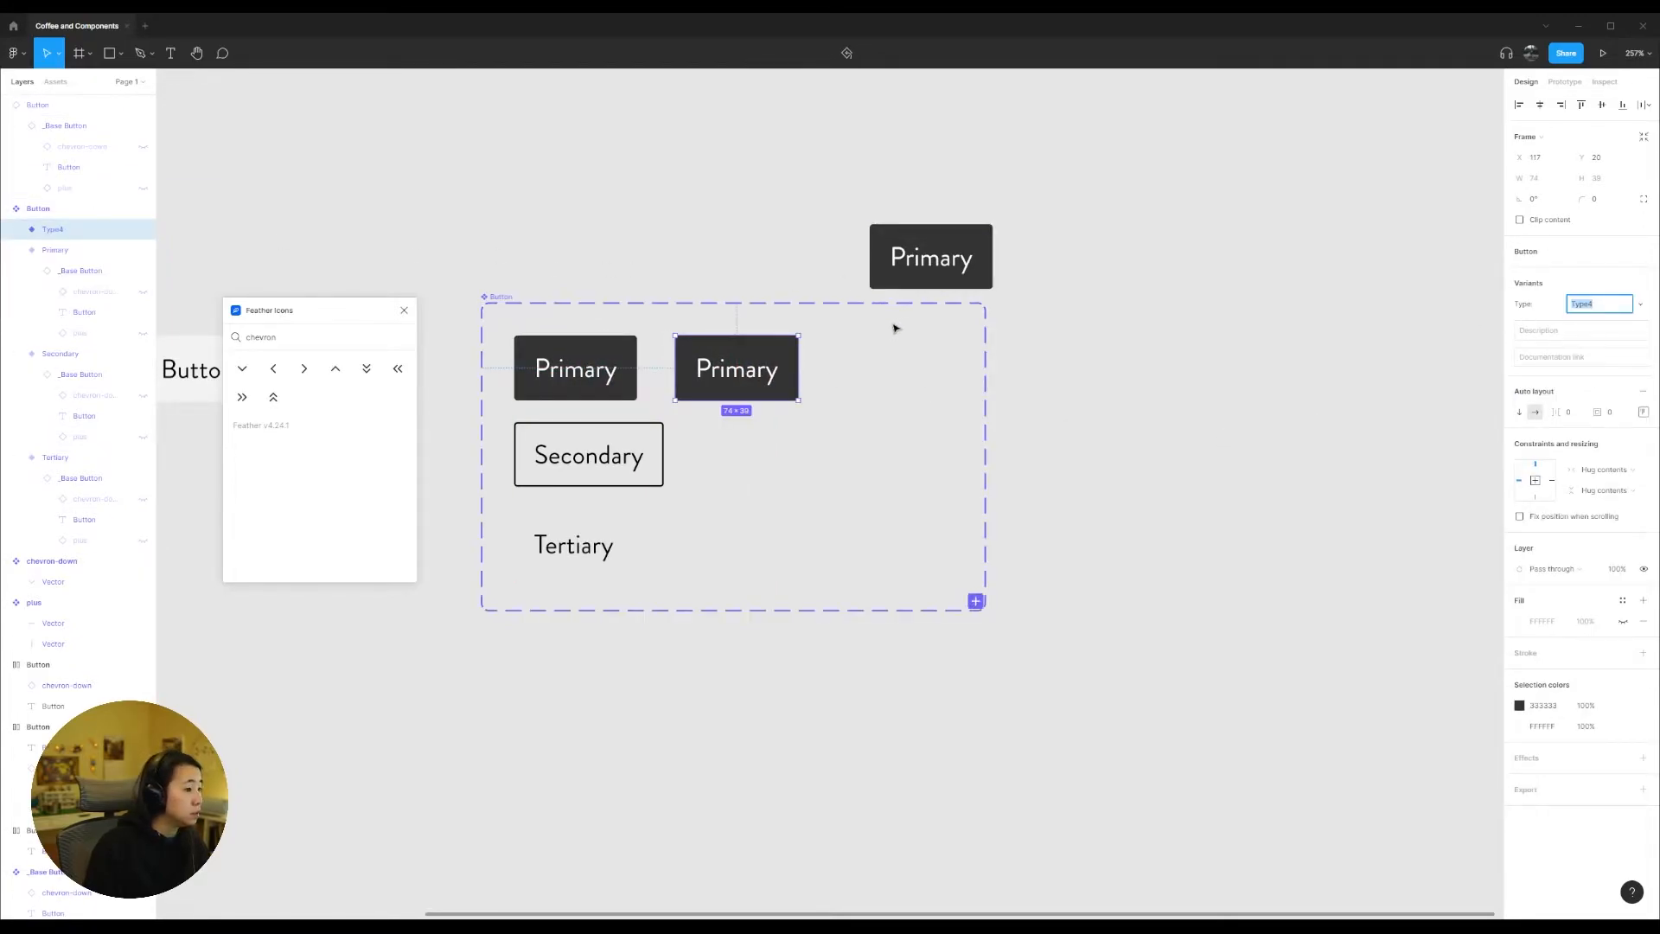
double_click(65, 229)
click(98, 235)
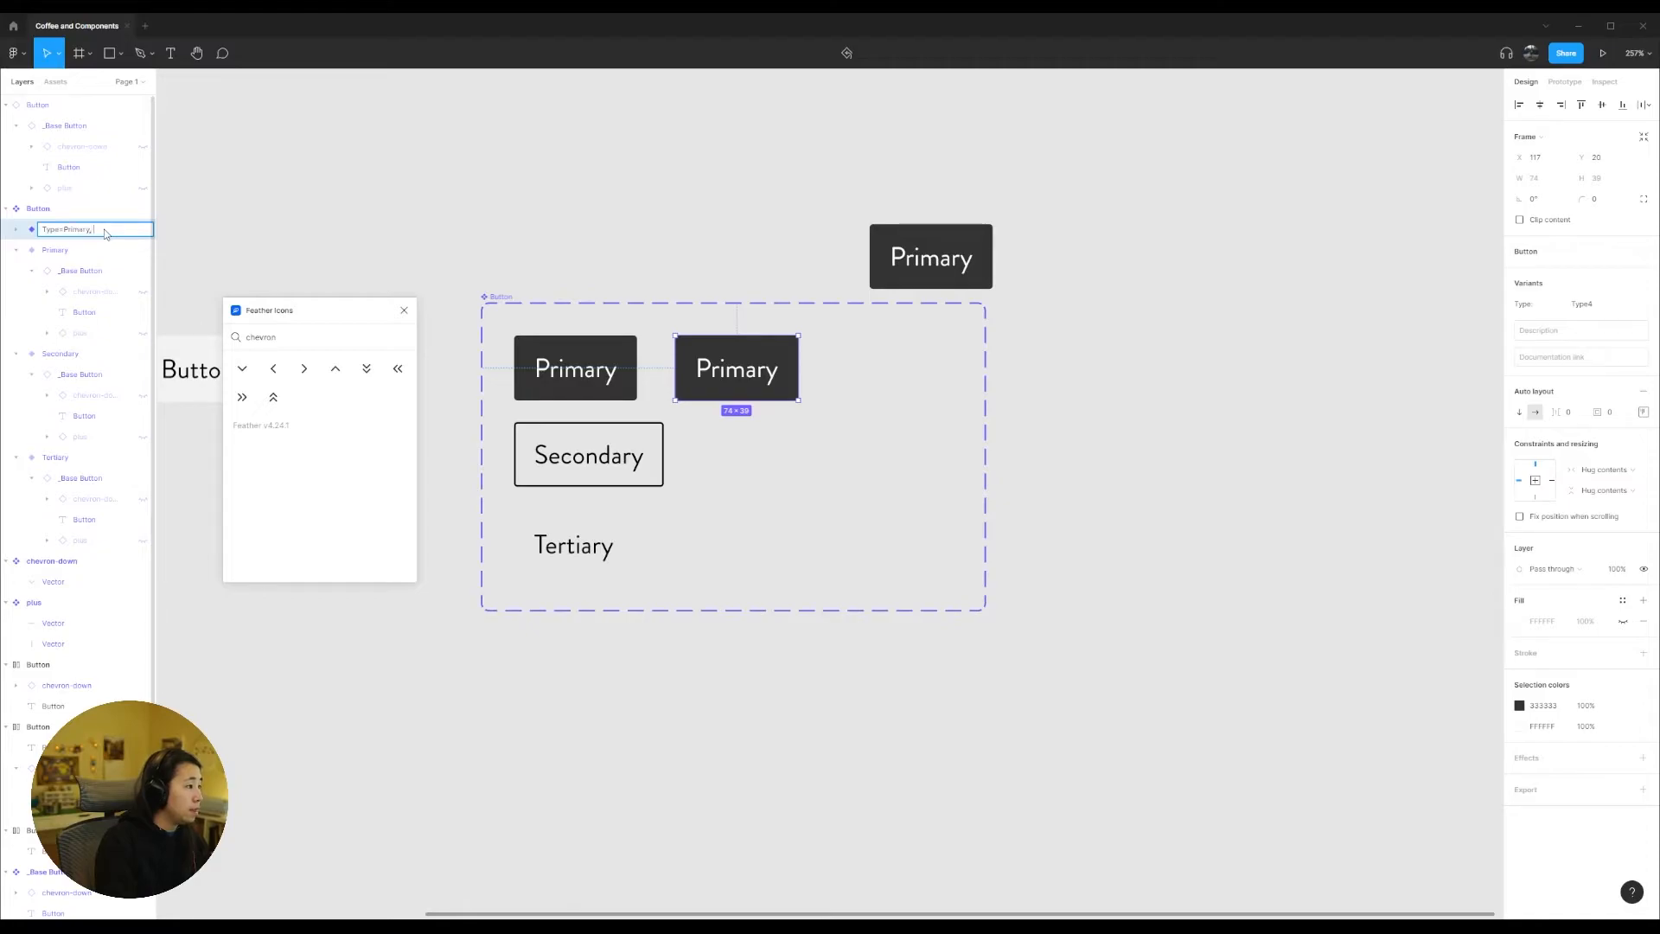
text(Primary, State=Hover)
key(Return)
Step: Change the white-labelled Primary hover variant's dark grey background colour to near-black
click(1520, 726)
drag(1351, 721, 1352, 743)
click(1129, 702)
Step: Duplicate the Secondary variant beside the original, then add a fill to its _Base Button and set the stroke colour to 333
drag(573, 468, 737, 470)
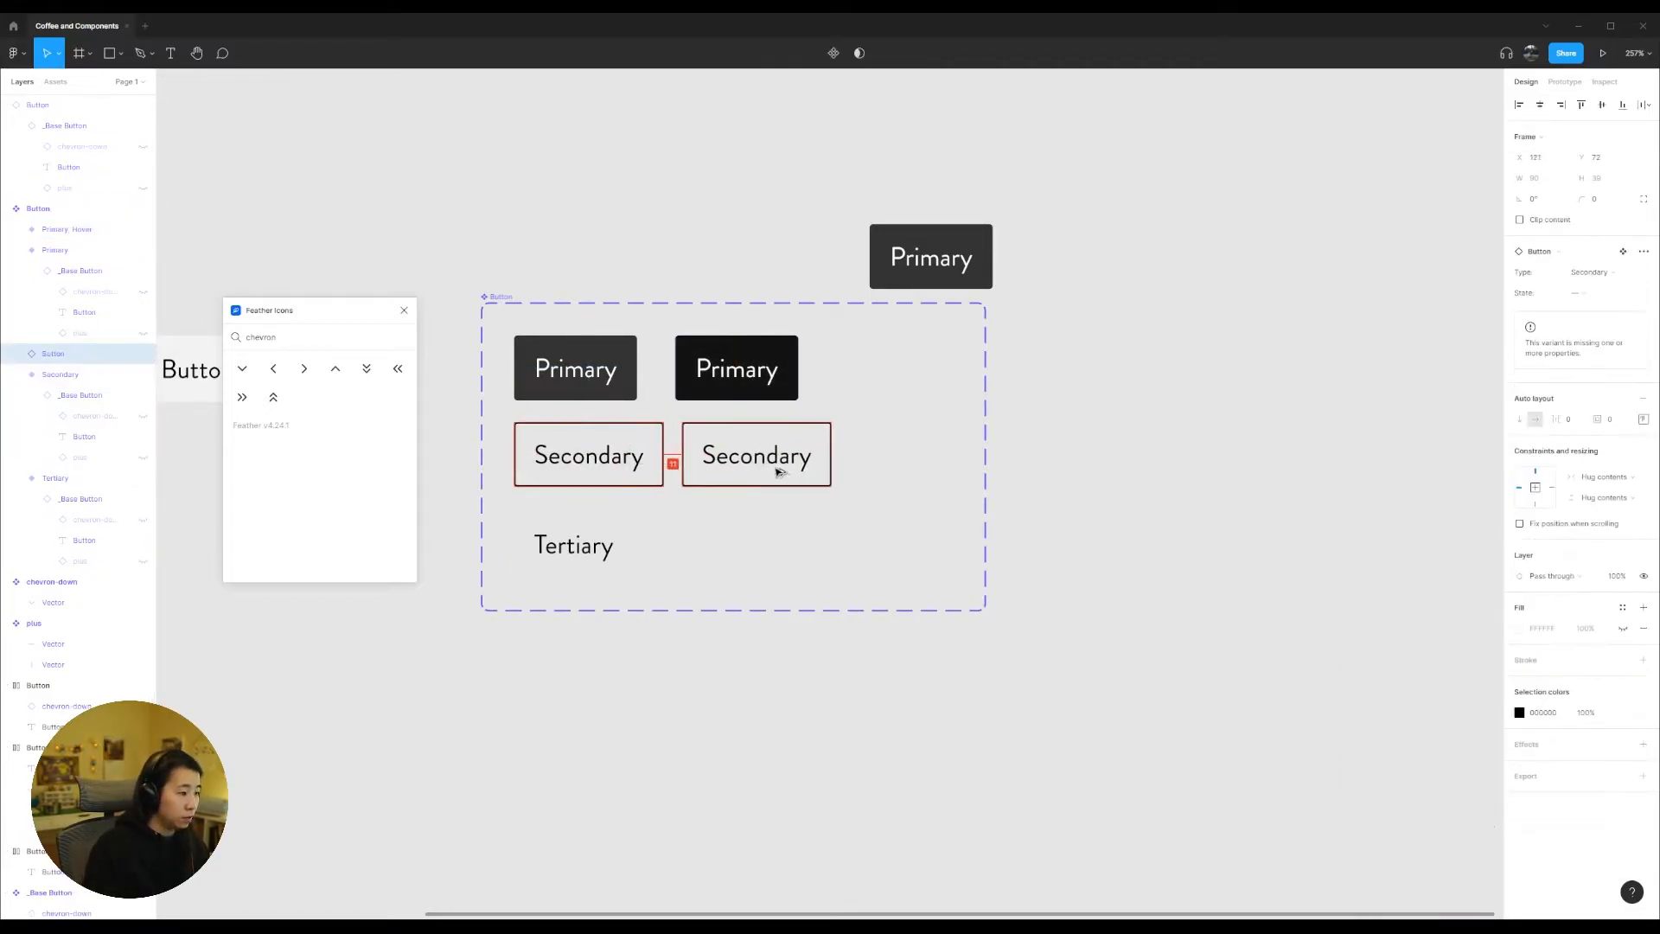
click(82, 381)
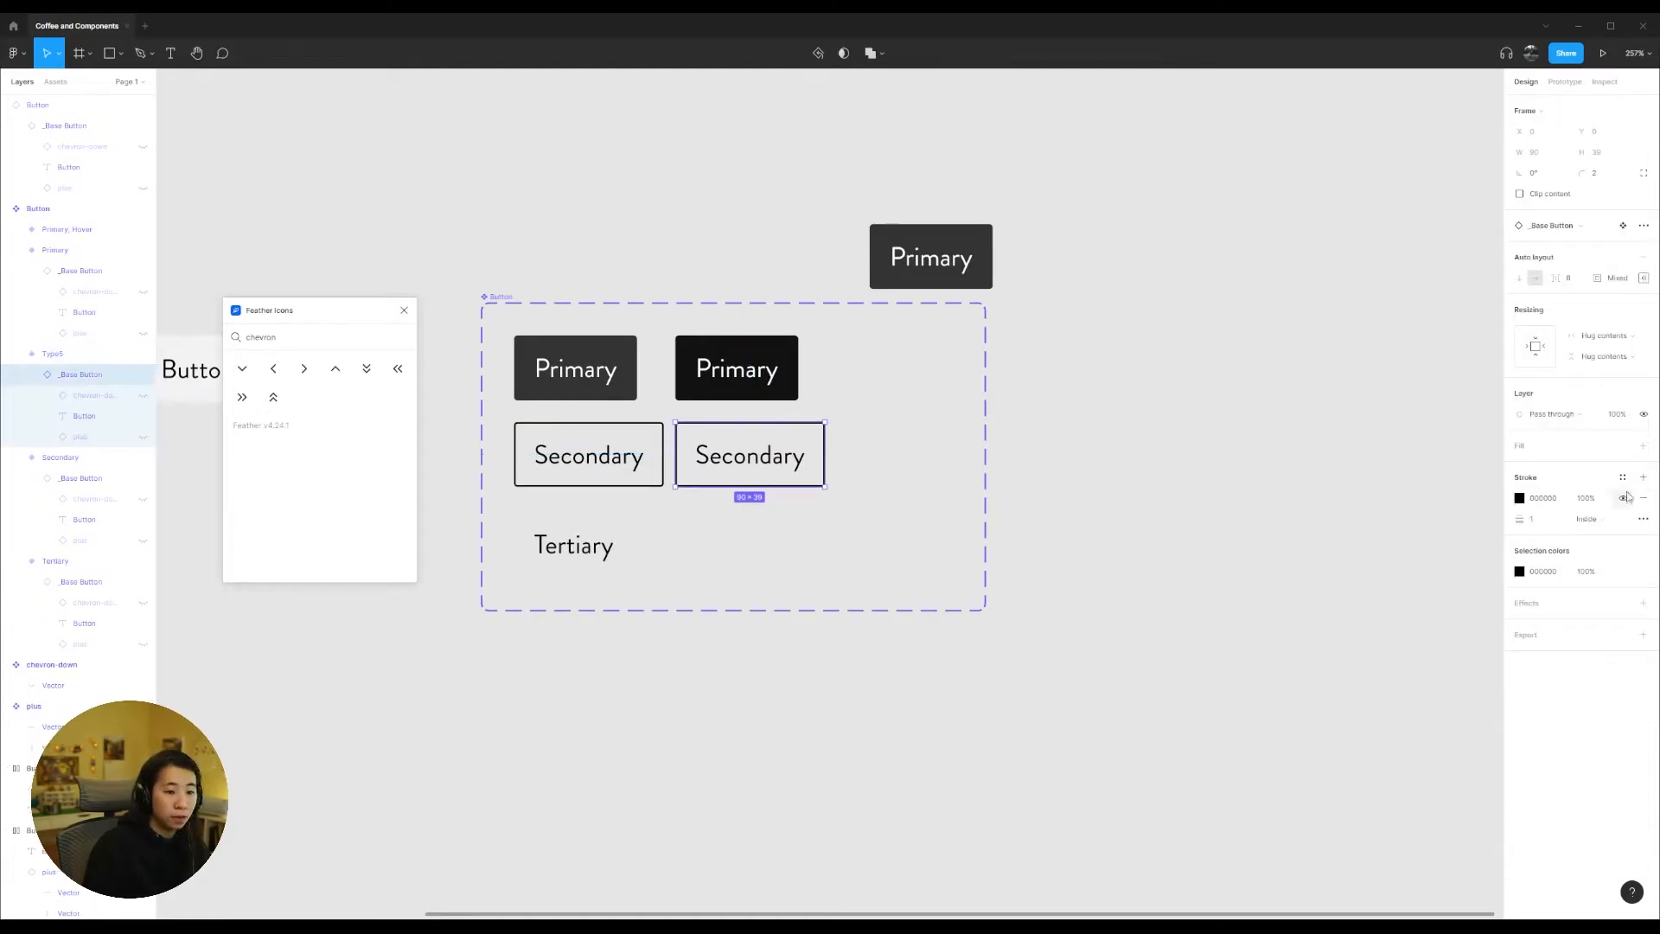
click(1643, 446)
click(1549, 523)
text(333)
key(Return)
click(1557, 599)
text(333)
key(Return)
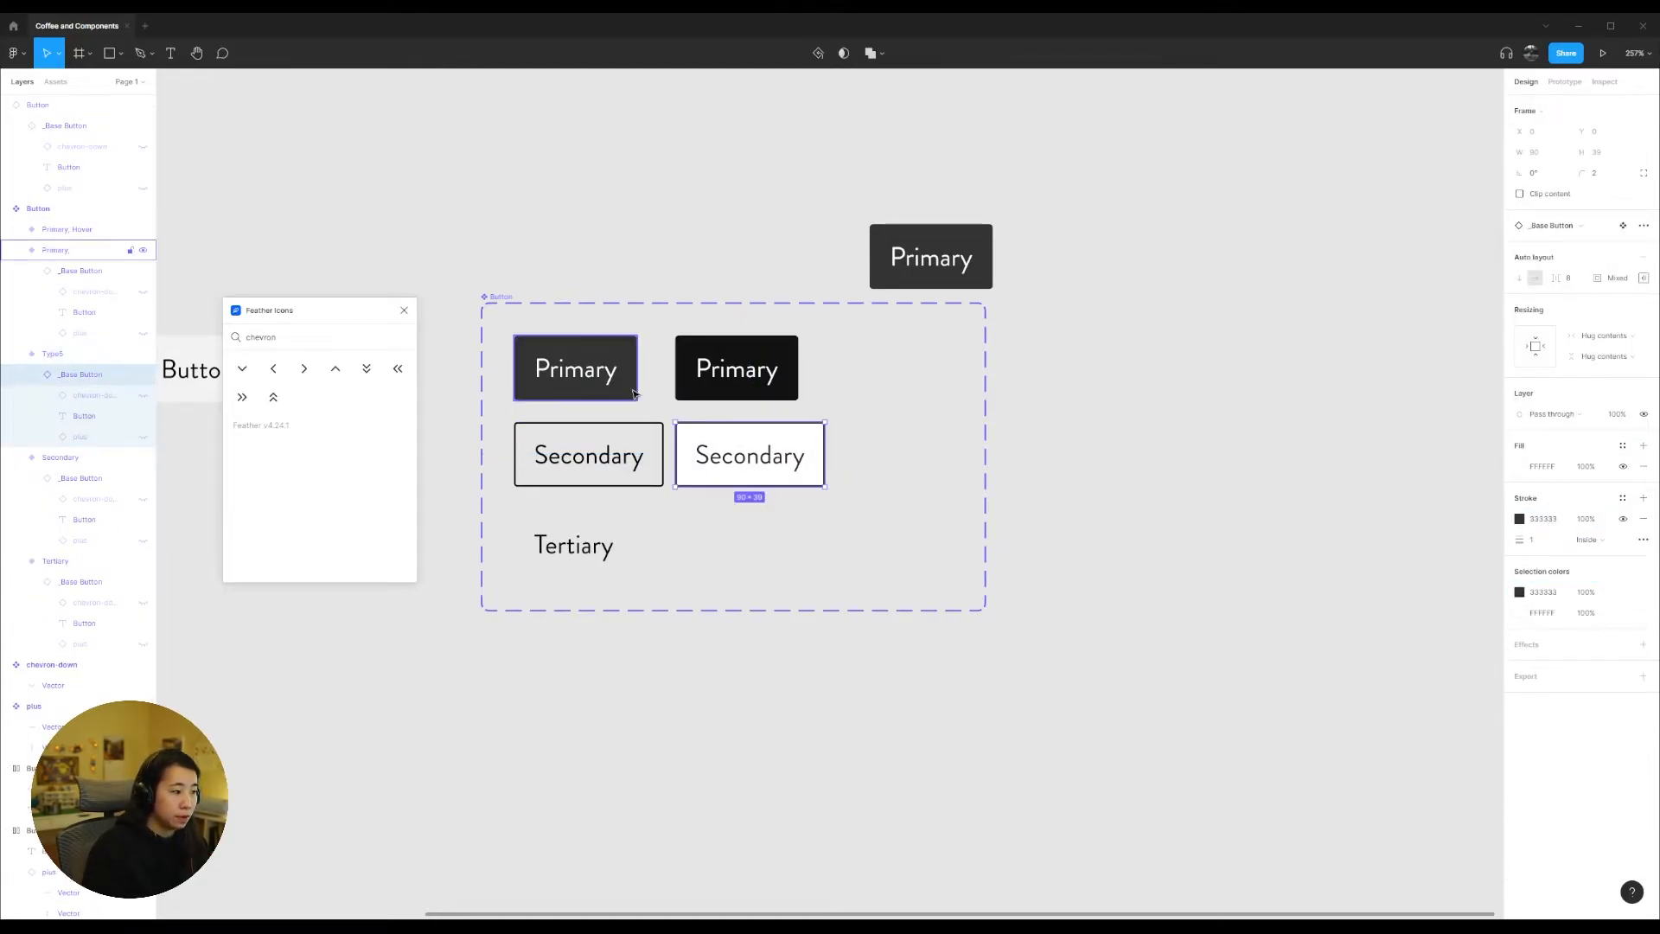
Step: Set the duplicated Secondary button's fill to 333 and its label text colour to fff
click(1545, 467)
text(333)
key(Return)
double_click(766, 462)
click(1540, 513)
text(fff)
key(Return)
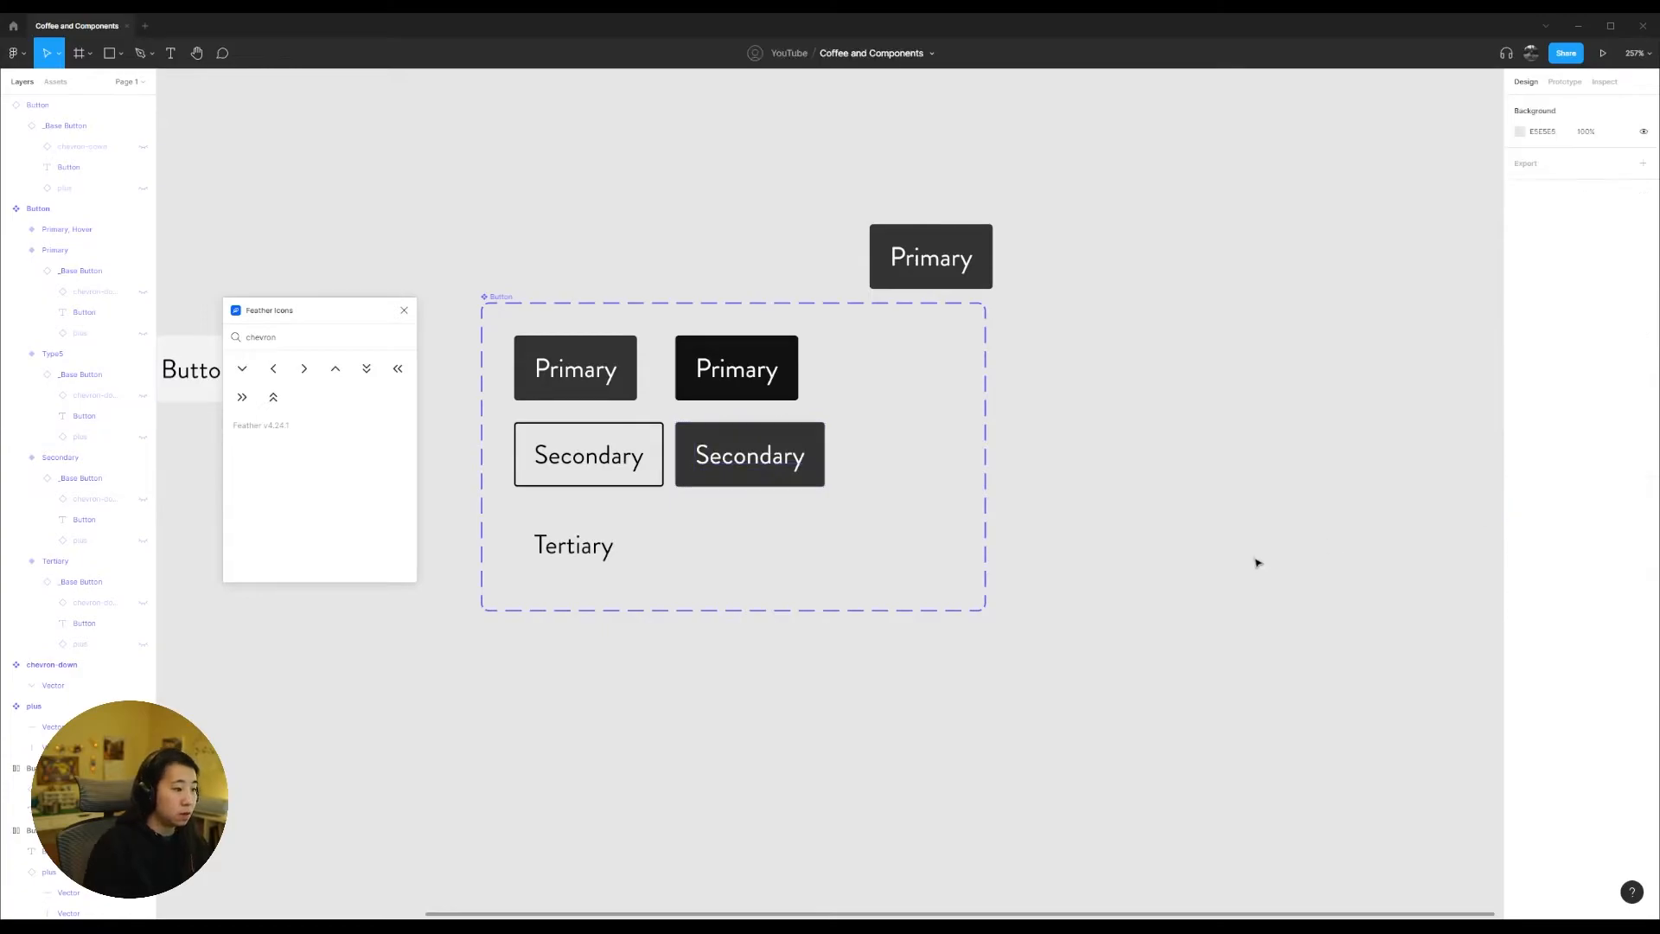
Step: Rename the duplicated Secondary variant "Type=Secondary, State=Hover"
click(56, 356)
double_click(56, 361)
text(Type=Secon)
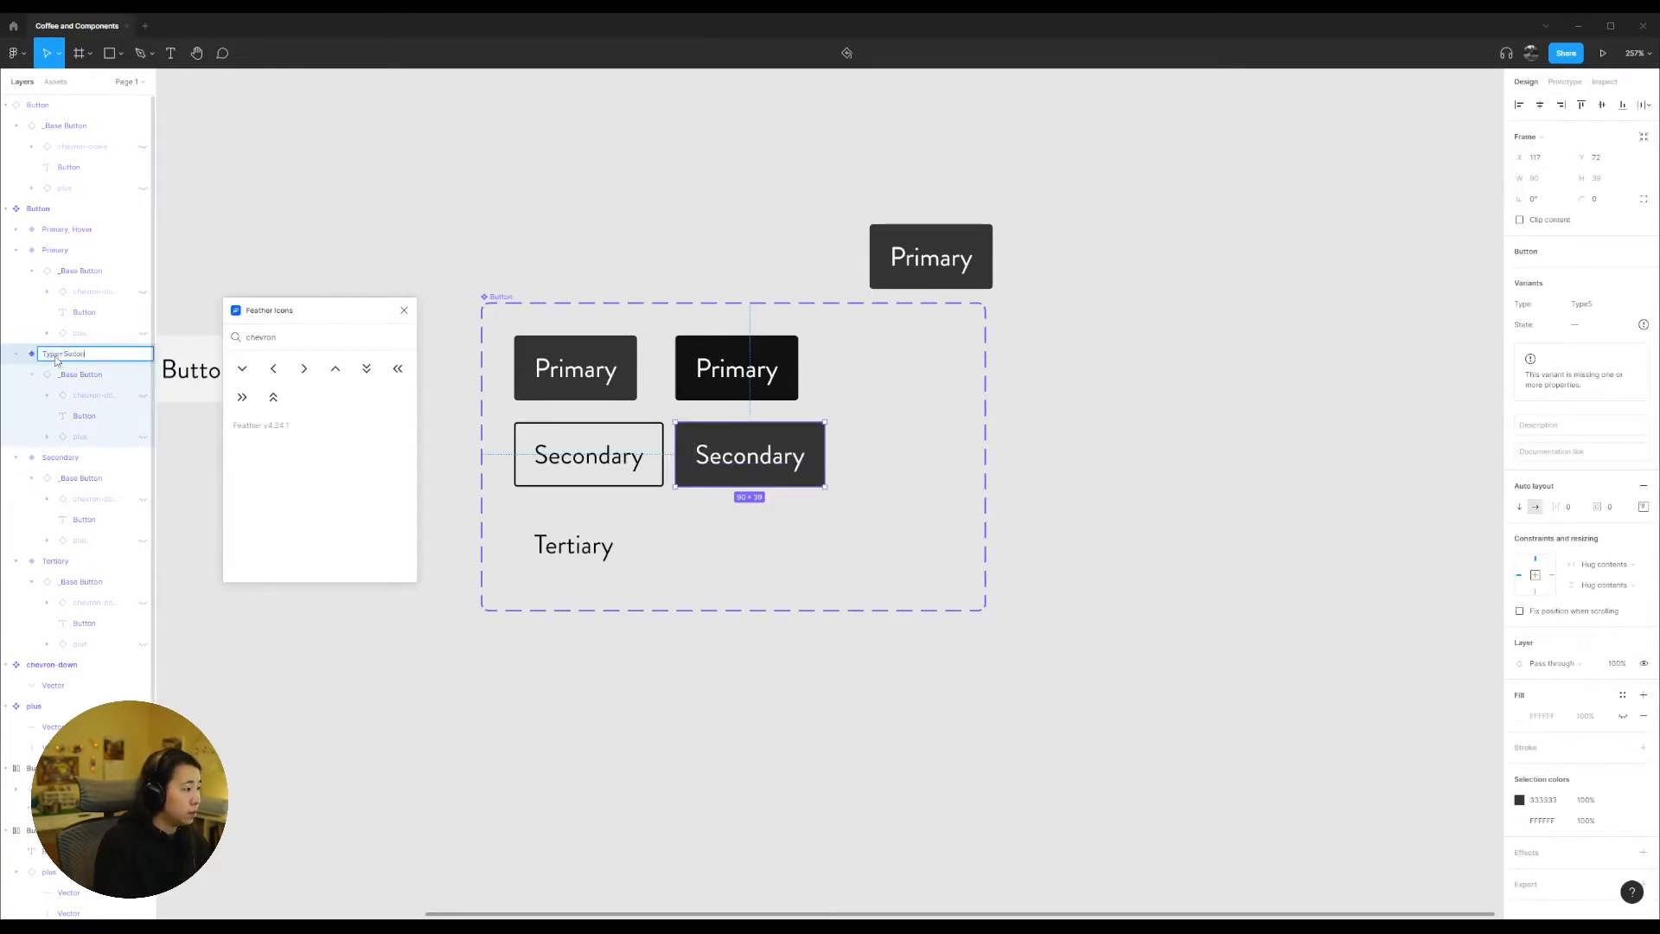
key(ctrl+a)
key(ctrl+c)
key(Return)
Step: Duplicate the Tertiary variant beside the original and rename the copy "Type=Tertiary, State=Hover"
alt+drag(583, 566, 744, 569)
double_click(92, 570)
key(ctrl+v)
double_click(88, 562)
text(Tert)
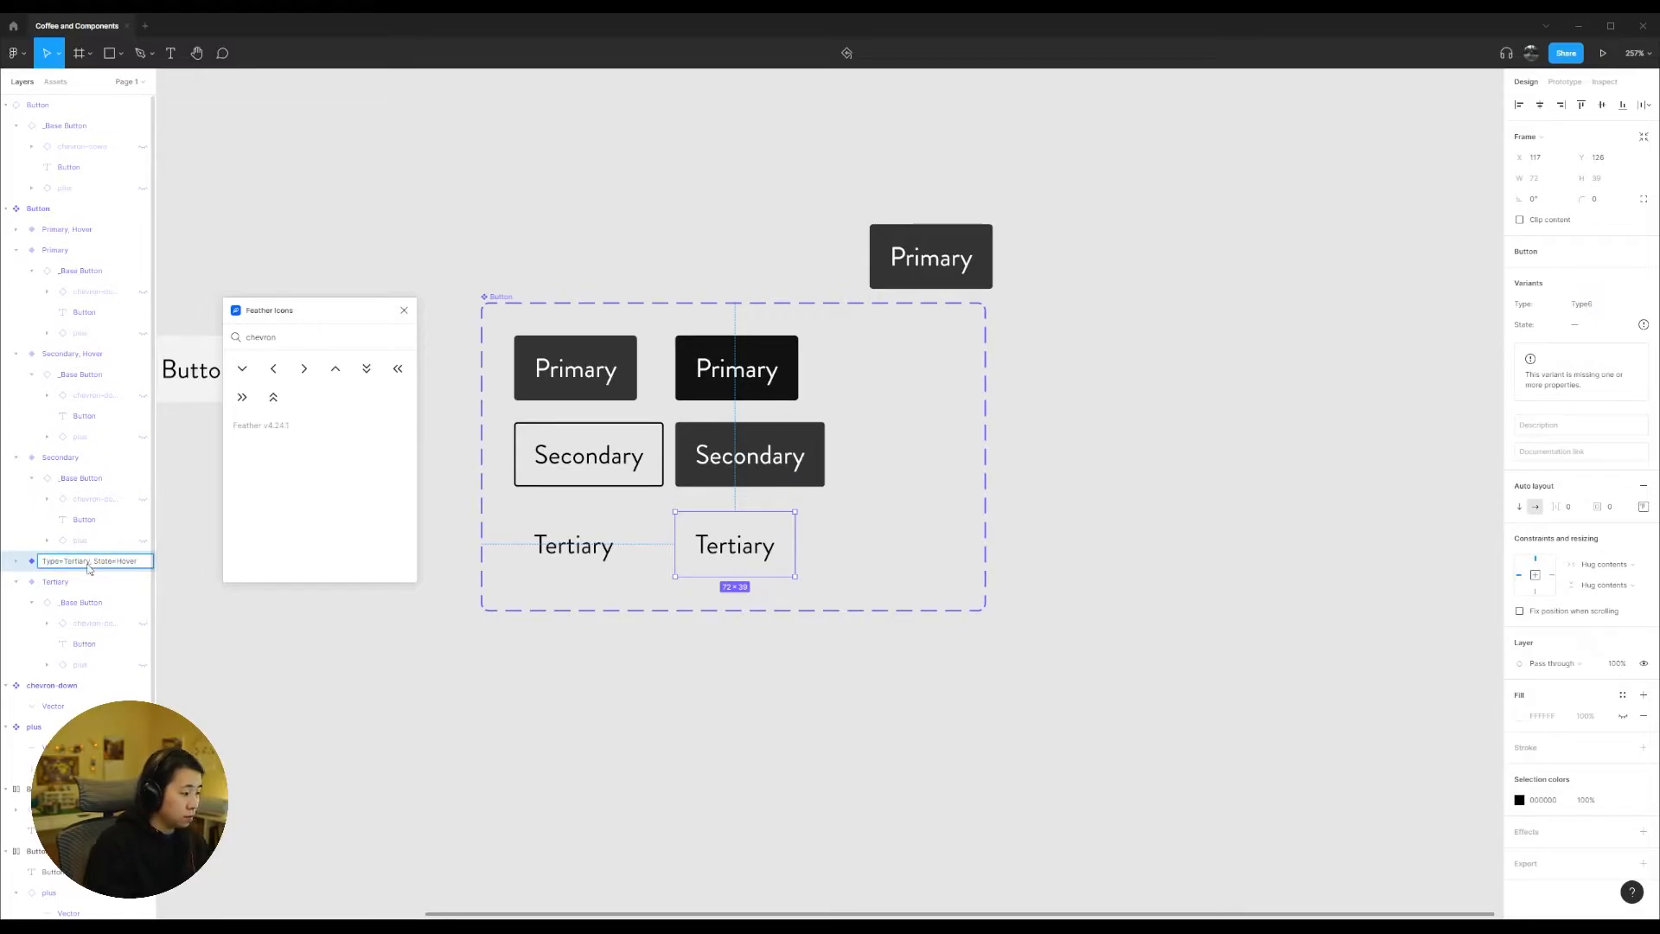
text(iary)
key(Return)
Step: Add a light grey fill to the _Base Button of the Tertiary hover variant
click(751, 564)
click(1642, 445)
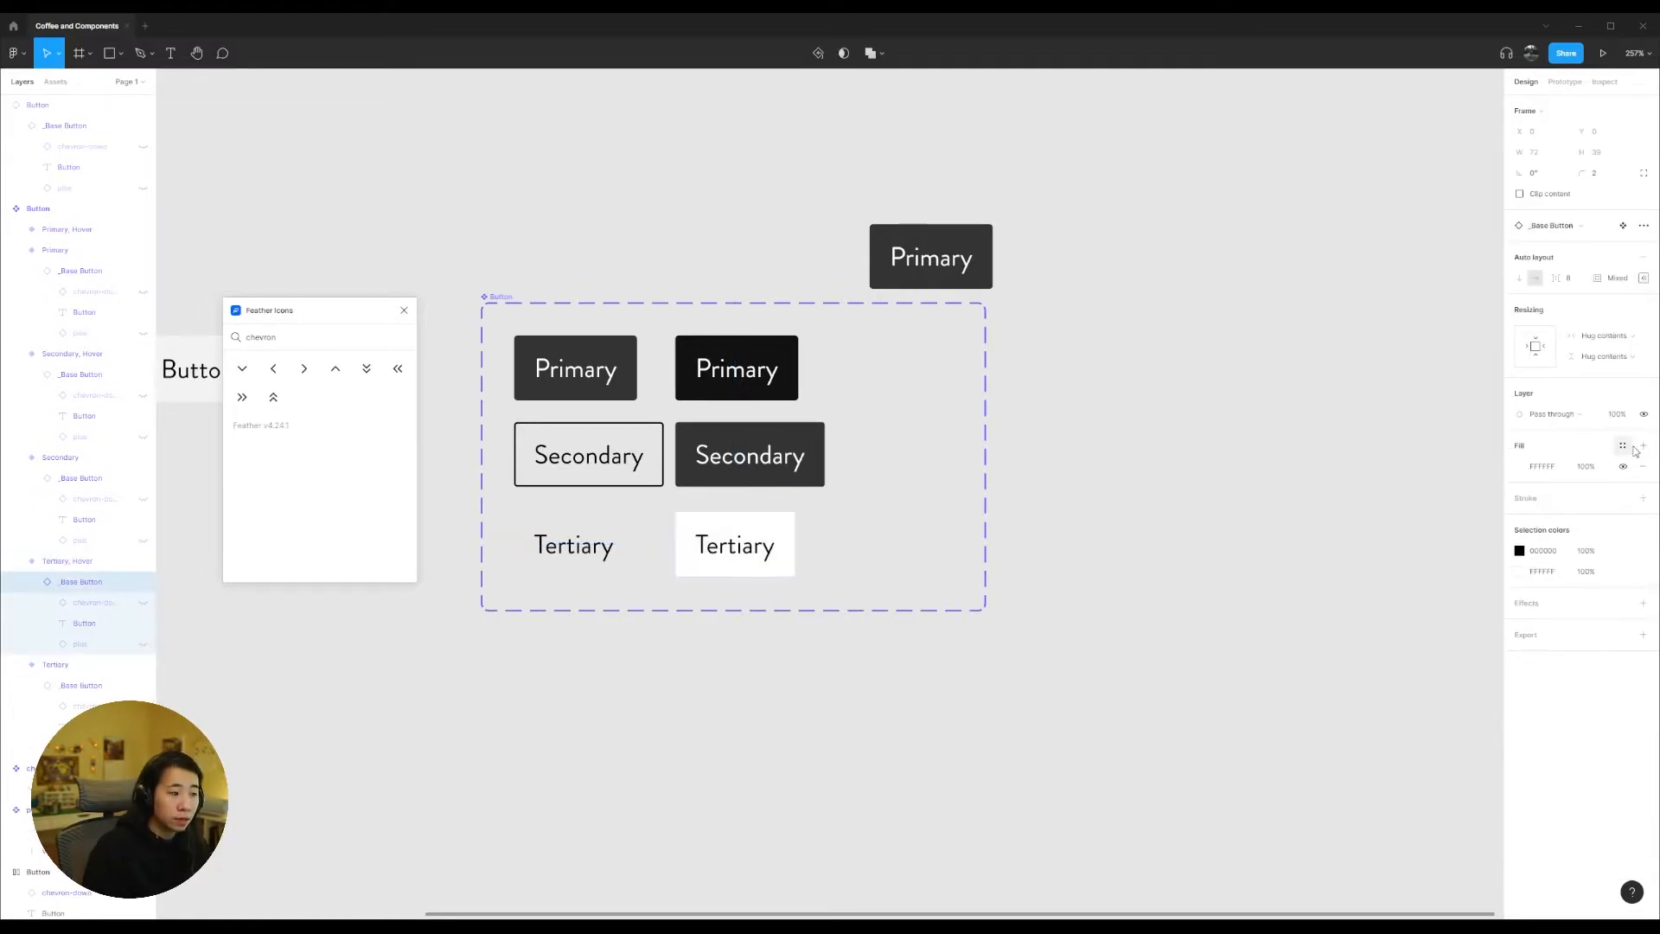
click(1520, 466)
click(1360, 503)
drag(1360, 503, 1345, 509)
click(1127, 579)
Step: Narrow the Button component set frame to fit its two columns and place the Primary instance just outside it
drag(931, 256, 1227, 295)
click(502, 296)
drag(985, 606, 869, 605)
click(1183, 375)
drag(1193, 298, 962, 334)
Step: Append ", State=Default" to the name of the original Primary variant
click(759, 549)
click(749, 454)
click(716, 367)
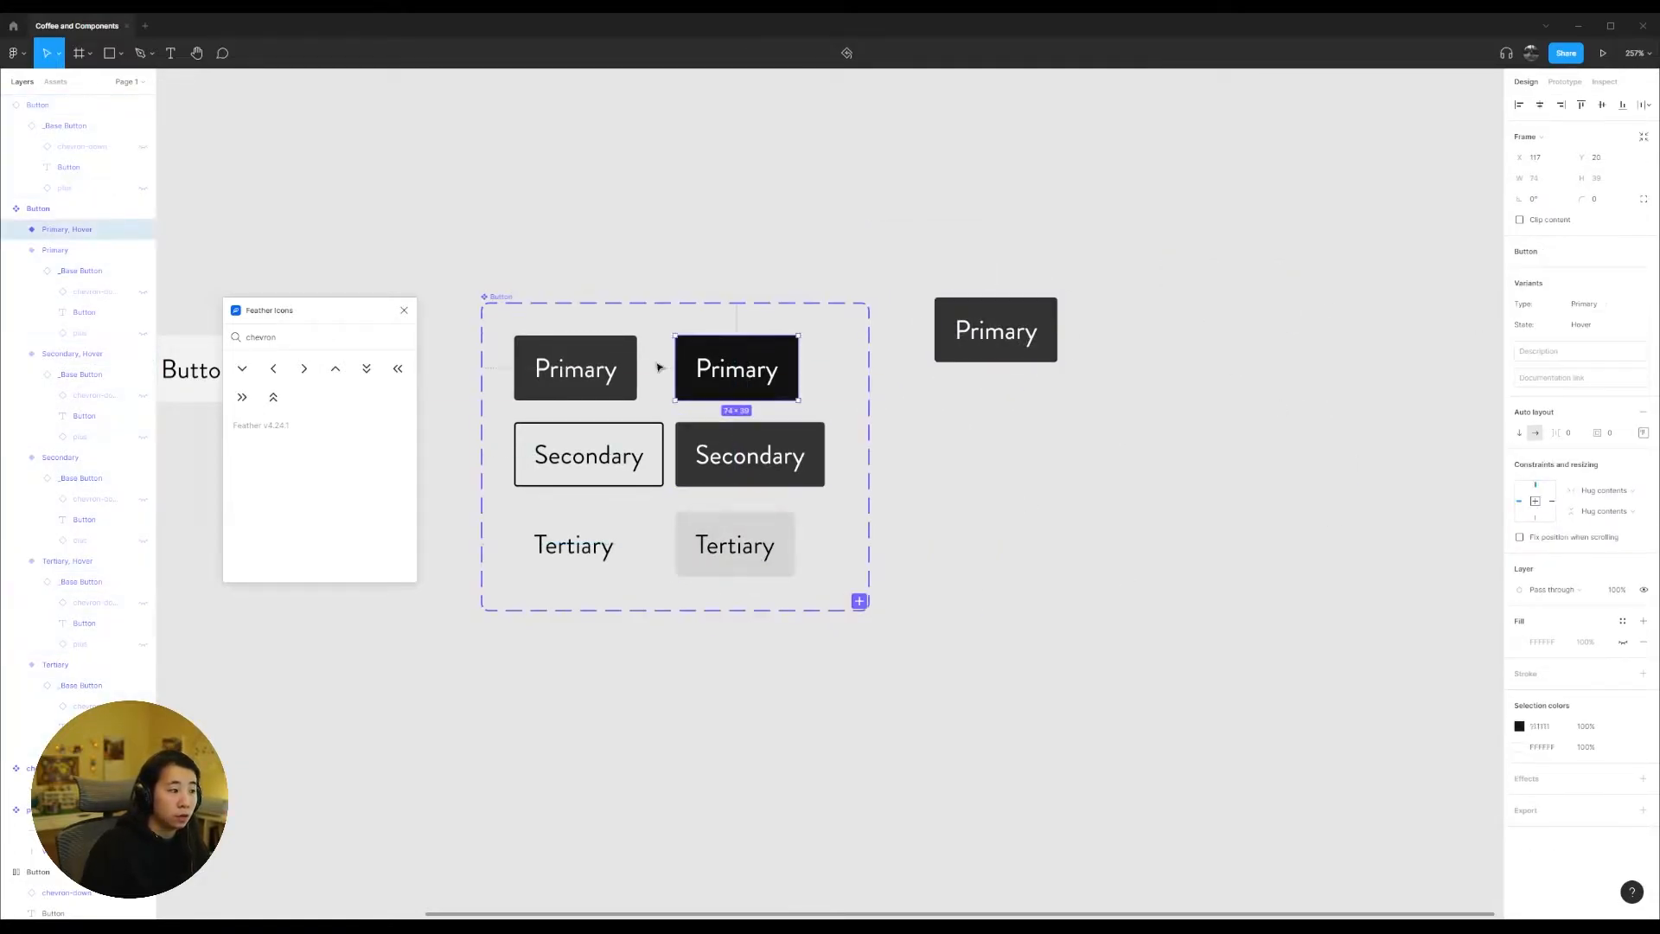
click(576, 368)
double_click(108, 251)
click(109, 251)
text(,)
drag(92, 253, 149, 252)
key(ctrl+c)
key(Return)
Step: Append ", State=Default" to the names of the original Secondary and Tertiary variants
double_click(130, 458)
click(130, 458)
key(ctrl+v)
key(Return)
double_click(147, 663)
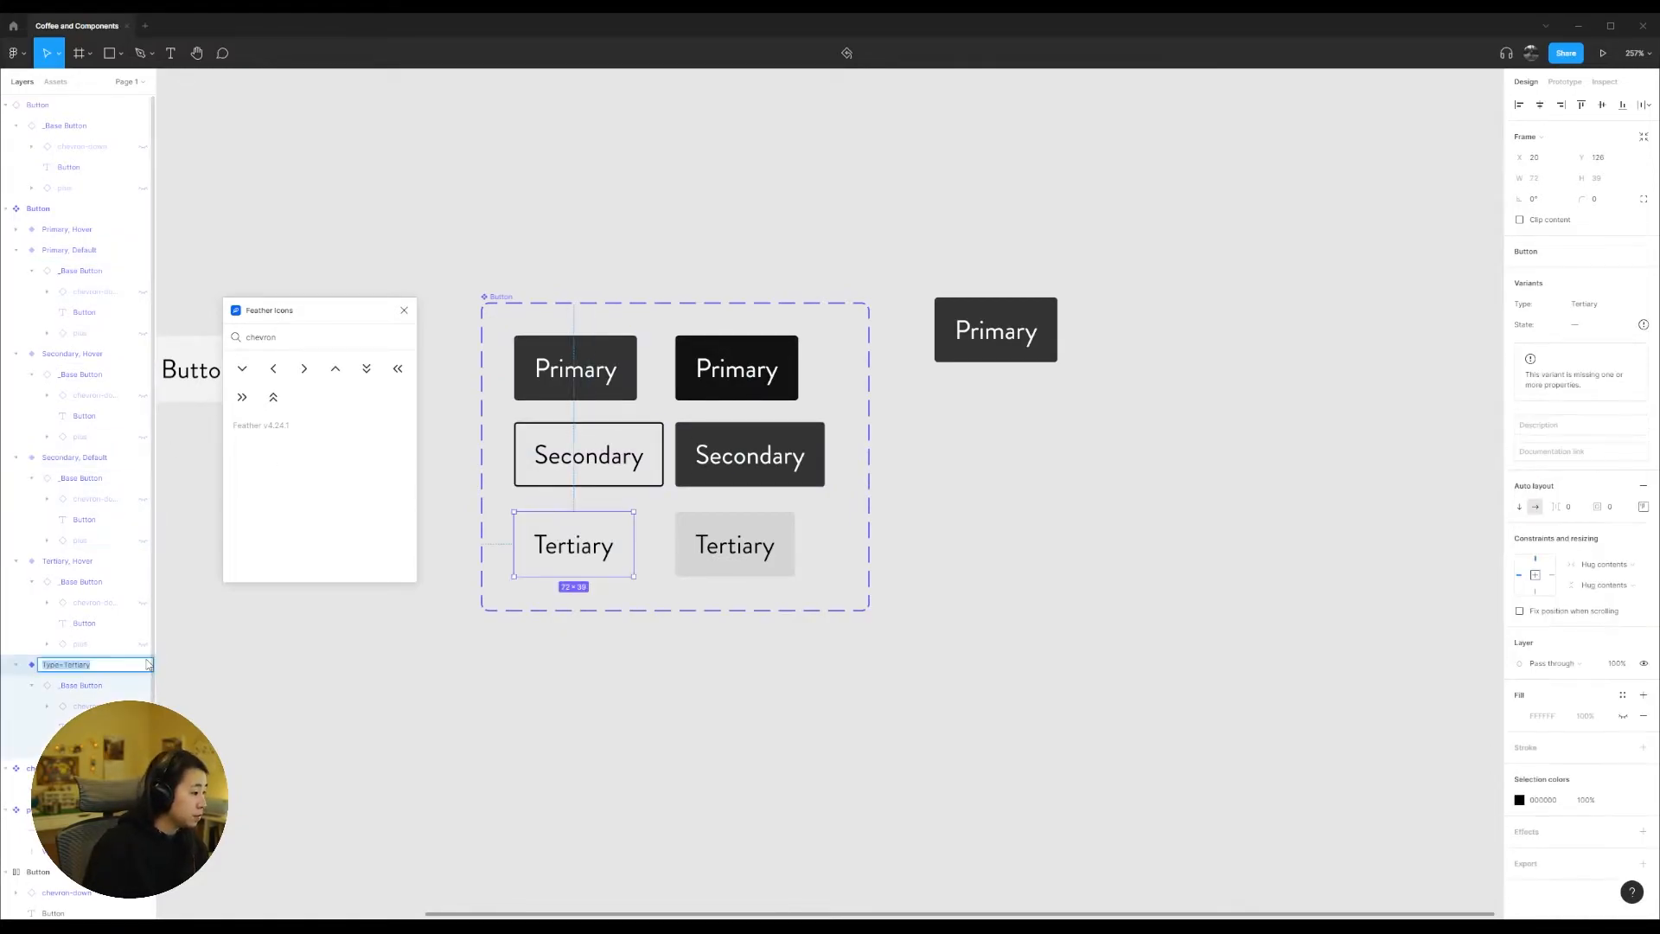
click(148, 663)
key(ctrl+v)
key(Return)
Step: Try the standalone Button instance's variant properties: switch to Type Secondary, set State to Hover, and return Type to Primary
click(986, 275)
click(1003, 330)
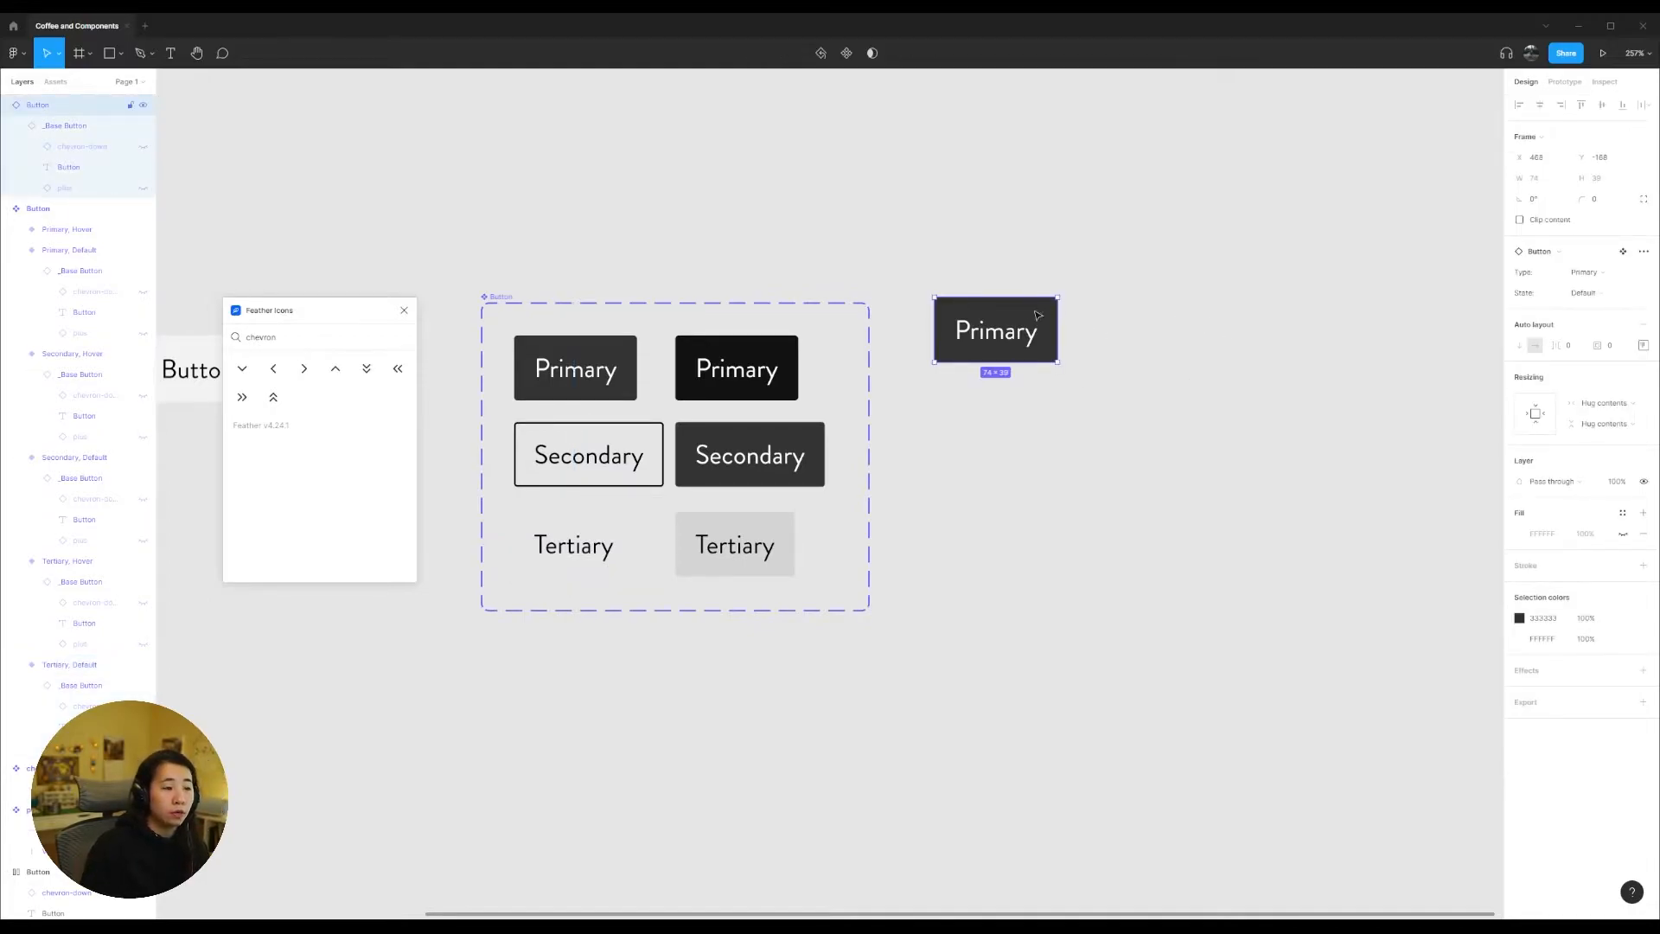
mouse_move(1034, 336)
mouse_down()
mouse_move(1225, 333)
mouse_move(1205, 346)
mouse_move(1036, 334)
mouse_up()
click(1631, 275)
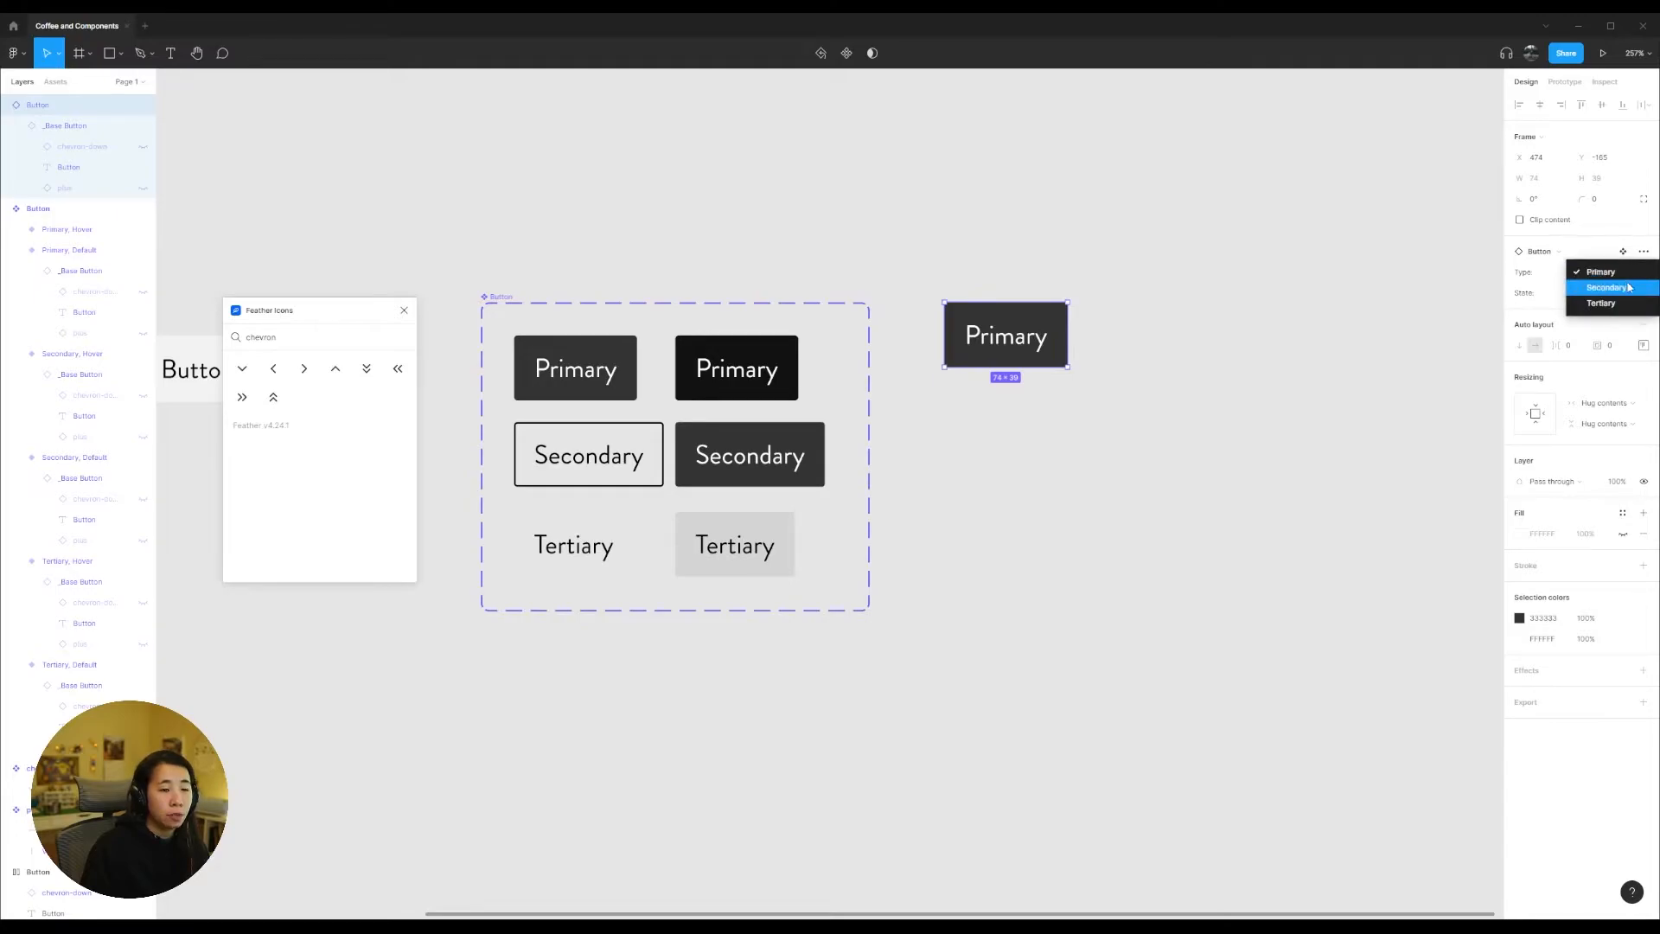
click(1626, 289)
click(1622, 294)
click(1622, 278)
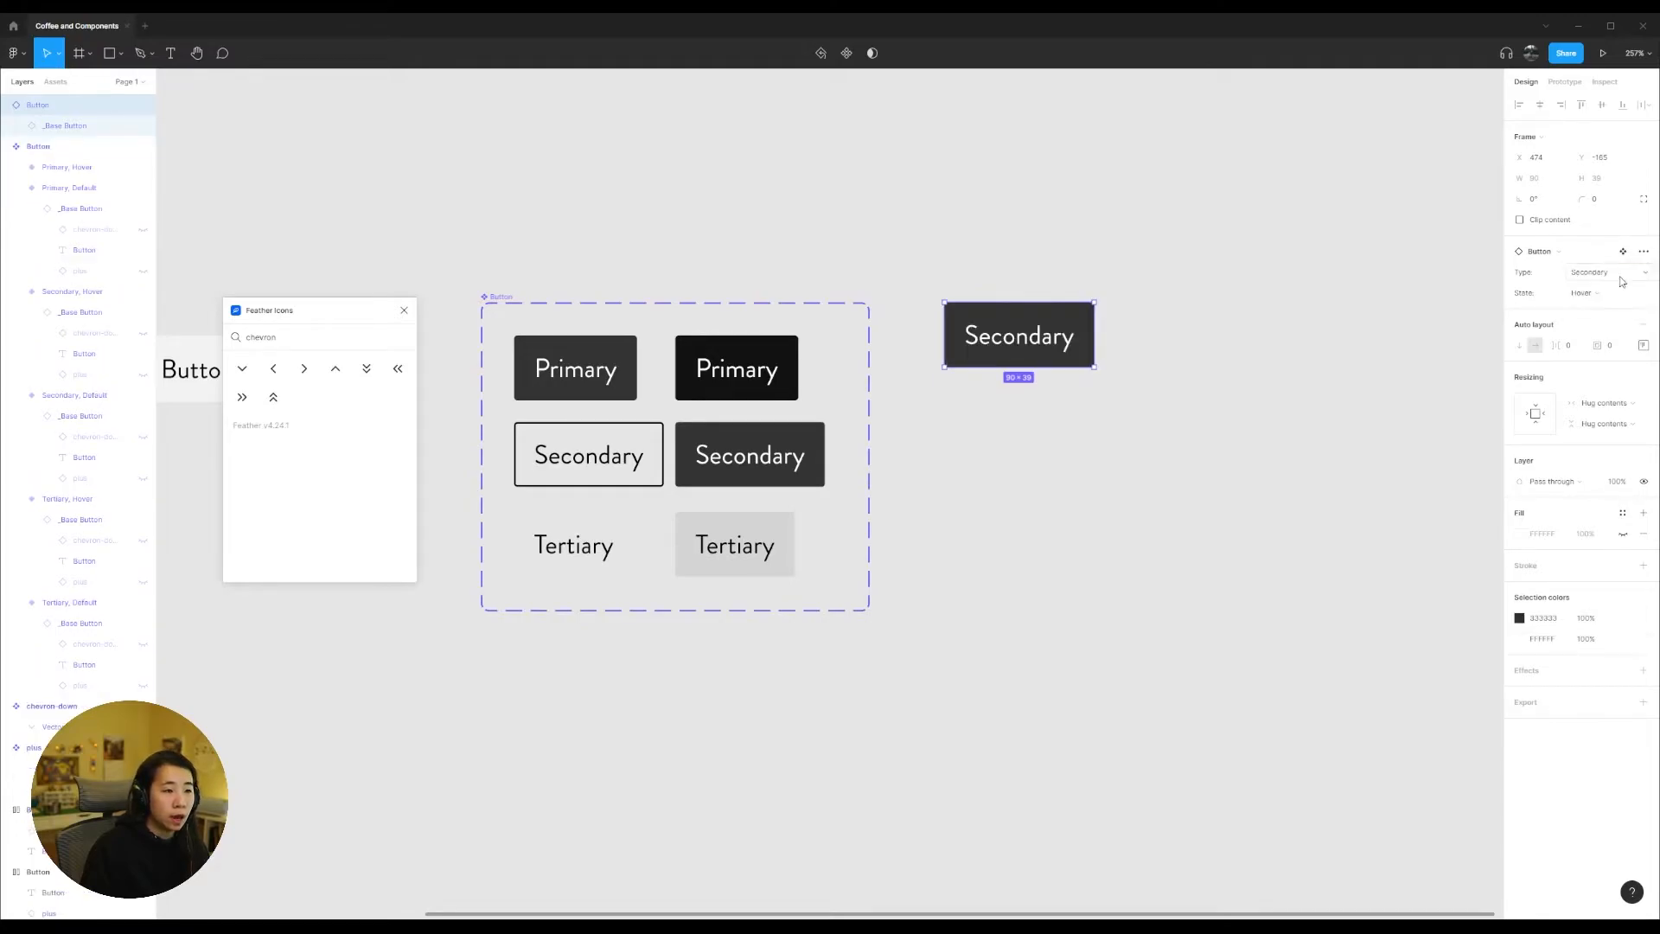
click(1589, 271)
click(1608, 257)
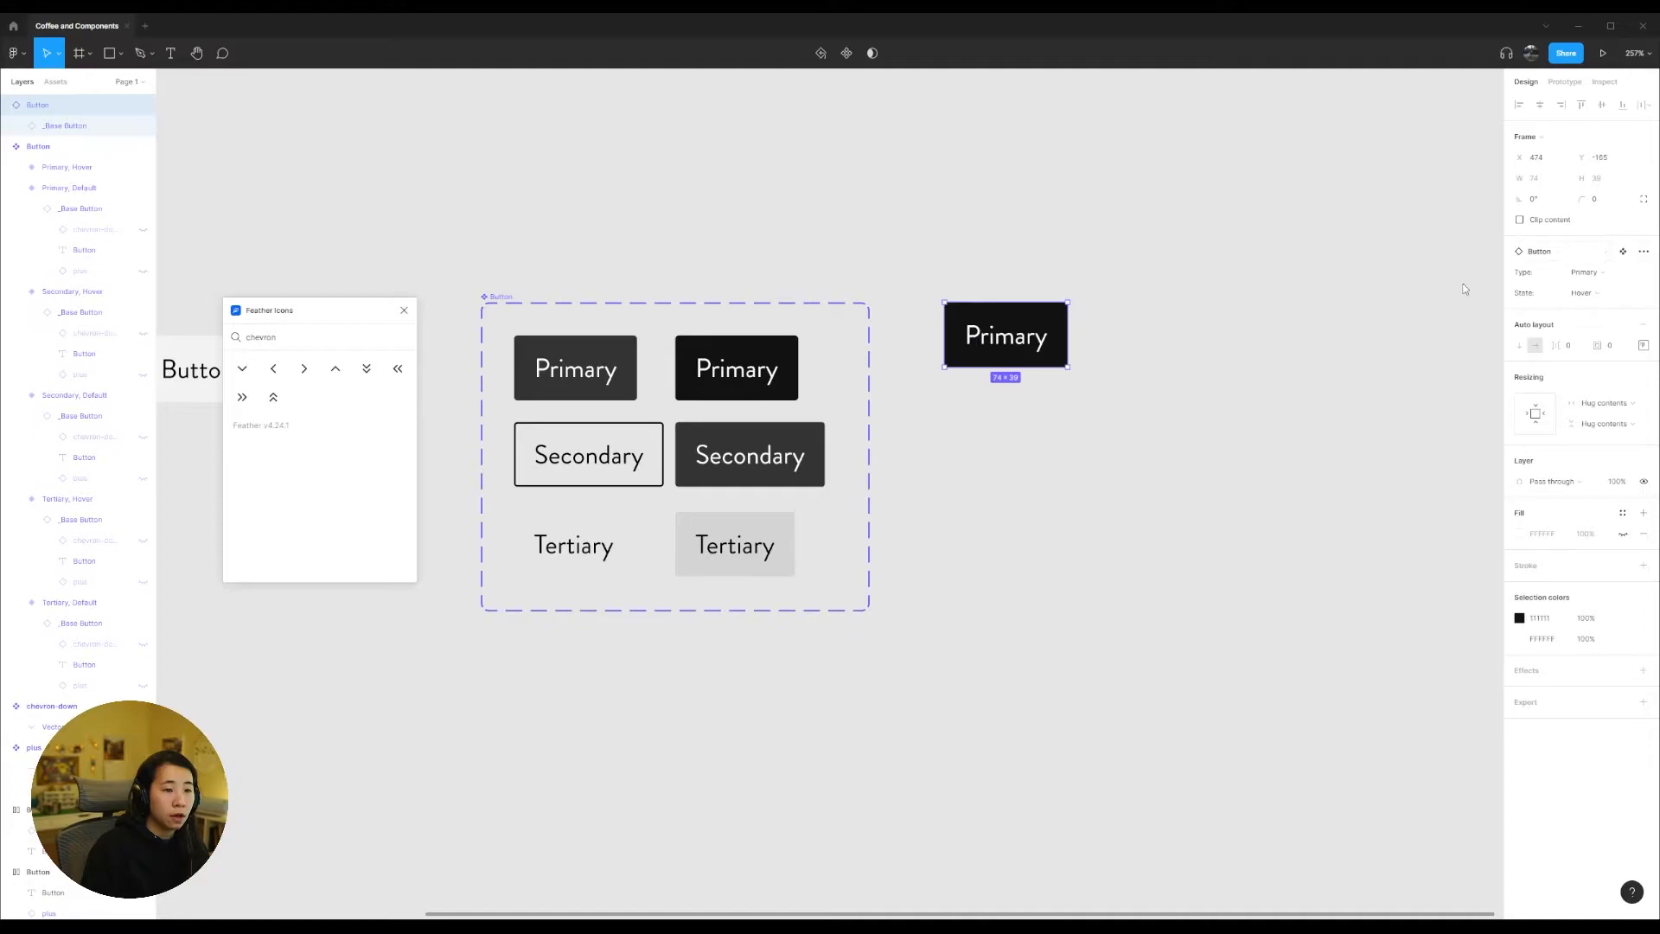
Step: Move the Button instance closer to the component set and close the Feather Icons plugin
click(1116, 421)
drag(1030, 352, 979, 358)
click(1068, 397)
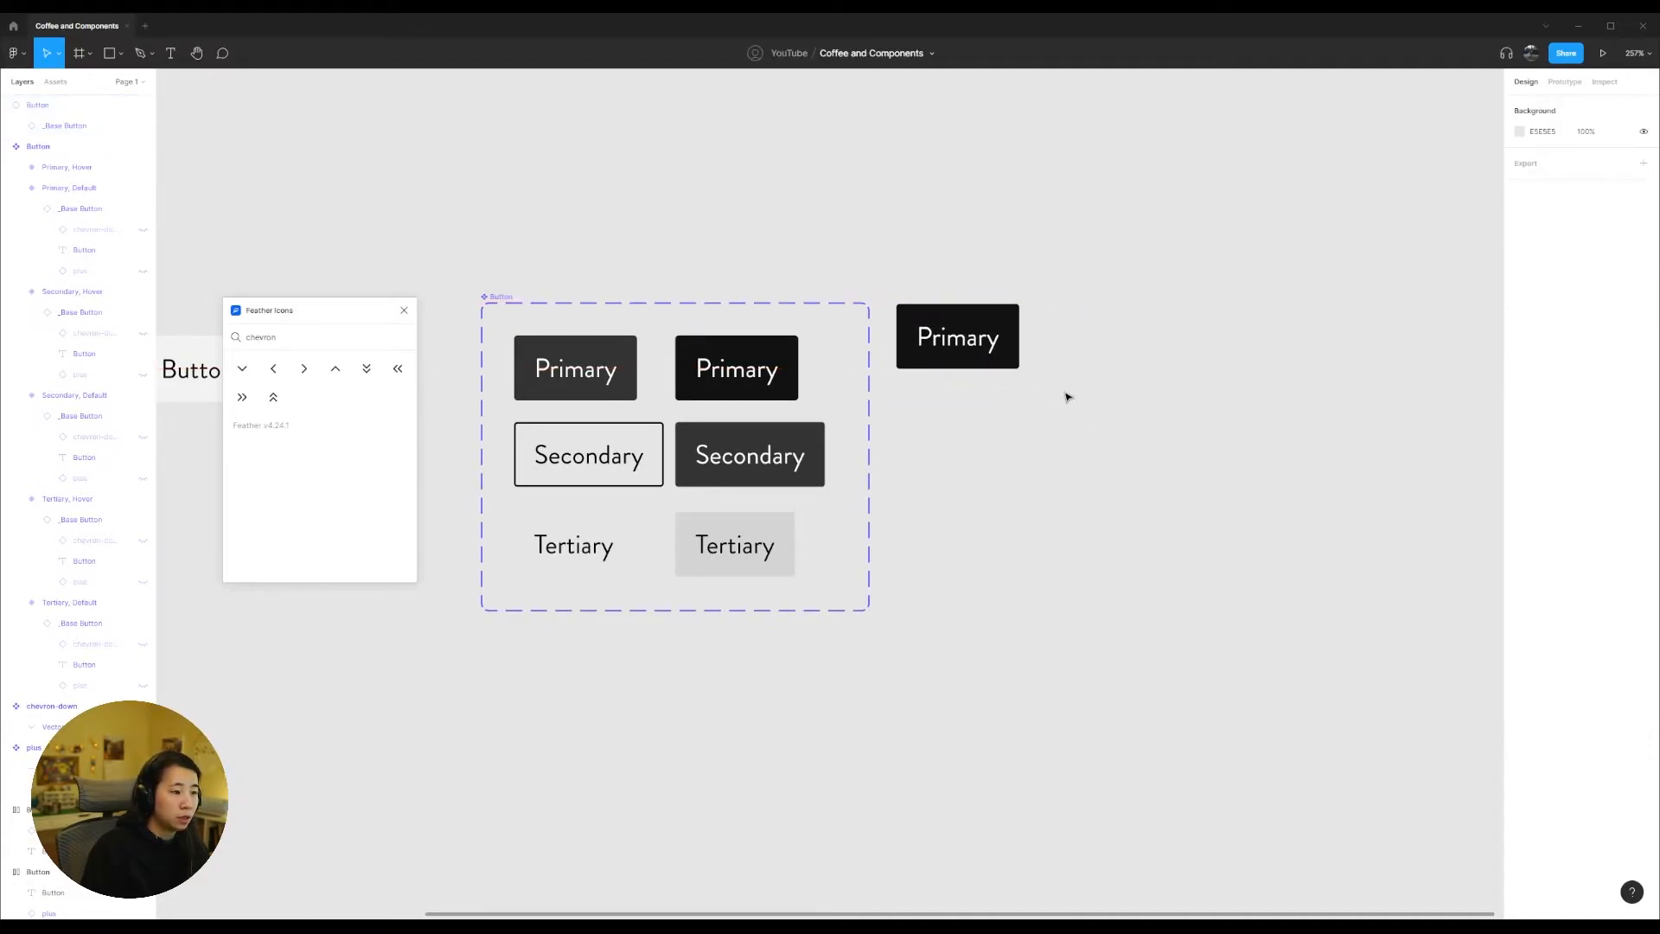
click(983, 345)
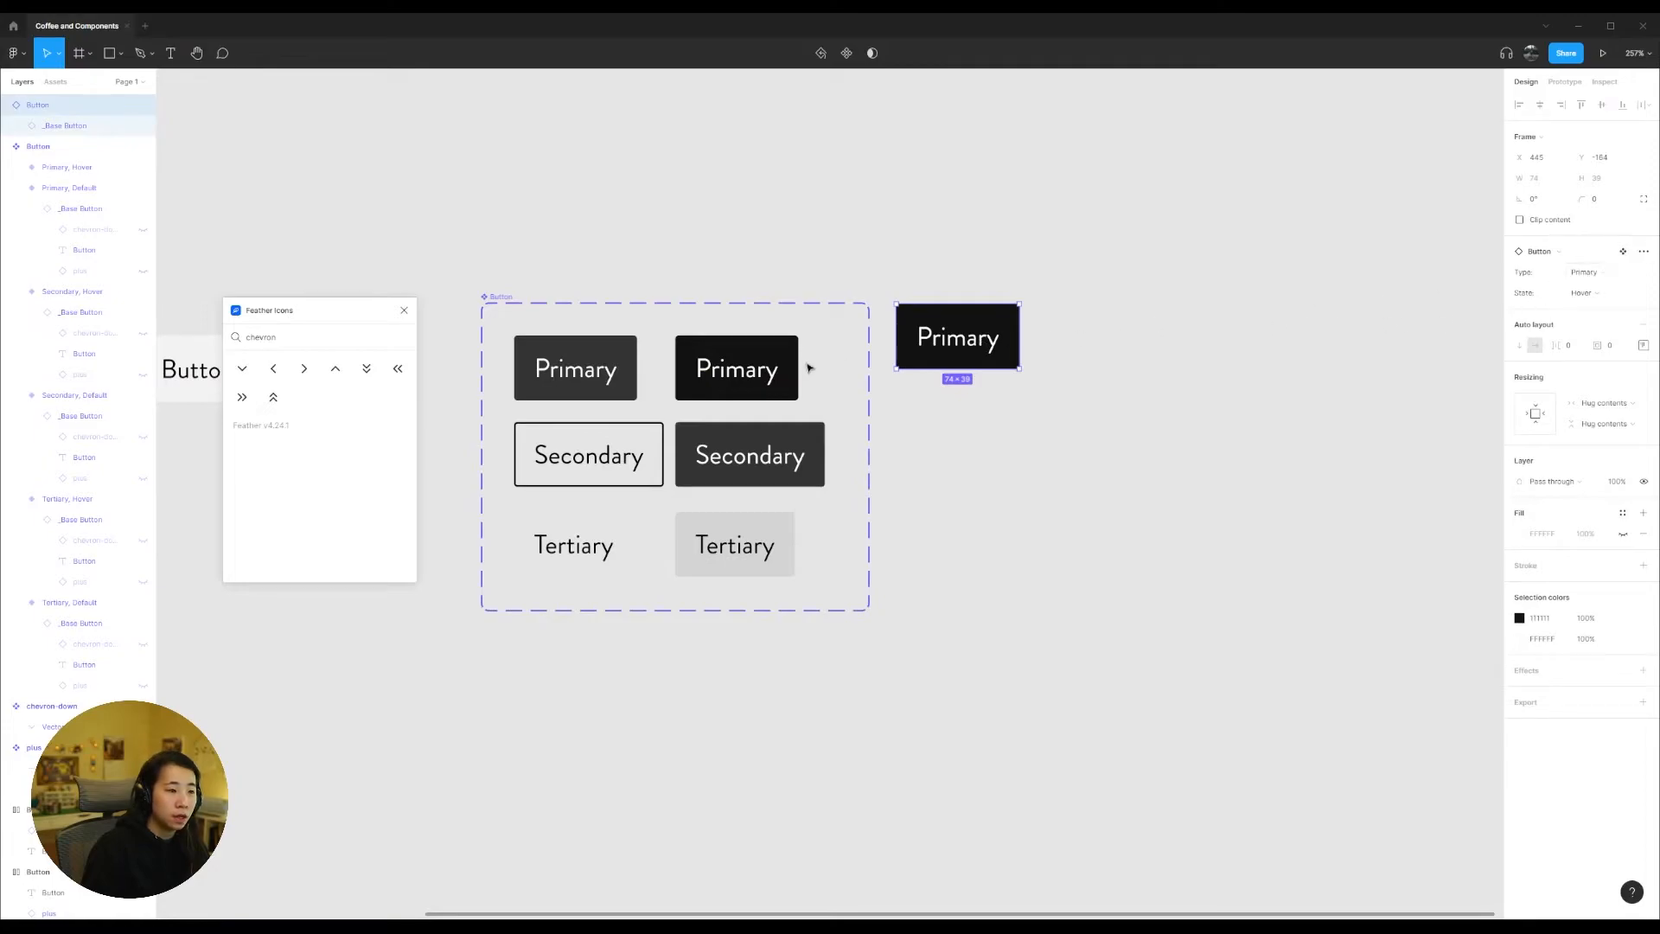
click(405, 307)
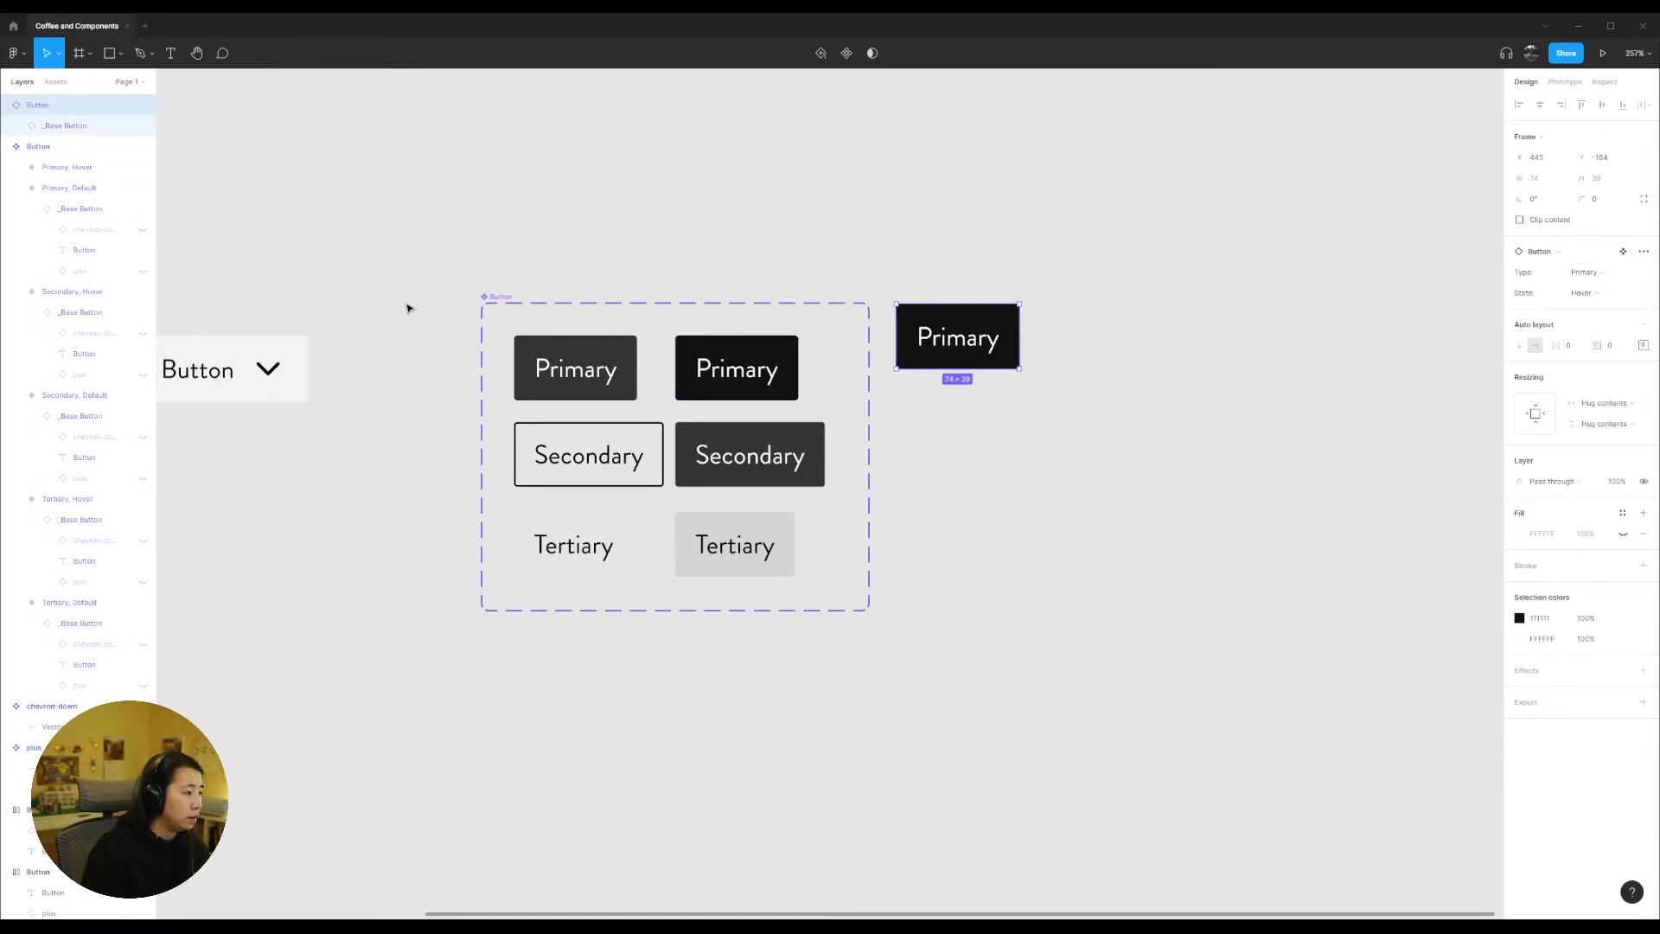
click(334, 275)
drag(334, 275, 459, 253)
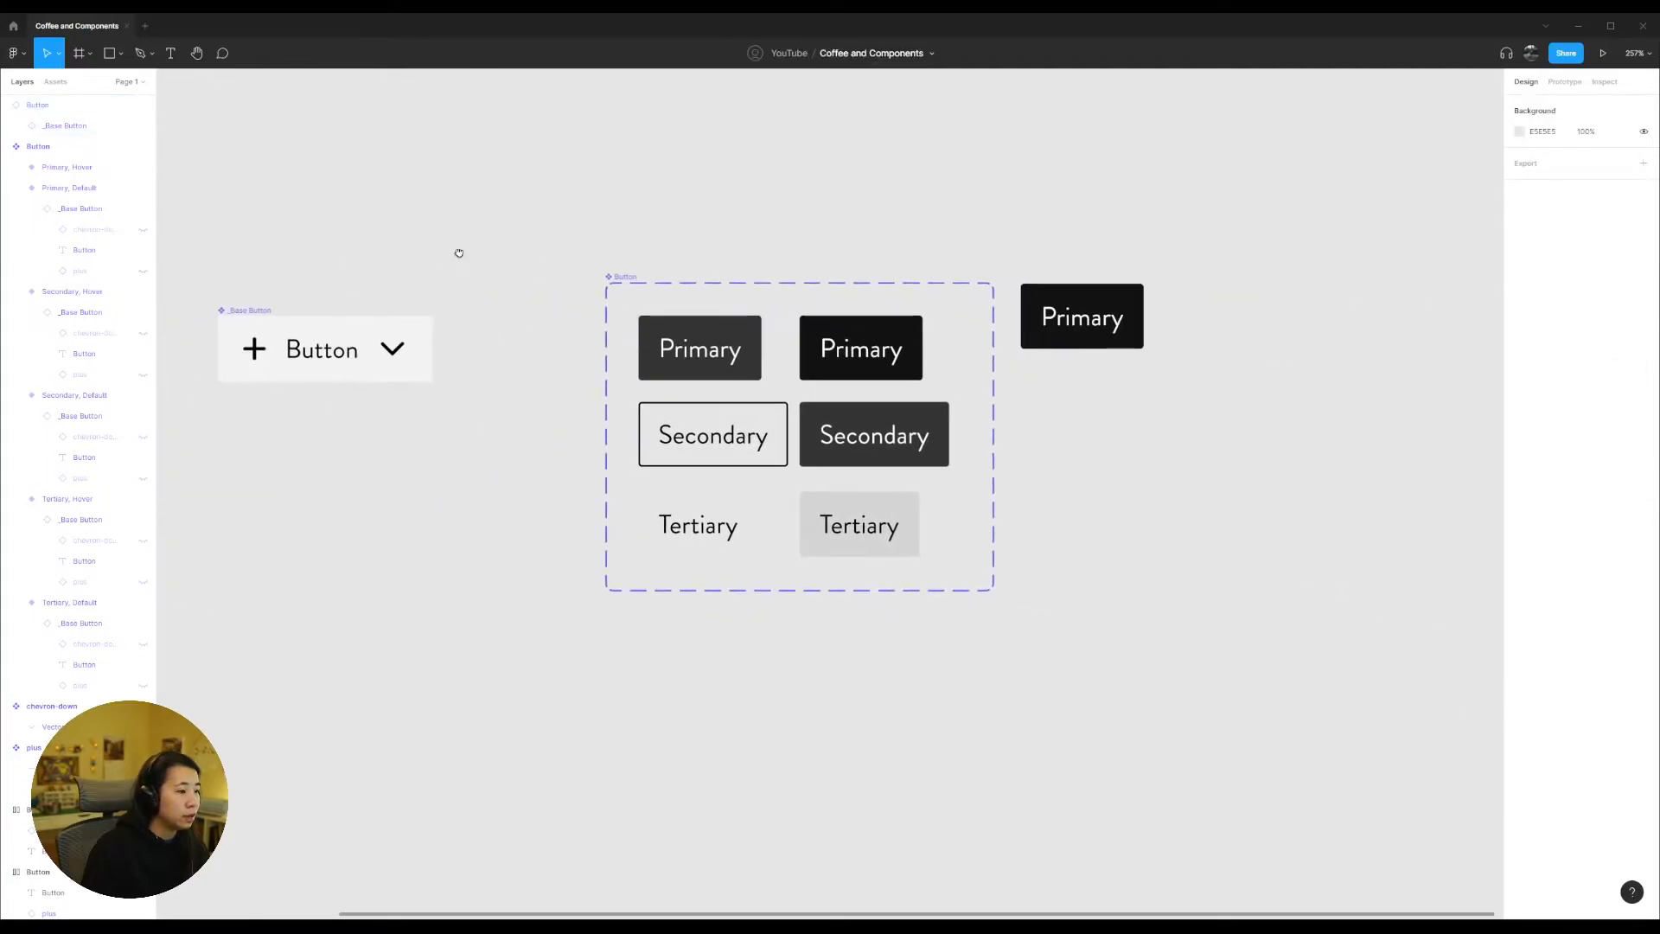
click(1100, 347)
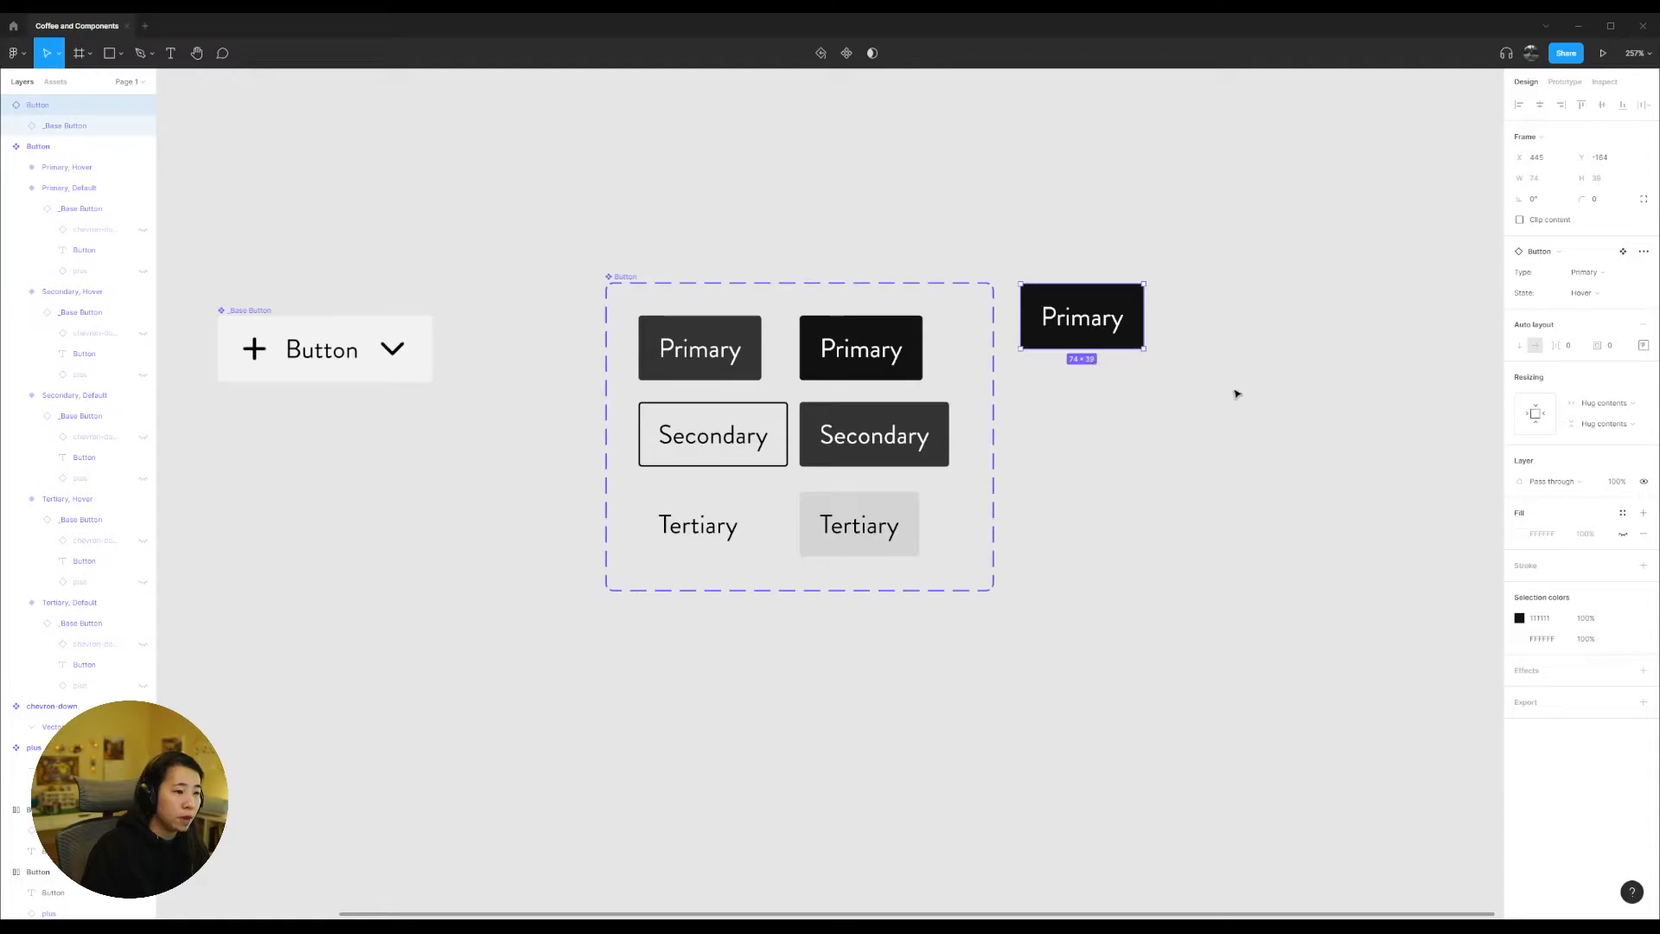
drag(1267, 427, 1017, 241)
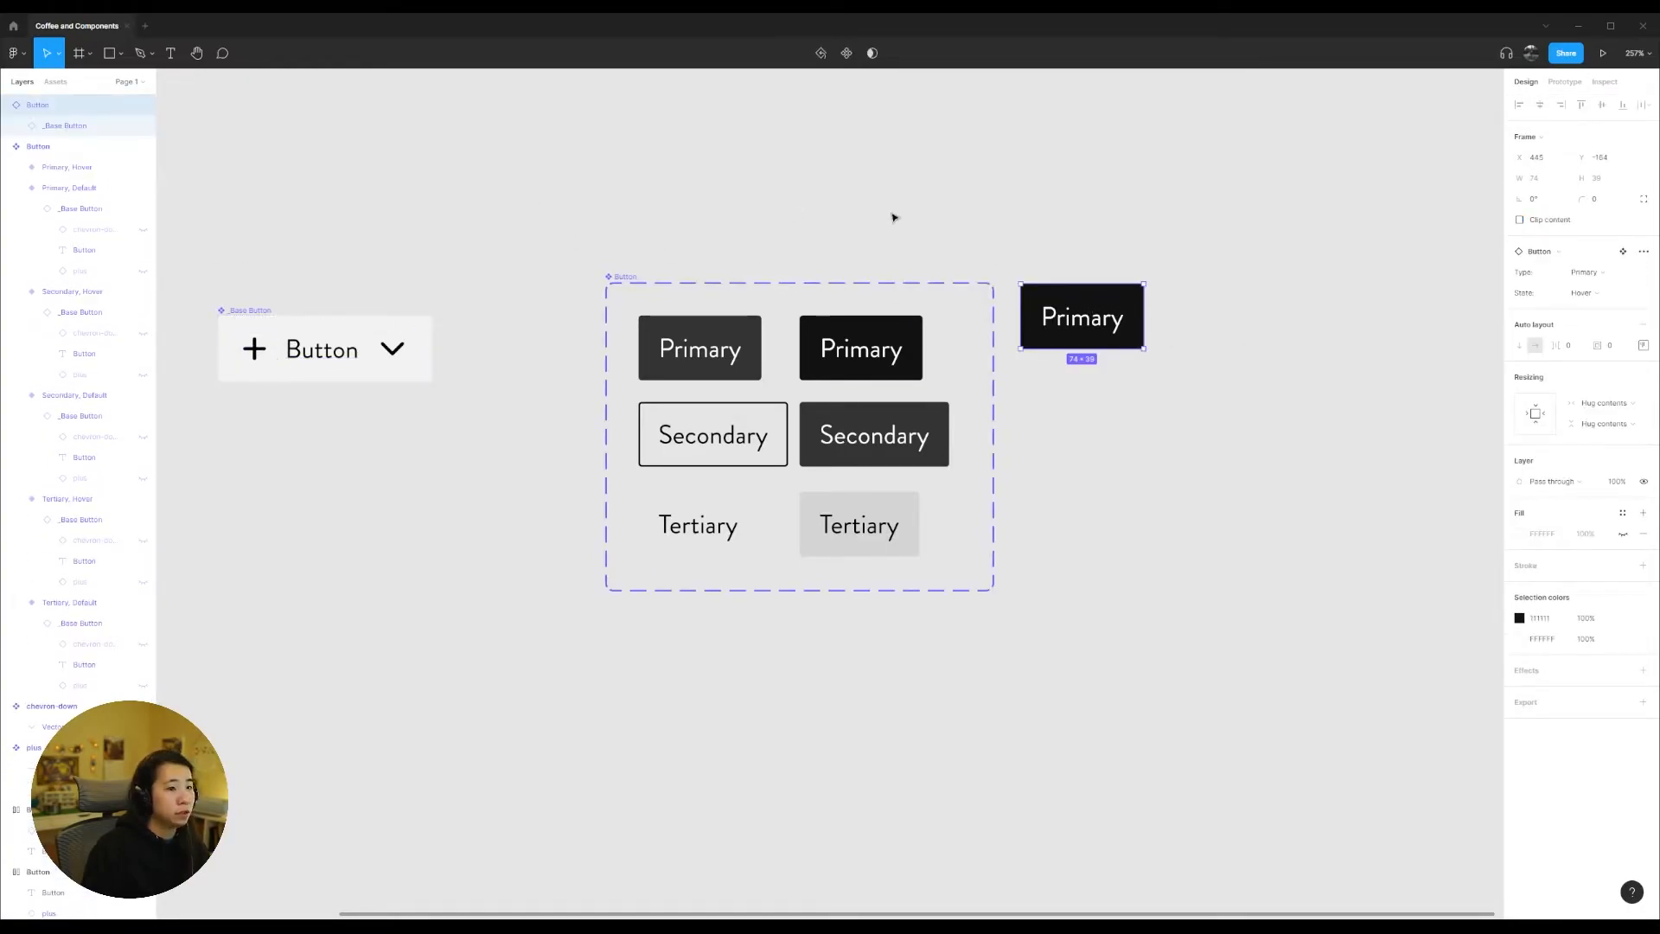
click(1619, 277)
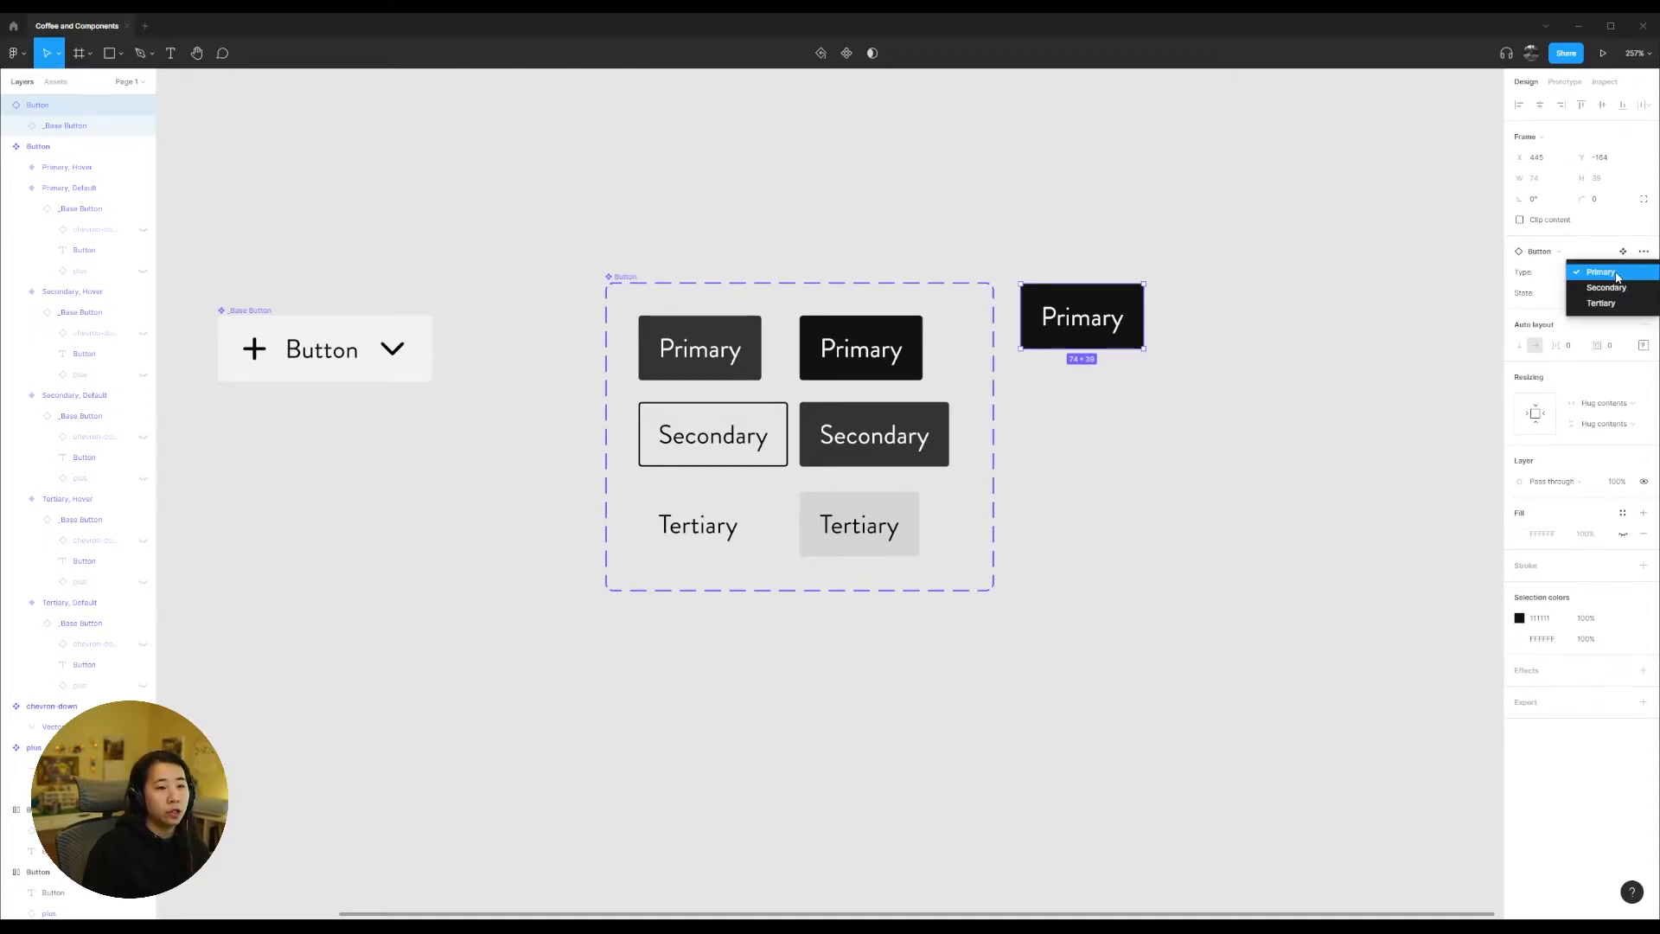
click(1186, 402)
Step: Change the Button instance's label to "Add New Event" and move it farther from the component set
double_click(1087, 323)
double_click(1086, 322)
text(Add)
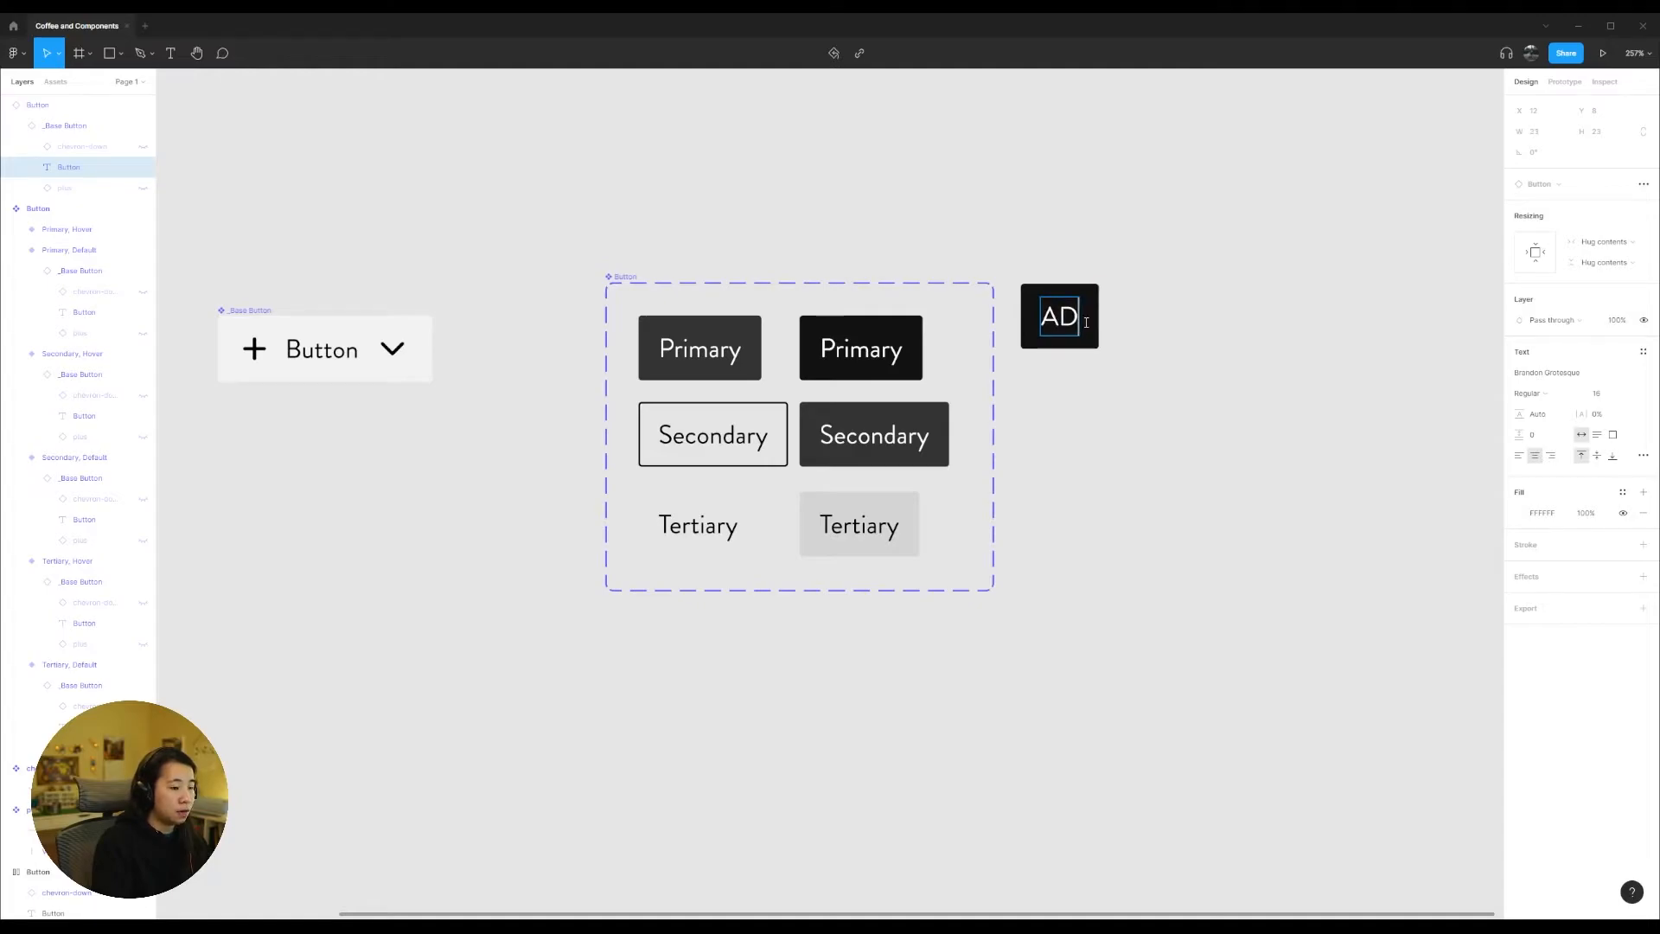
text( New)
text(Event)
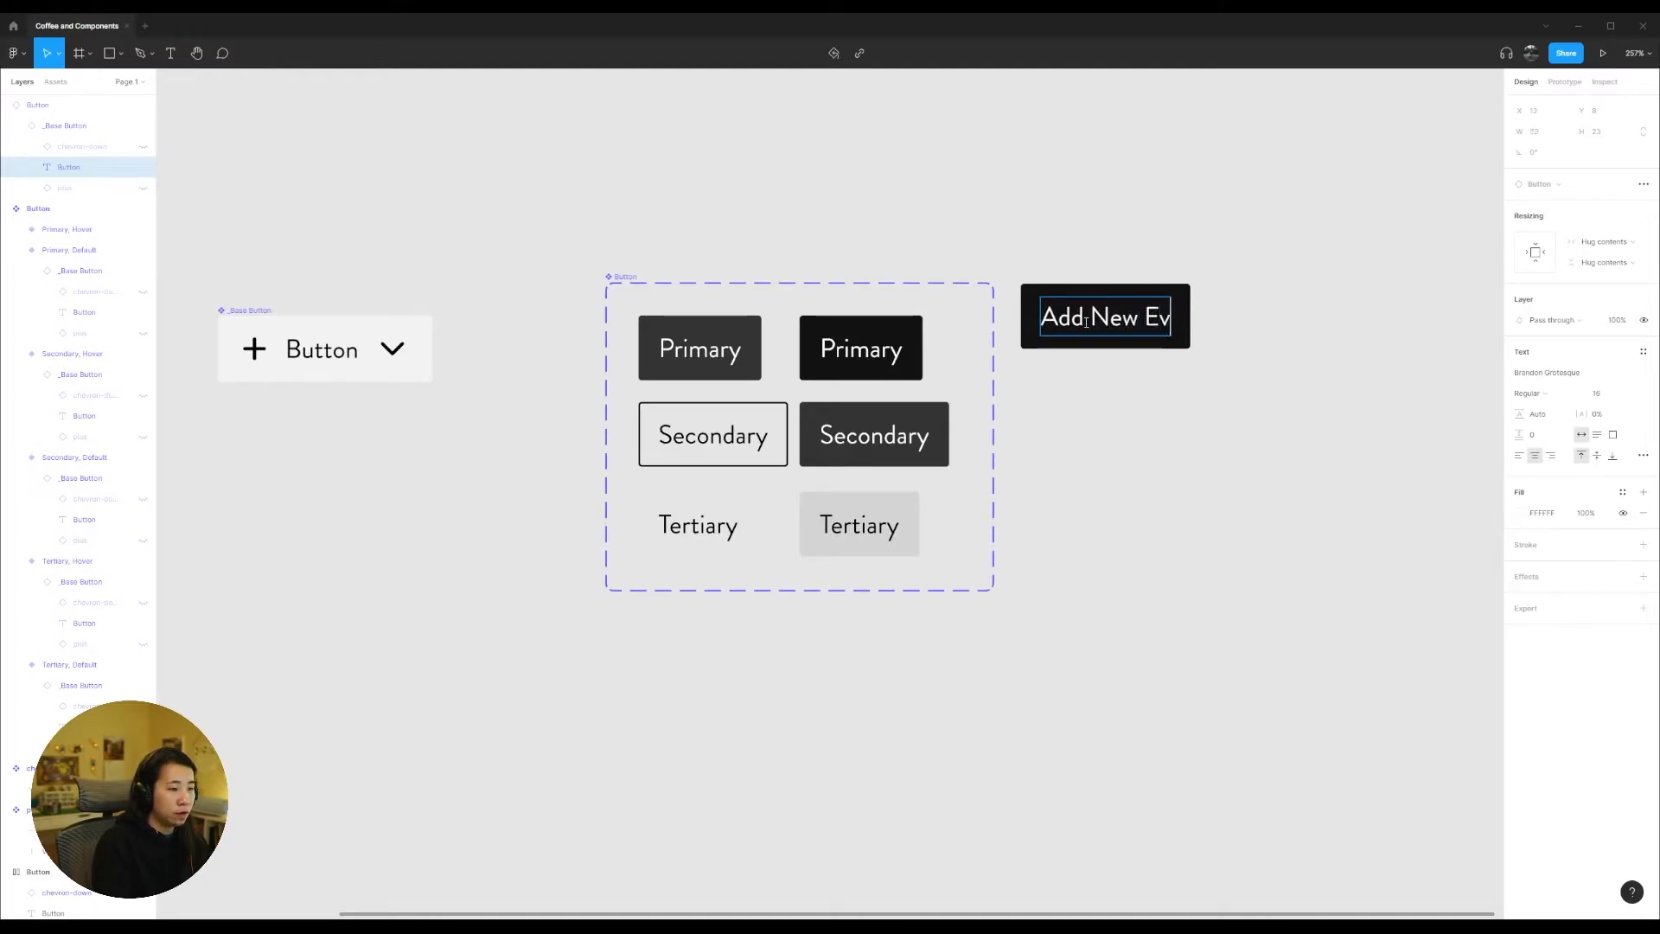
click(1143, 432)
drag(1146, 327, 1268, 327)
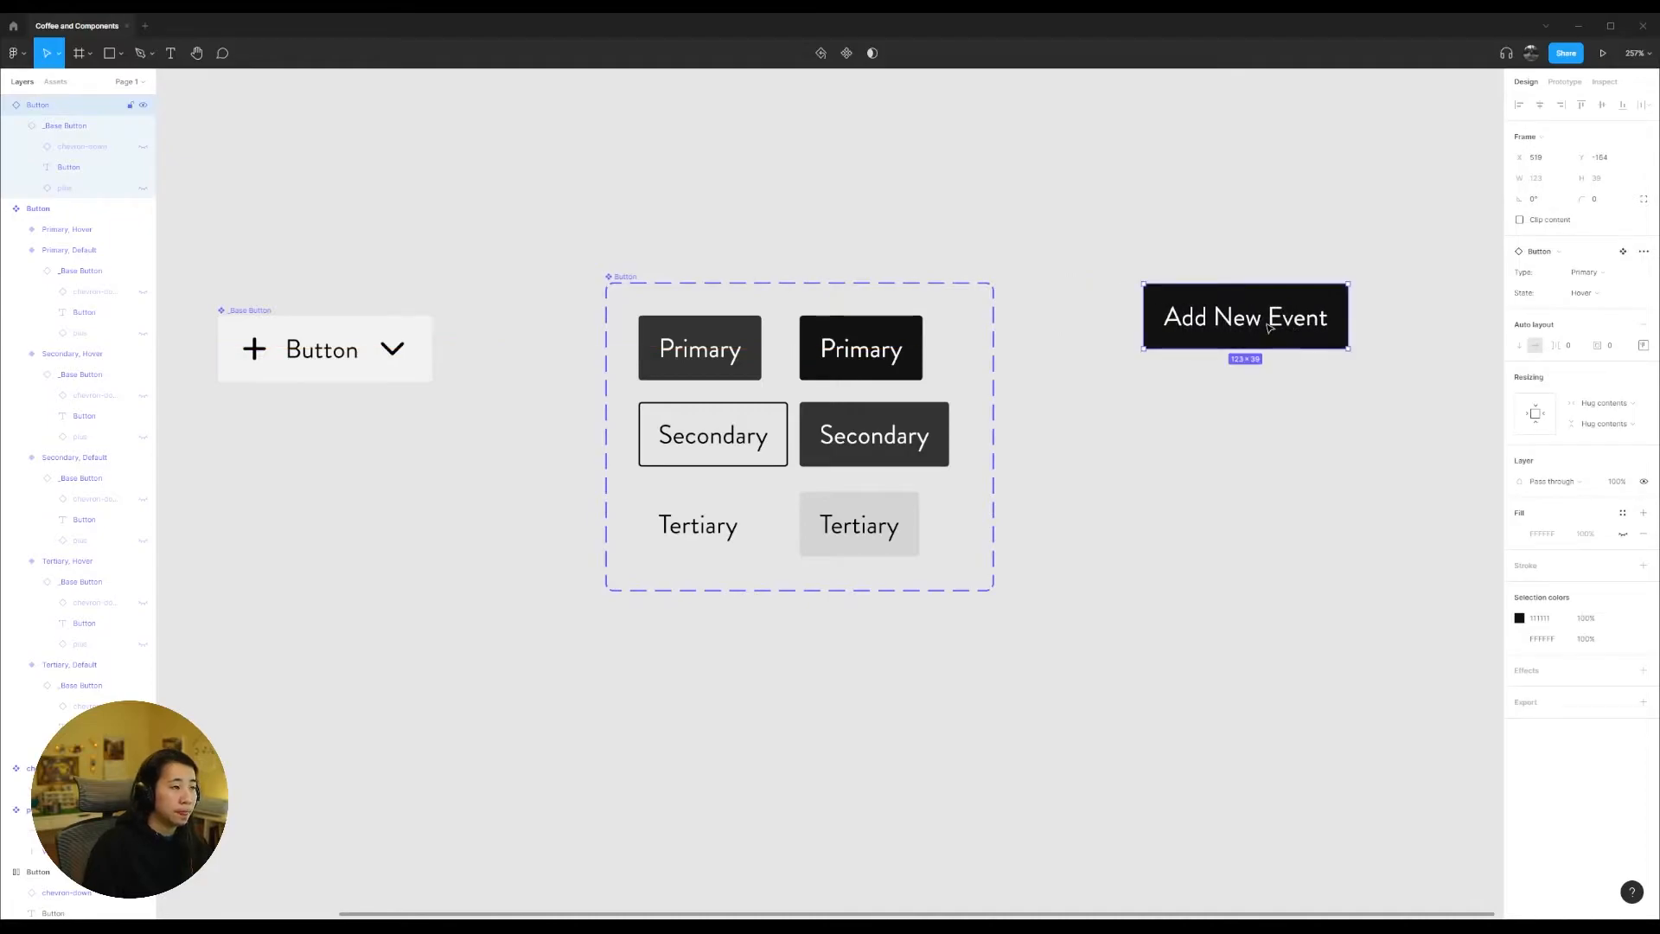
click(1280, 426)
drag(1408, 326, 1087, 417)
key(ctrl+z)
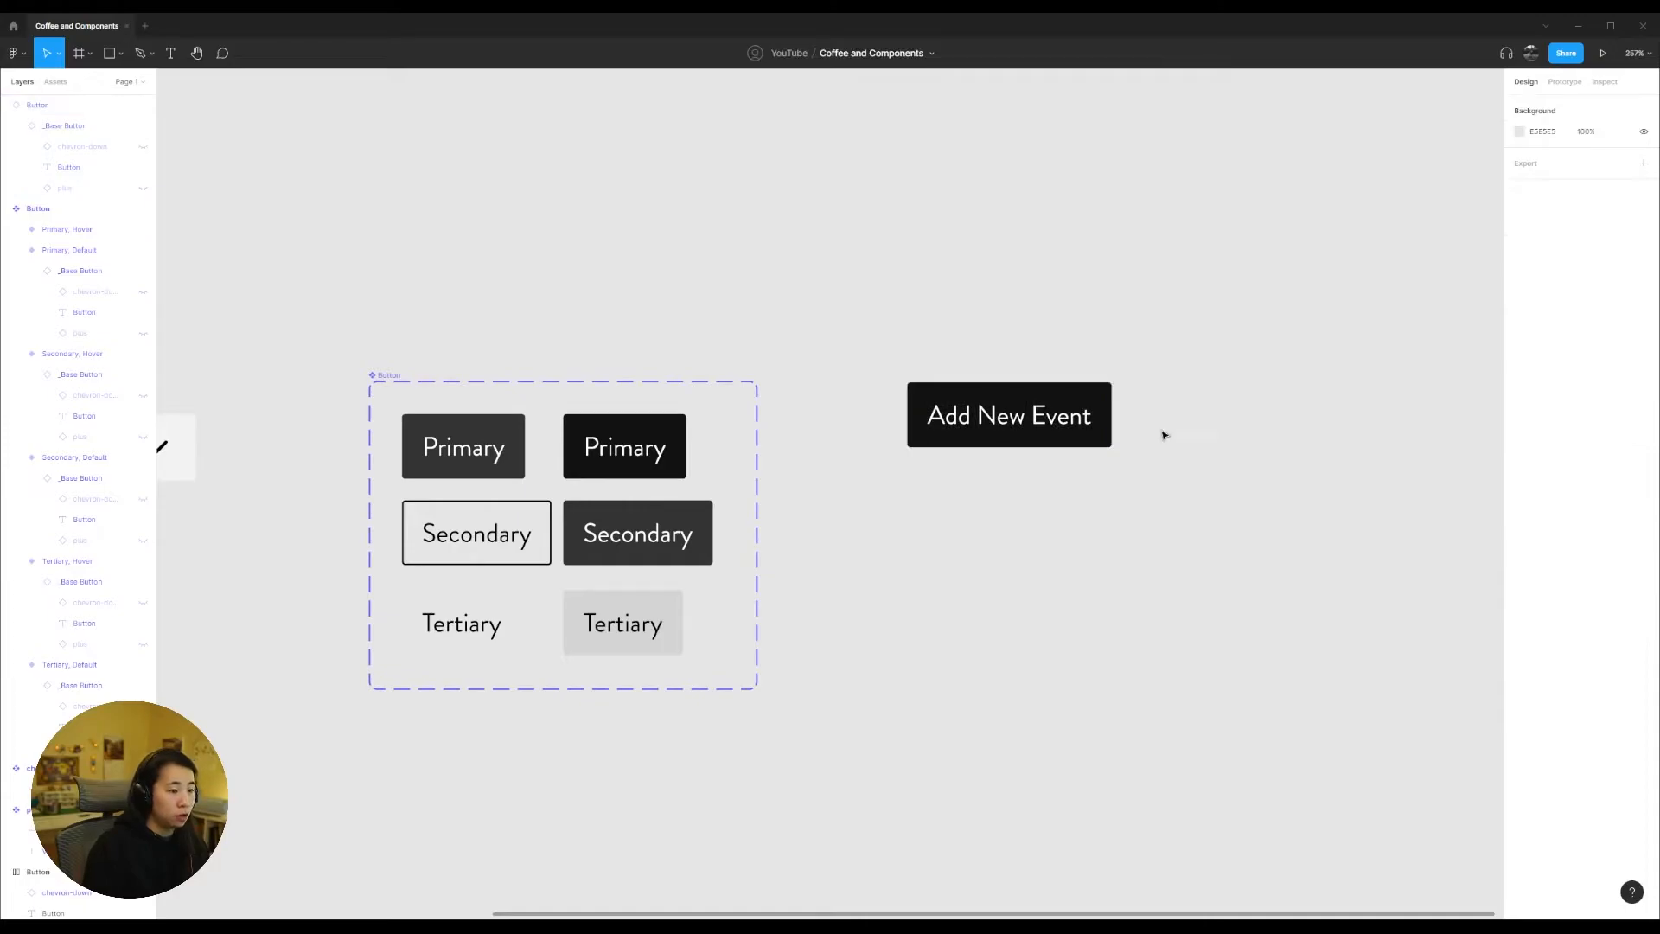
click(1027, 435)
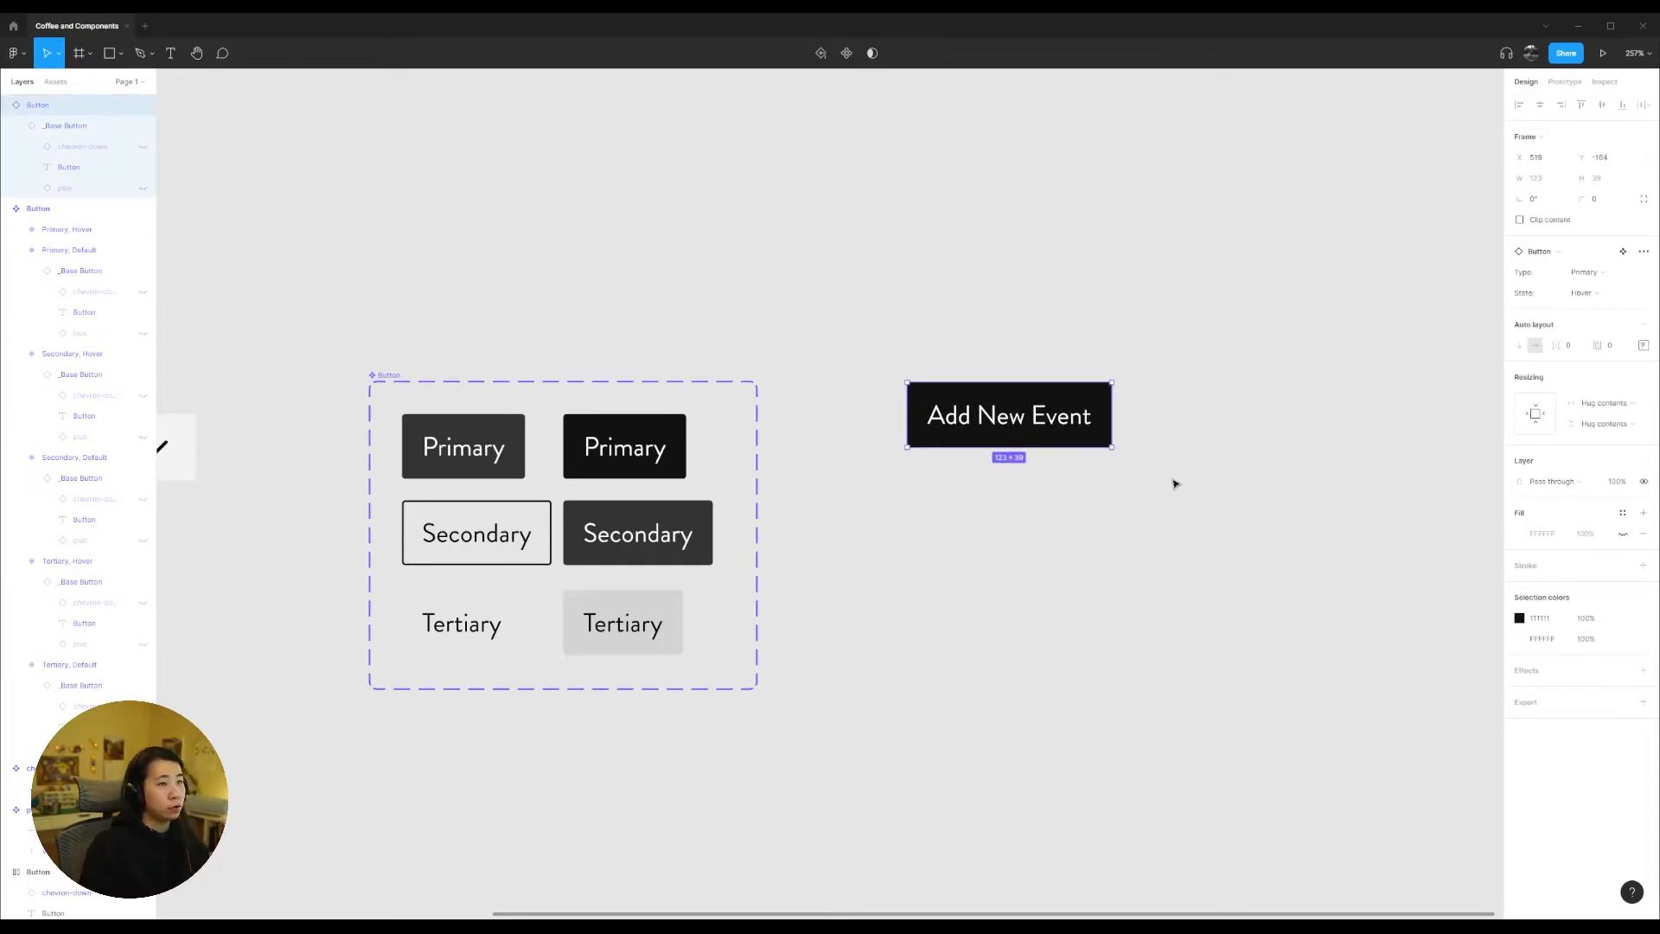
click(15, 126)
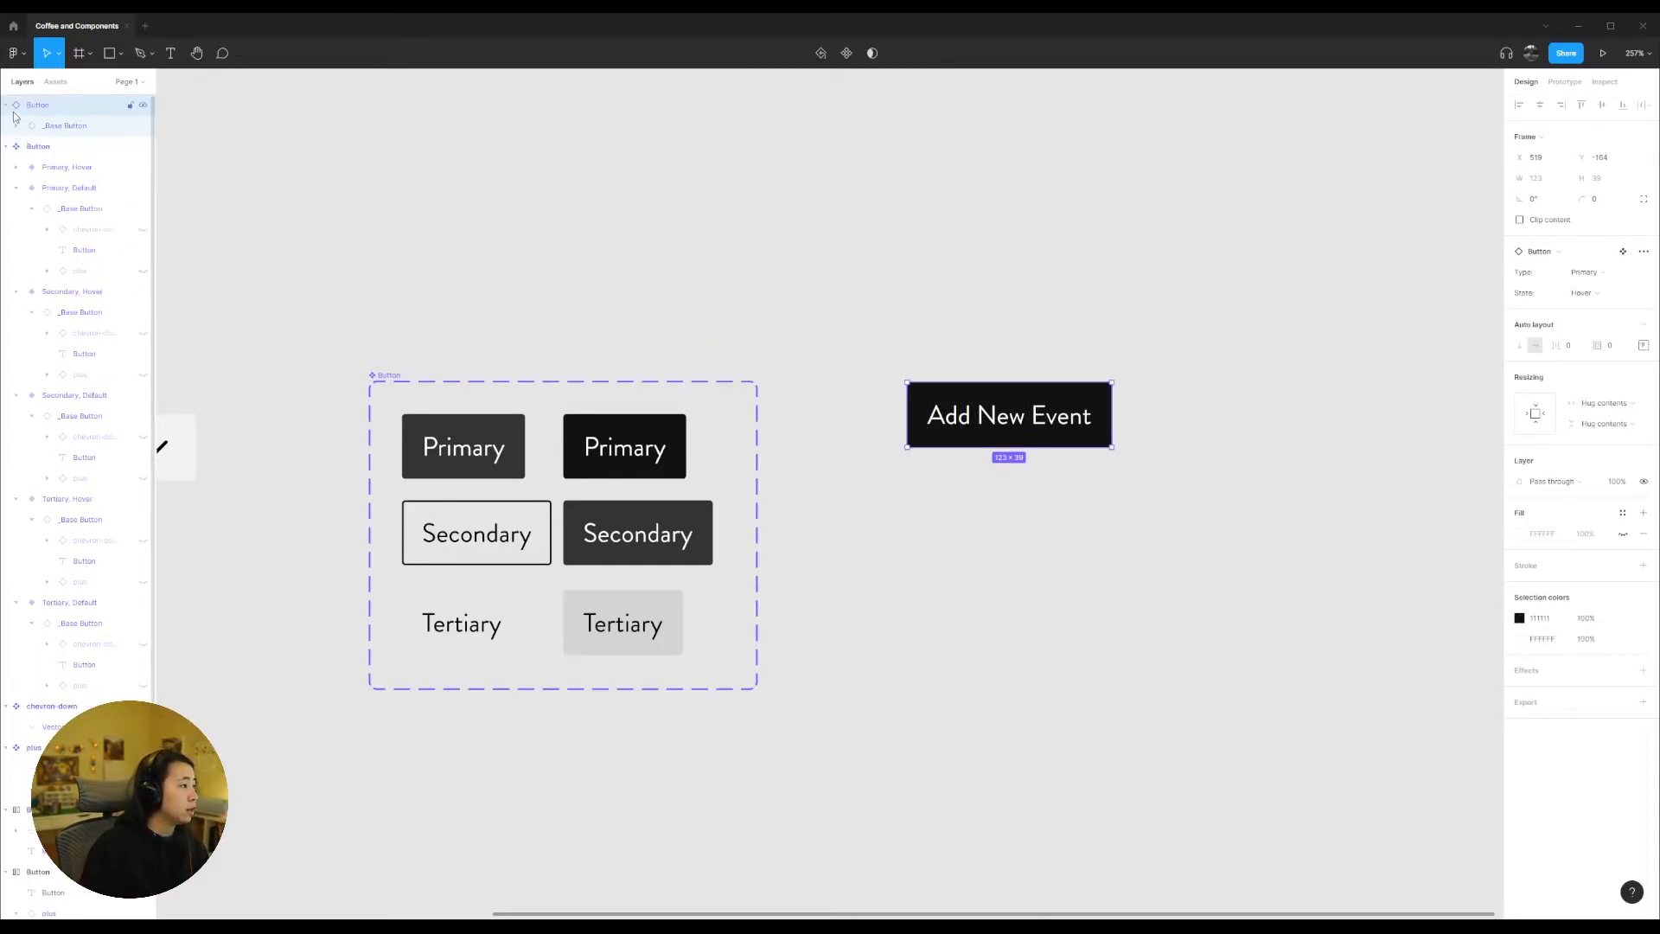
click(8, 107)
scroll(521, 255, up, 3)
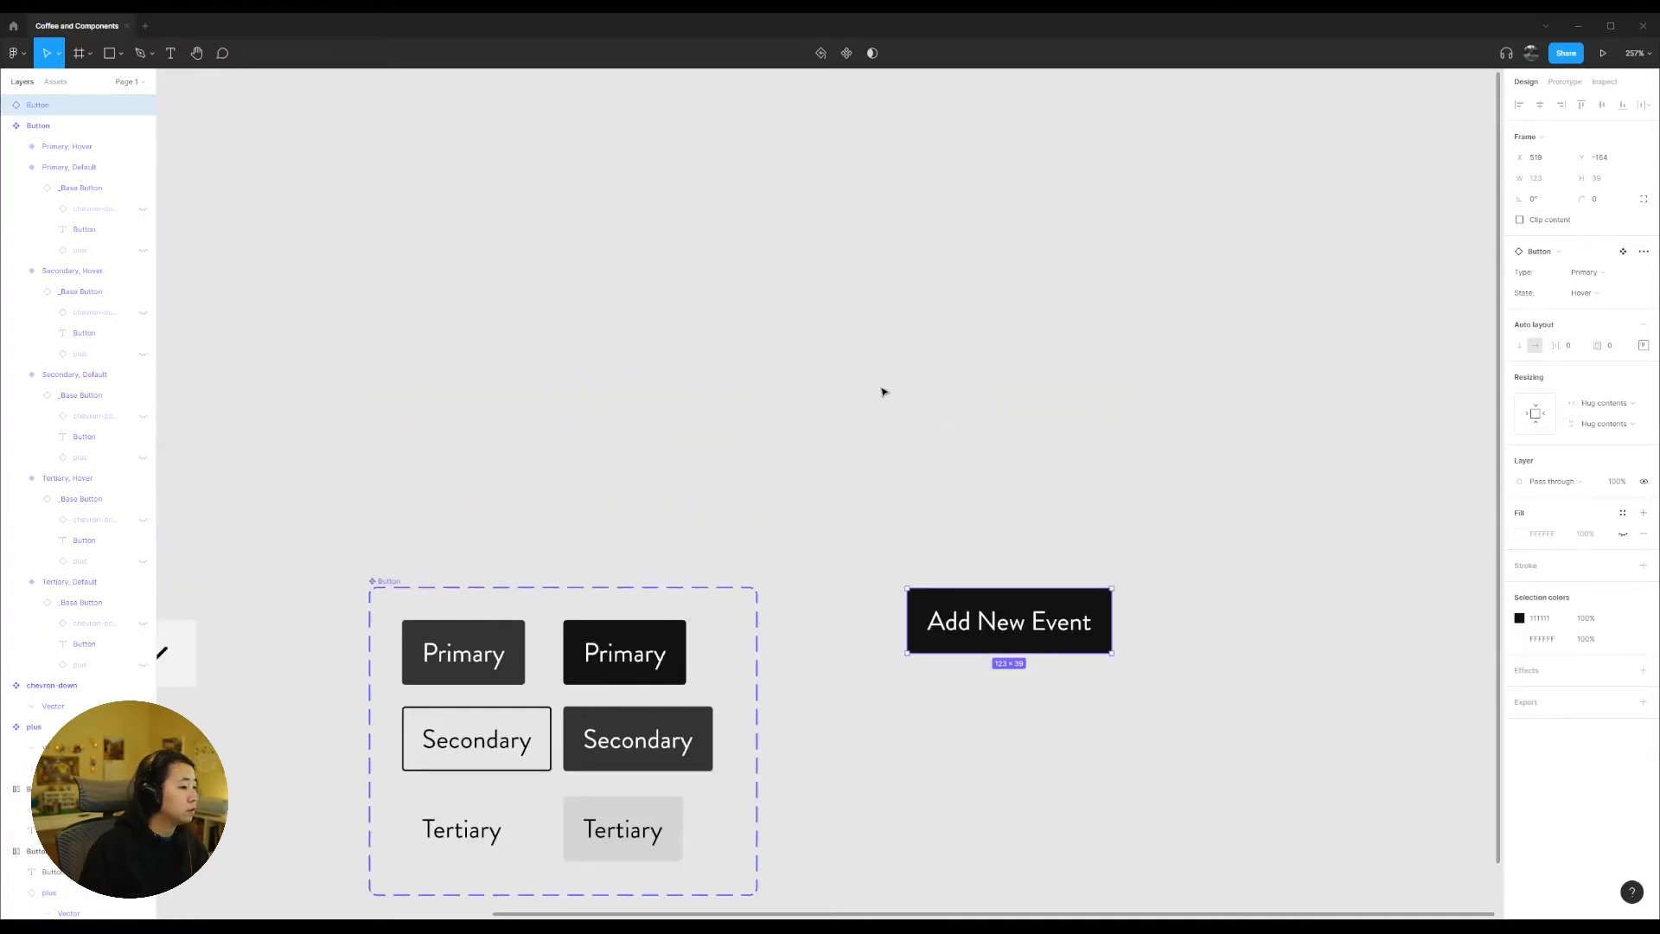
click(1596, 281)
key(Escape)
Step: Make the hidden plus icon visible in the "Add New Event" button instance
double_click(1018, 567)
double_click(1018, 567)
double_click(1017, 564)
key(Escape)
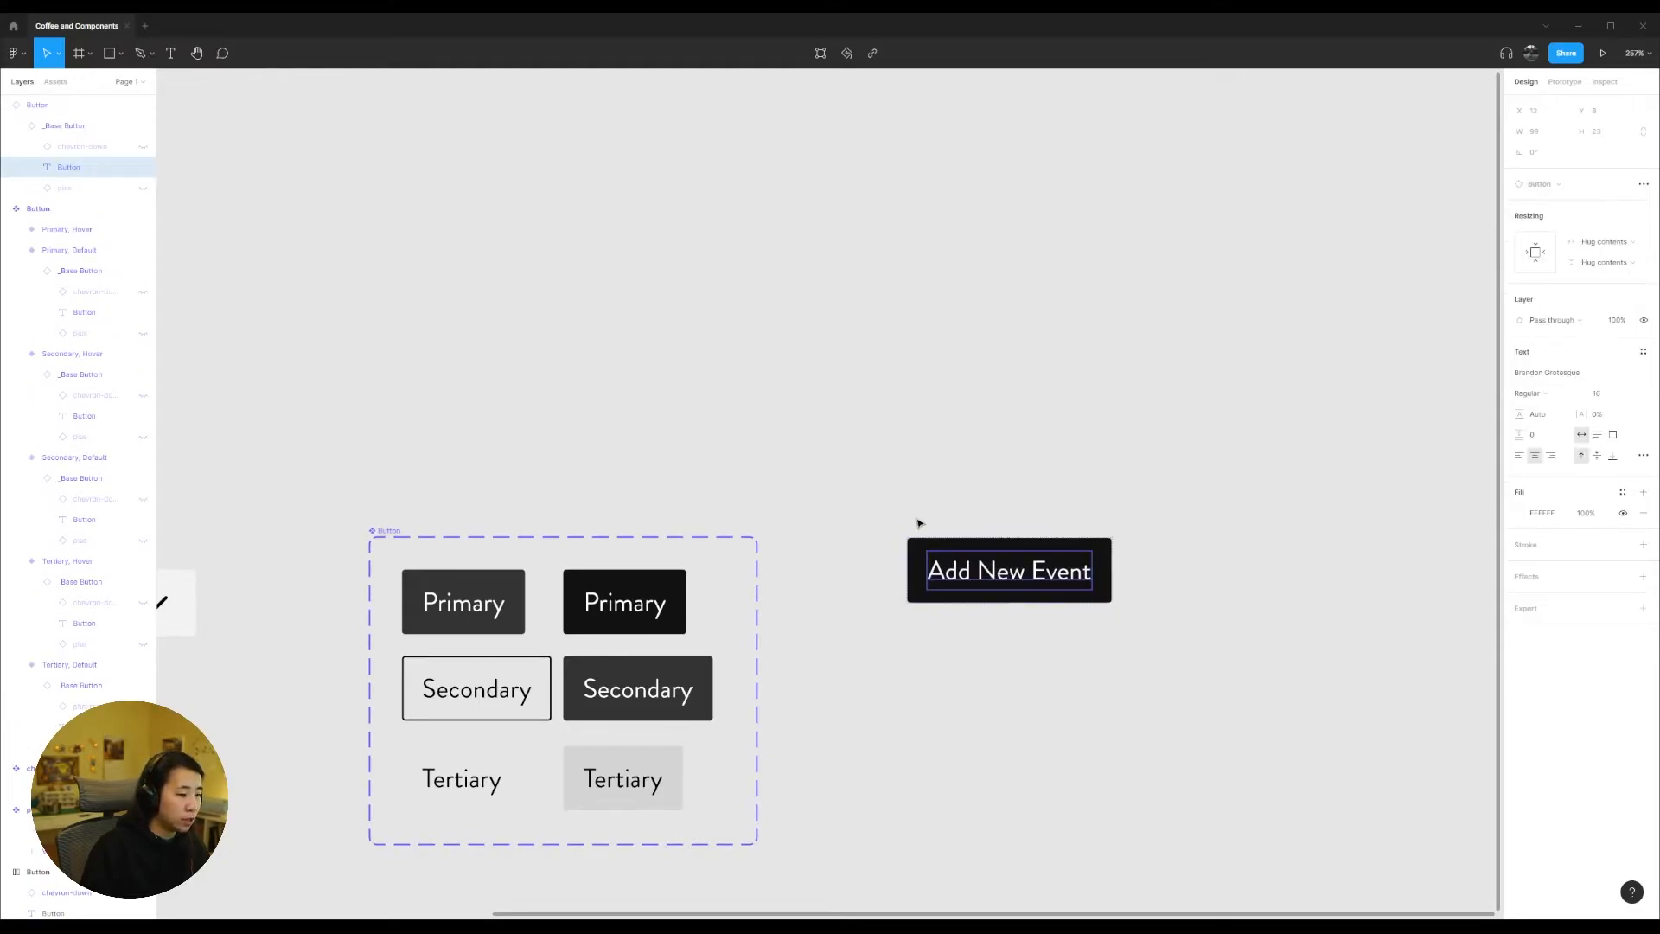
click(143, 188)
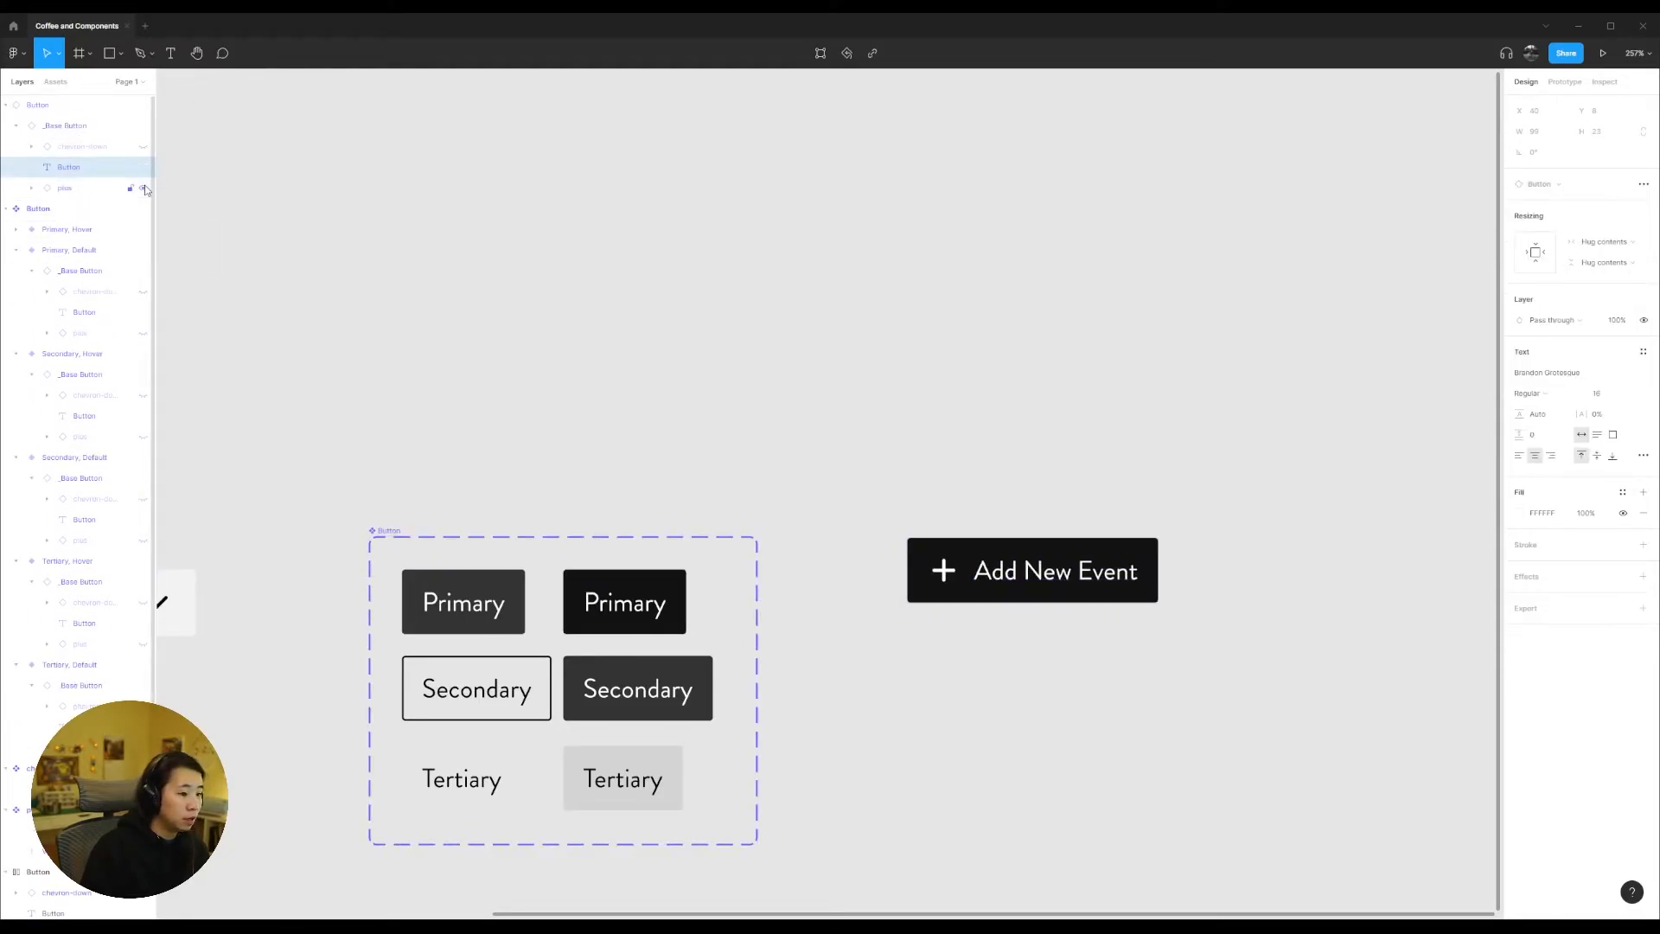
click(1030, 392)
Step: Try swapping the plus icon in the "Add New Event" button for chevron-down and swap it back to plus
click(962, 573)
double_click(961, 574)
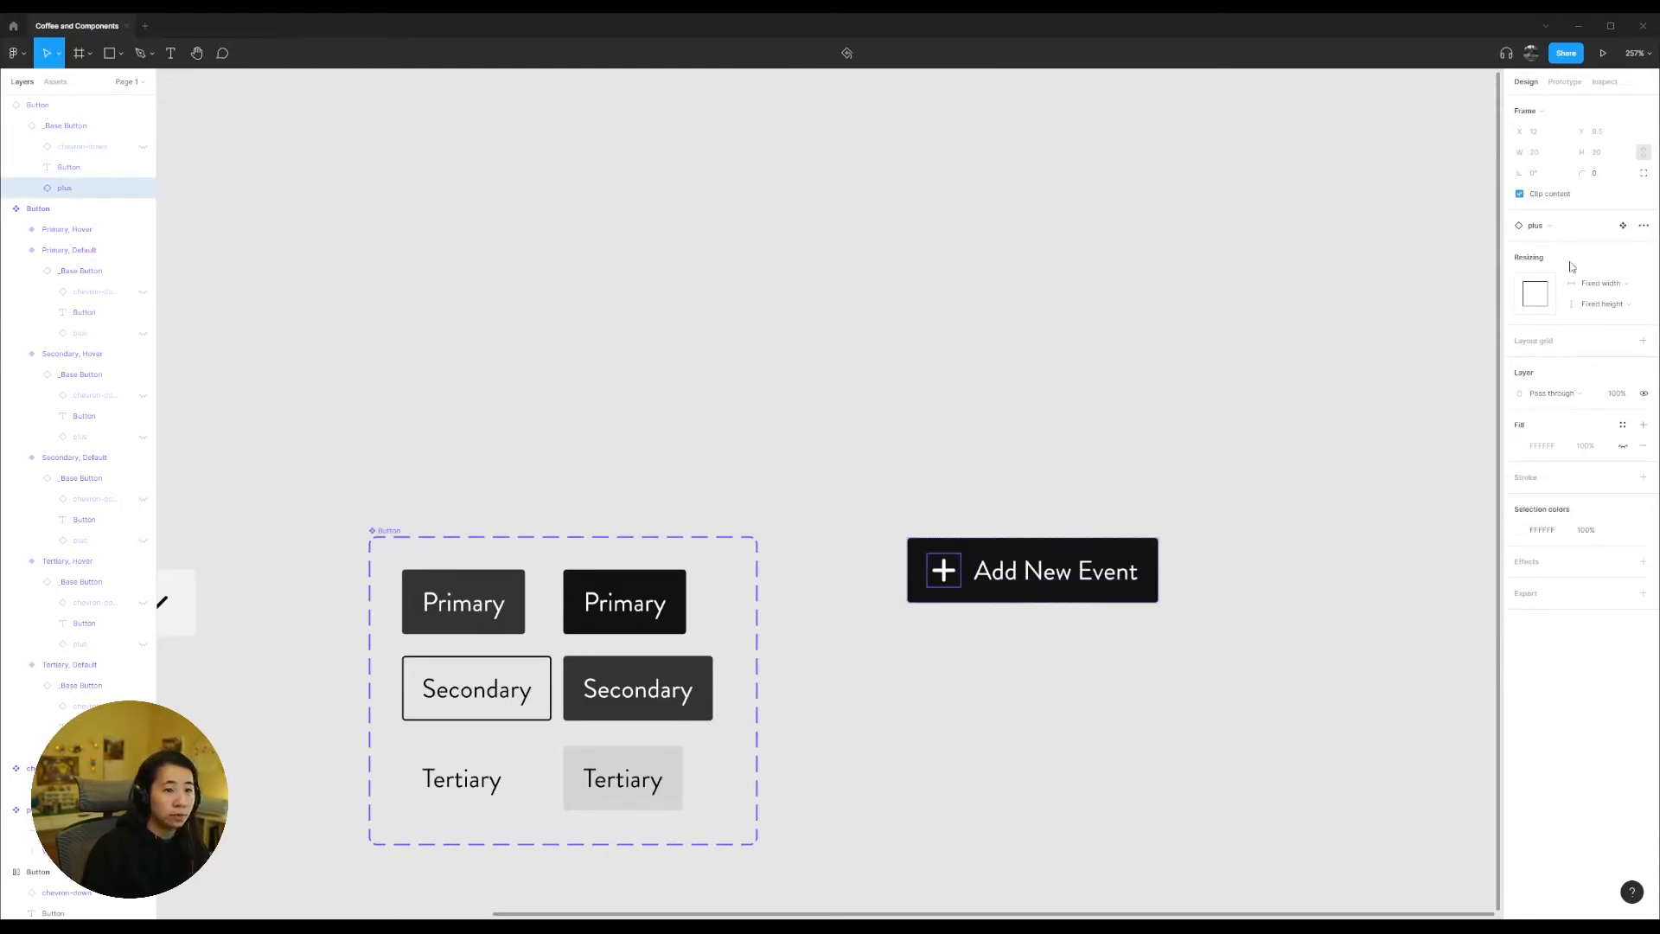
click(1537, 225)
click(1578, 368)
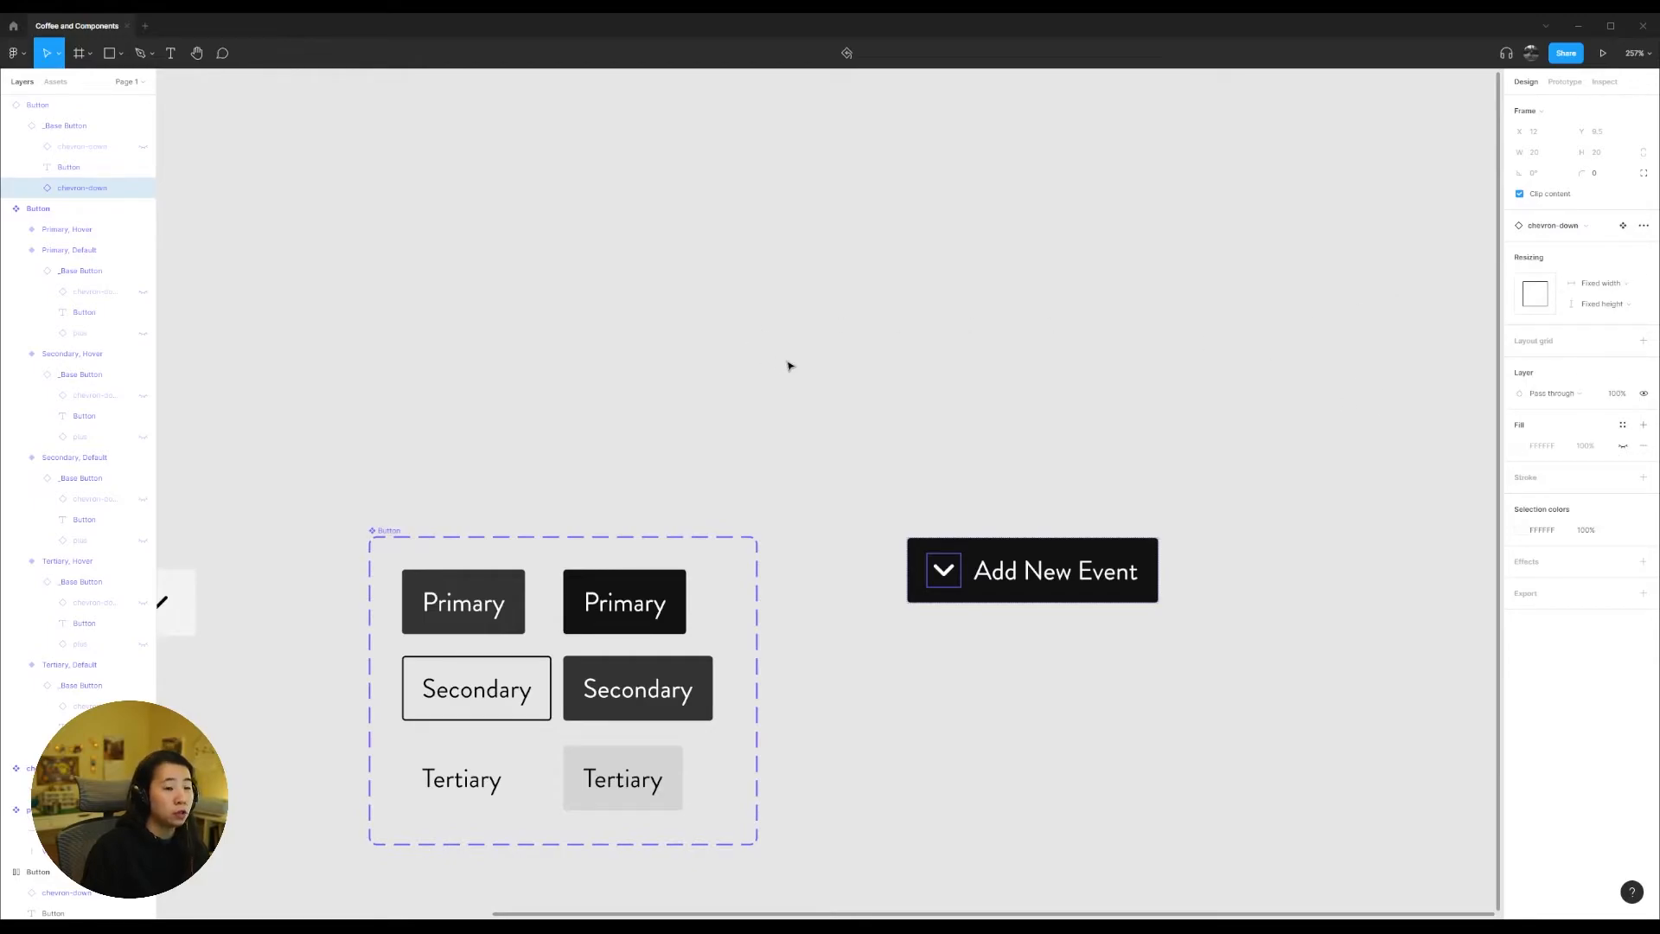
click(1569, 227)
click(1562, 390)
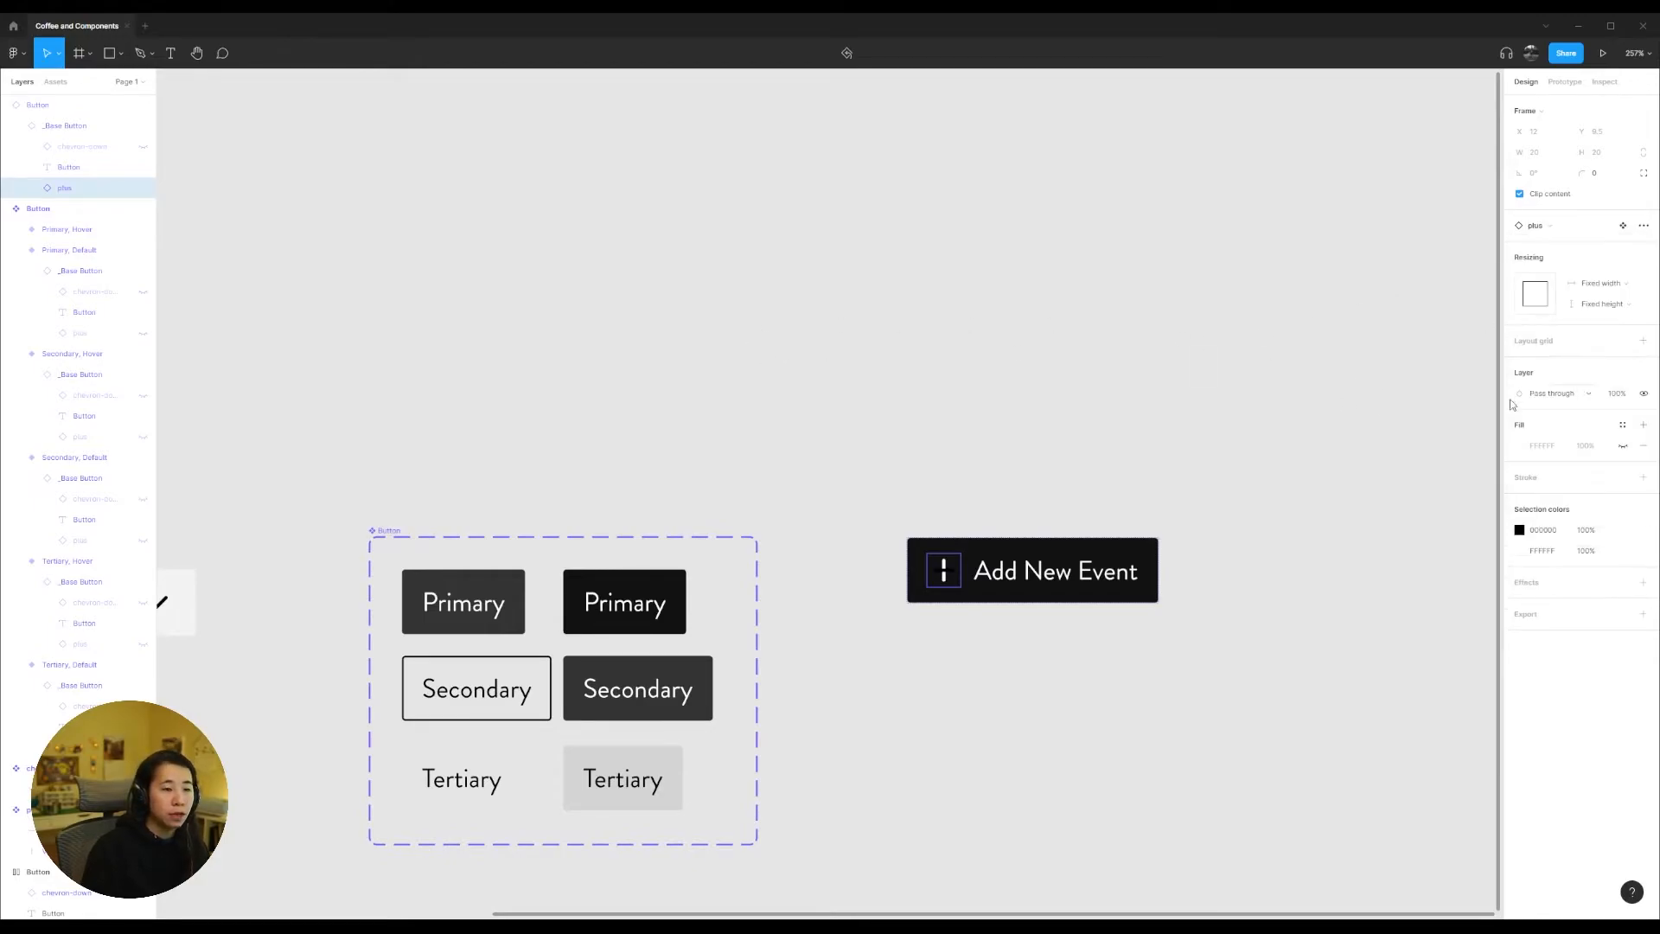
Step: Change the black part of the plus icon in the "Add New Event" button to white (FFFFFF)
click(1104, 425)
click(942, 570)
double_click(943, 571)
double_click(942, 571)
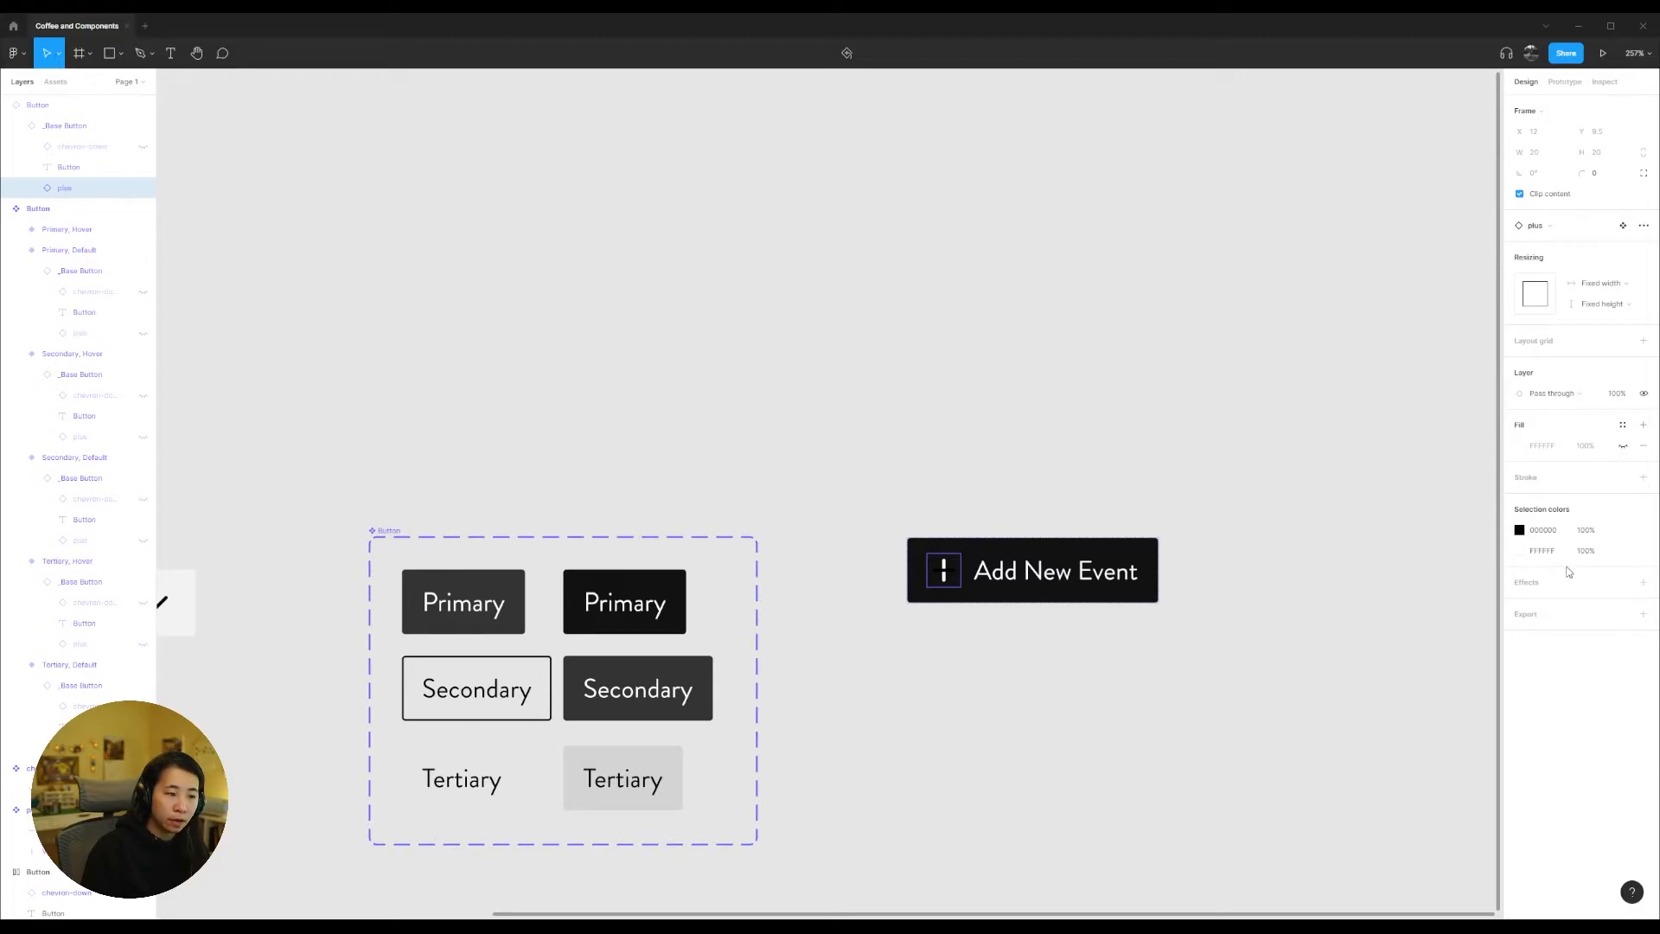
click(1520, 530)
click(1537, 531)
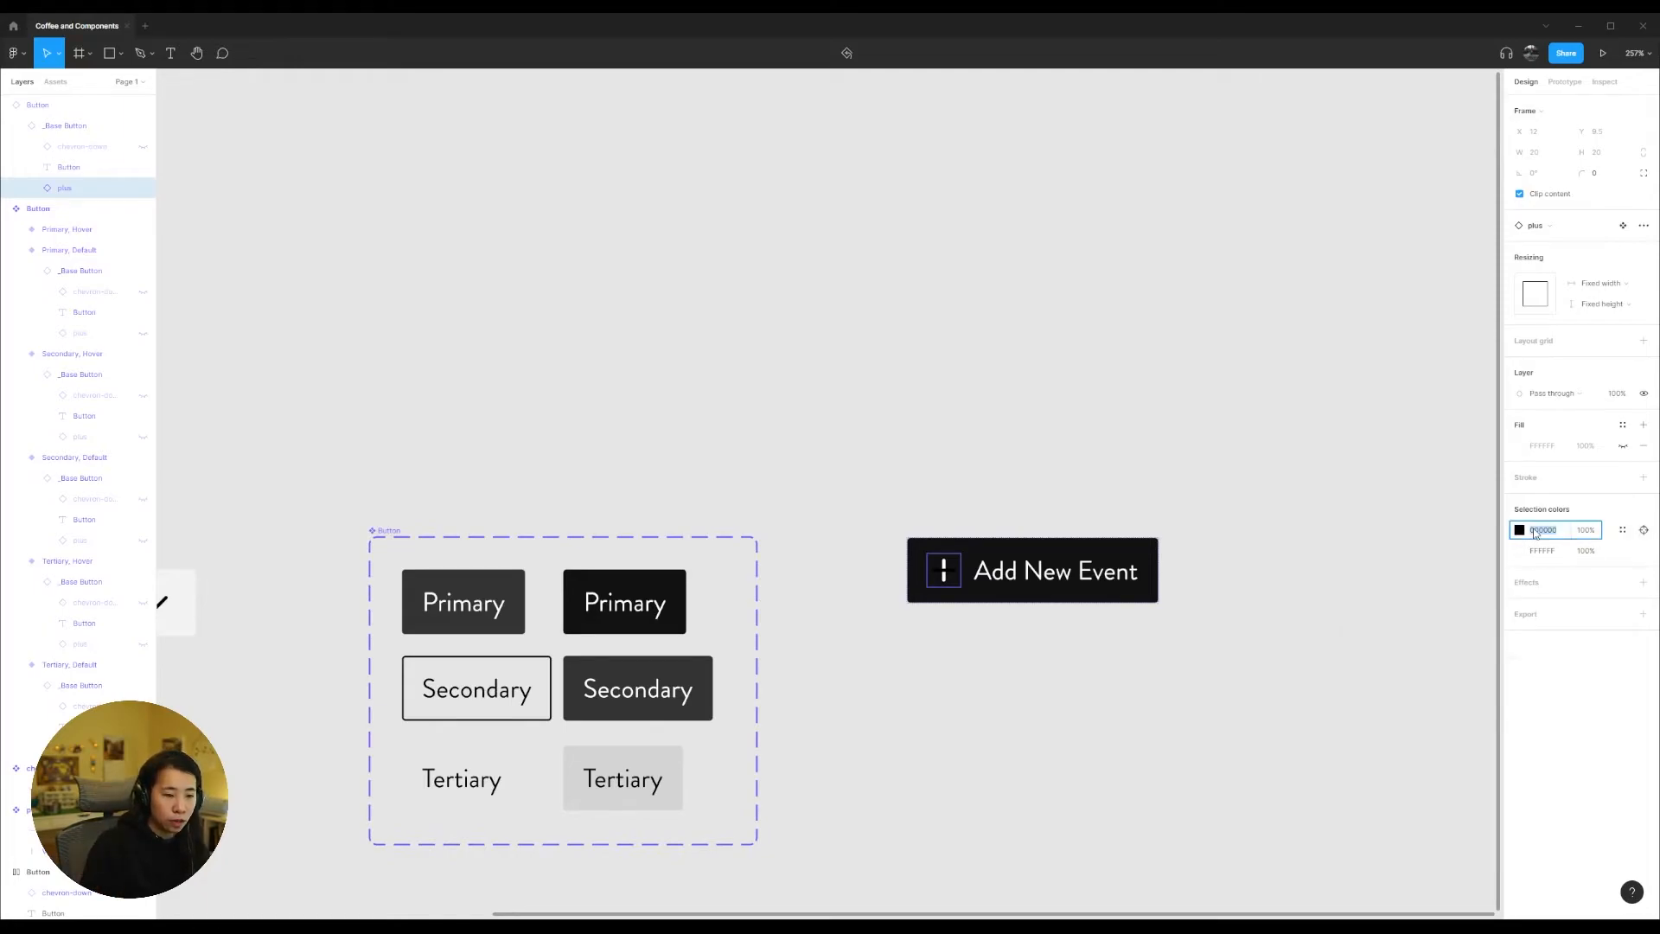
text(fff)
key(Return)
click(1078, 674)
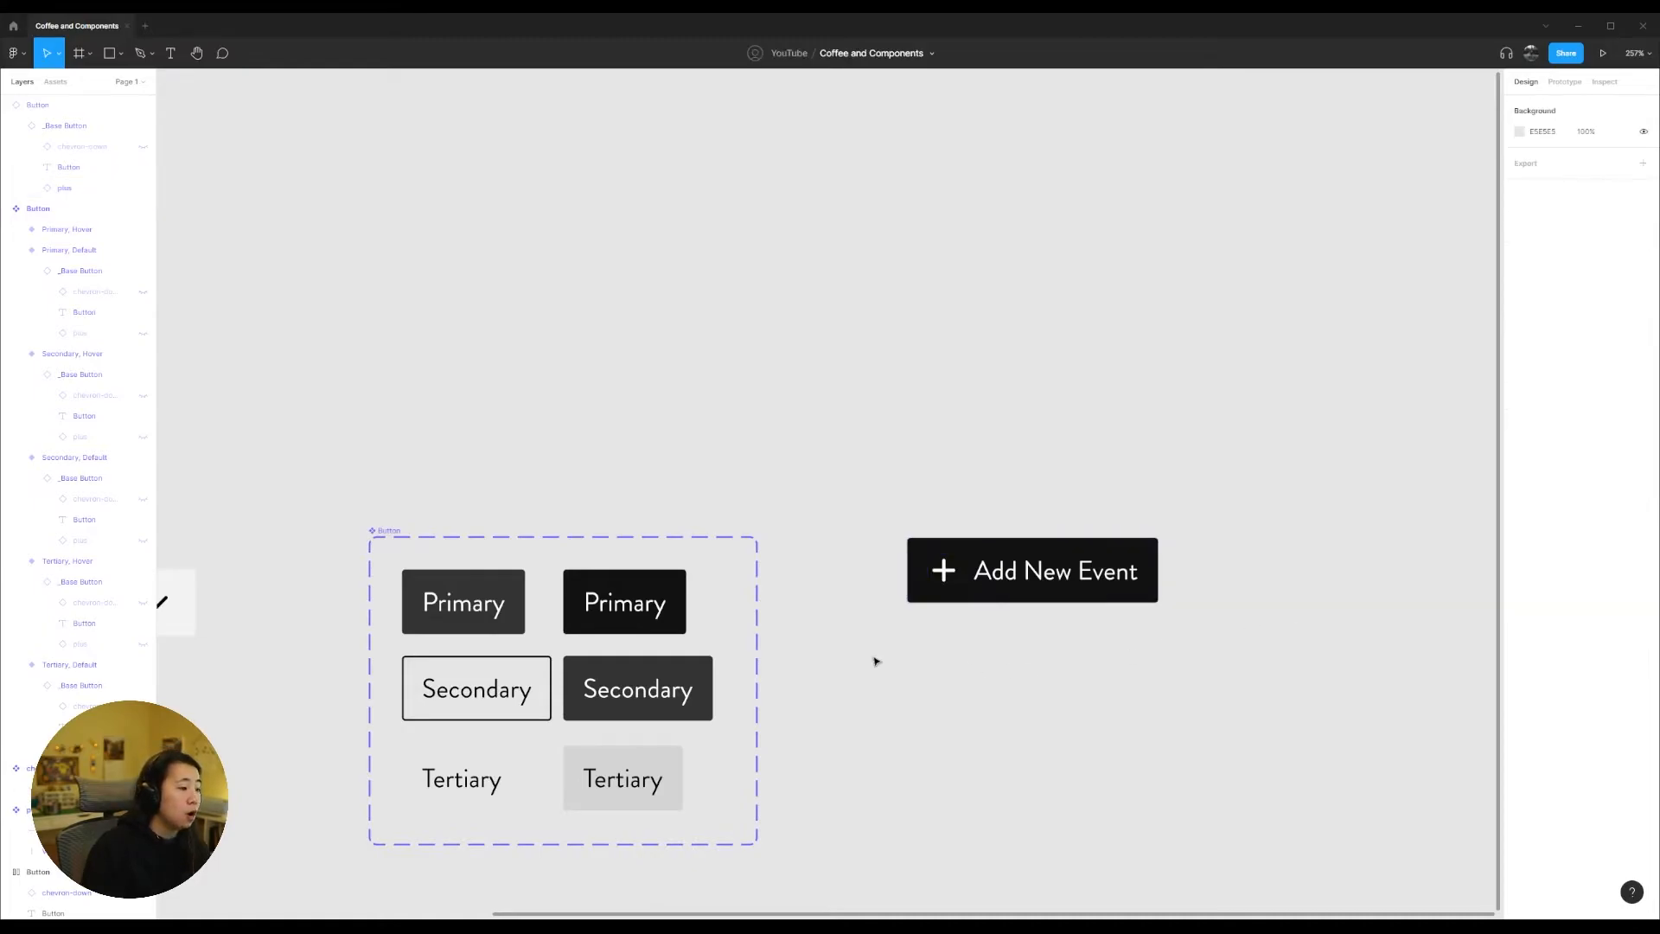
Step: Make the hidden chevron-down and plus icons visible in the Primary Default variant
drag(879, 674, 1307, 403)
click(892, 330)
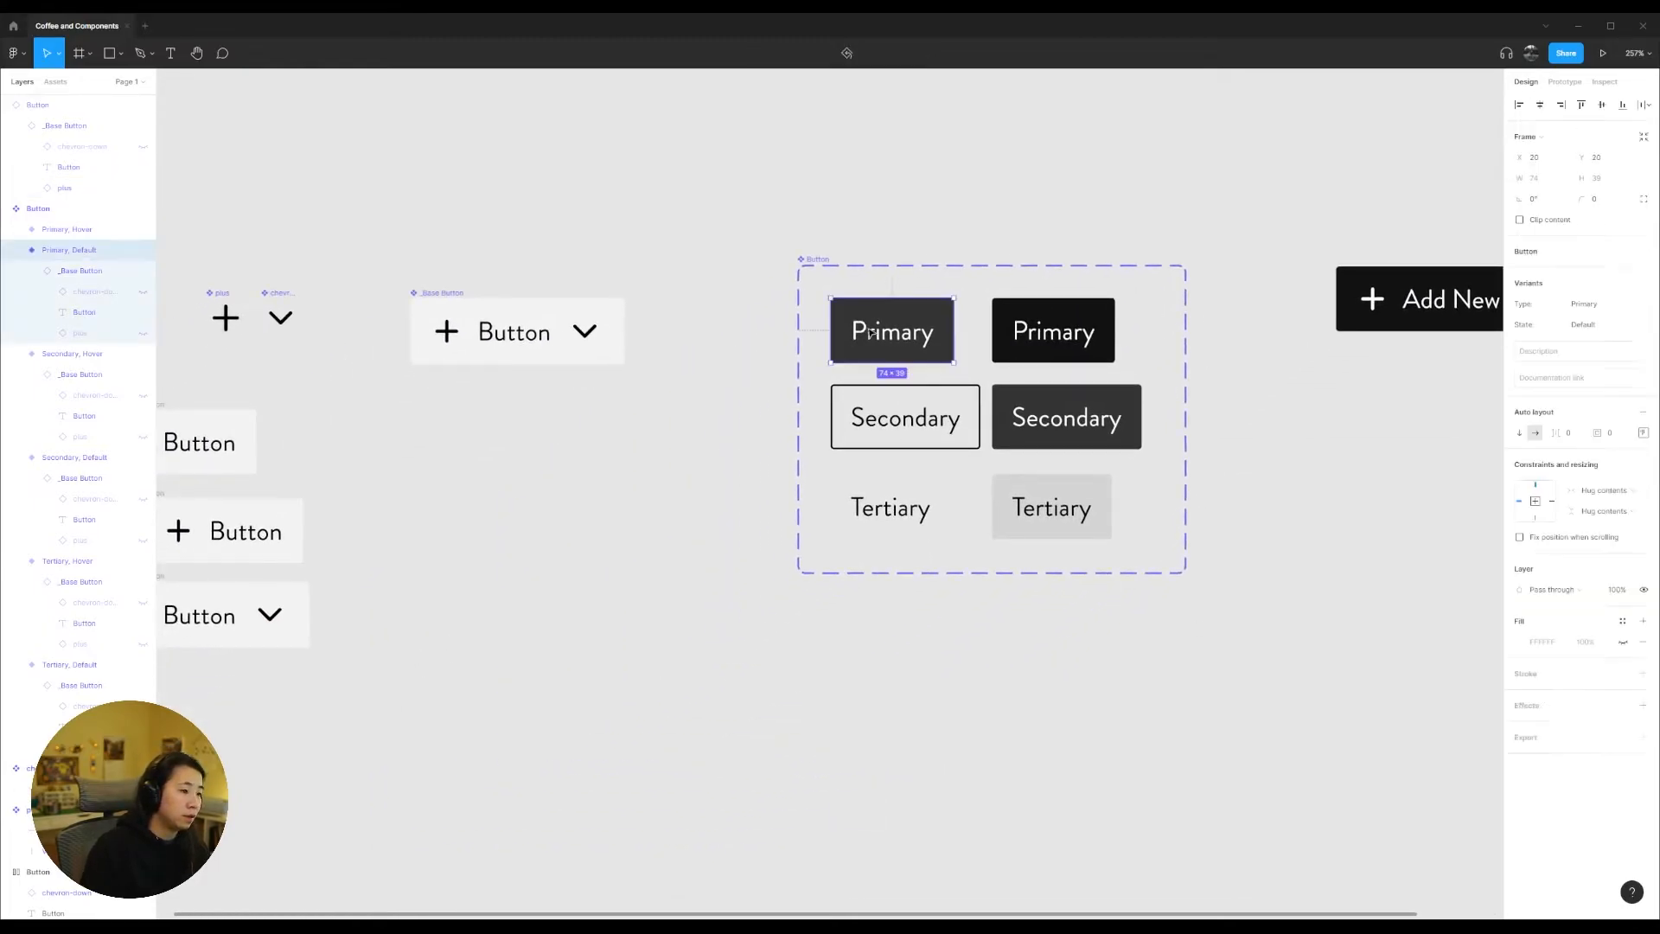
click(62, 270)
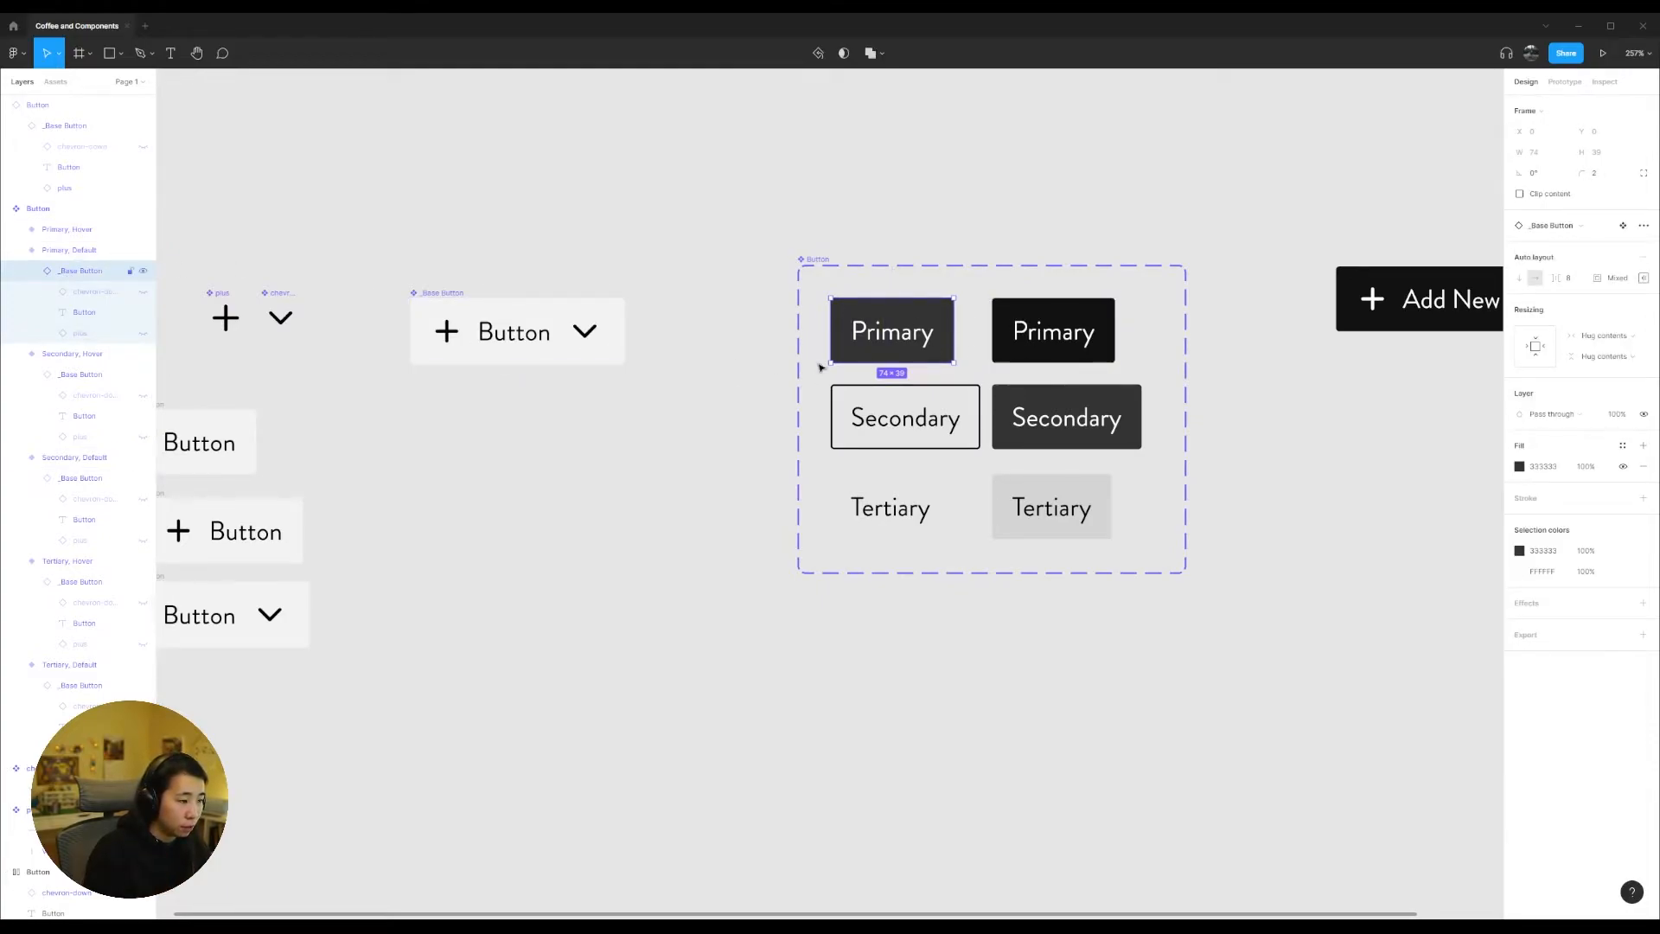
click(143, 293)
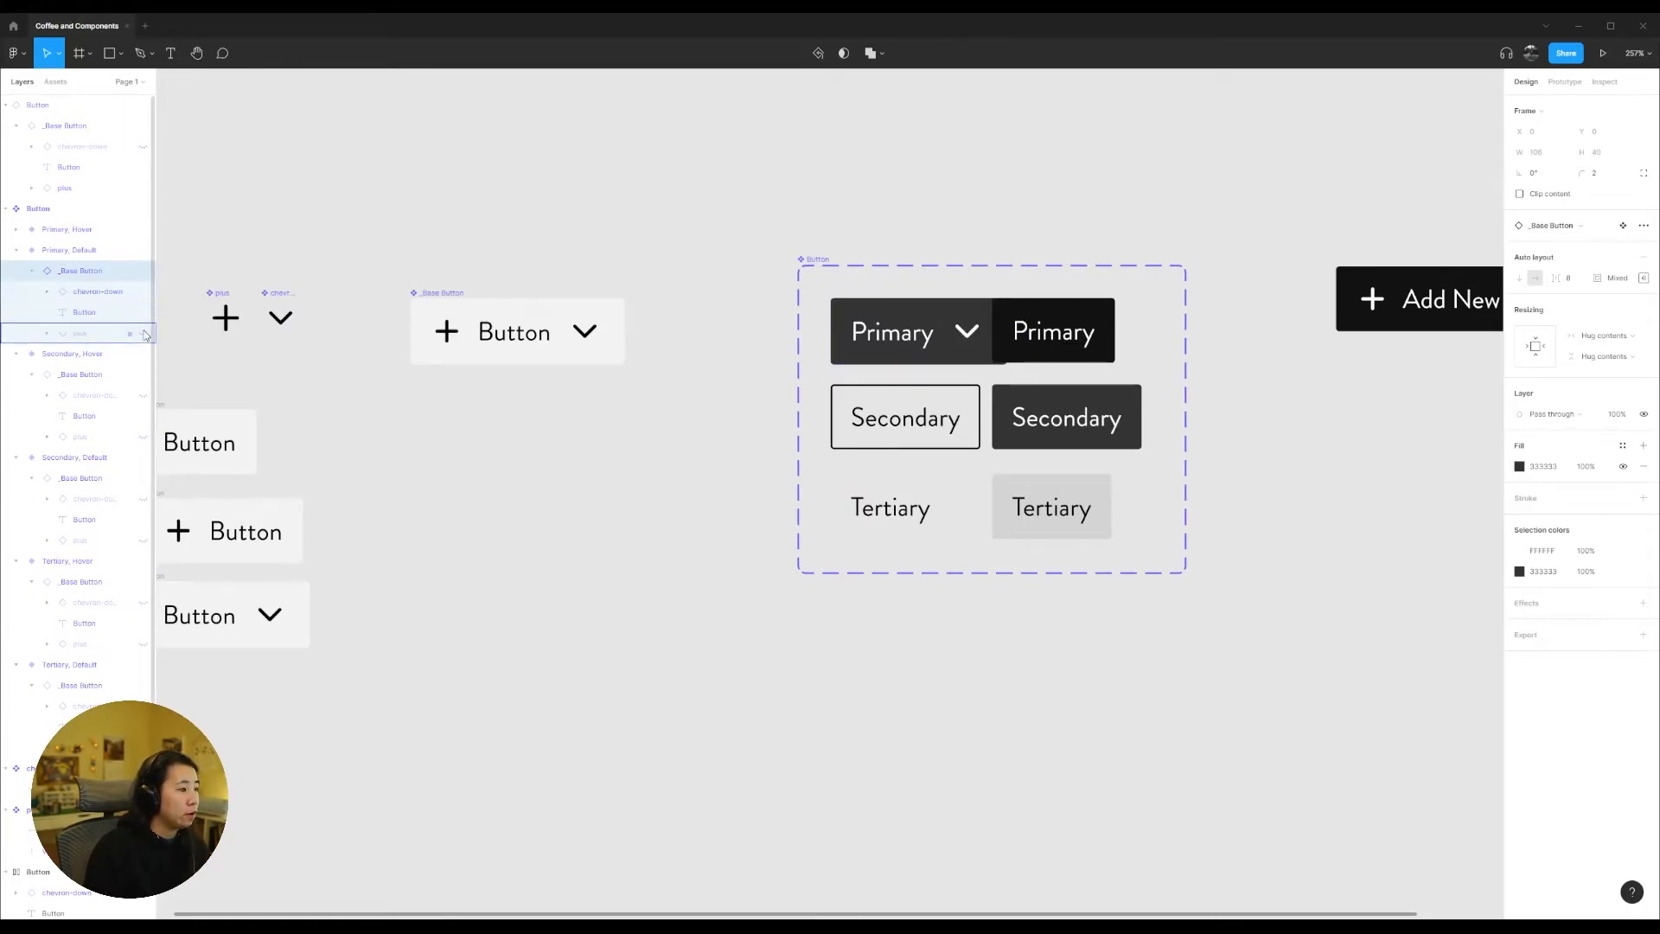
click(143, 333)
Step: Move the "Add New Event" instance below the component set's level and widen the Button component set to about 401 px
click(864, 232)
drag(1057, 213, 560, 219)
drag(1009, 308, 1207, 661)
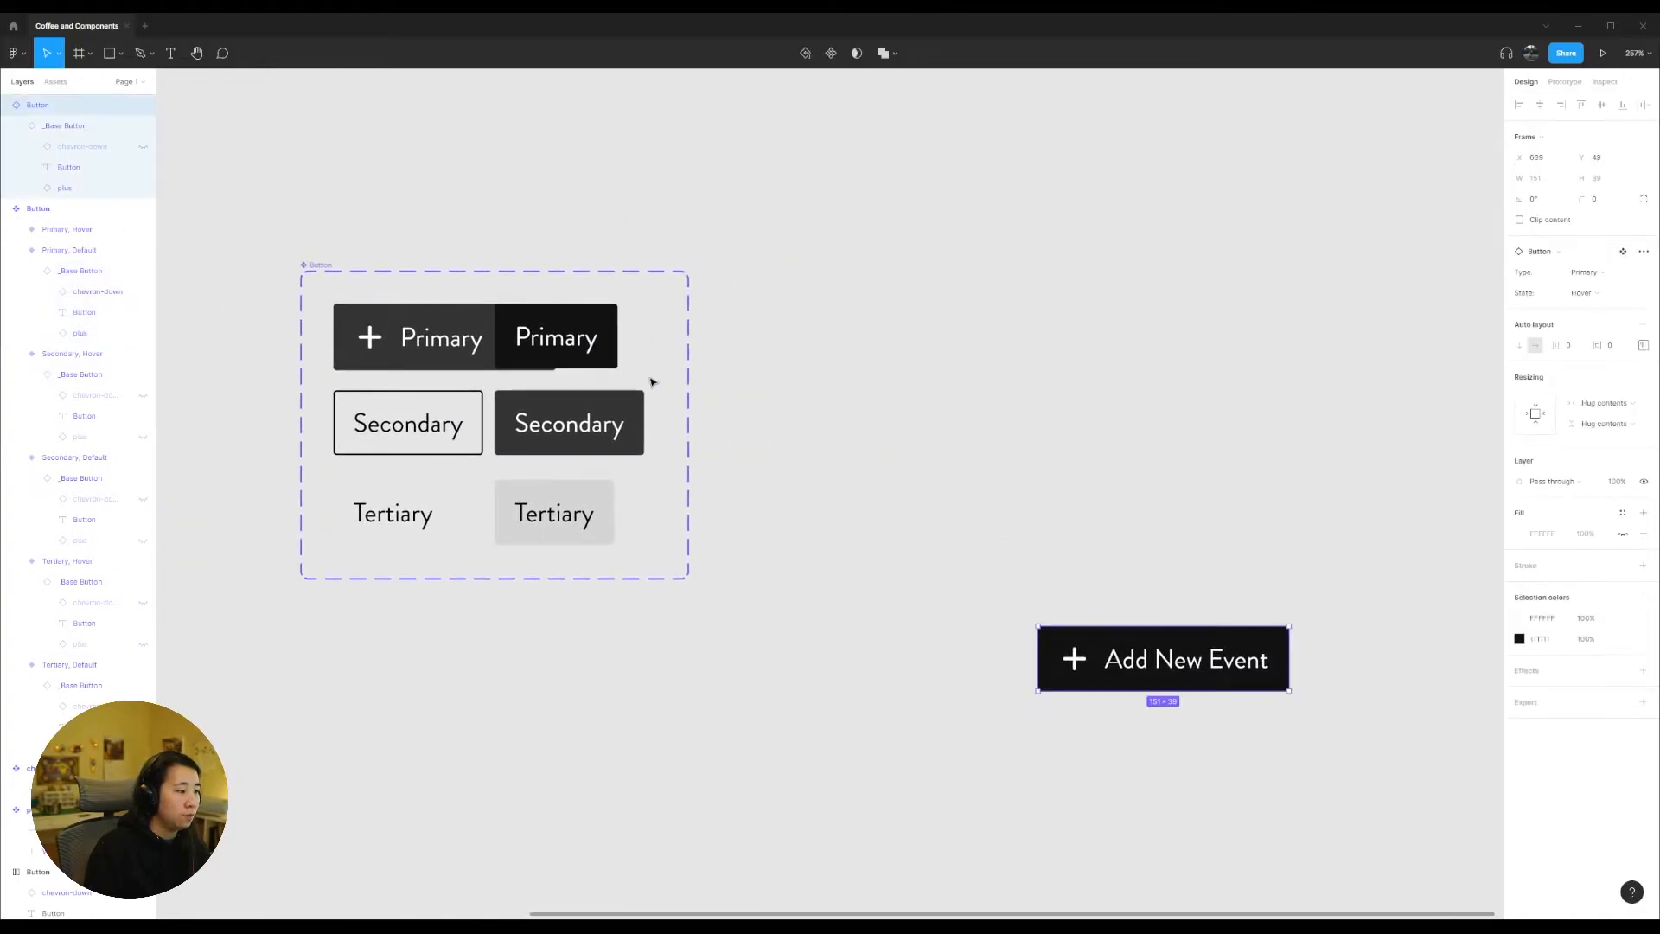
click(329, 264)
drag(688, 352, 966, 392)
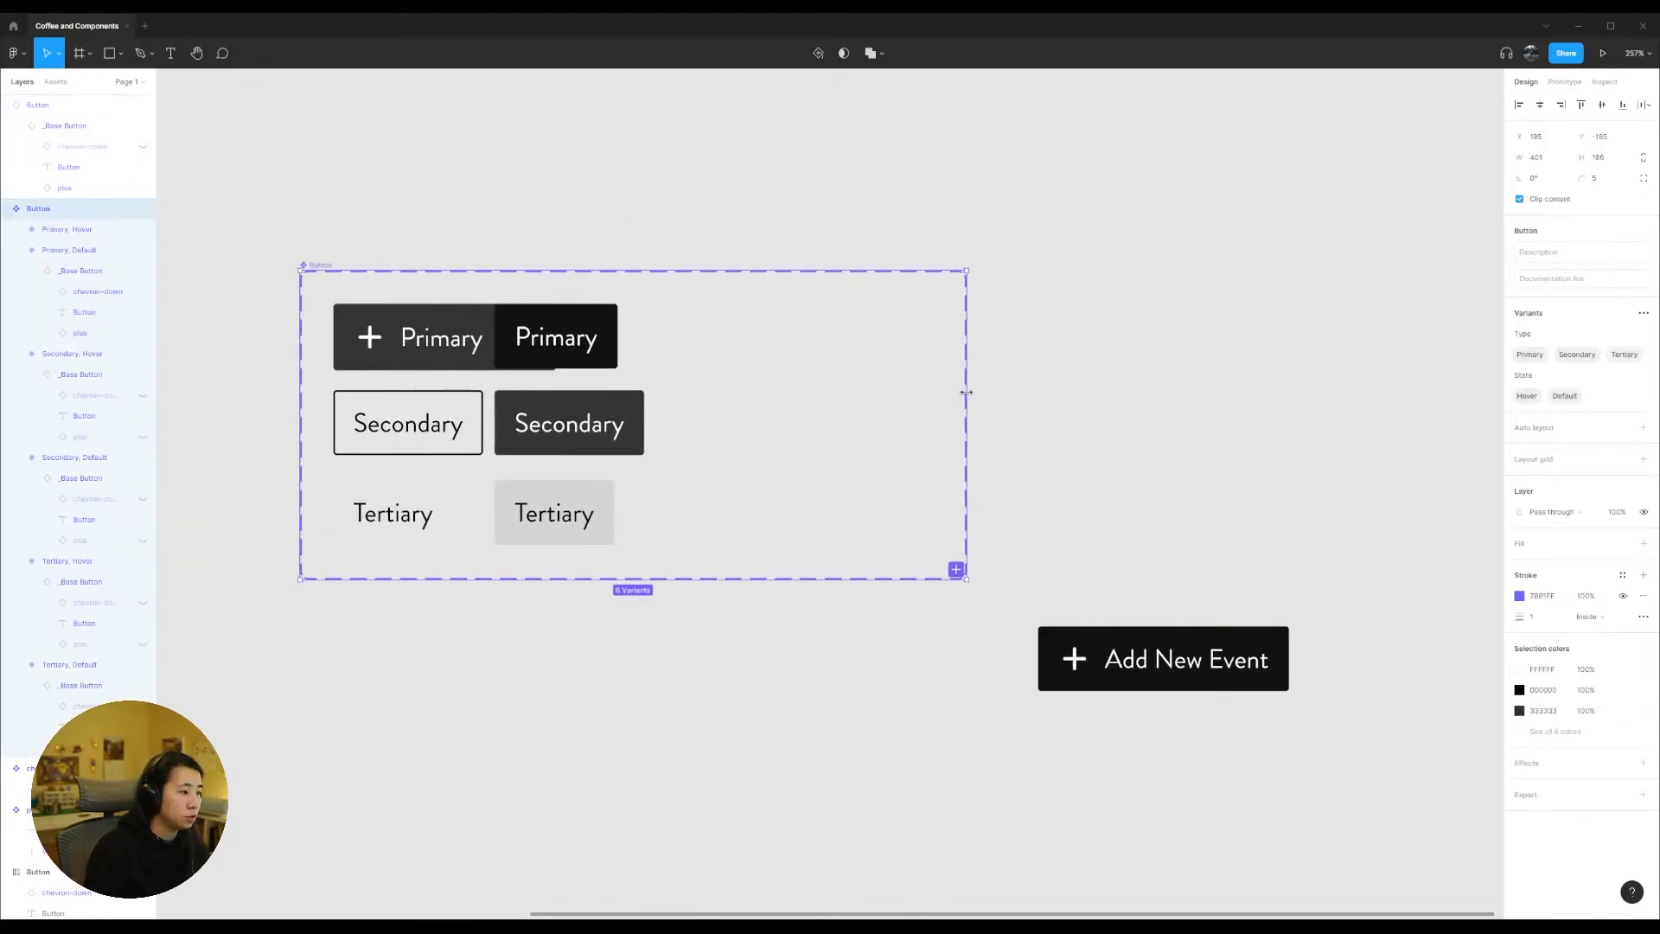
Step: Shift the Primary, Secondary and Tertiary Hover variants together to X 177, clear of the widened Primary Default button
click(557, 340)
shift+click(595, 422)
shift+click(597, 512)
drag(597, 426, 696, 426)
click(563, 581)
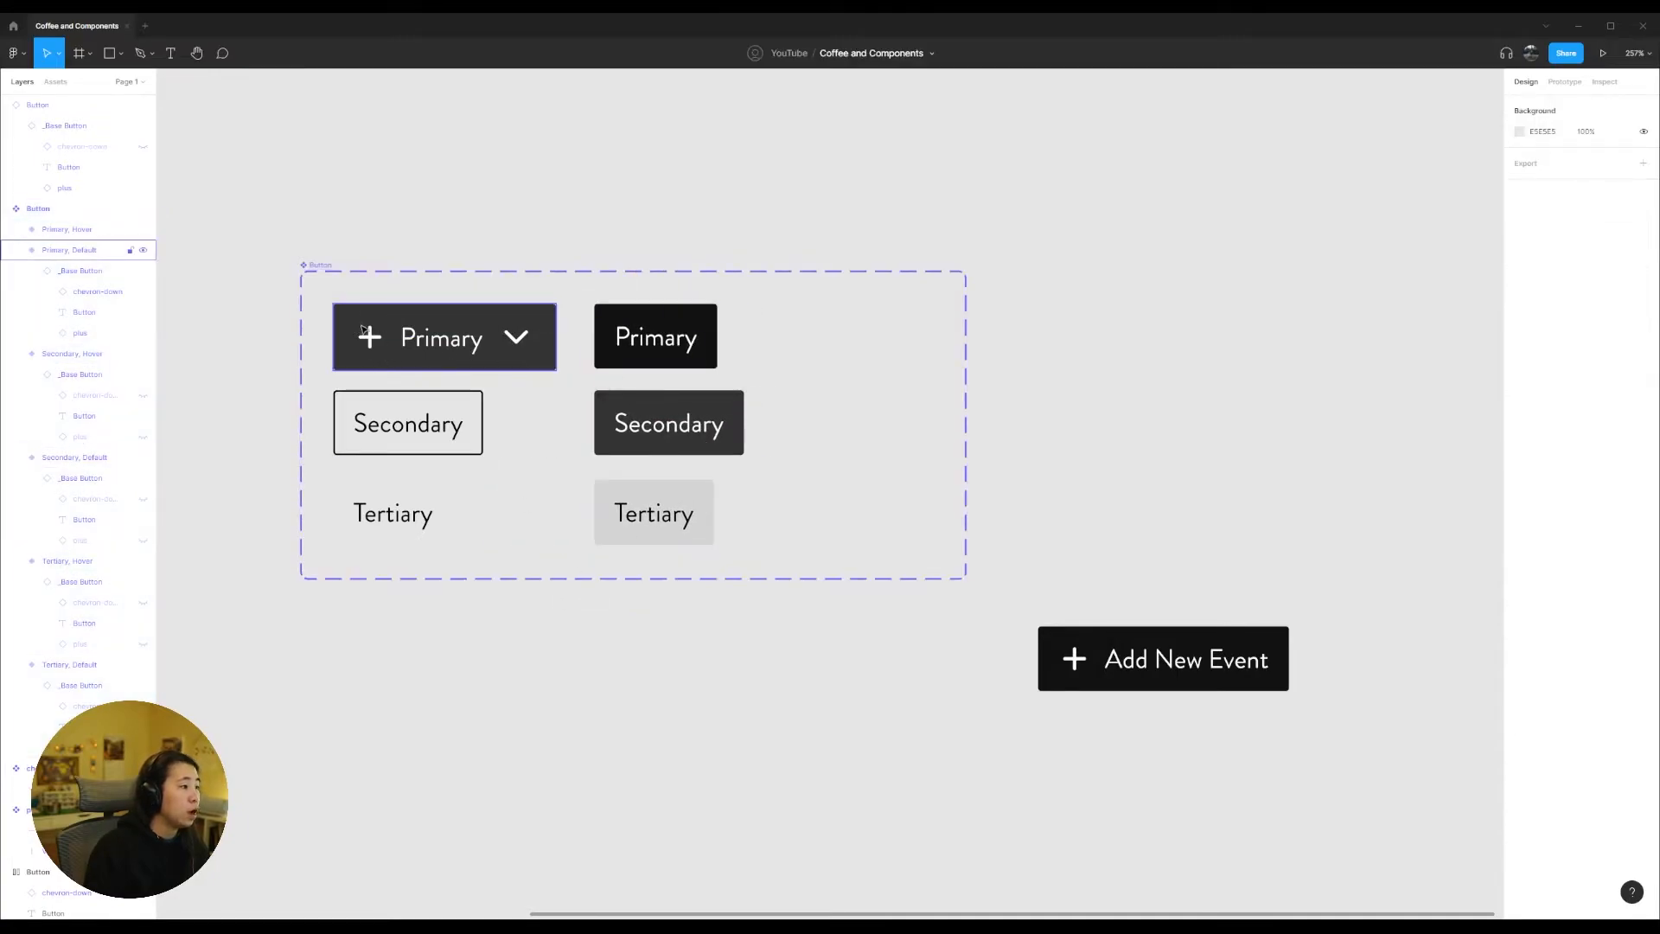
Step: Make the hidden chevron-down and plus icons visible in the Secondary Default variant
click(389, 436)
click(143, 499)
click(143, 540)
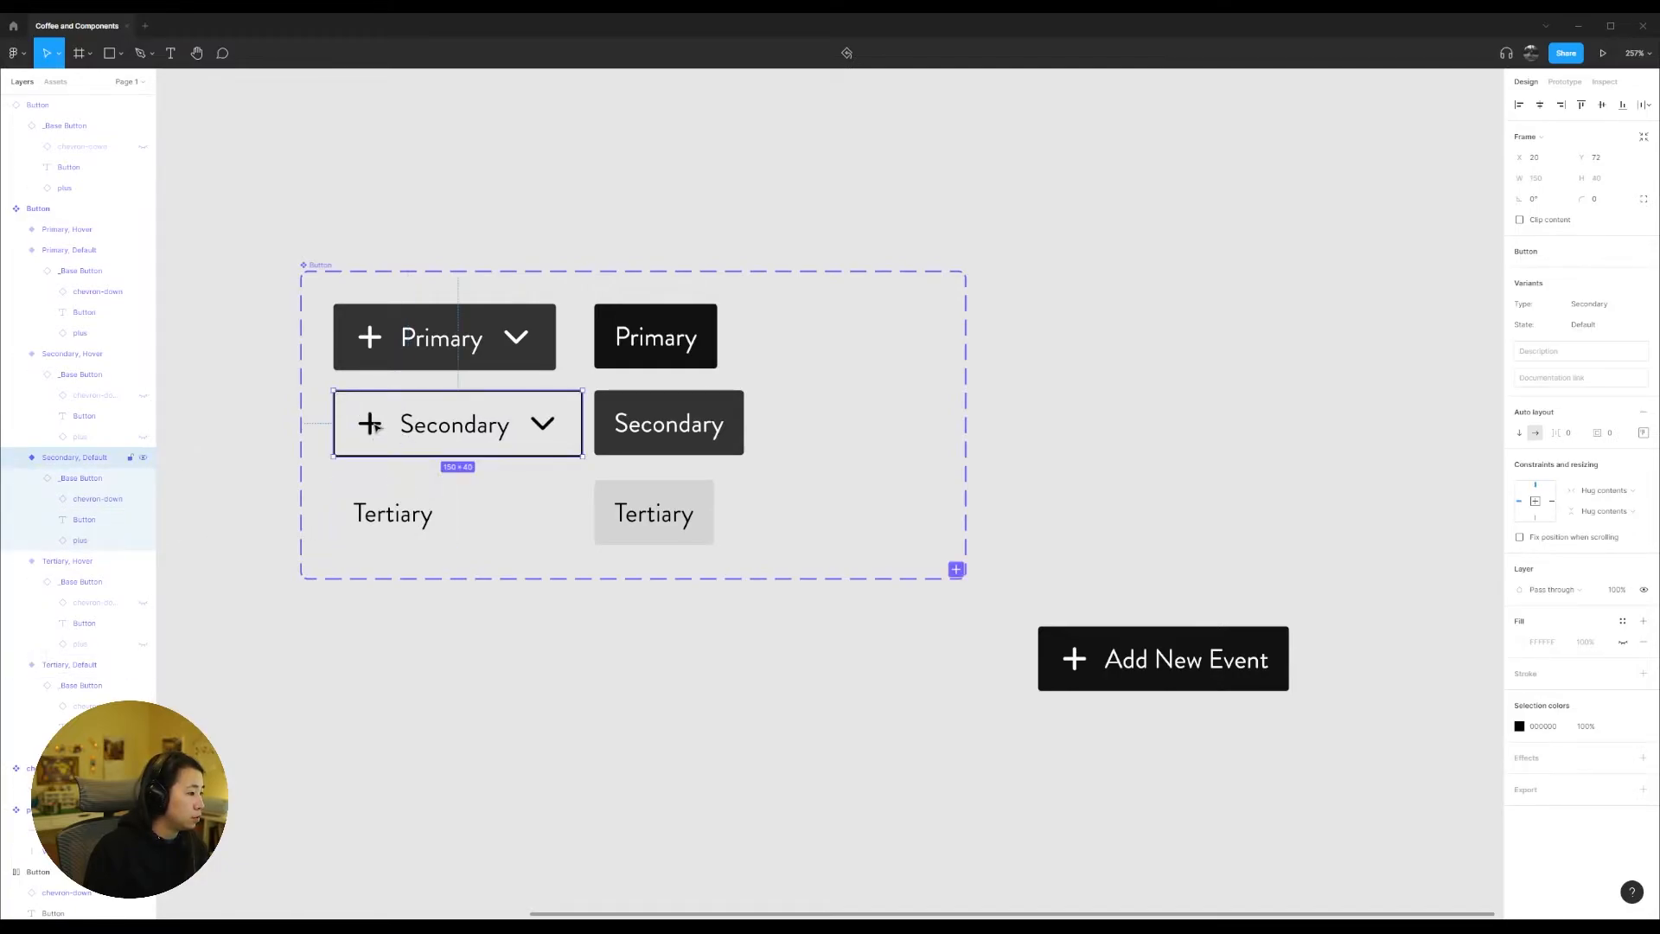
Step: Set the plus and chevron-down icons in the Secondary Default variant to colour 333333
double_click(440, 426)
click(369, 428)
shift+click(543, 423)
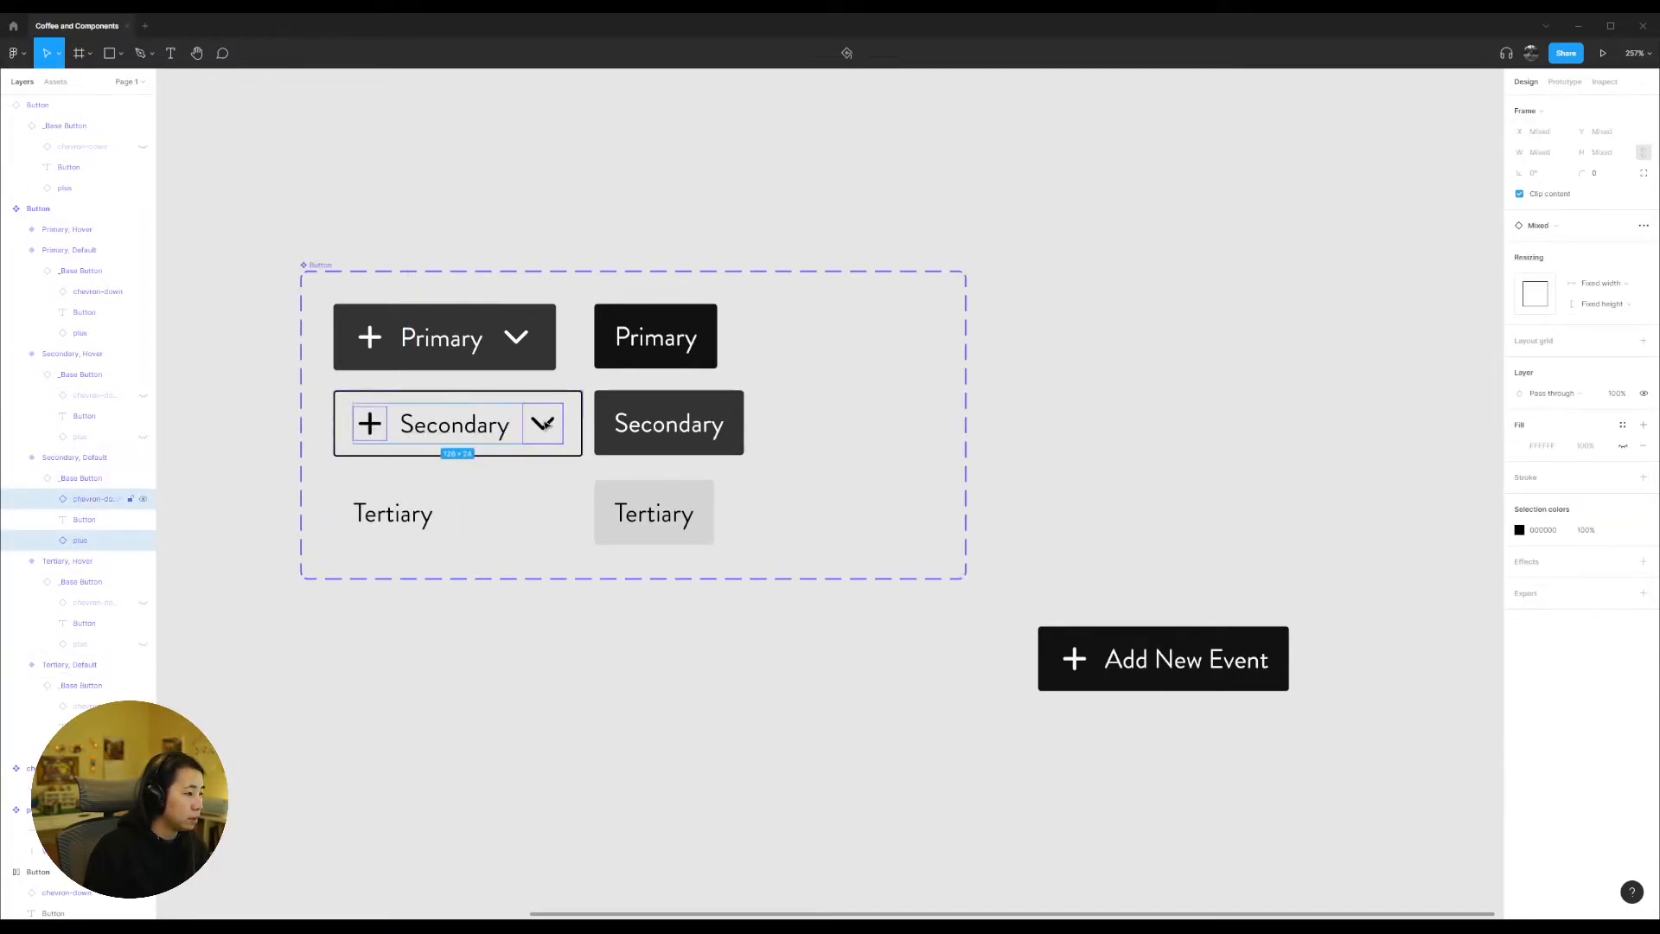
click(1544, 533)
text(333333)
key(Return)
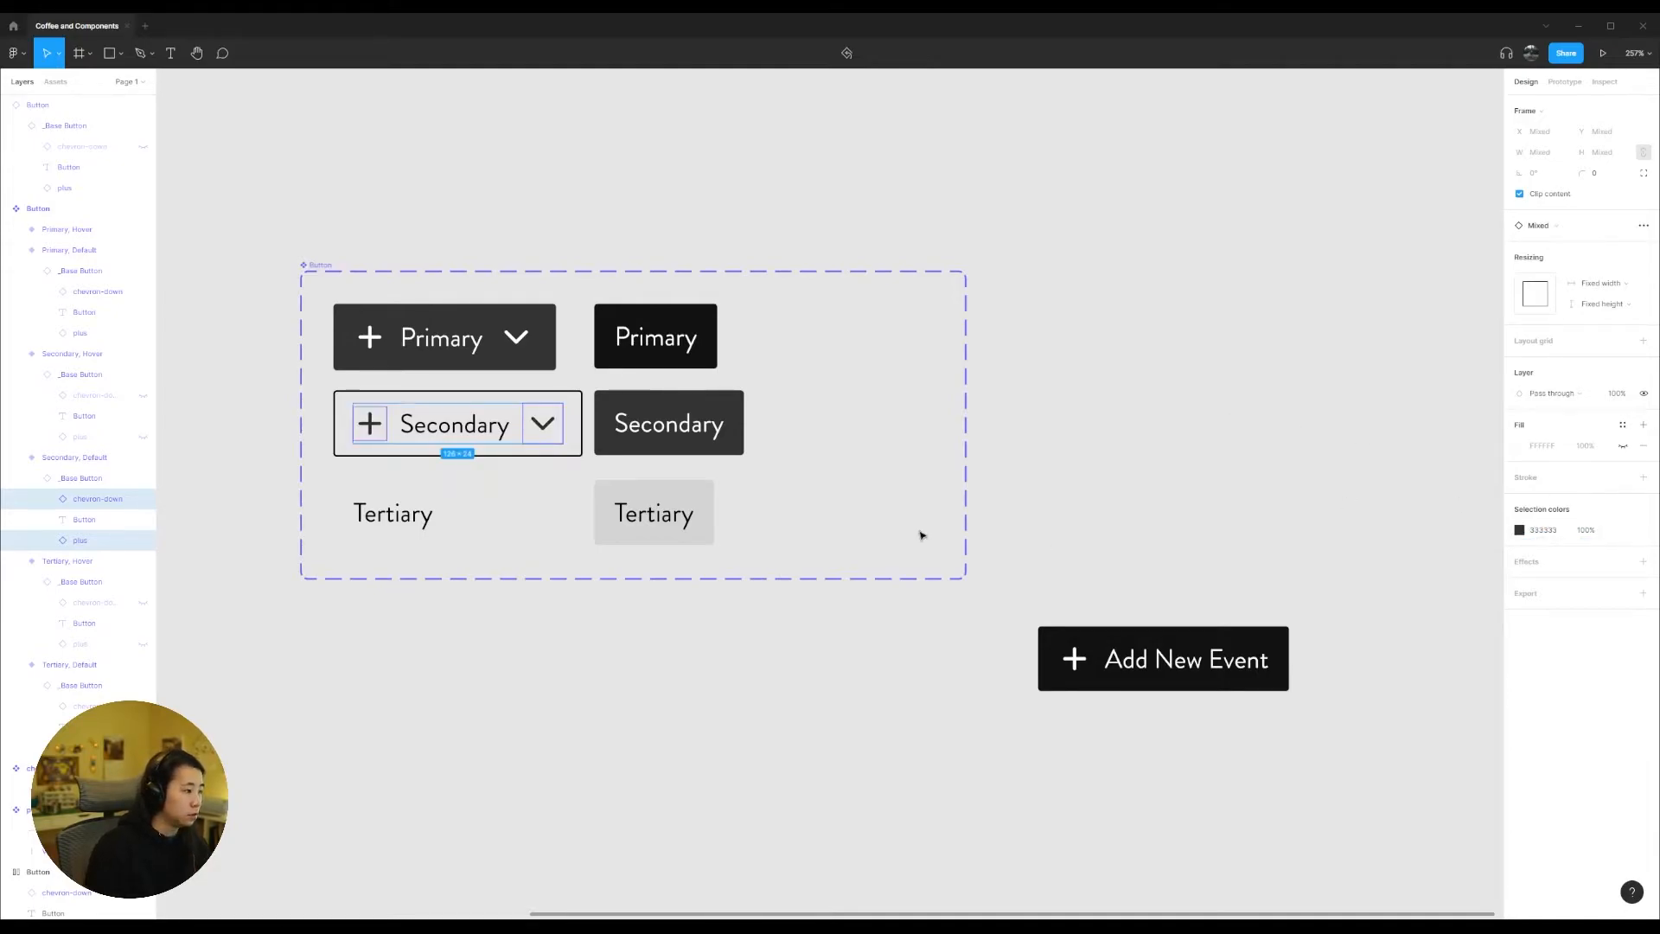
Step: Make the plus and chevron-down icons visible in the Tertiary Default variant and set their colour to 333333
click(362, 520)
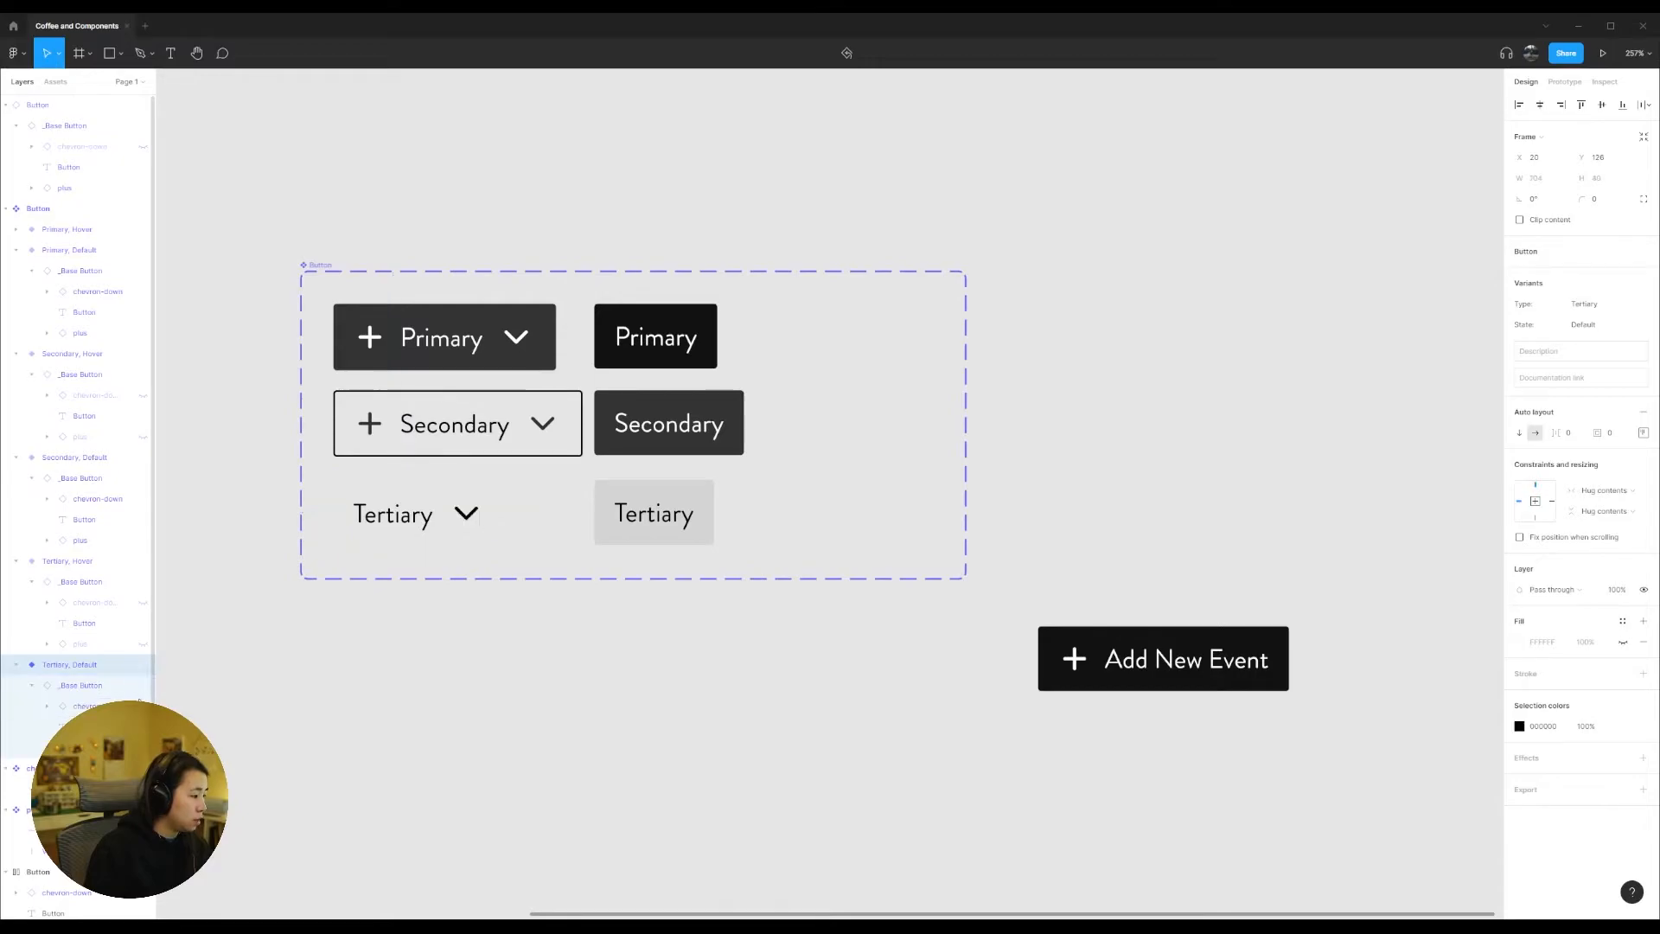
click(371, 518)
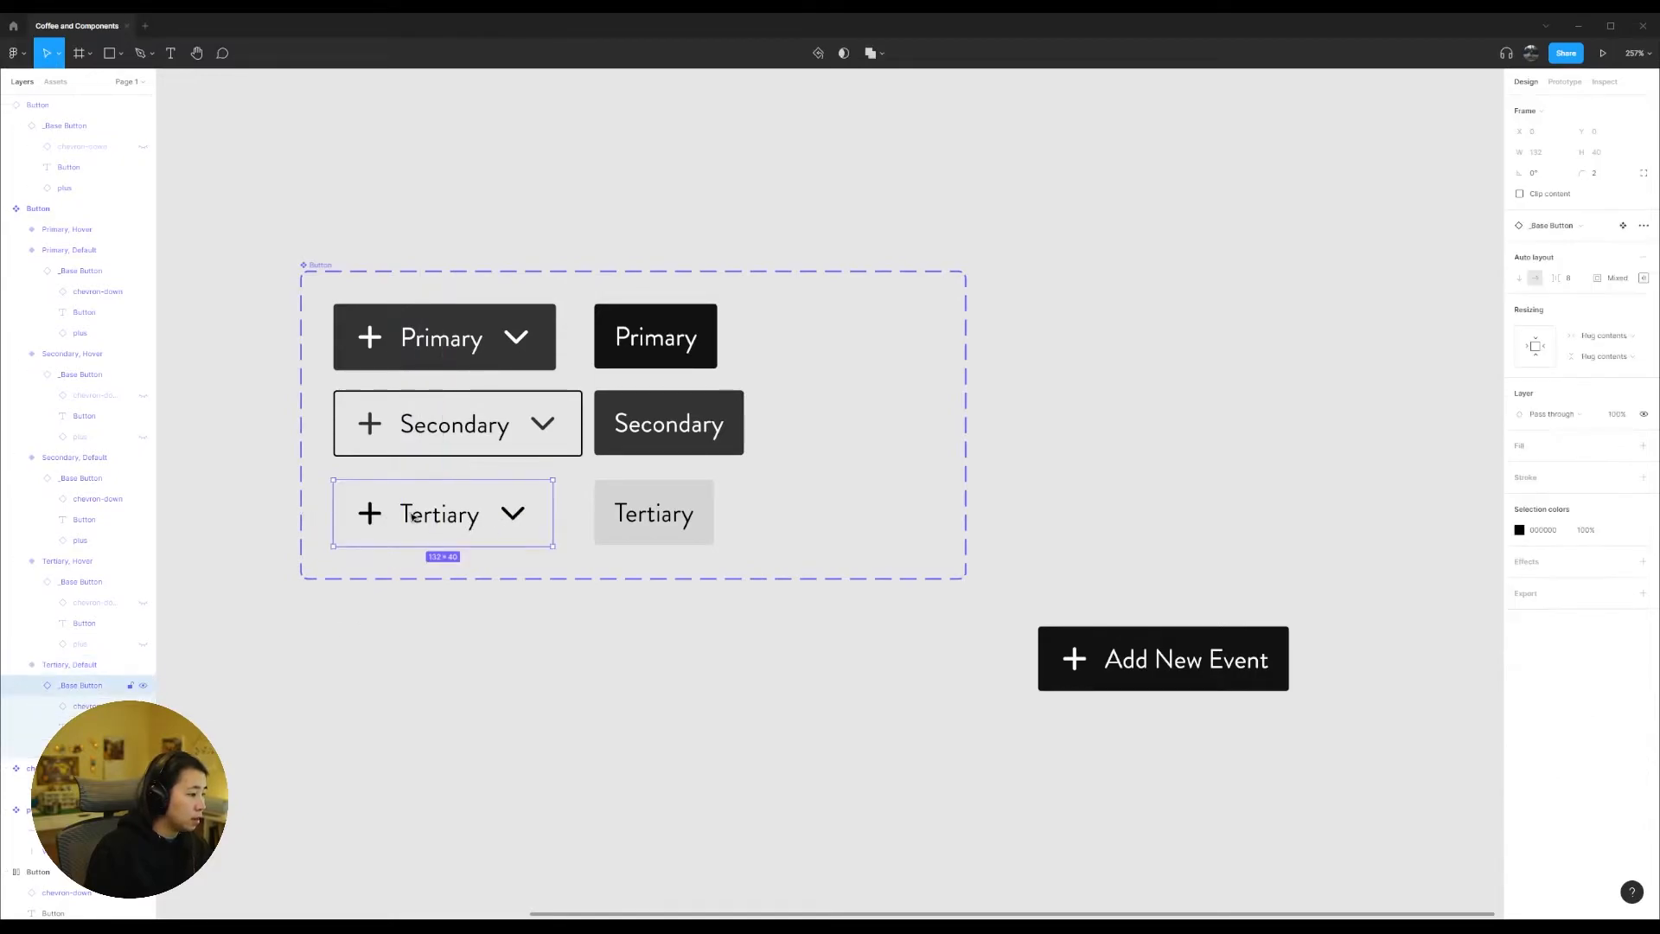
click(373, 518)
shift+click(523, 517)
click(1554, 531)
text(333)
key(Return)
Step: Reposition the Tertiary Default variant to X 20, Y 124, in line with the Default variants above it
click(441, 531)
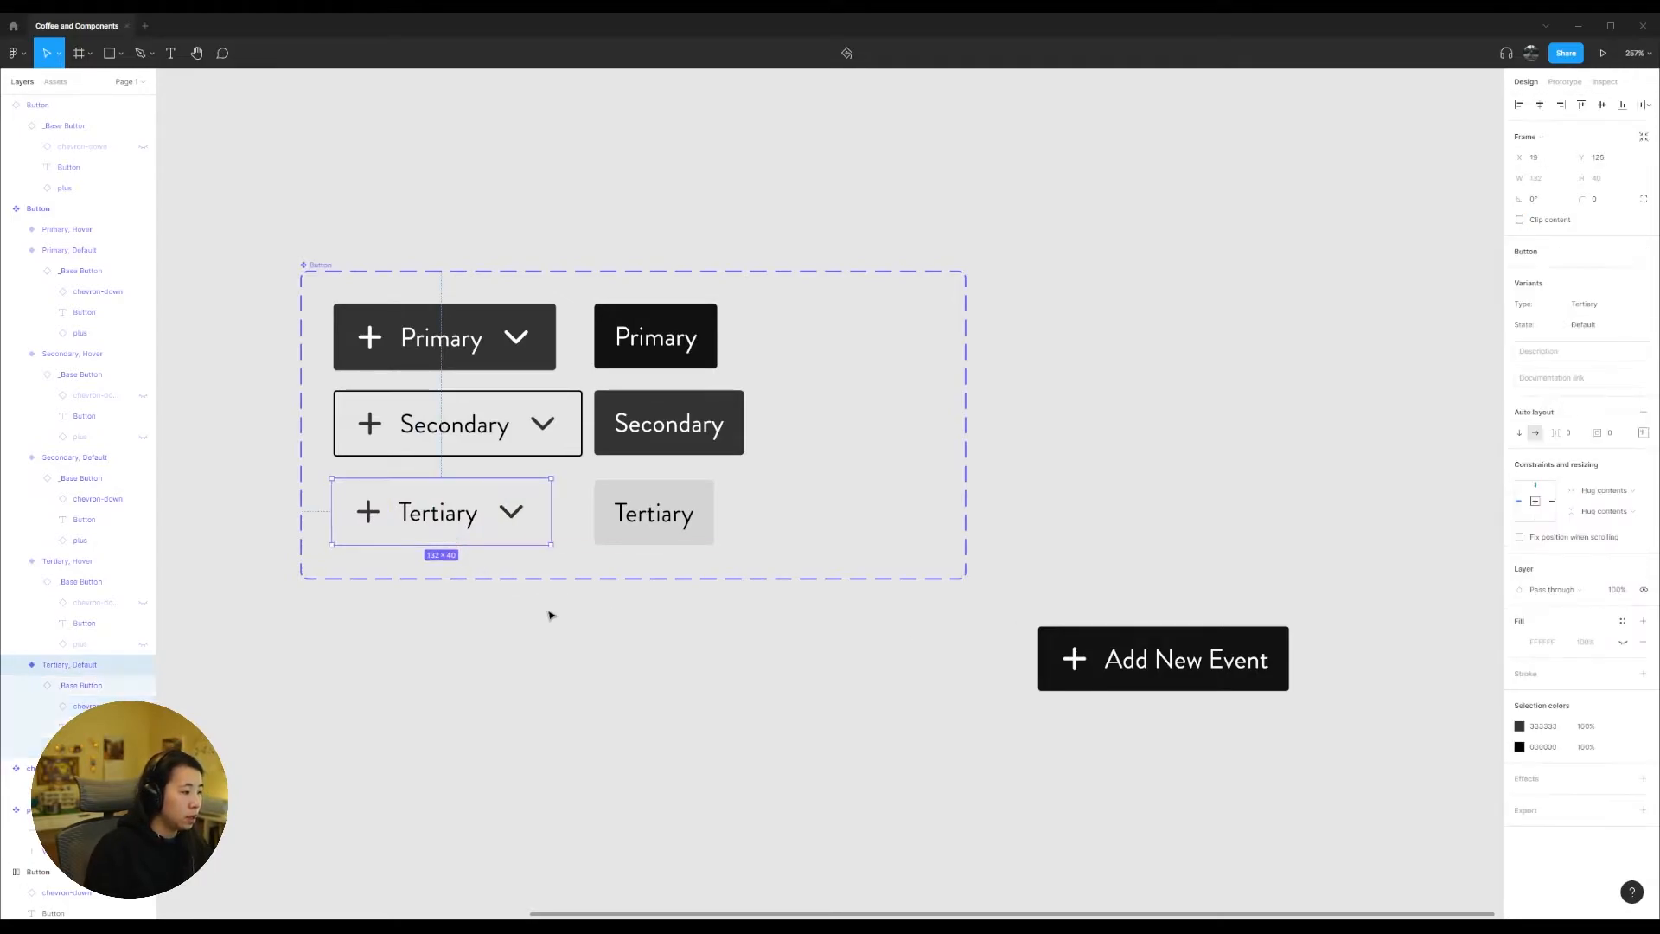
drag(450, 514, 449, 507)
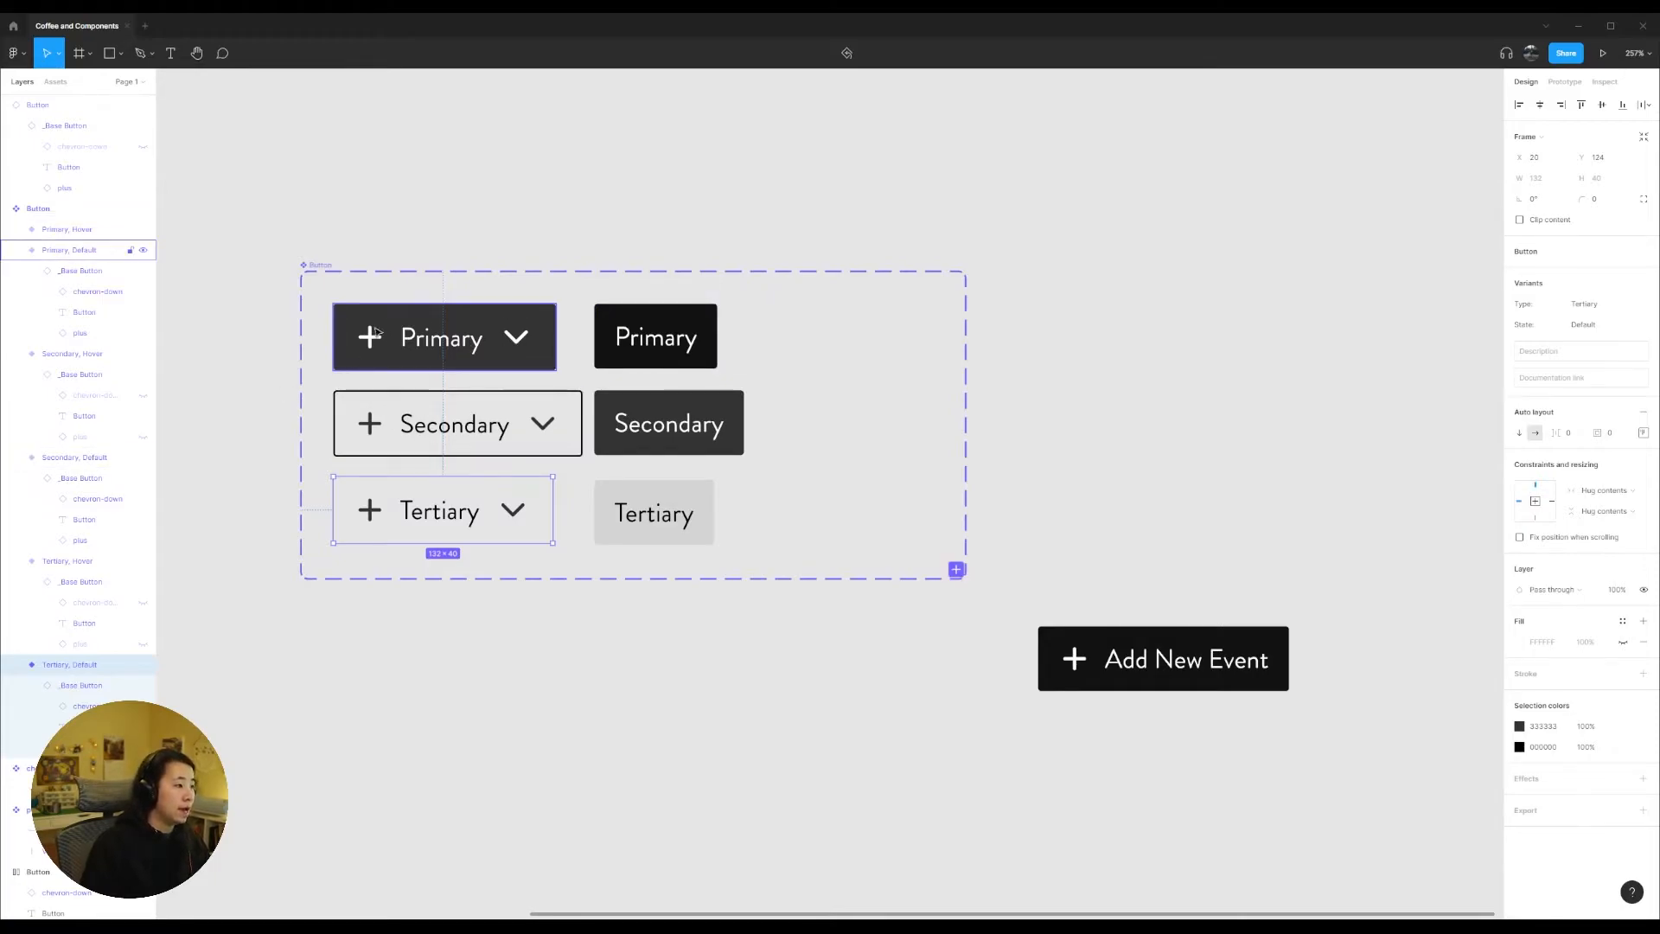
click(372, 346)
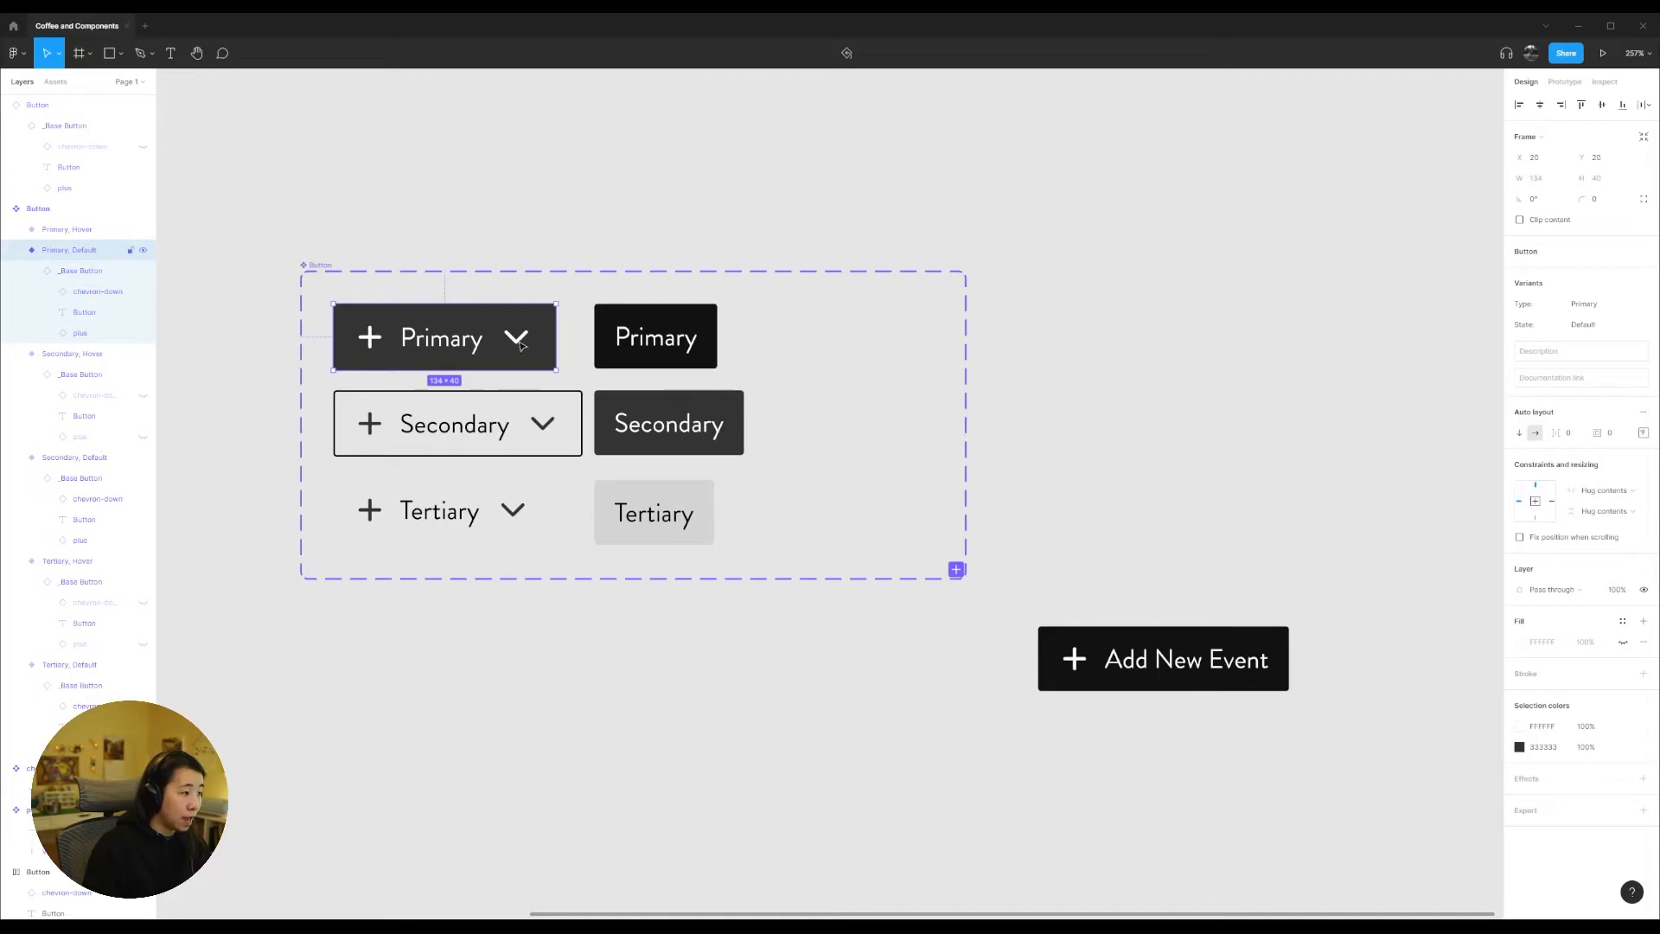
click(319, 265)
click(319, 189)
drag(325, 219, 956, 704)
click(659, 342)
click(660, 343)
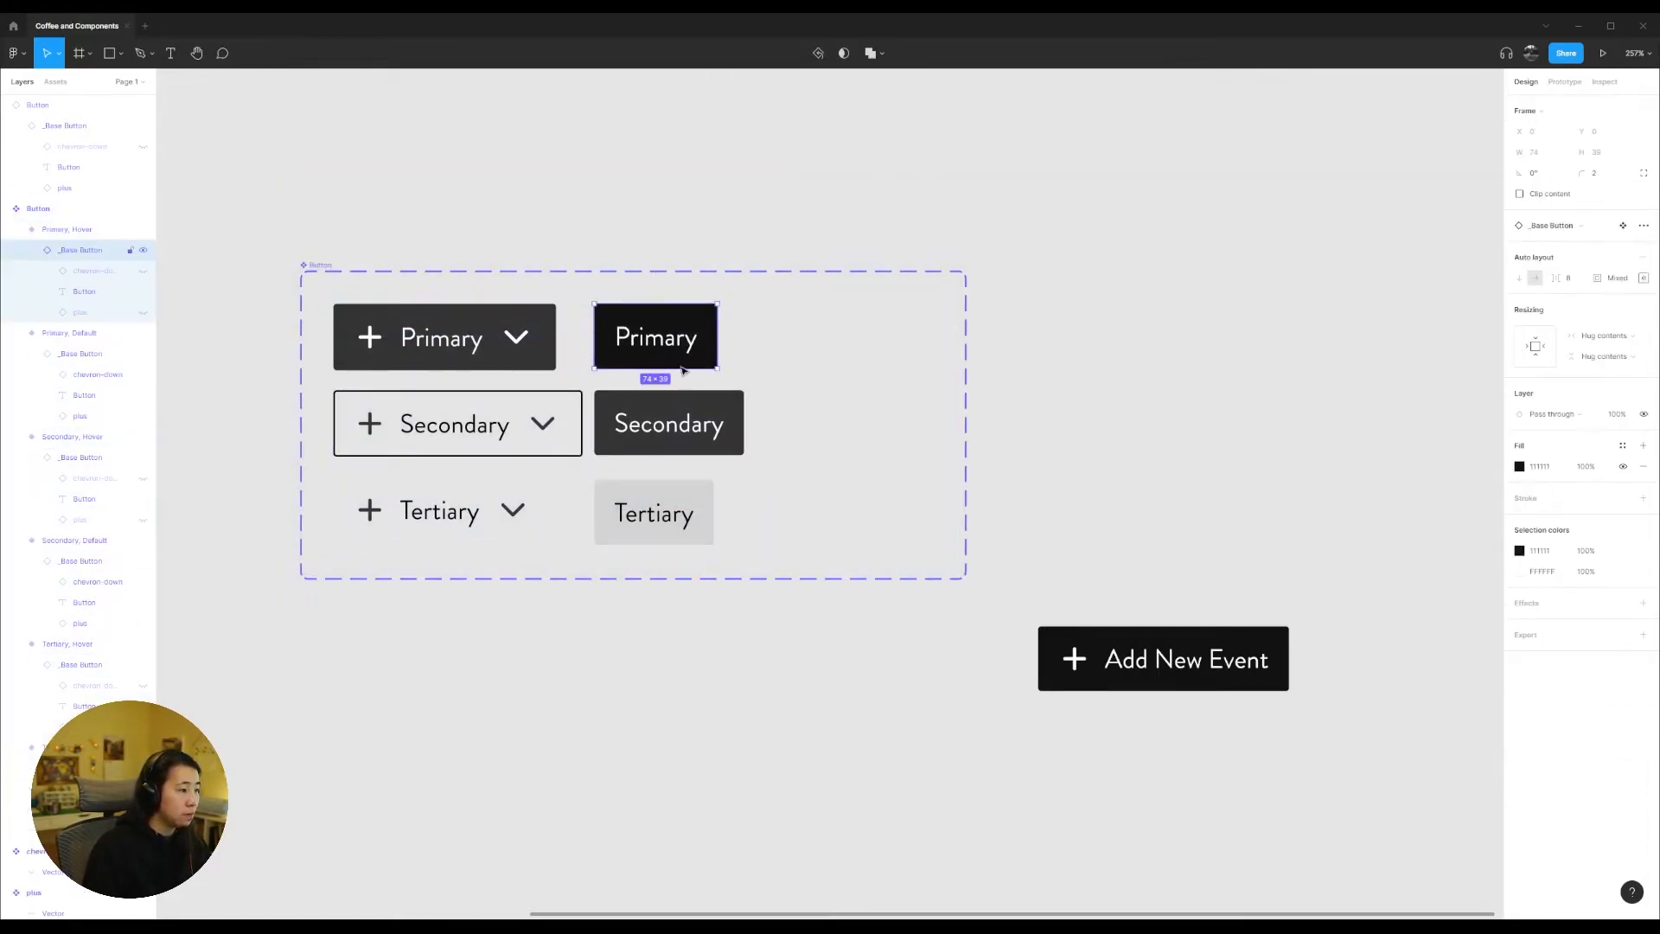
click(668, 424)
click(657, 513)
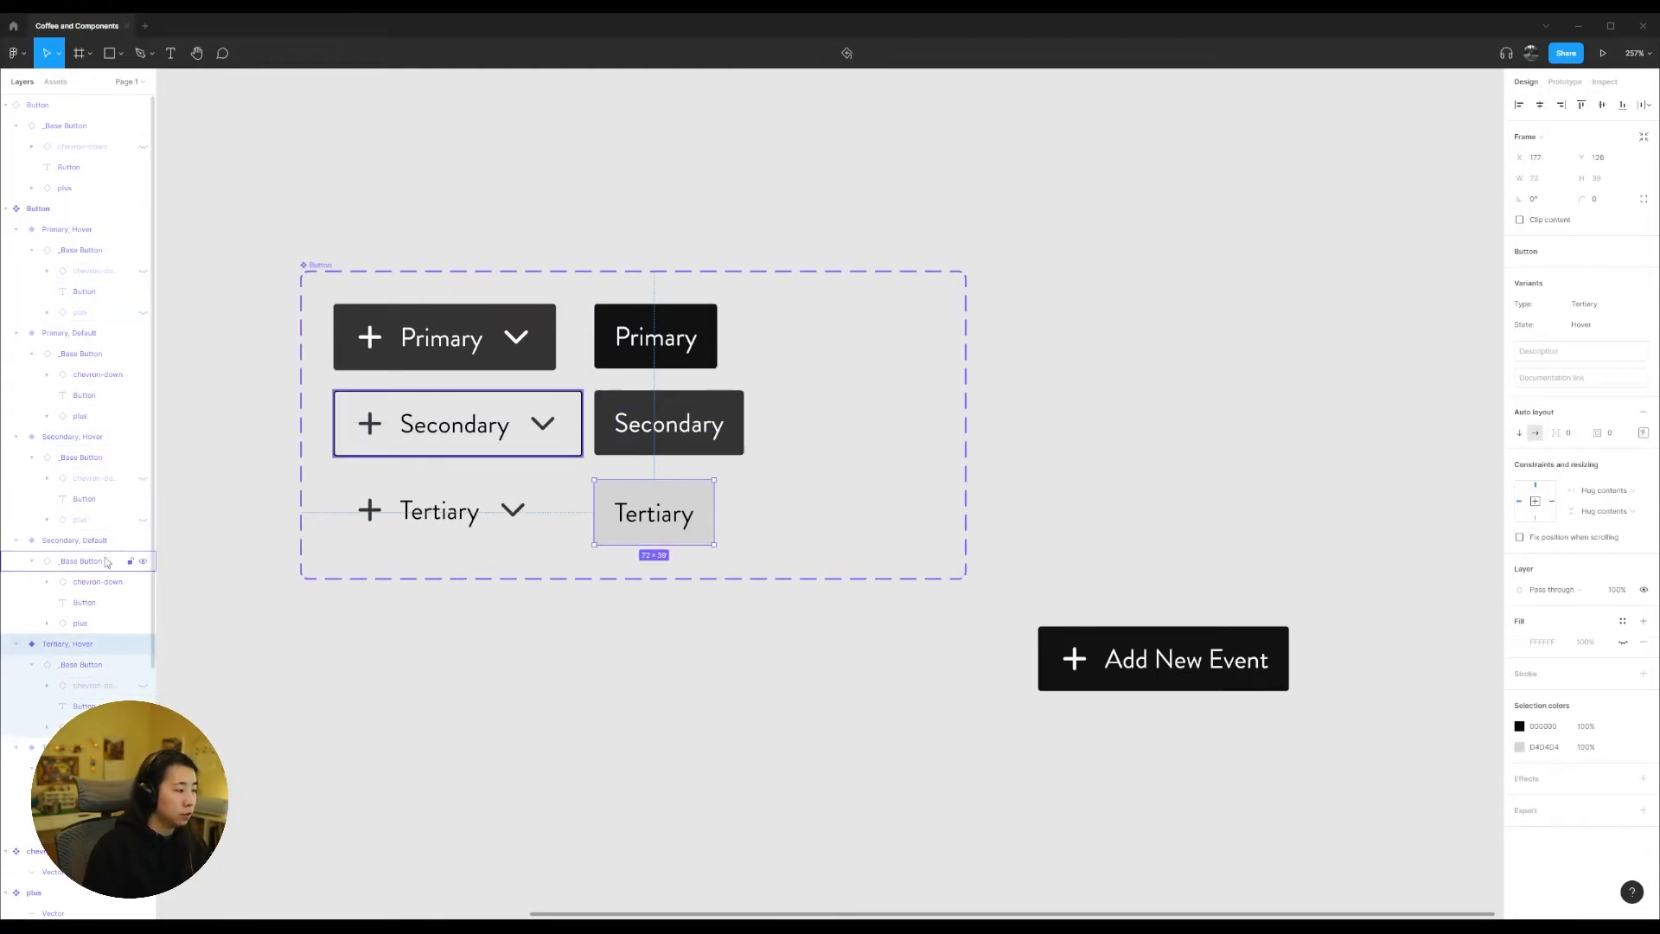
drag(752, 700, 611, 274)
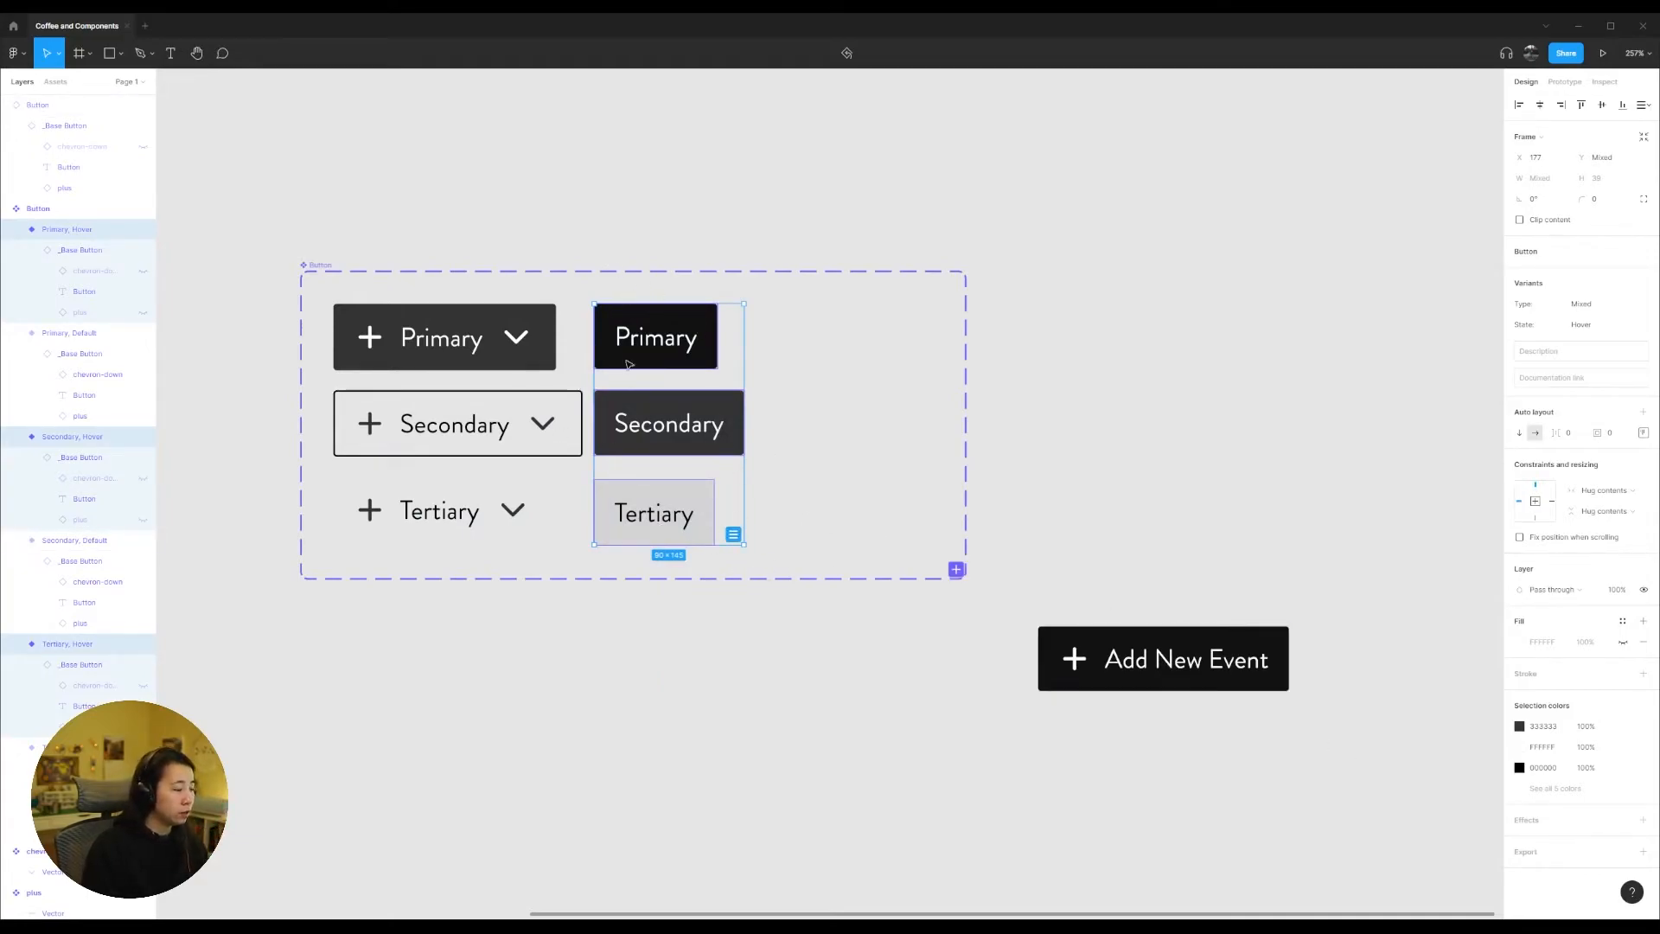
Step: Try showing the chevron-down and plus icons in the Primary Hover variant and hide both again
click(677, 347)
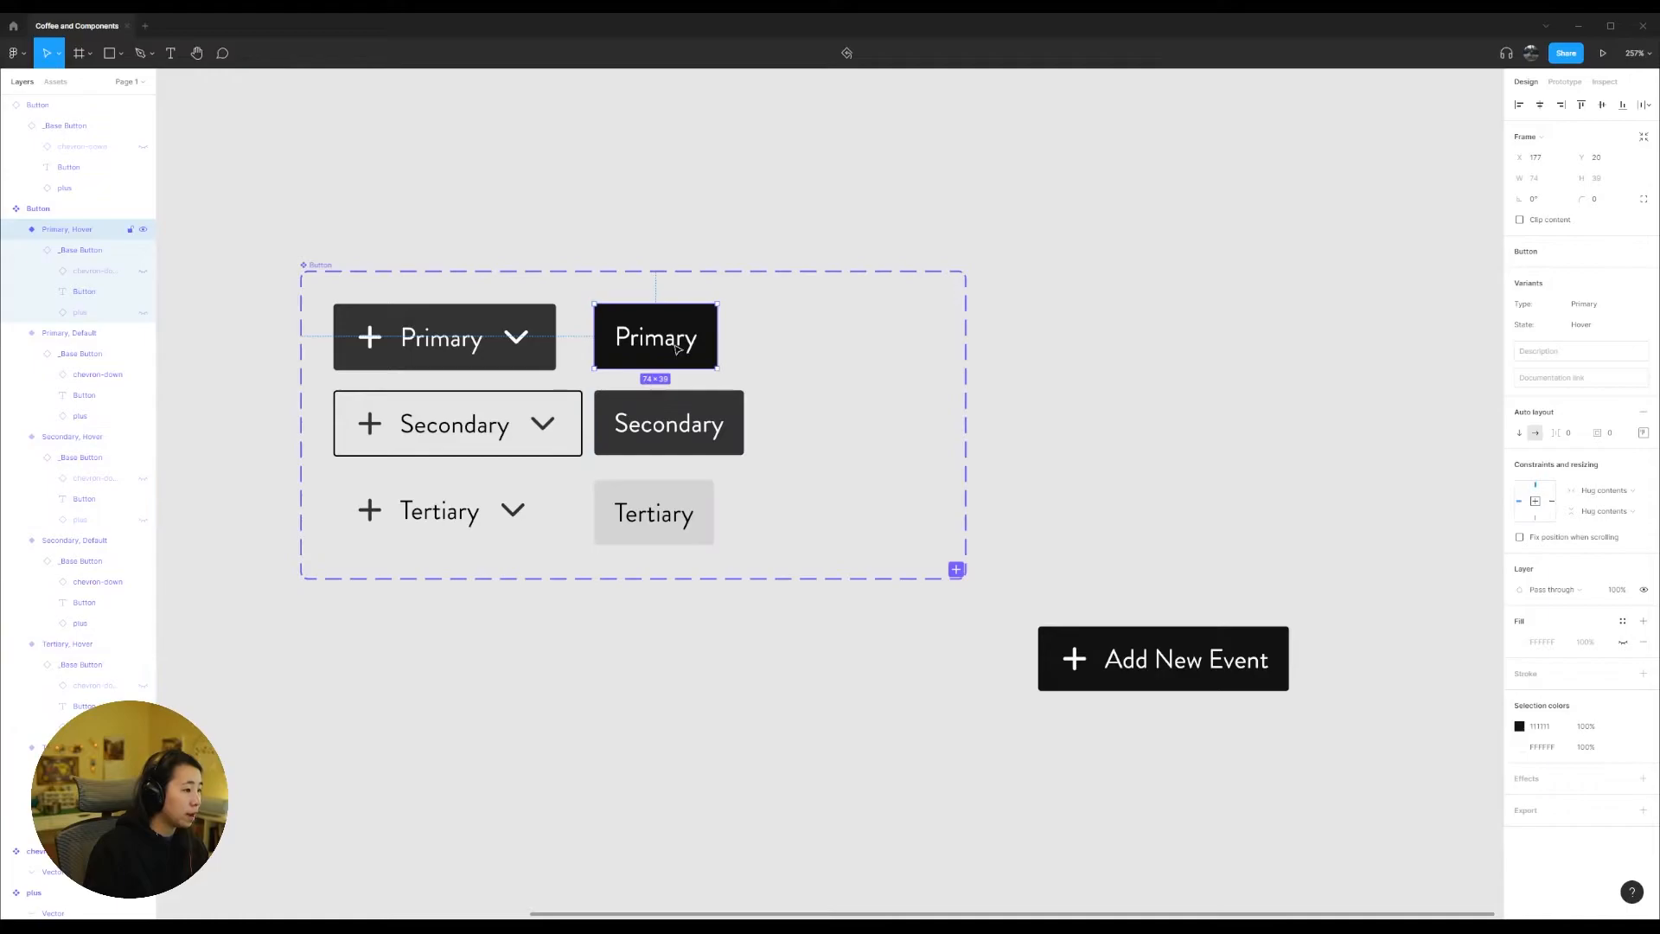
click(143, 271)
click(143, 313)
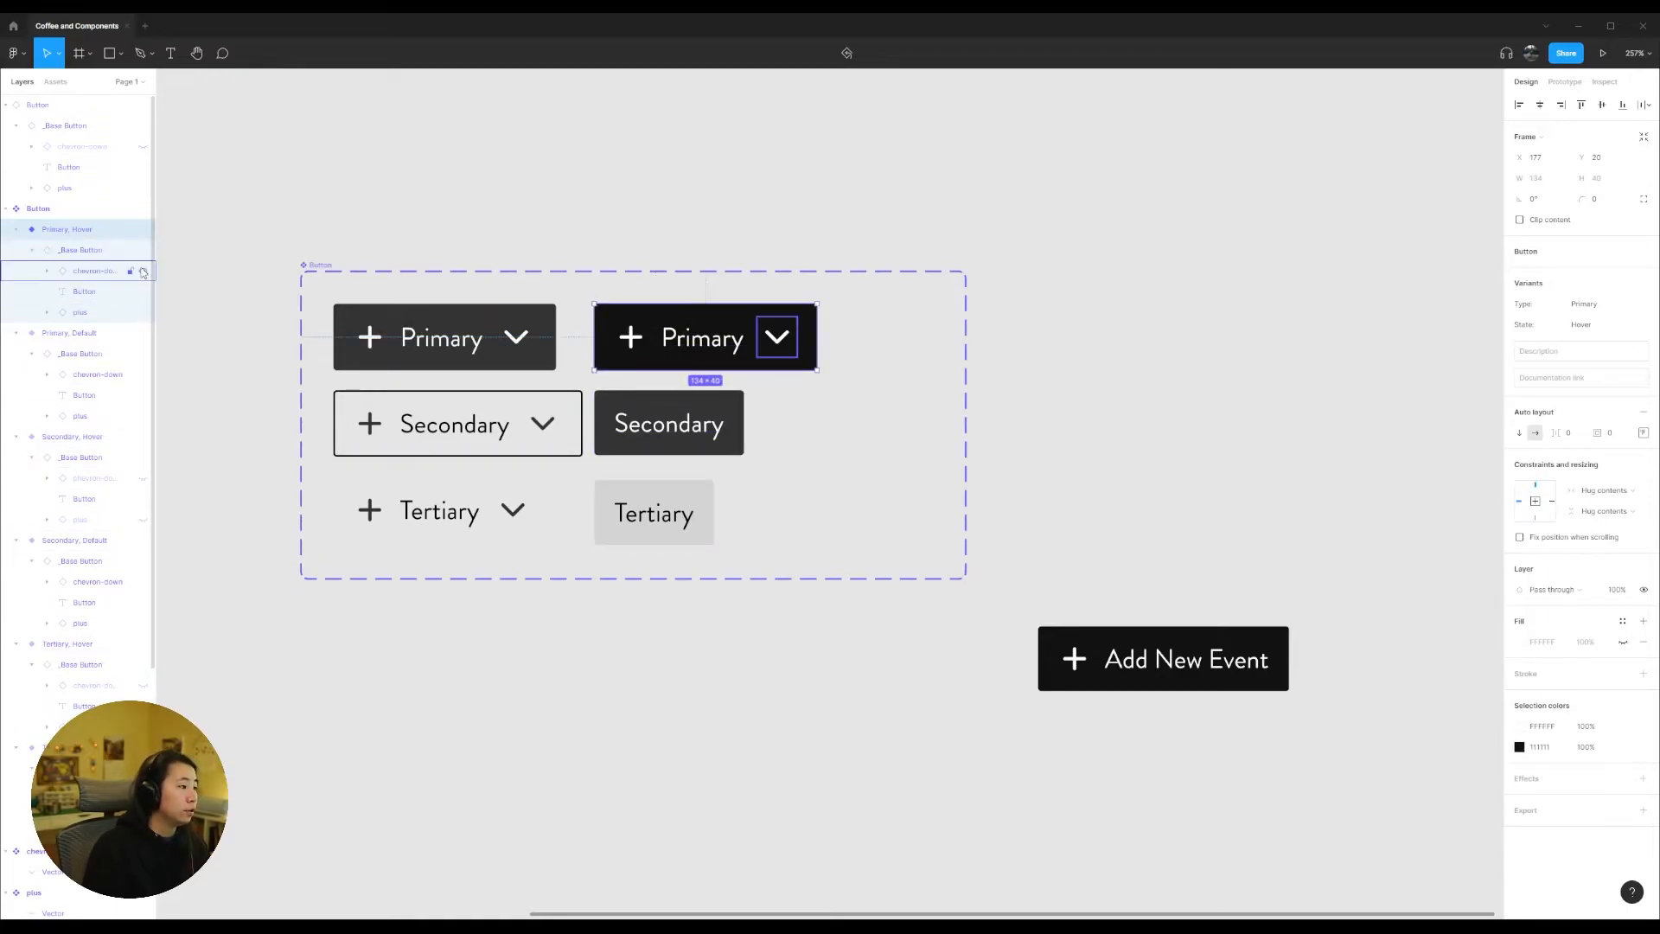
click(143, 314)
click(142, 272)
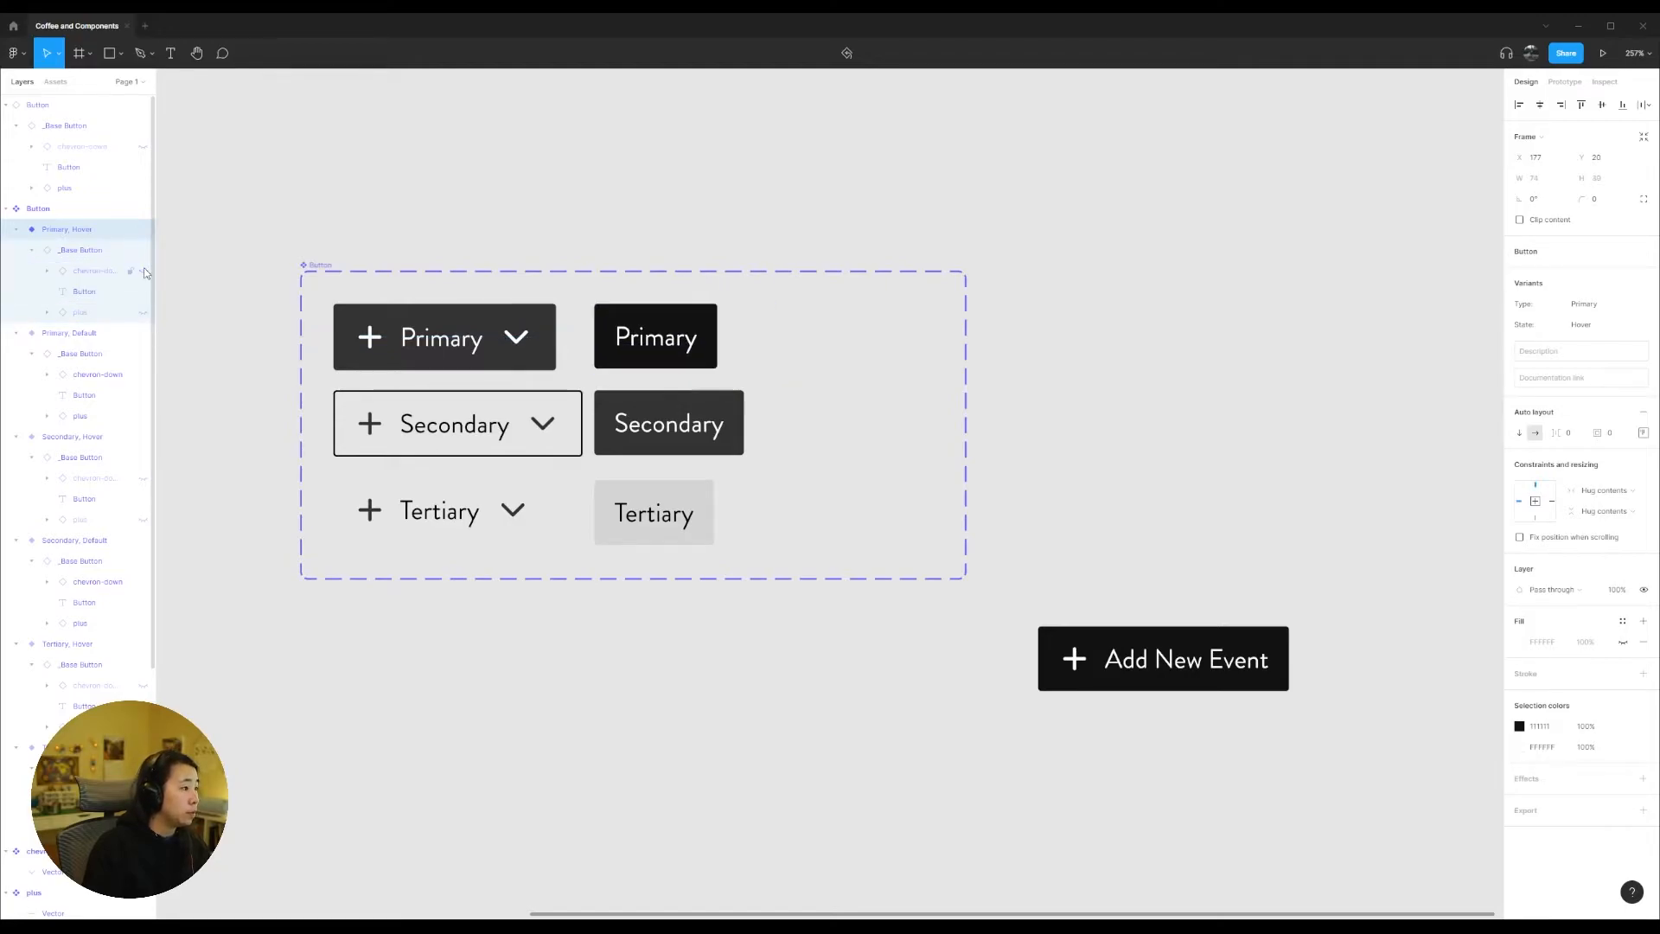
Step: Make the hidden chevron-down and plus icons visible in the Secondary Hover variant
click(138, 437)
click(142, 478)
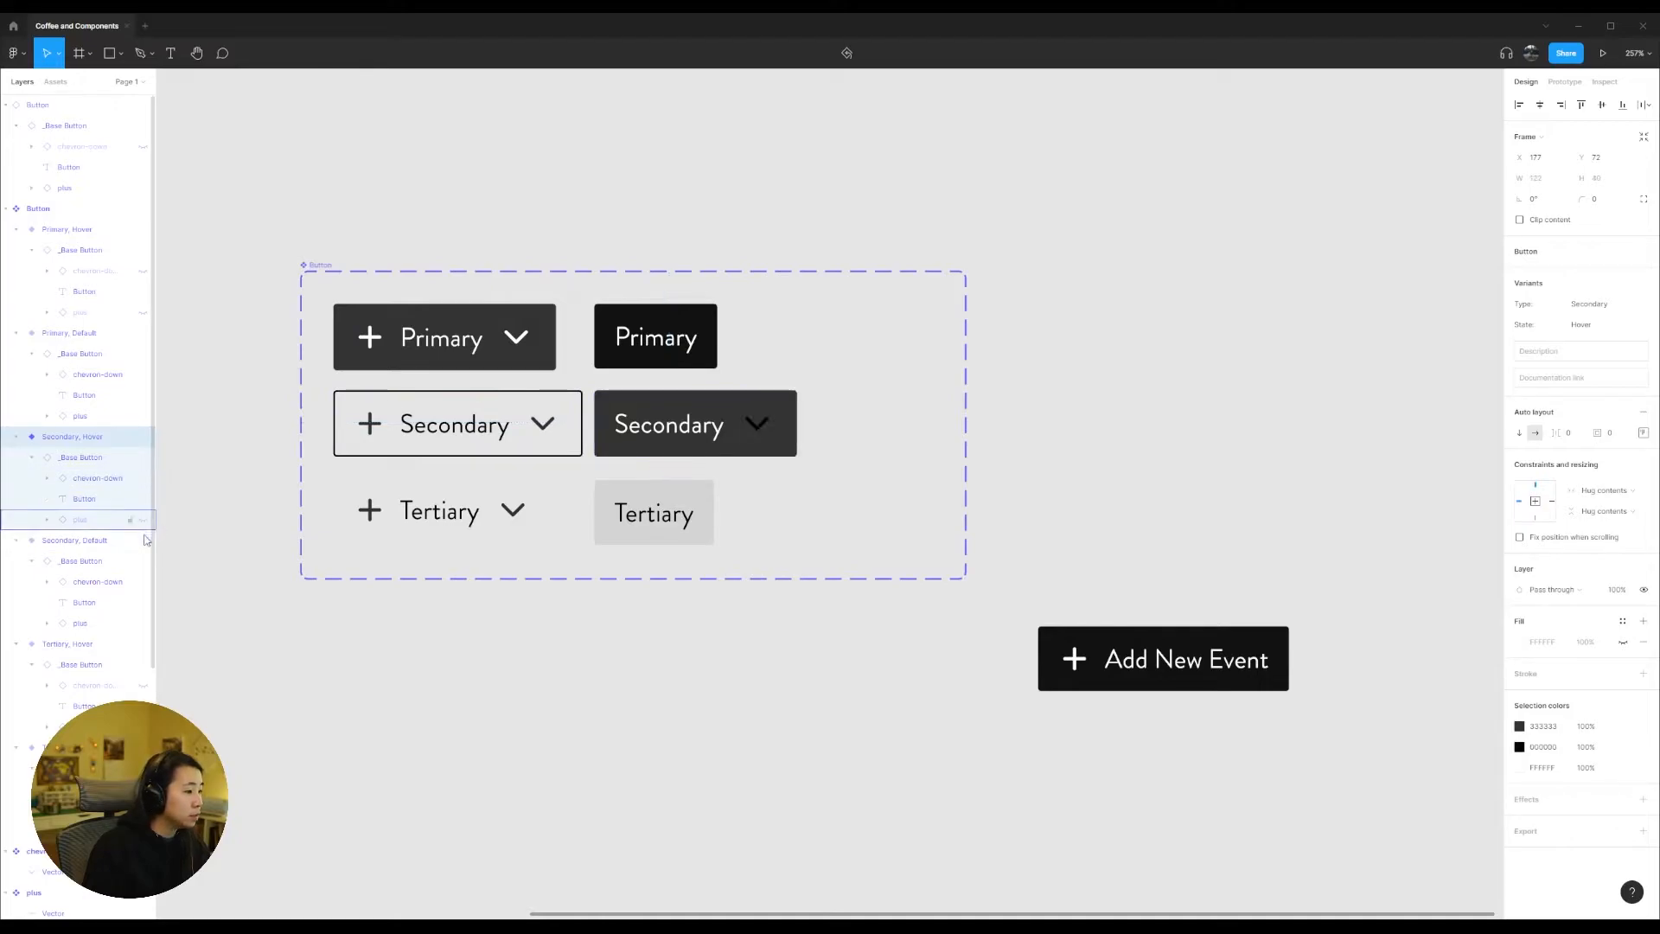
click(142, 542)
click(141, 542)
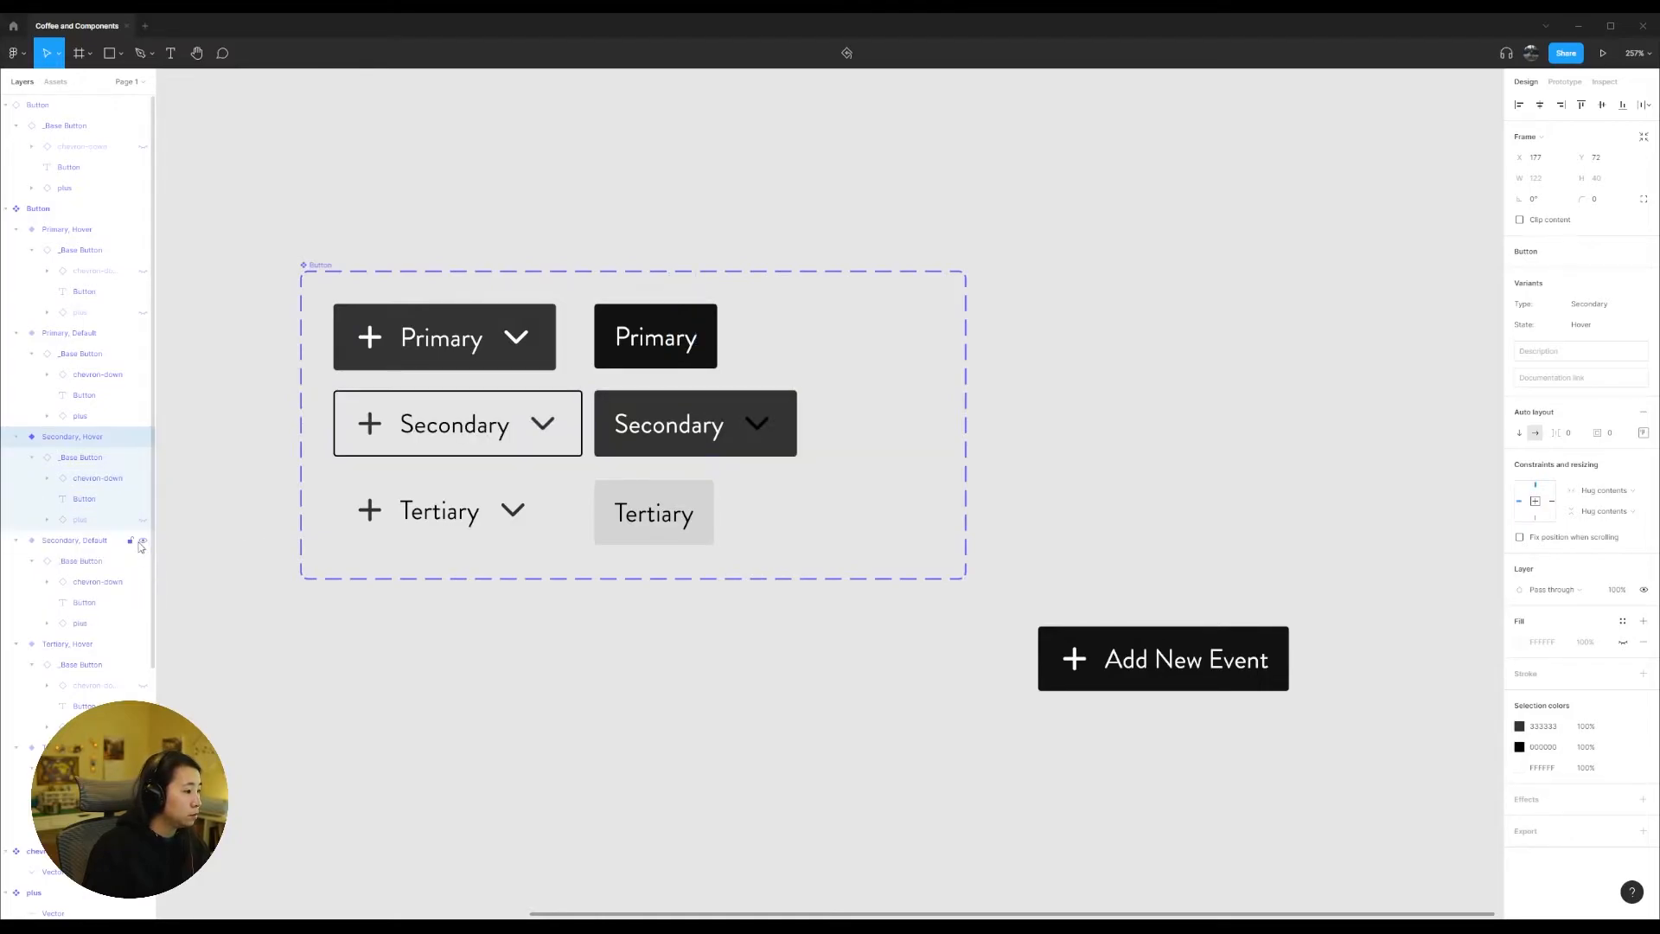
click(142, 519)
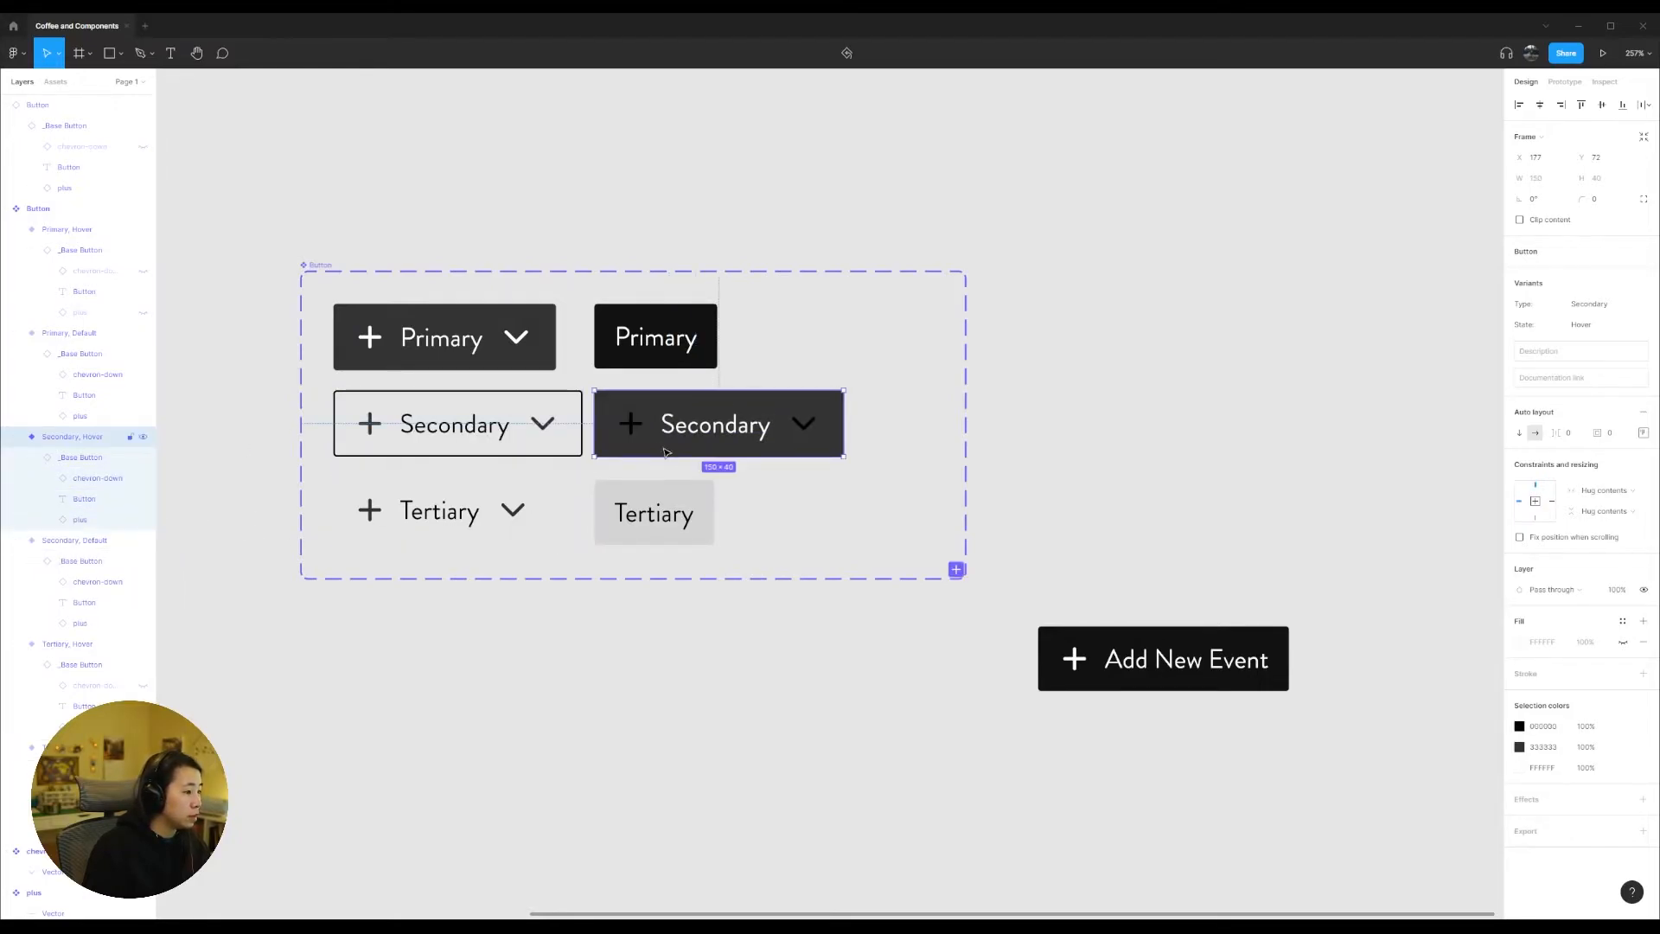
Step: Set the plus and chevron-down icons in the Secondary Hover variant to white (FFFFFF)
double_click(632, 426)
double_click(632, 427)
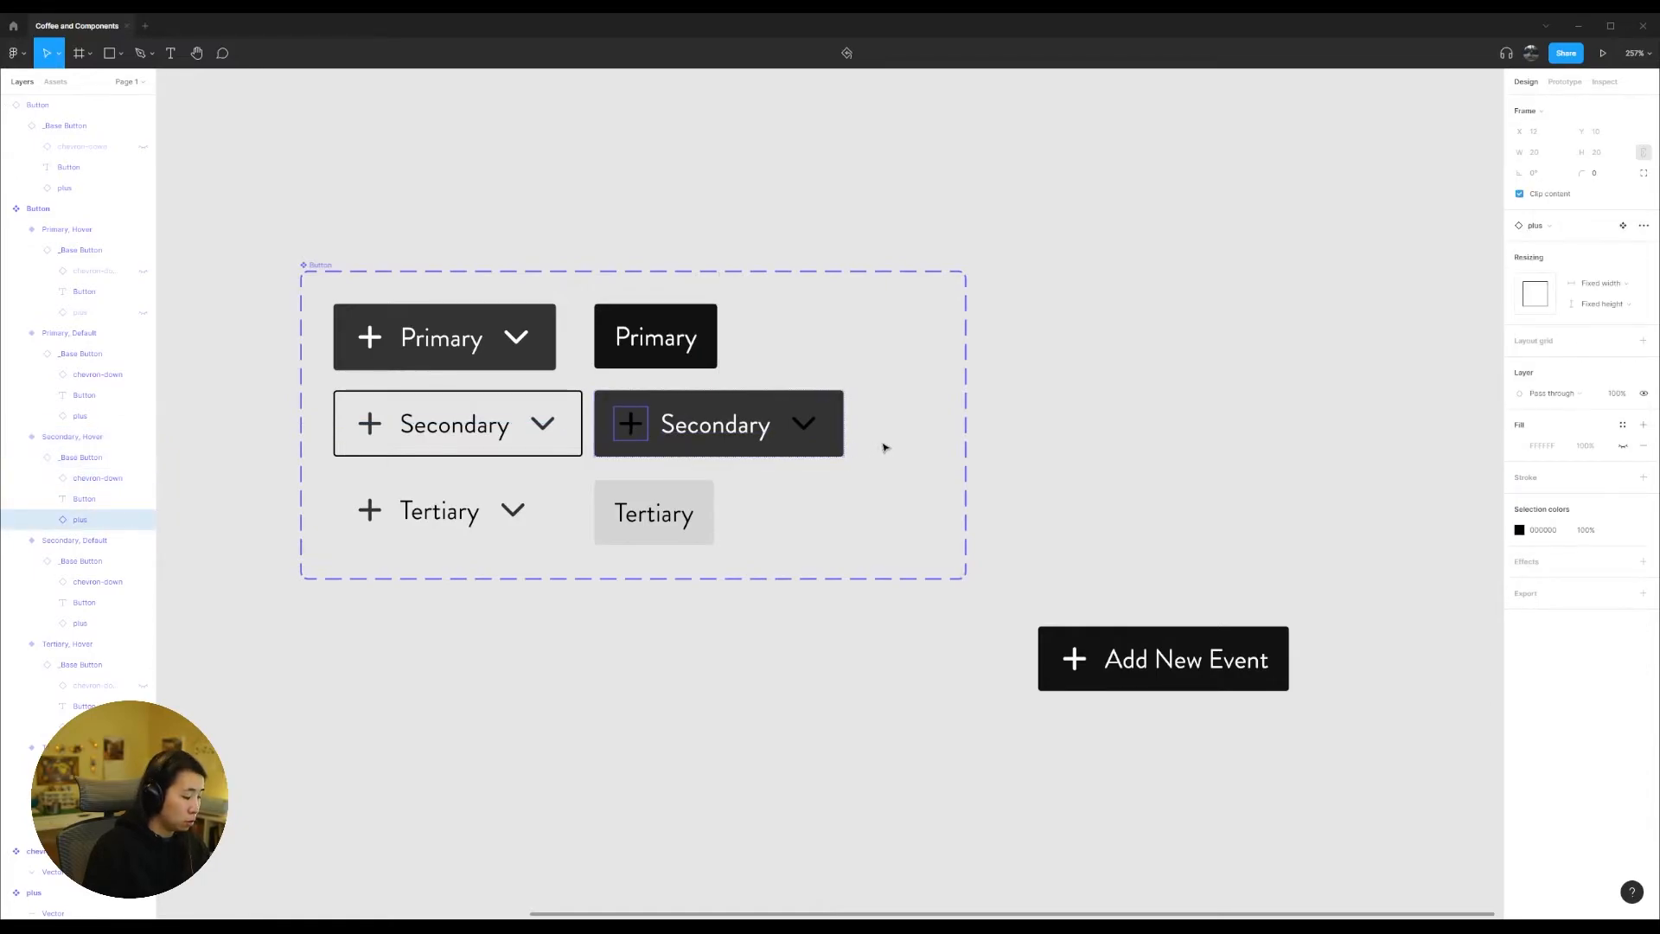
shift+click(804, 423)
click(1537, 529)
text(333)
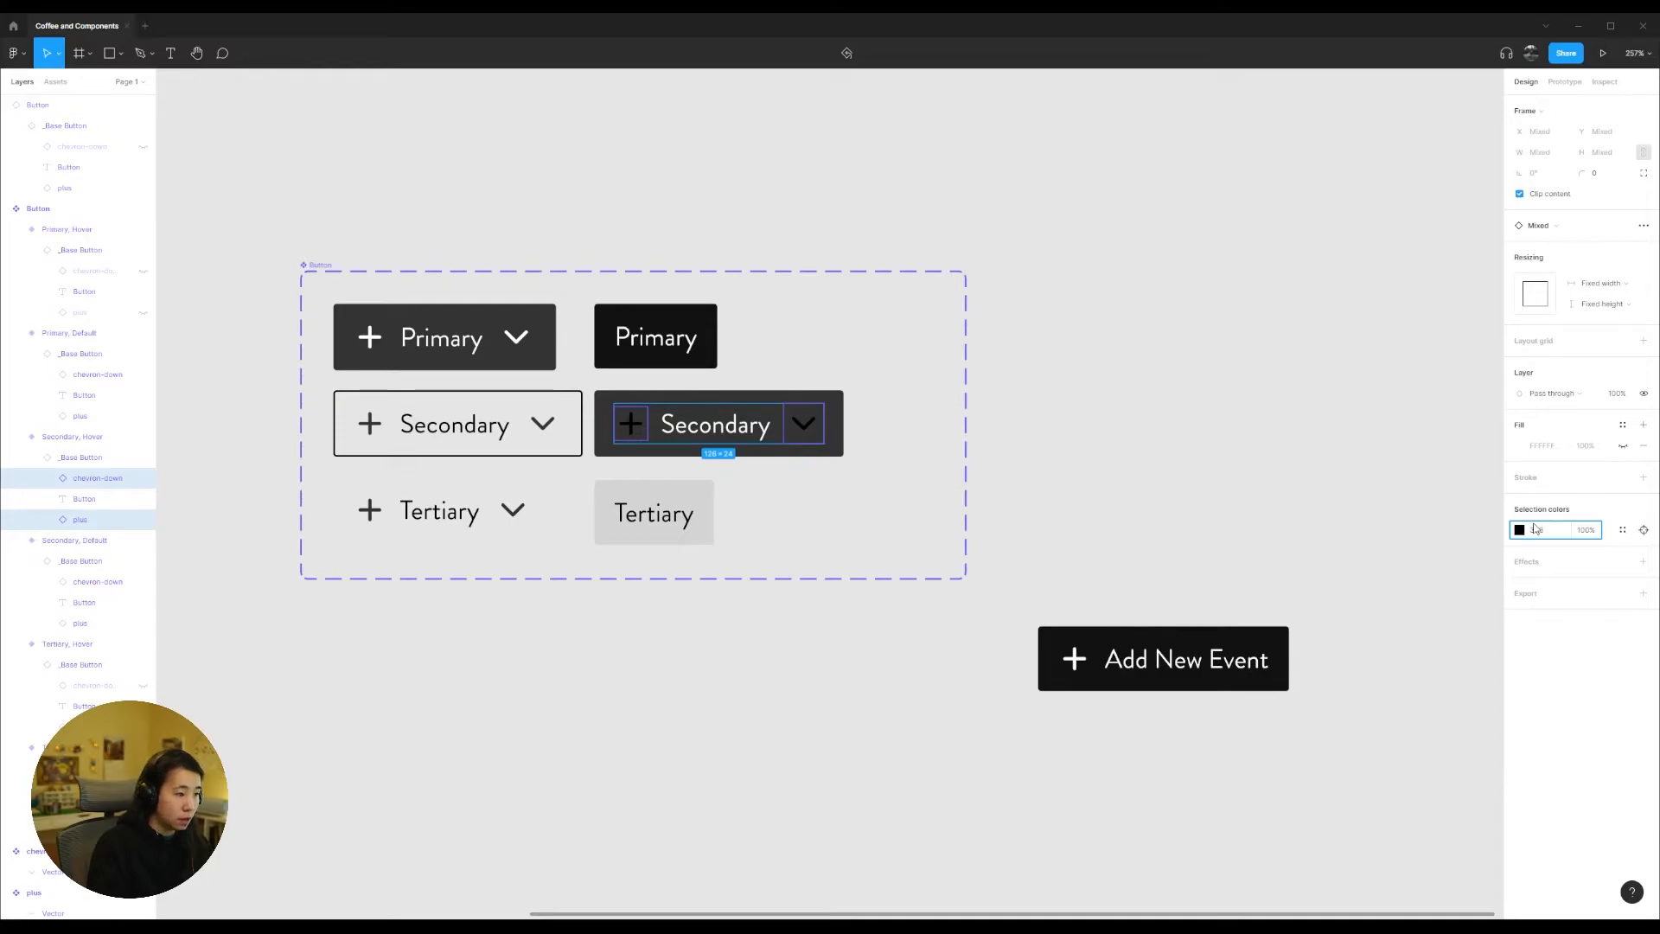
key(Return)
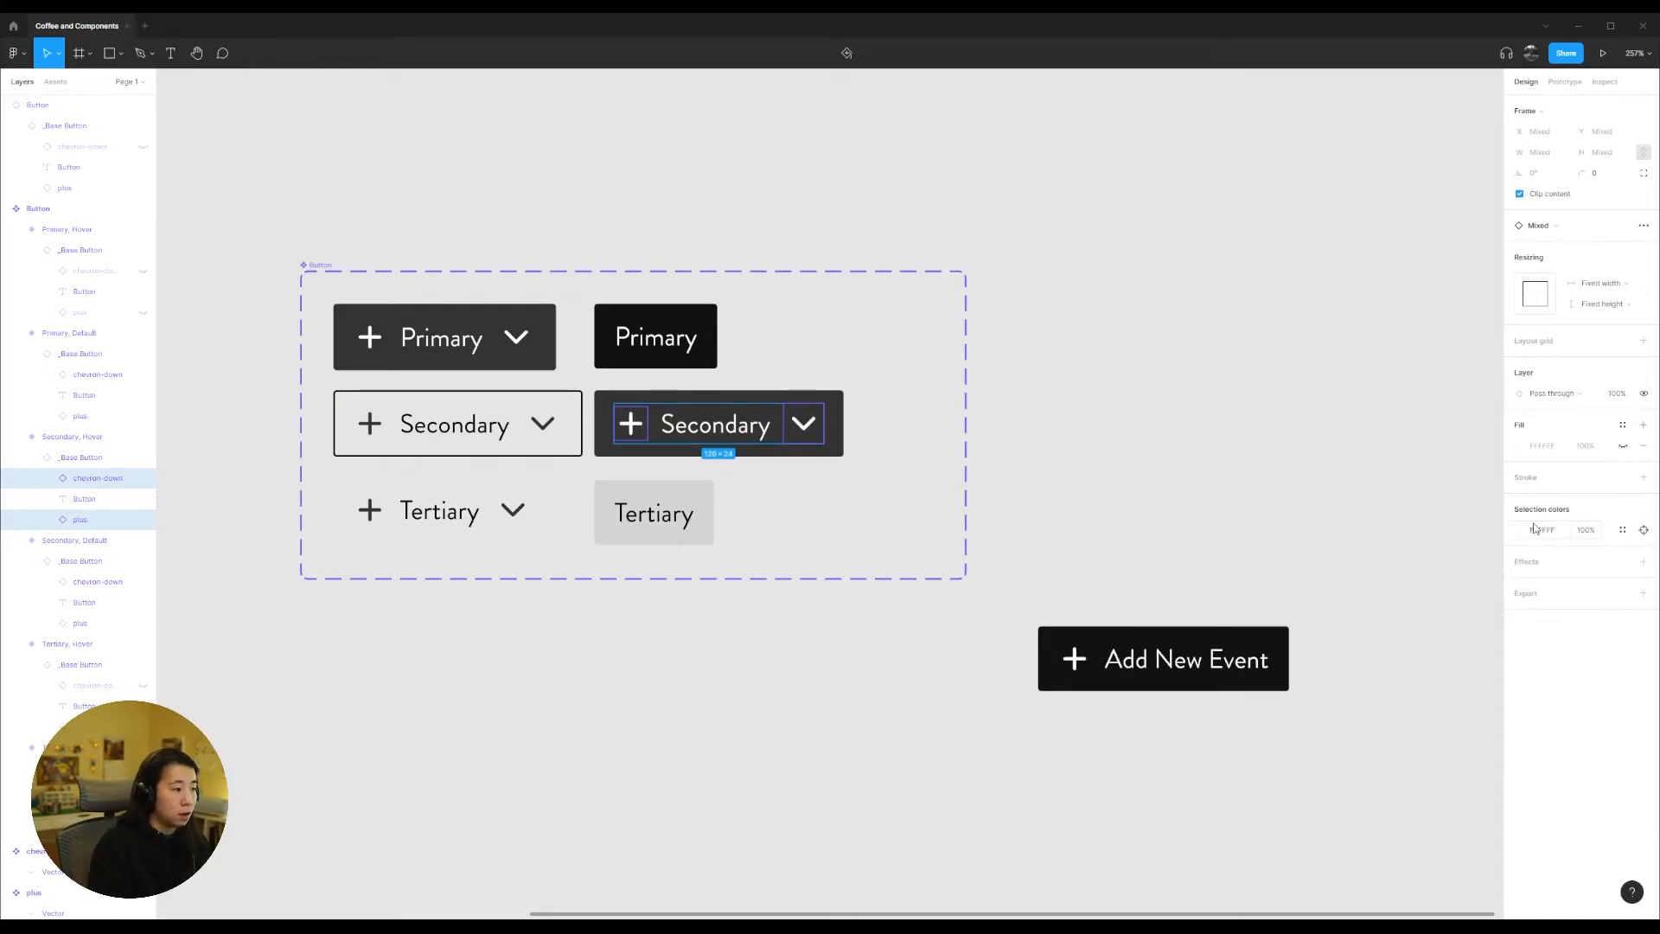
click(1094, 582)
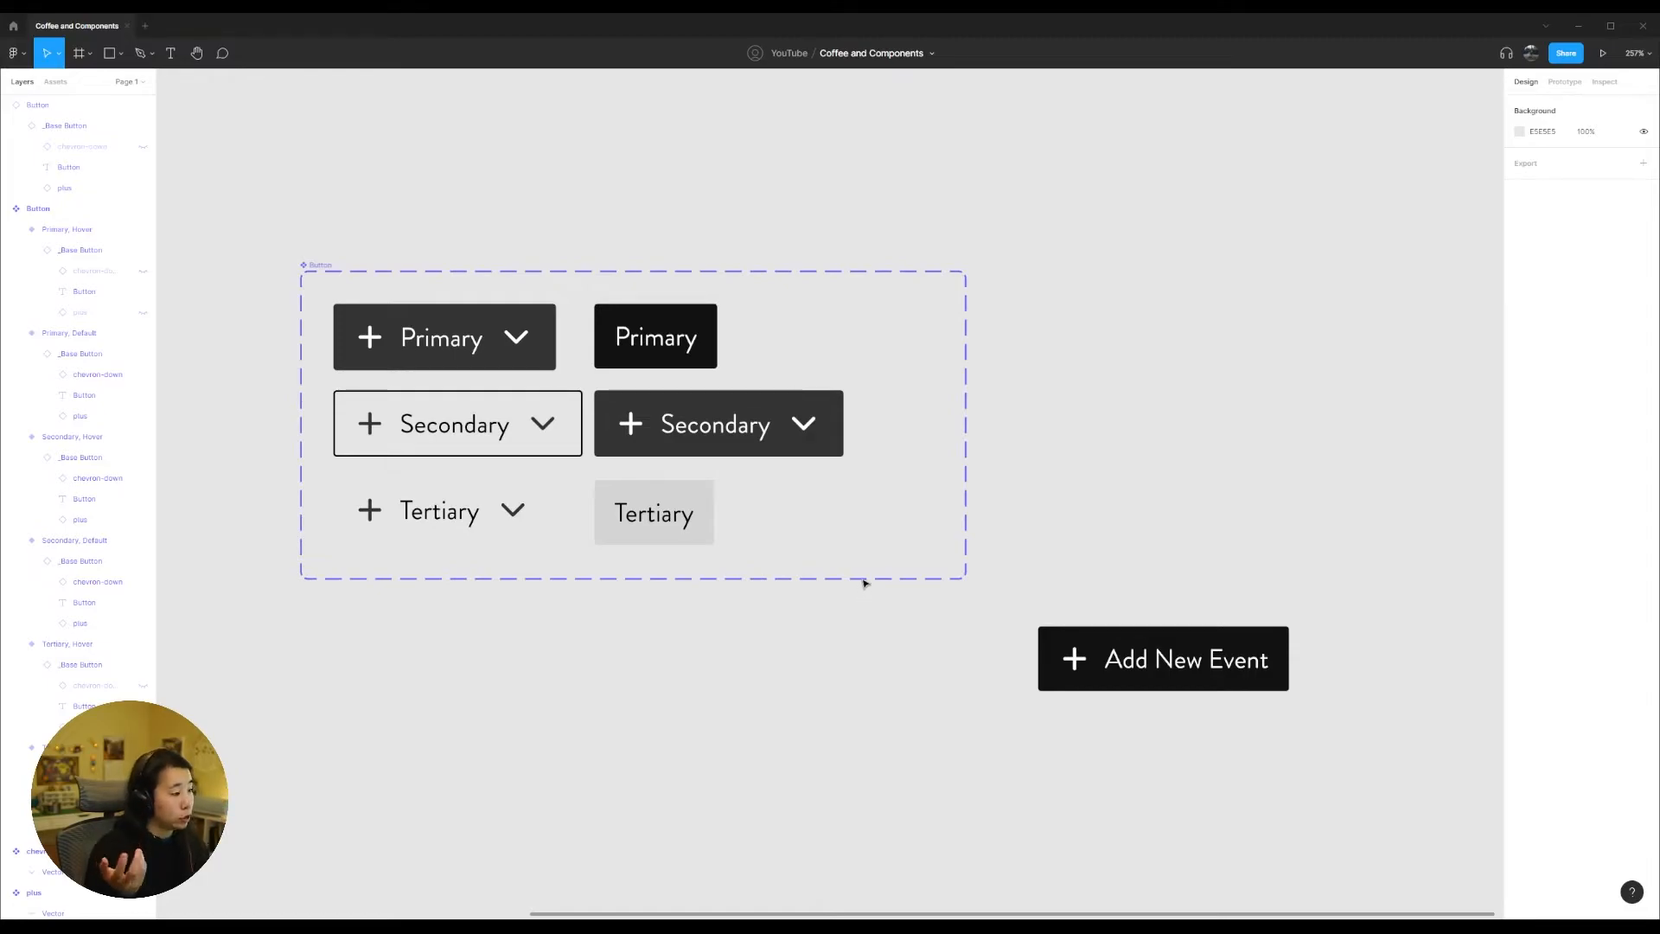
drag(264, 208, 1000, 630)
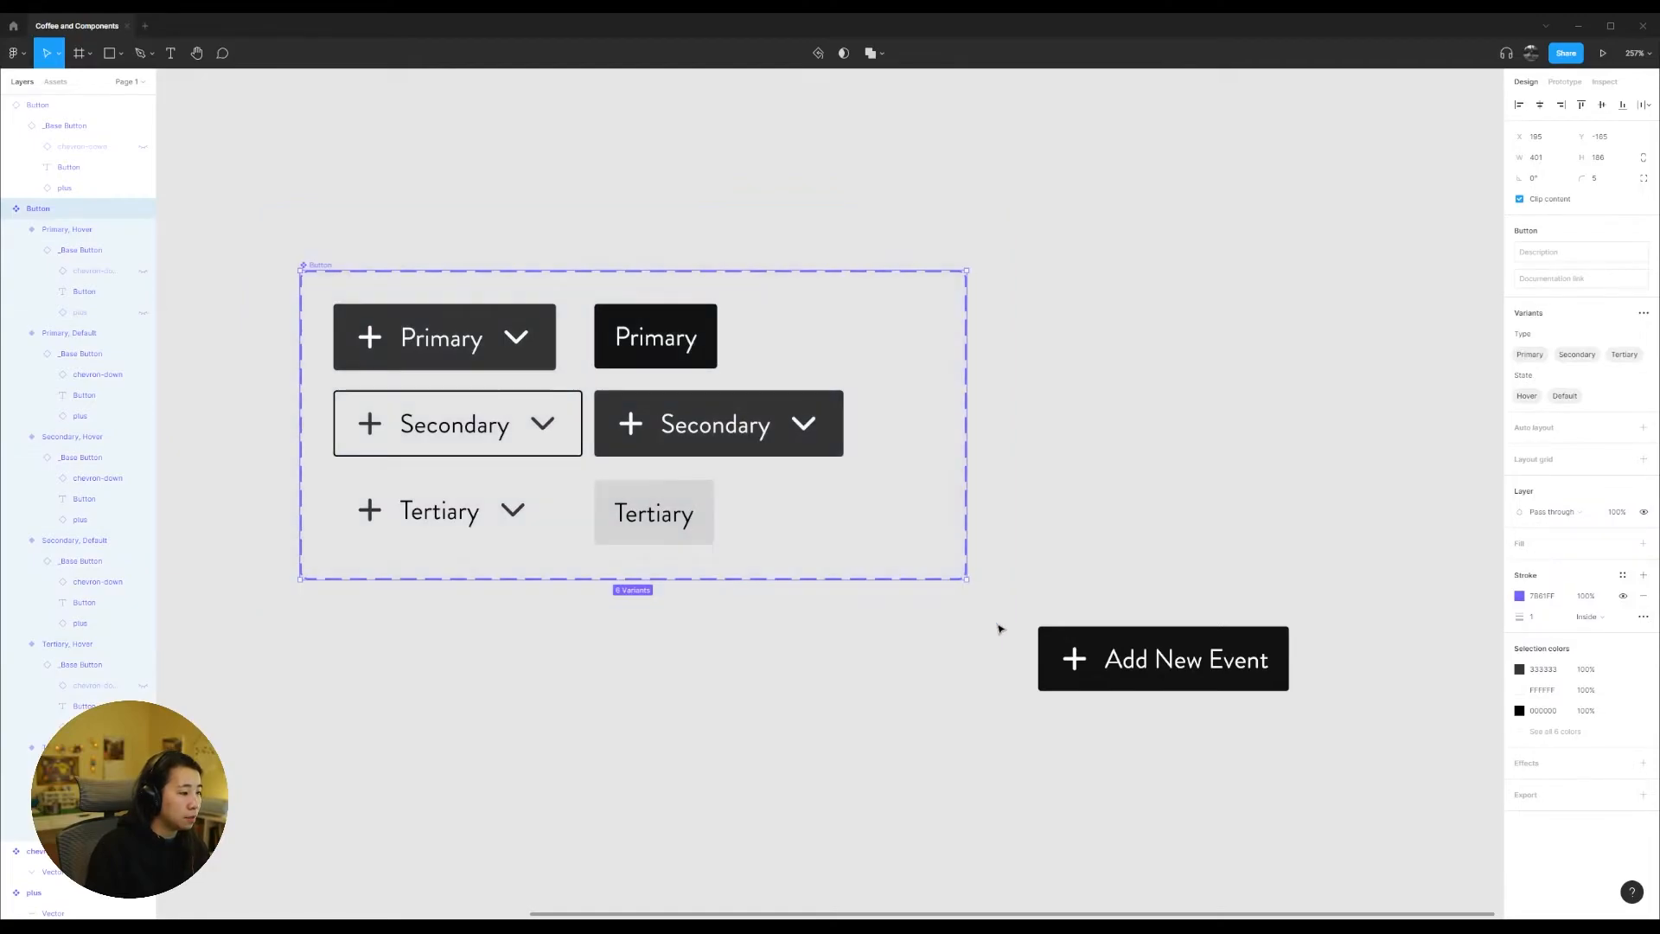
click(1000, 630)
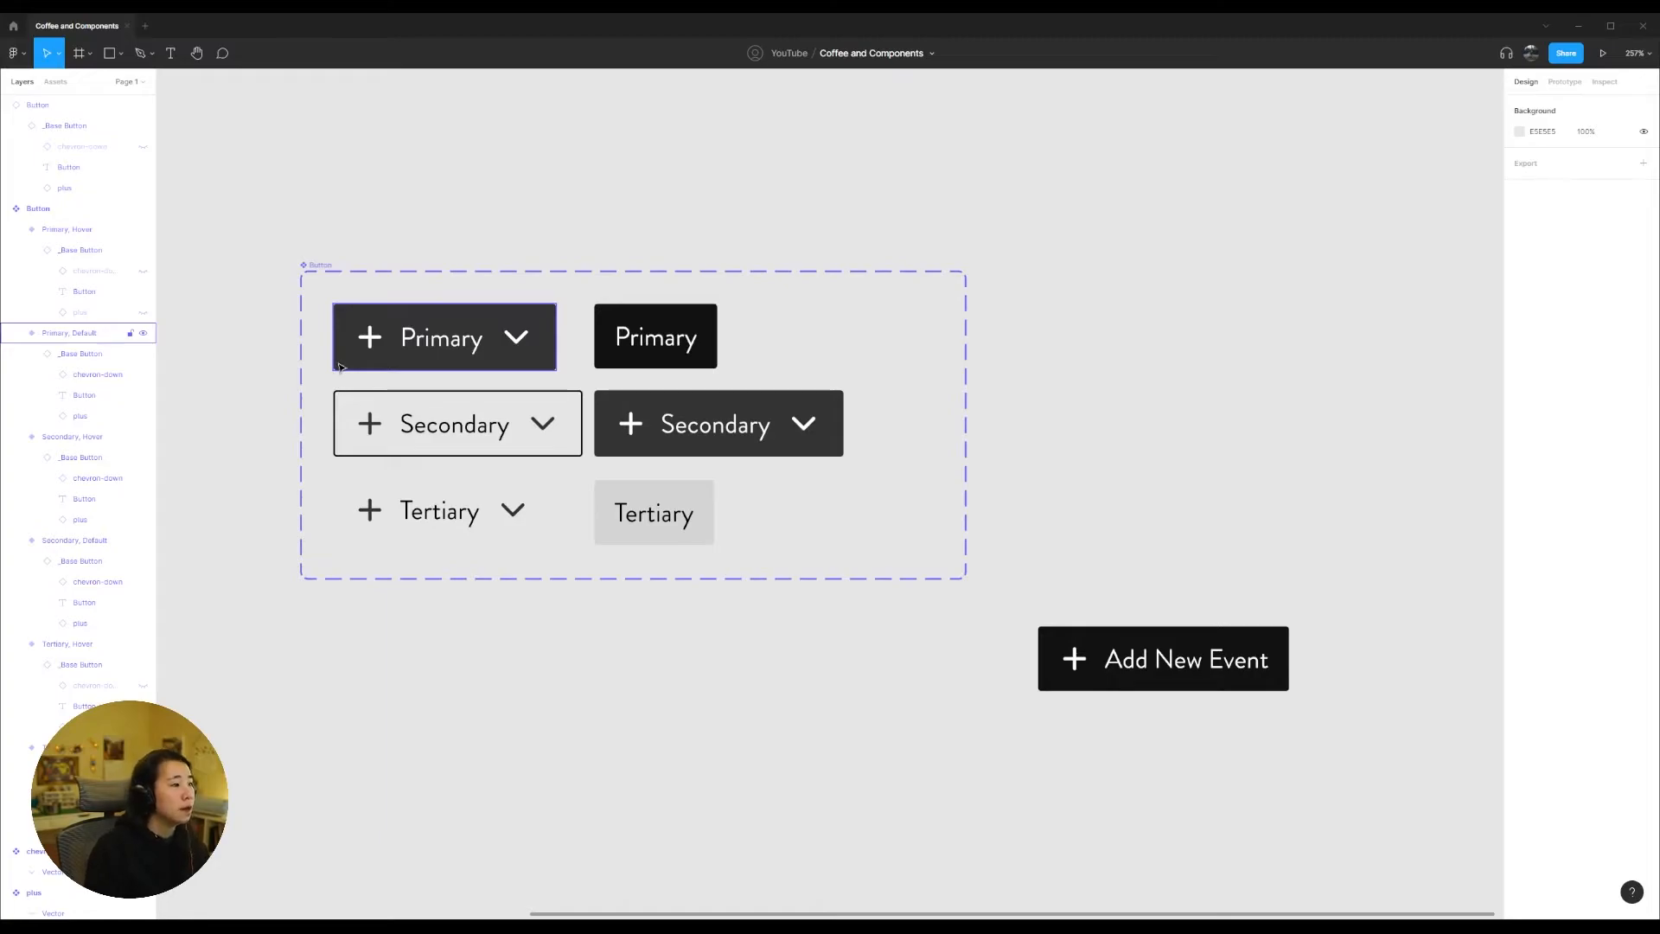
Step: Move the Add New Event button beside the Button component set, flush with its upper edge, and hide its plus icon
drag(1171, 677, 1136, 325)
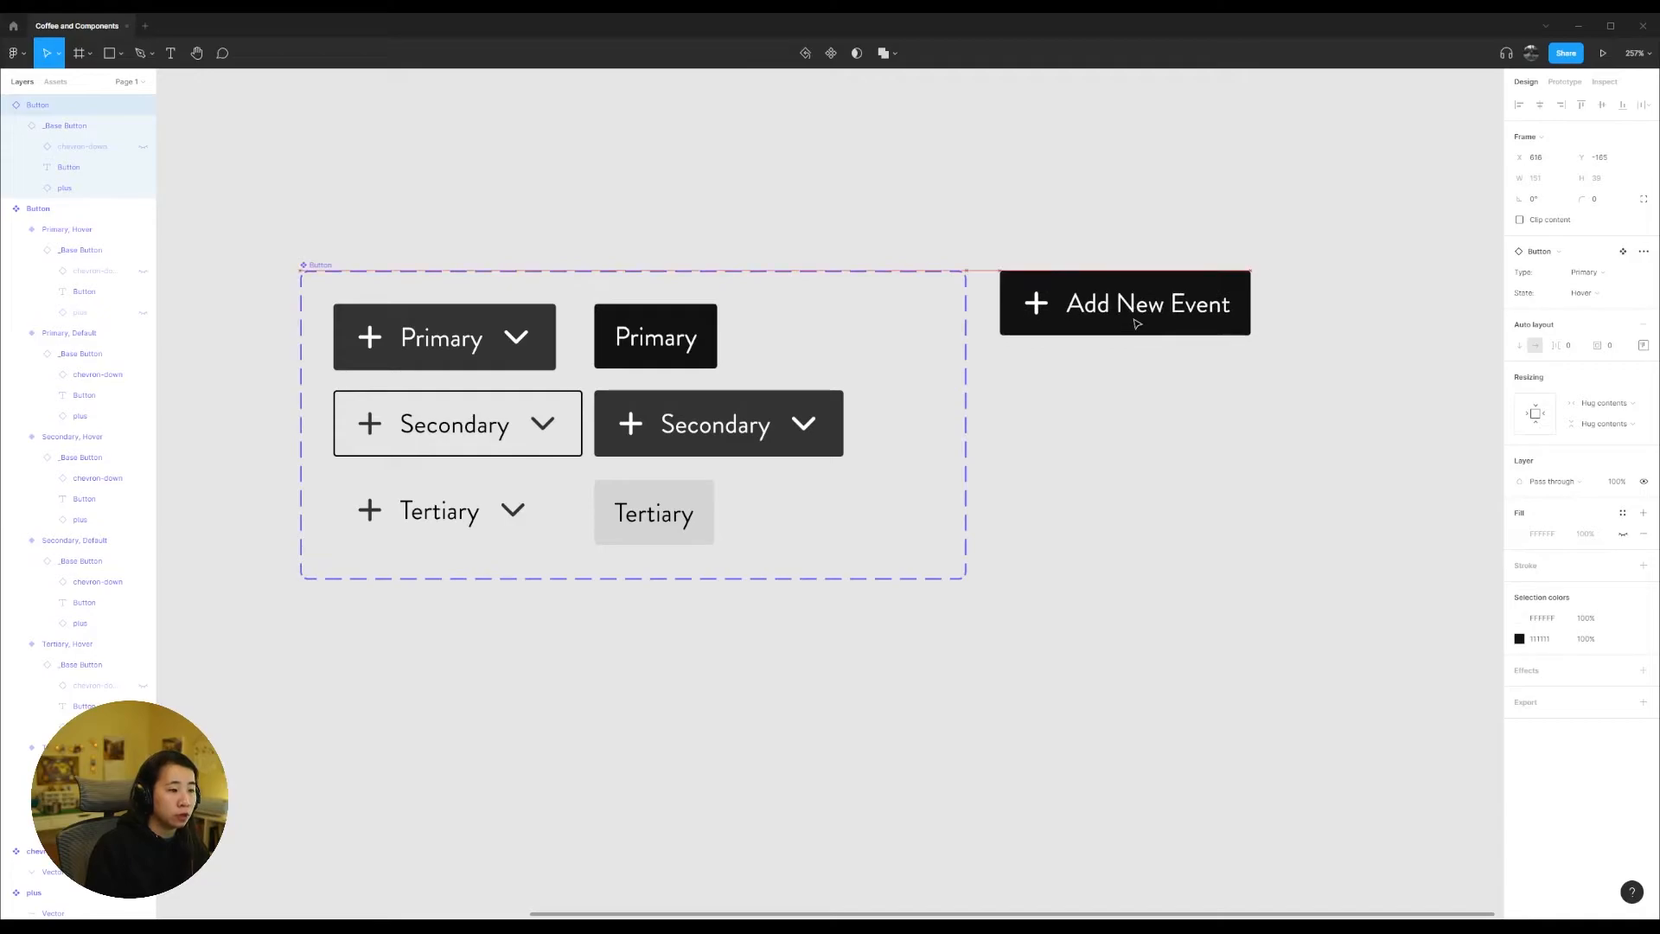
double_click(1033, 307)
double_click(1033, 307)
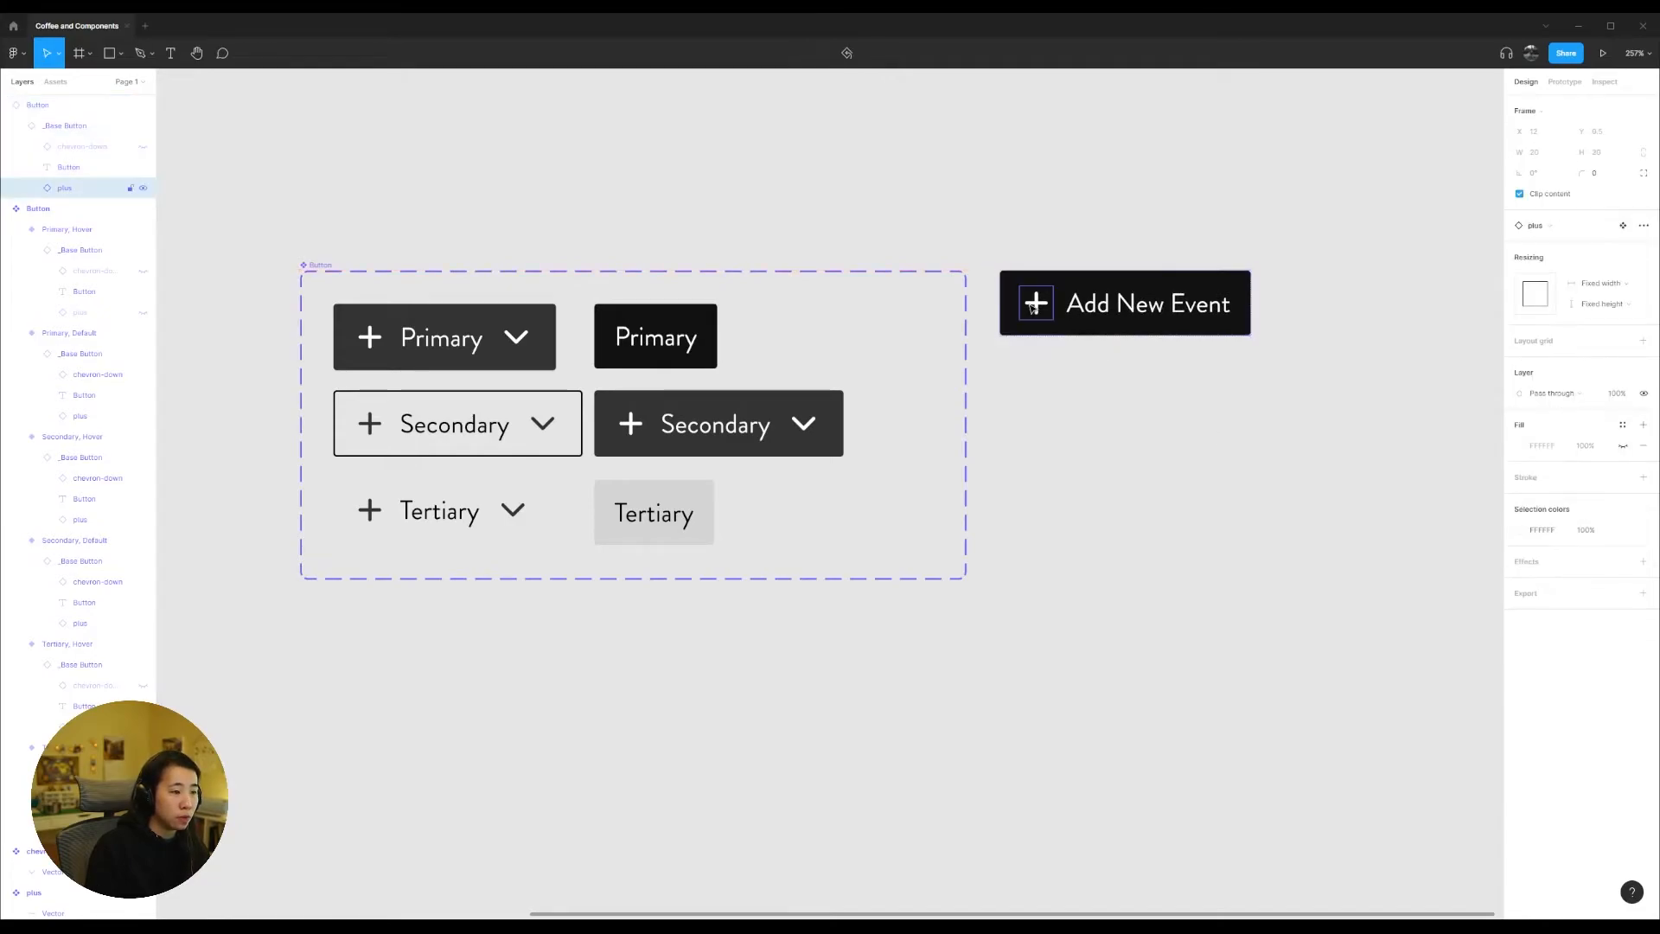
key(Delete)
click(1033, 308)
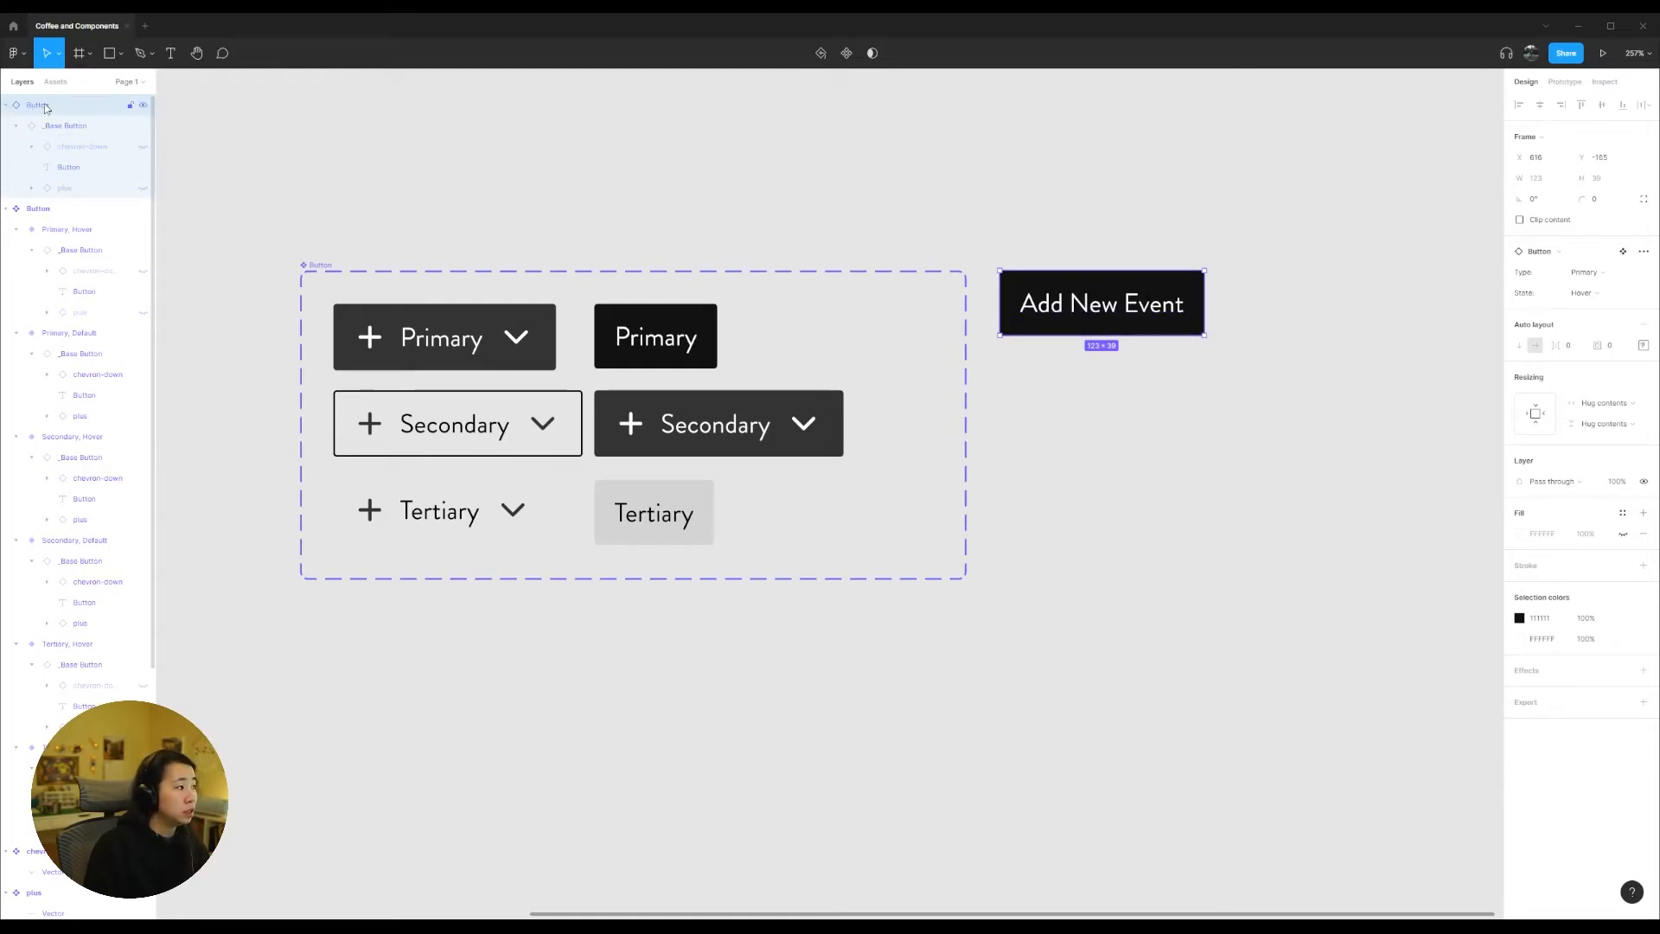
Step: Make both the chevron-down and plus icons visible in the Add New Event button instance
click(144, 147)
click(144, 187)
click(130, 148)
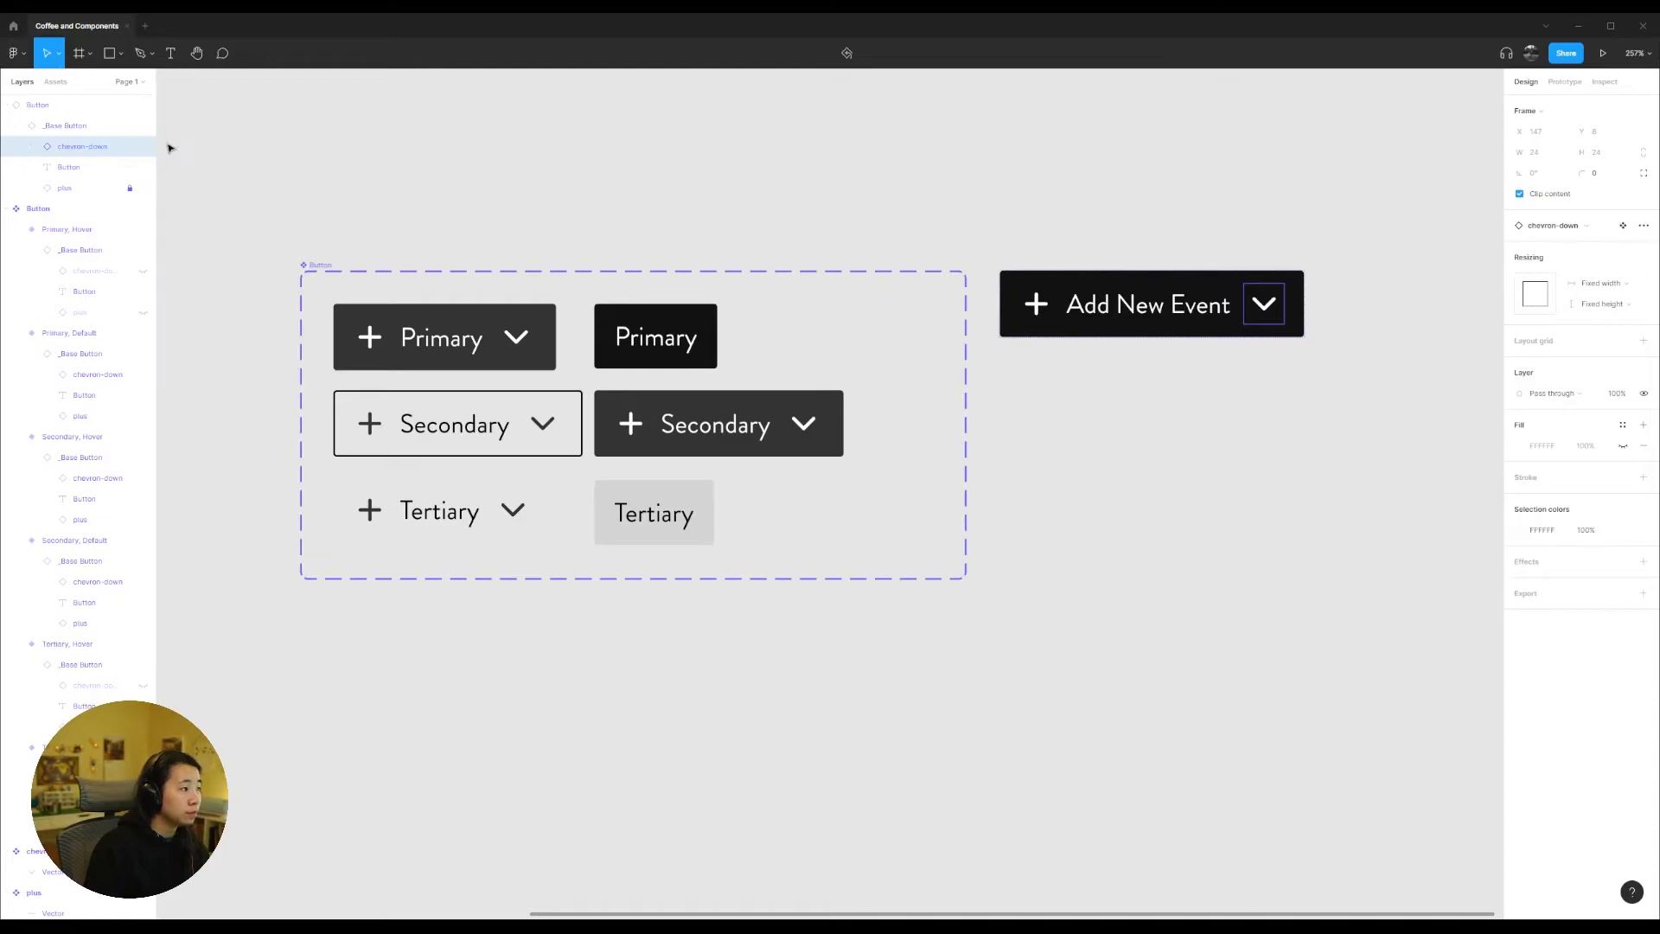
click(228, 152)
Step: Copy the Primary Default variant and place the copy as a standalone component on the canvas below the Button set
scroll(574, 252, down, 5)
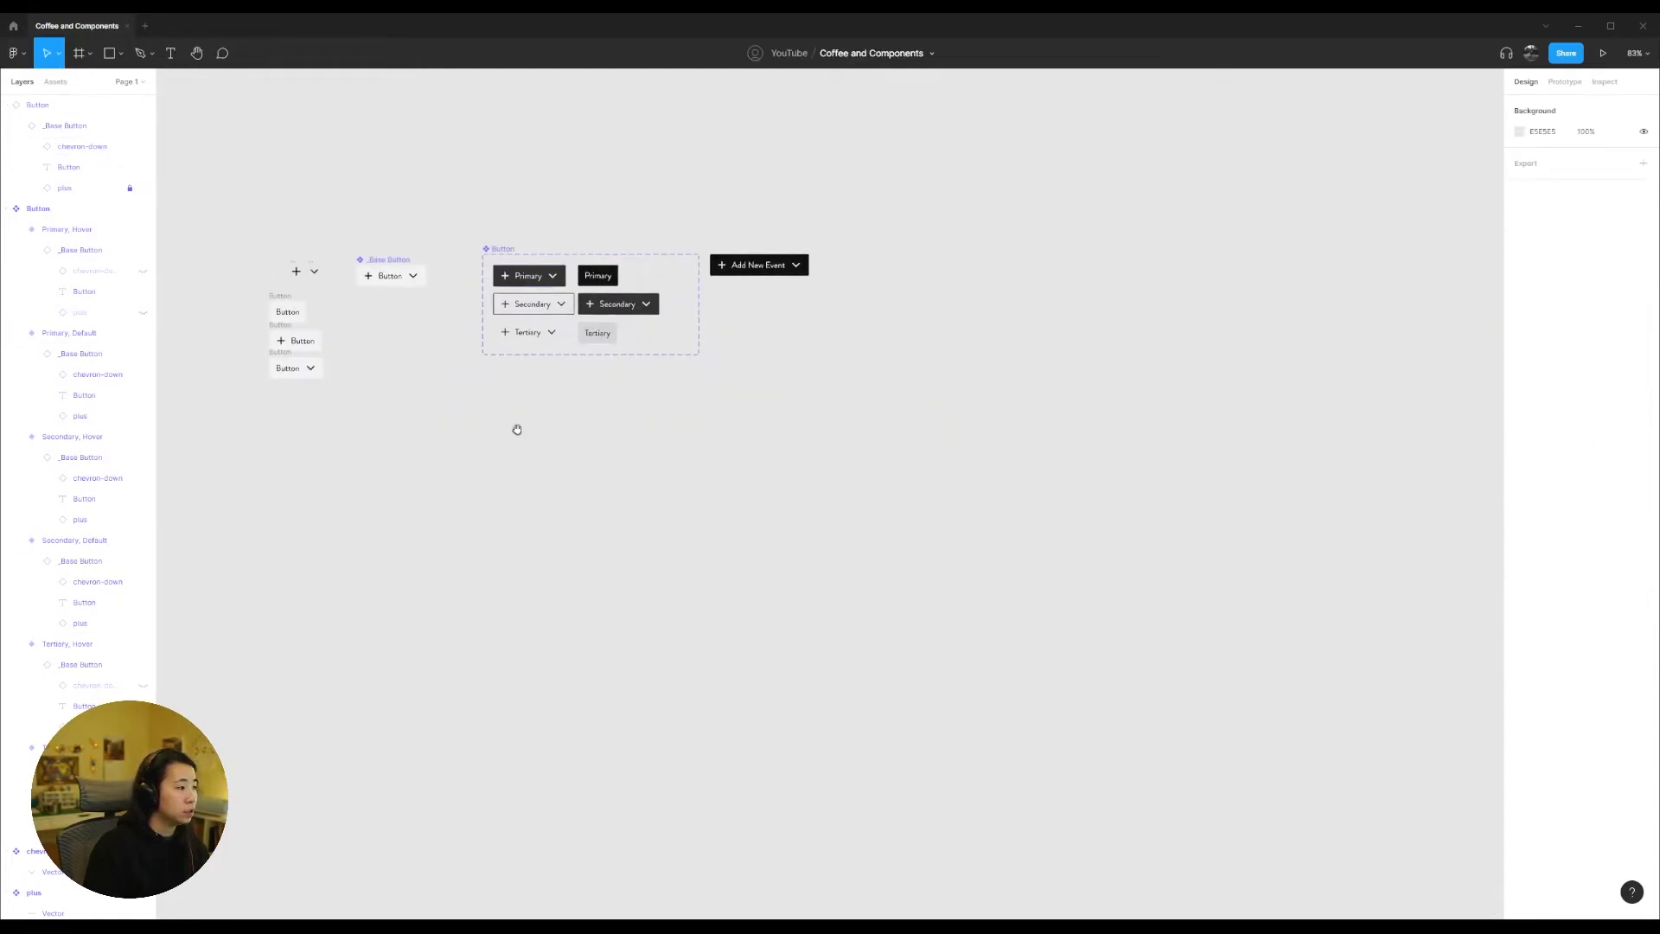
scroll(536, 411, left, 3)
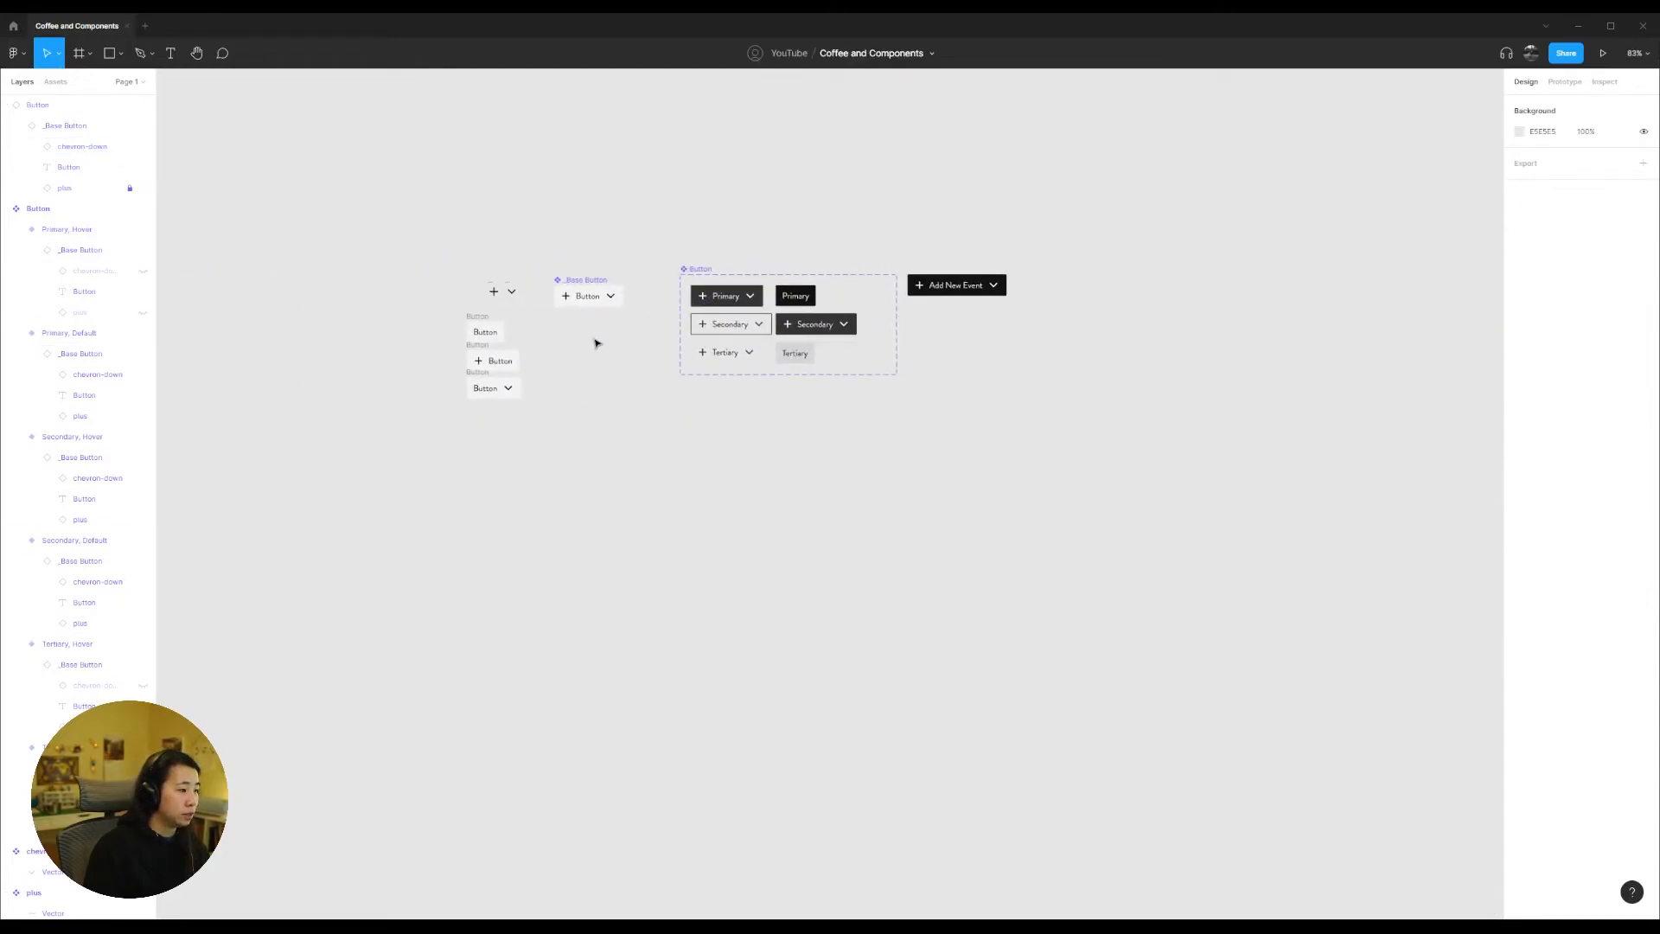
scroll(912, 328, up, 2)
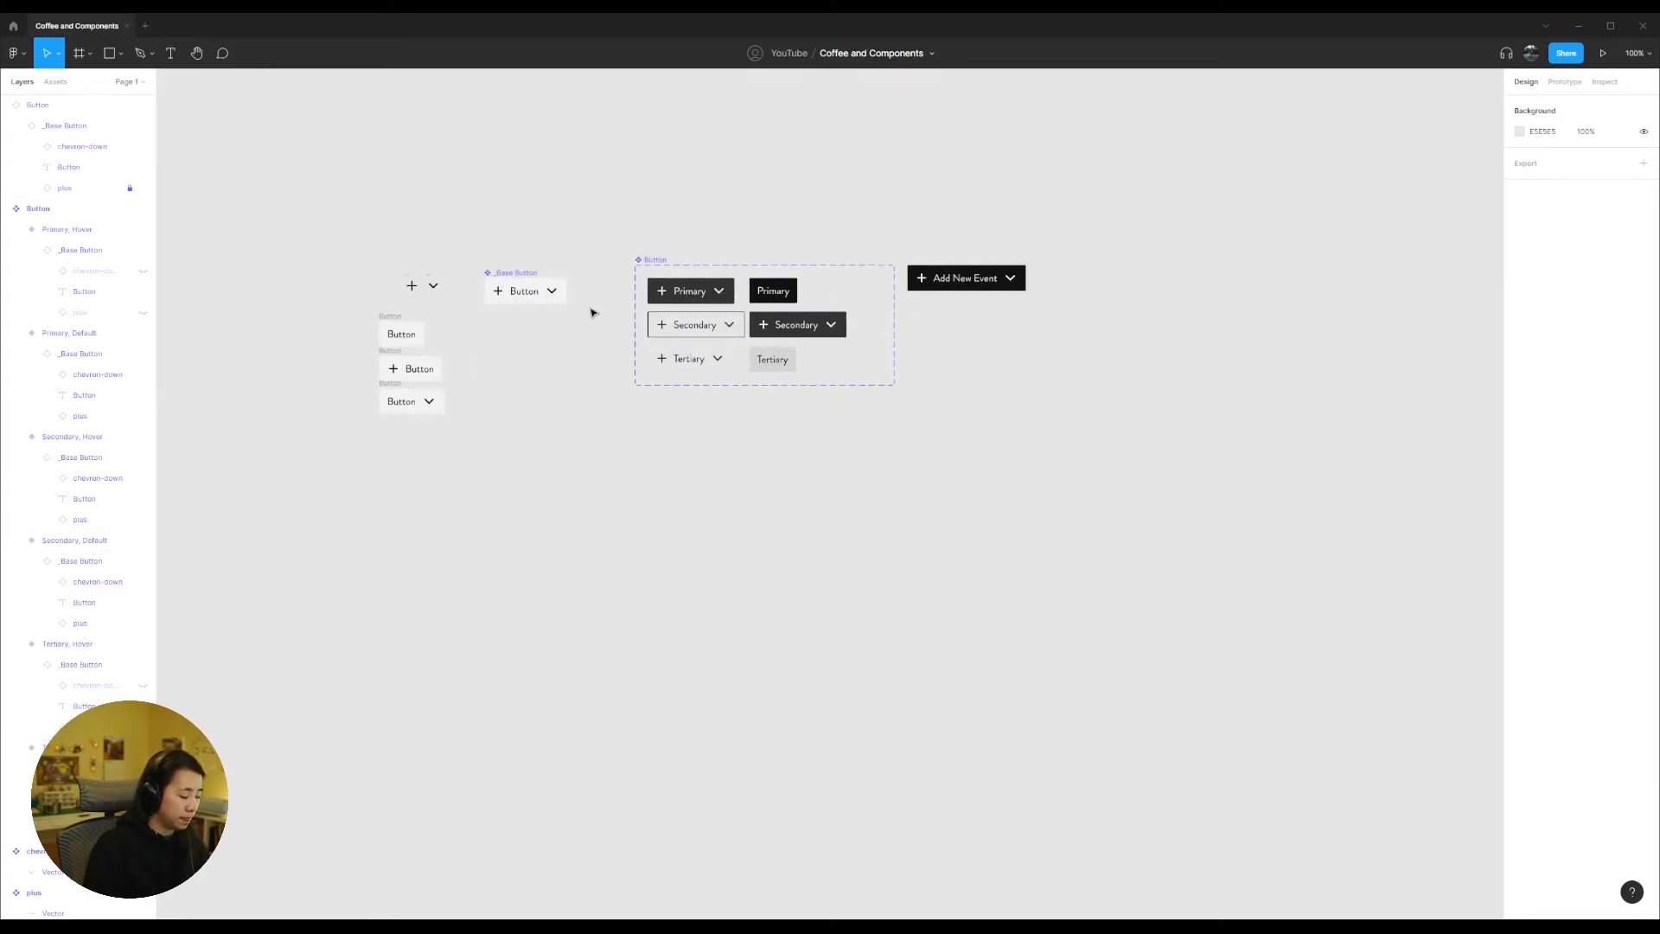
click(684, 295)
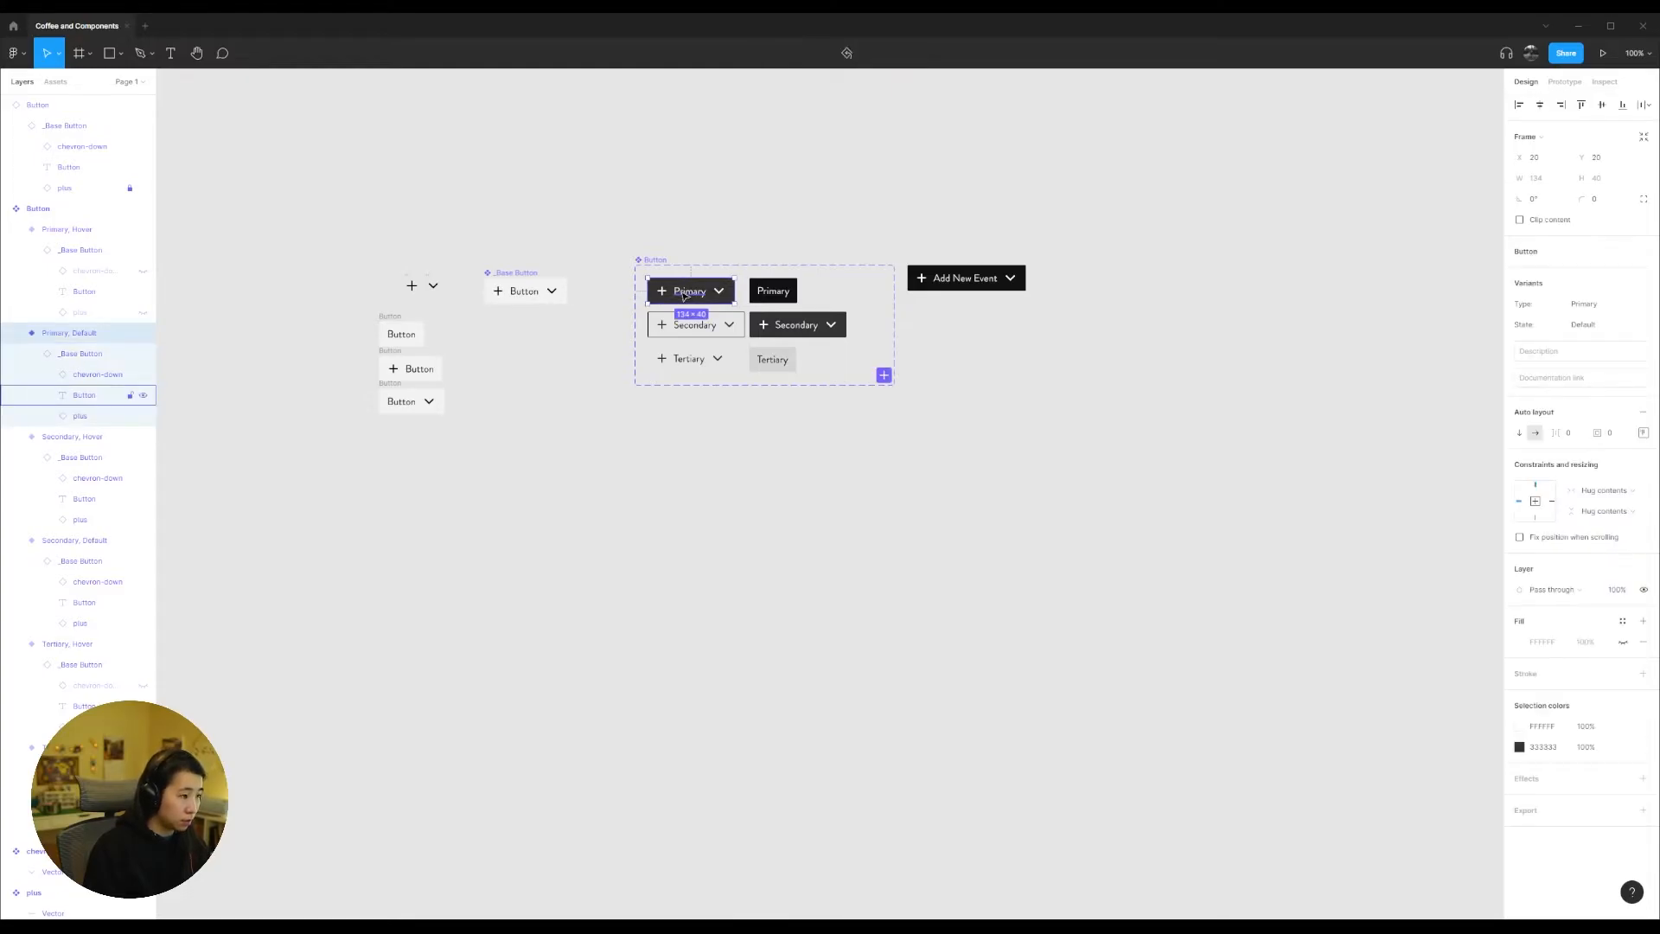
key(ctrl+c)
key(ctrl+v)
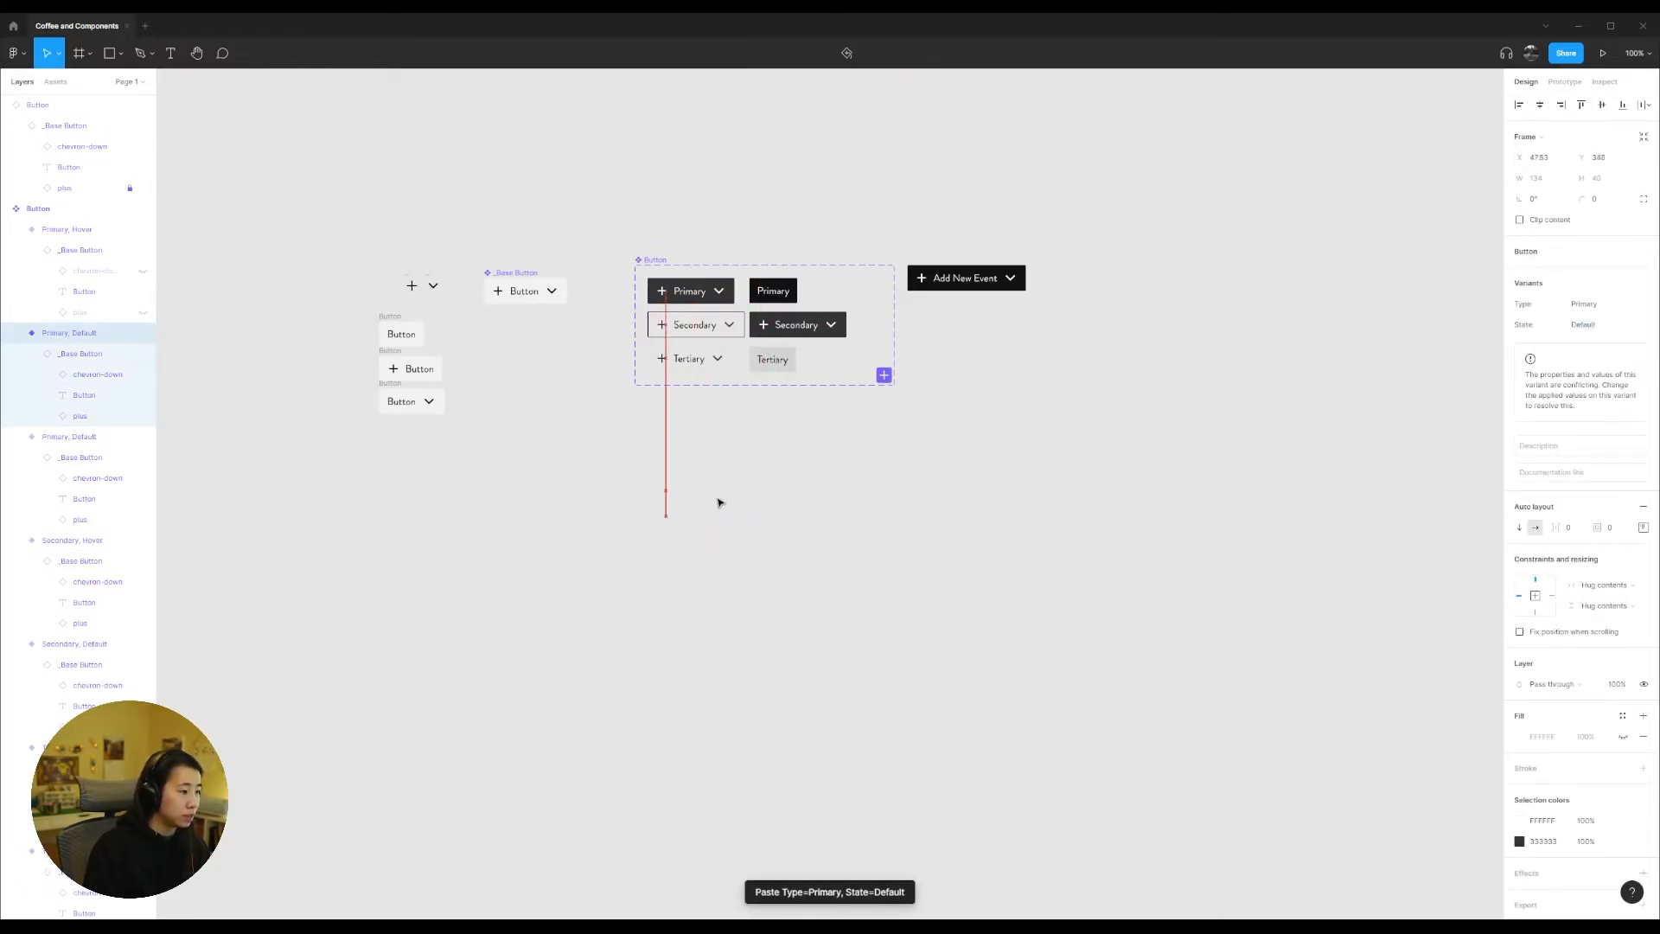
drag(720, 502, 720, 502)
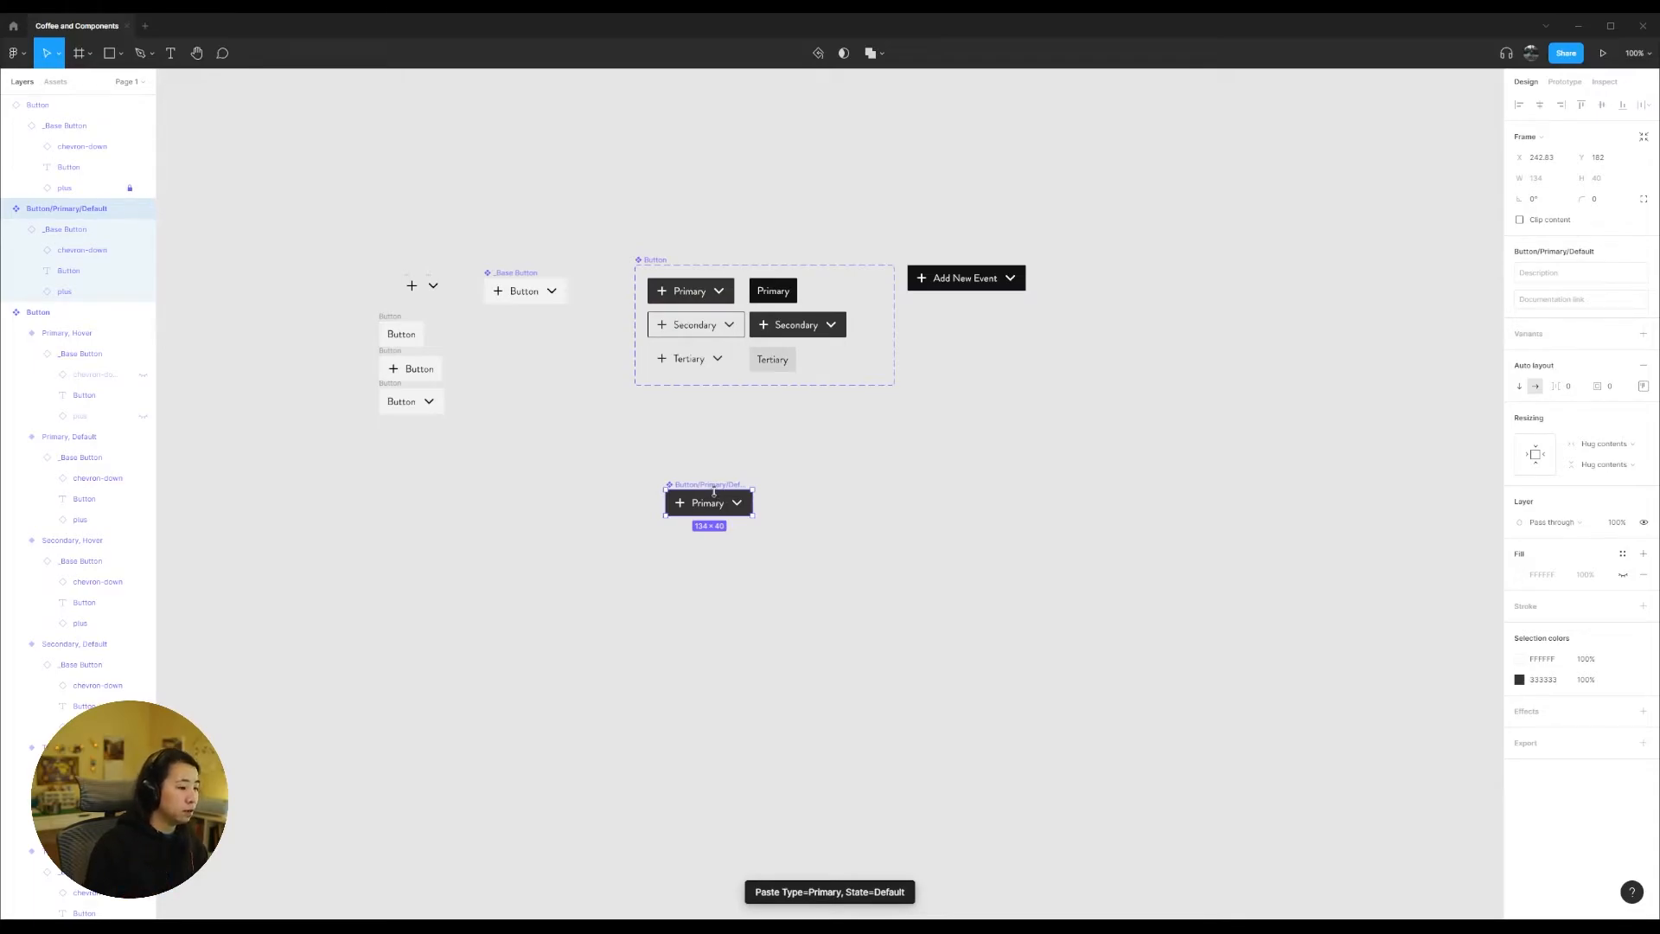
drag(715, 487, 689, 475)
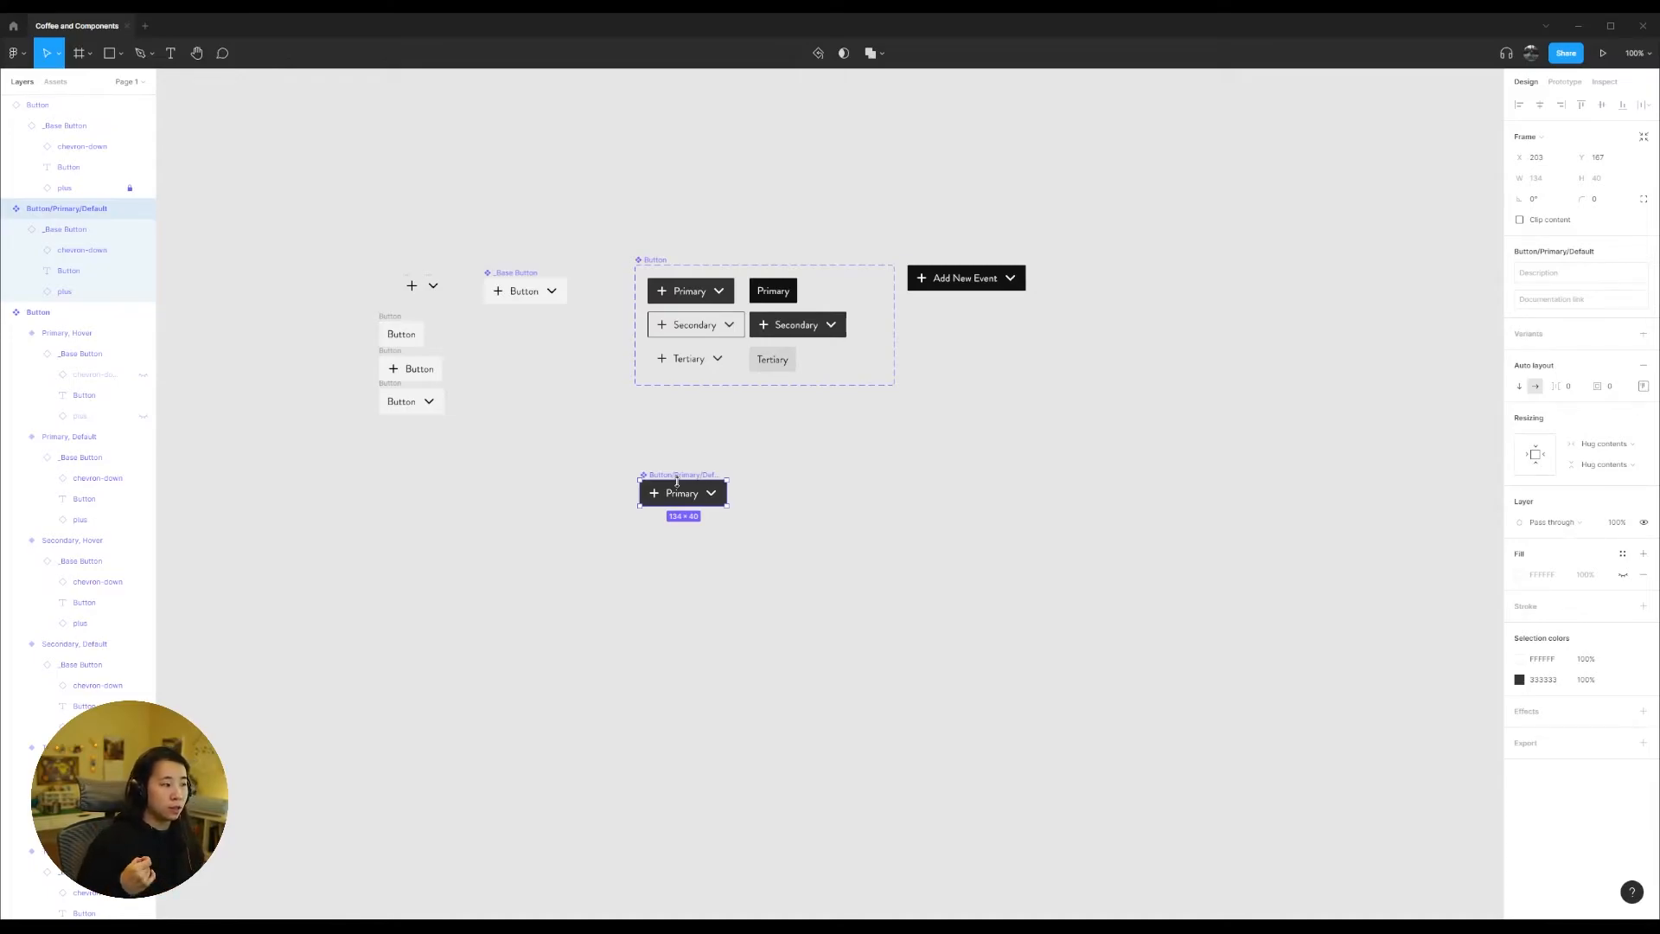
Step: Rename the standalone copy of the Primary Default button to Primary Button
scroll(711, 504, up, 5)
double_click(623, 446)
text(Primary Bu)
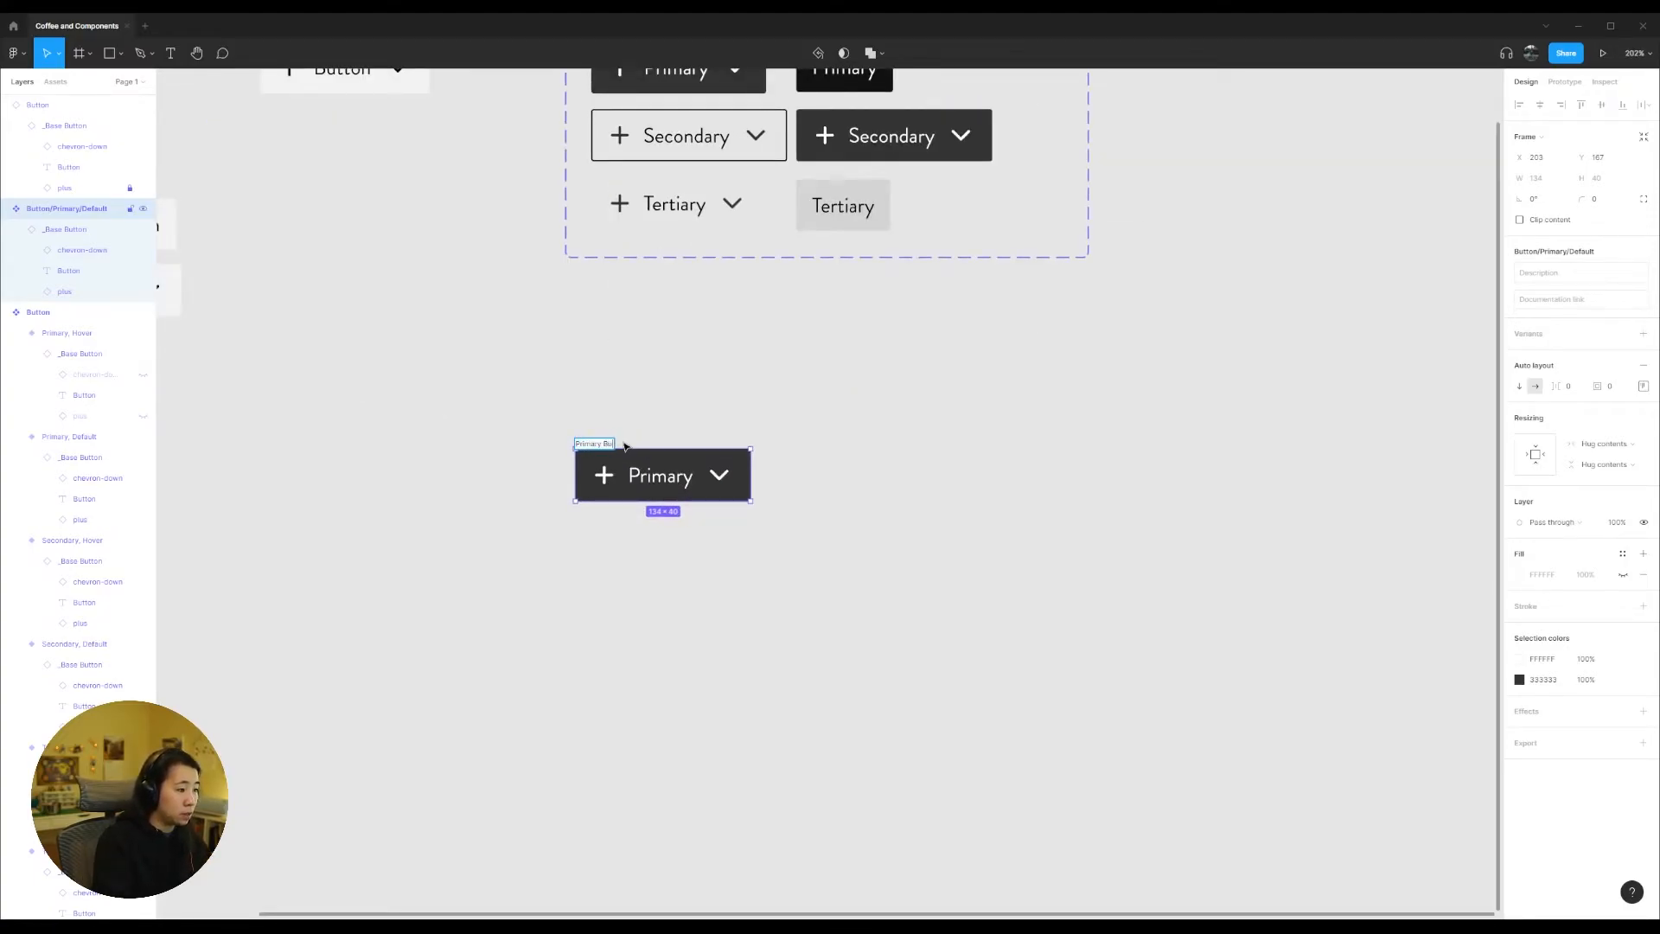
key(Return)
double_click(734, 483)
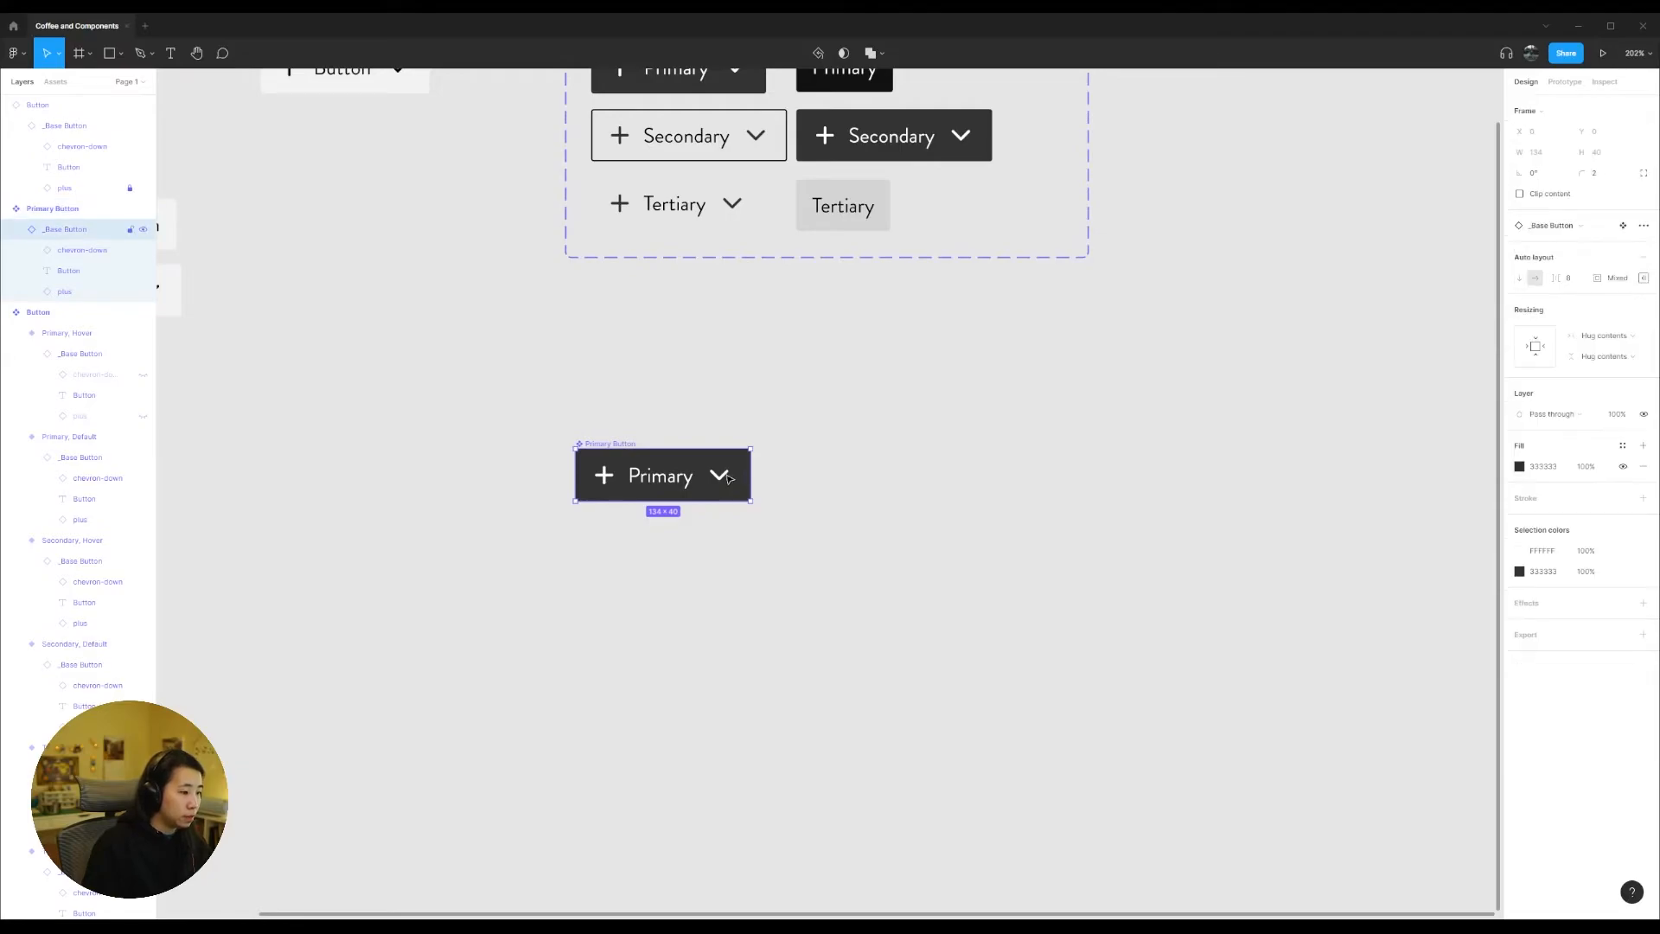
double_click(720, 482)
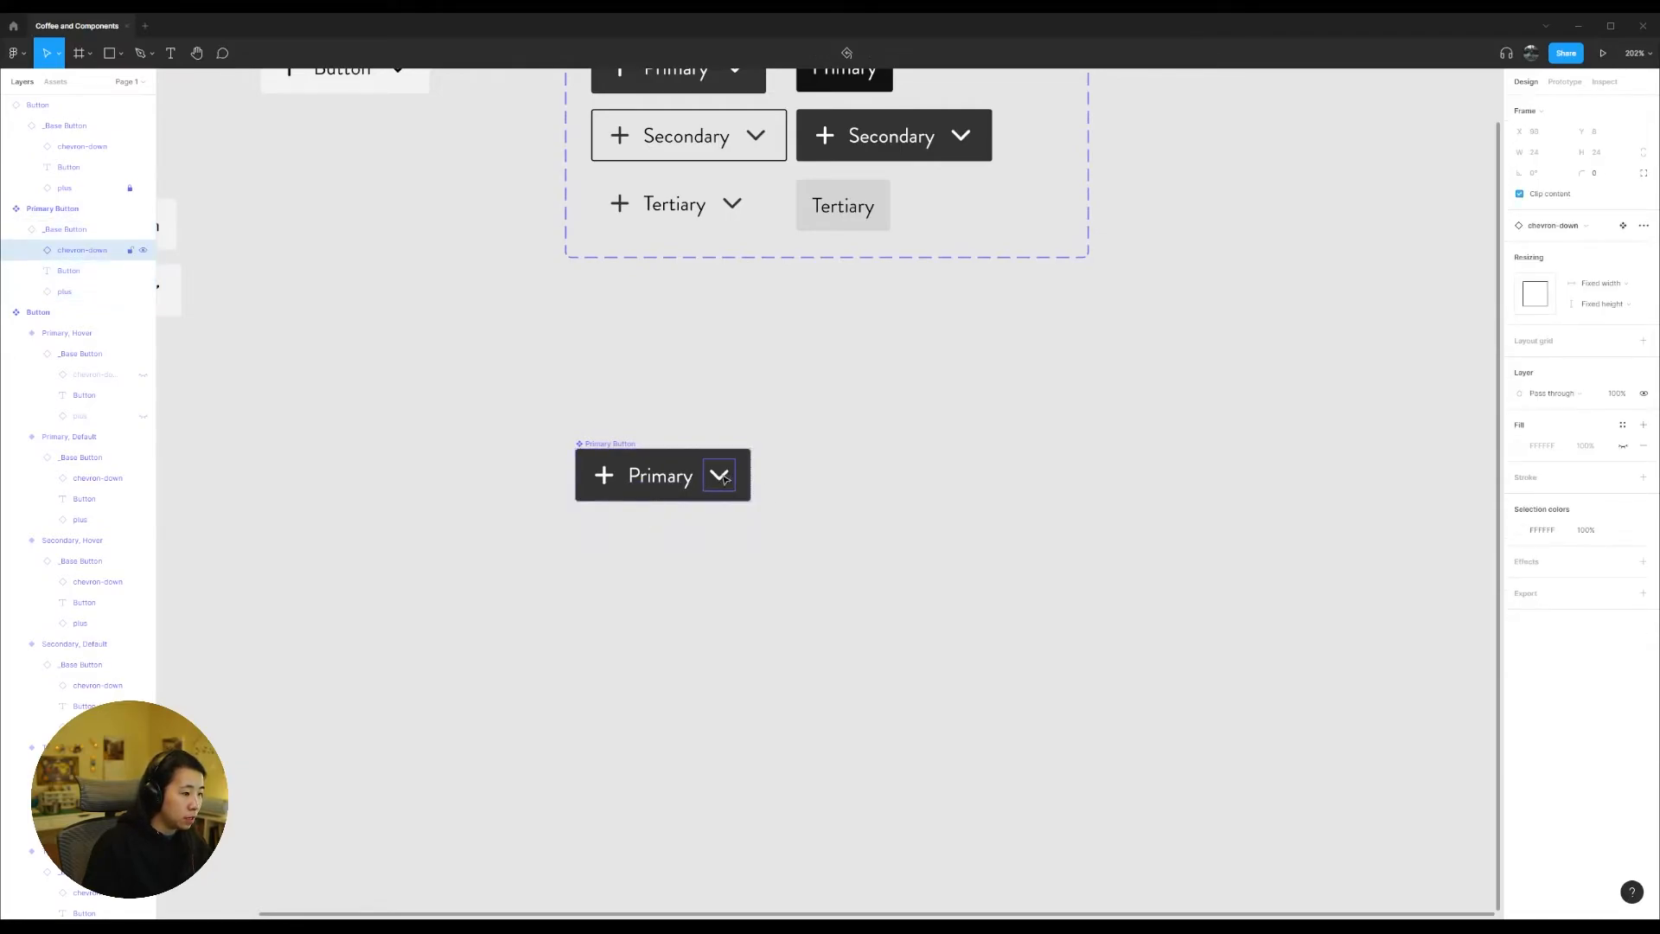
drag(709, 493, 691, 412)
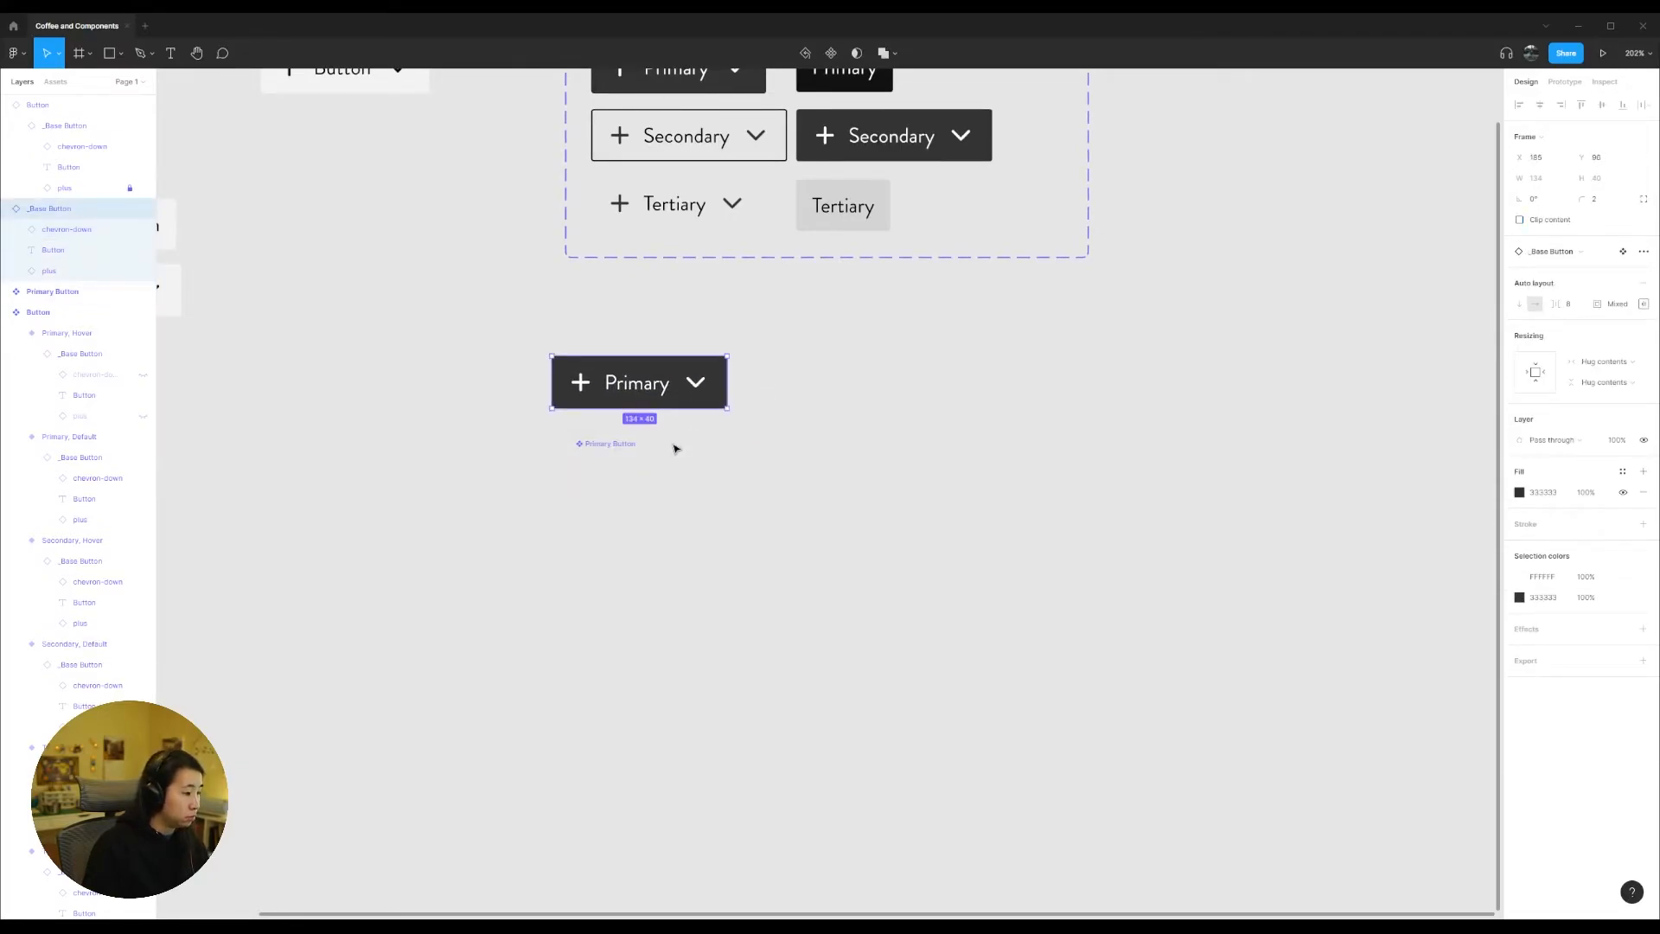
key(ctrl+z)
Step: Detach the nested _Base Button instance inside the Primary Button component and ungroup it so its layers sit directly in the component
click(603, 445)
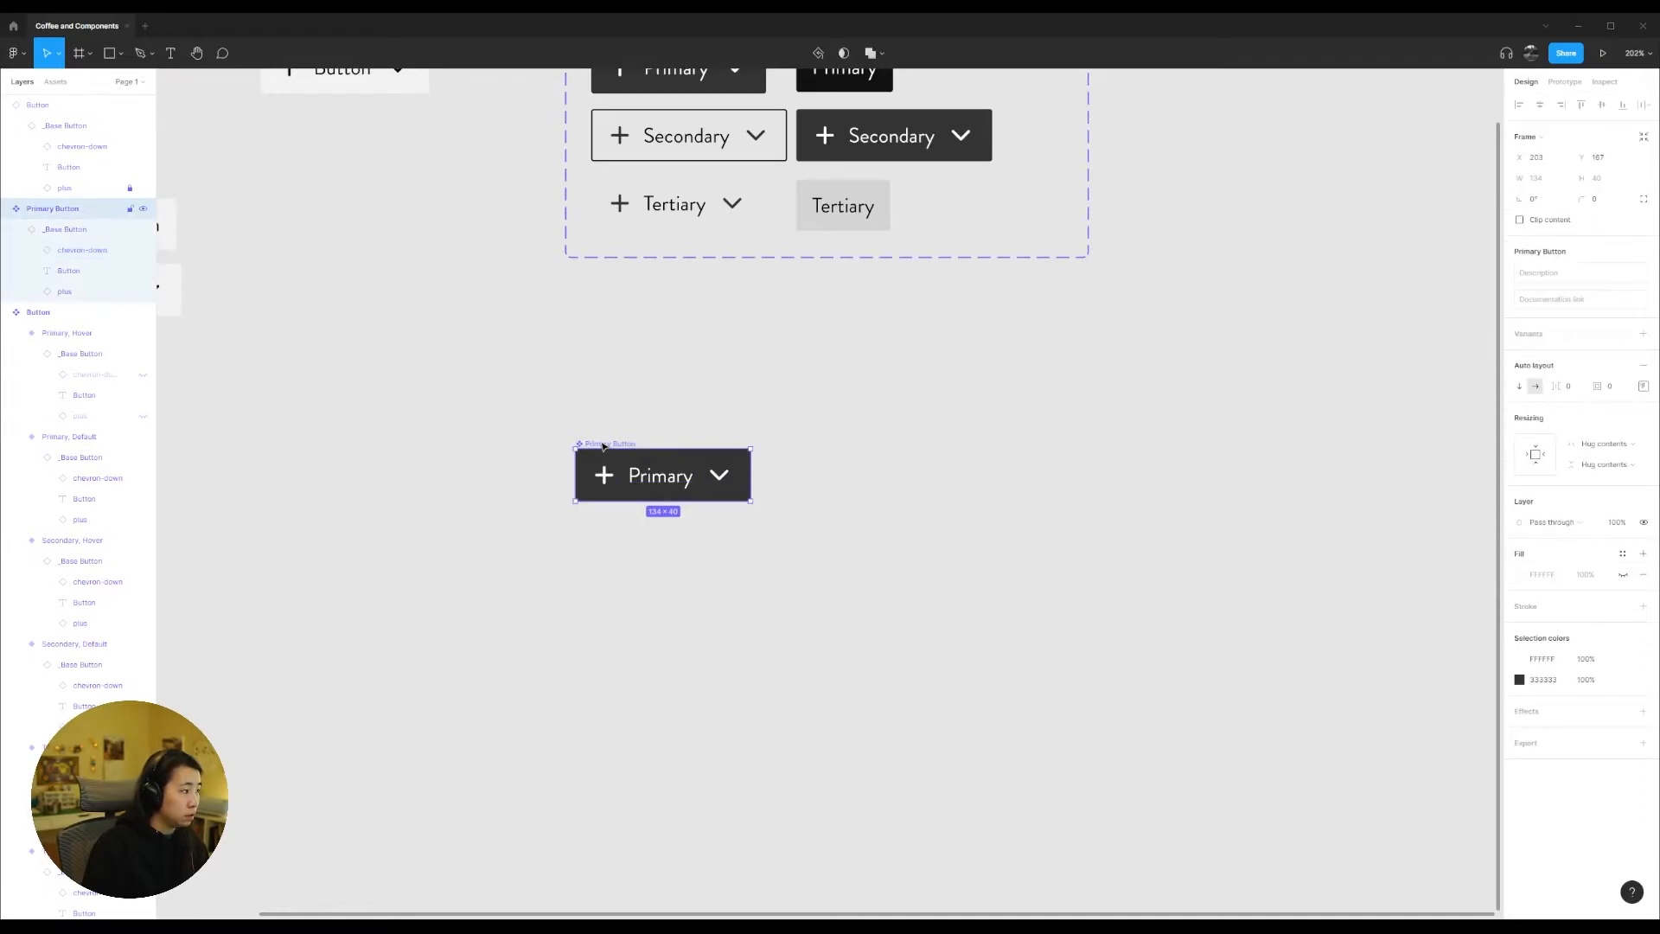
right_click(54, 229)
mouse_move(121, 491)
click(121, 460)
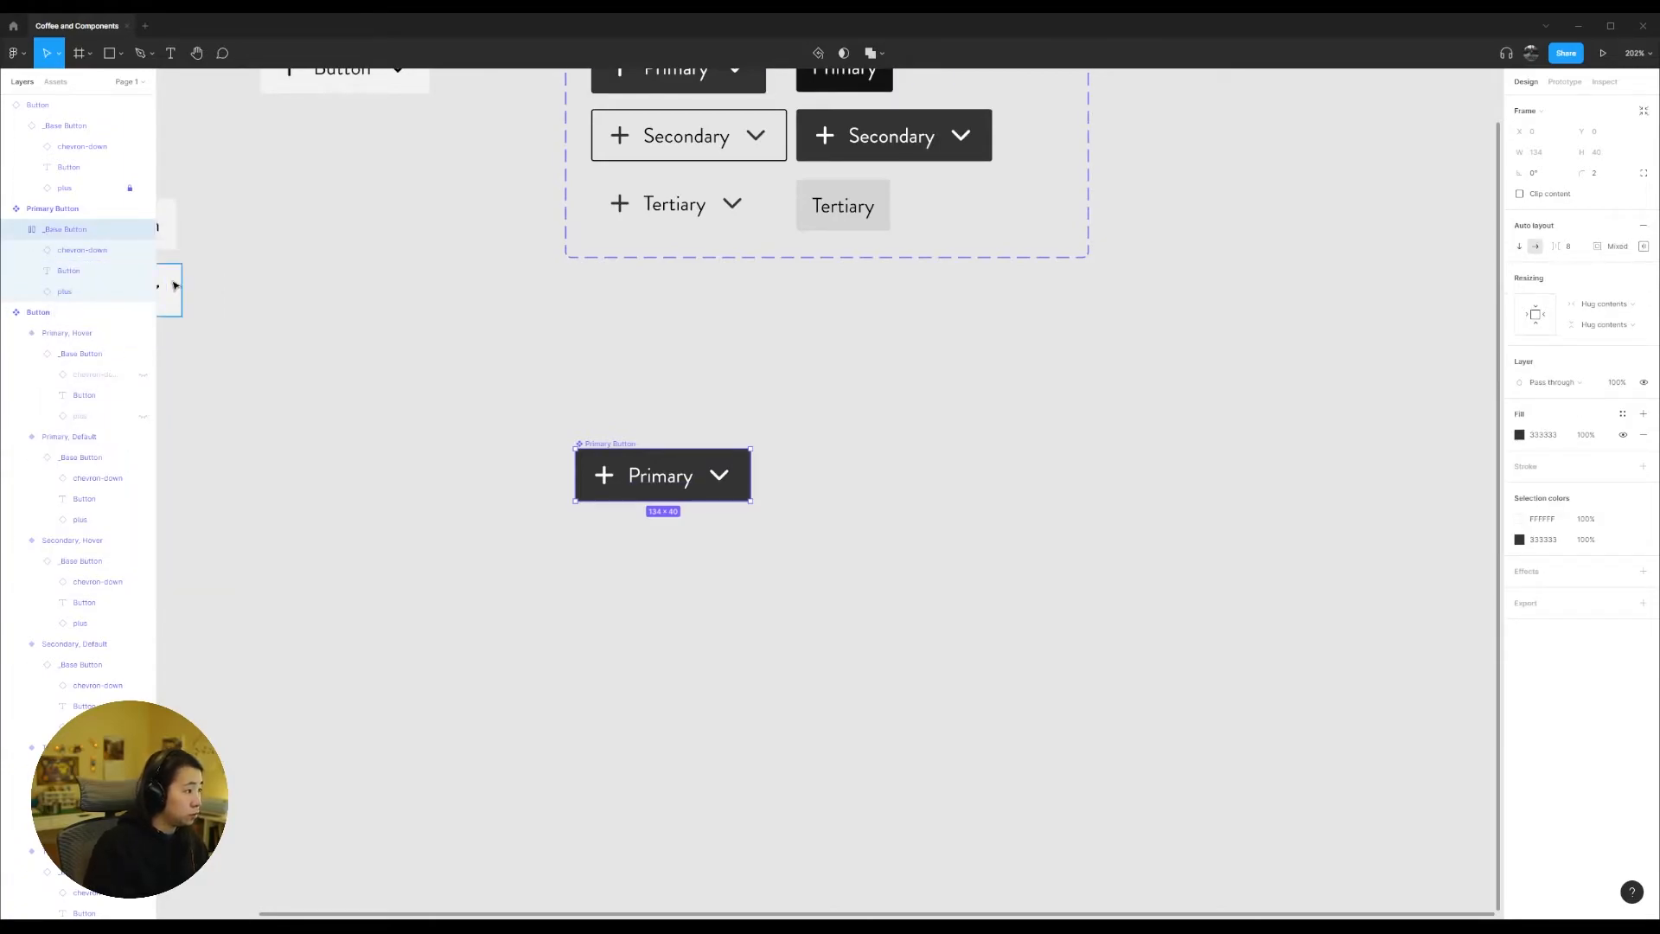
key(ctrl+shift+g)
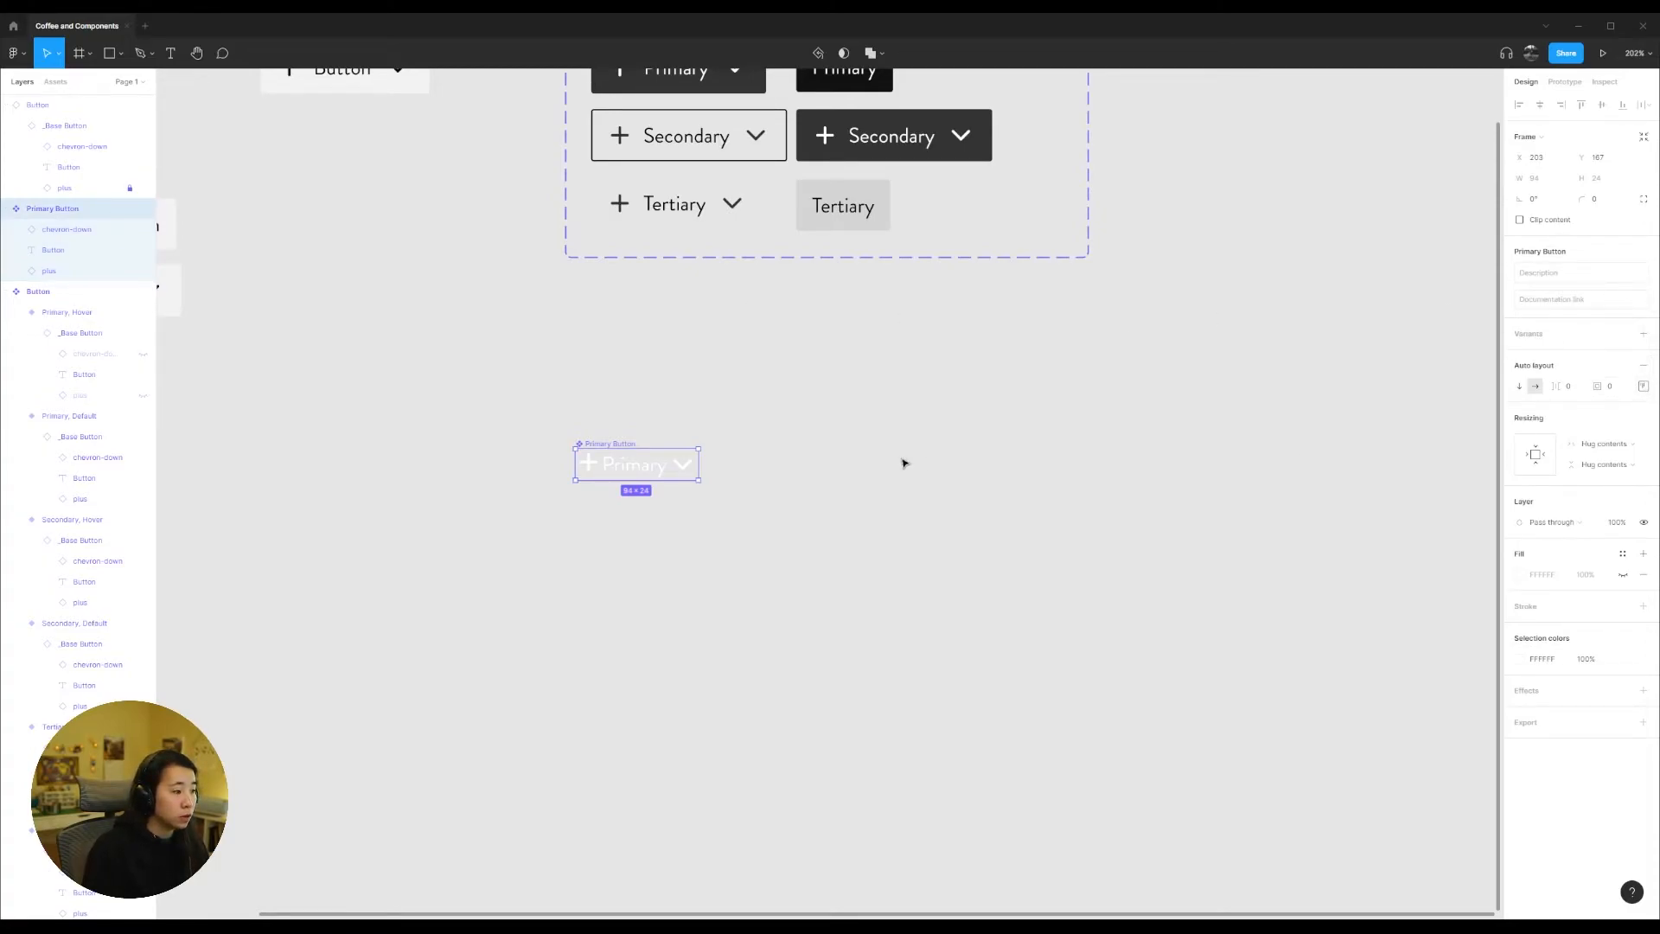
Step: Set the Primary Button's auto layout padding to 8 at the top and bottom and 12 at the left and right
click(1643, 388)
click(1584, 390)
click(1643, 387)
click(1602, 411)
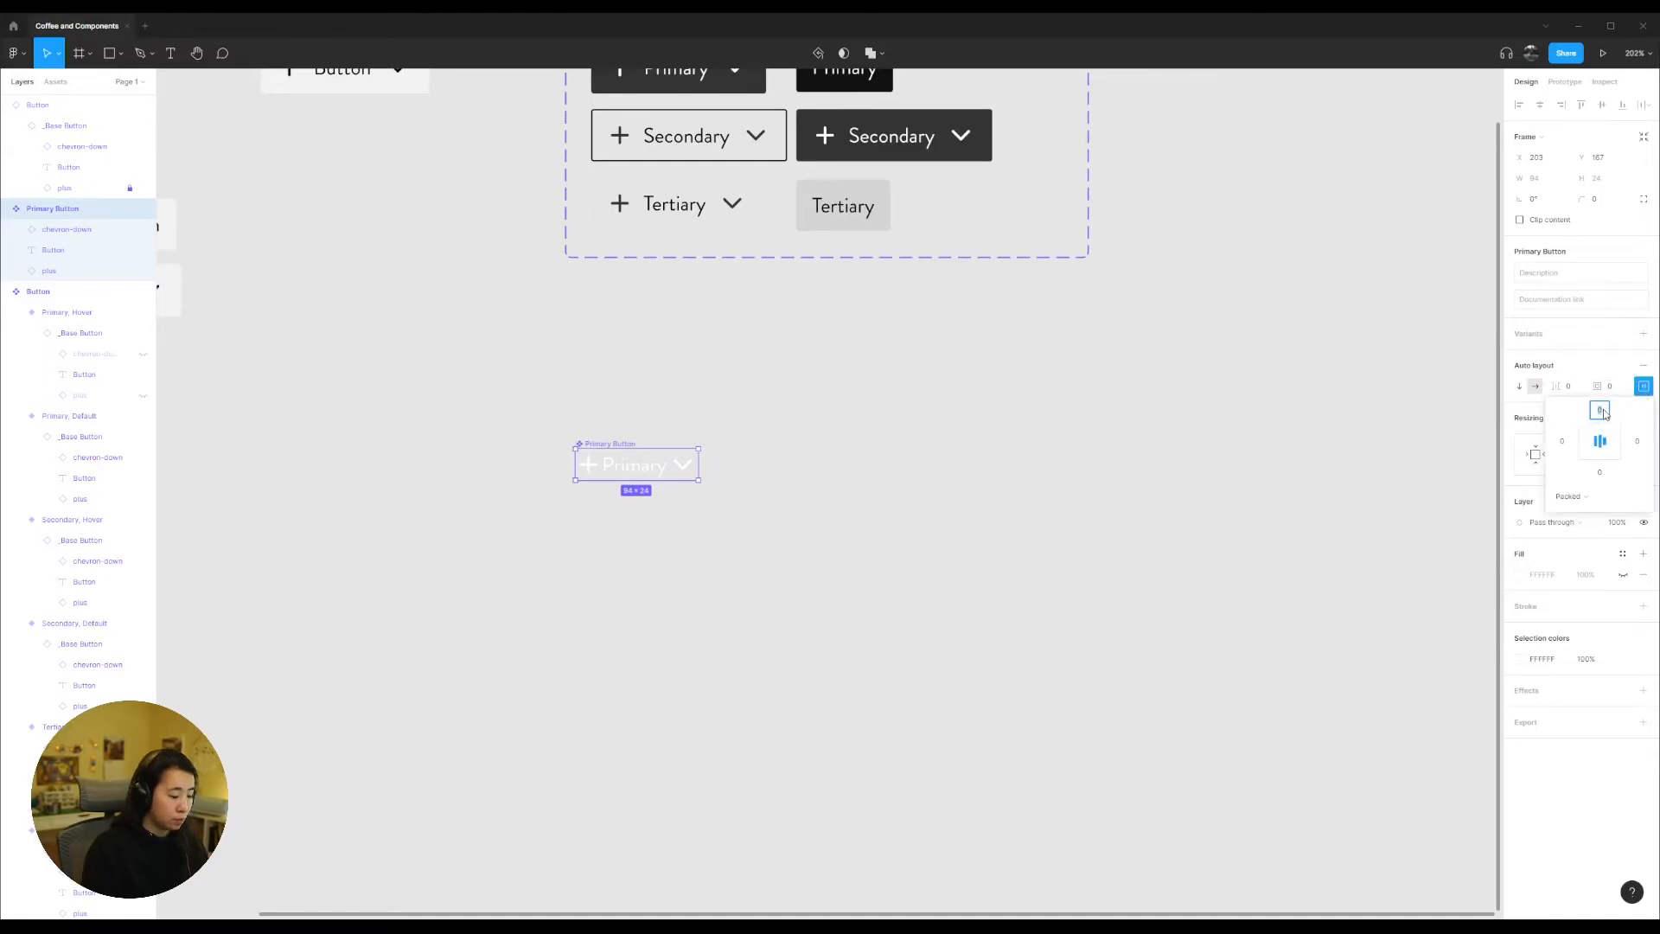
click(1599, 473)
text(8)
key(Tab)
click(1568, 448)
text(1)
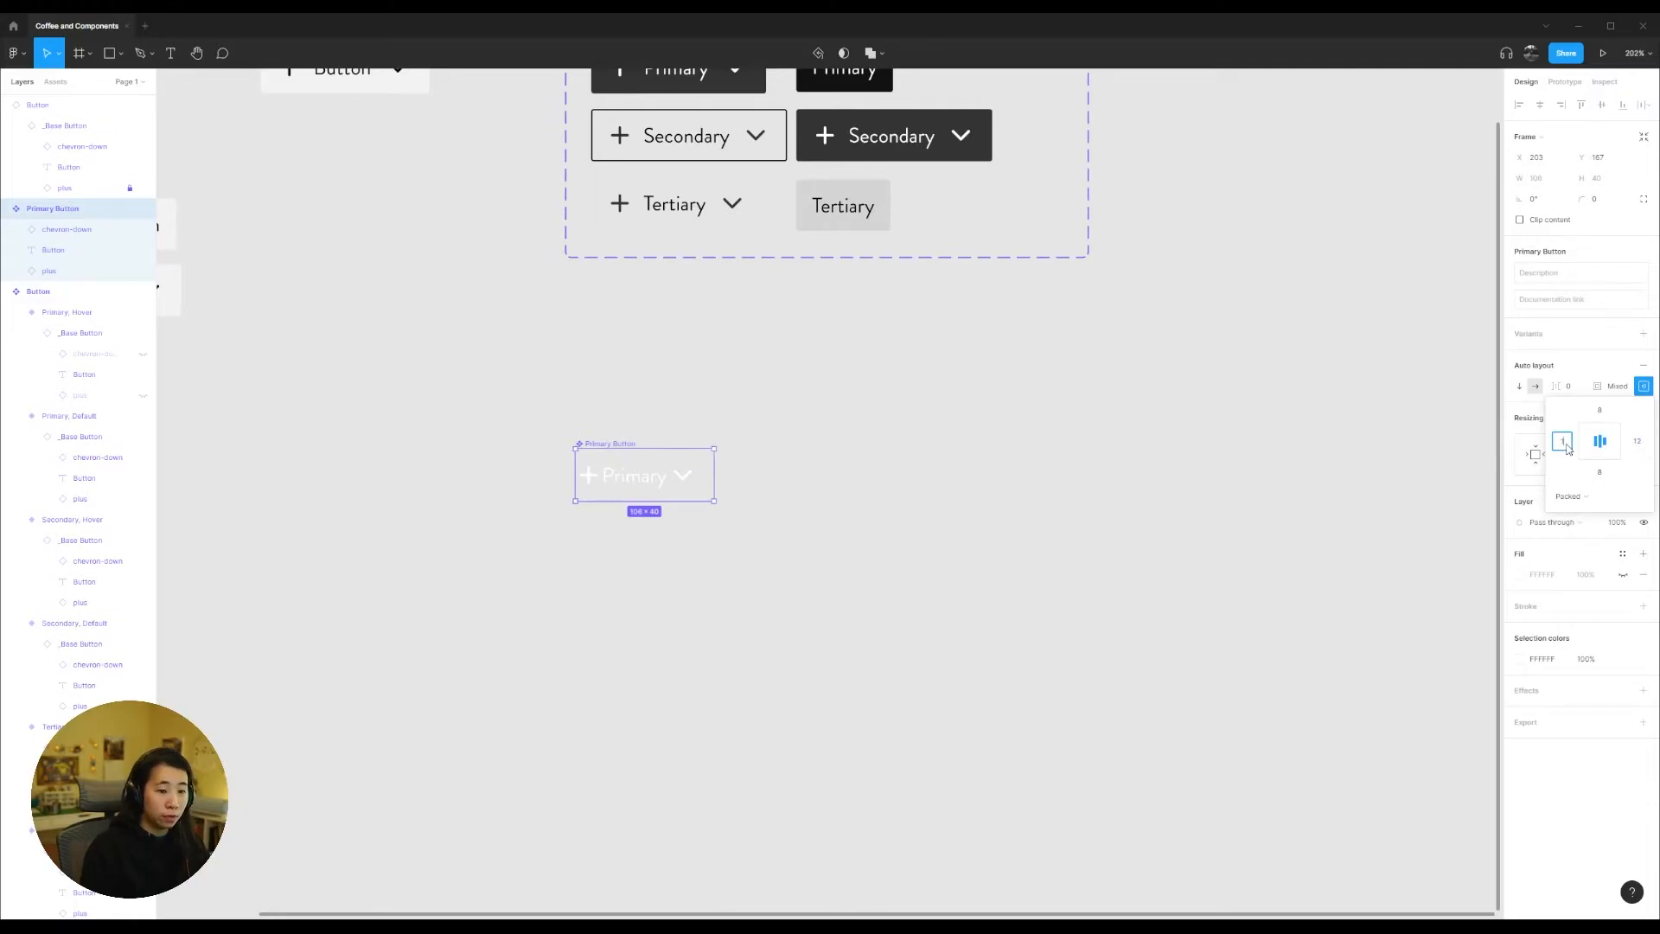
text(2)
key(Return)
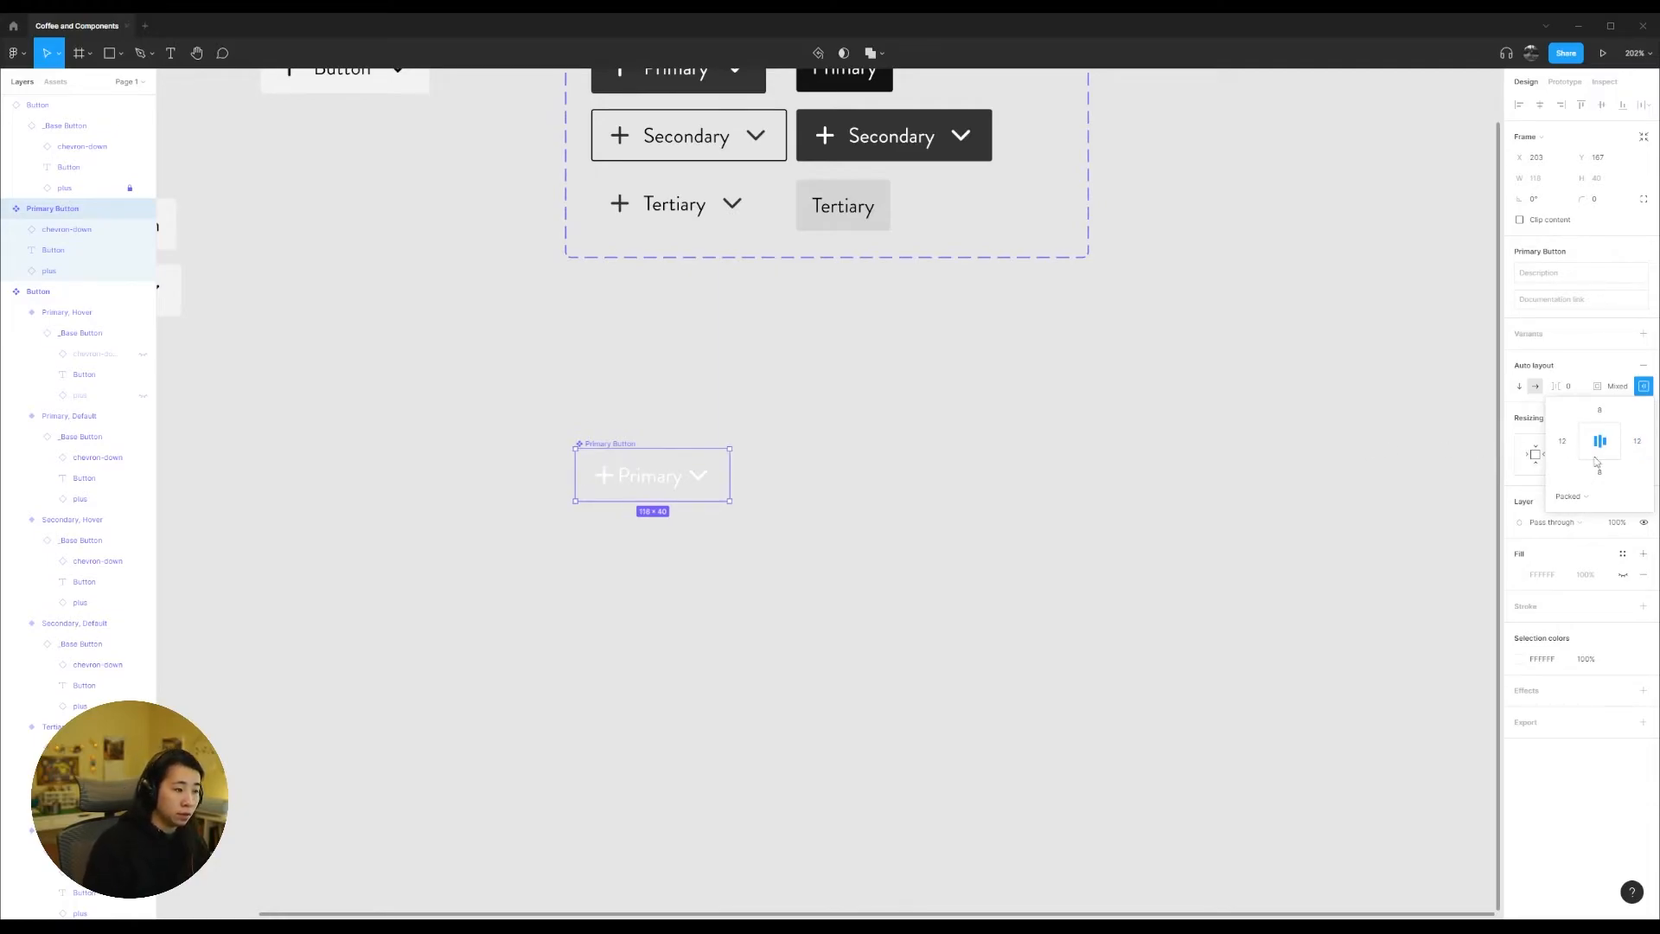
Step: Set the spacing between items in the Primary Button's auto layout to 8
click(1577, 389)
text(8)
key(Return)
click(906, 578)
Step: Move the _Base Button component up so it lines up with the upper edge of the Button component set
scroll(903, 577, up, 3)
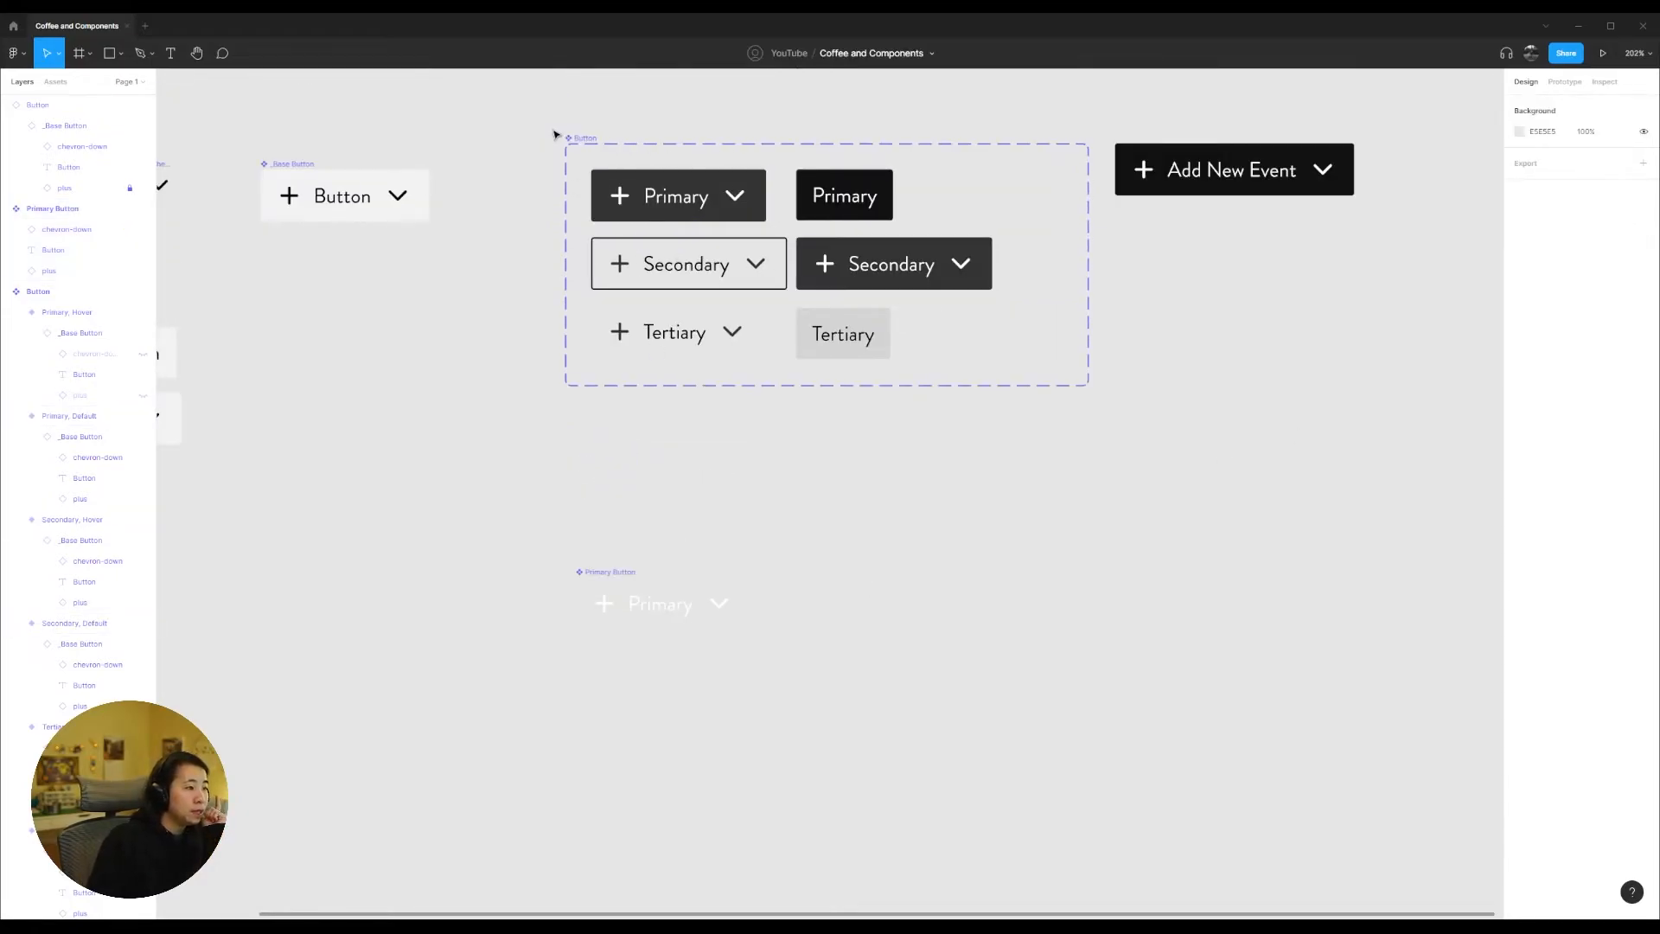
click(578, 139)
click(300, 165)
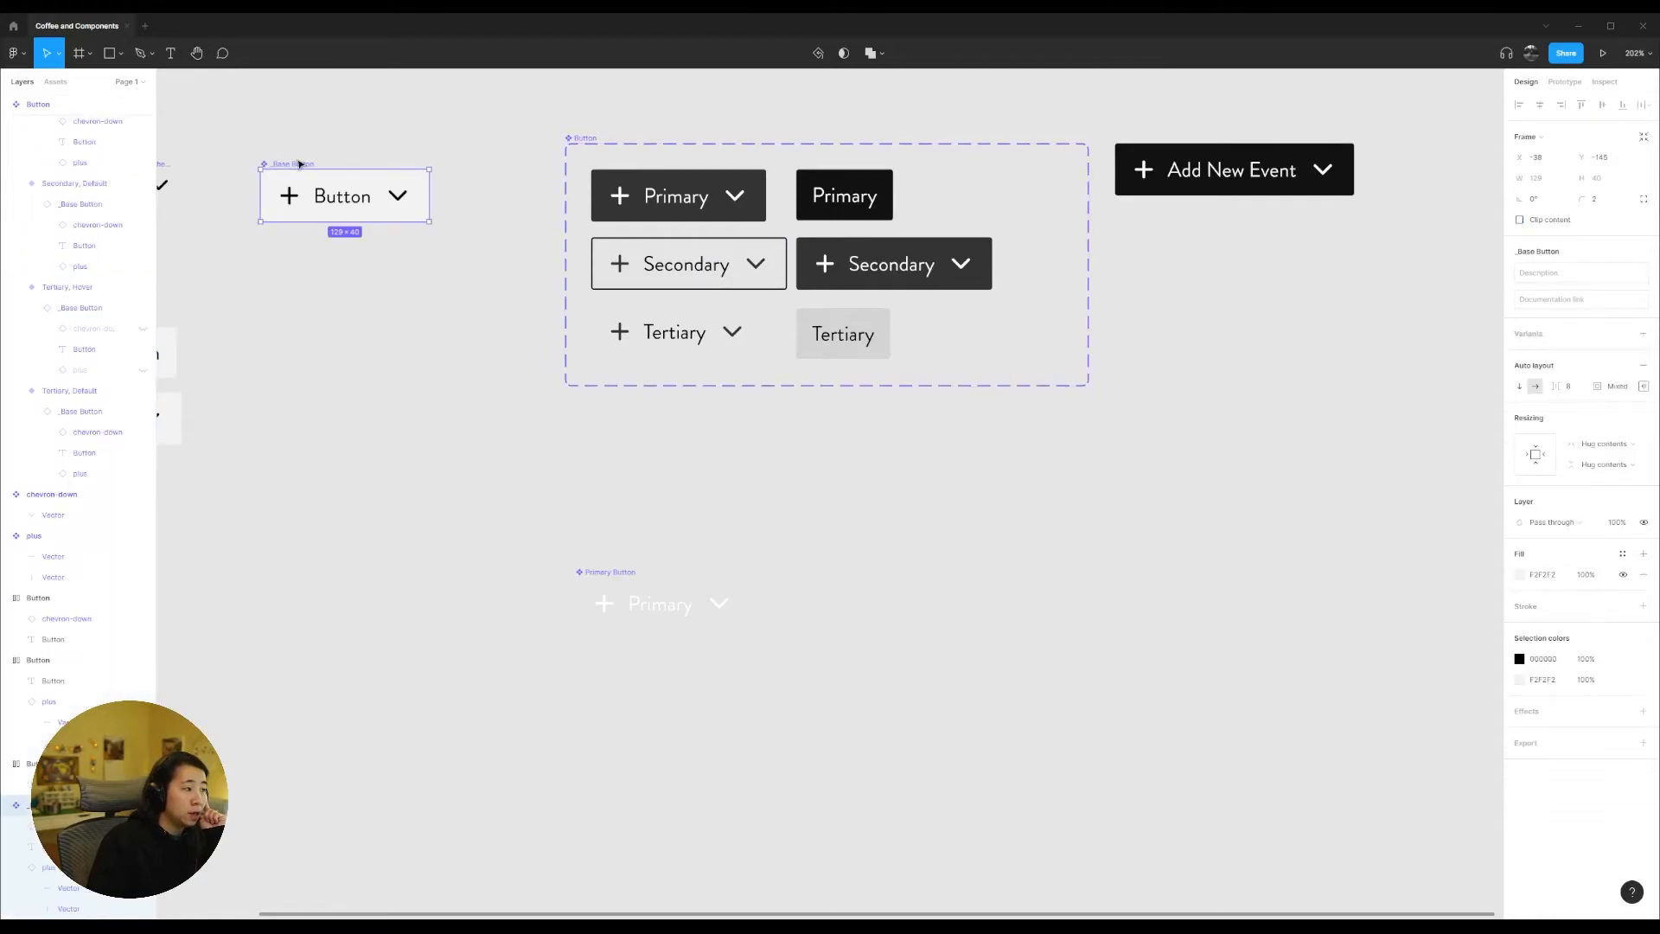
drag(301, 166, 279, 138)
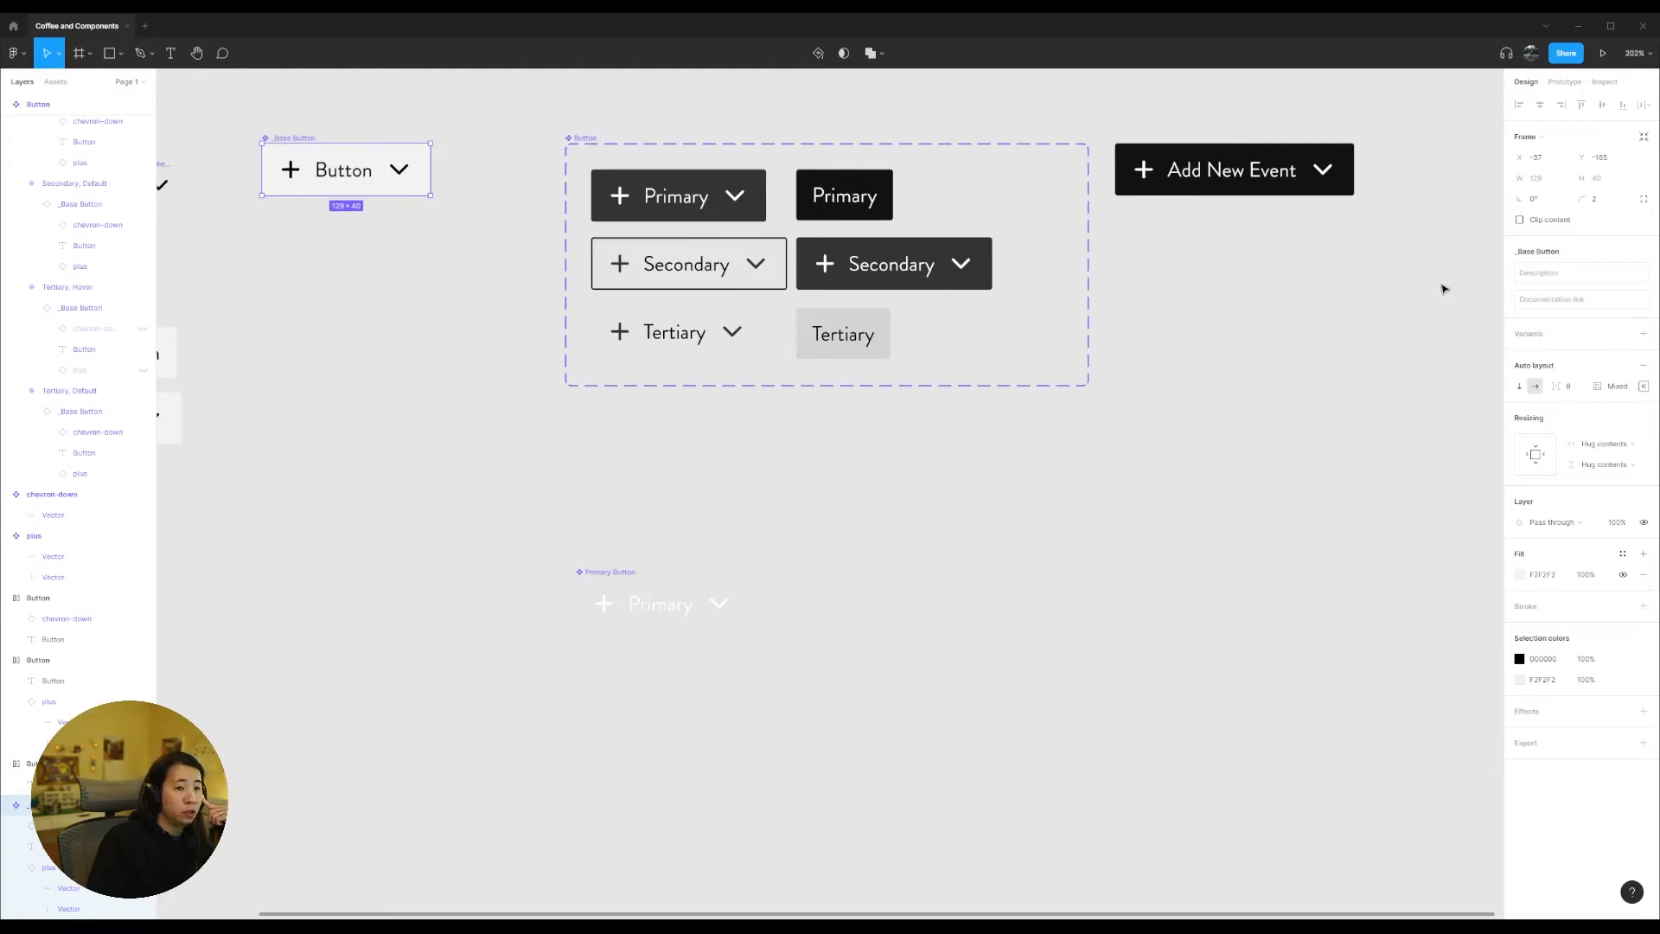
Step: Set the _Base Button's corner radius to 100 to round all the button variants based on it
click(1609, 201)
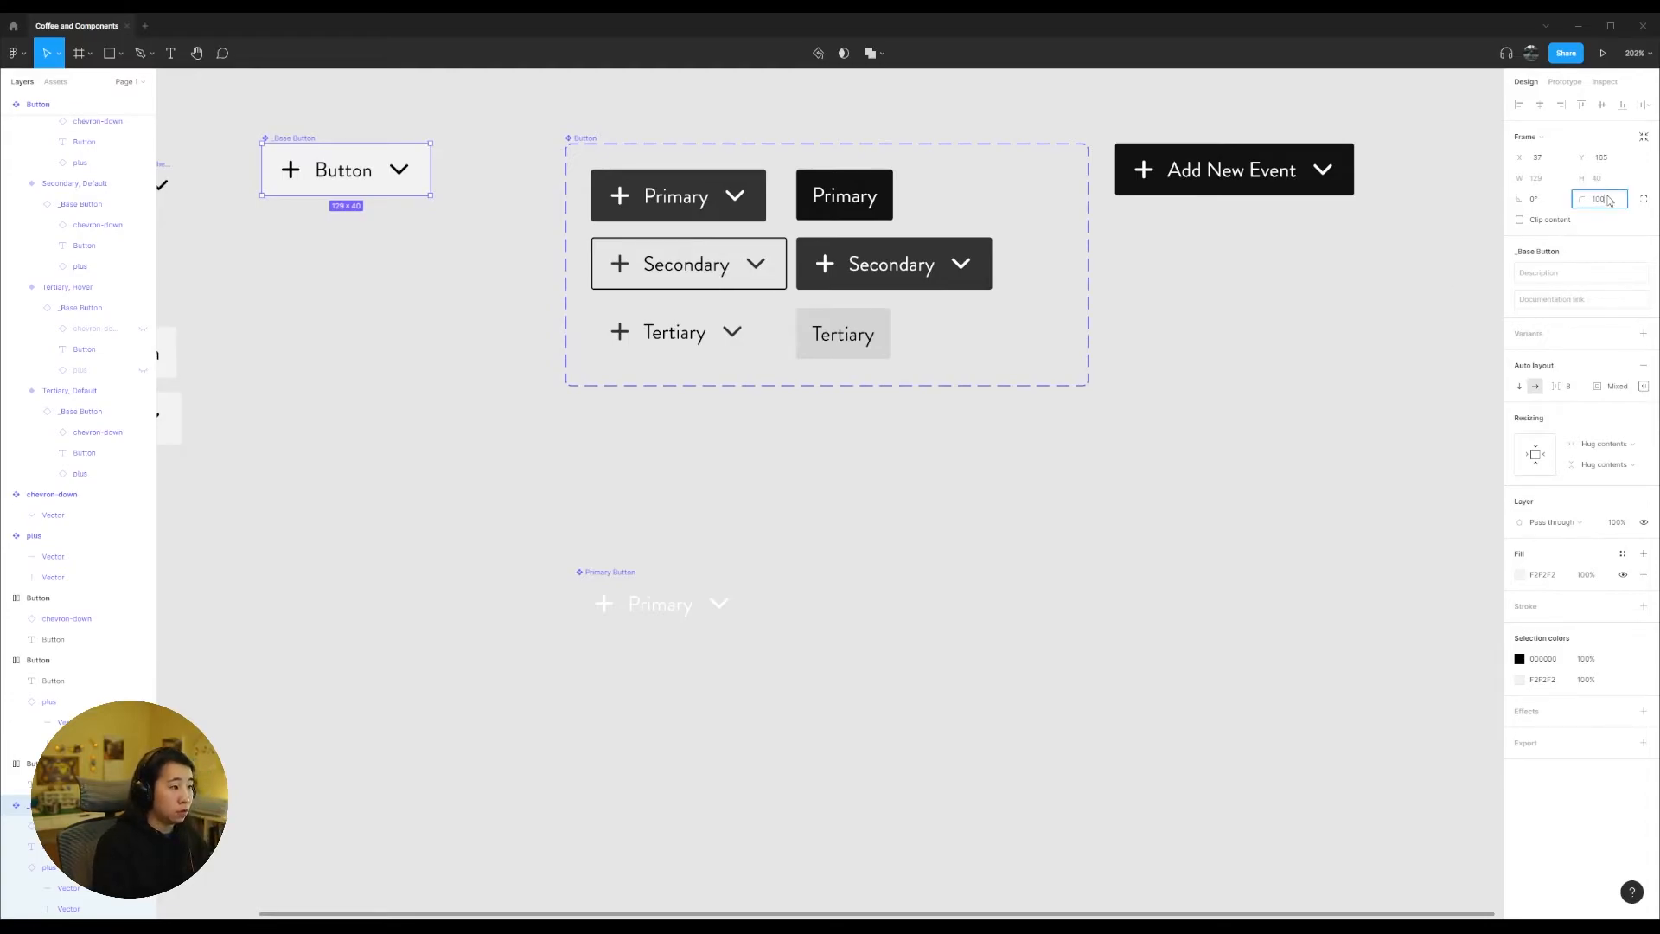
key(Return)
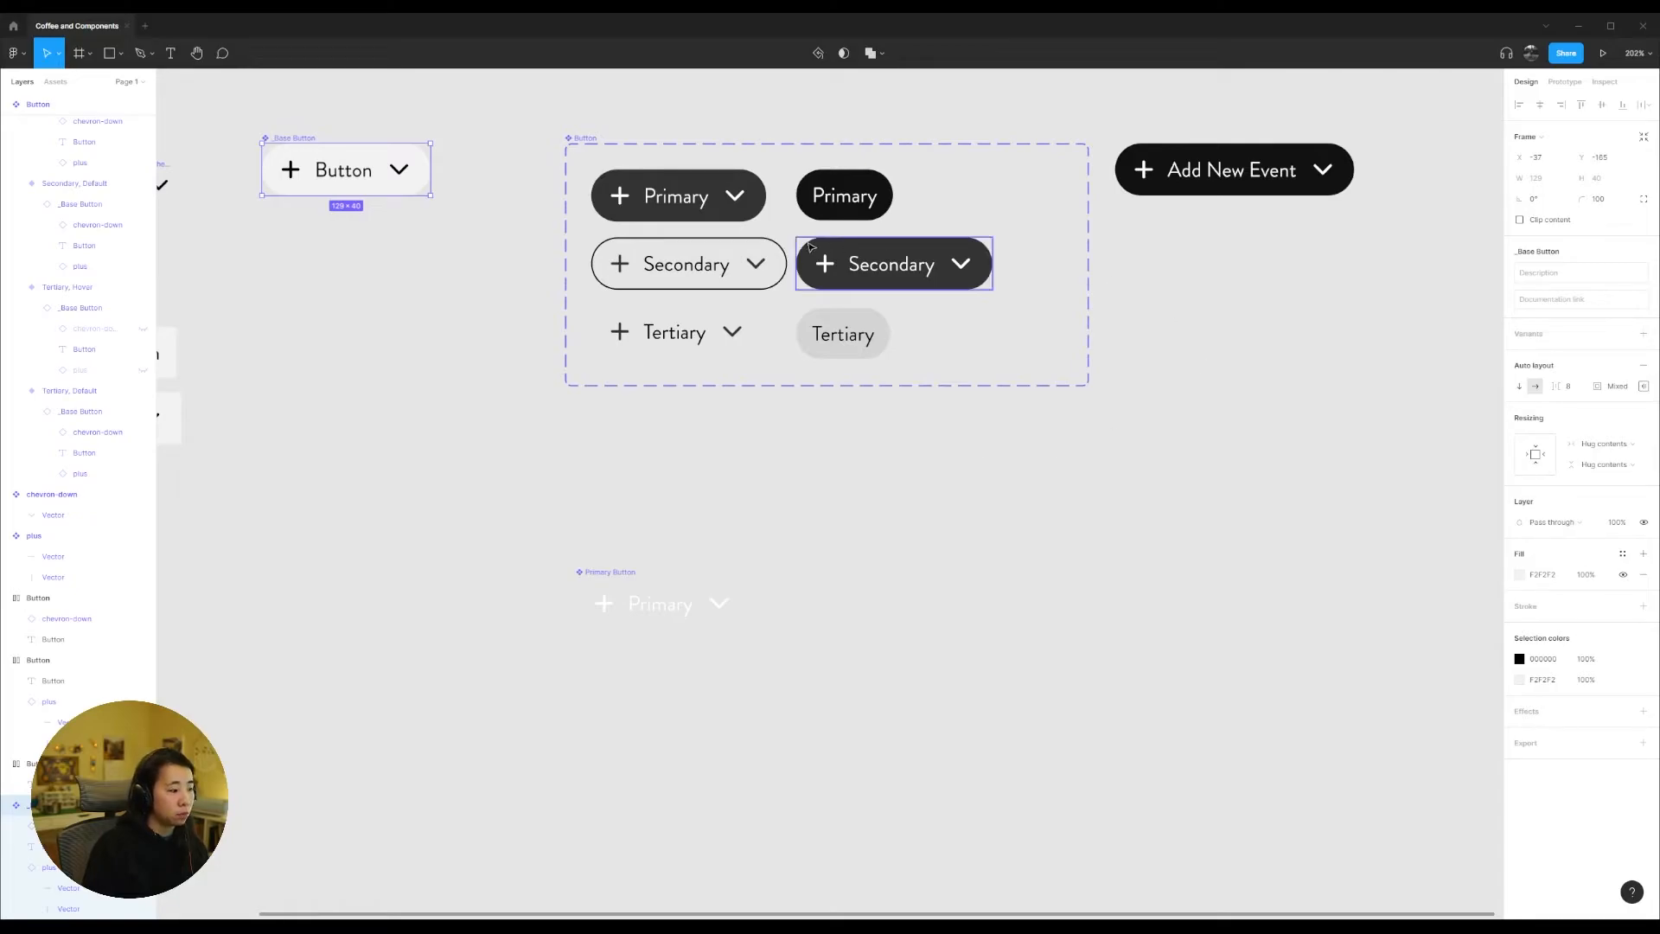
scroll(782, 630, down, 1)
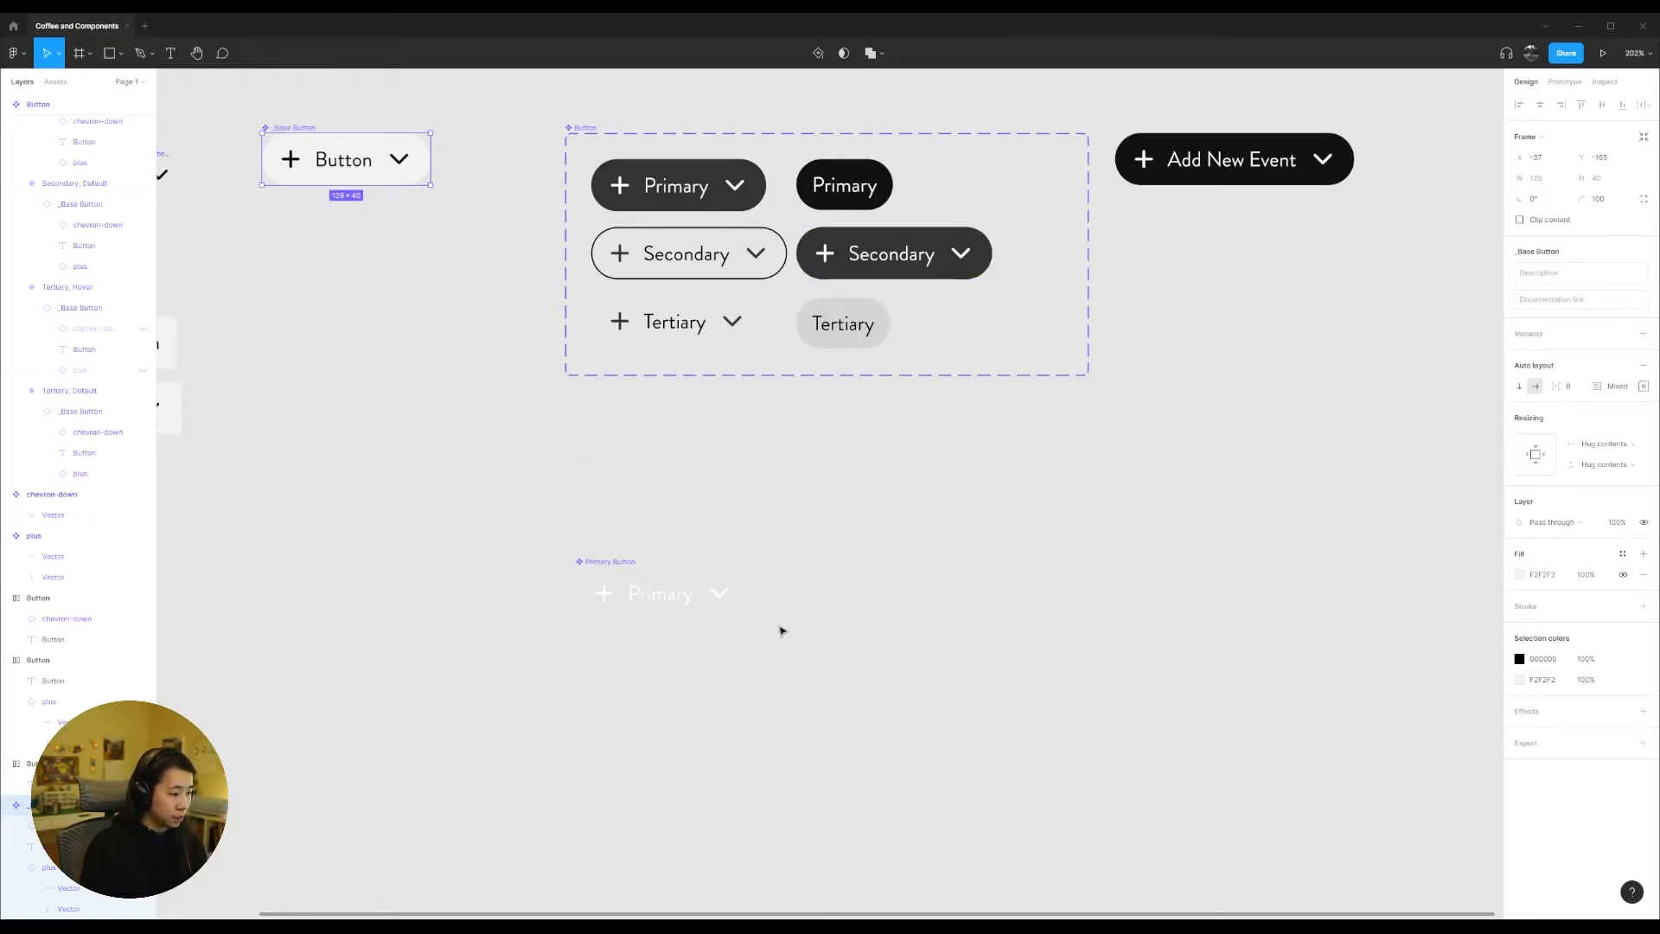
click(548, 459)
Step: Take the chevron-down and plus icons out of the Primary Button component and place them on the canvas around it
scroll(837, 585, down, 3)
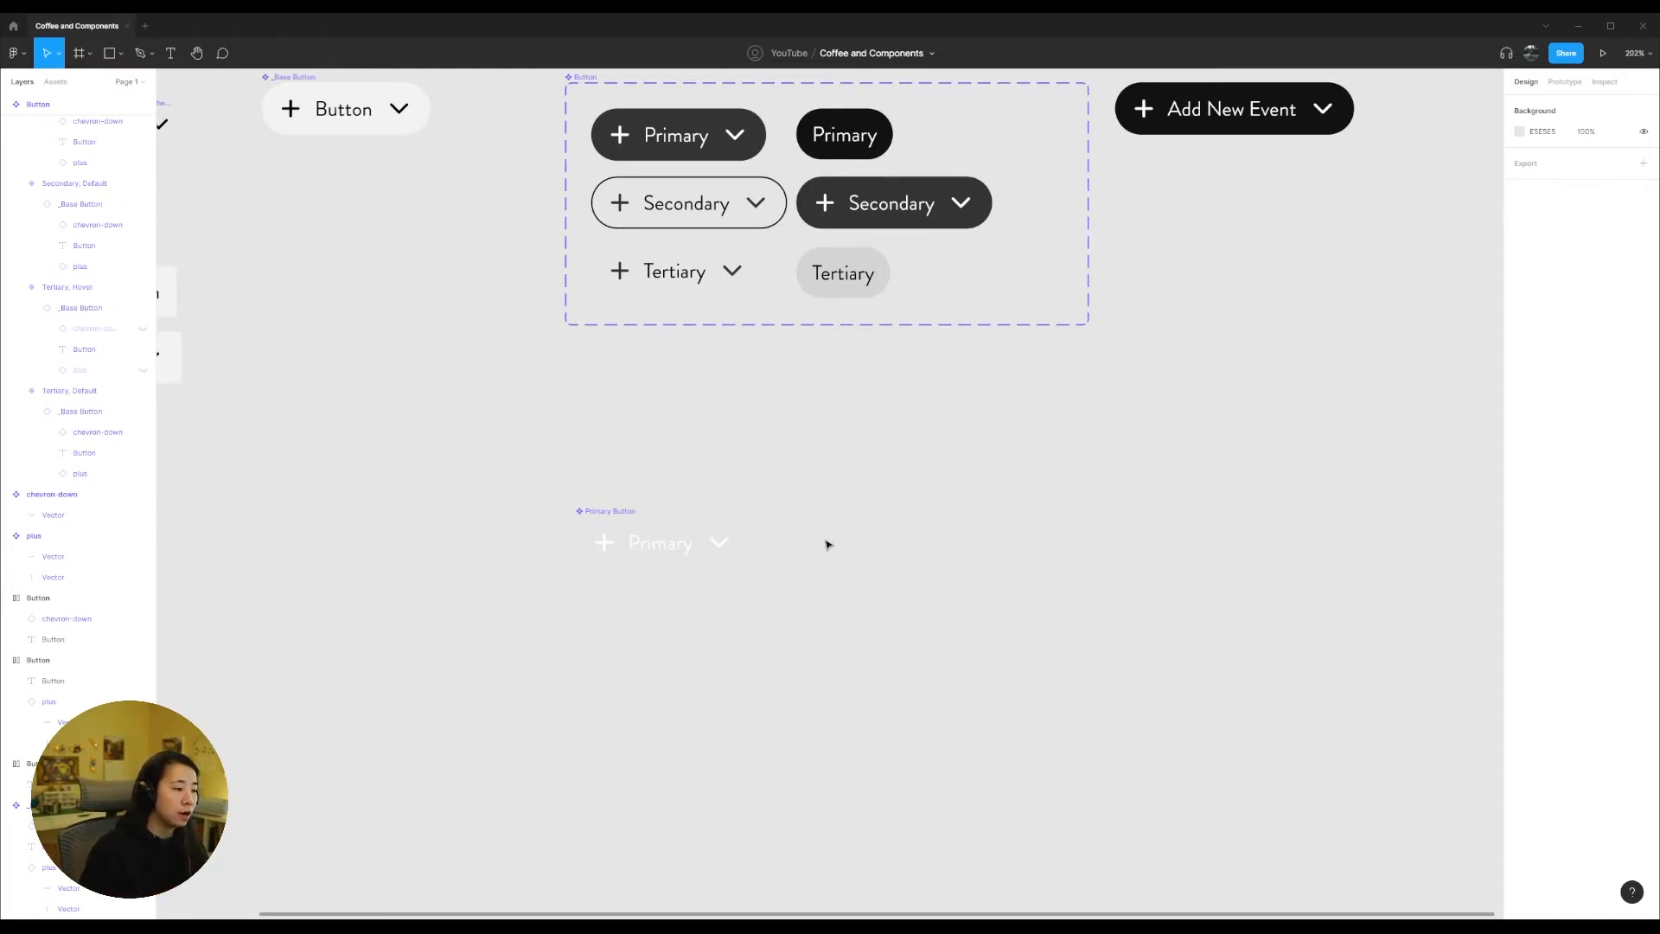
click(615, 514)
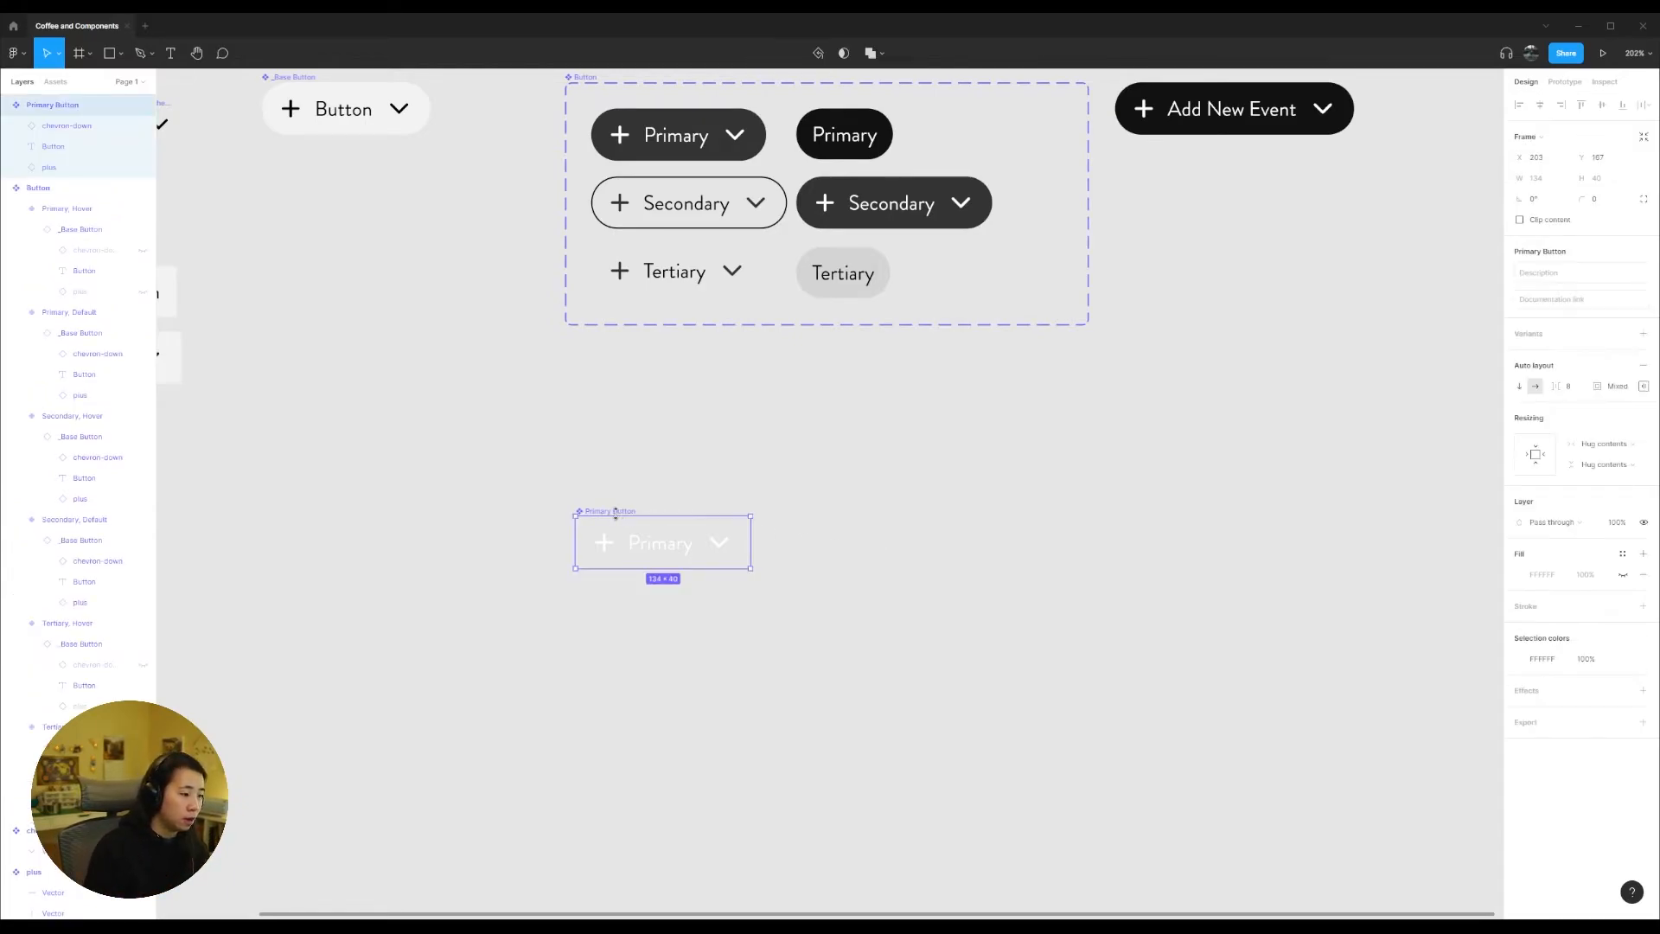
double_click(719, 549)
drag(720, 548, 867, 547)
click(611, 543)
drag(612, 545, 629, 631)
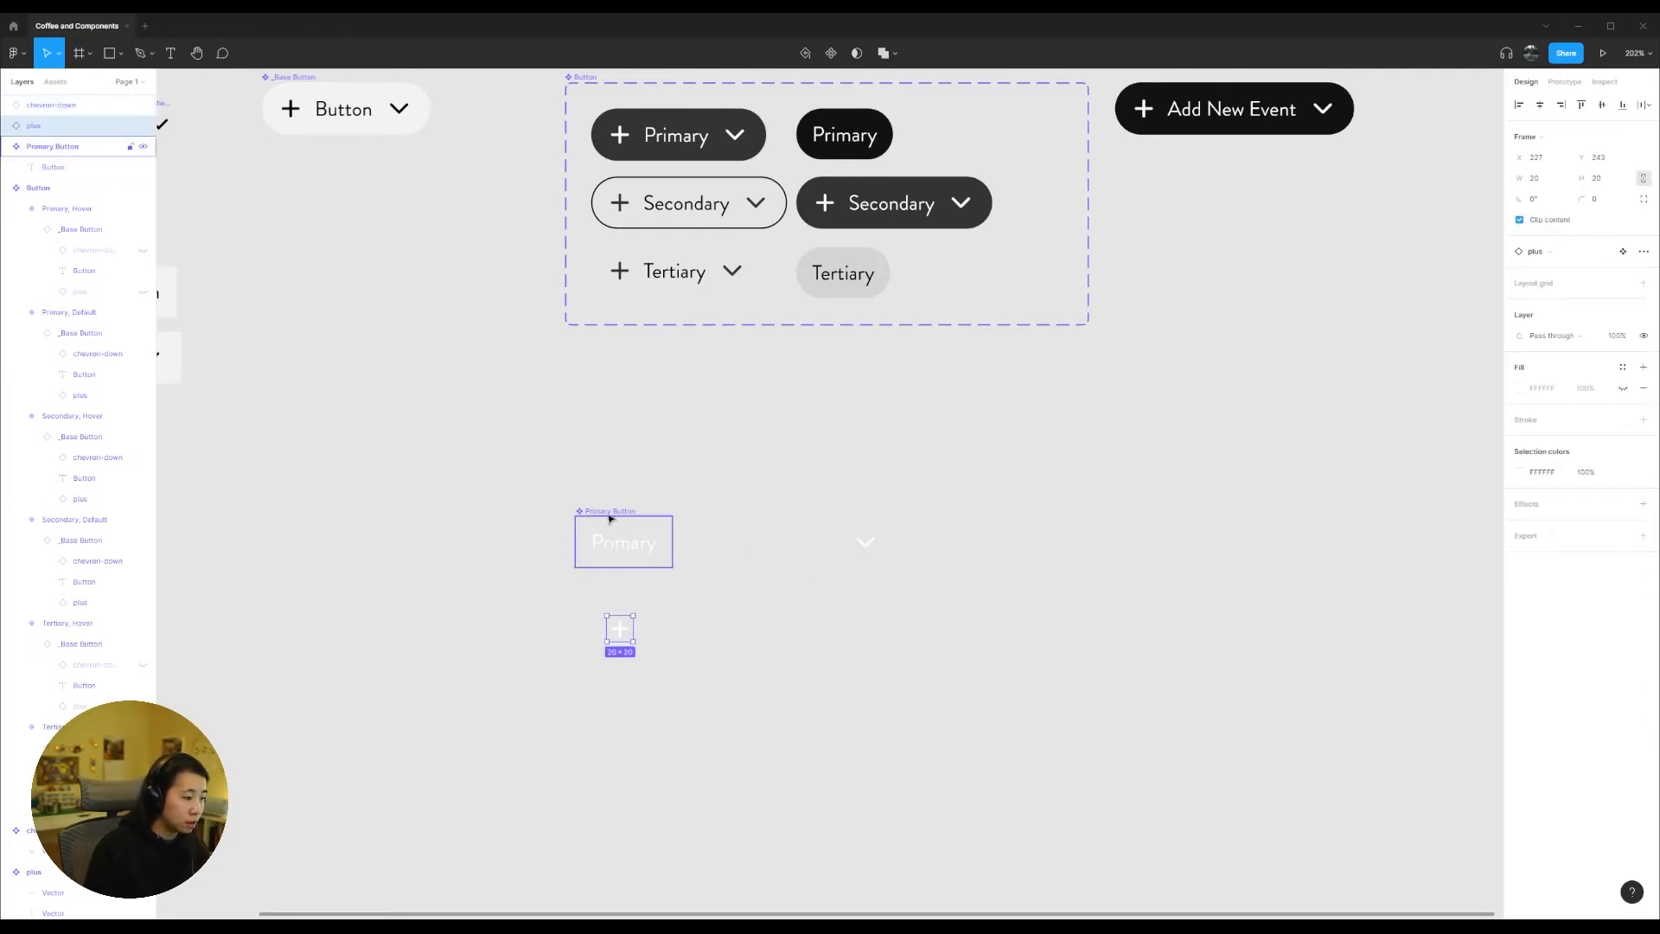
Step: Give the Primary Button component a 333333 fill and a corner radius of 4
click(610, 513)
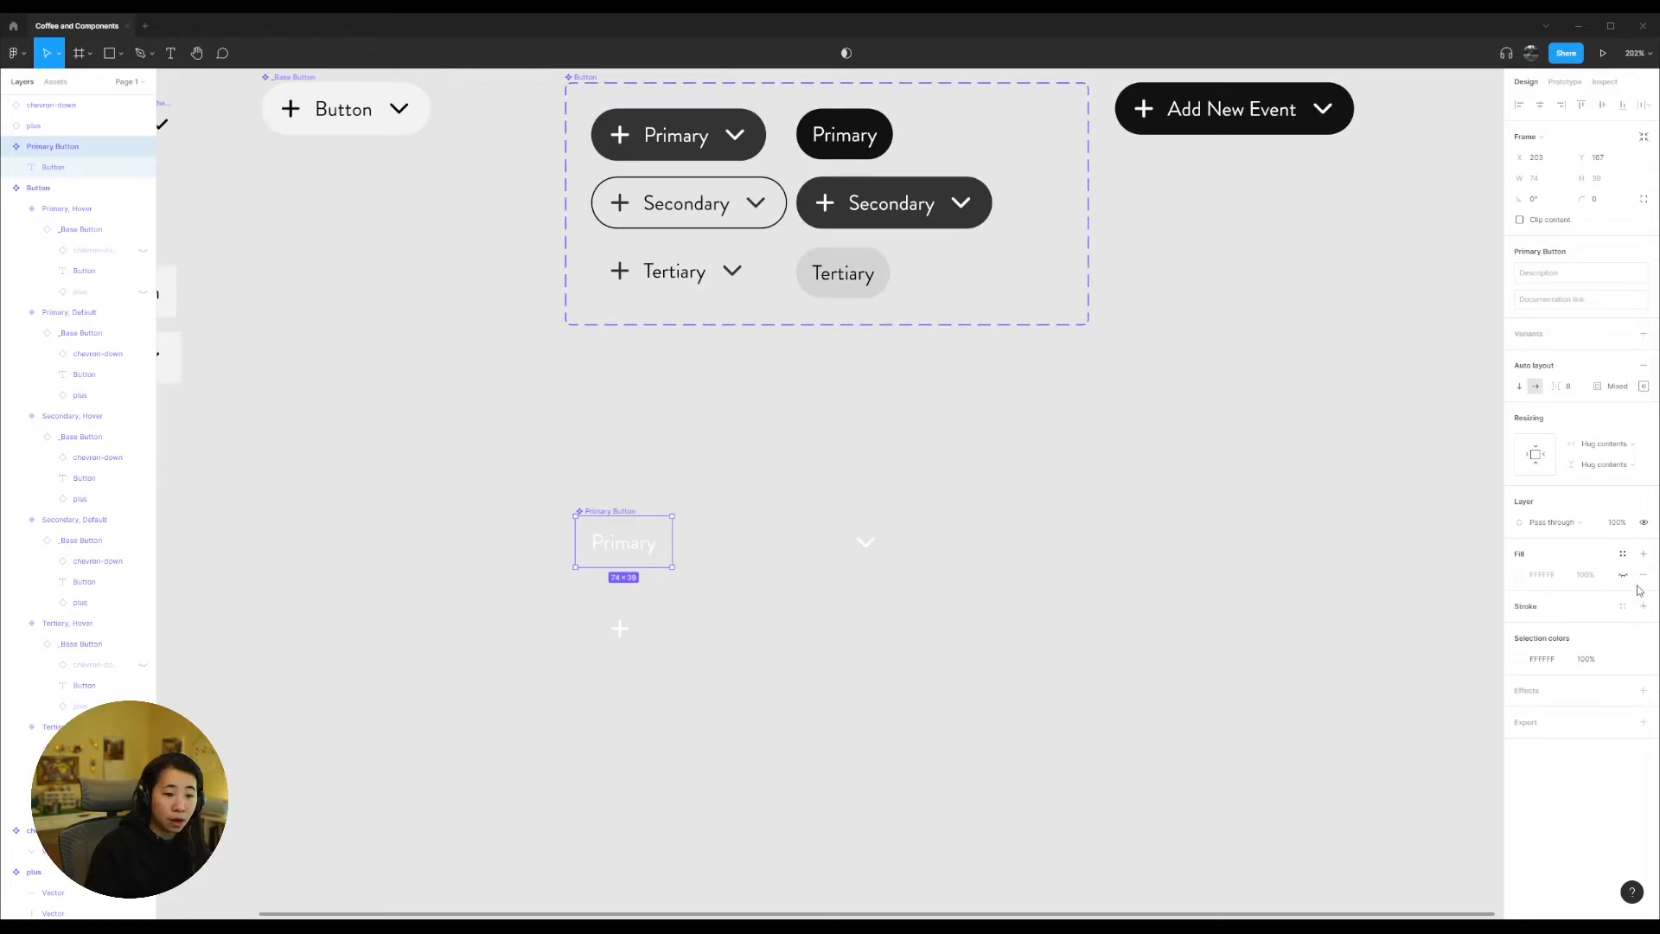
click(1552, 575)
text(3)
key(Return)
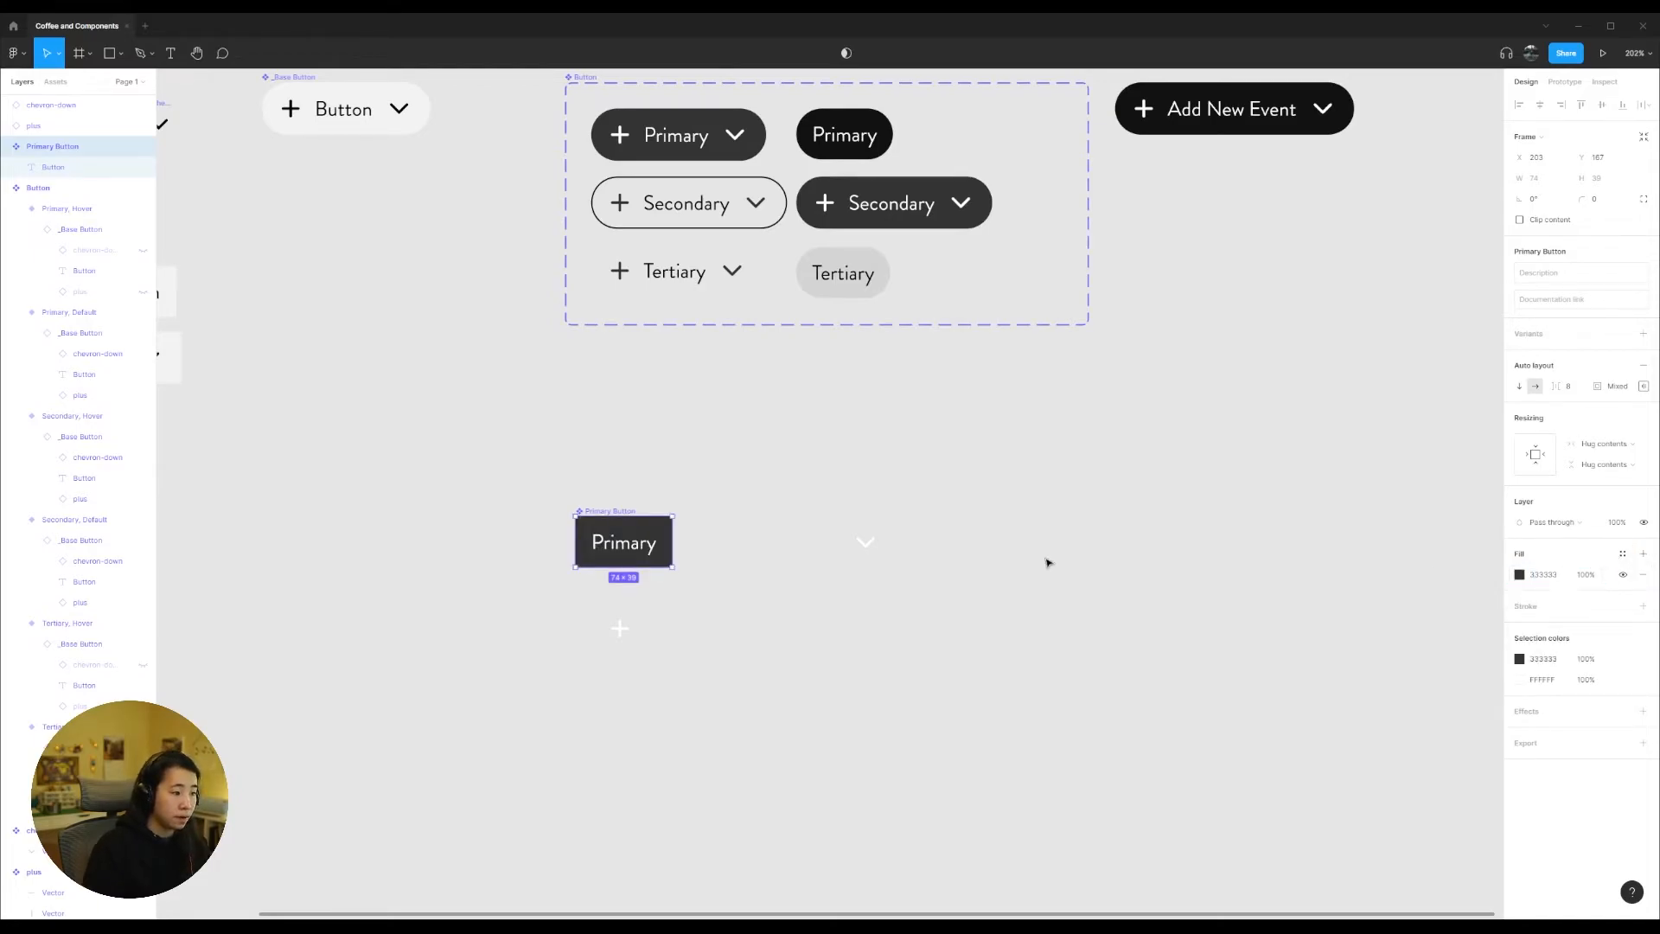
click(1598, 201)
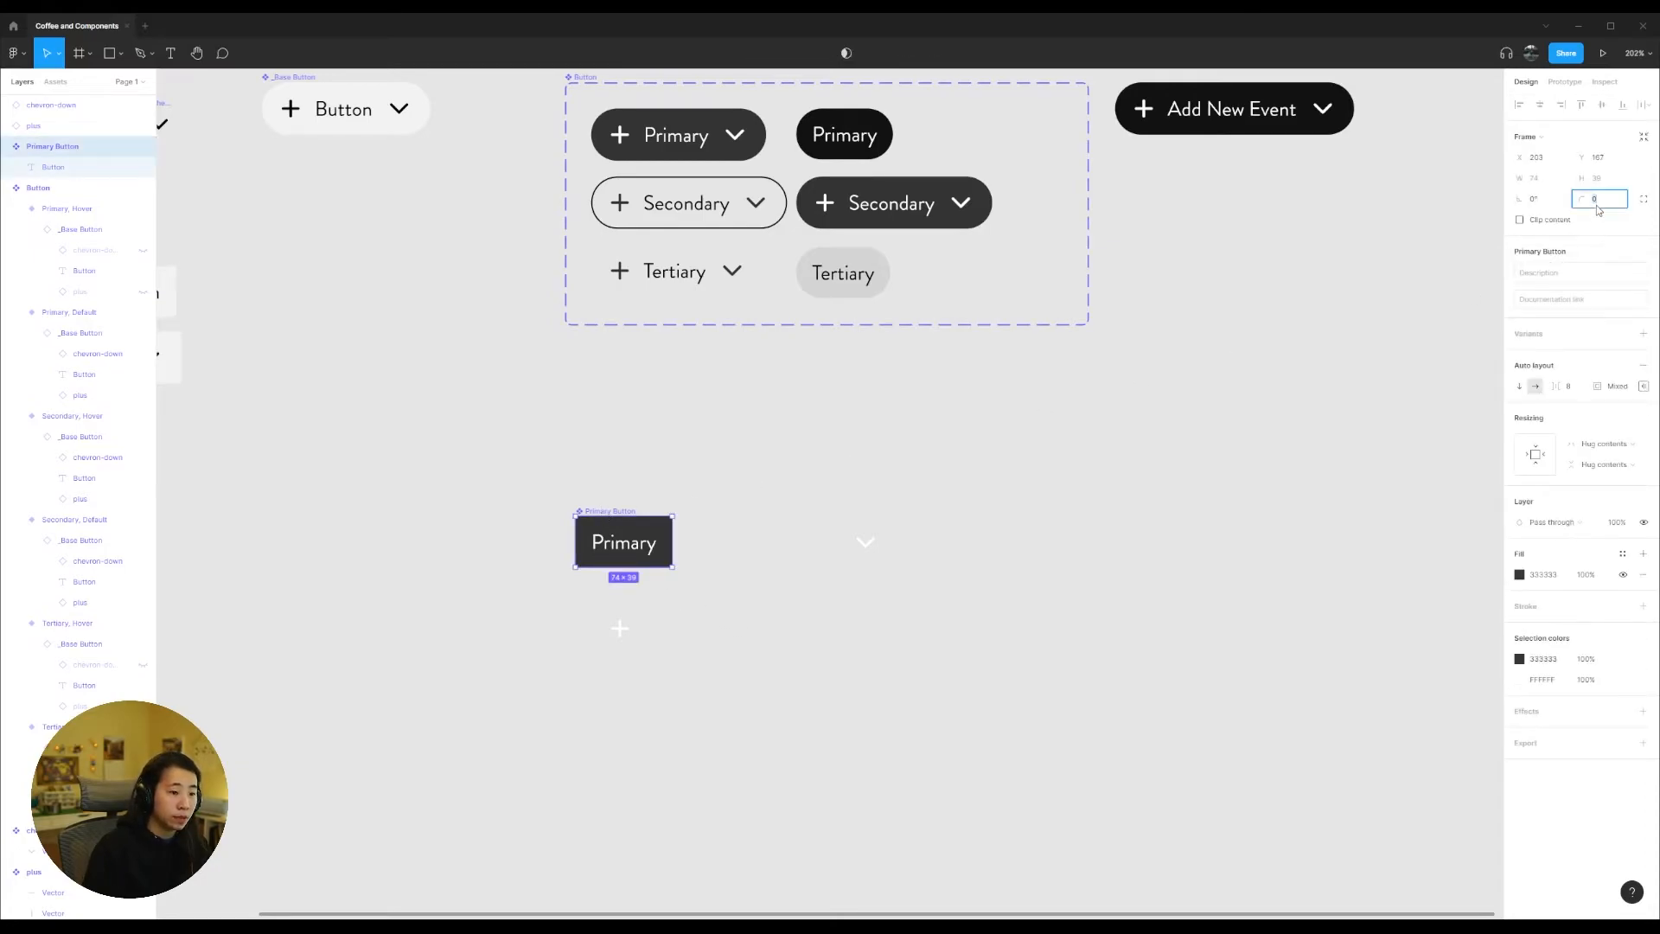
click(637, 660)
Step: Duplicate the Primary Button beside the original and insert the plus icon in front of the copy's label
drag(629, 509, 728, 499)
right_click(746, 521)
click(775, 763)
drag(620, 630, 702, 543)
Step: Create a third Primary Button component beside the plus version, with the chevron-down icon after its label and no plus icon
drag(864, 542, 656, 666)
alt+drag(686, 530, 832, 530)
drag(655, 666, 844, 621)
key(Delete)
click(756, 507)
click(831, 53)
click(852, 508)
click(831, 52)
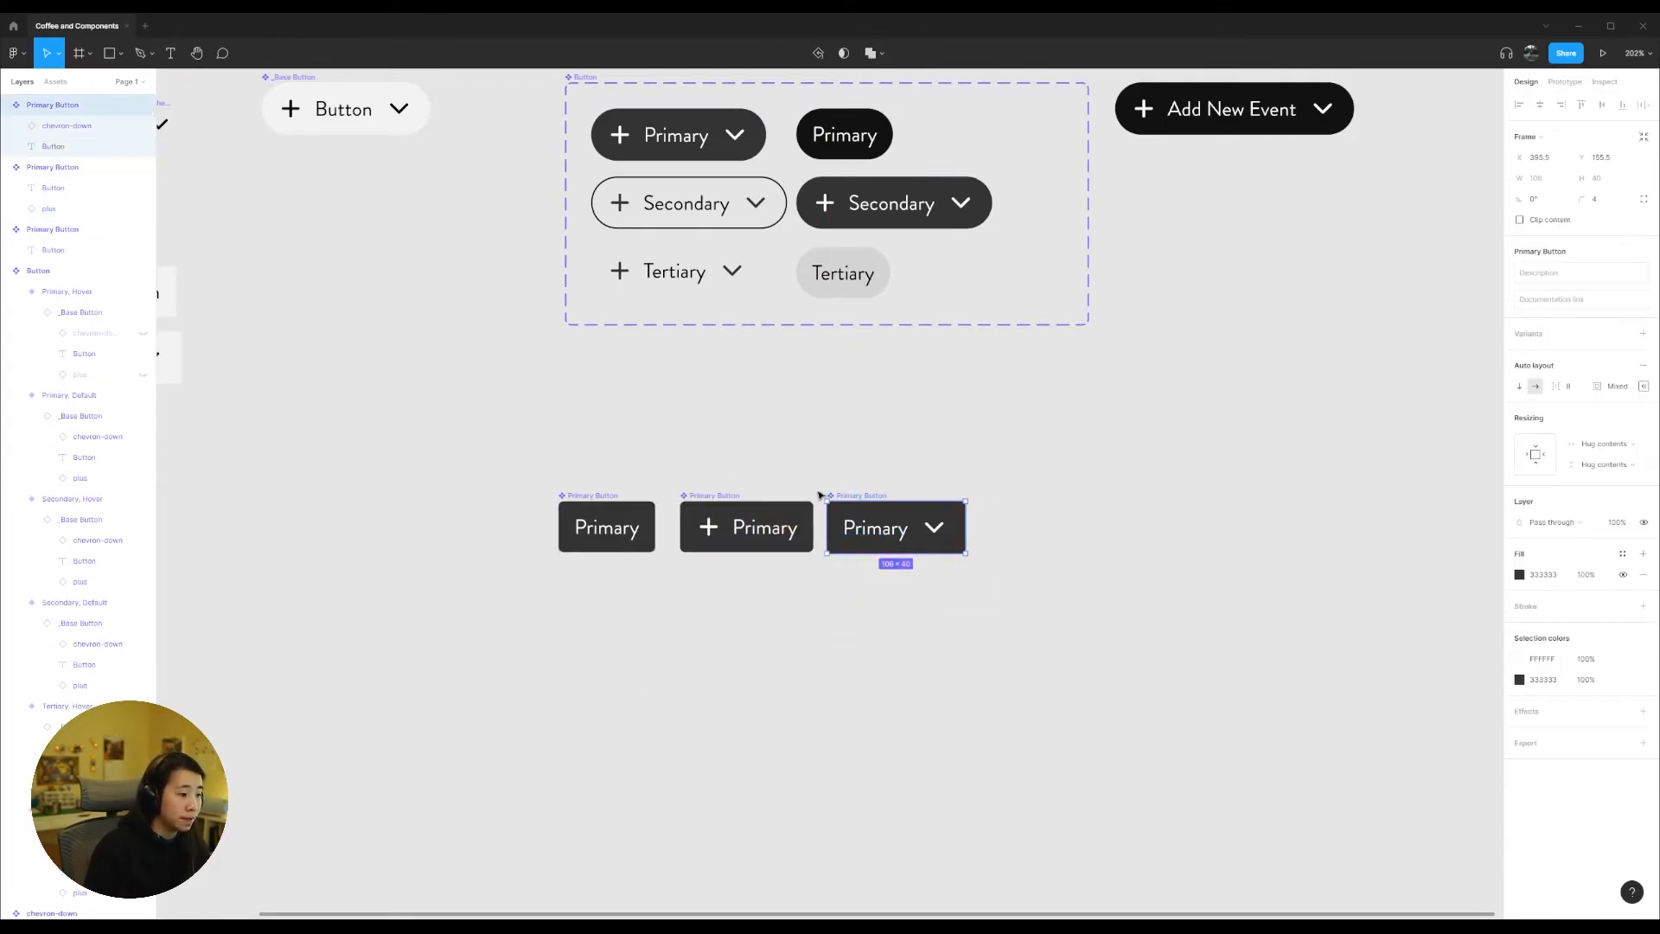
Step: Stack the three Primary Button components in a column, combine them as variants, and line the new set up beneath the Button set
drag(755, 508, 633, 576)
drag(835, 528, 567, 662)
drag(508, 454, 721, 692)
click(1608, 273)
click(823, 619)
drag(578, 472, 611, 425)
Step: Widen the Primary Button component set and duplicate its three variants into a second column alongside the first
drag(755, 510, 1081, 508)
key(Return)
drag(674, 611, 844, 610)
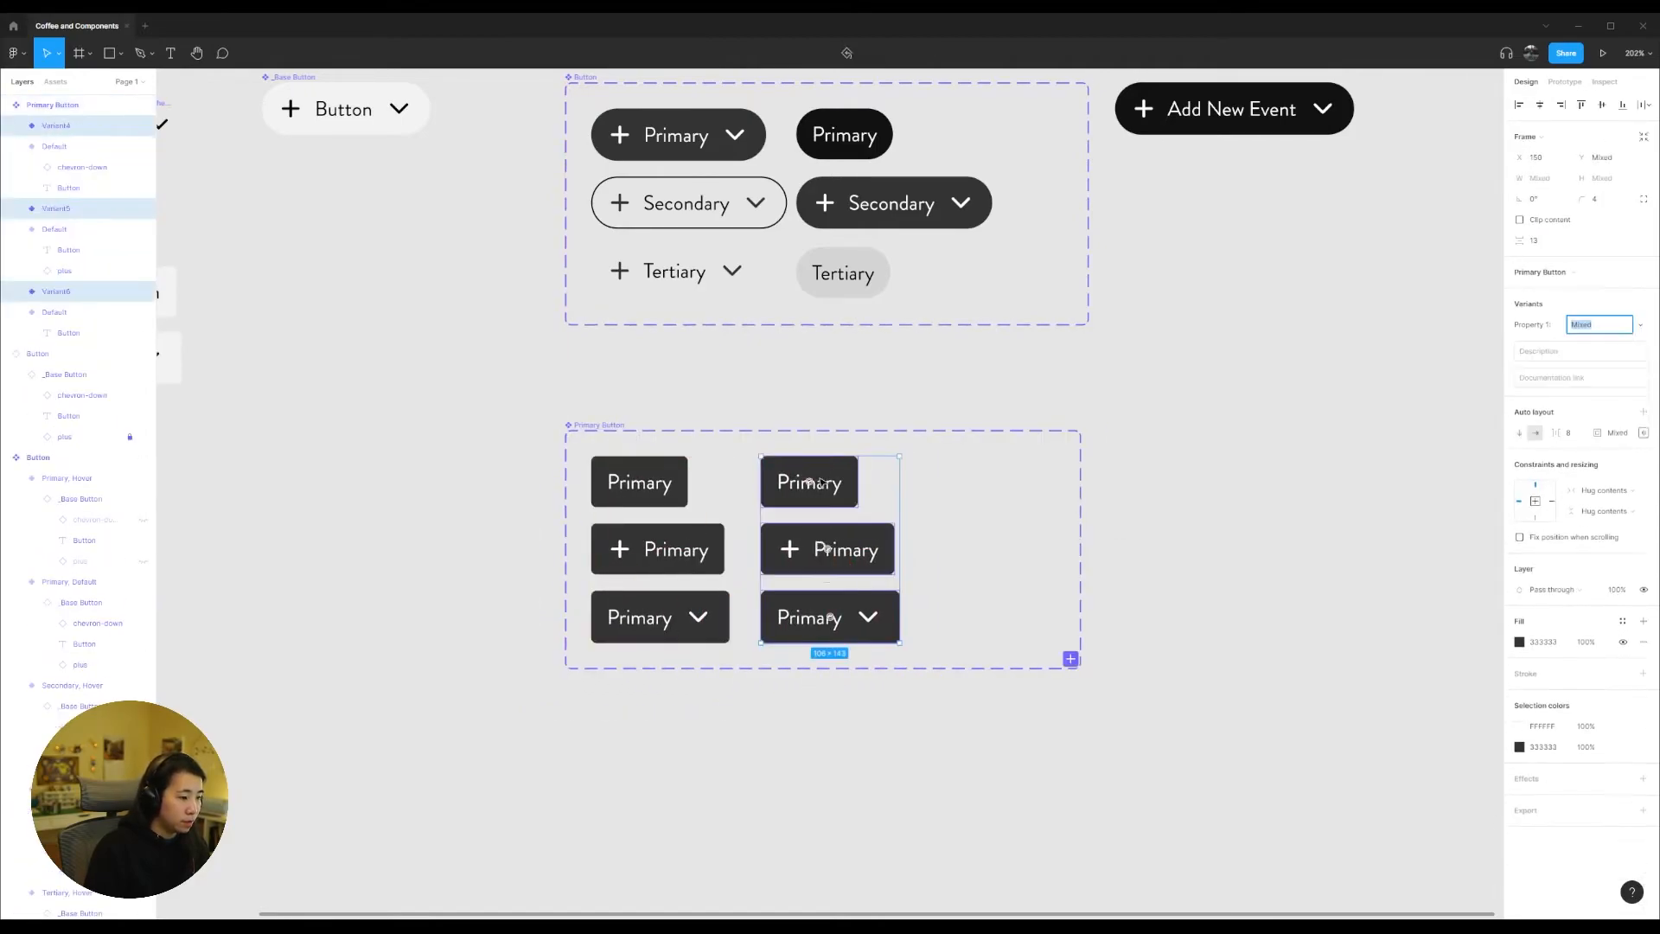
Step: Change the fill of the three second-column Primary Button variants to 101010
click(1519, 642)
drag(1400, 693, 1342, 748)
click(1020, 804)
Step: Name the icon-less Primary Button variants State=Default in the first column and State=Hover in the second
double_click(72, 317)
key(BackSpace)
text(State=Default)
key(Return)
double_click(83, 293)
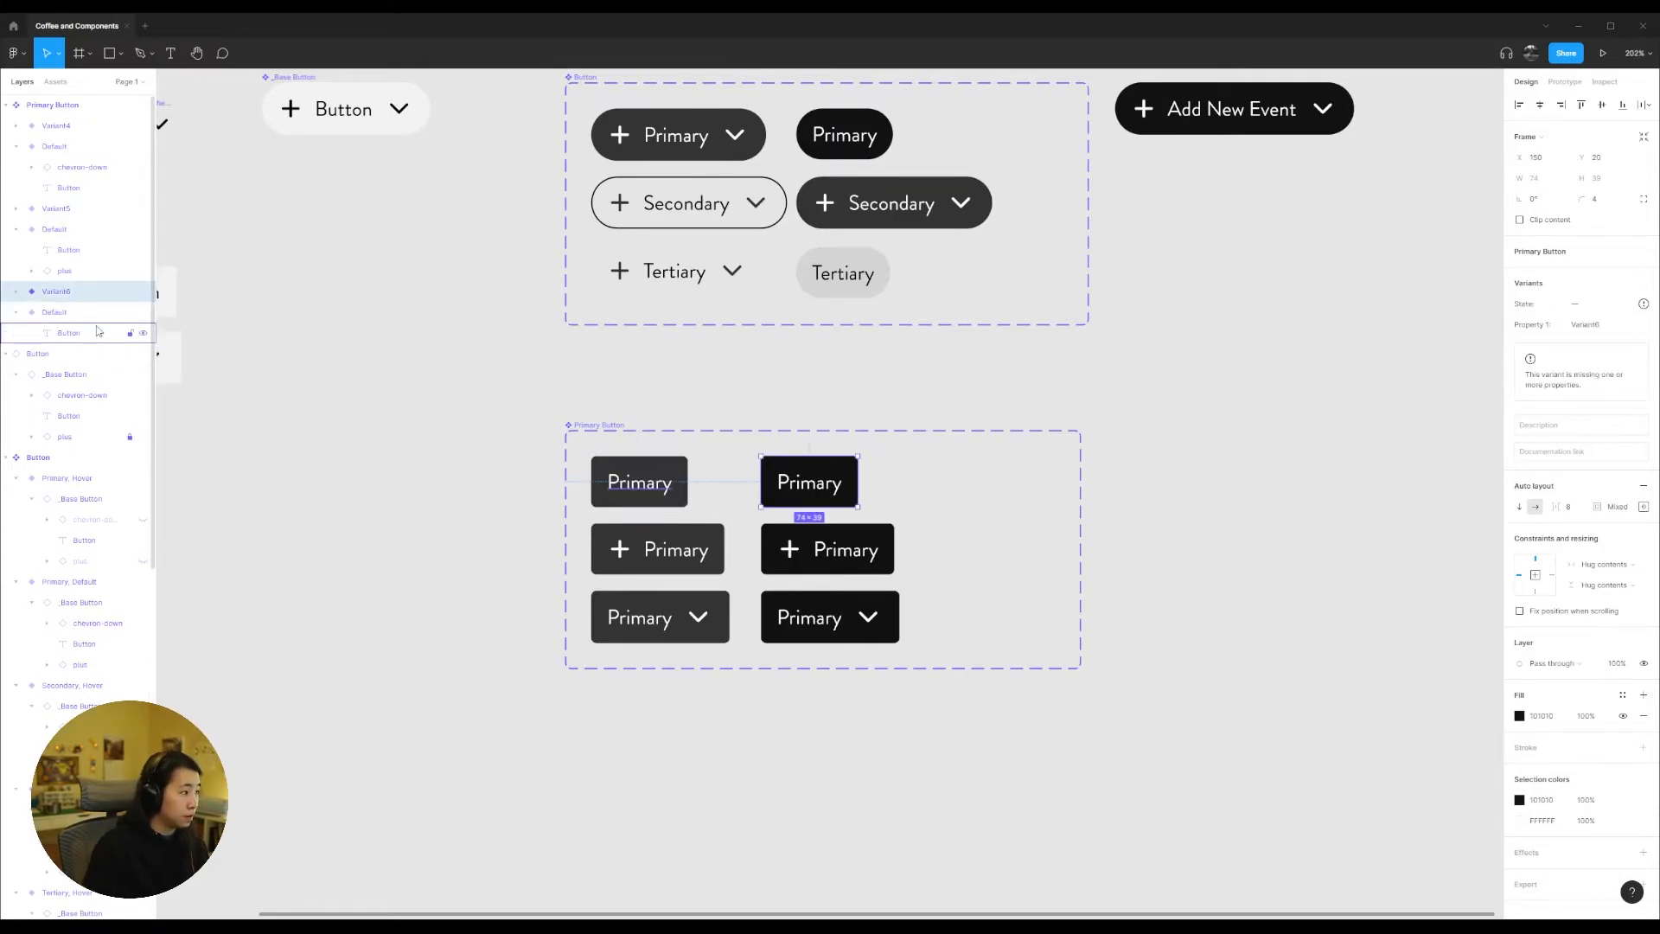
text(State=Hover)
key(Return)
Step: Name the first-column plus variant State=Default, Icon=Left and the first-column chevron variant State=Default, Icon=Right
click(84, 231)
double_click(79, 232)
text(, Icon)
key(Return)
double_click(65, 148)
text(Icon=Right)
key(Return)
double_click(61, 148)
key(Home)
text(St)
key(Return)
Step: Name the second-column plus variant State=Hover, Icon=Left and give both icon-less variants the property Icon=None
double_click(57, 168)
text(State=Hover, Icon=Left)
key(Return)
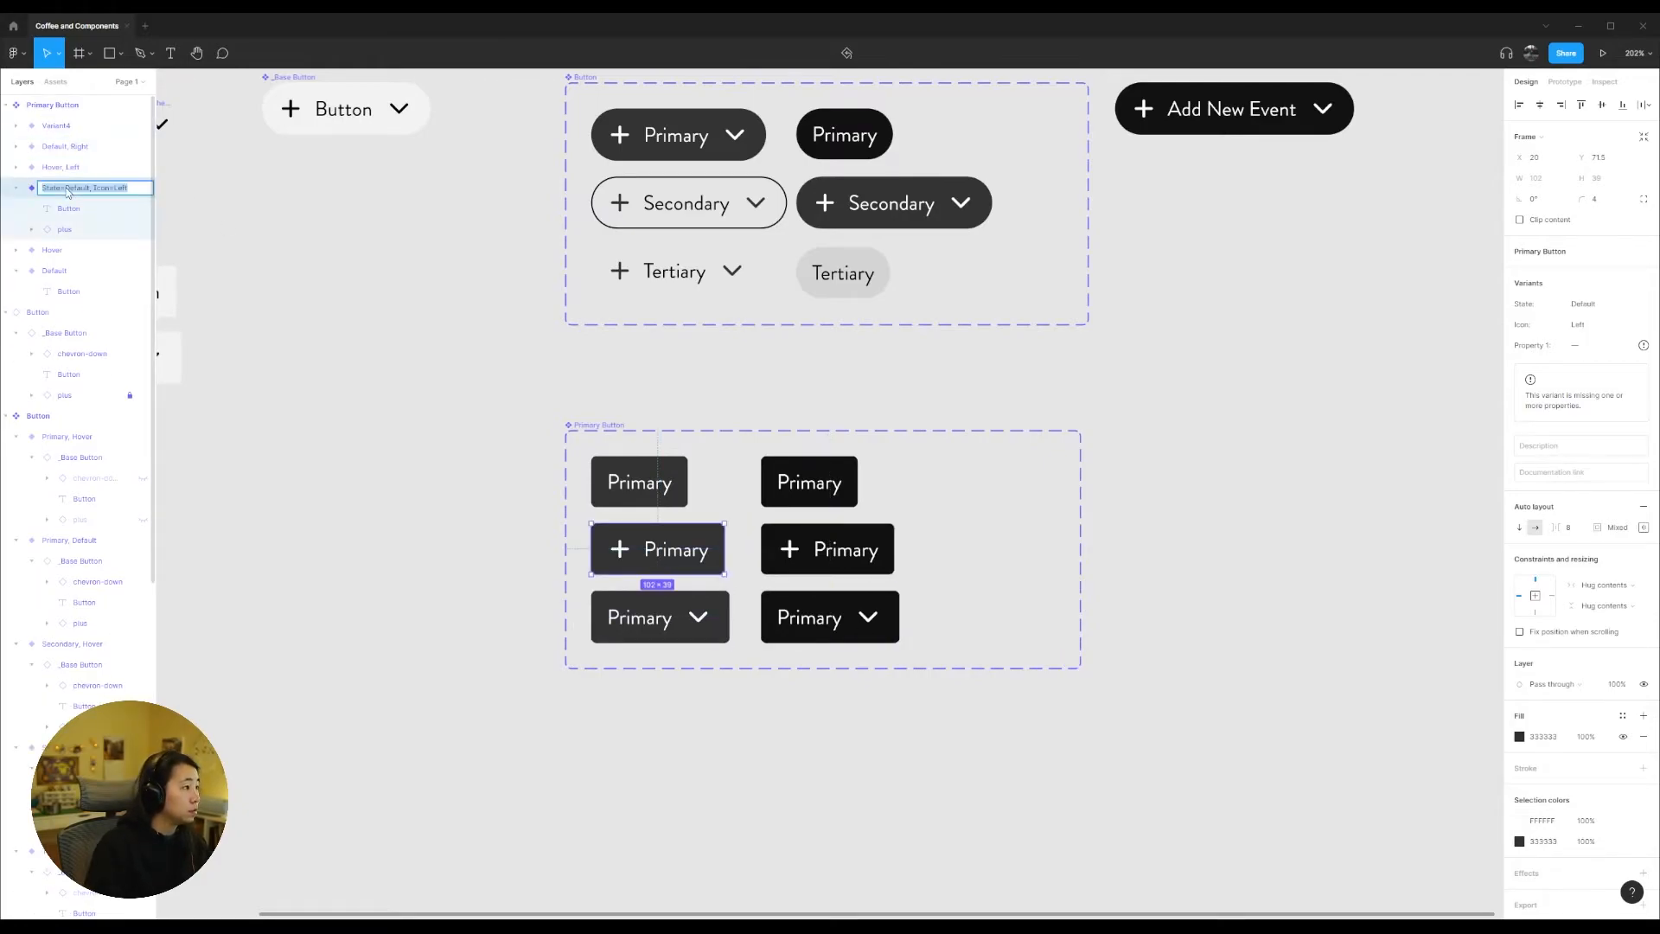
double_click(116, 250)
text(State=Hover, Icon=None)
key(Return)
double_click(115, 273)
key(Right)
text(, Icon=None)
key(Return)
Step: Narrow the Primary Button component set to about 275 wide and move it closer beneath the Button set
click(1029, 543)
drag(1081, 543, 924, 543)
click(1040, 541)
scroll(1040, 541, up, 1)
mouse_move(623, 482)
mouse_down()
mouse_move(637, 457)
mouse_move(620, 458)
mouse_up()
click(583, 133)
scroll(222, 427, down, 2)
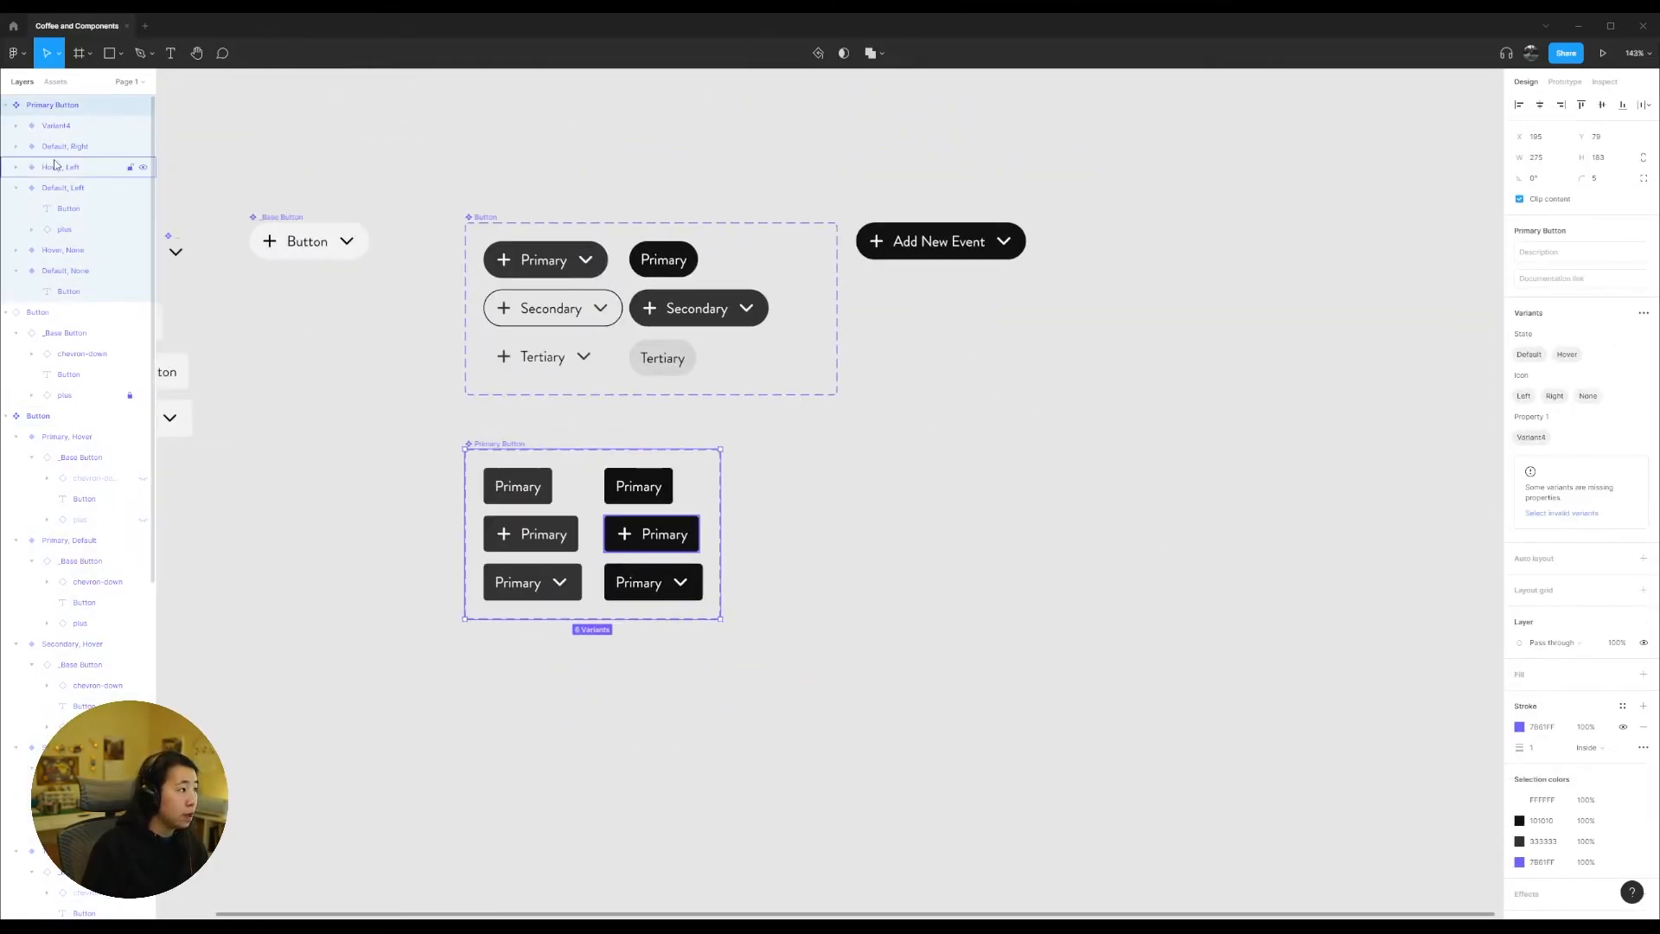
Step: Find the Primary Button component in the assets and place an instance beside its component set
click(57, 83)
text(Primary)
drag(41, 171, 813, 467)
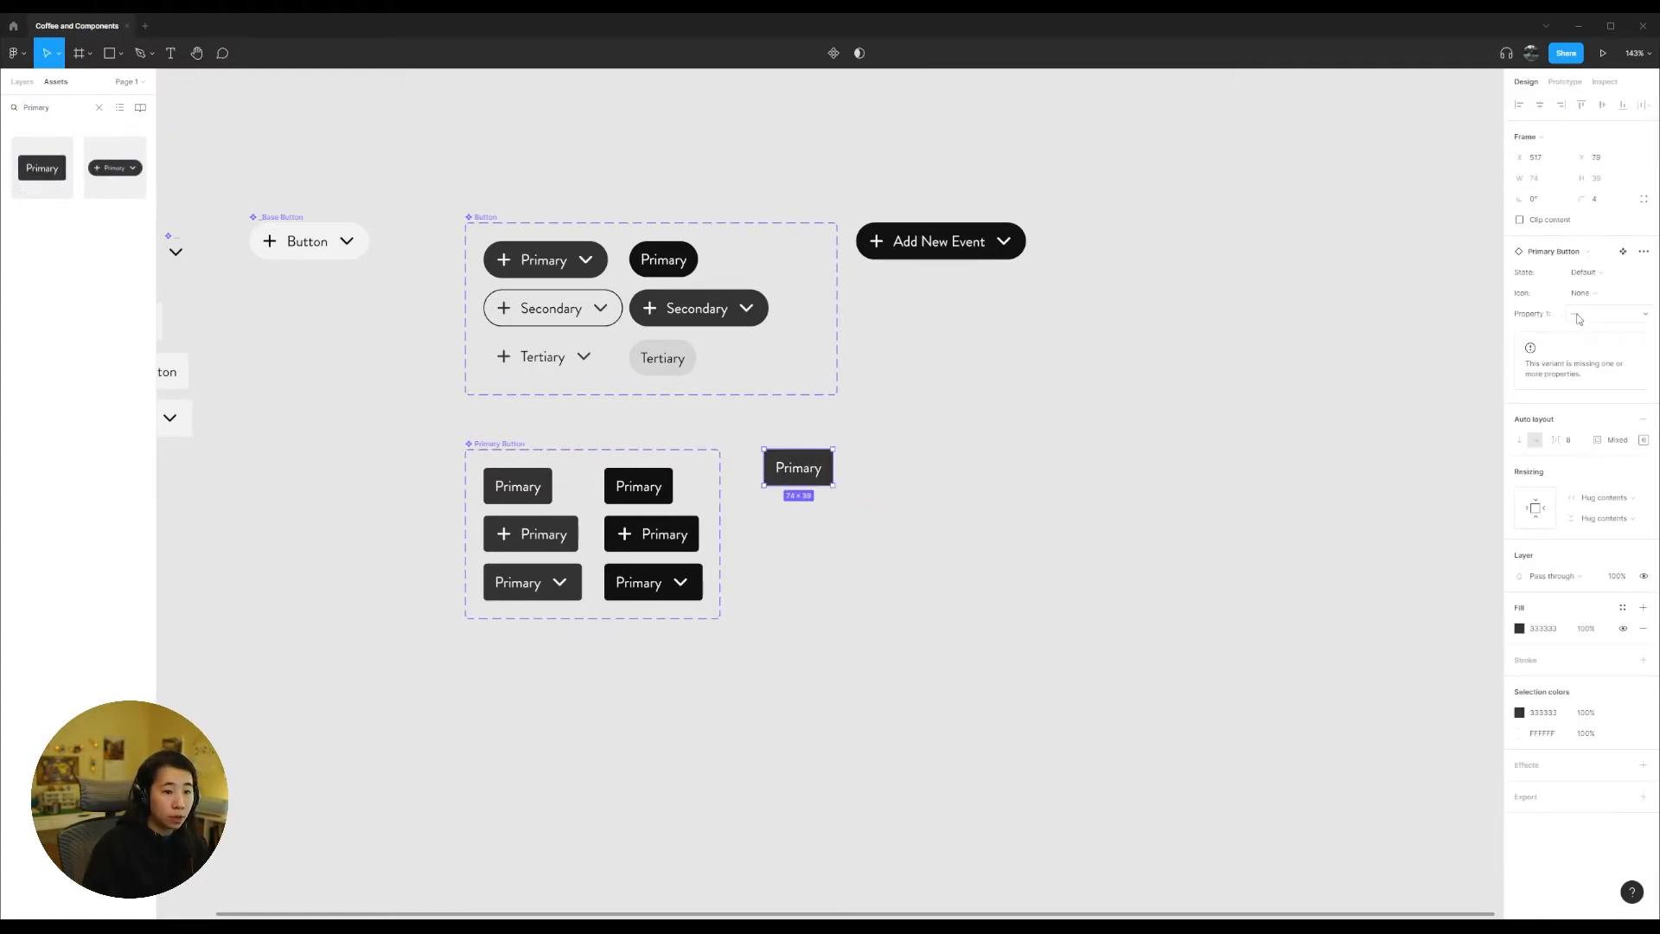
Step: Name the remaining second-column chevron variant State=Hover, Icon=Right
click(519, 487)
click(22, 82)
double_click(76, 272)
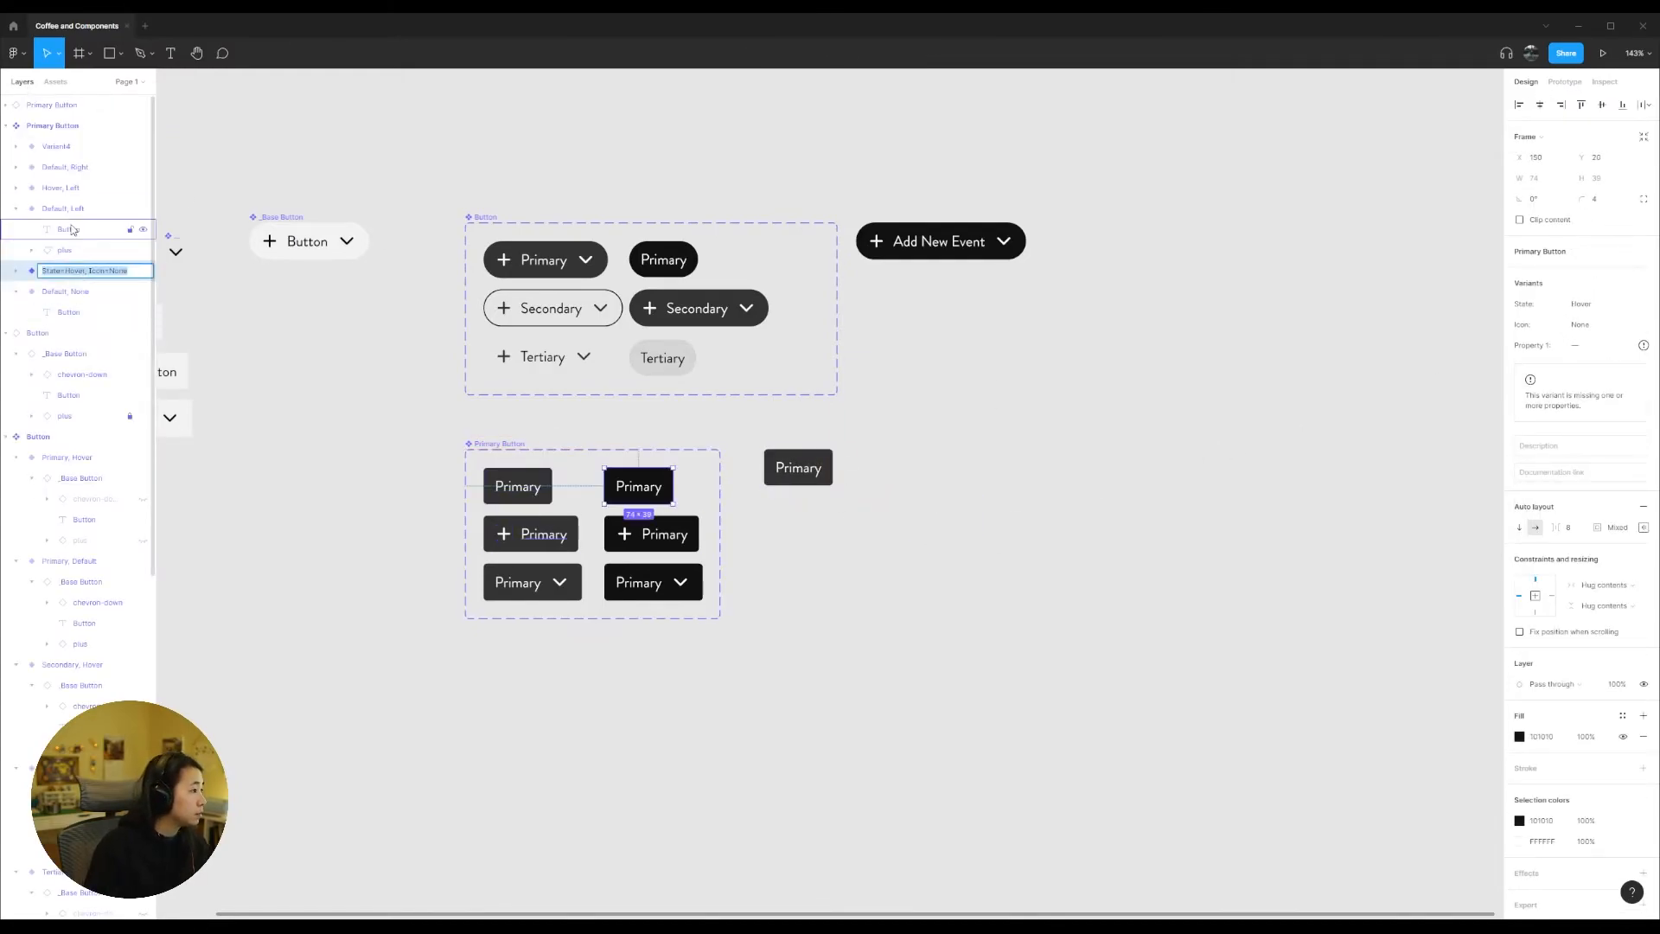
double_click(84, 147)
text(StatesHover, Icon=Right)
key(Return)
click(883, 616)
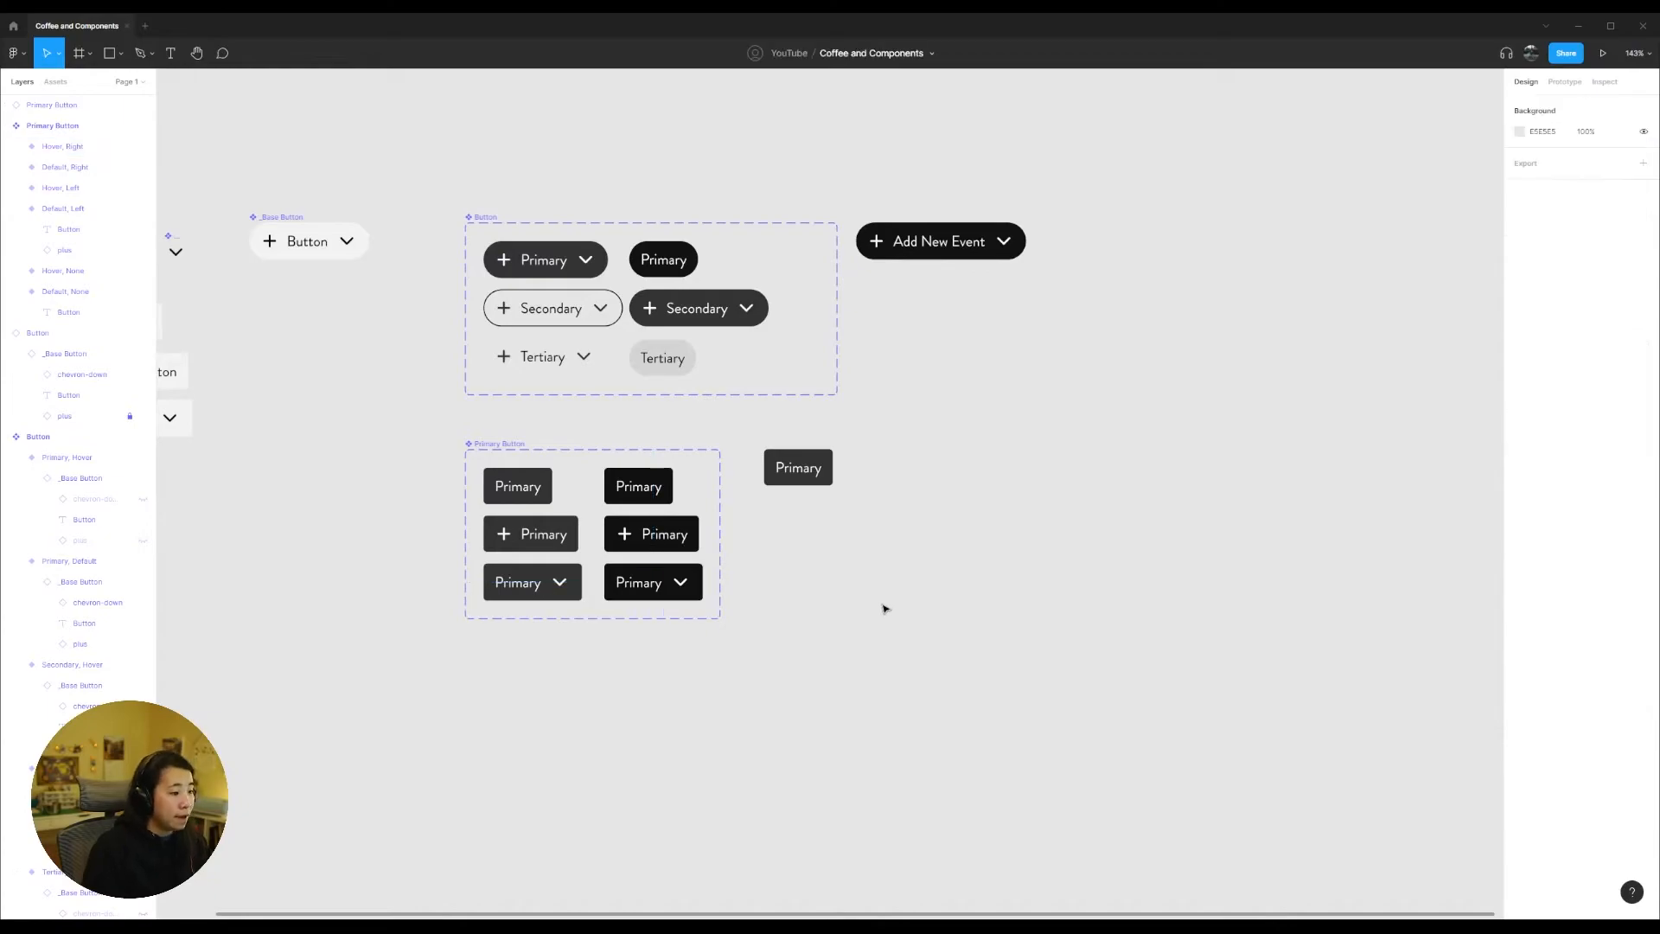
Step: Examine the Button set's Type and State properties and its individual variants for comparison with the Primary Button set
drag(804, 473, 782, 473)
drag(423, 161, 843, 399)
drag(856, 413, 865, 363)
click(485, 217)
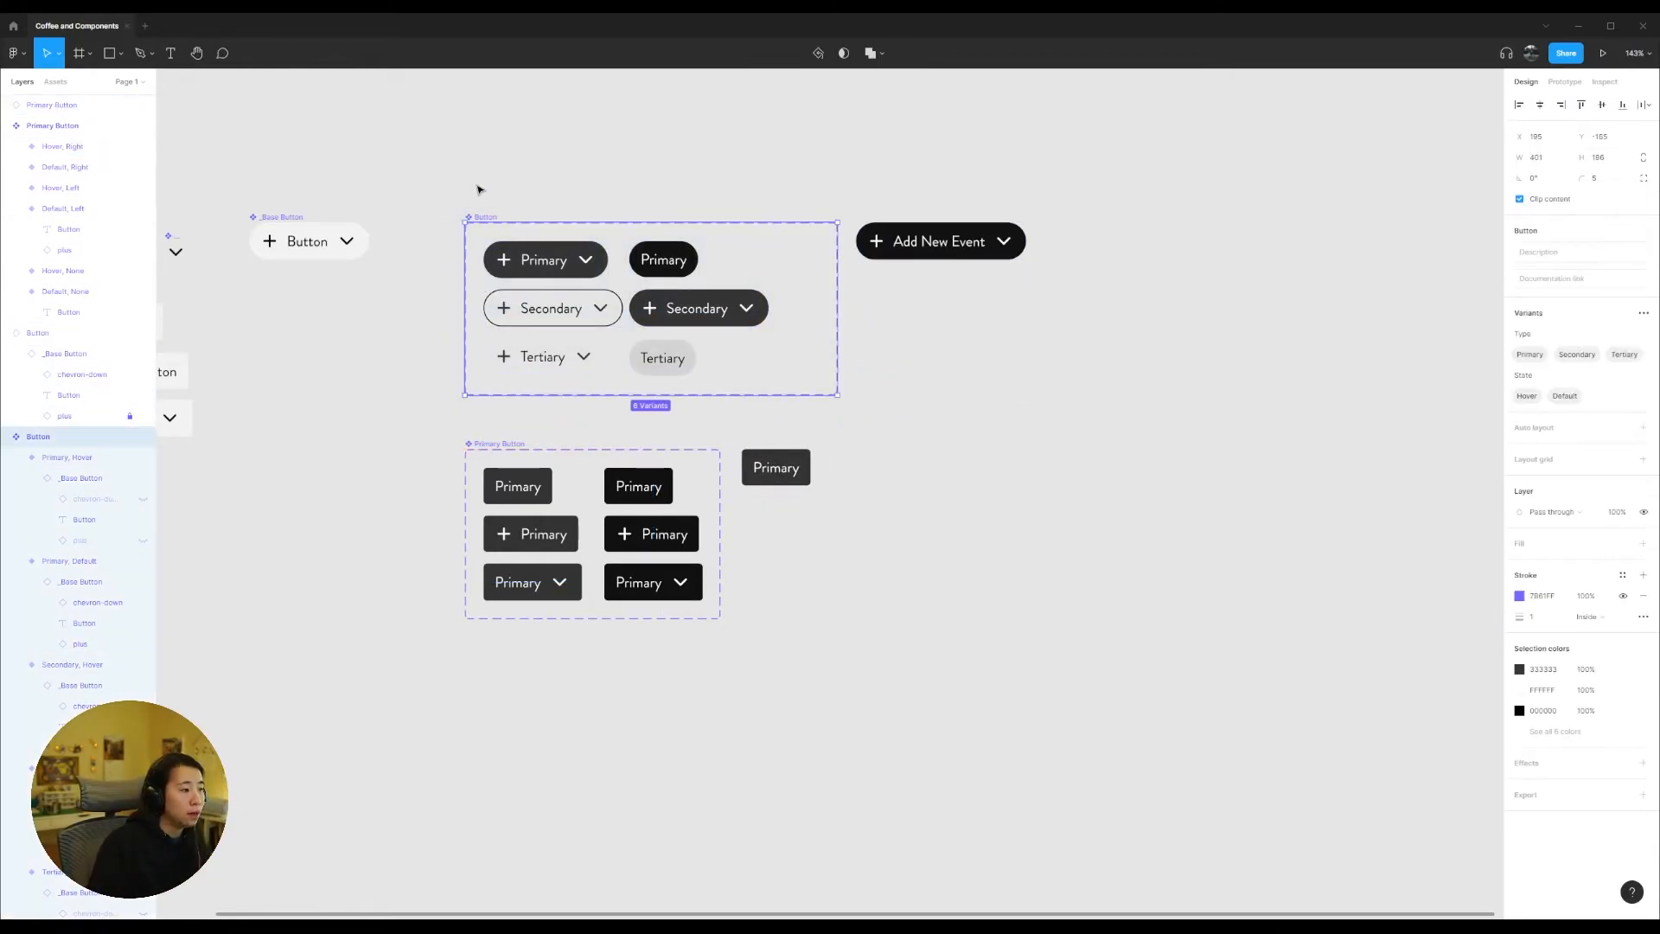
click(542, 357)
click(663, 261)
click(662, 358)
click(918, 401)
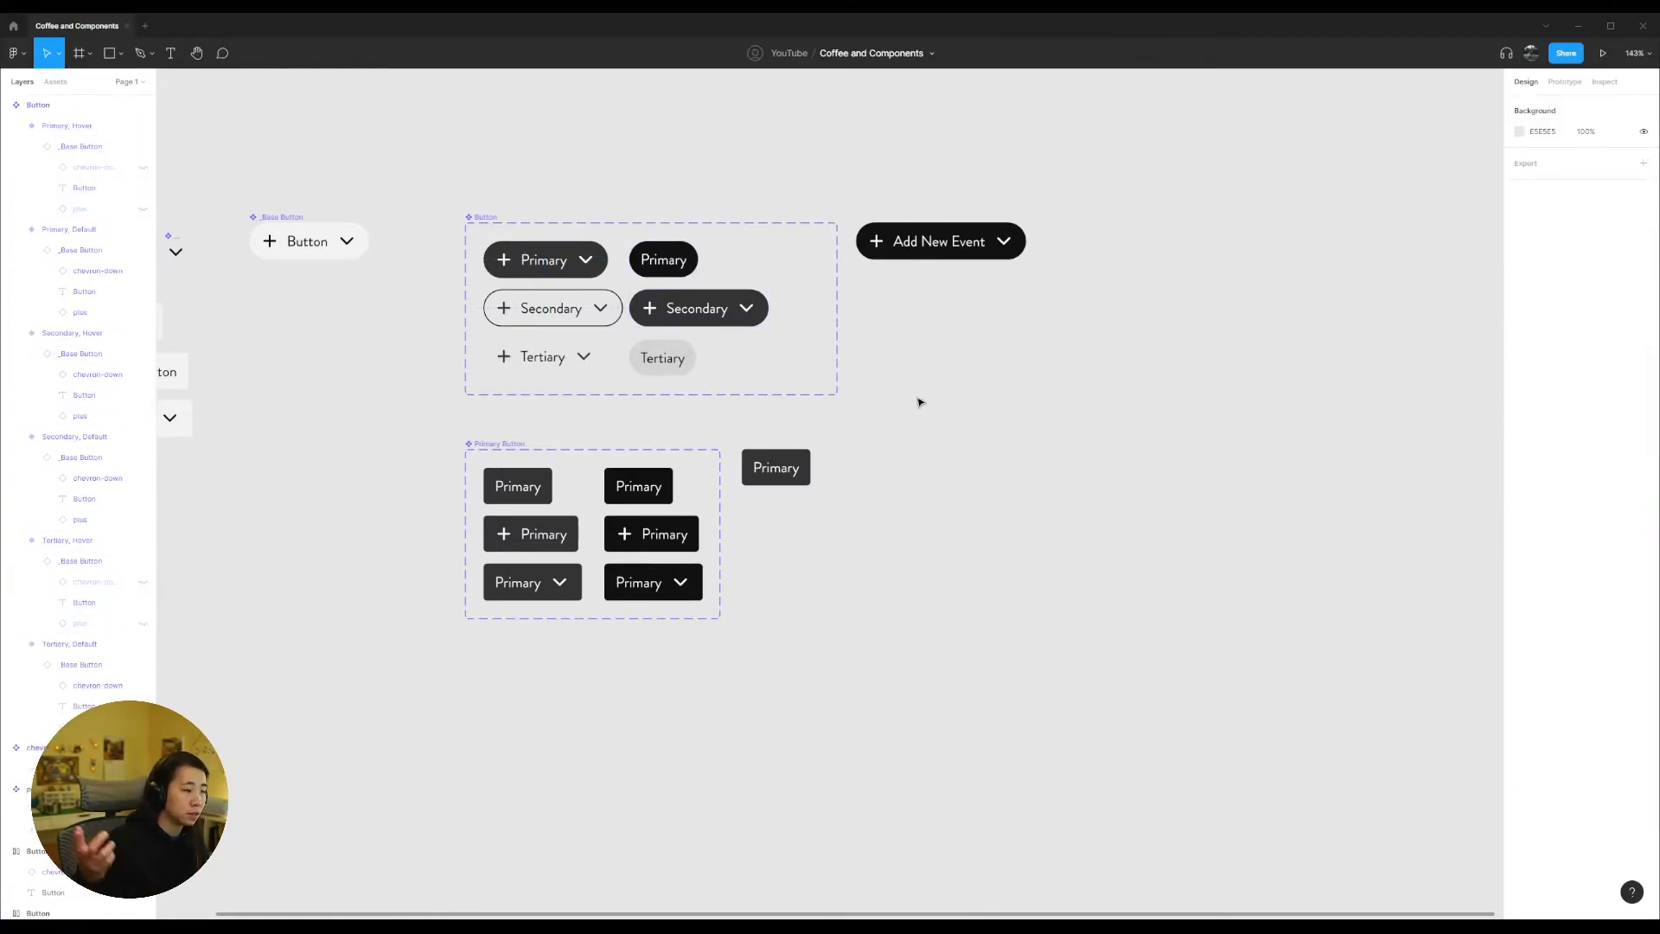
Step: Reposition the Button and Primary Button sets in a left-aligned stack and place the Primary instance below them
drag(485, 217, 453, 135)
drag(508, 446, 678, 599)
click(601, 525)
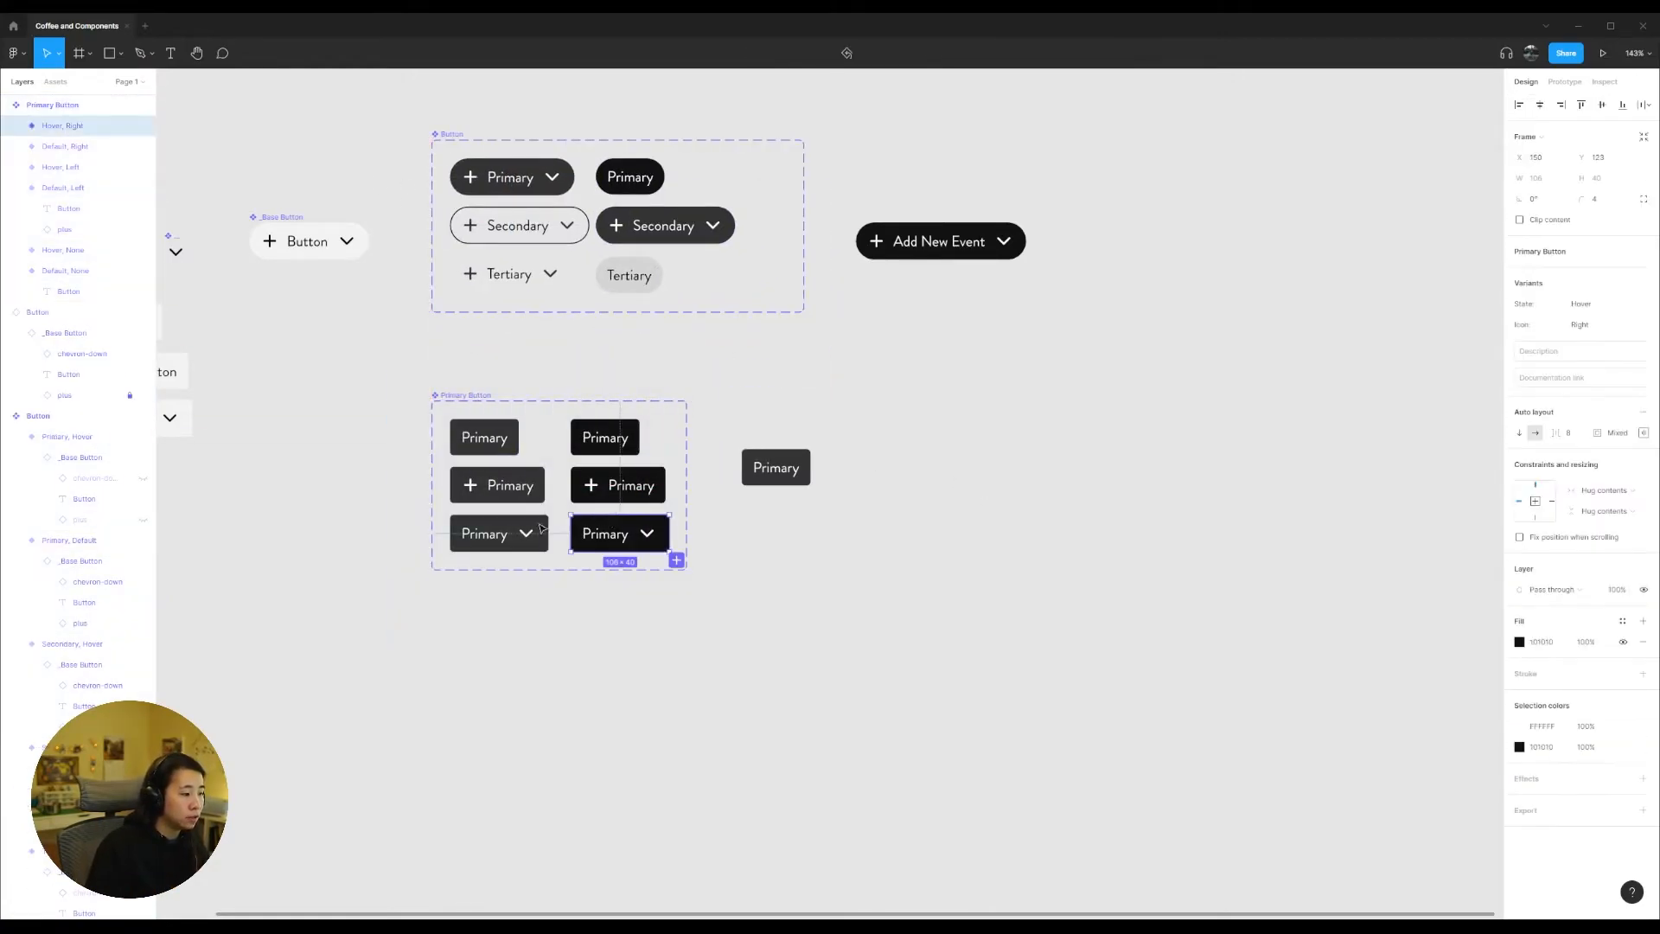
click(609, 486)
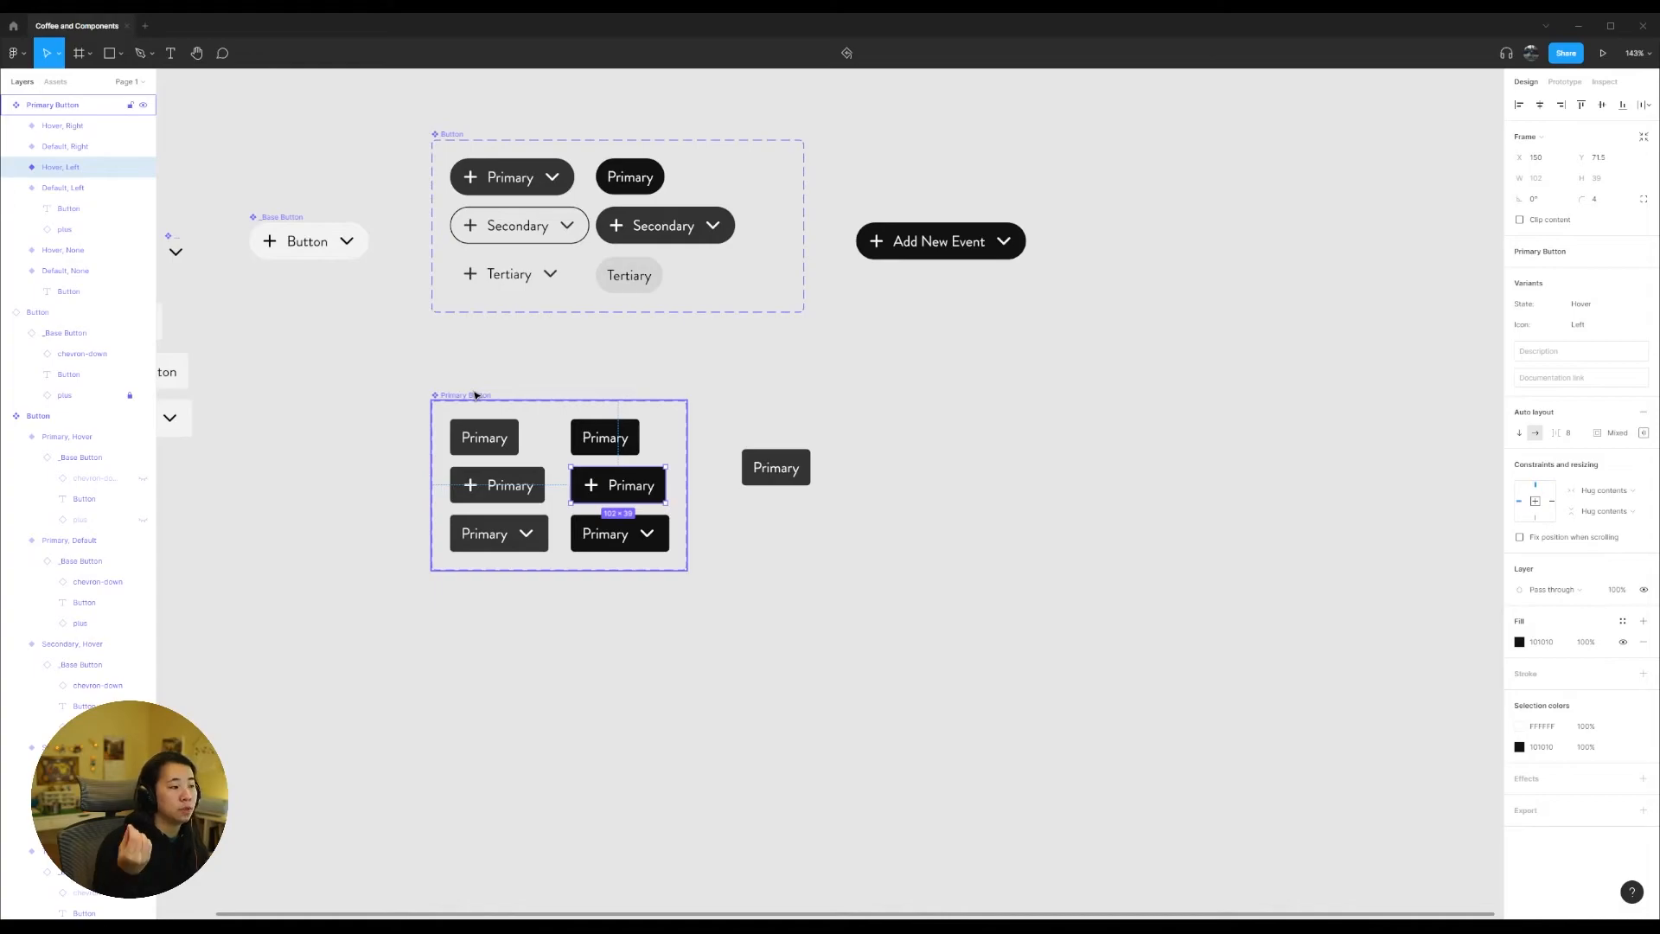
drag(475, 395, 475, 366)
drag(776, 468, 582, 668)
Step: Duplicate the Primary Button component set alongside the original and name the copy Secondary
drag(482, 369, 744, 386)
key(ctrl+z)
double_click(735, 366)
text(Secondary)
key(Return)
key(Return)
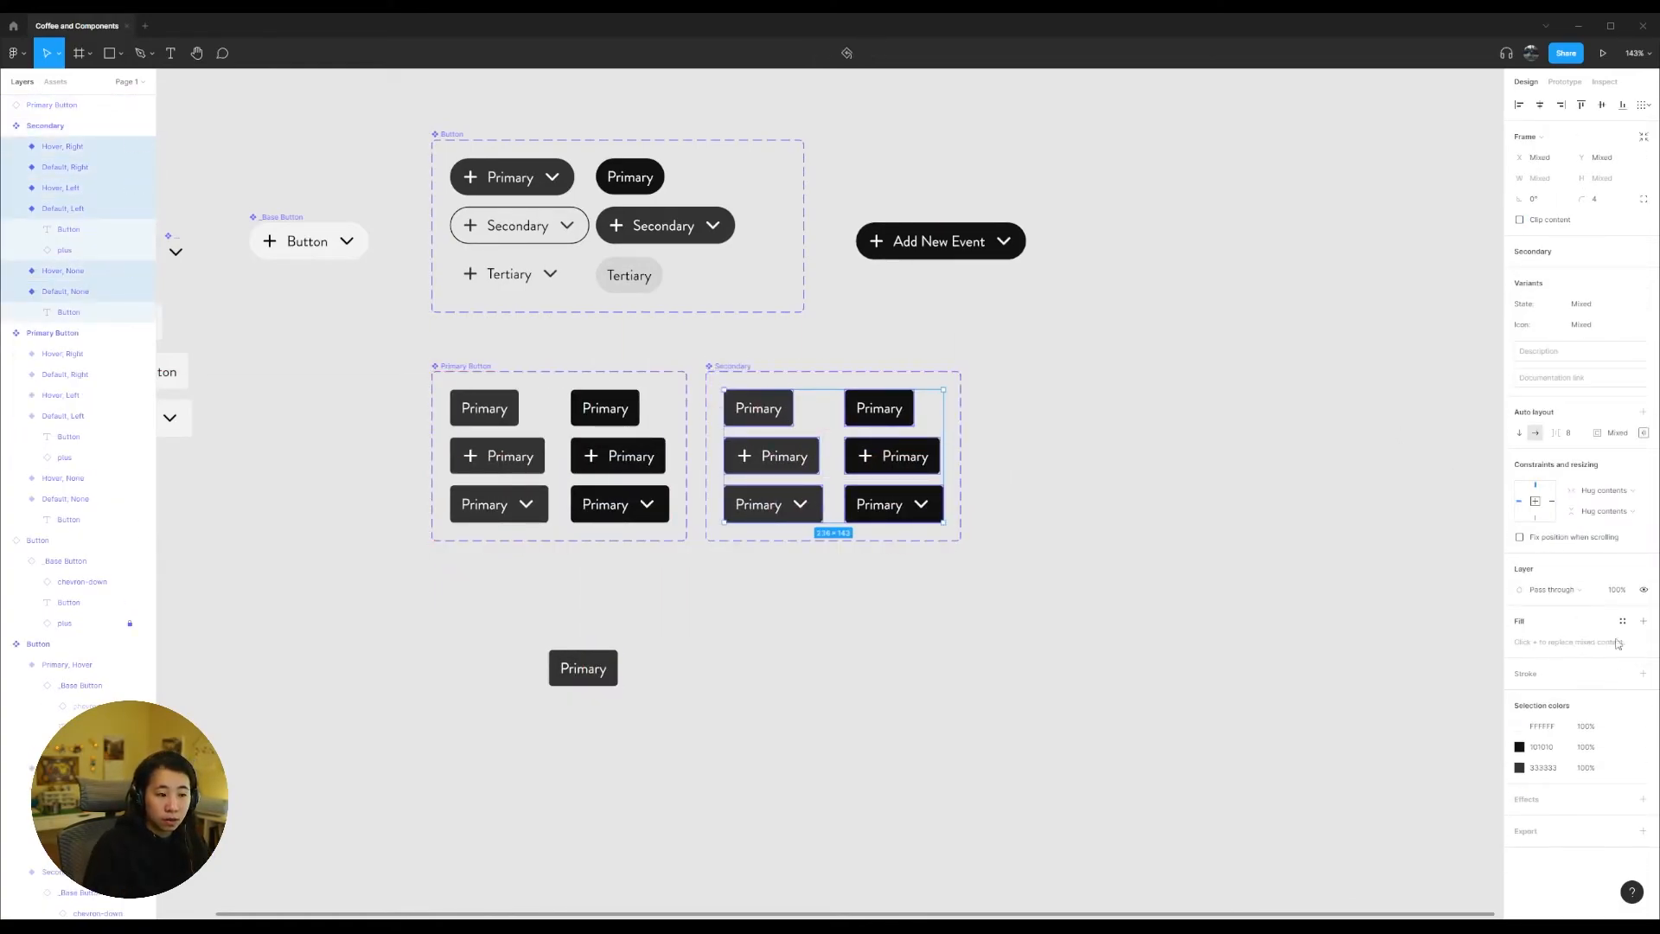
Step: Give the default Secondary variants no fill, a 333333 stroke and 333333 text and icons, and the hover variants a 333333 fill
drag(828, 531, 756, 404)
click(1643, 663)
click(1643, 673)
click(1554, 696)
text(333)
click(1555, 770)
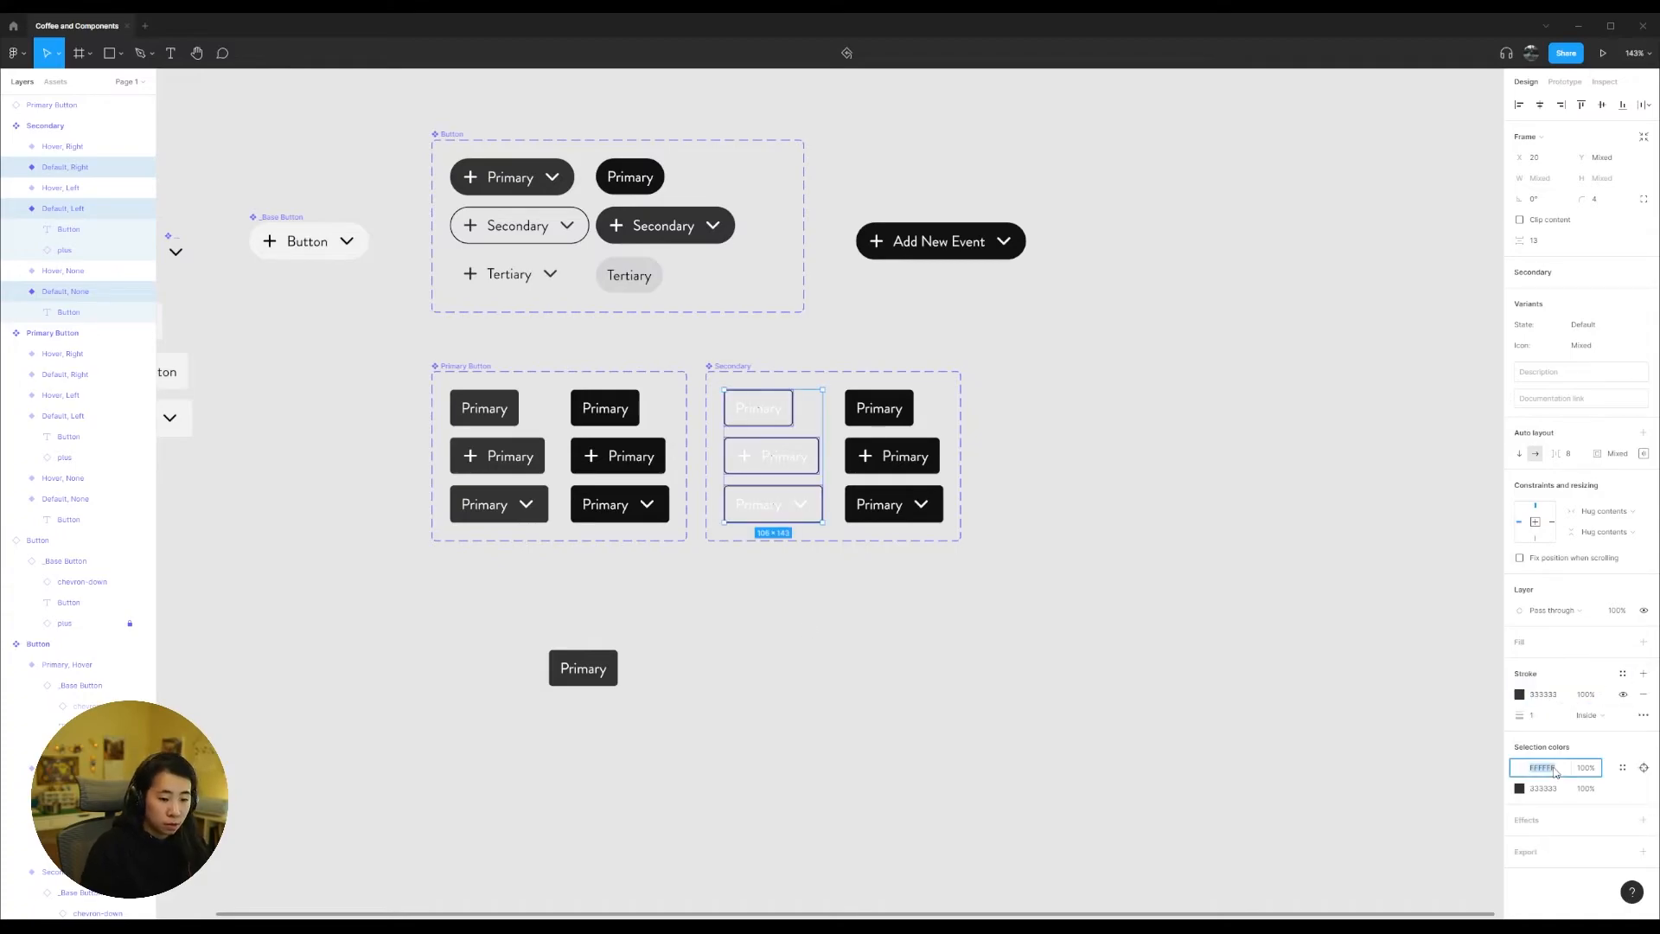
text(333)
drag(949, 530, 837, 393)
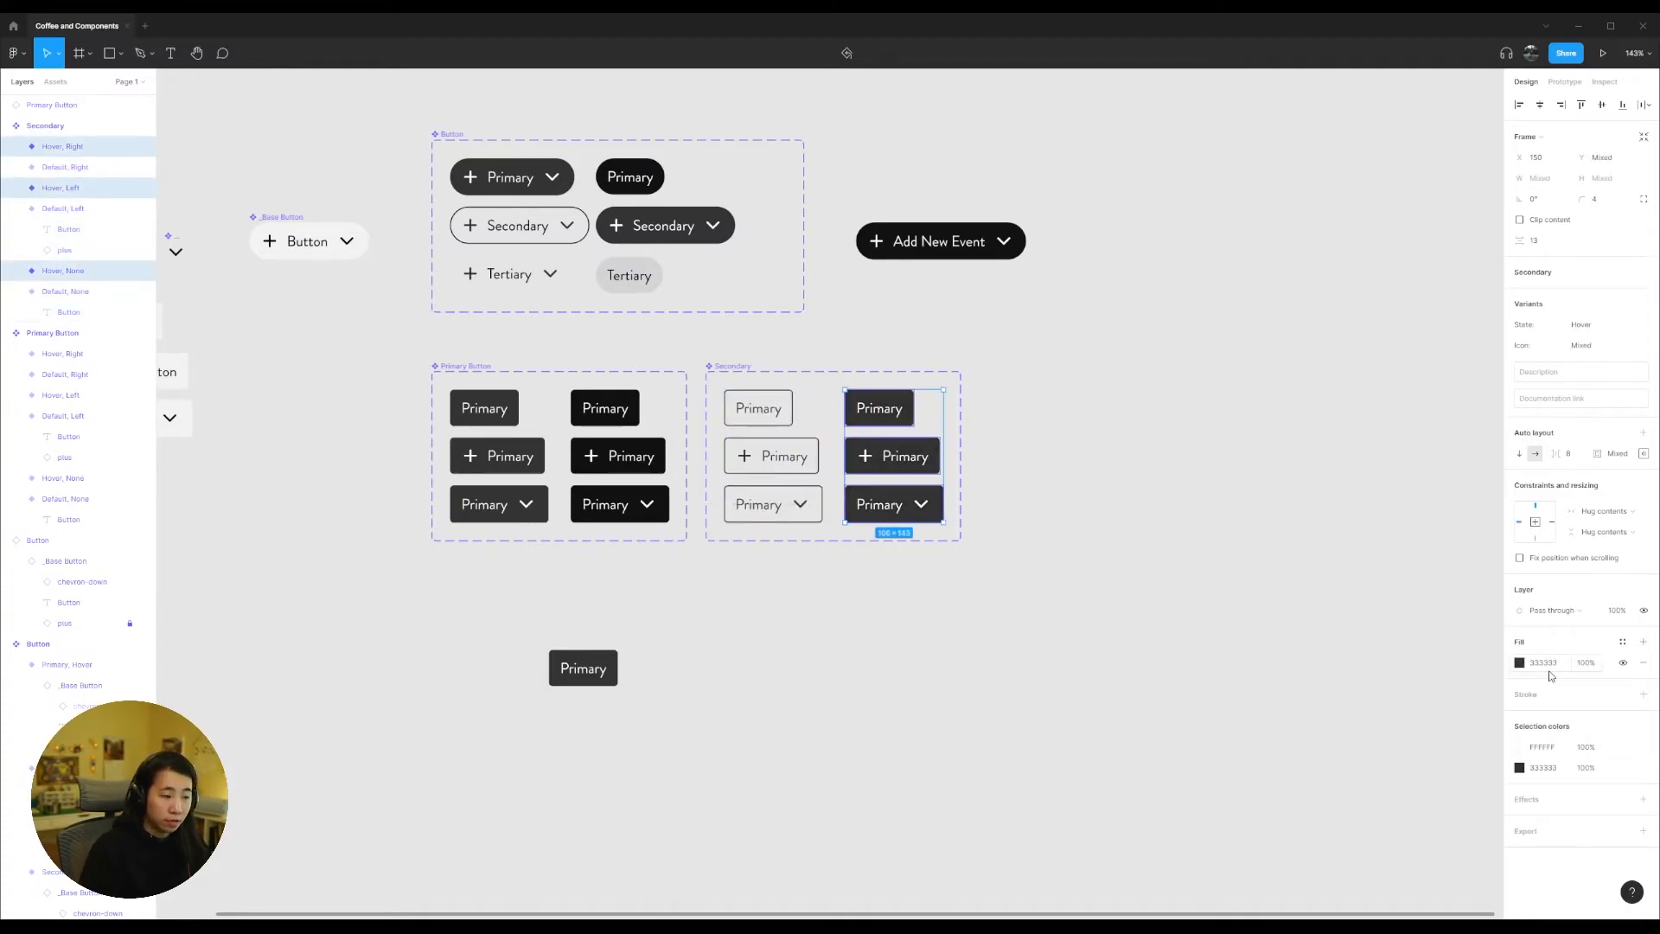
Step: Replace the Primary label with Secondary in all six variants of the duplicated set
click(759, 408)
double_click(759, 408)
text(Secondary)
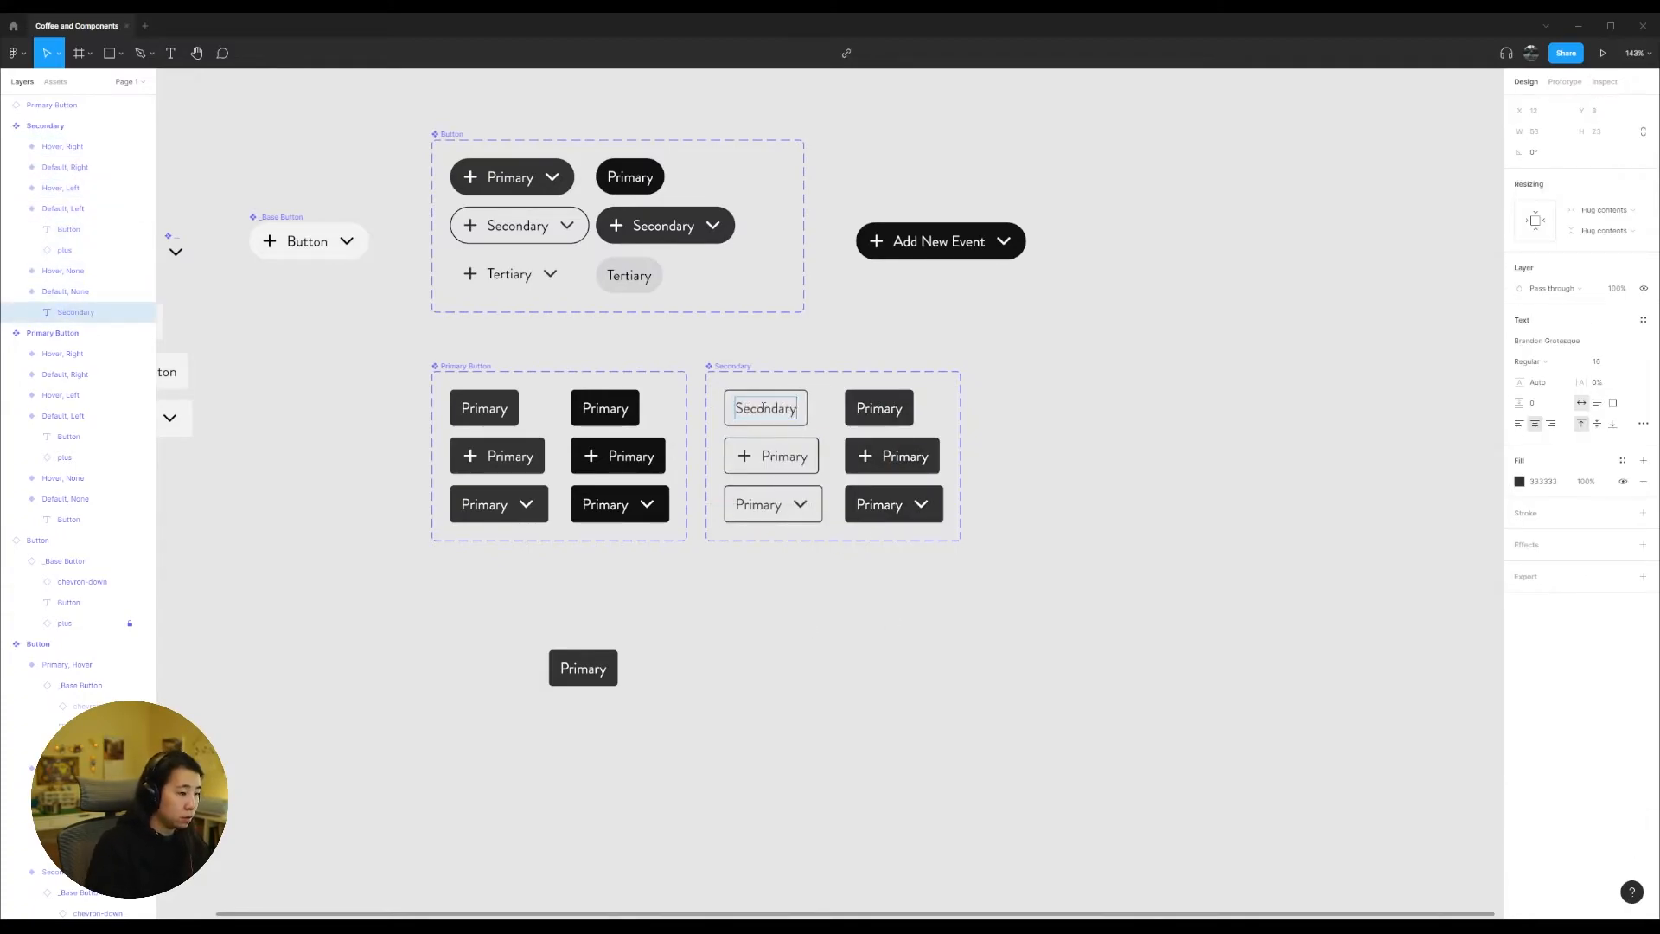
key(ctrl+a)
key(ctrl+c)
double_click(784, 456)
key(ctrl+v)
double_click(758, 504)
key(ctrl+v)
double_click(905, 457)
key(ctrl+v)
key(ctrl+z)
key(ctrl+z)
key(ctrl+z)
key(ctrl+z)
Step: Widen the Secondary component set to about 316 to give the longer labels room
click(735, 366)
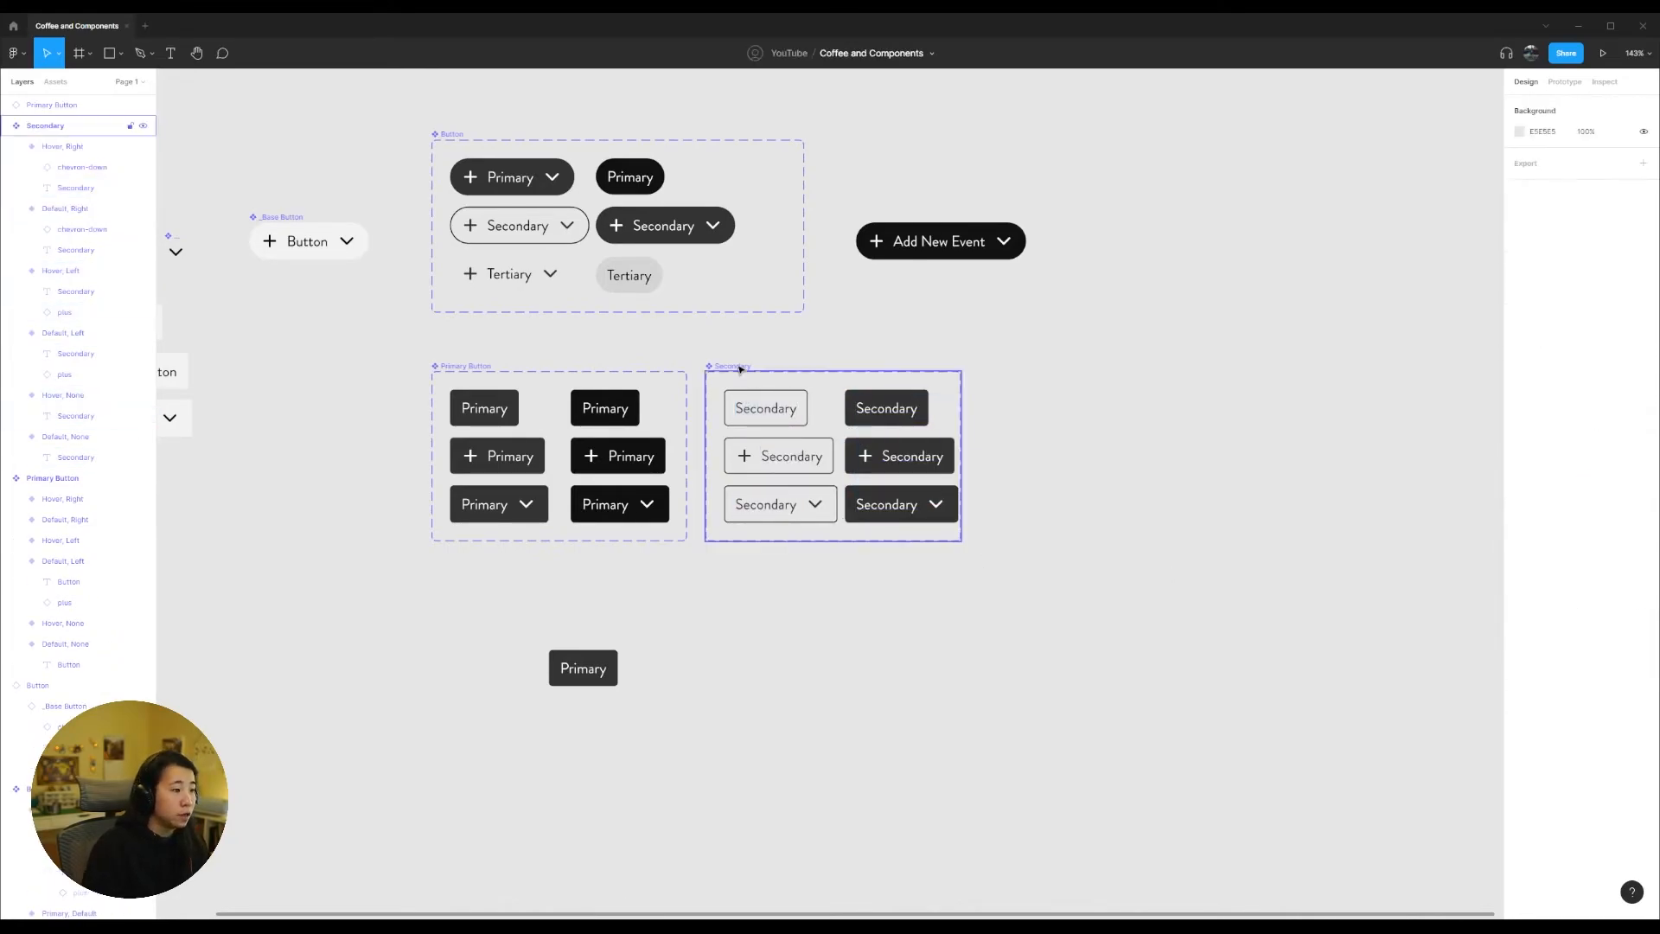
click(739, 369)
drag(962, 433, 999, 435)
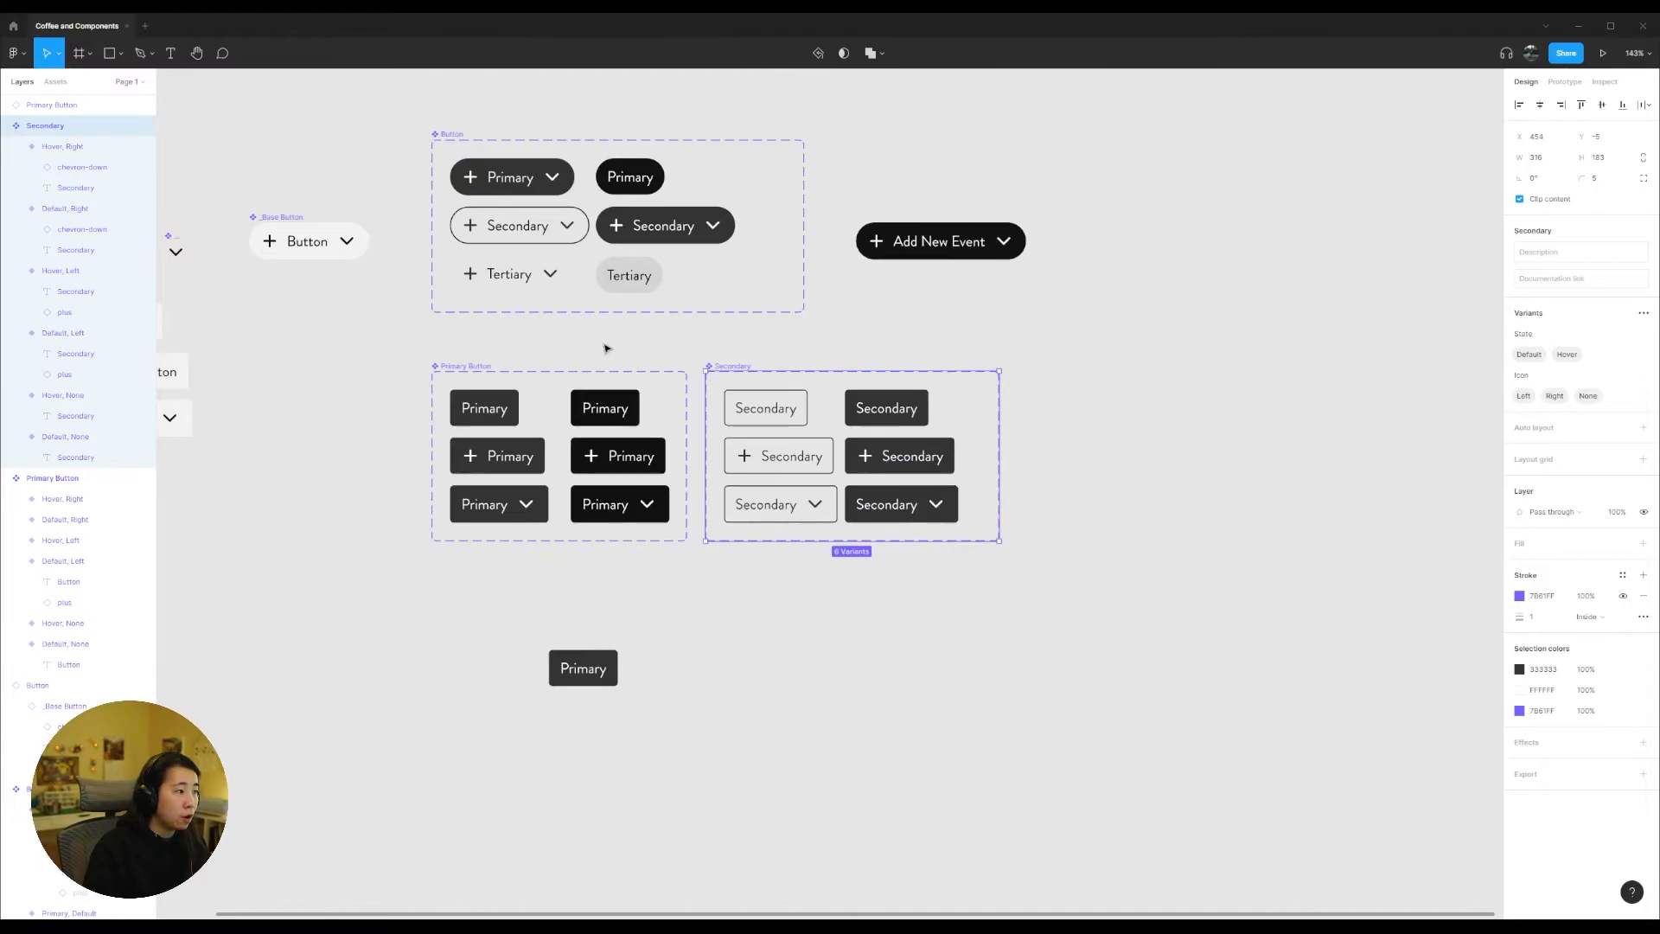
Step: Rename the Secondary component set as Secondary Button and nudge both new sets slightly upward
click(451, 135)
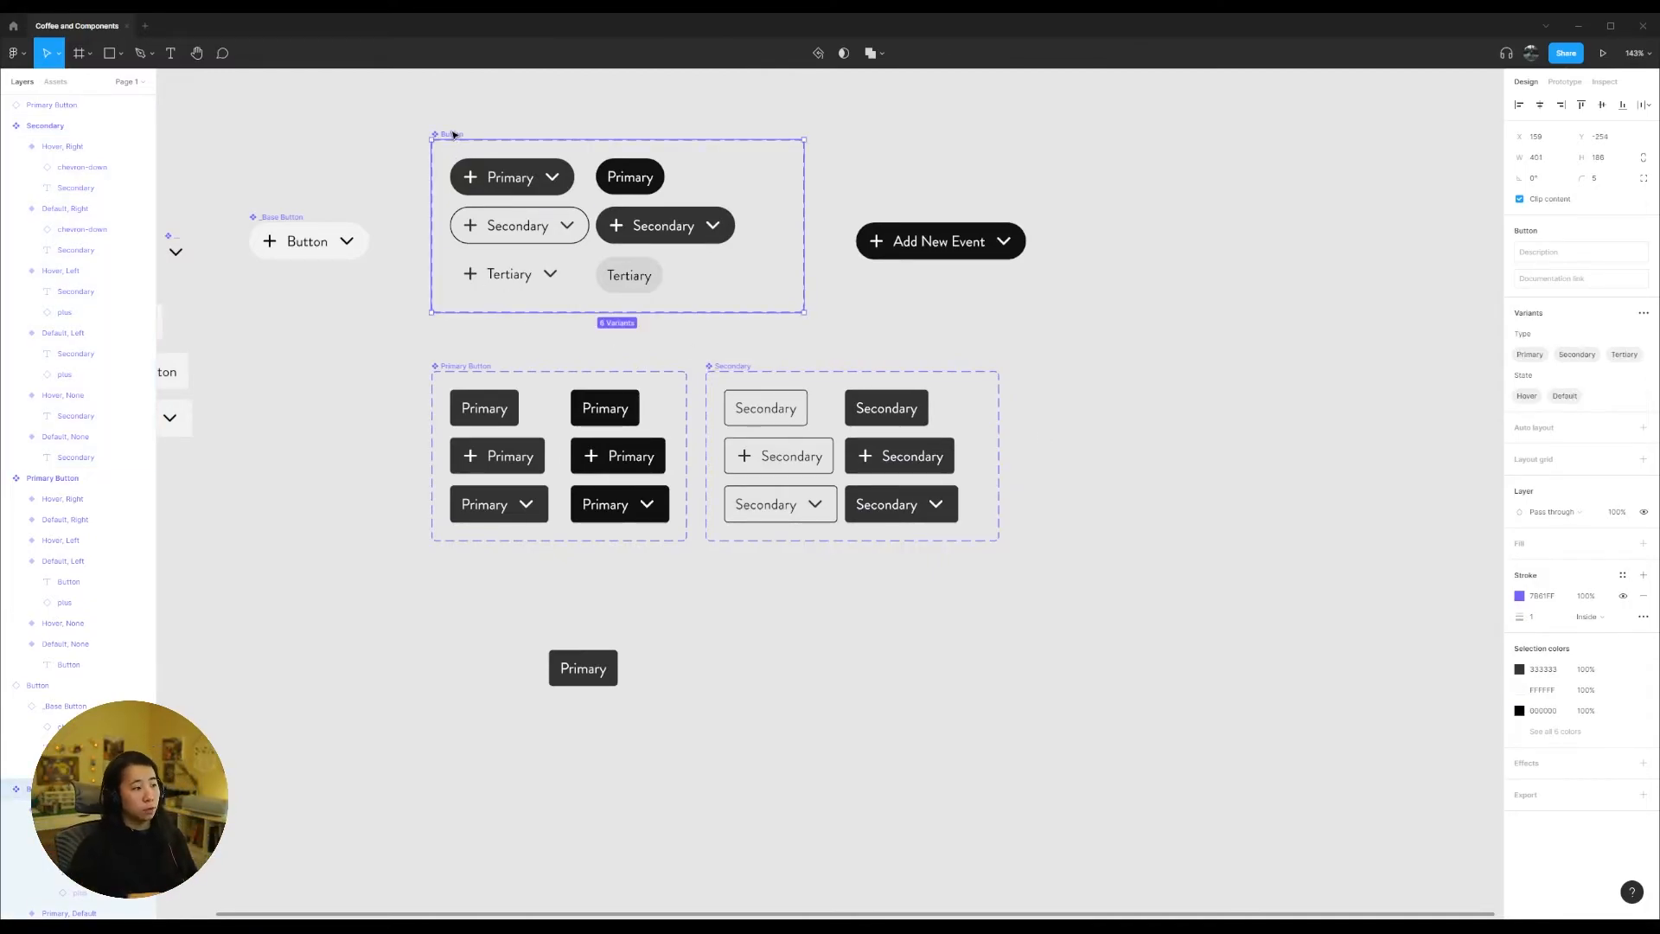
click(725, 365)
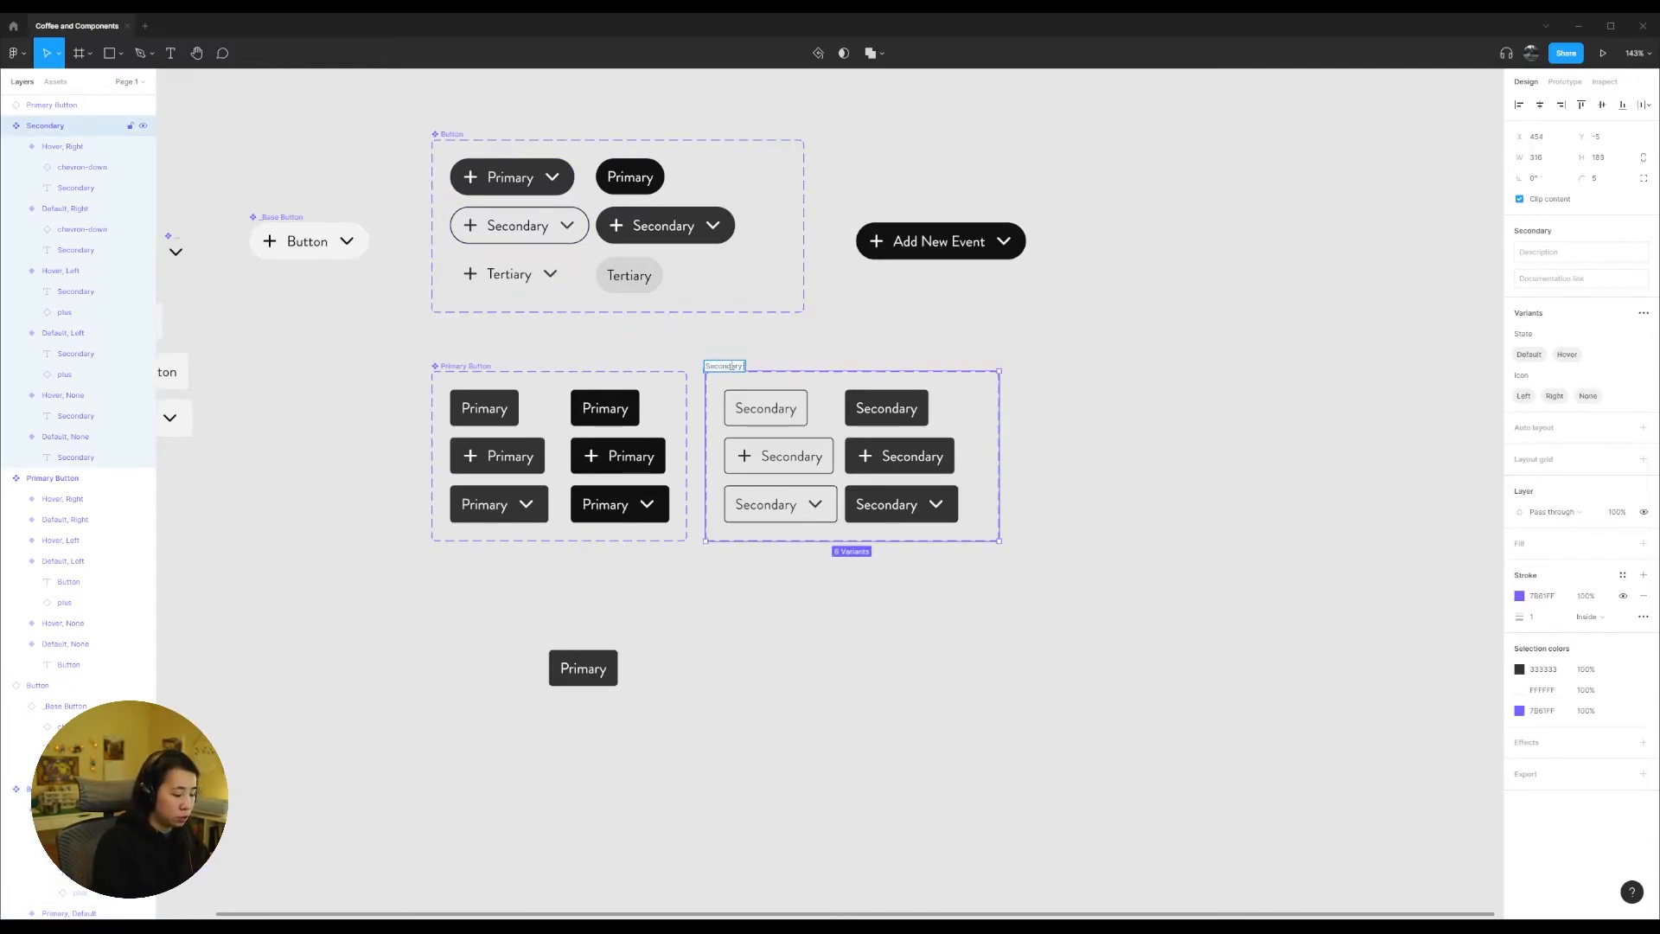
click(455, 367)
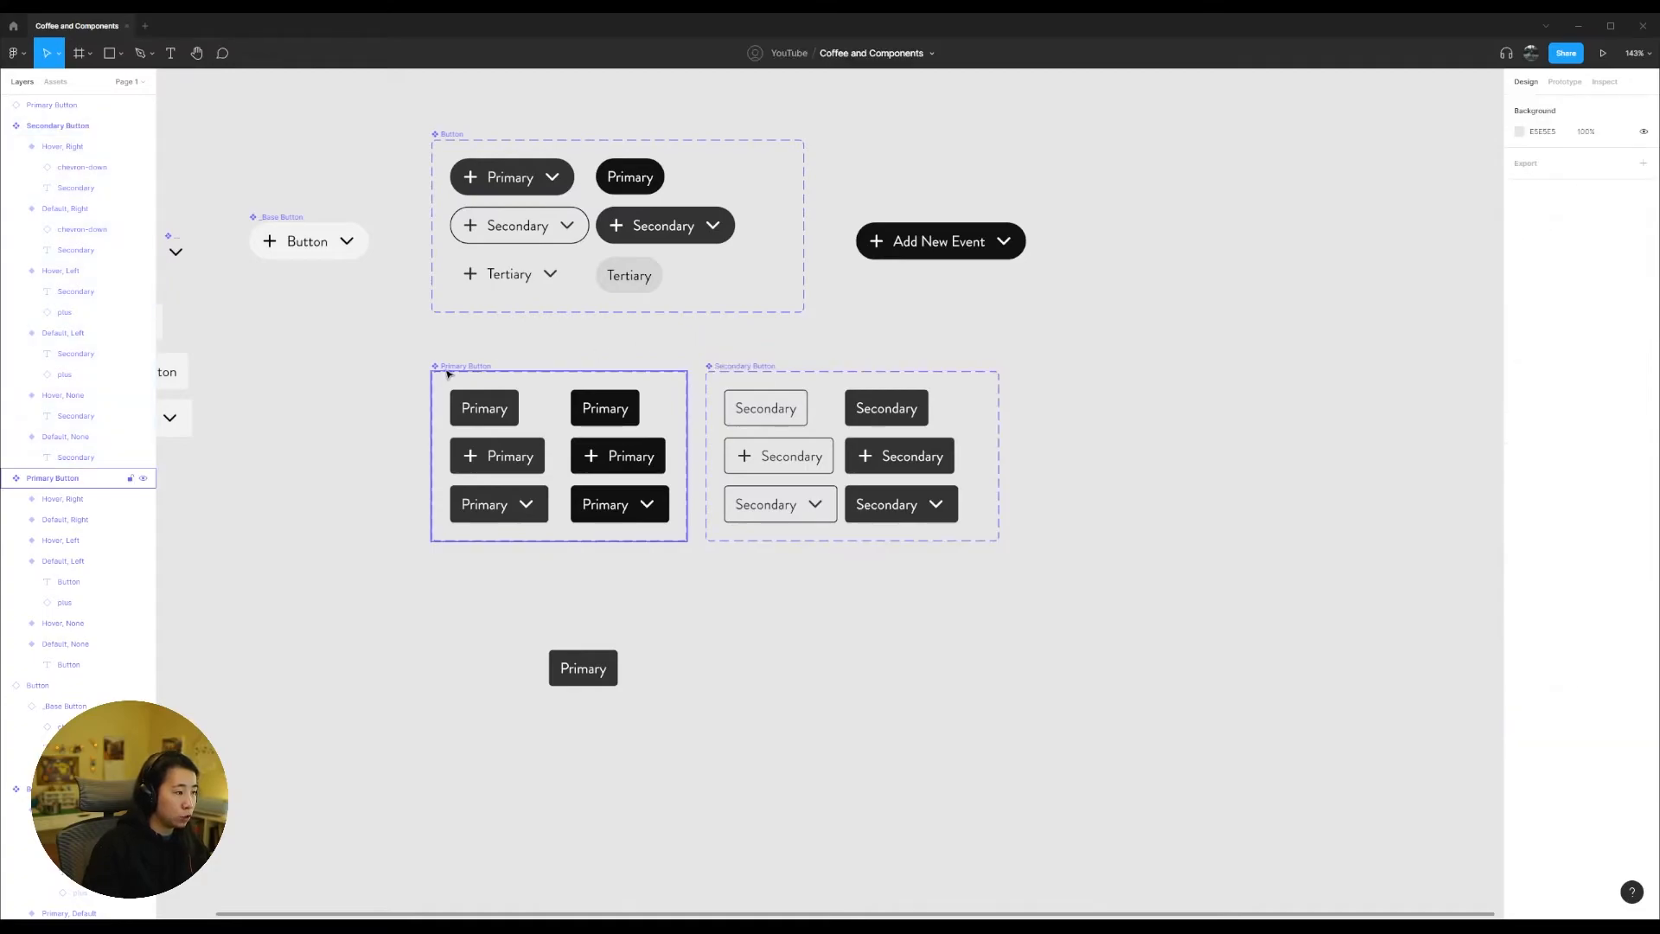
shift+click(739, 361)
drag(751, 356, 748, 364)
click(468, 340)
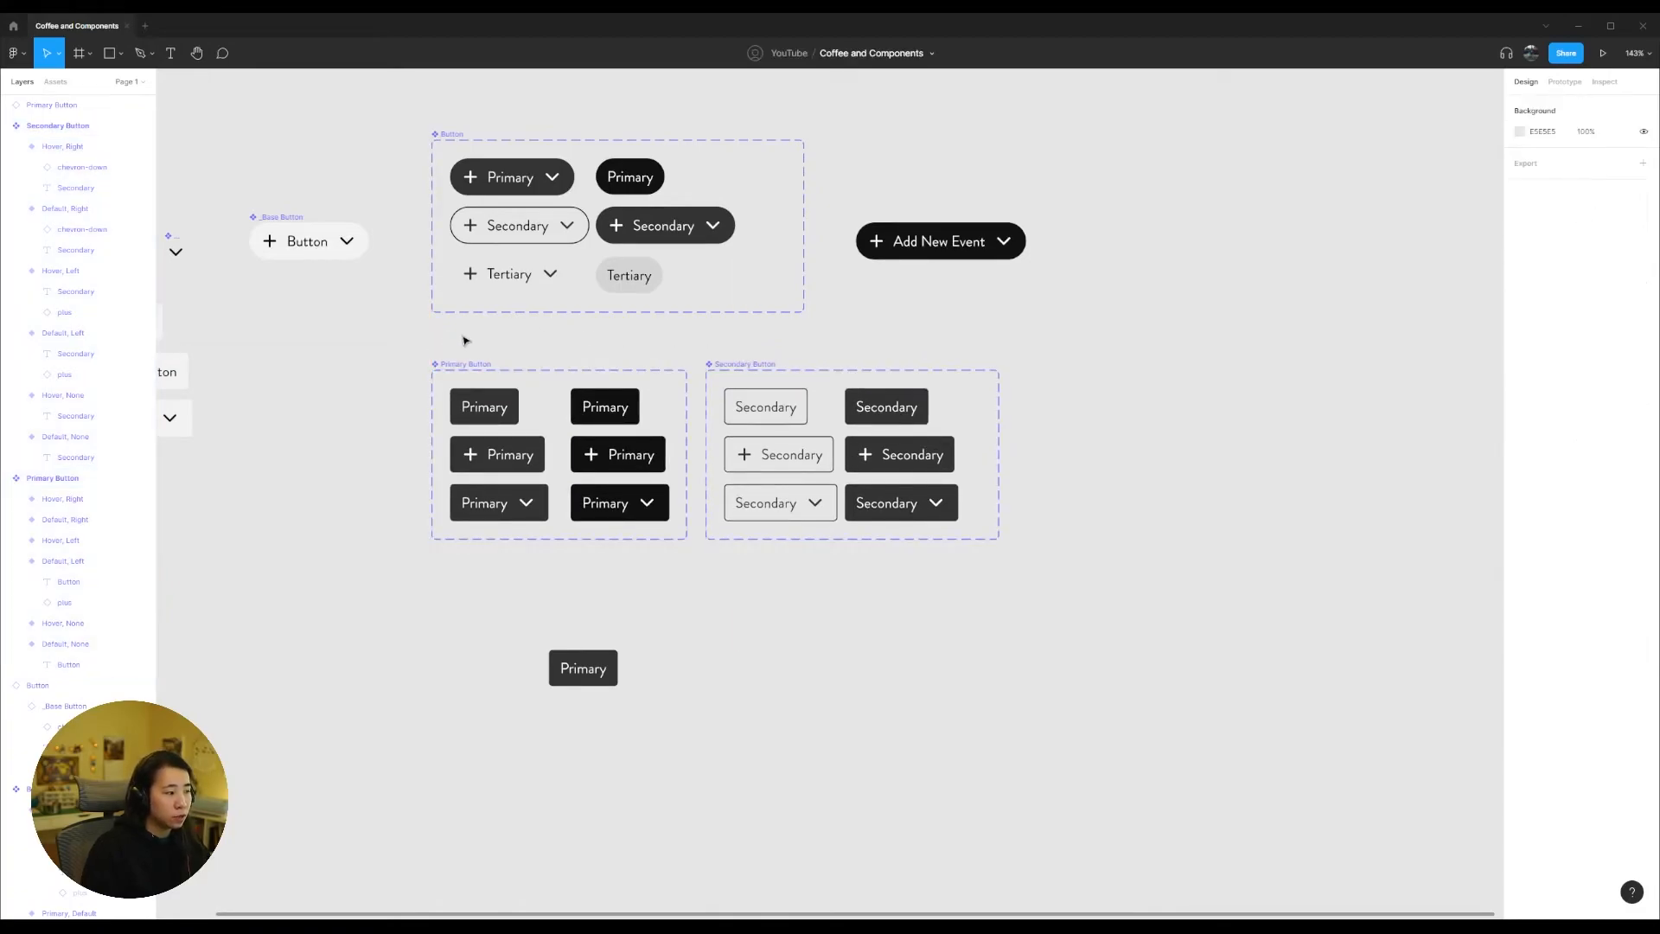
click(467, 365)
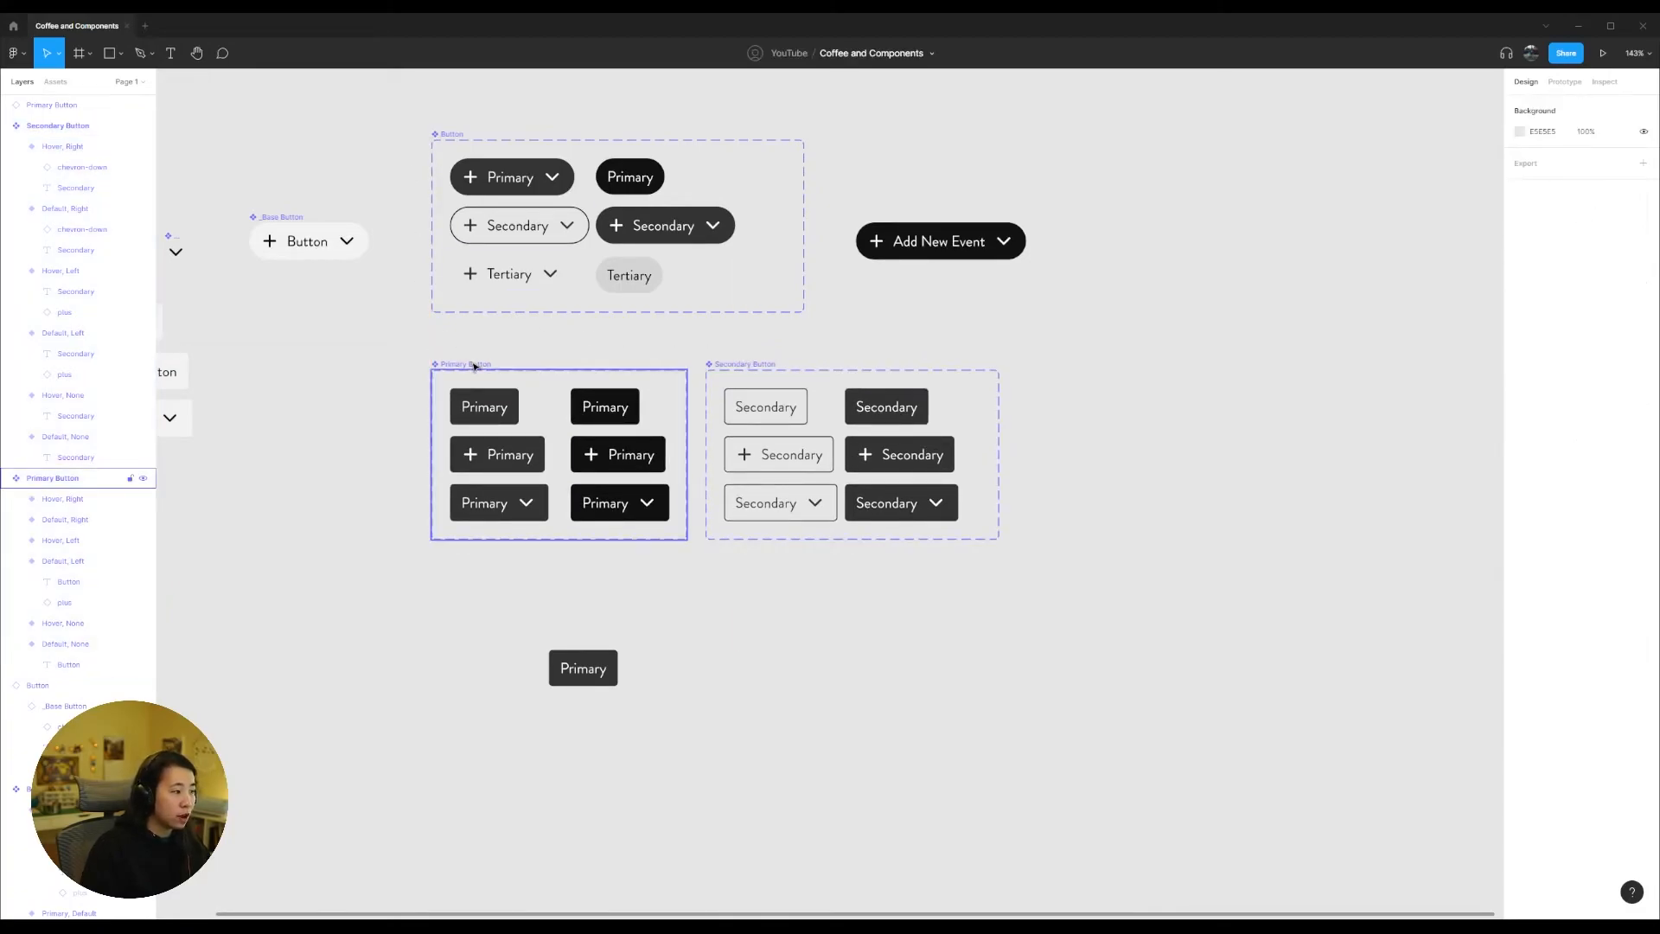
click(762, 369)
Step: Move the Primary instance beside the Secondary Button set and swap it for the Secondary Button component
drag(580, 668, 1057, 386)
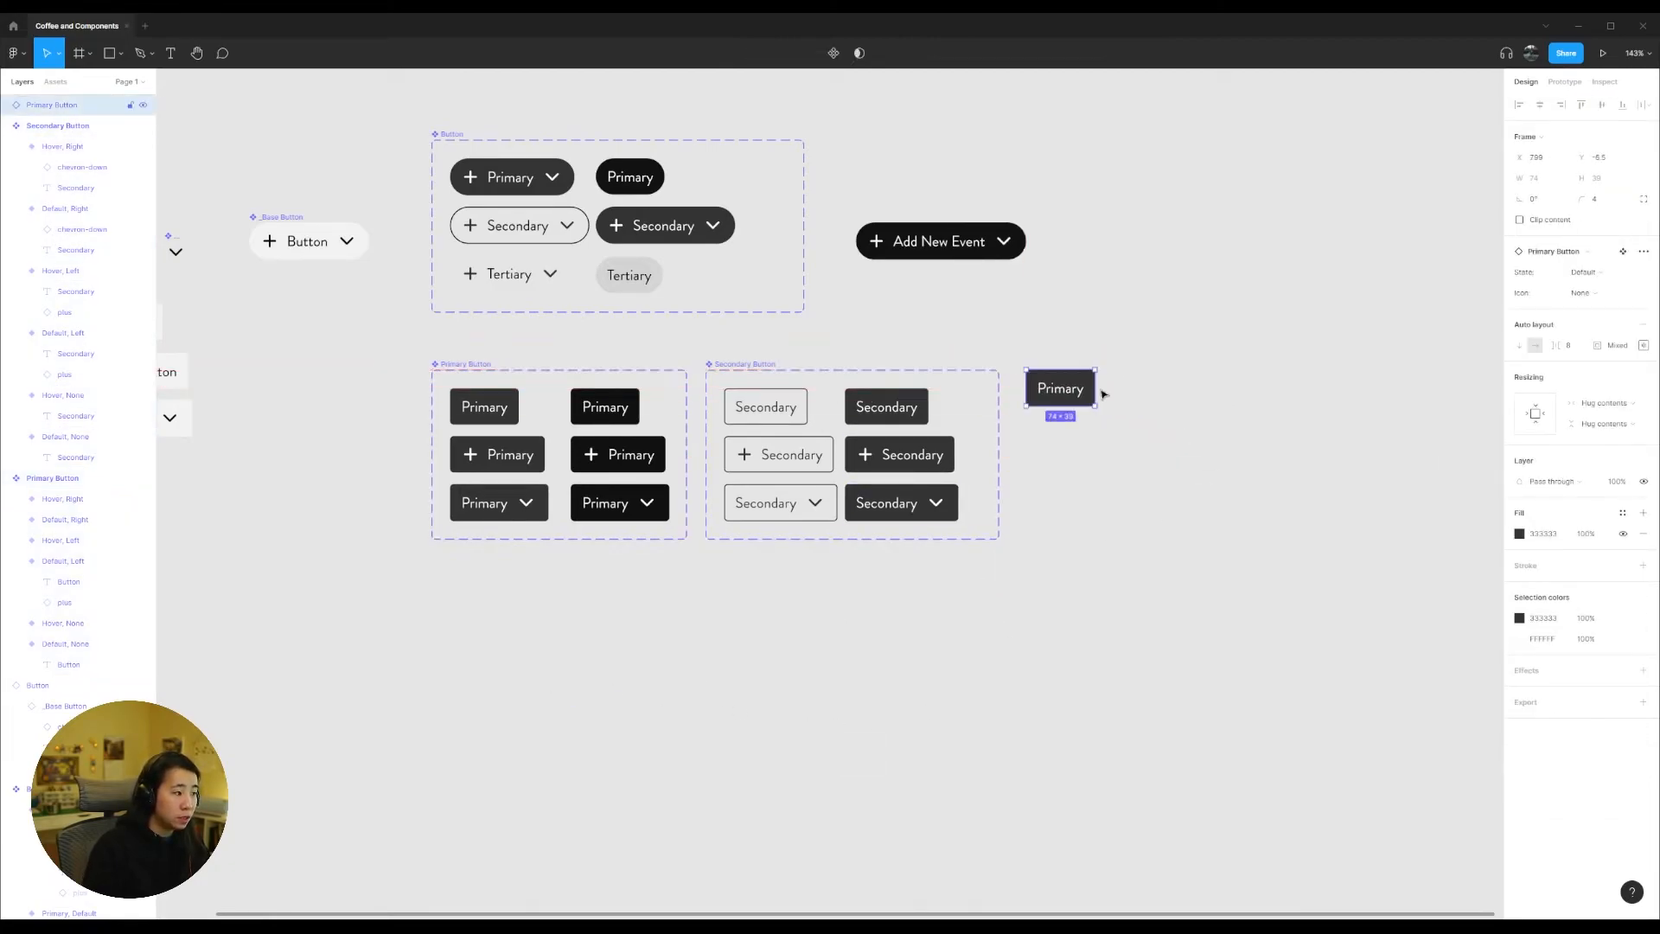
click(1561, 253)
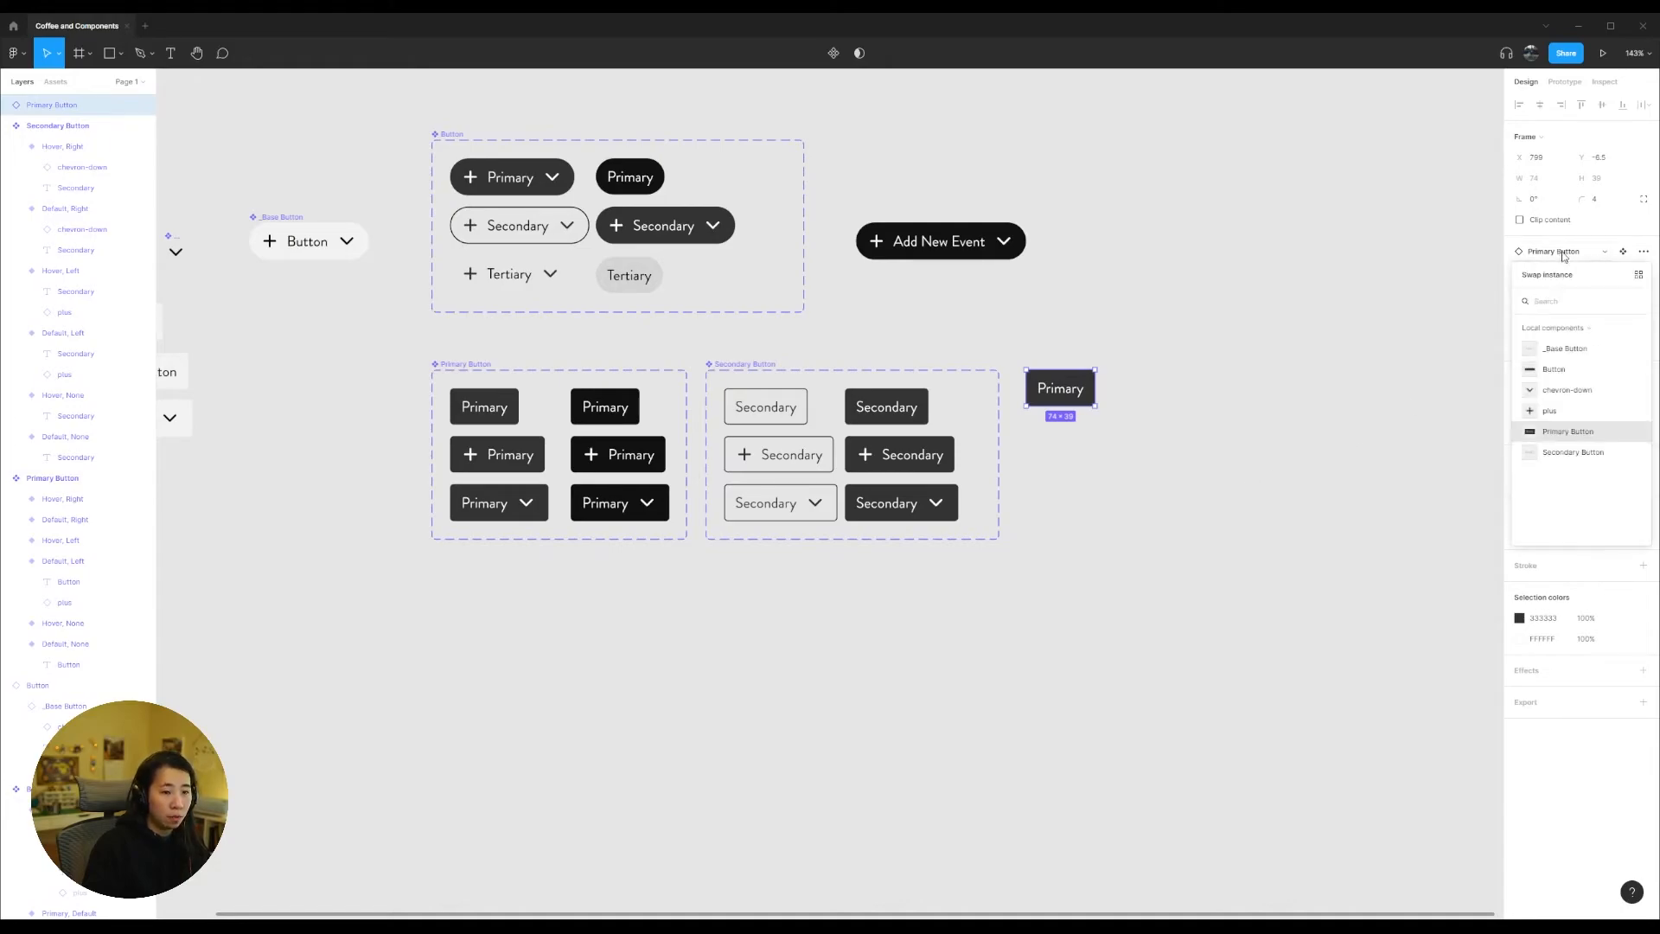
click(1457, 298)
click(1060, 388)
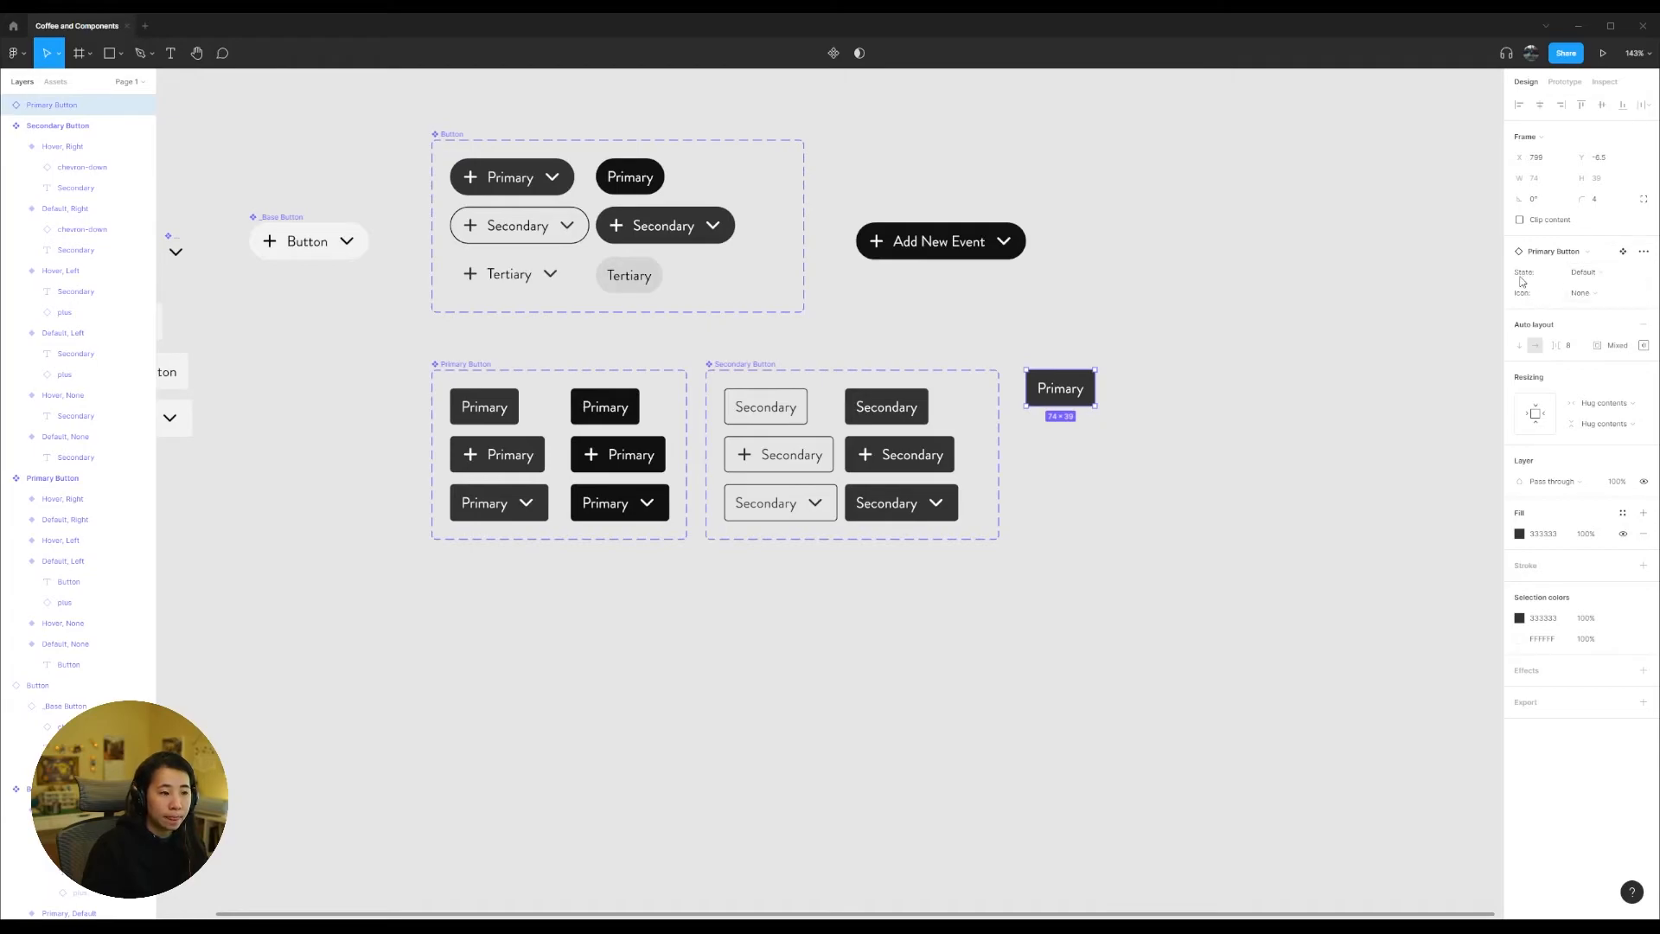
click(1565, 251)
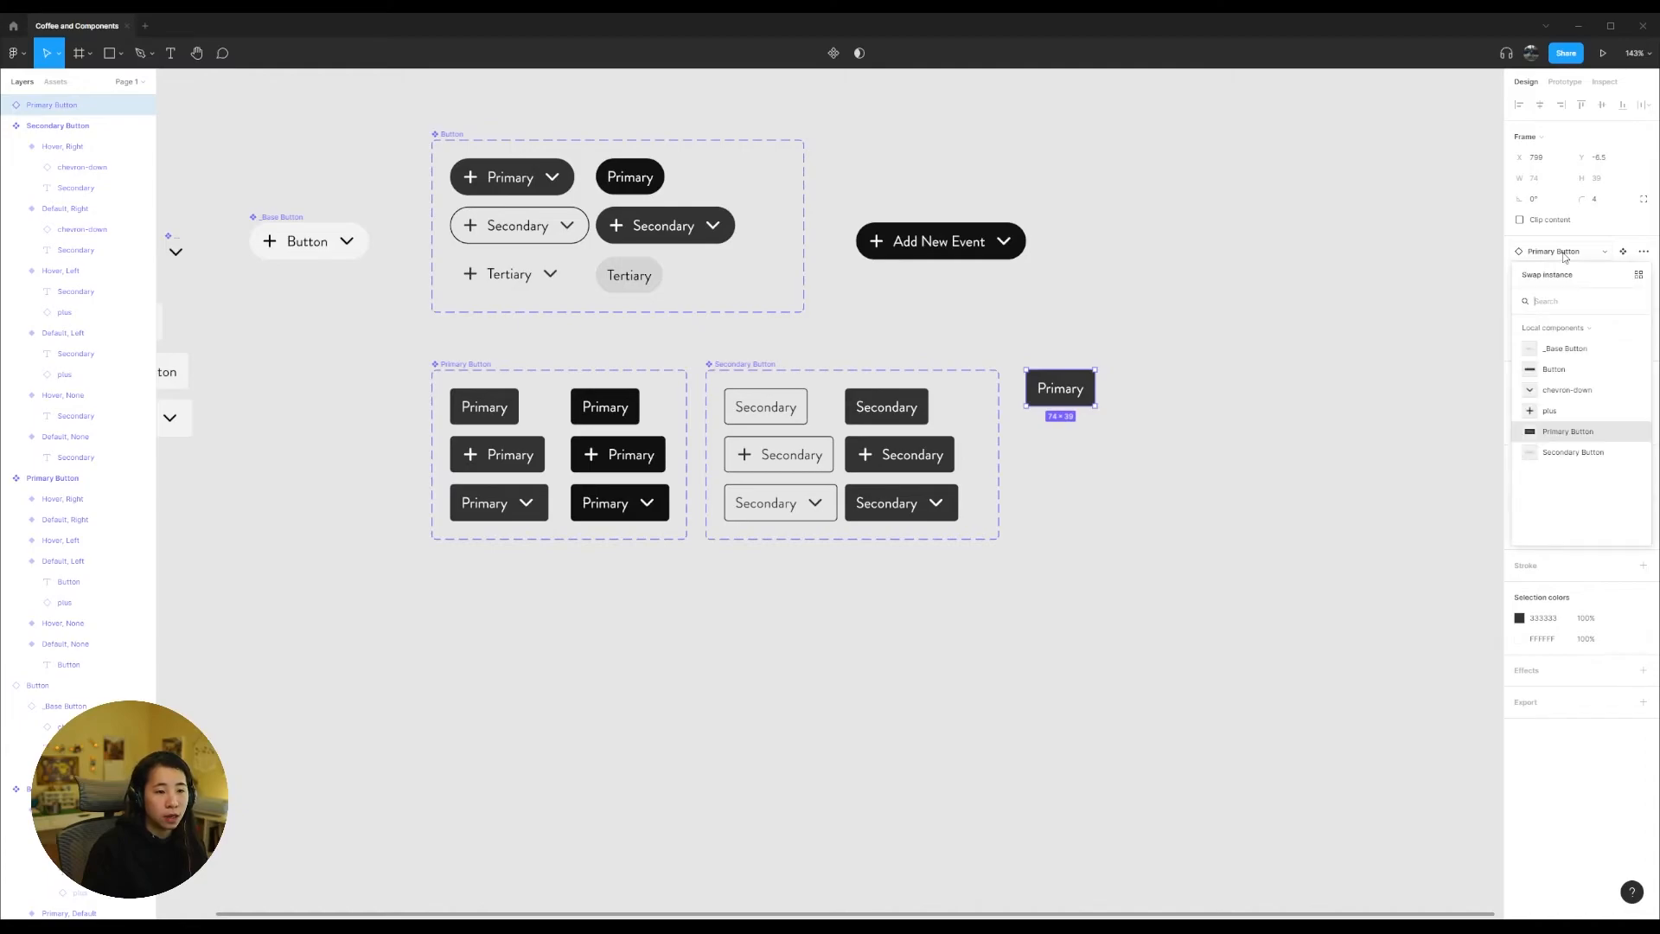
click(1582, 451)
click(1058, 469)
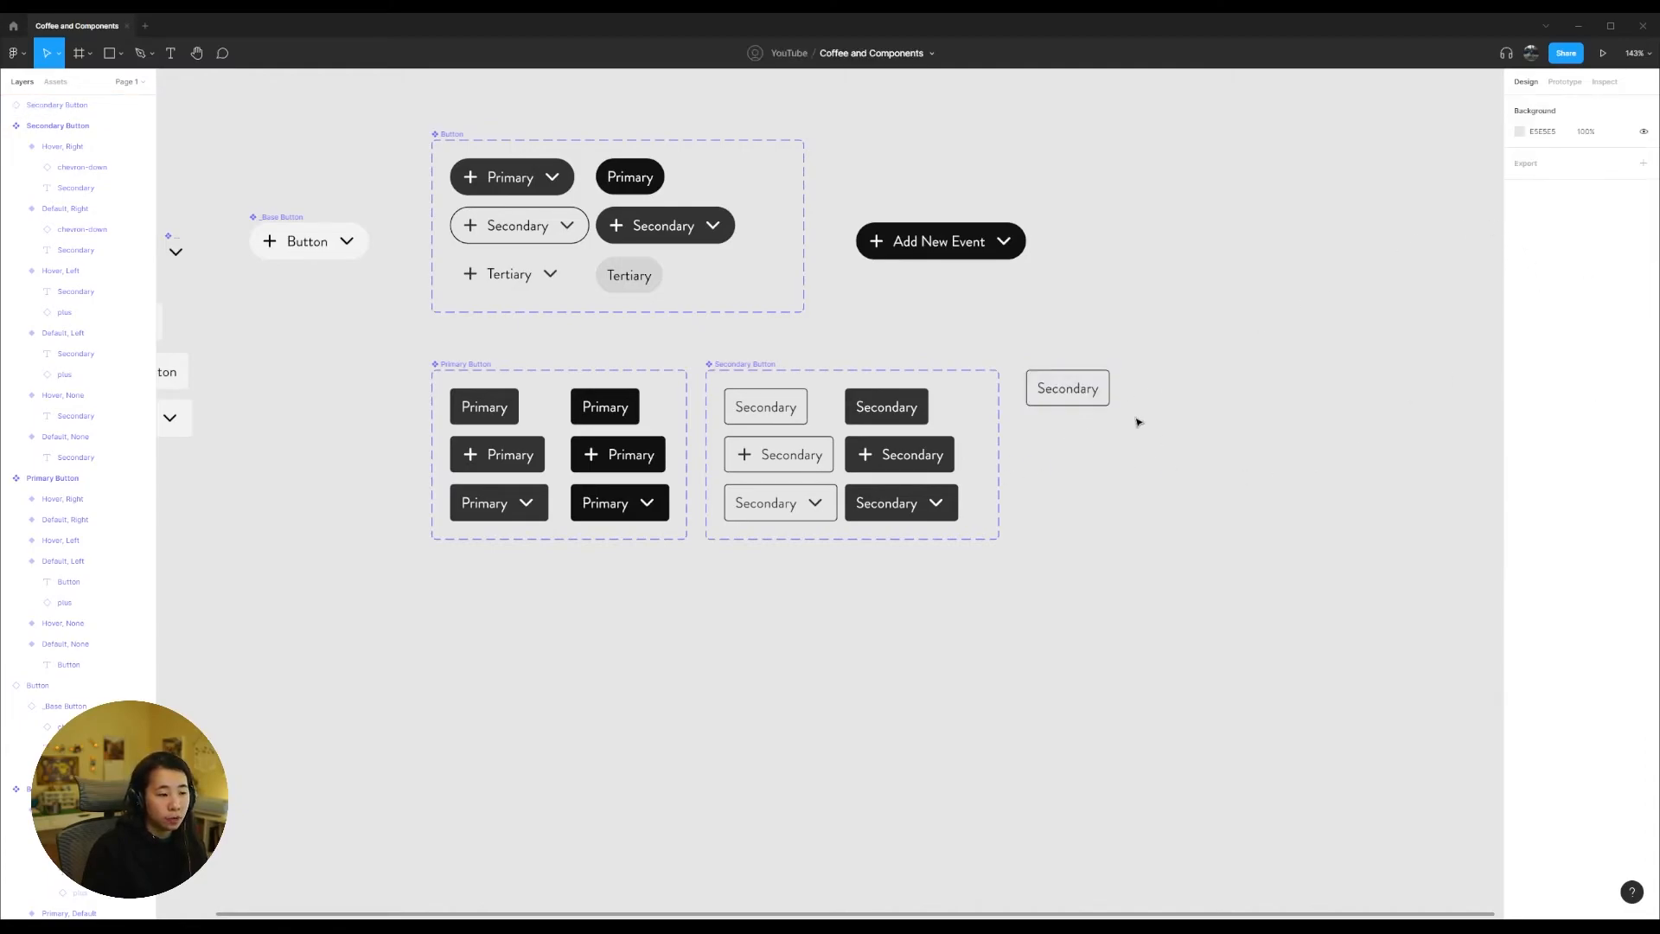
Step: Set the State property of the Secondary Button instance to Hover
click(1070, 386)
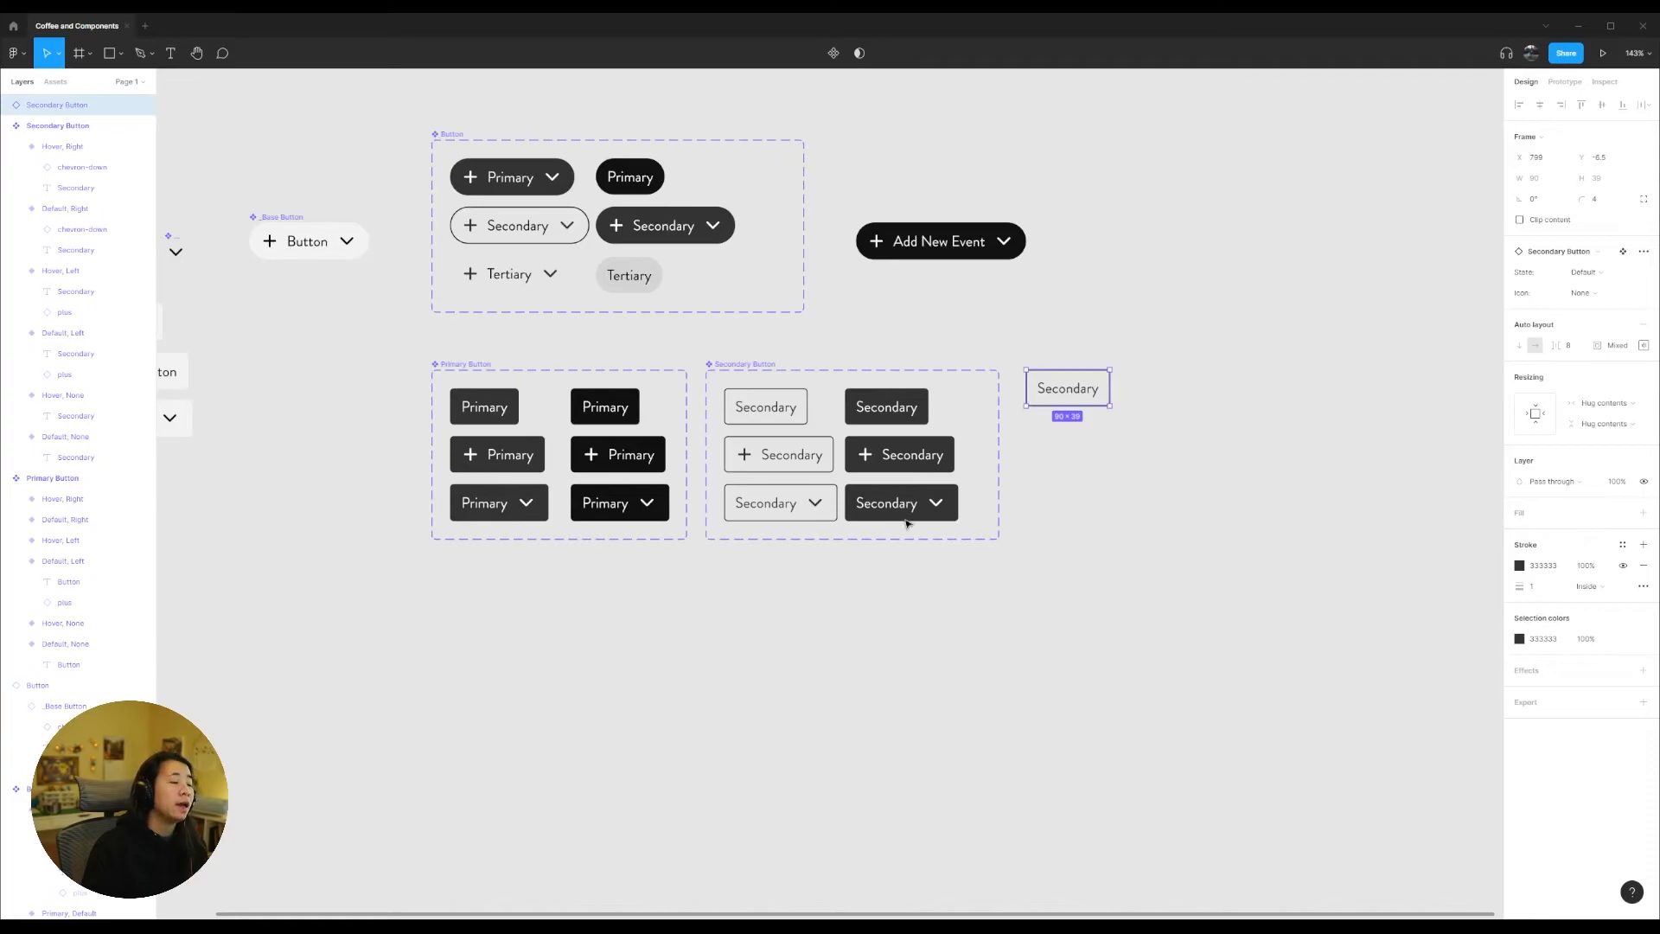
click(1210, 629)
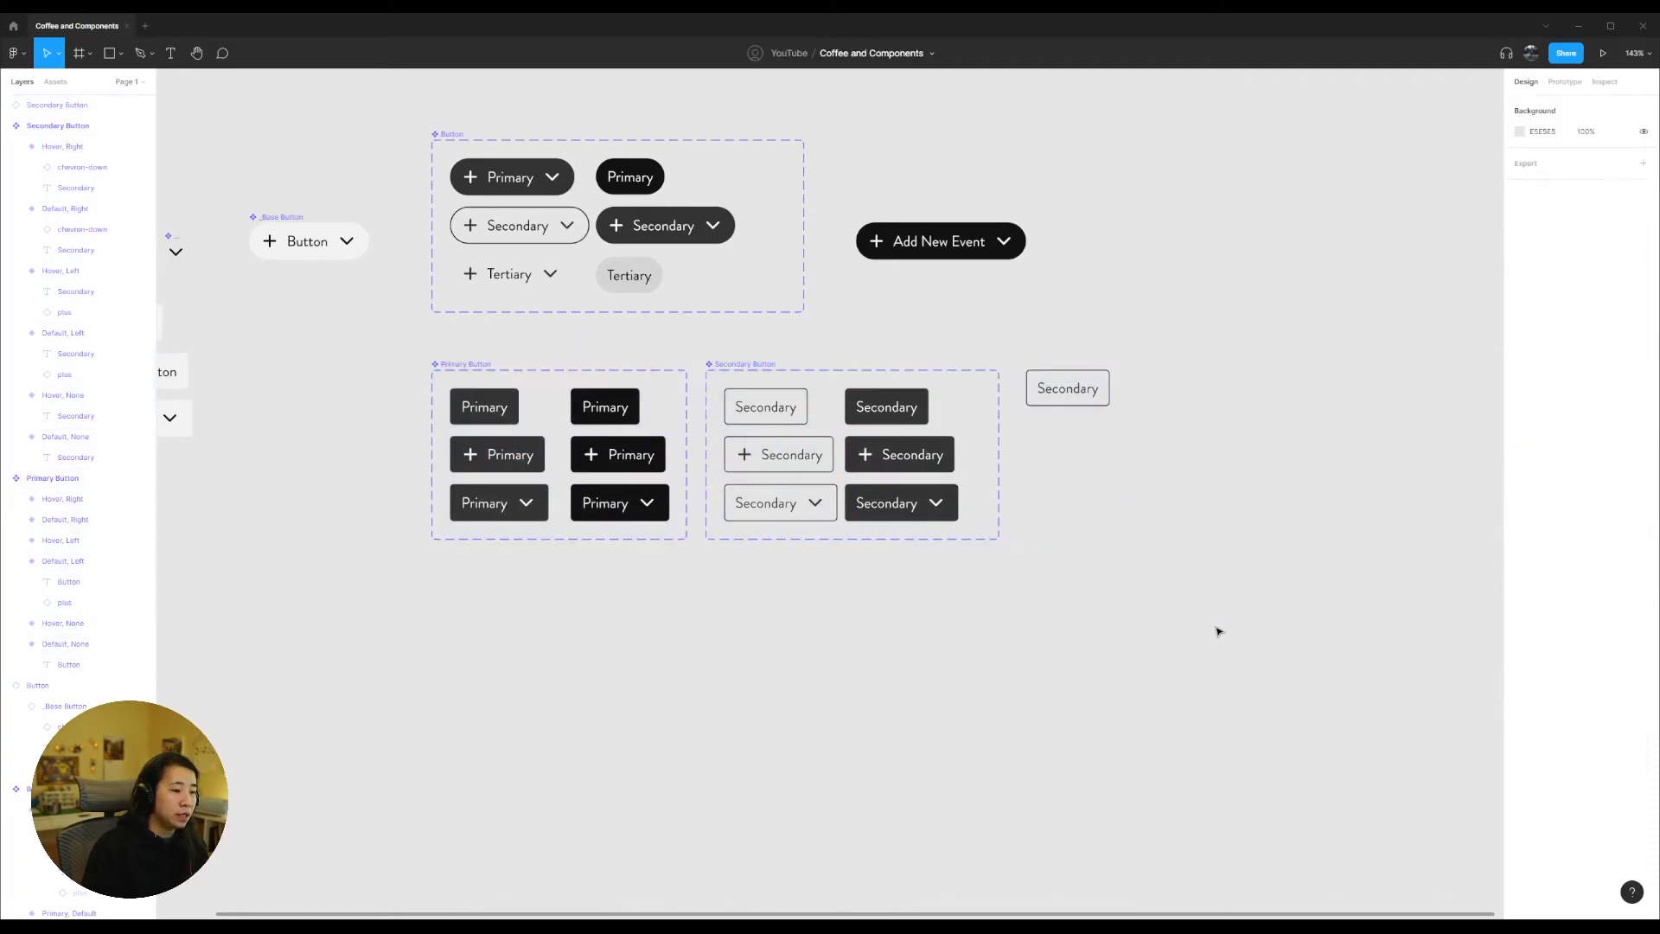
drag(1250, 646, 365, 353)
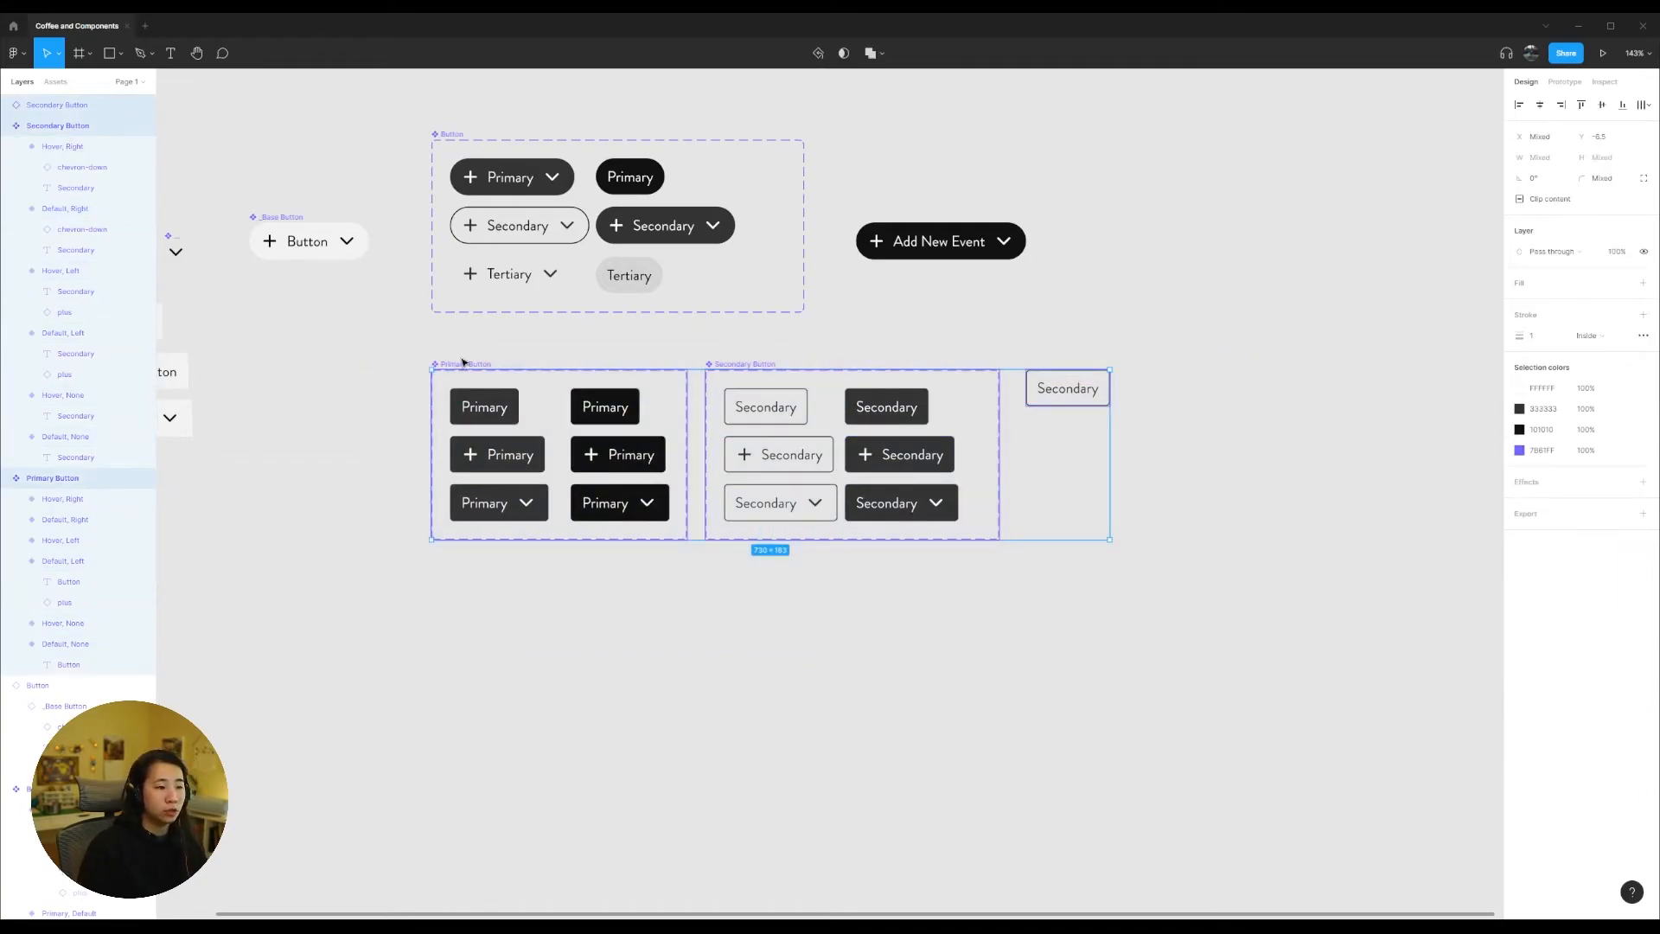
click(1084, 397)
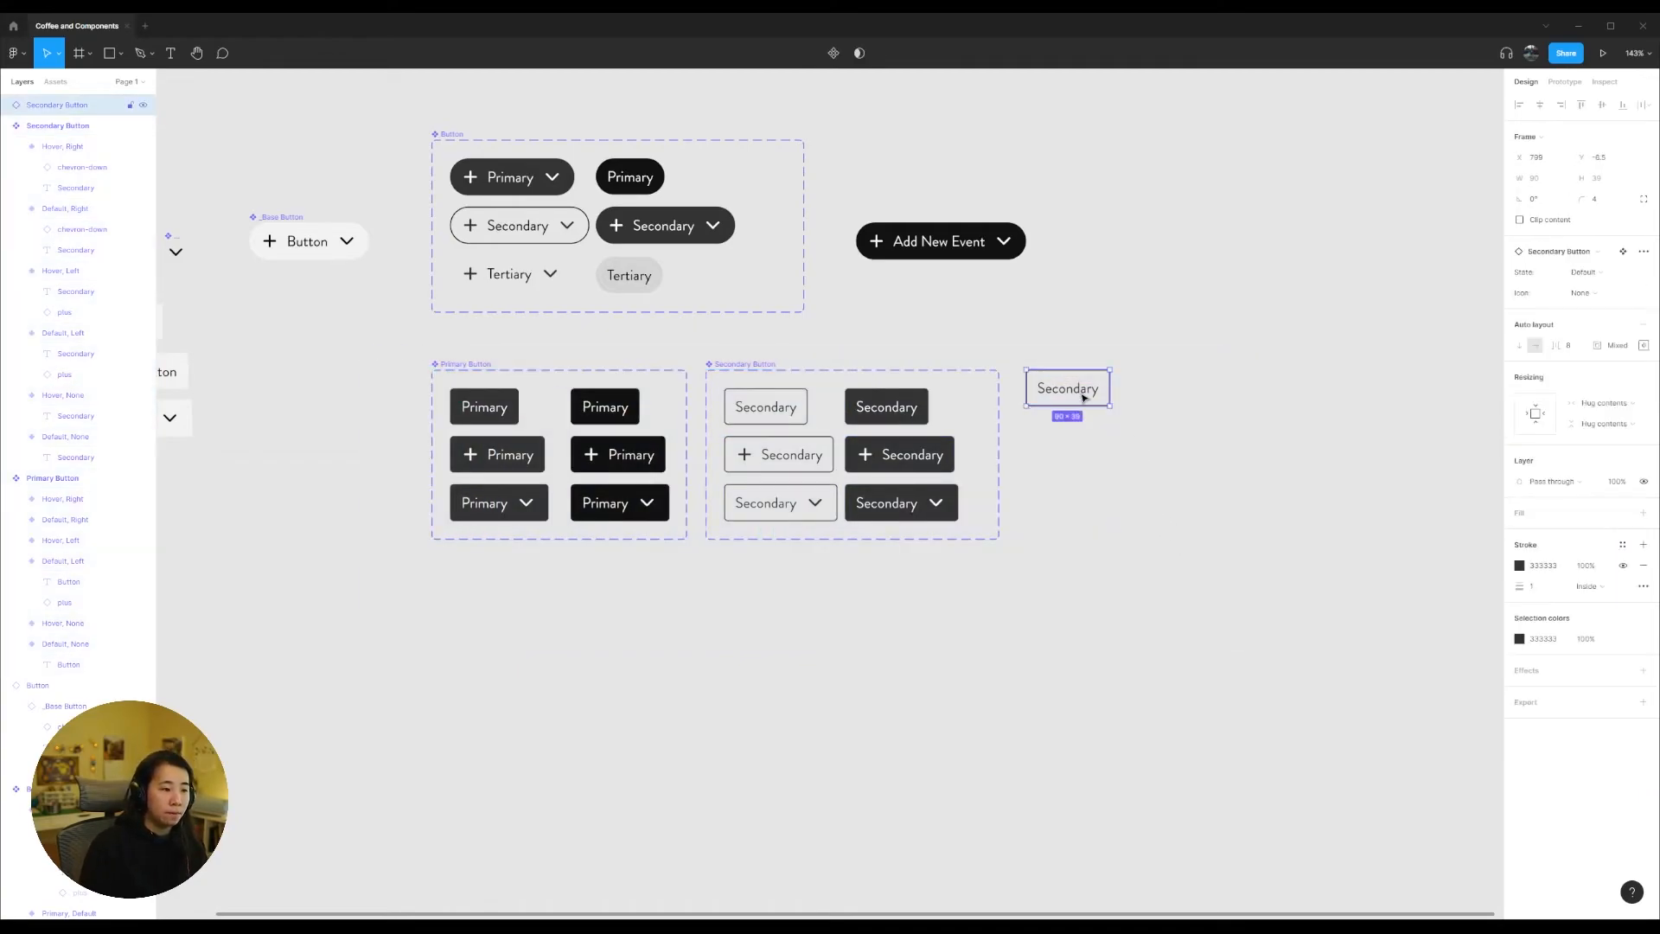
click(1631, 272)
click(1627, 290)
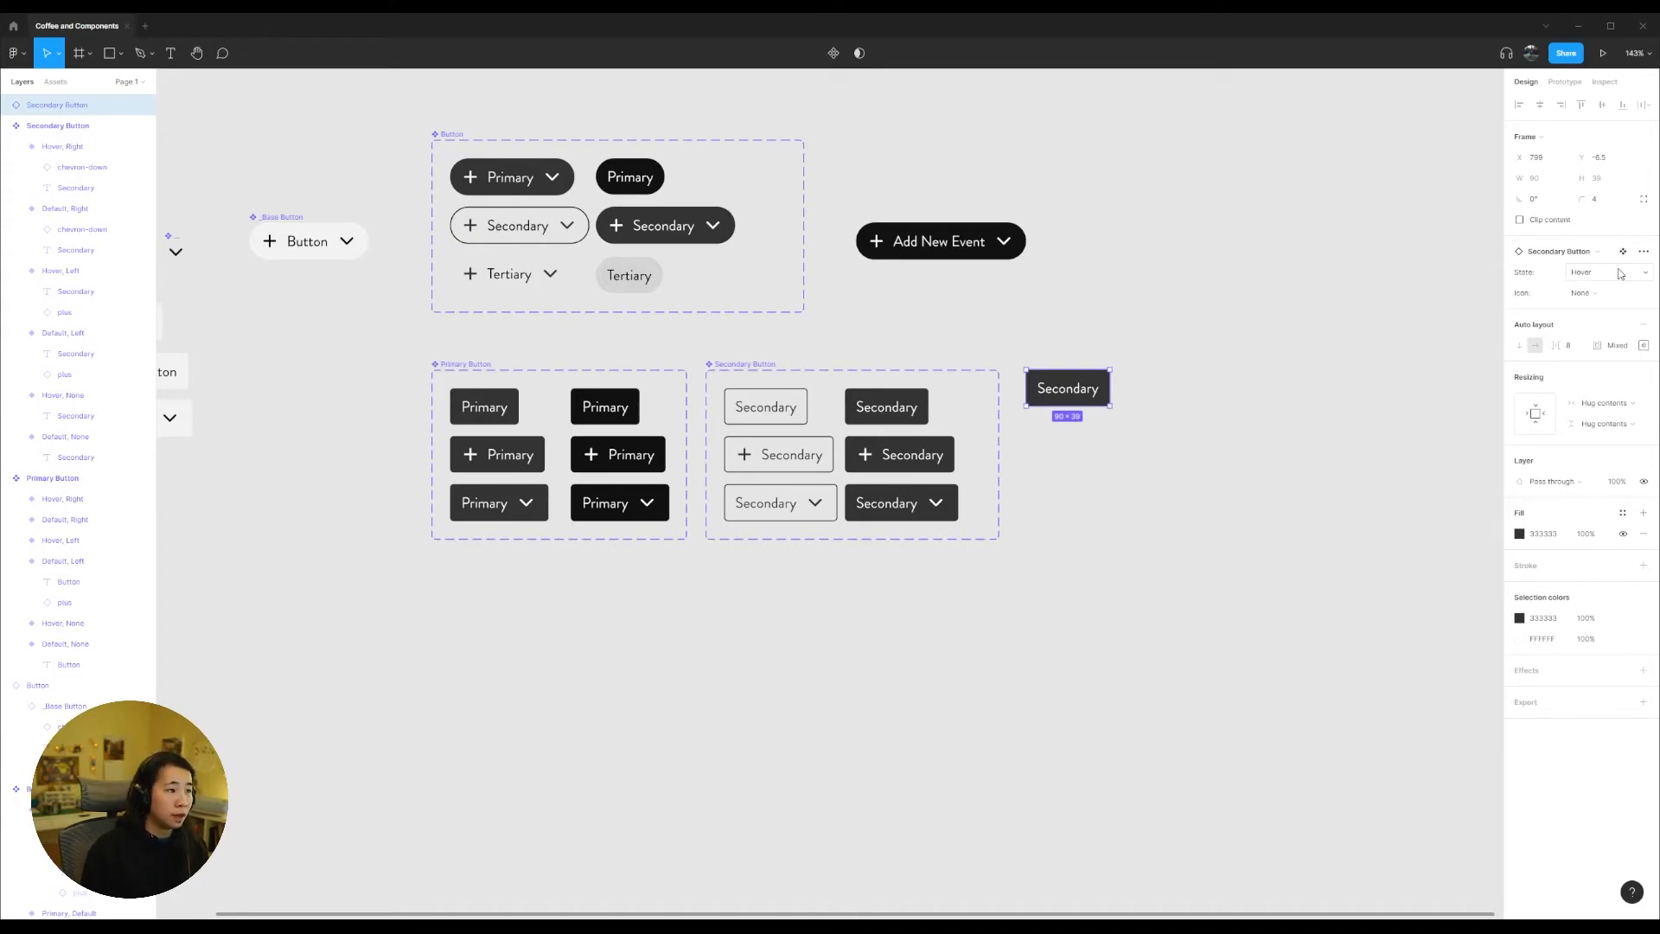
Step: Try the Left and Right options of the instance's Icon property and set it back to None
click(1602, 296)
click(1602, 279)
click(1605, 298)
click(1602, 279)
click(1603, 298)
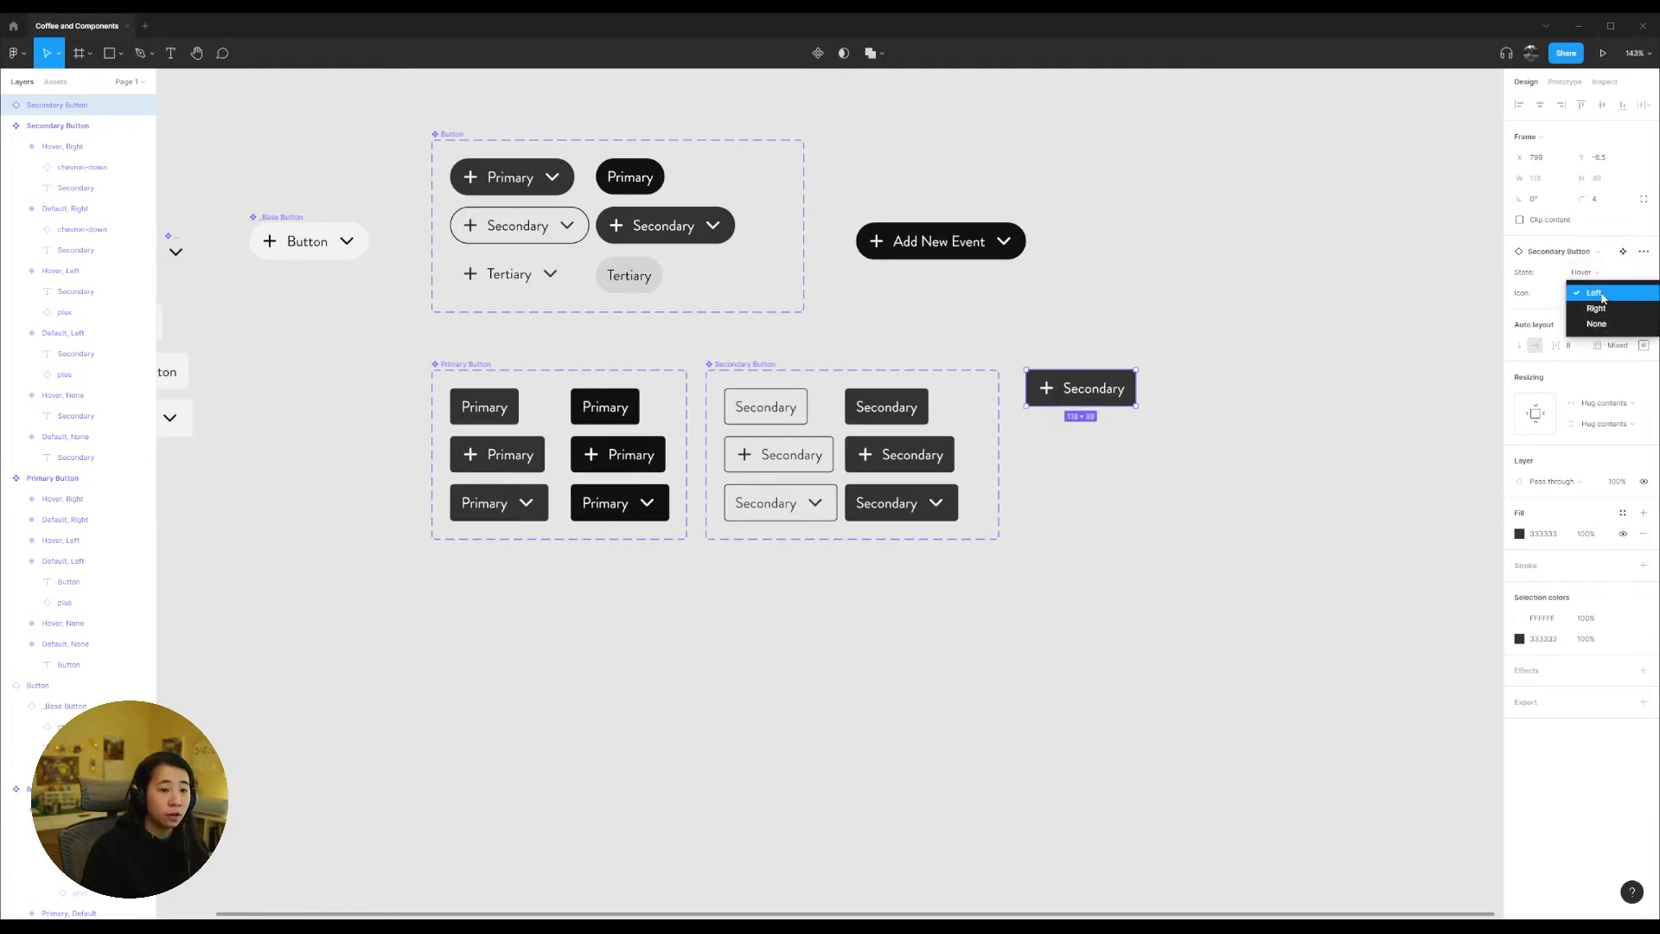
click(1601, 309)
click(1600, 294)
click(1601, 310)
click(1324, 346)
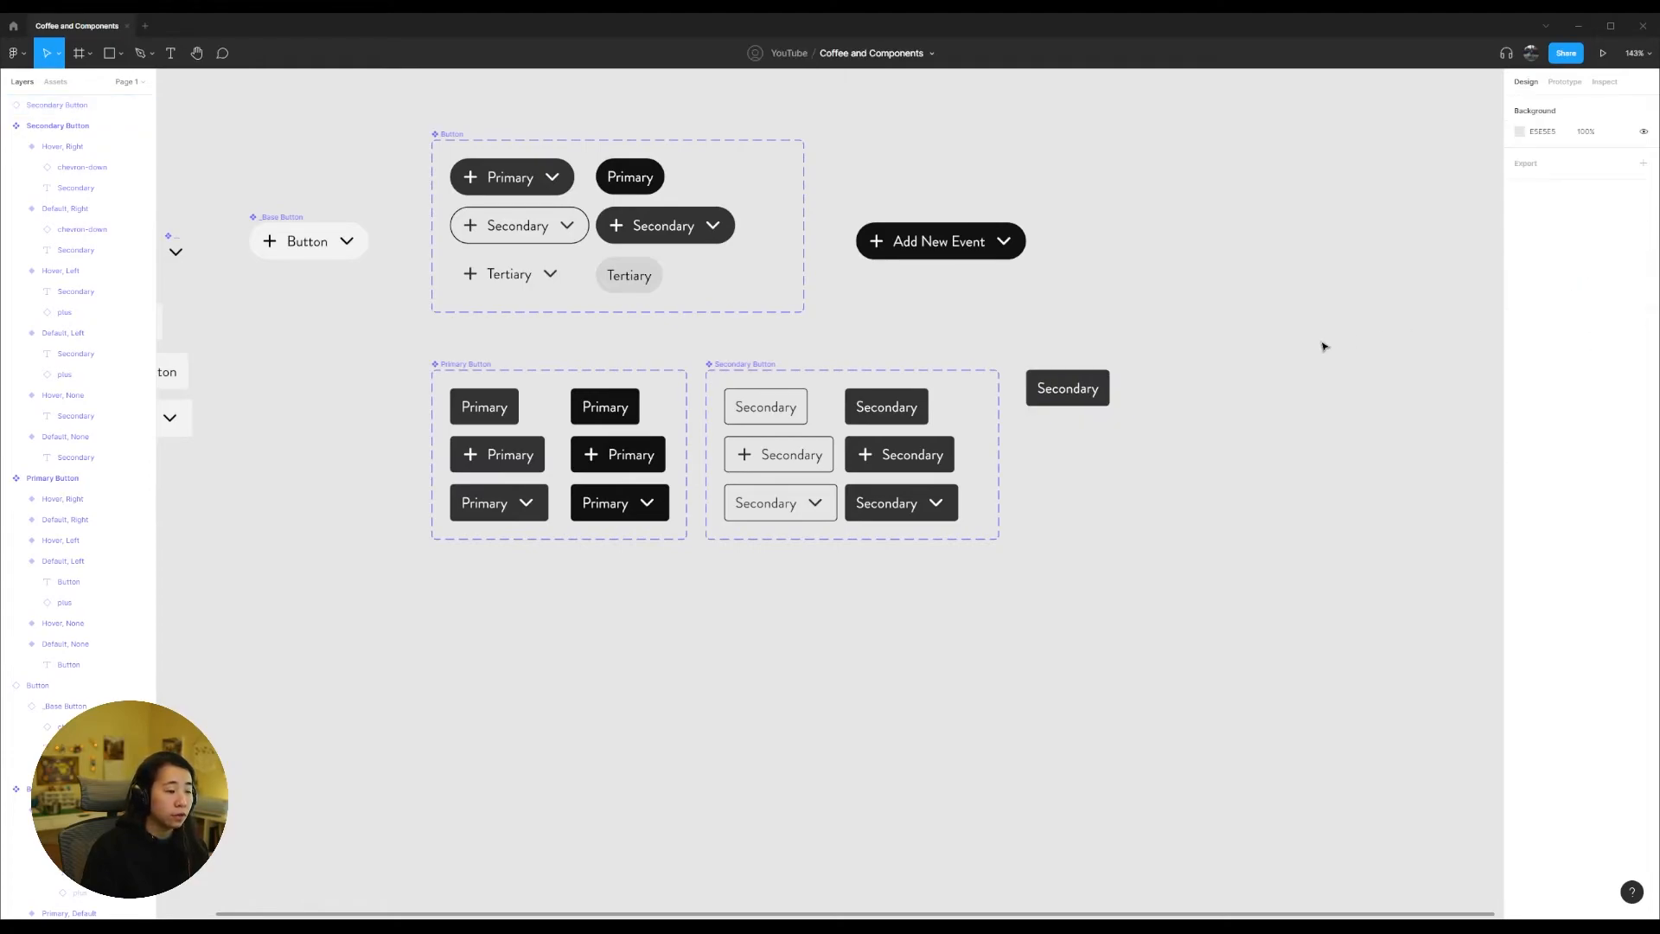
click(1070, 389)
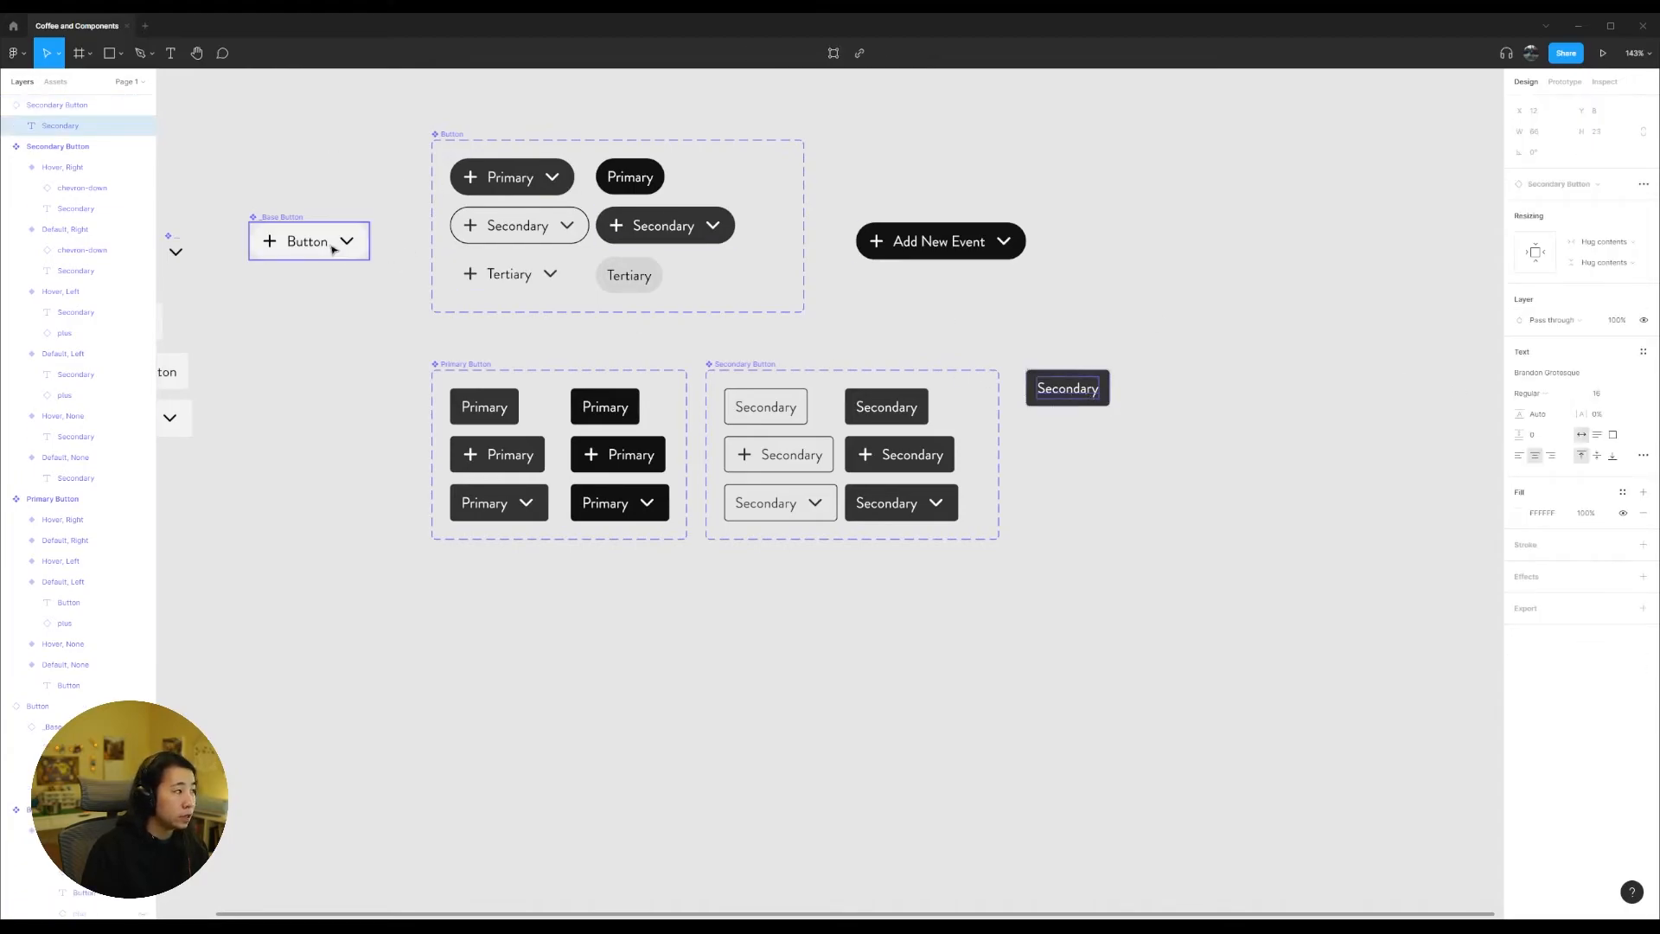
key(Return)
click(1150, 412)
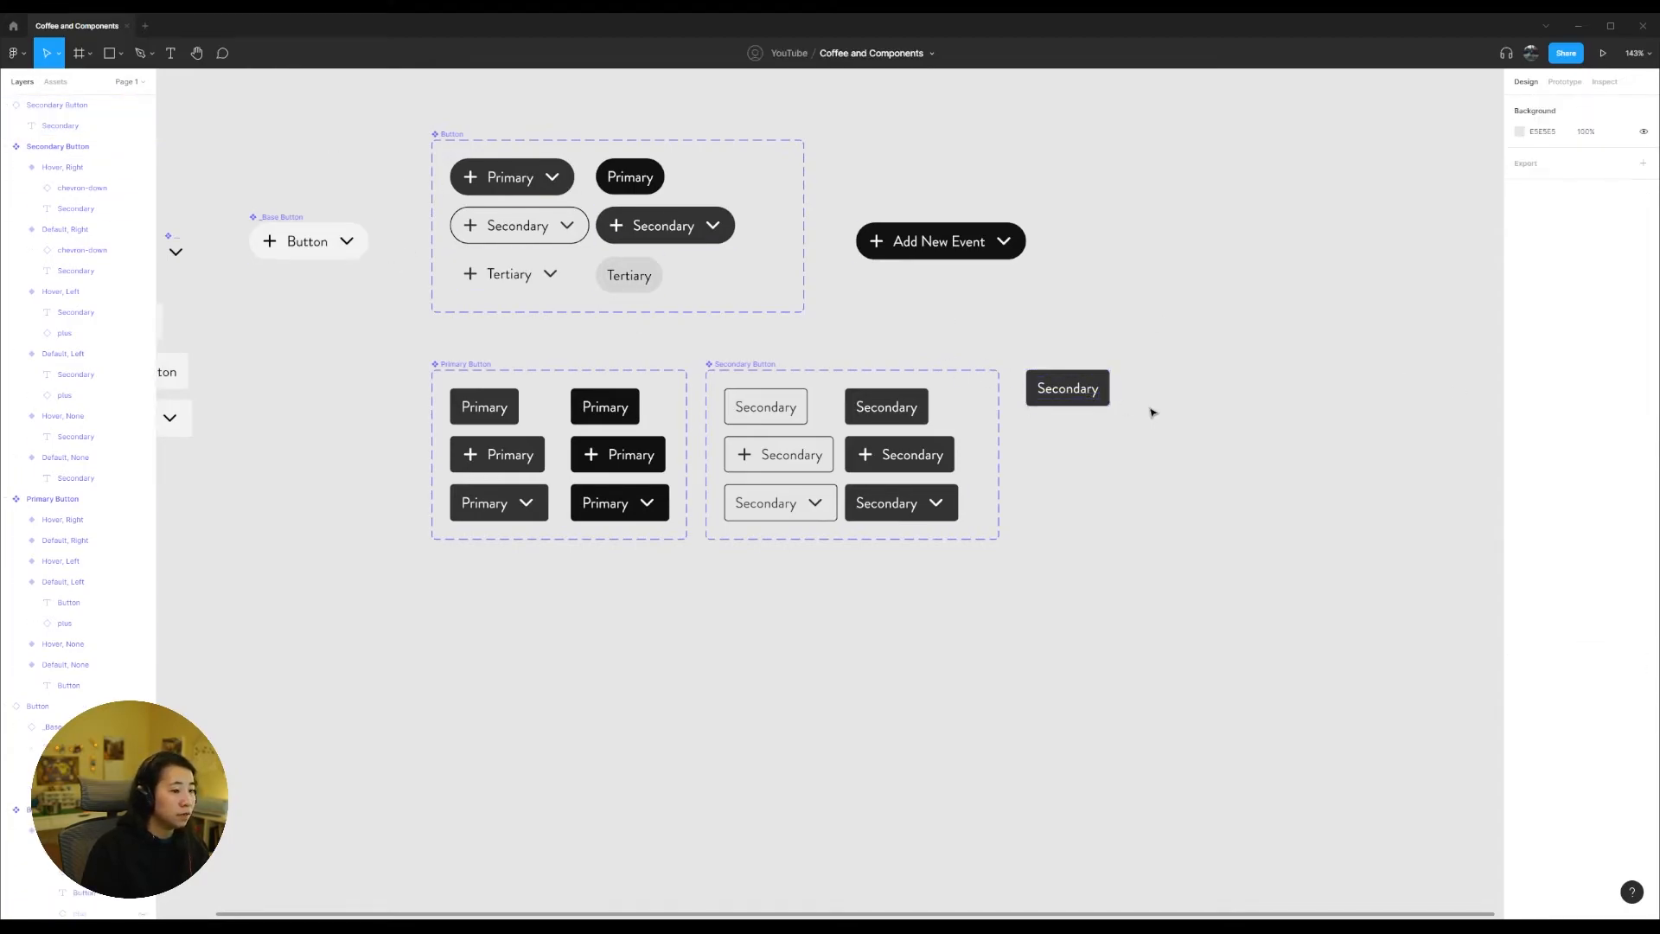
Step: Hide the plus icon in the Add New Event button instance, leaving its chevron icon shown
click(1068, 388)
click(52, 705)
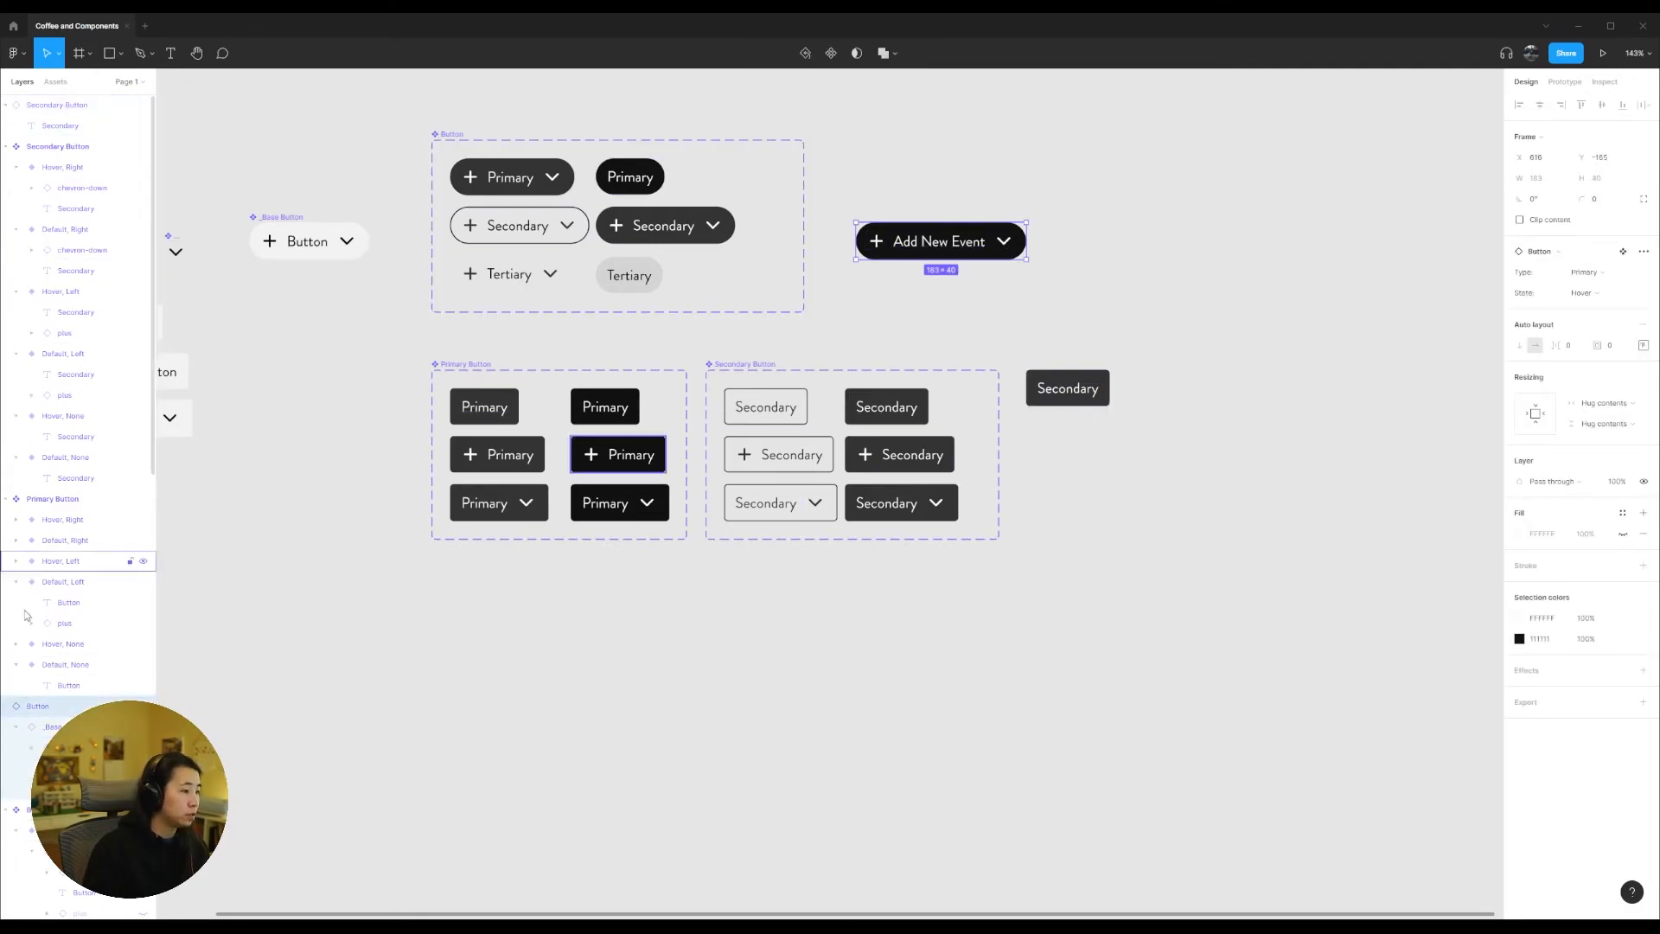
scroll(109, 645, down, 6)
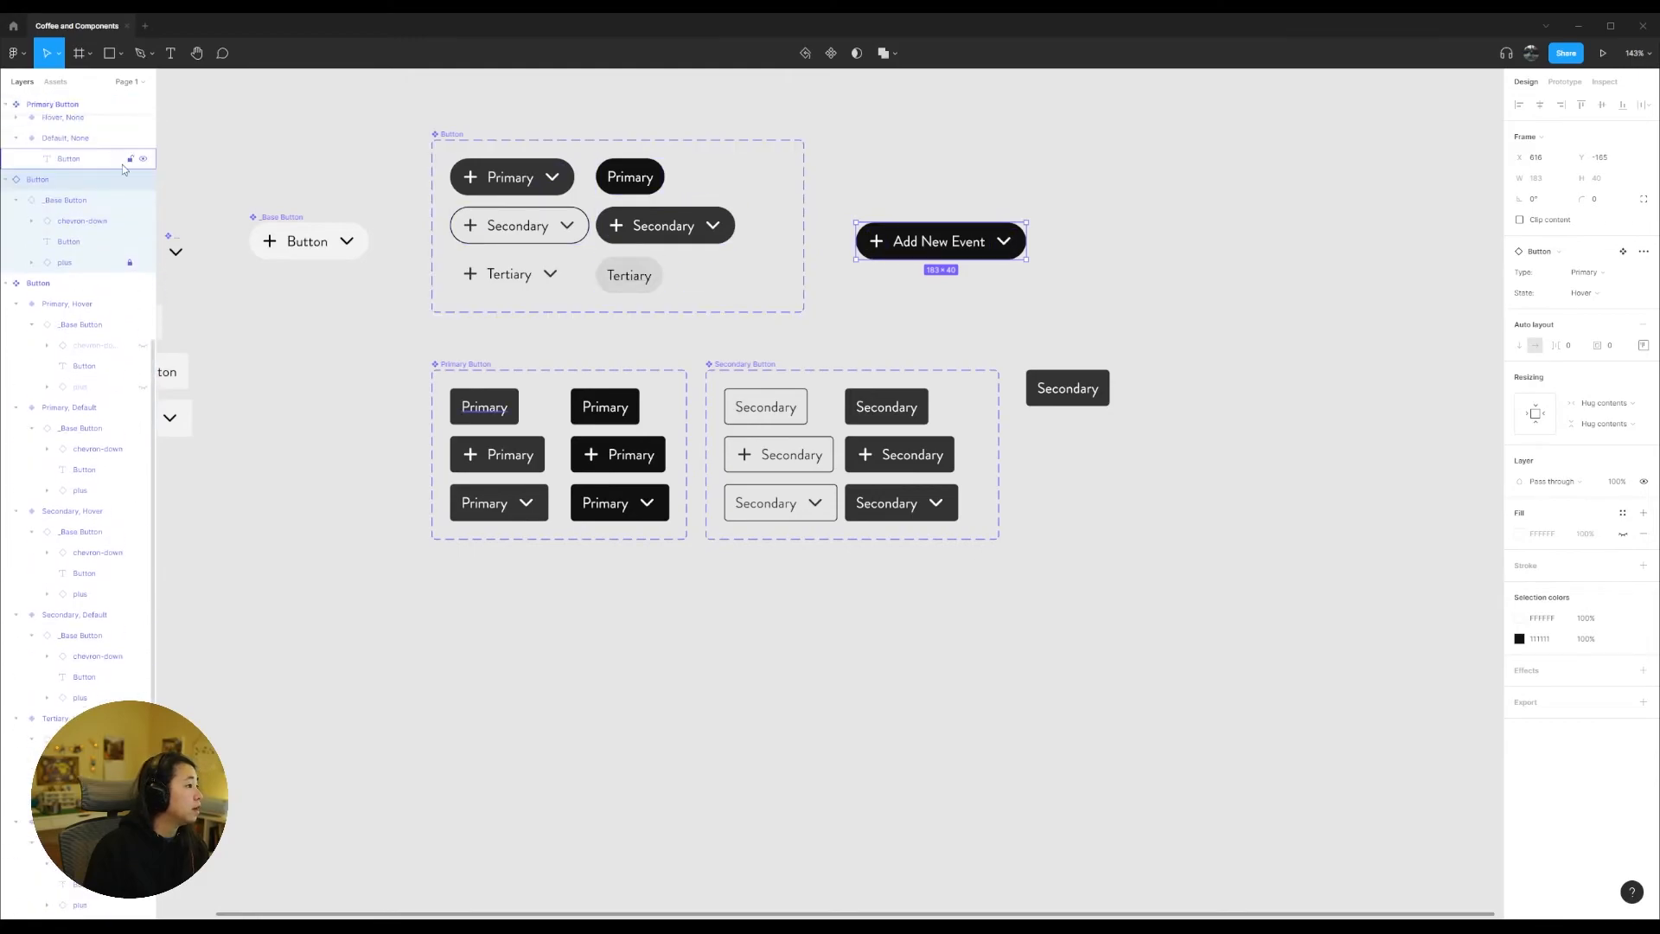
click(142, 221)
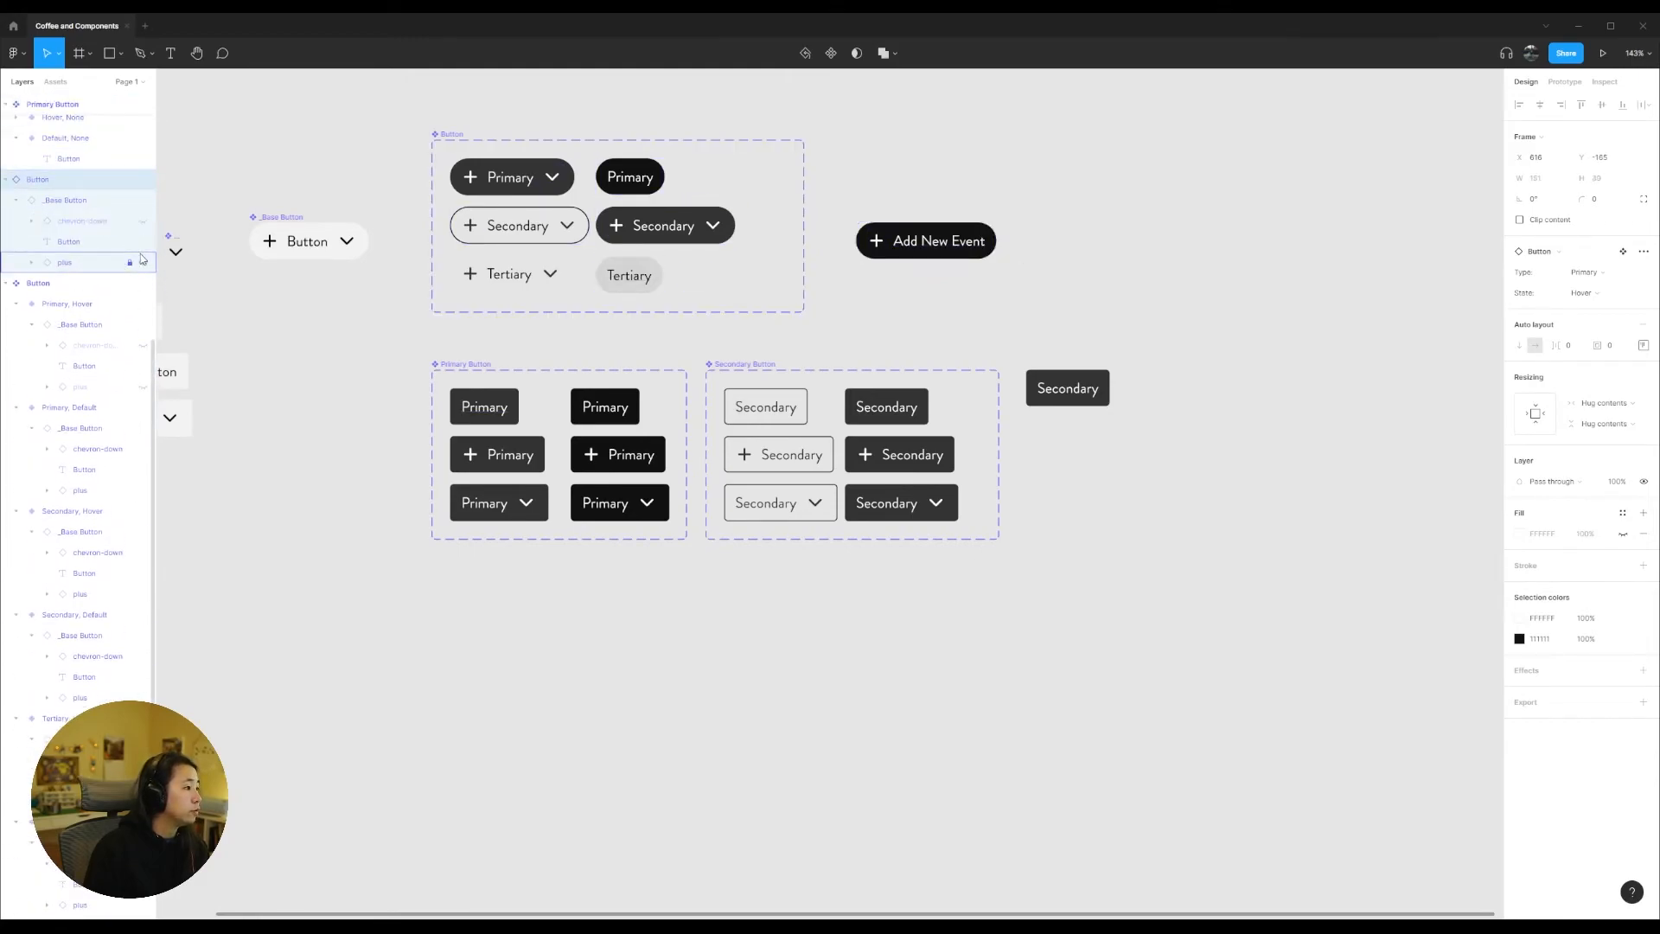
click(143, 262)
click(143, 221)
scroll(151, 265, up, 6)
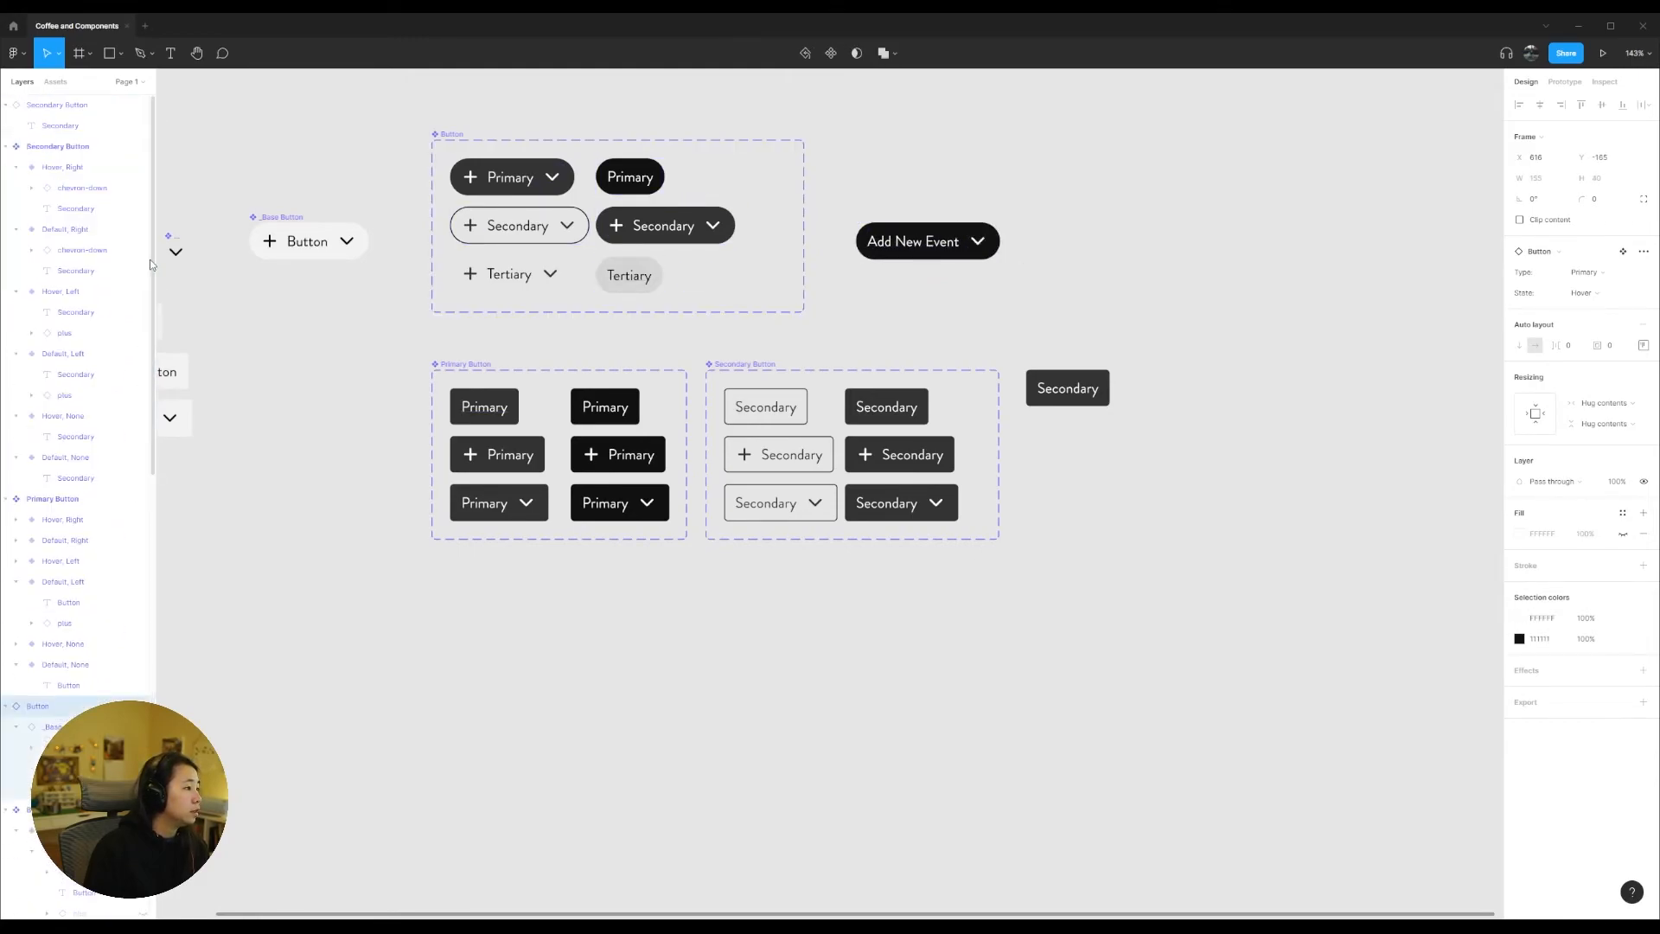
click(1208, 441)
click(1070, 395)
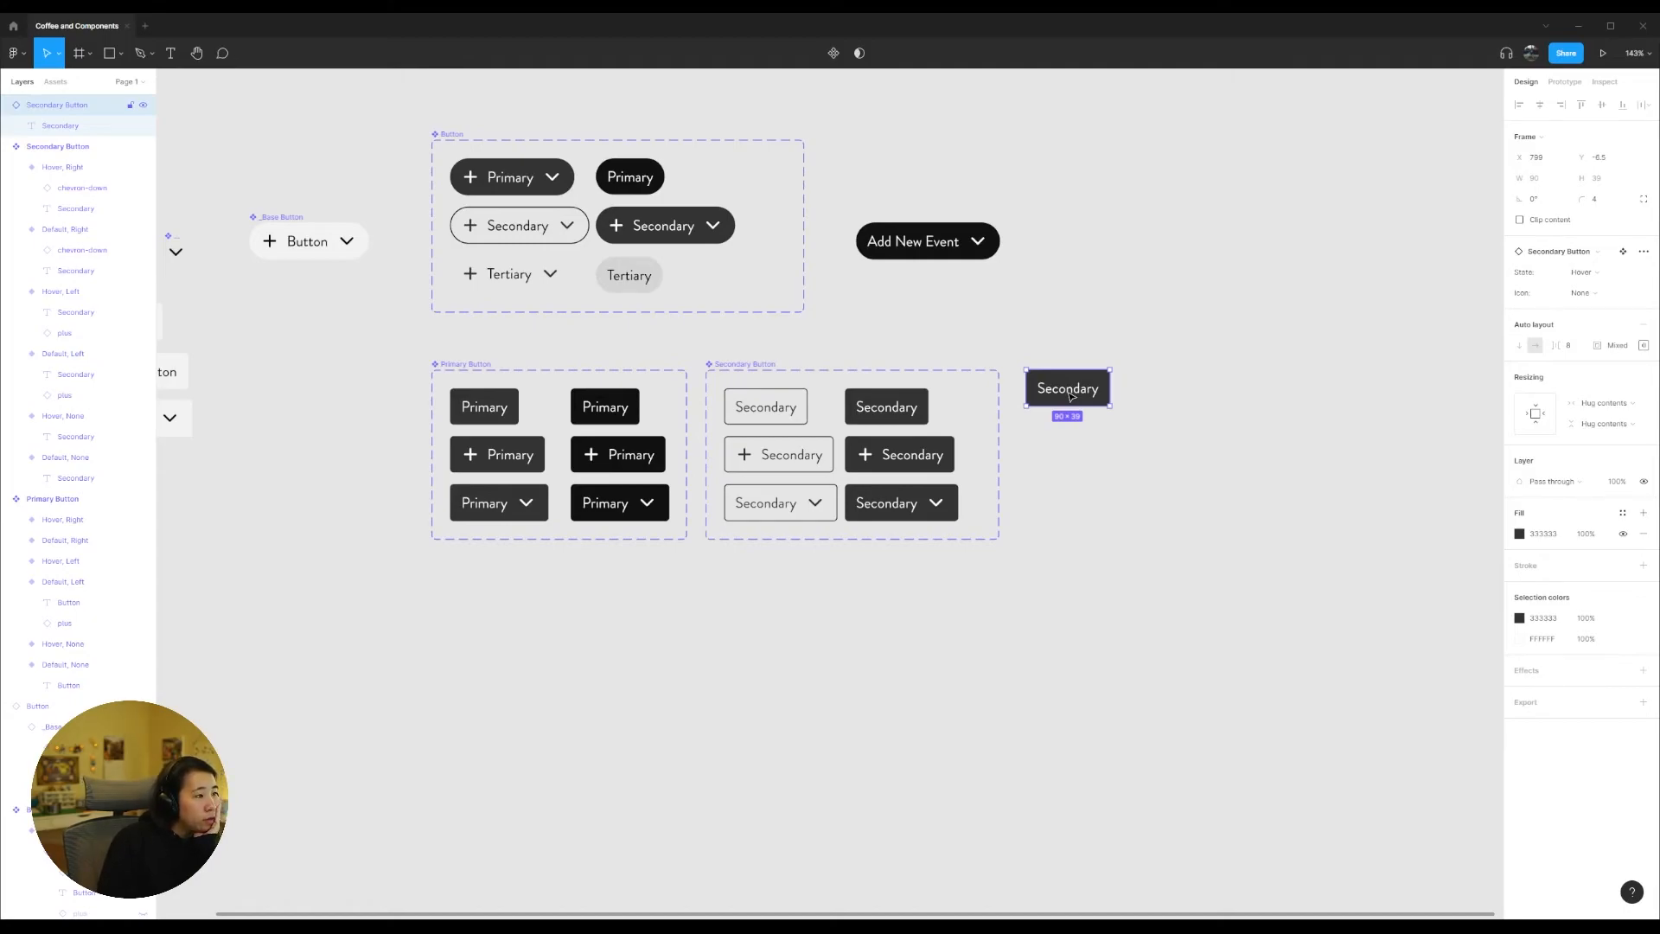
click(1161, 508)
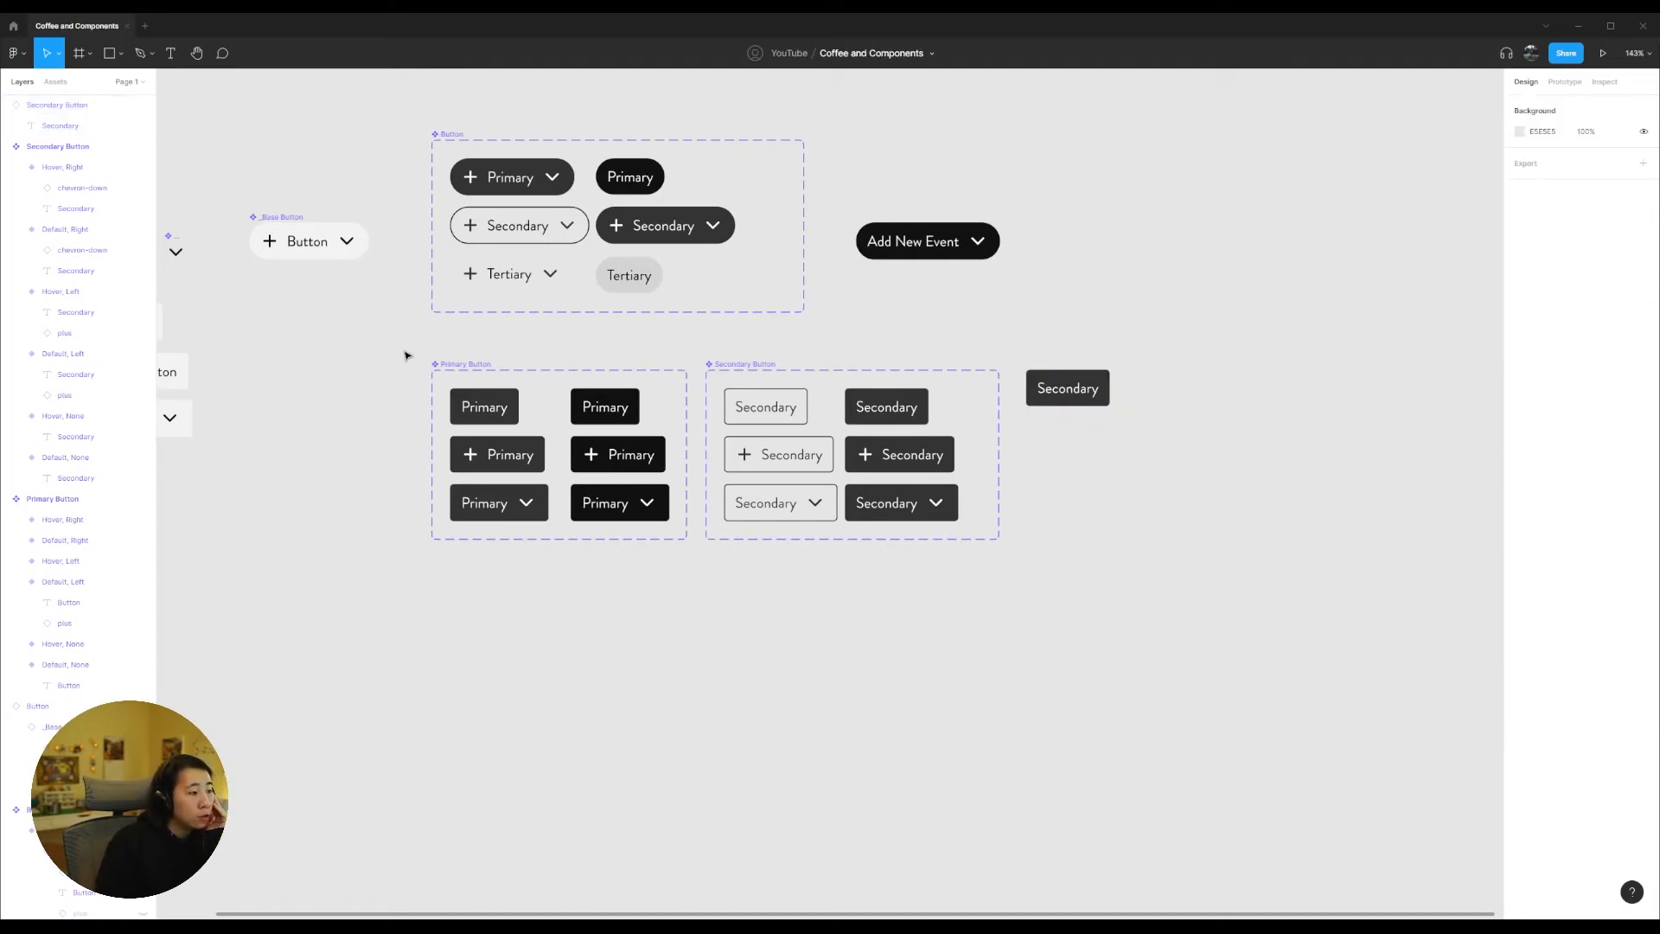
click(445, 364)
click(726, 365)
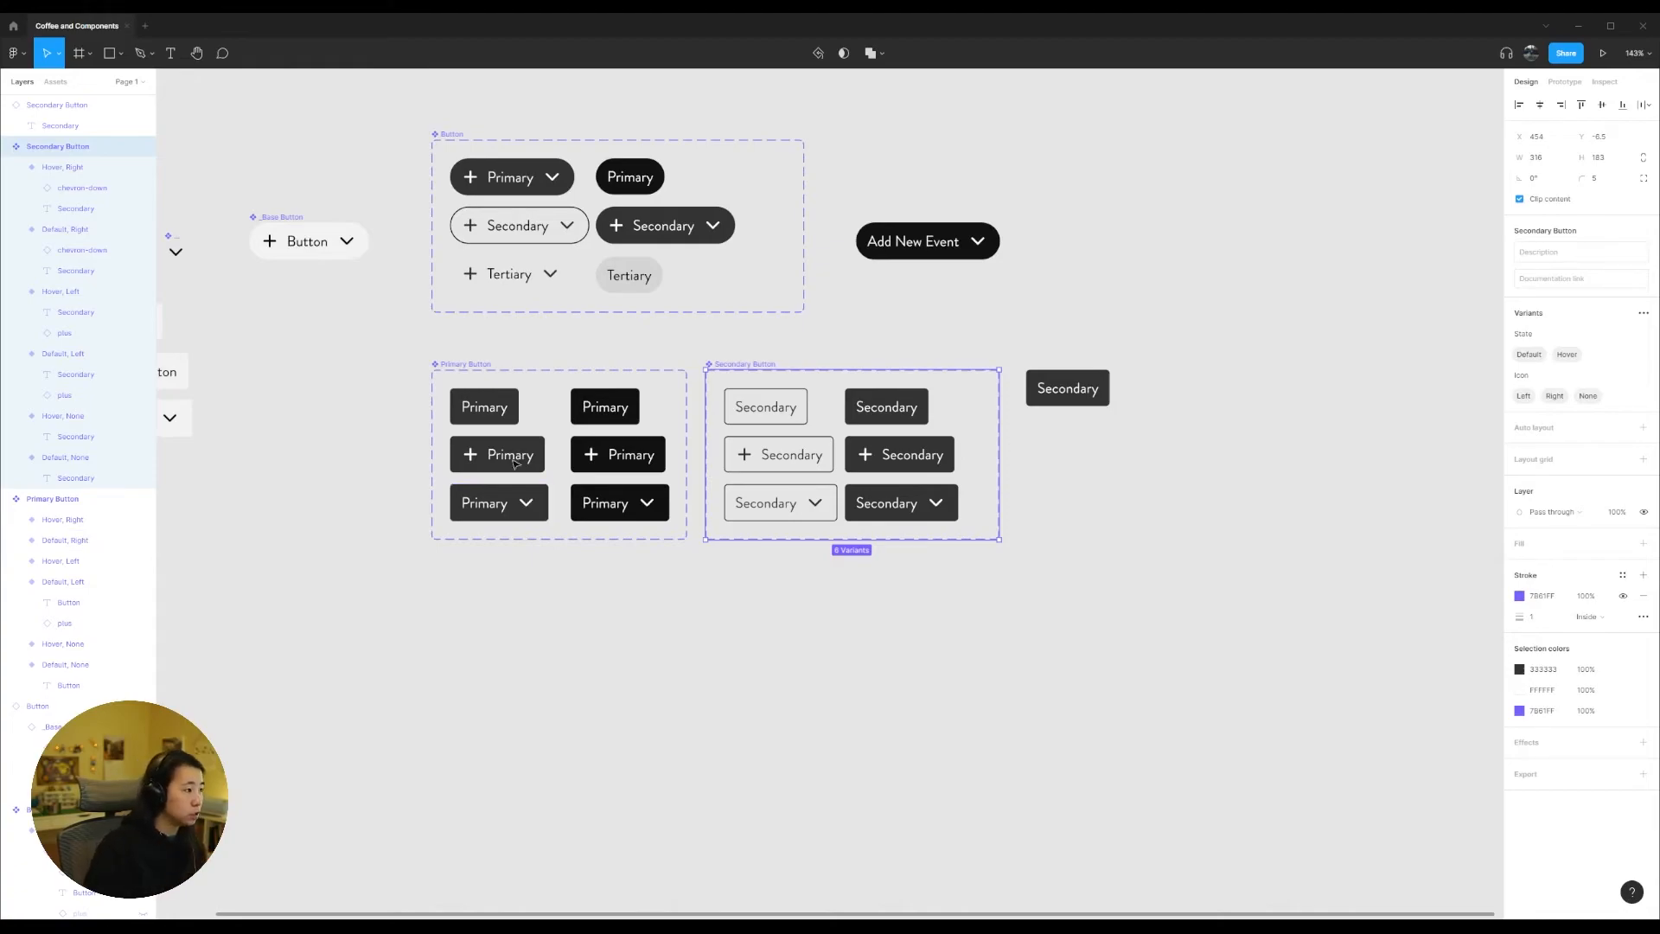
Step: Set the corner radius of the _Base Button main component to 4
click(296, 218)
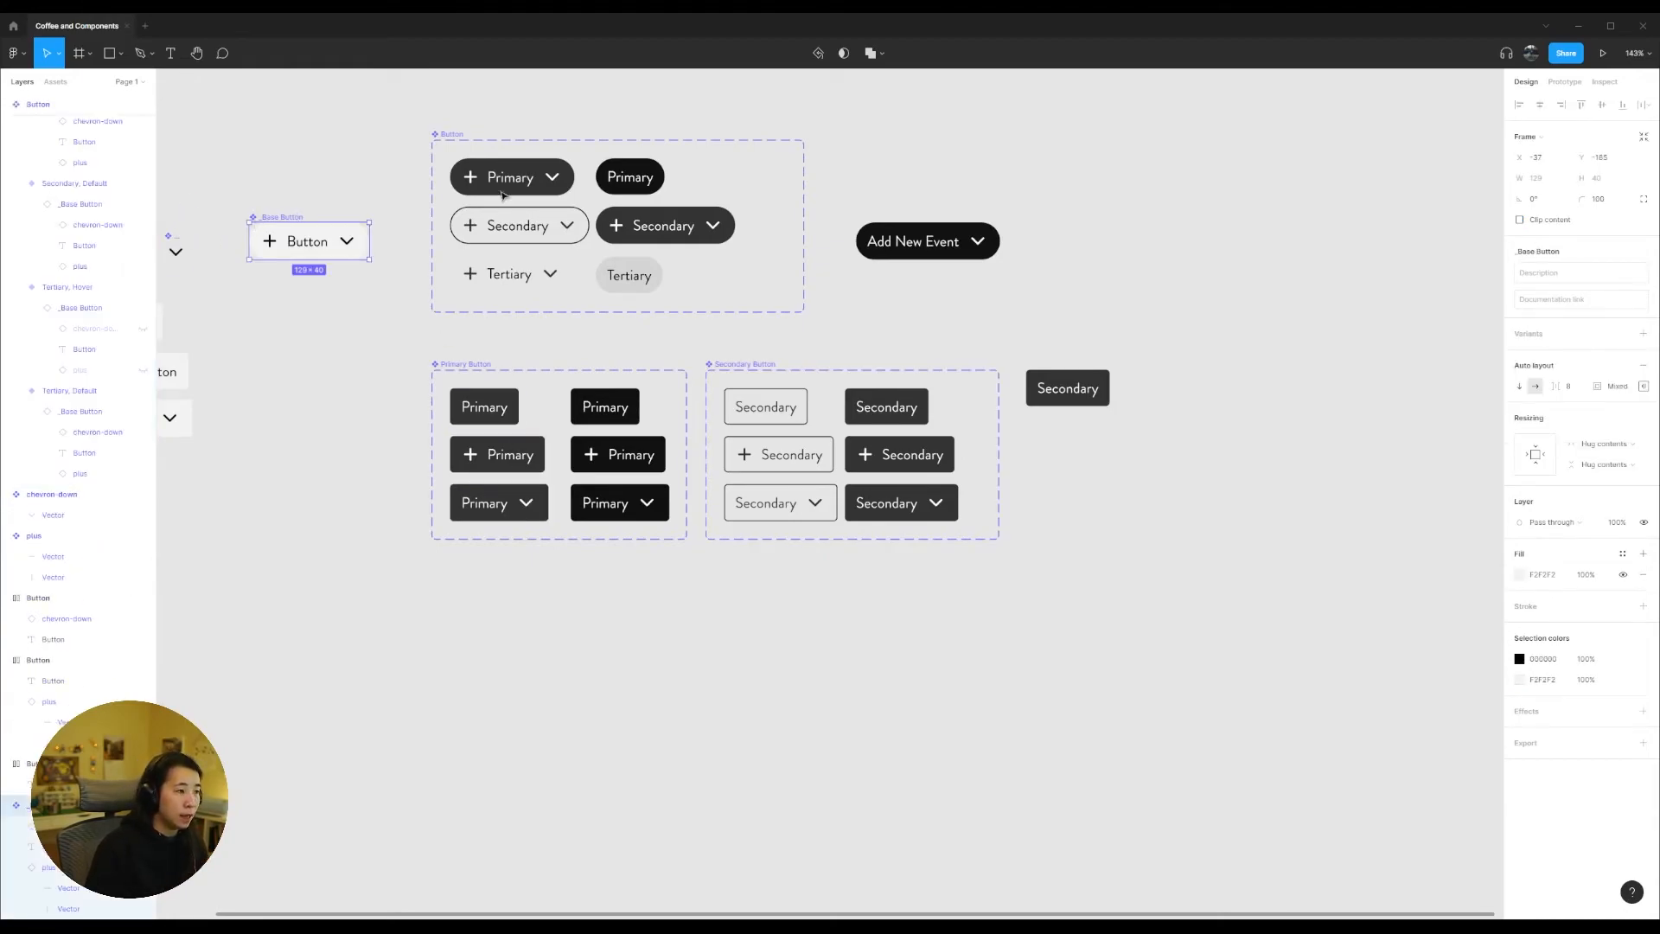
click(1598, 199)
text(4)
key(Return)
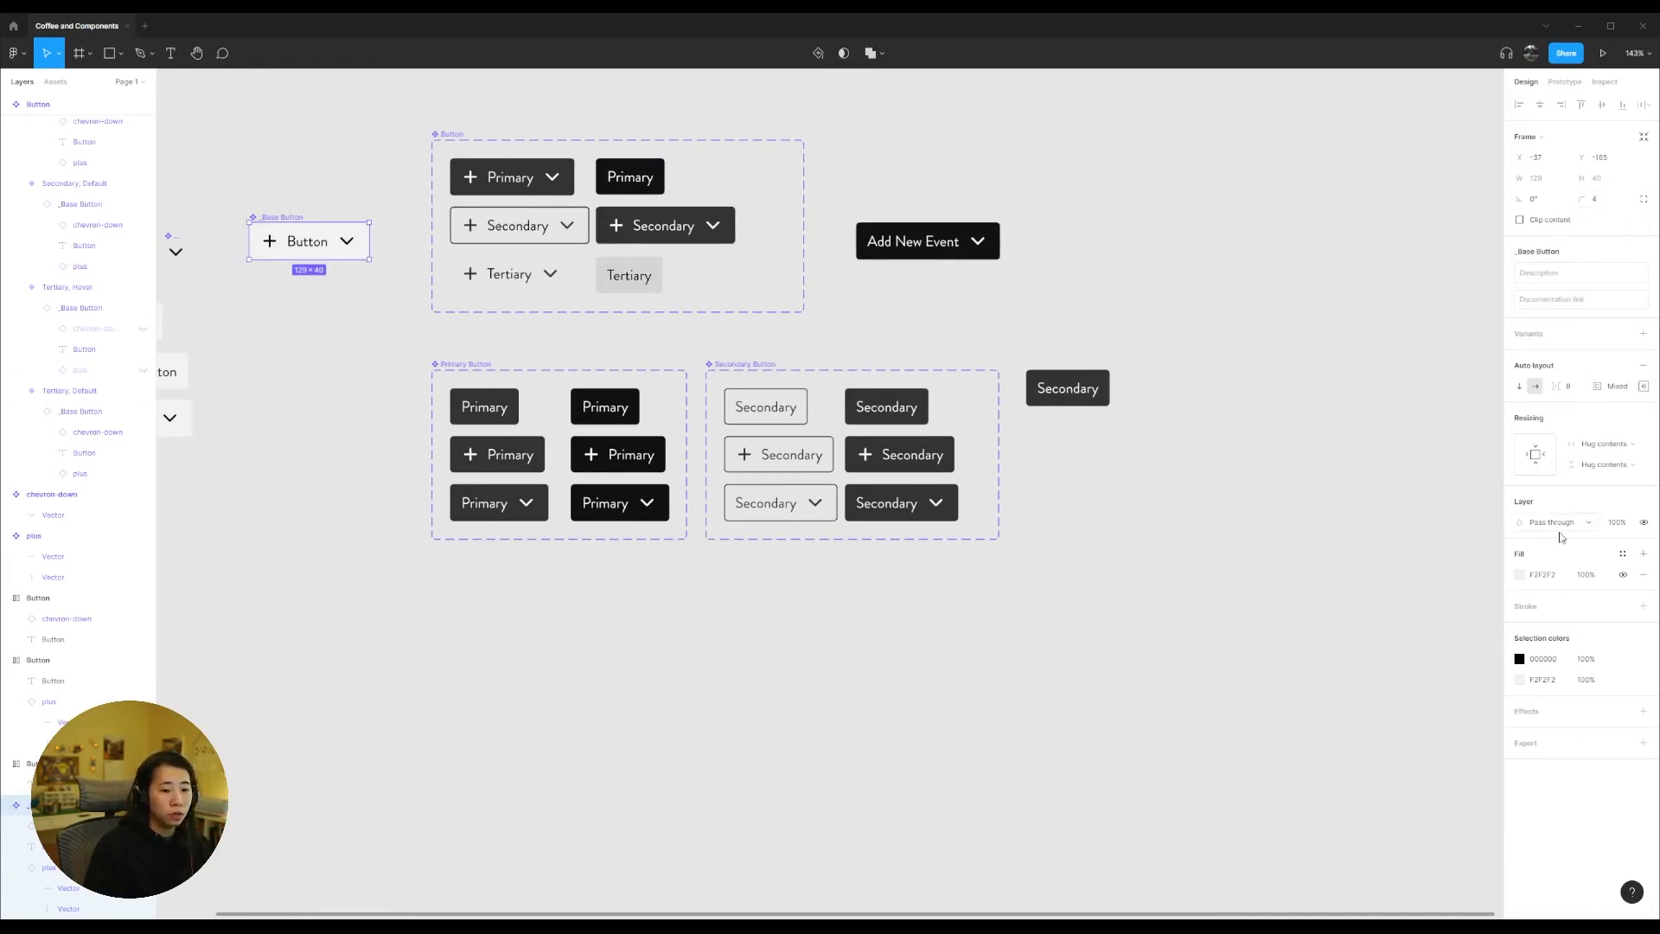
Step: Try a red fill on the _Base Button component and undo it
click(1519, 574)
click(1499, 668)
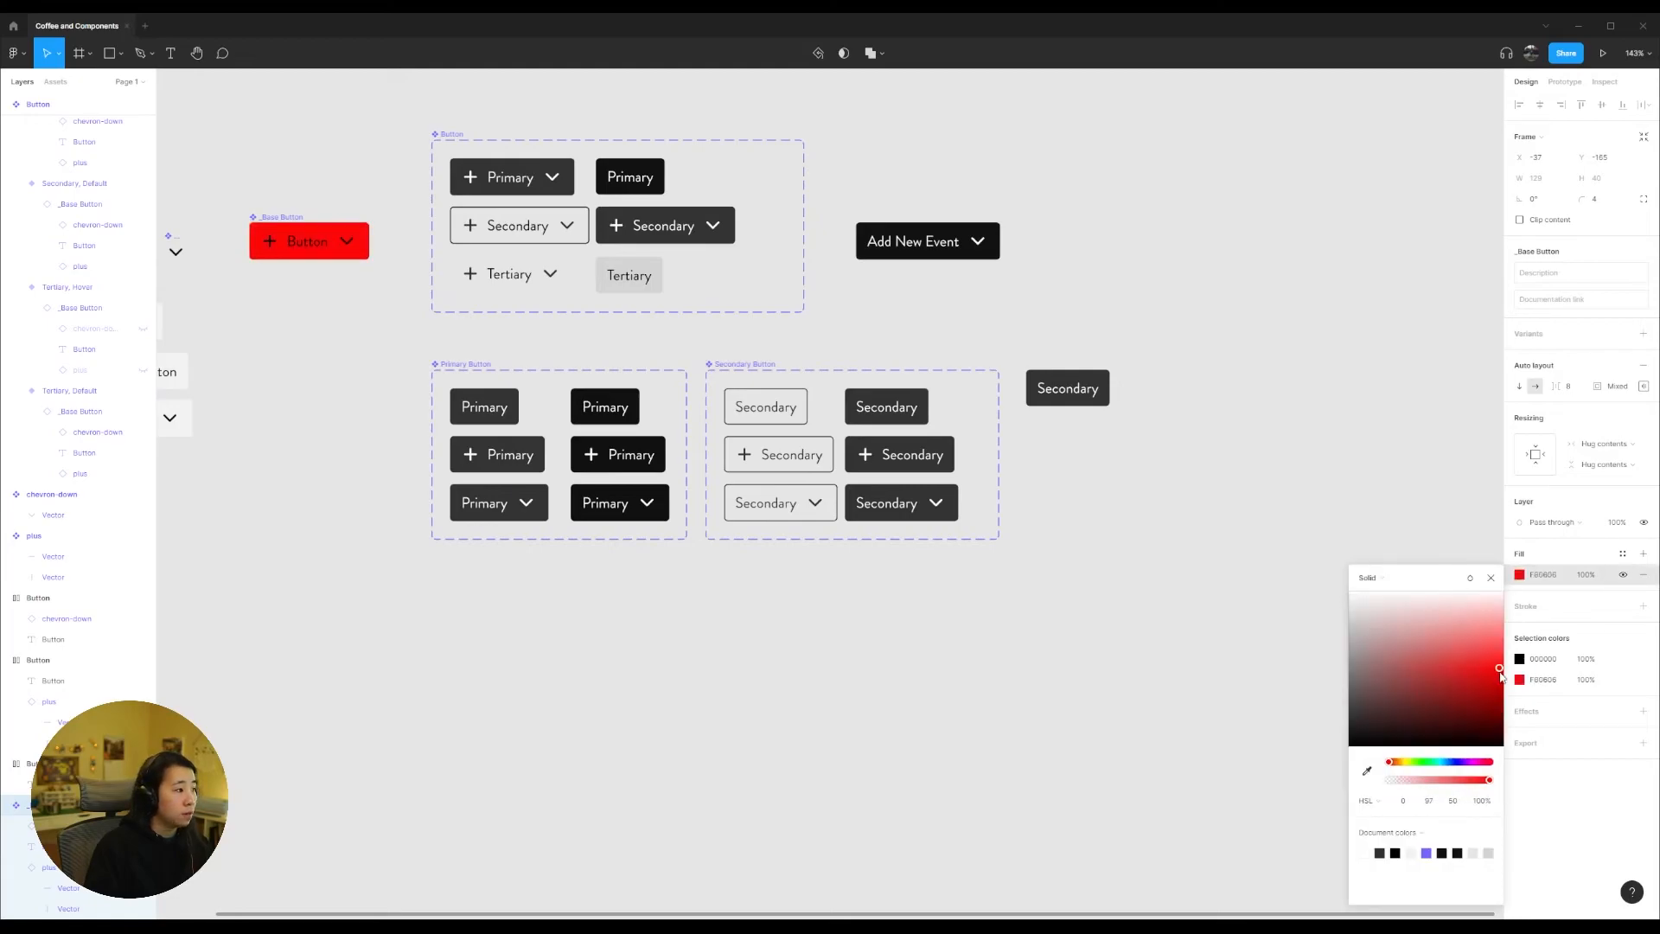
key(ctrl+z)
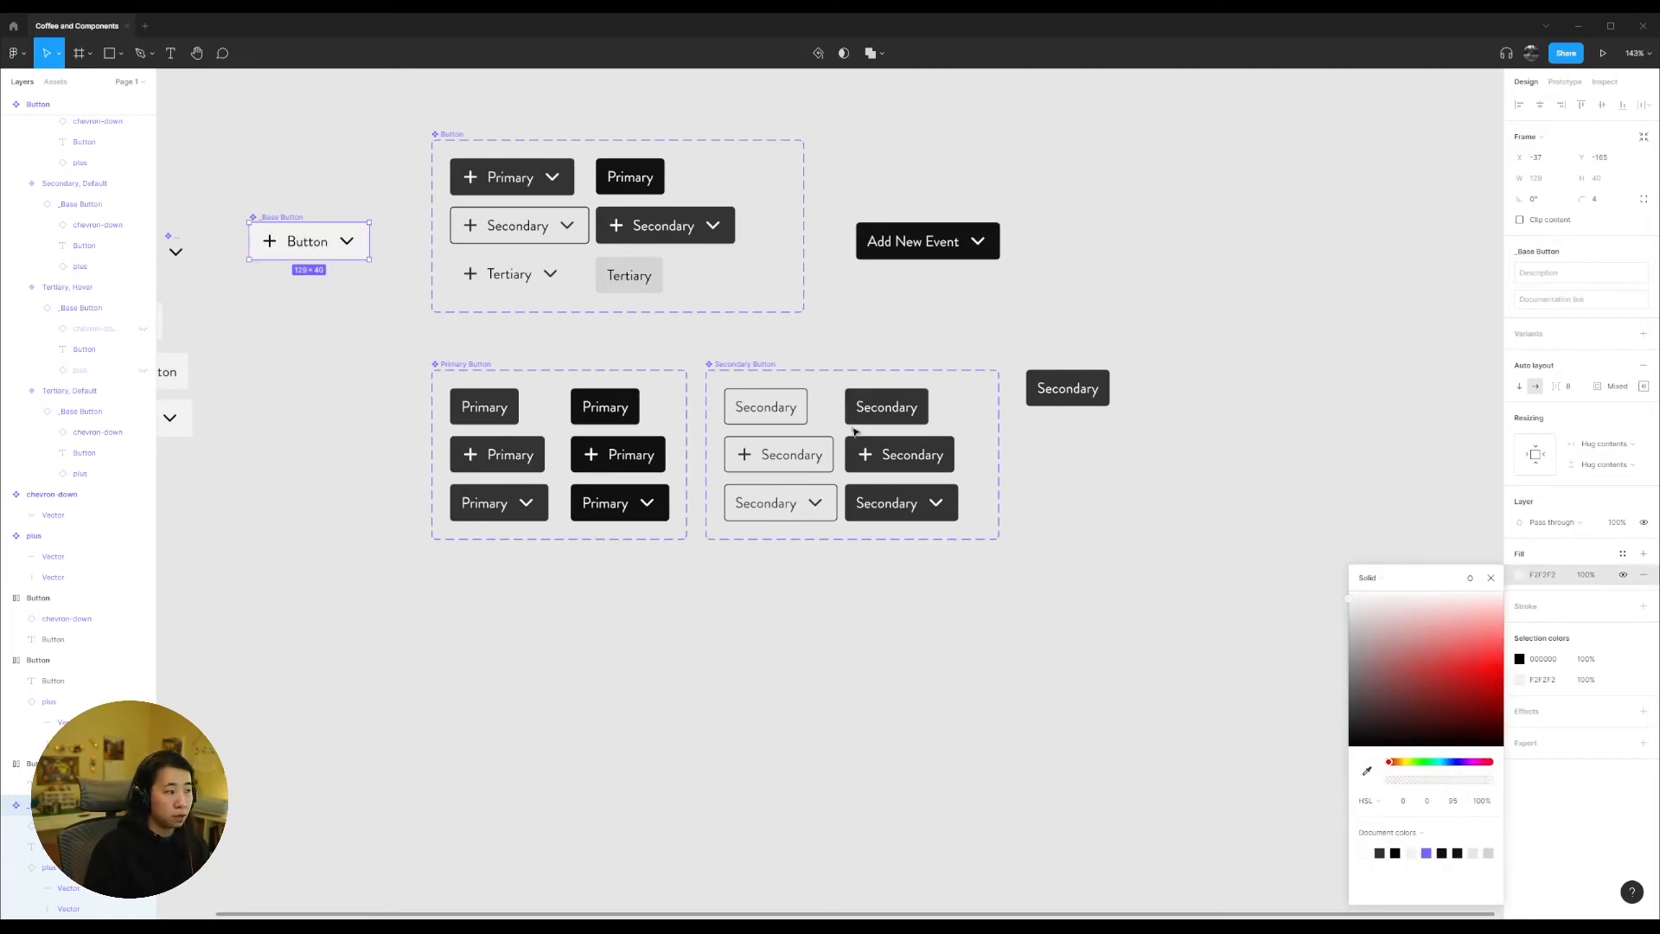
click(383, 339)
click(261, 220)
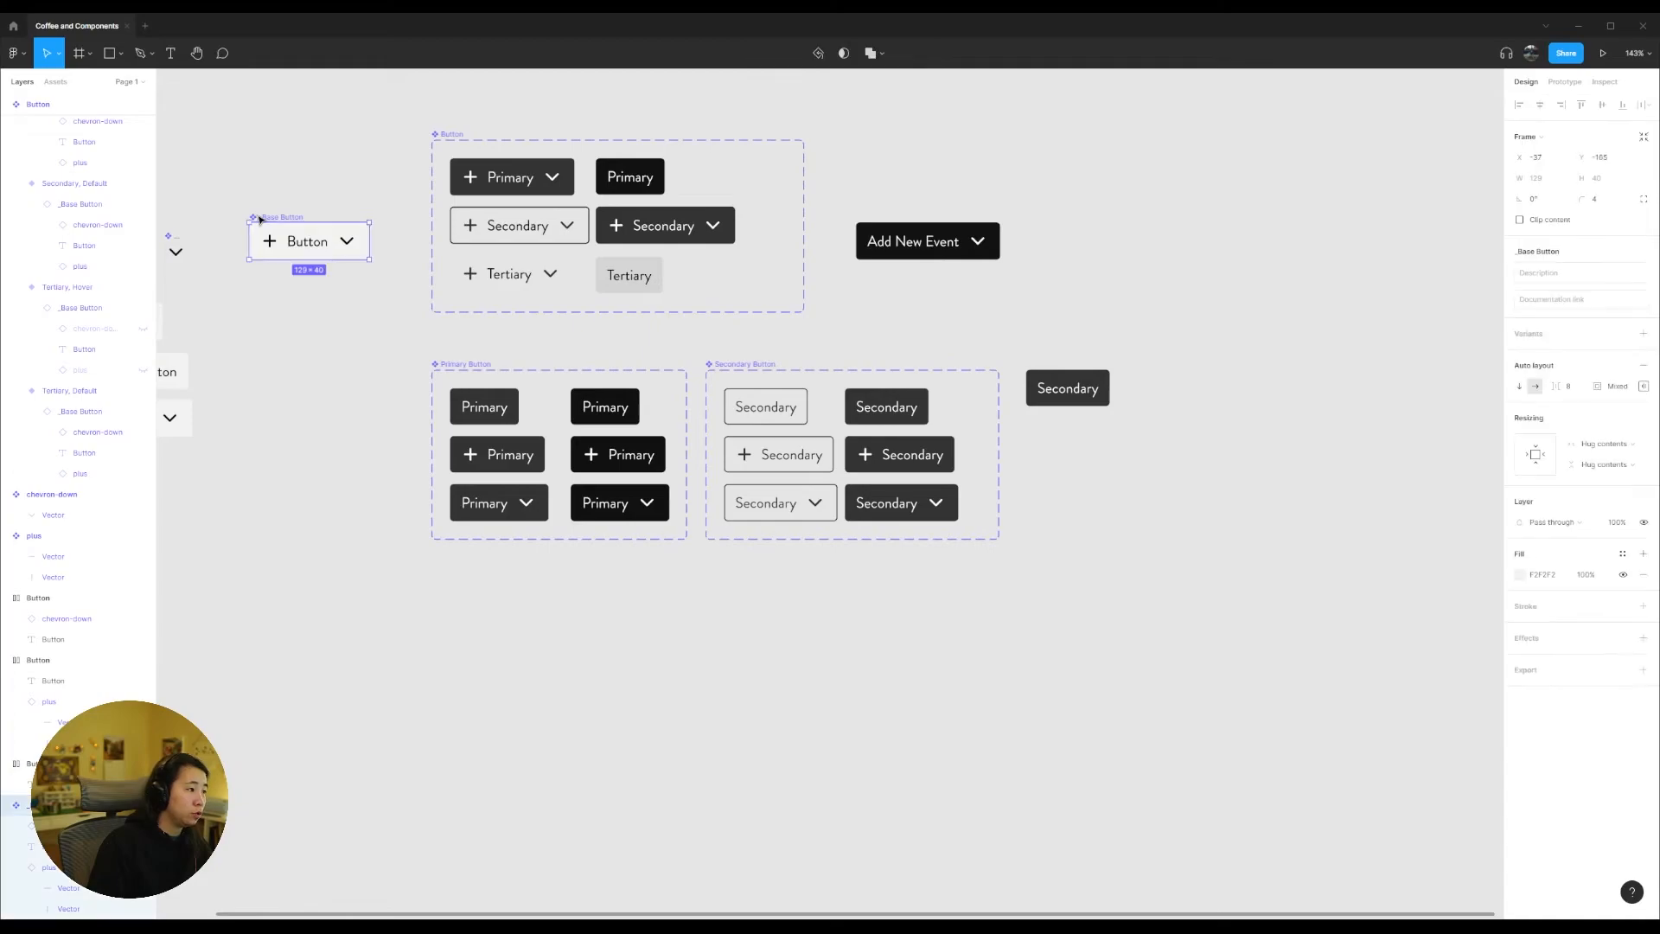
click(278, 196)
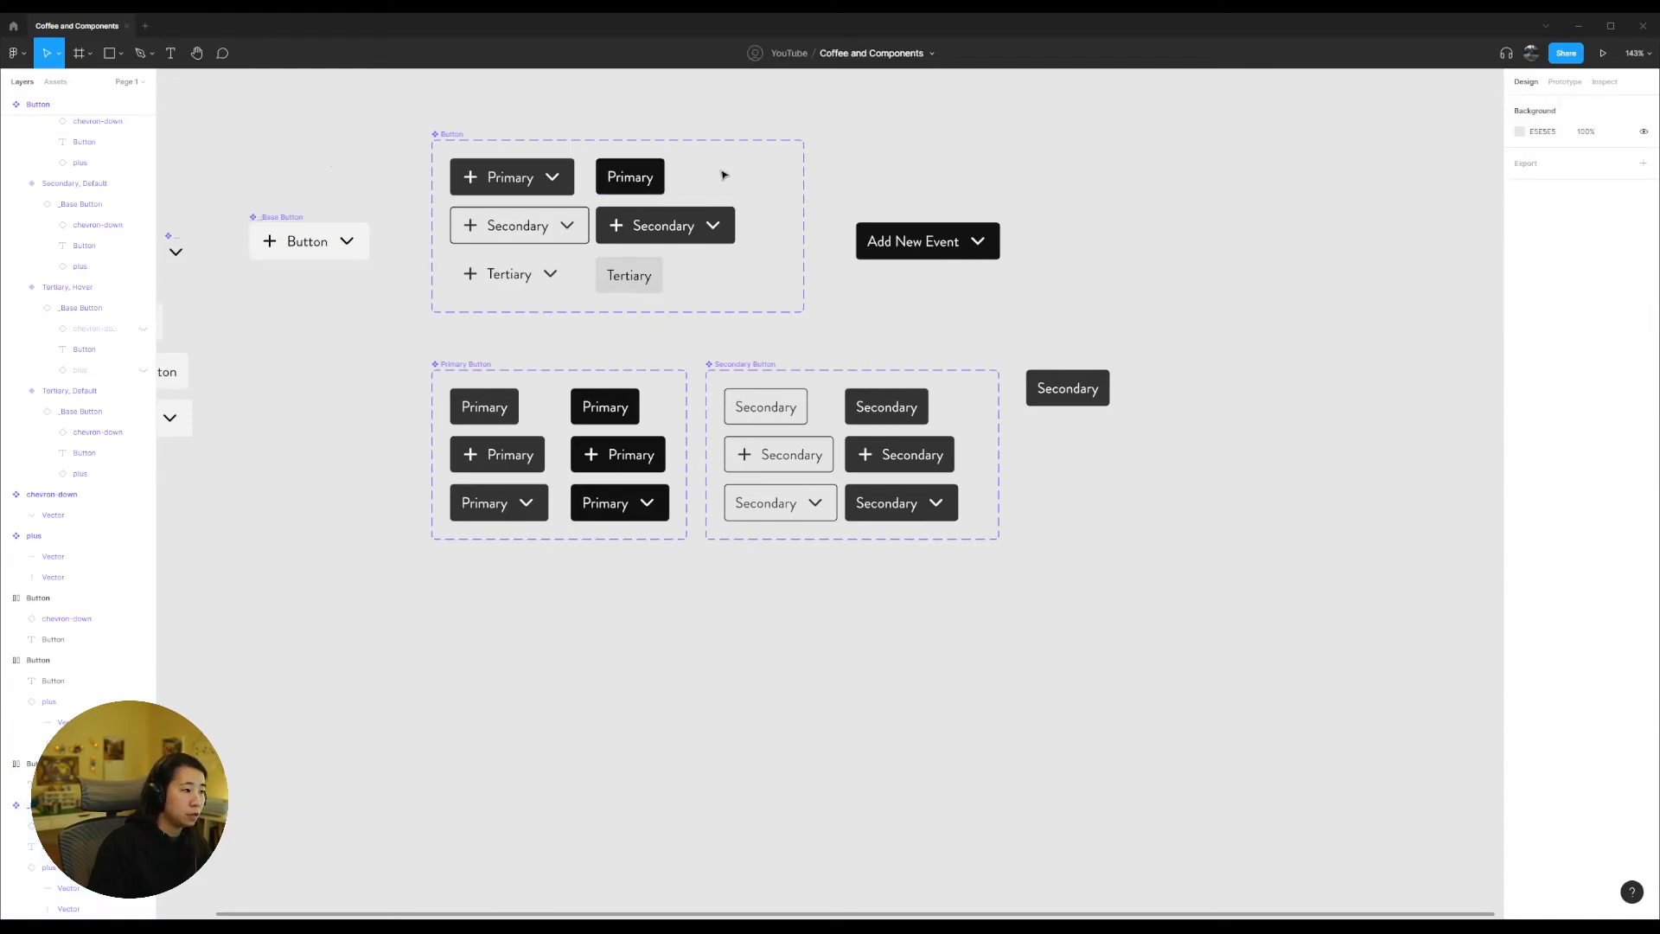
click(355, 241)
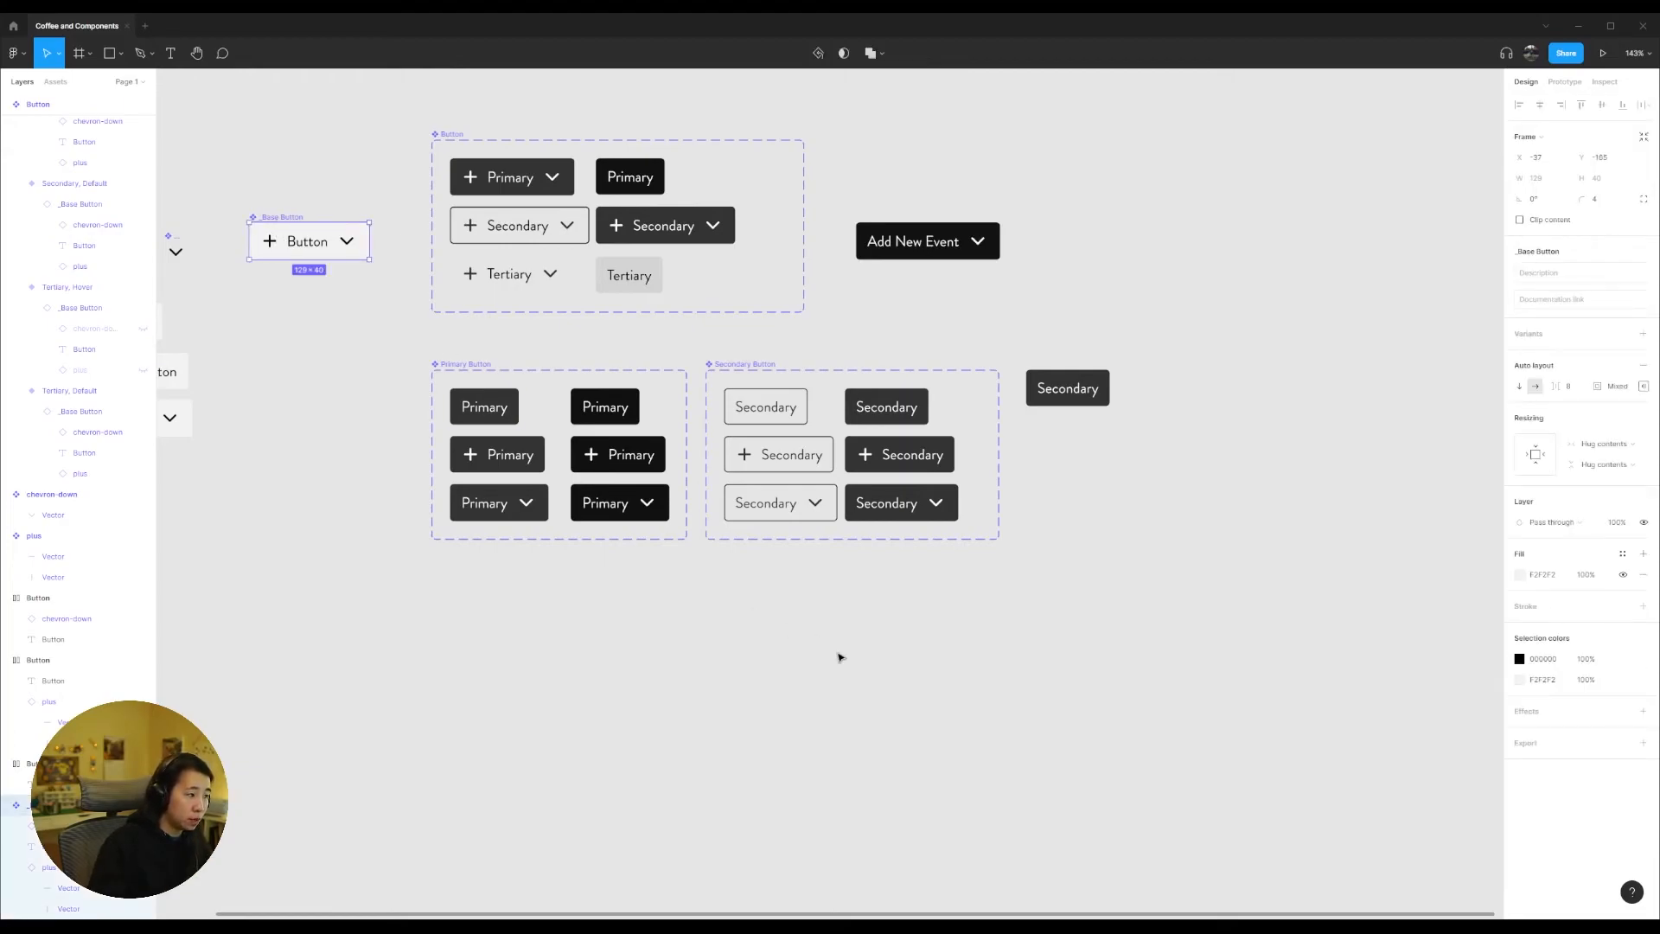
Step: Set the corner radius of all six variants in the Primary Button set to 100
click(583, 542)
click(511, 413)
shift+click(519, 462)
shift+click(530, 508)
shift+click(616, 509)
shift+click(608, 473)
shift+click(608, 411)
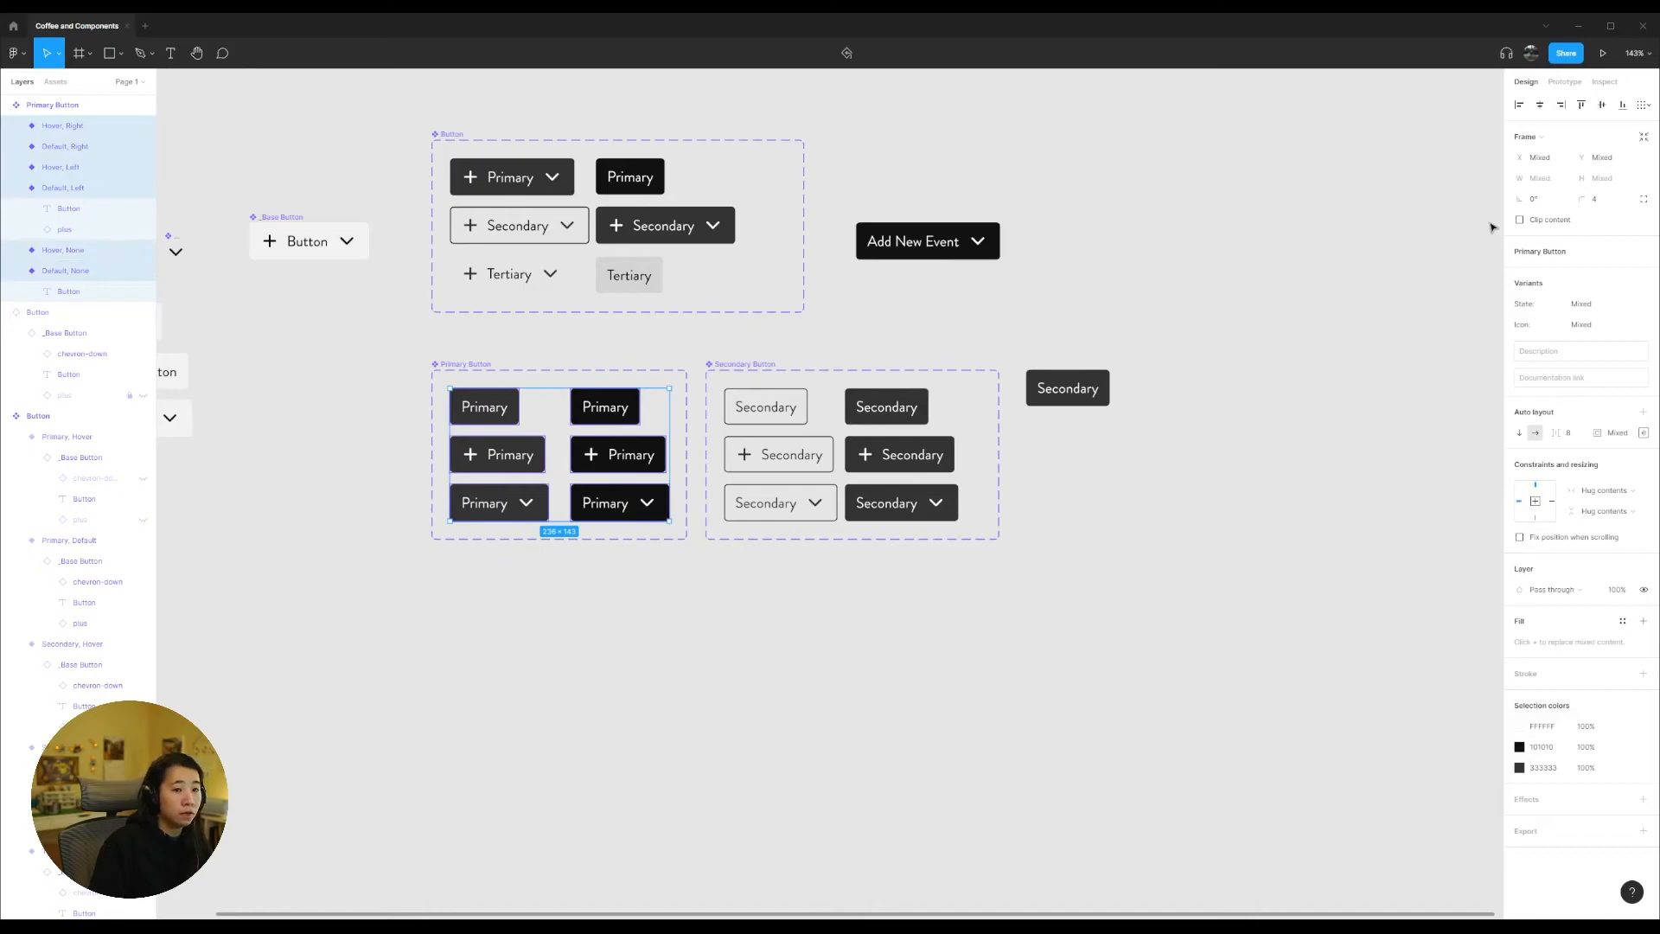
click(1611, 205)
text(100)
key(Return)
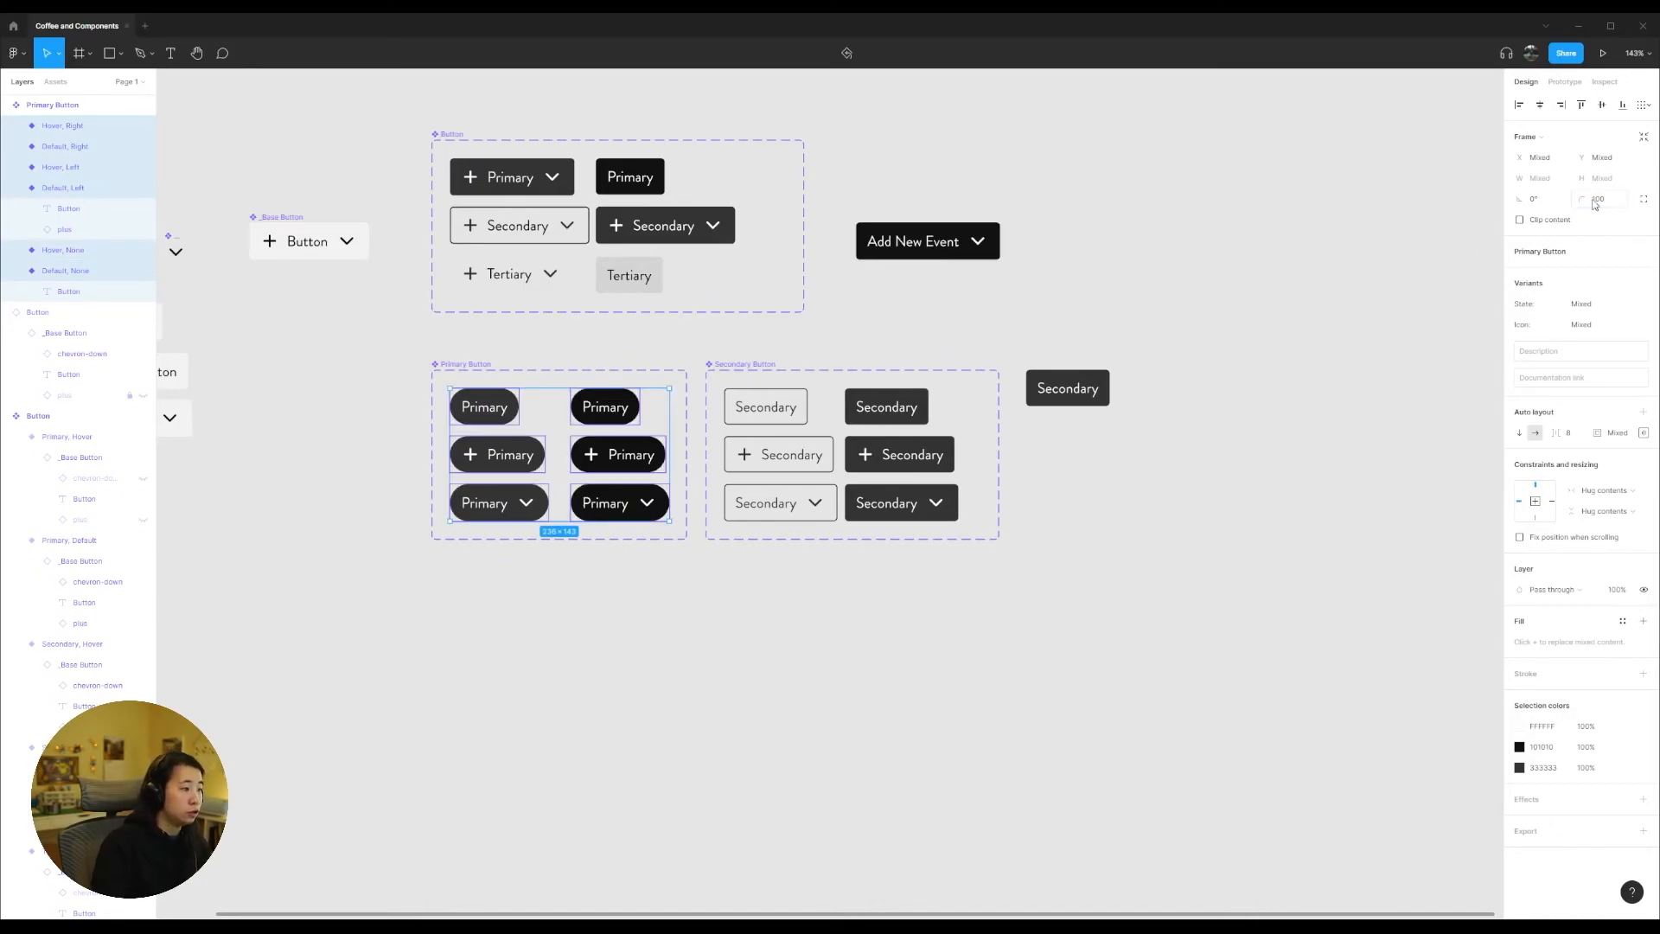
Step: Set the corner radius of all six variants in the Secondary Button set to 100
click(832, 688)
click(900, 502)
shift+click(780, 502)
shift+click(899, 454)
shift+click(778, 454)
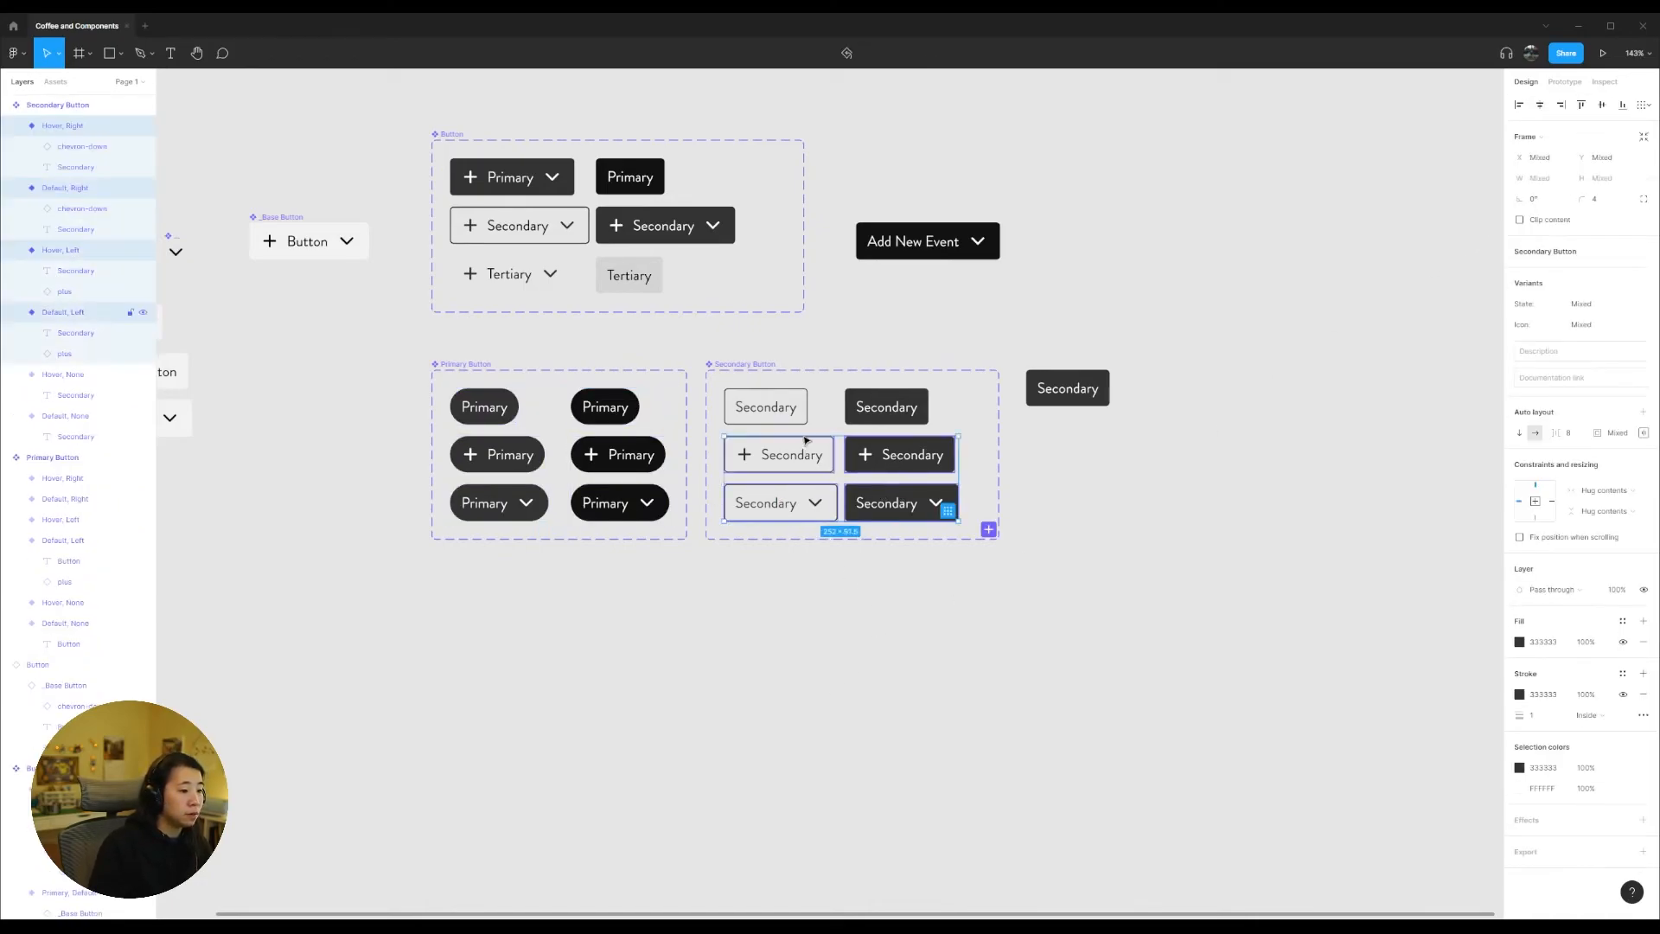
shift+click(765, 406)
shift+click(871, 402)
click(1600, 201)
text(100)
key(Return)
click(1099, 614)
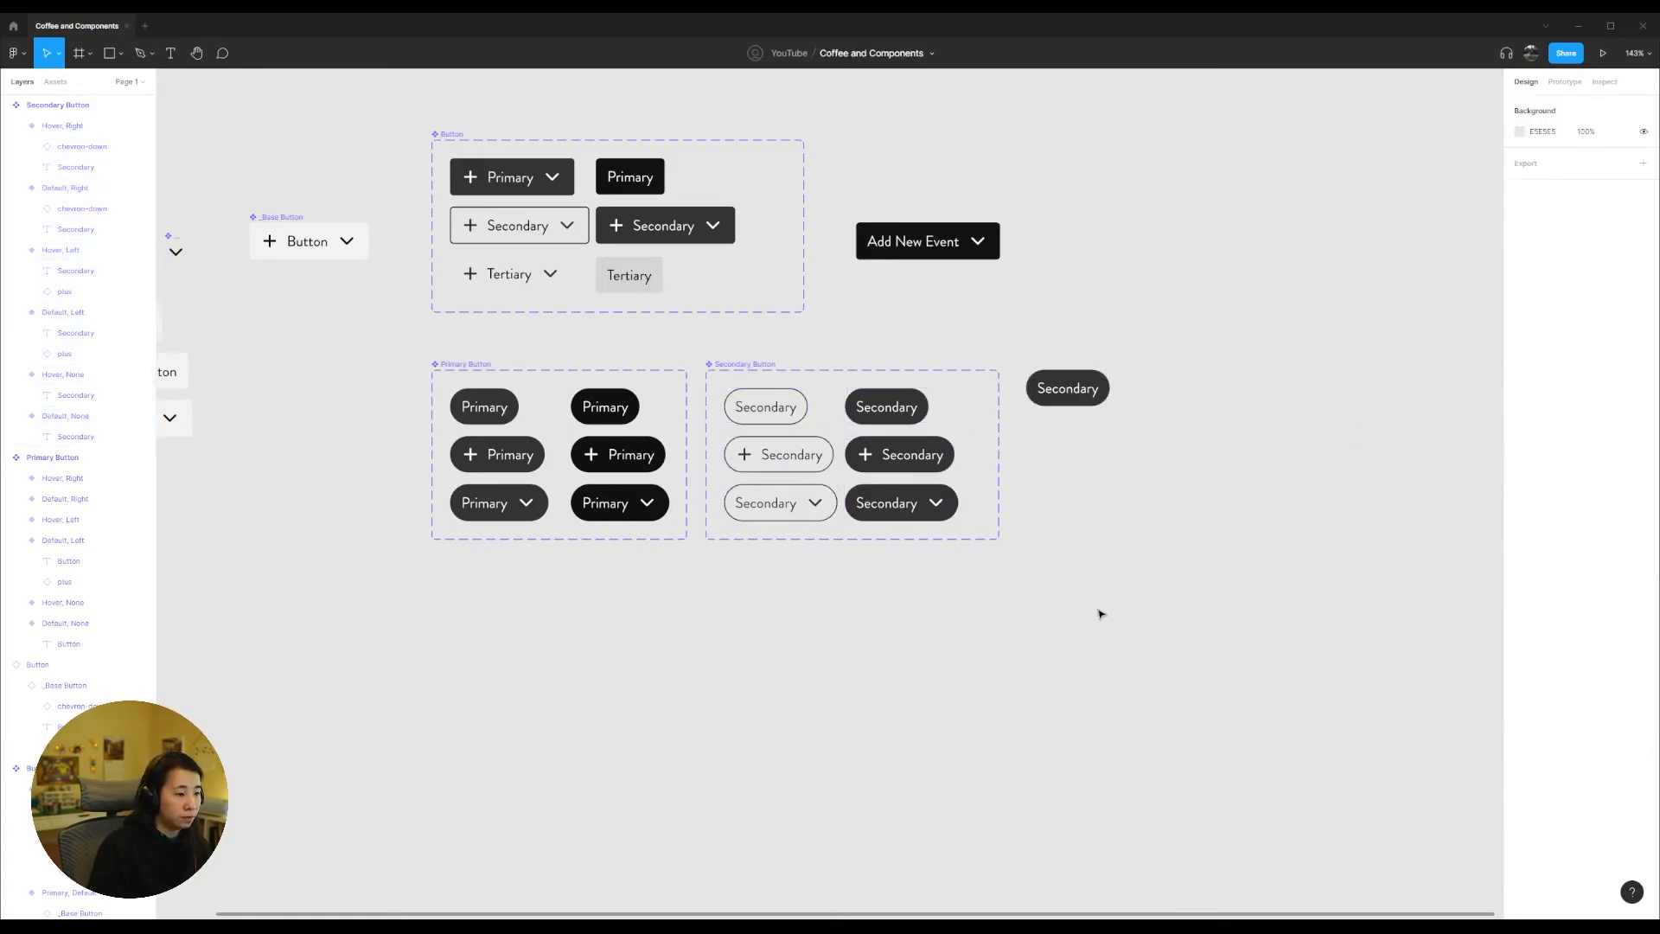
scroll(1138, 595, down, 1)
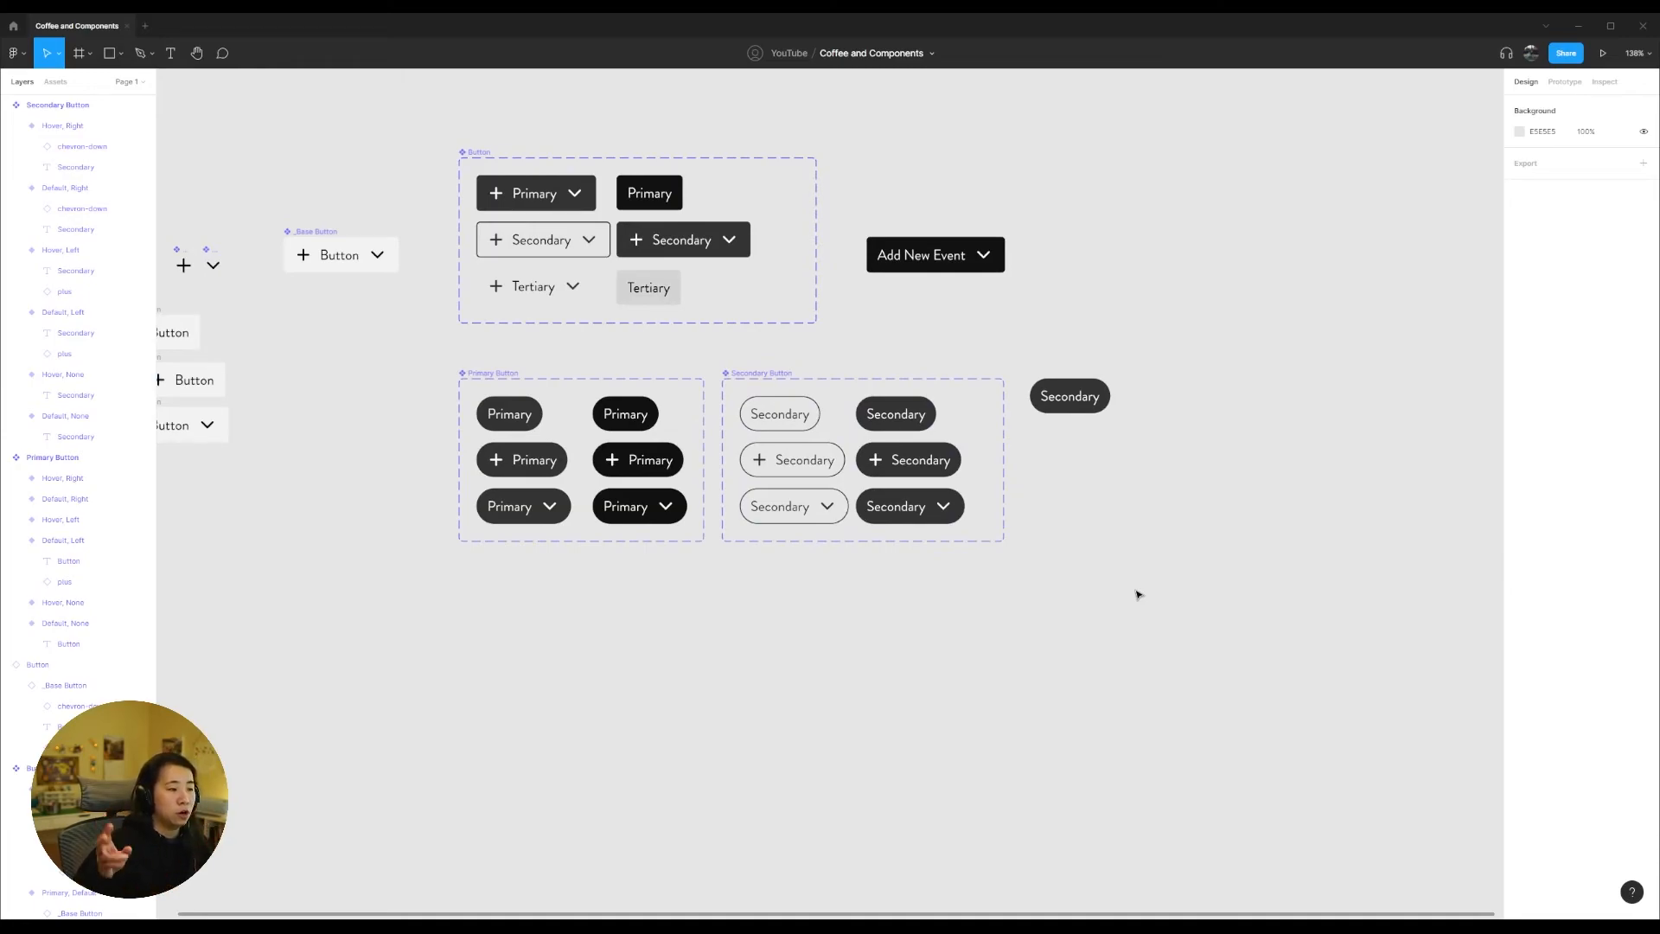
drag(448, 346, 597, 401)
drag(885, 494, 1133, 582)
click(1184, 596)
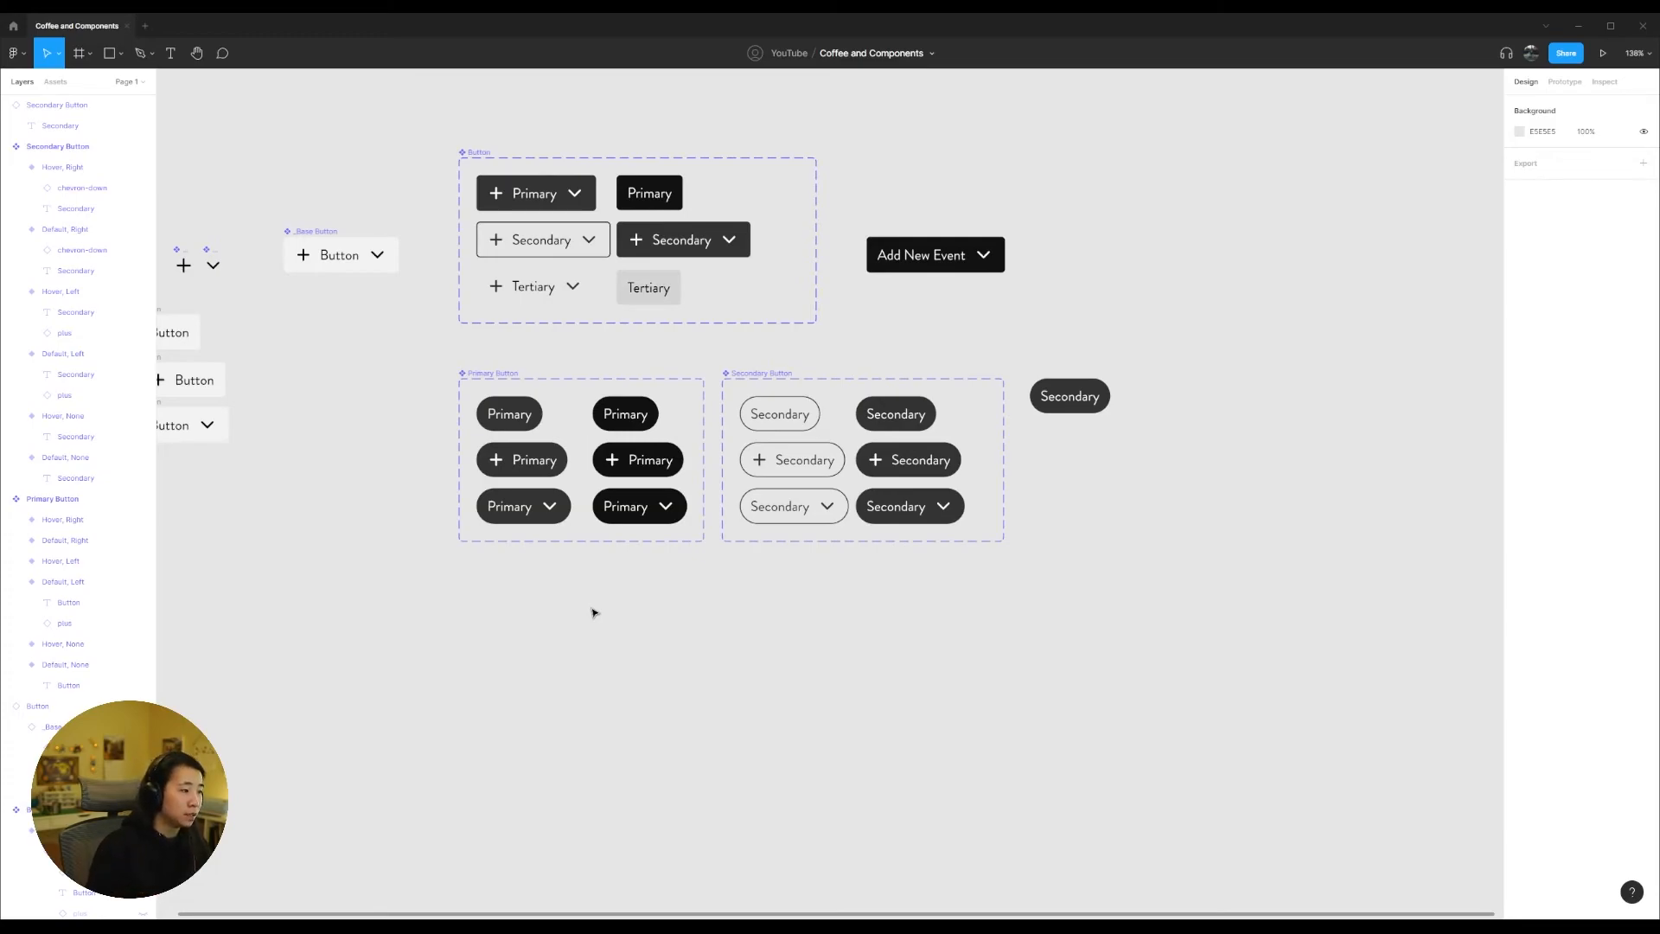
scroll(601, 603, down, 1)
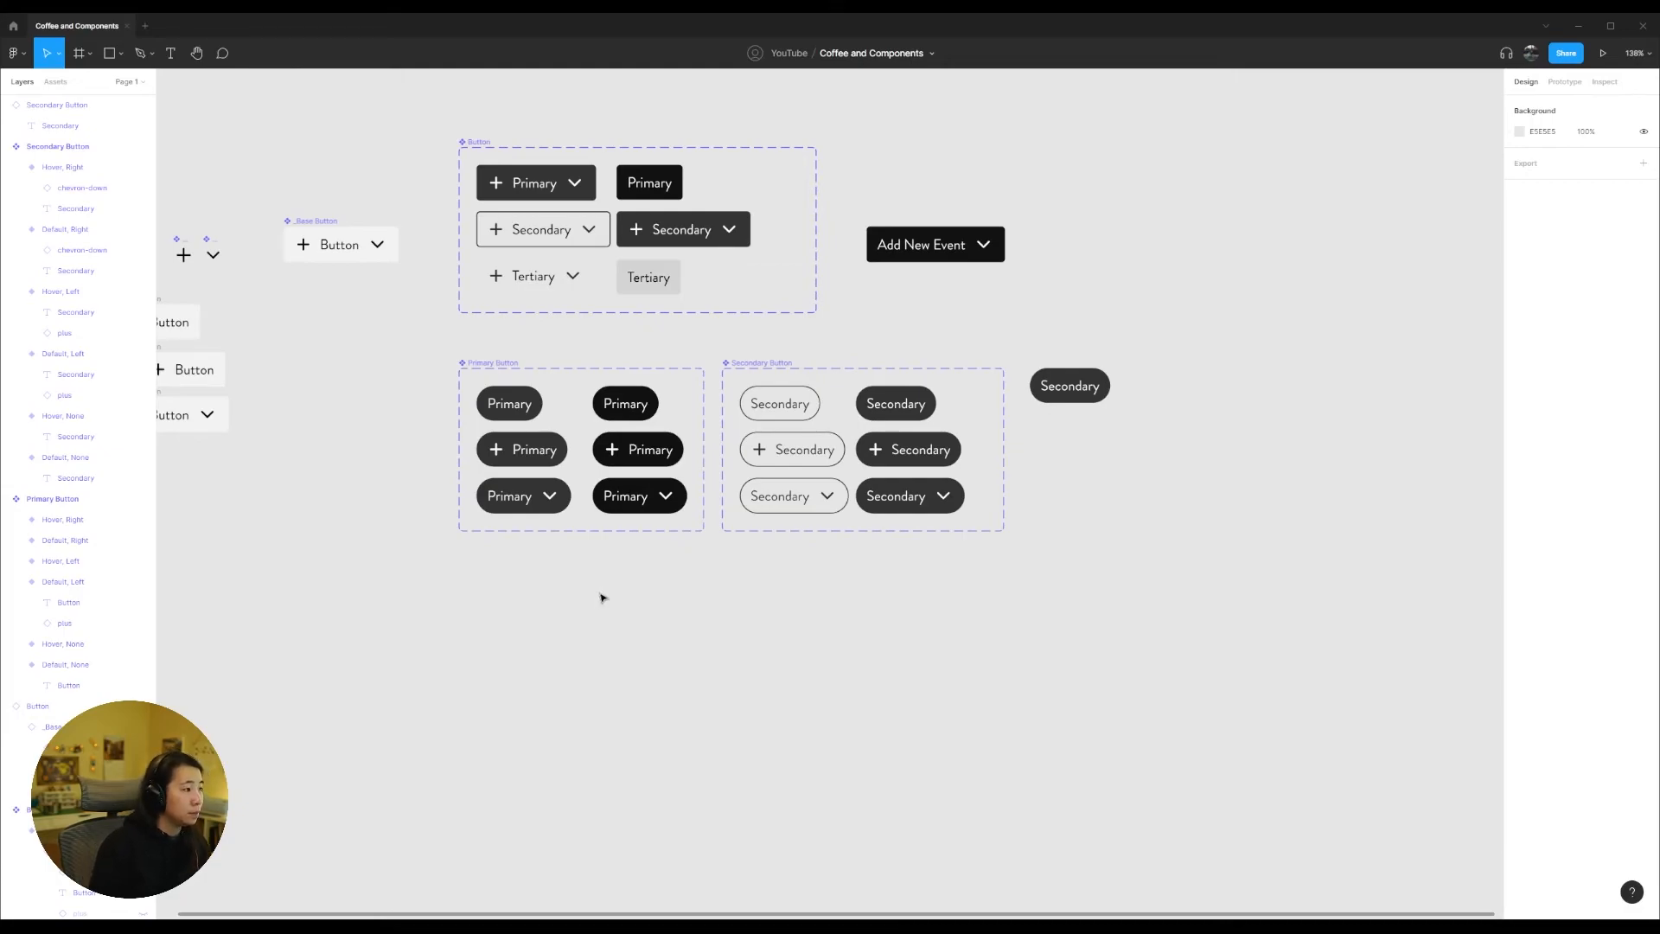
Step: Move the _Base Button component up and slightly right, level with the top edge of the Button component set
scroll(603, 597, down, 1)
drag(309, 362, 746, 457)
drag(755, 343, 771, 266)
click(897, 171)
drag(1249, 199, 1001, 197)
drag(619, 441, 1307, 674)
click(541, 224)
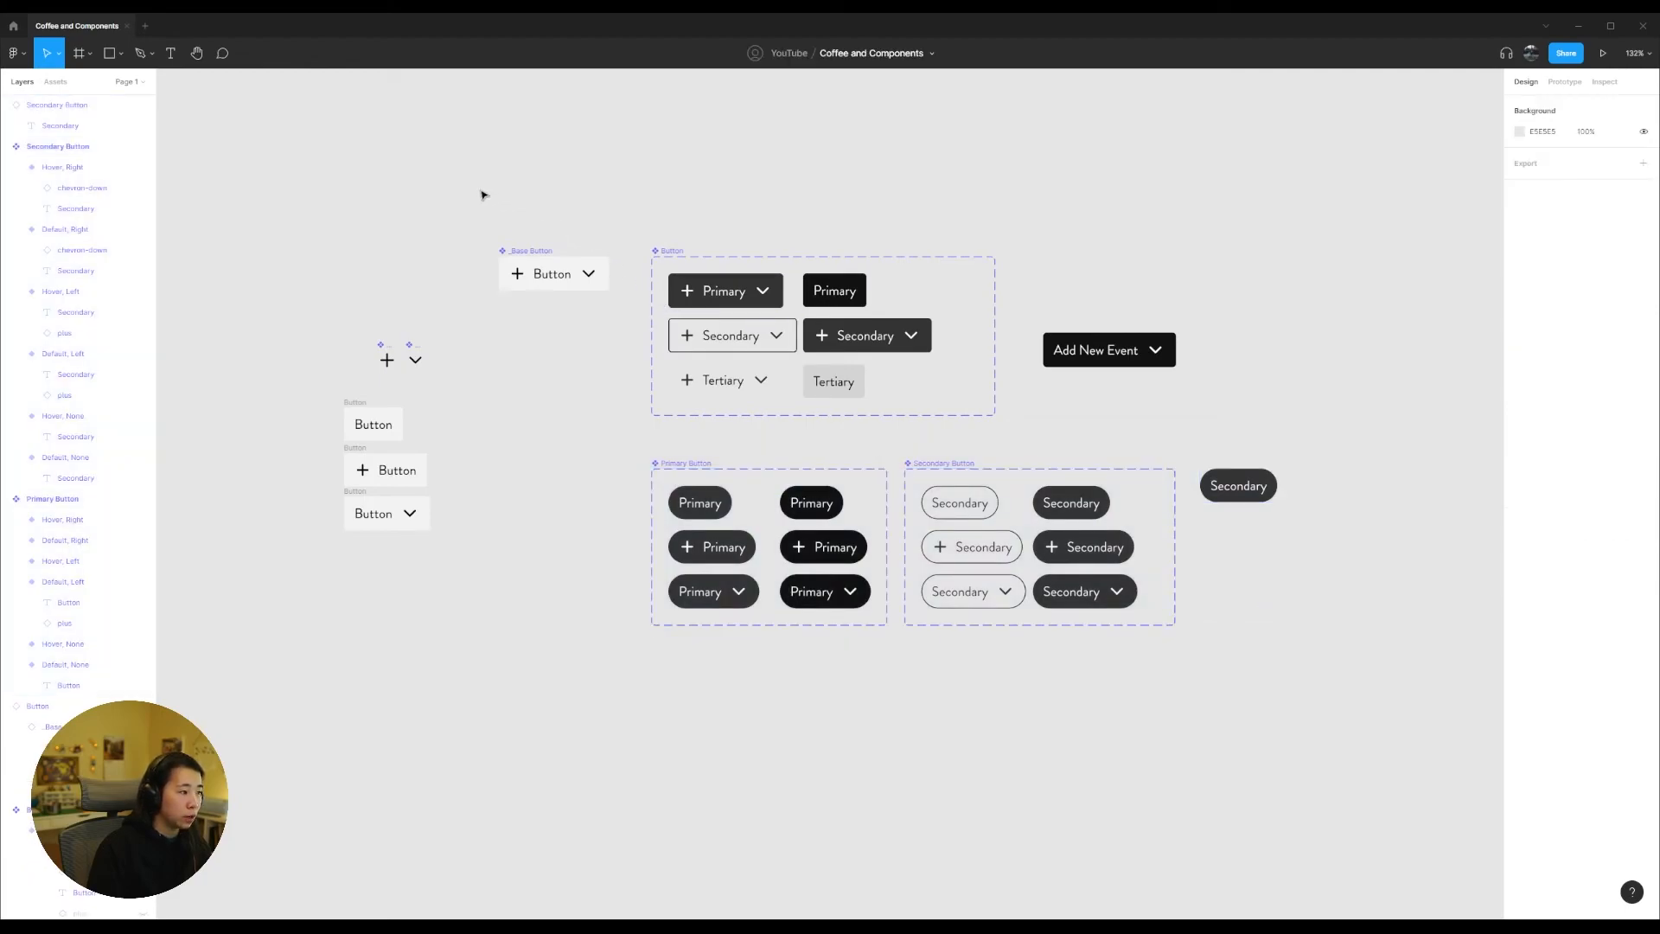
Step: Examine the Button component set, the _Base Button it is built from, and its Primary, Secondary and Tertiary variants
click(672, 251)
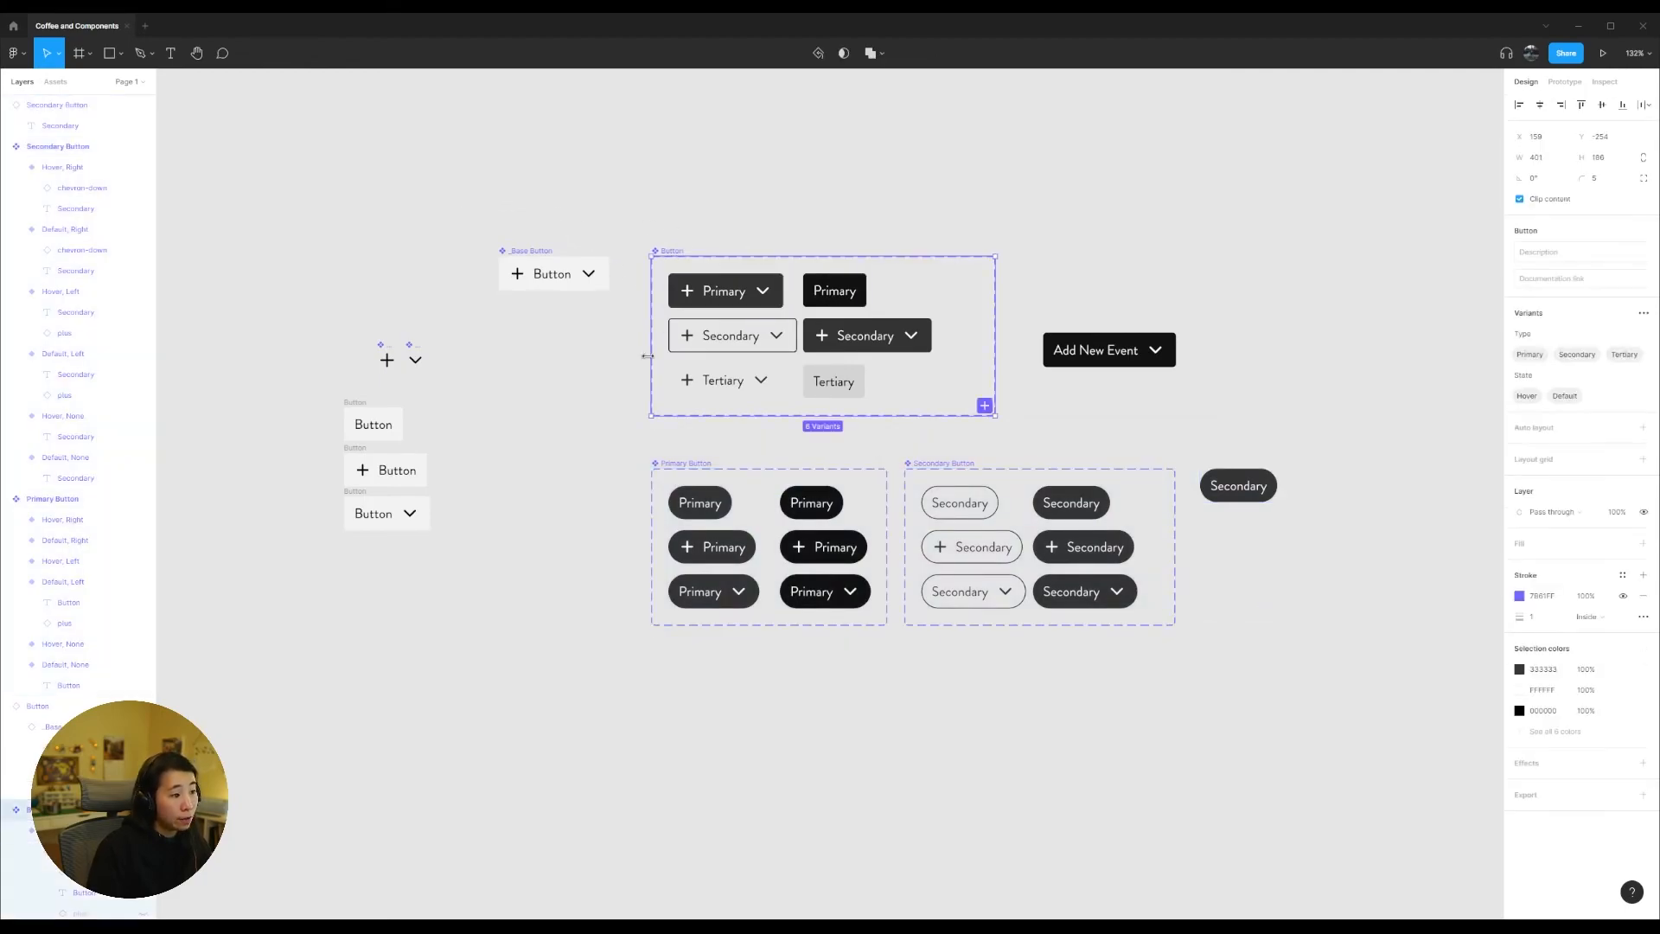
click(527, 252)
click(571, 441)
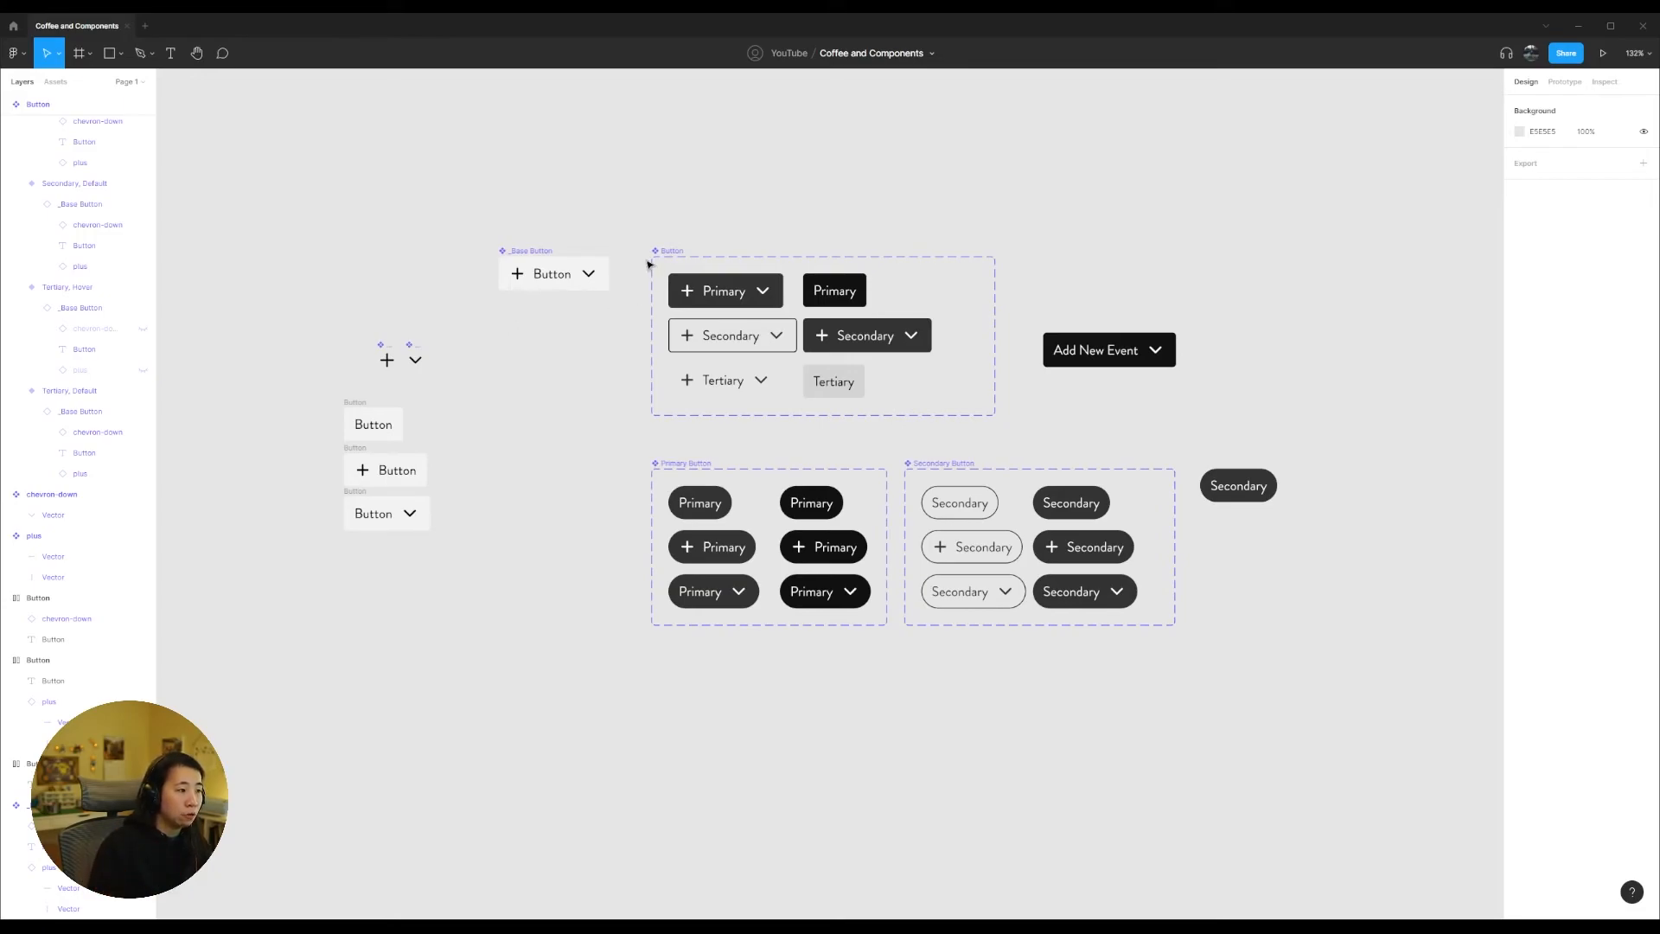
drag(638, 217, 1024, 426)
click(1024, 425)
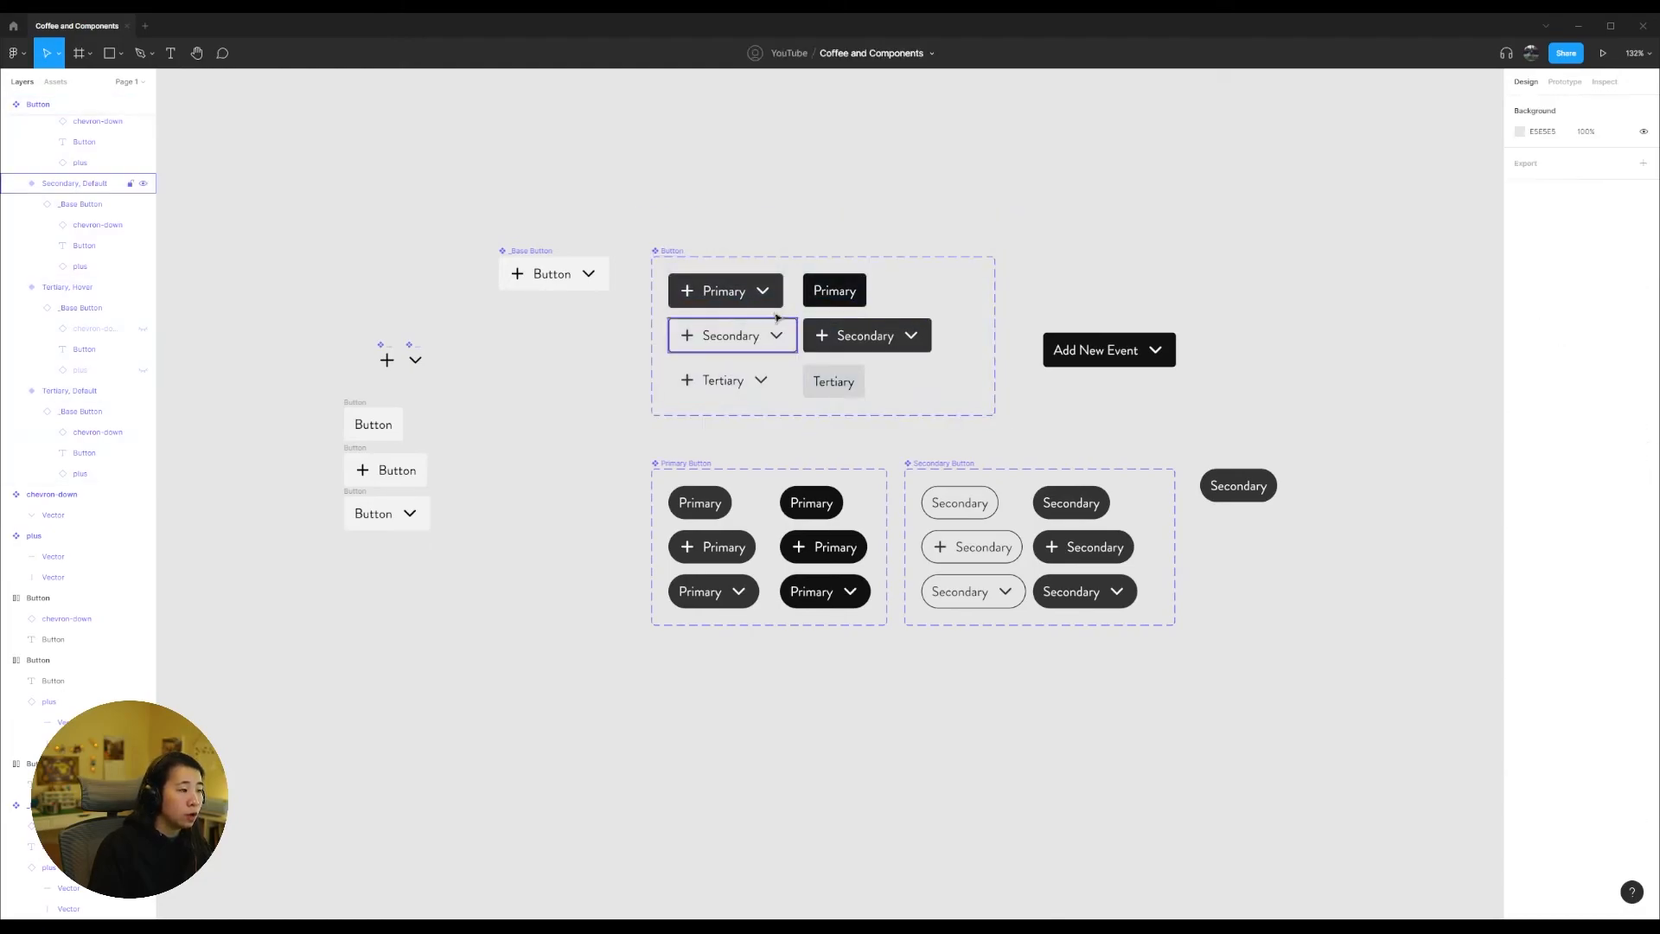
click(597, 261)
click(684, 253)
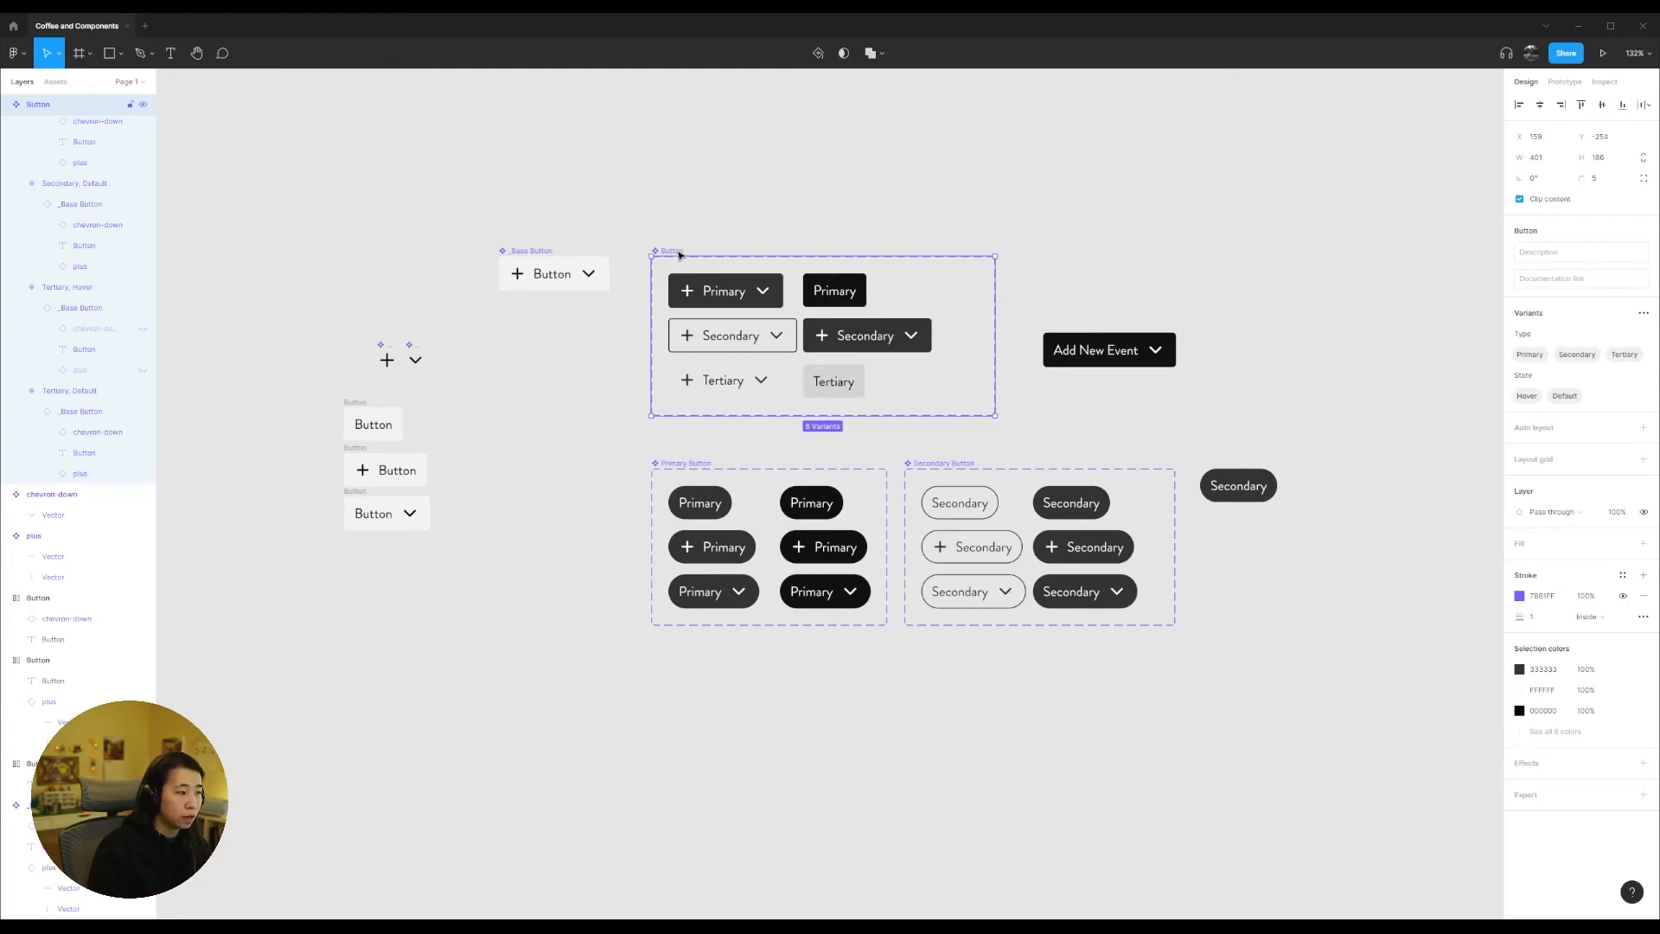
click(702, 303)
click(731, 337)
click(765, 379)
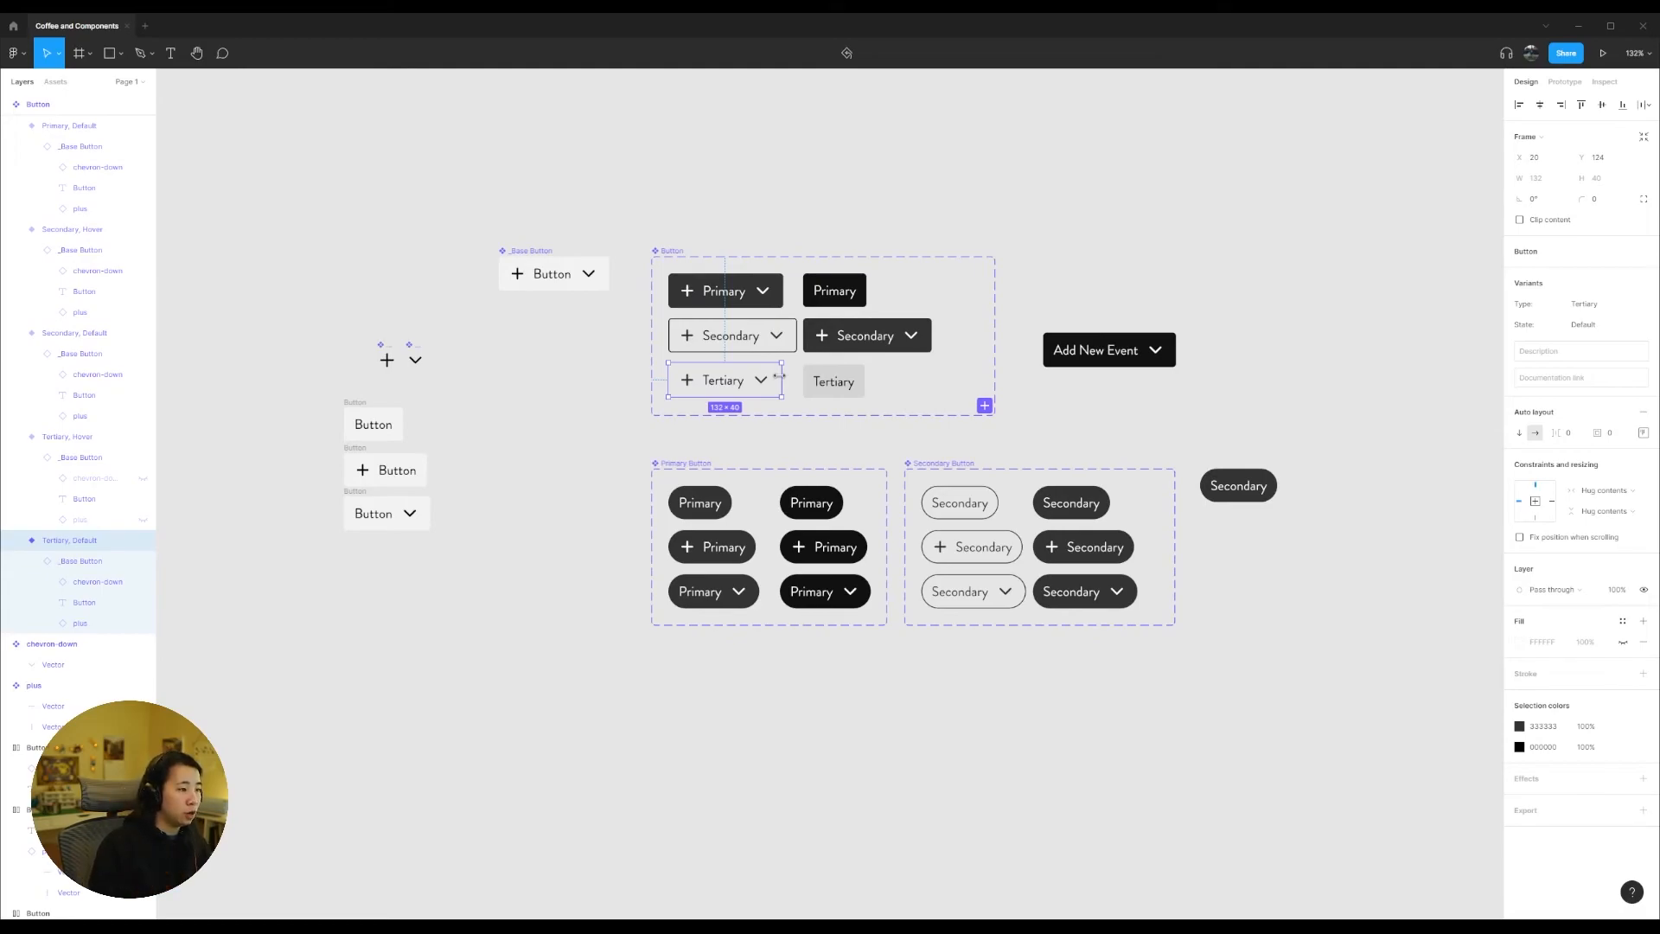
click(726, 290)
click(734, 335)
click(766, 380)
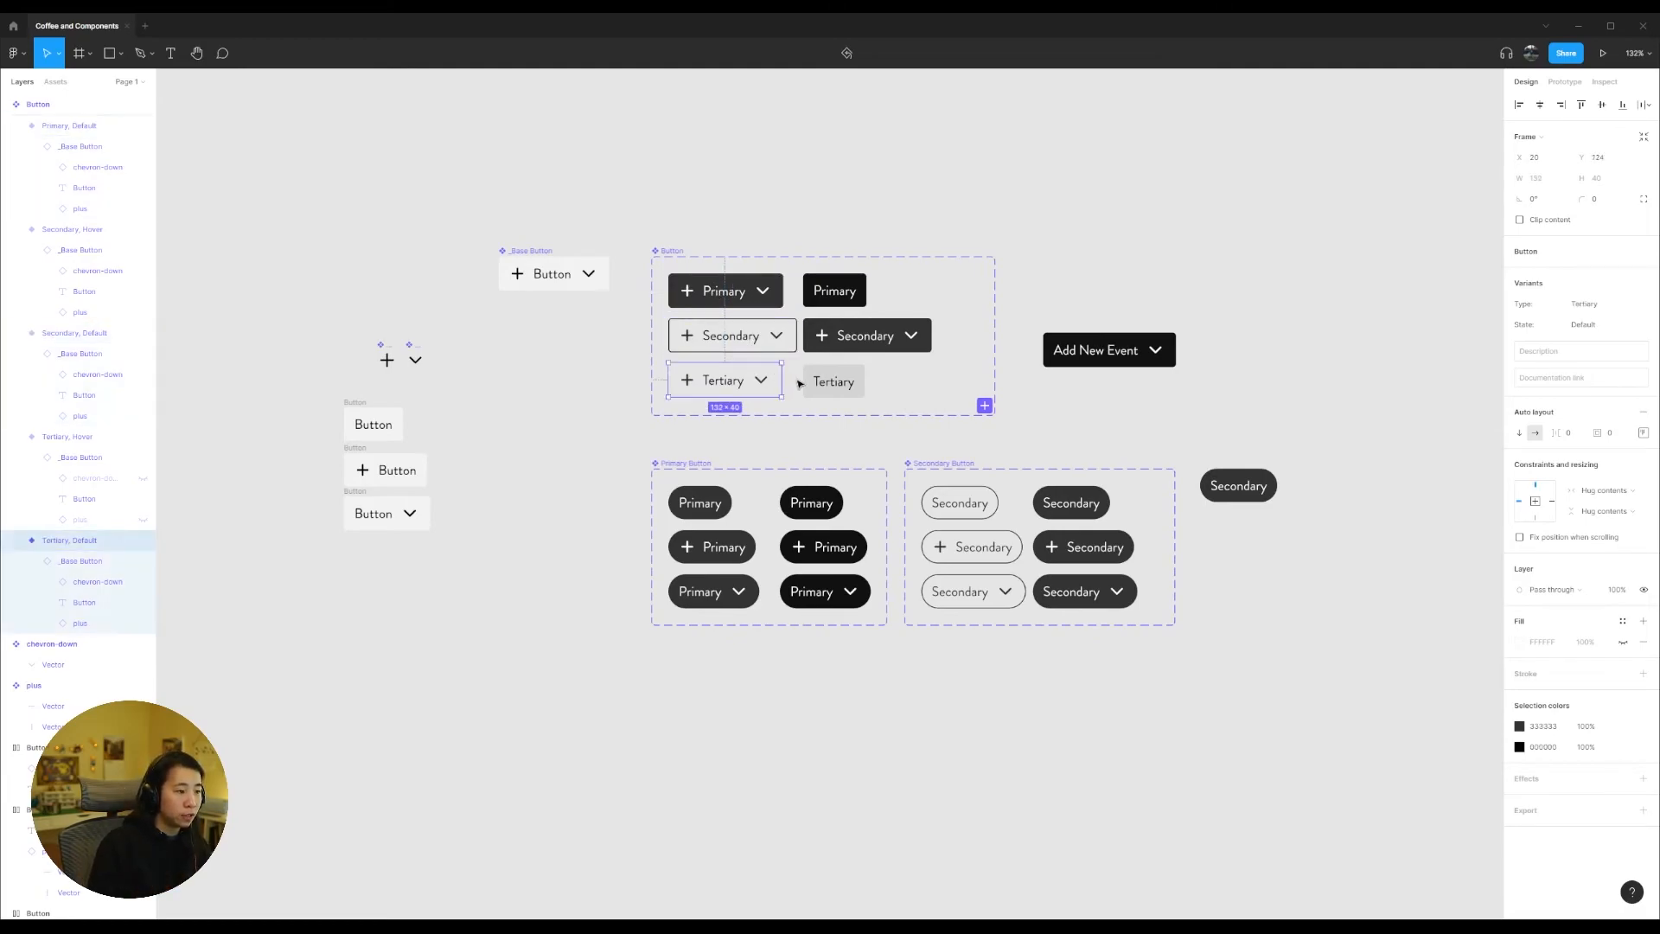
click(856, 338)
click(721, 217)
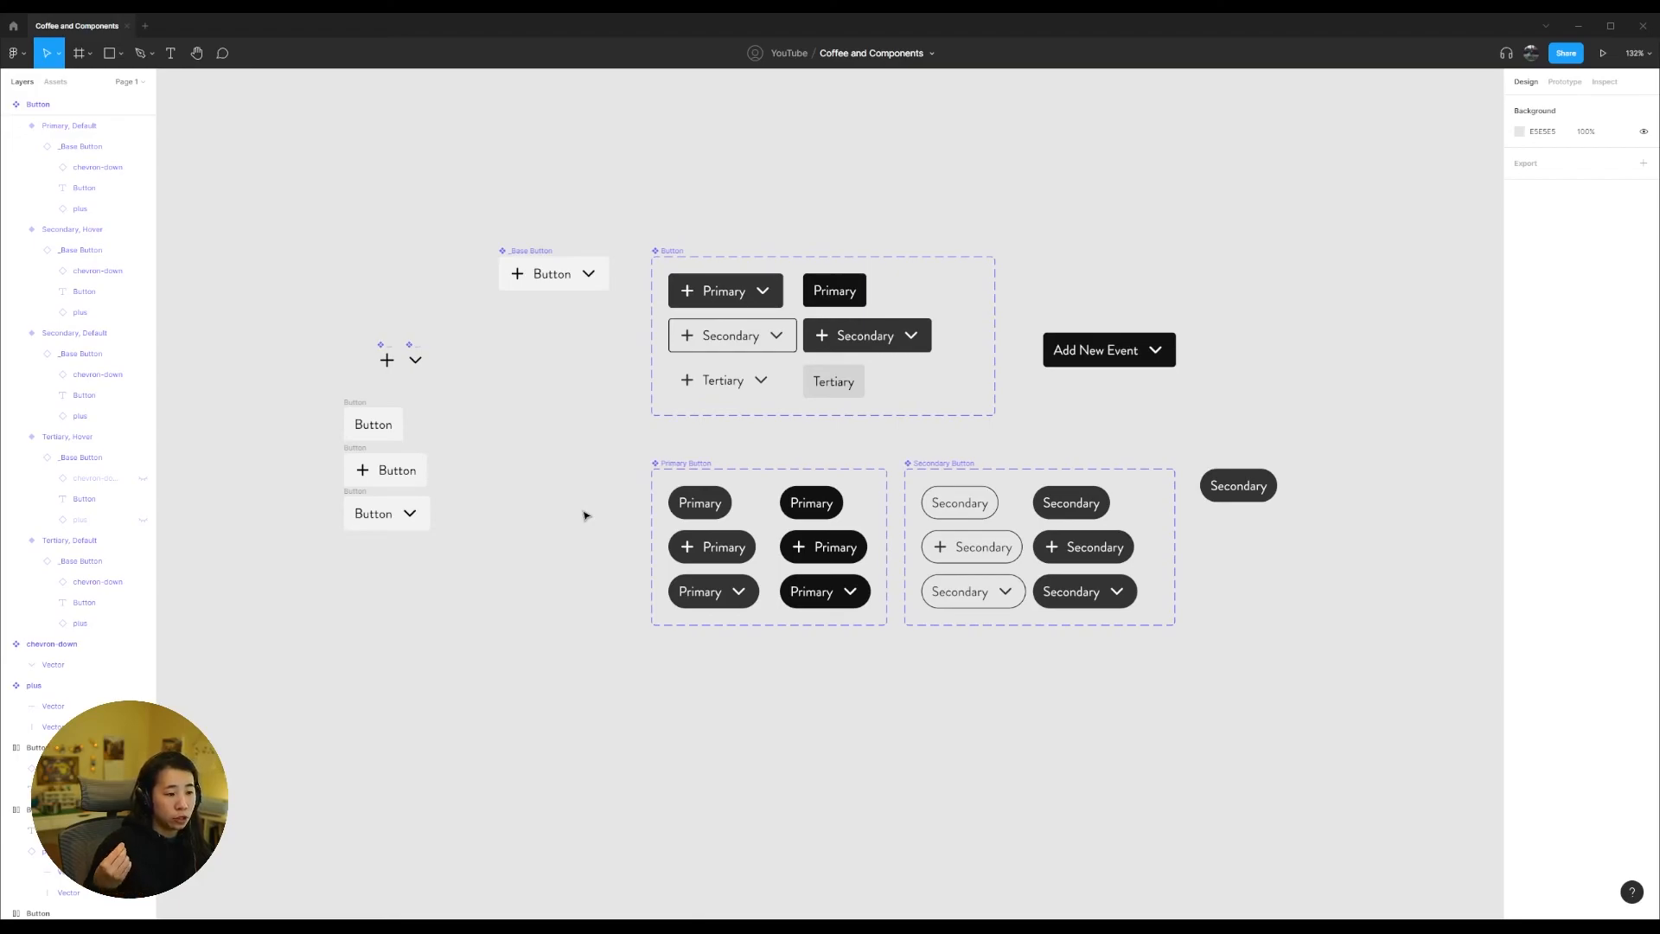
Step: Examine the Primary Button component set and each of its State and Icon variants
scroll(1234, 616, down, 1)
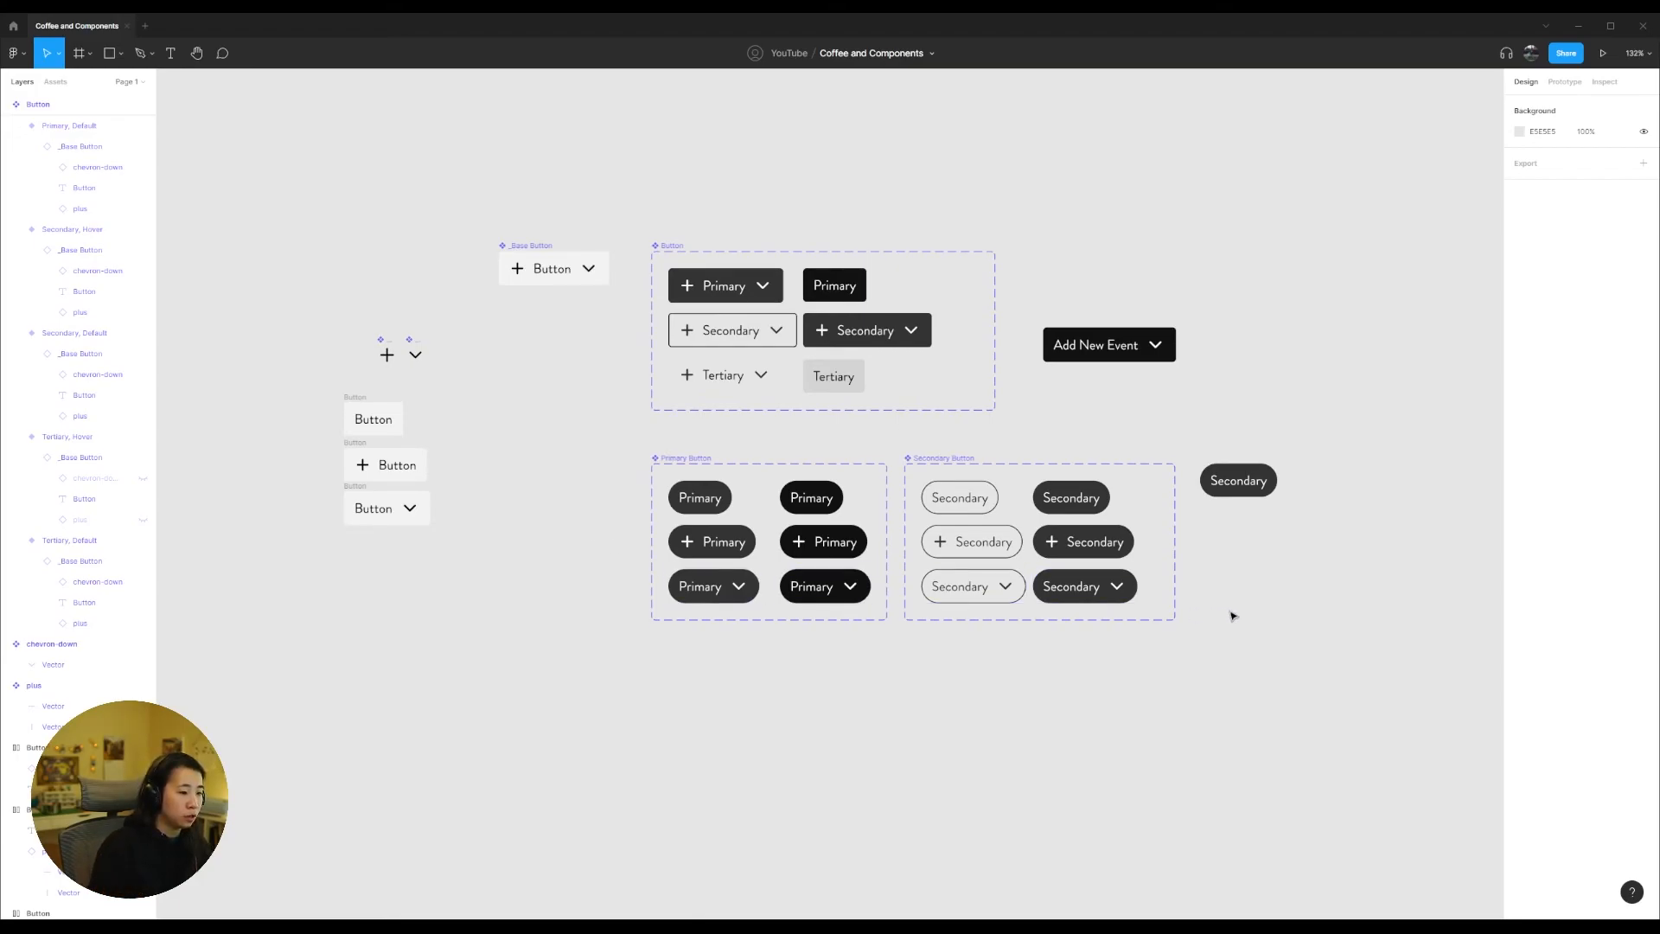
drag(1345, 596, 1158, 562)
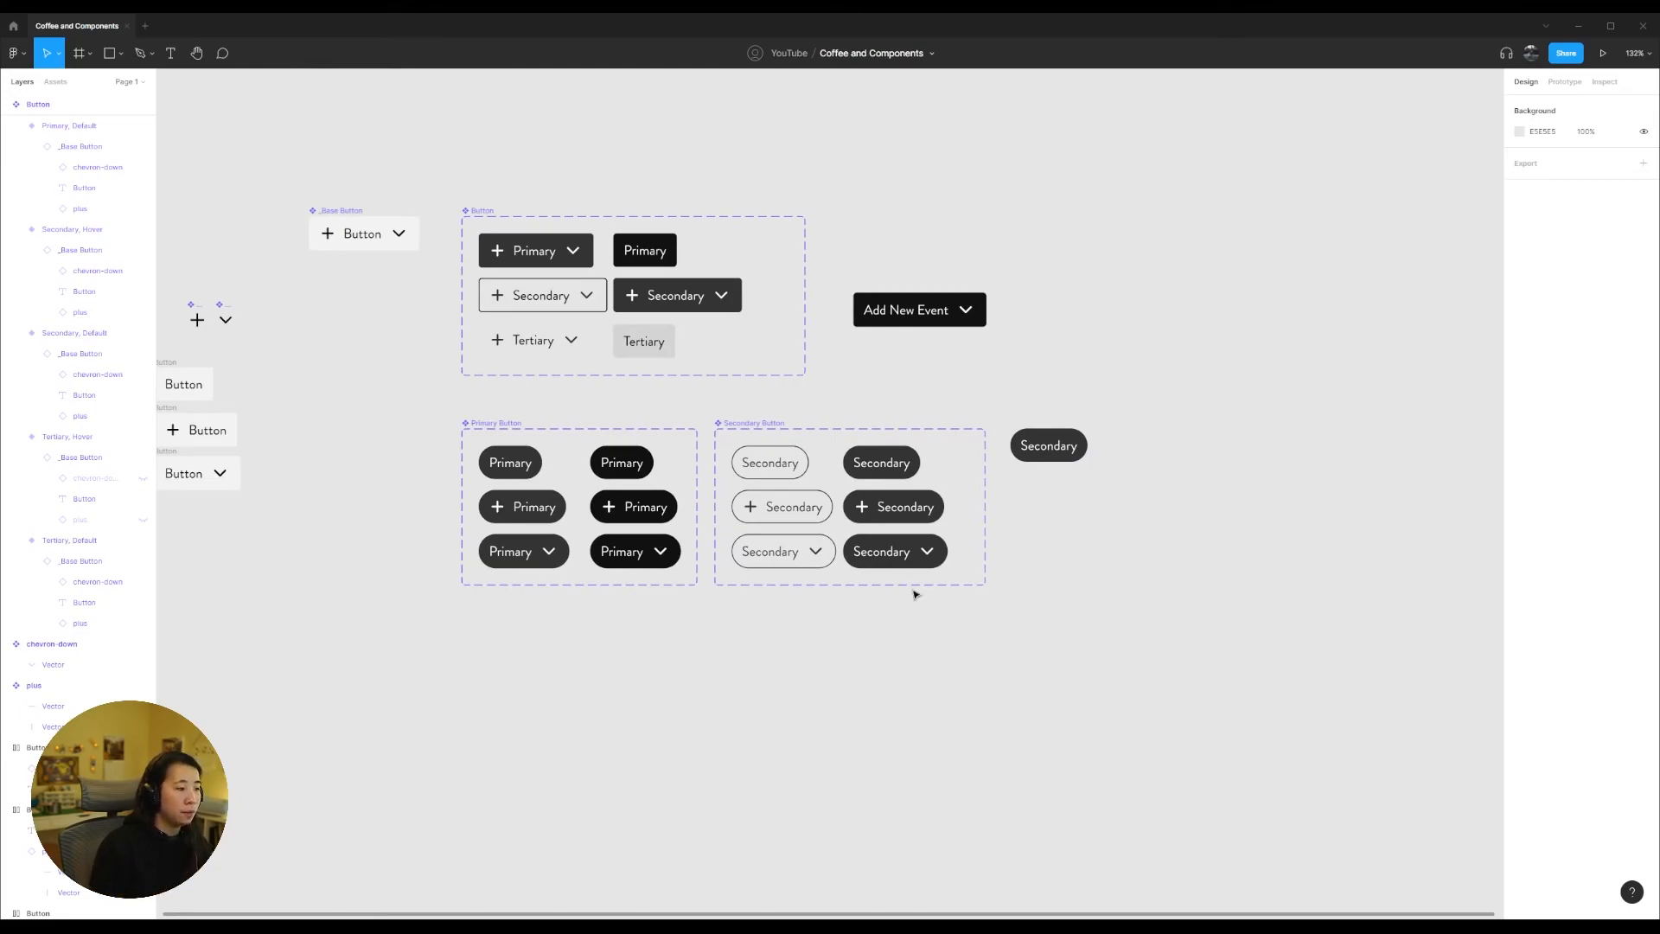
click(504, 454)
click(438, 402)
drag(438, 402, 704, 670)
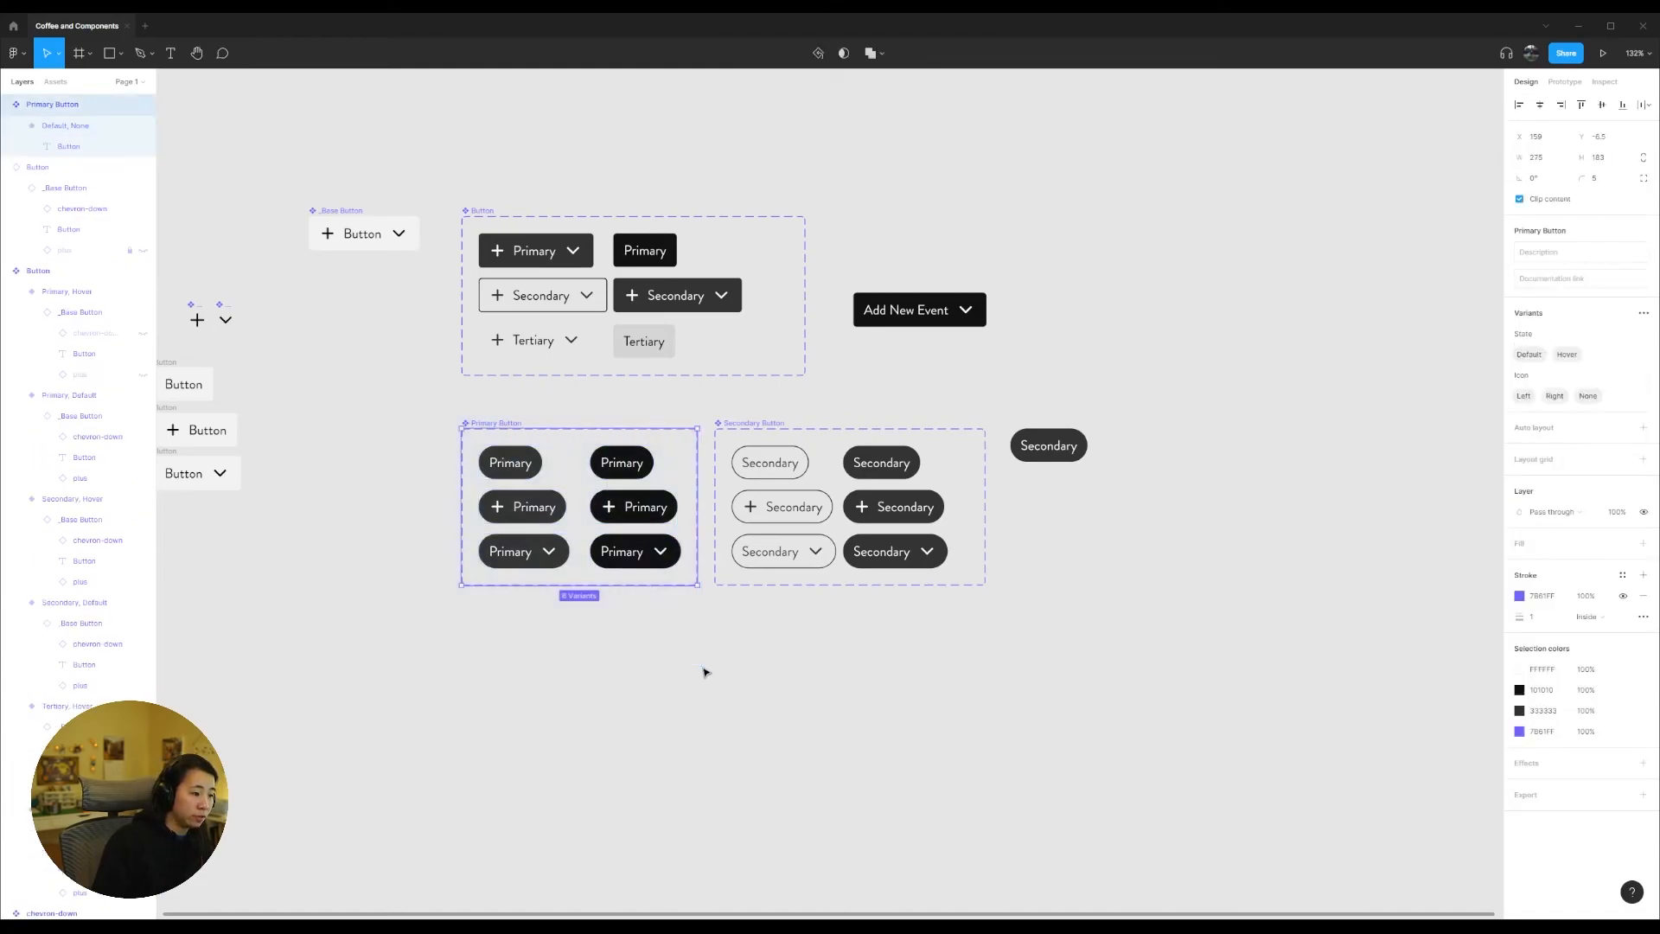
click(704, 670)
click(547, 536)
click(636, 545)
click(635, 512)
click(536, 510)
click(517, 469)
click(632, 472)
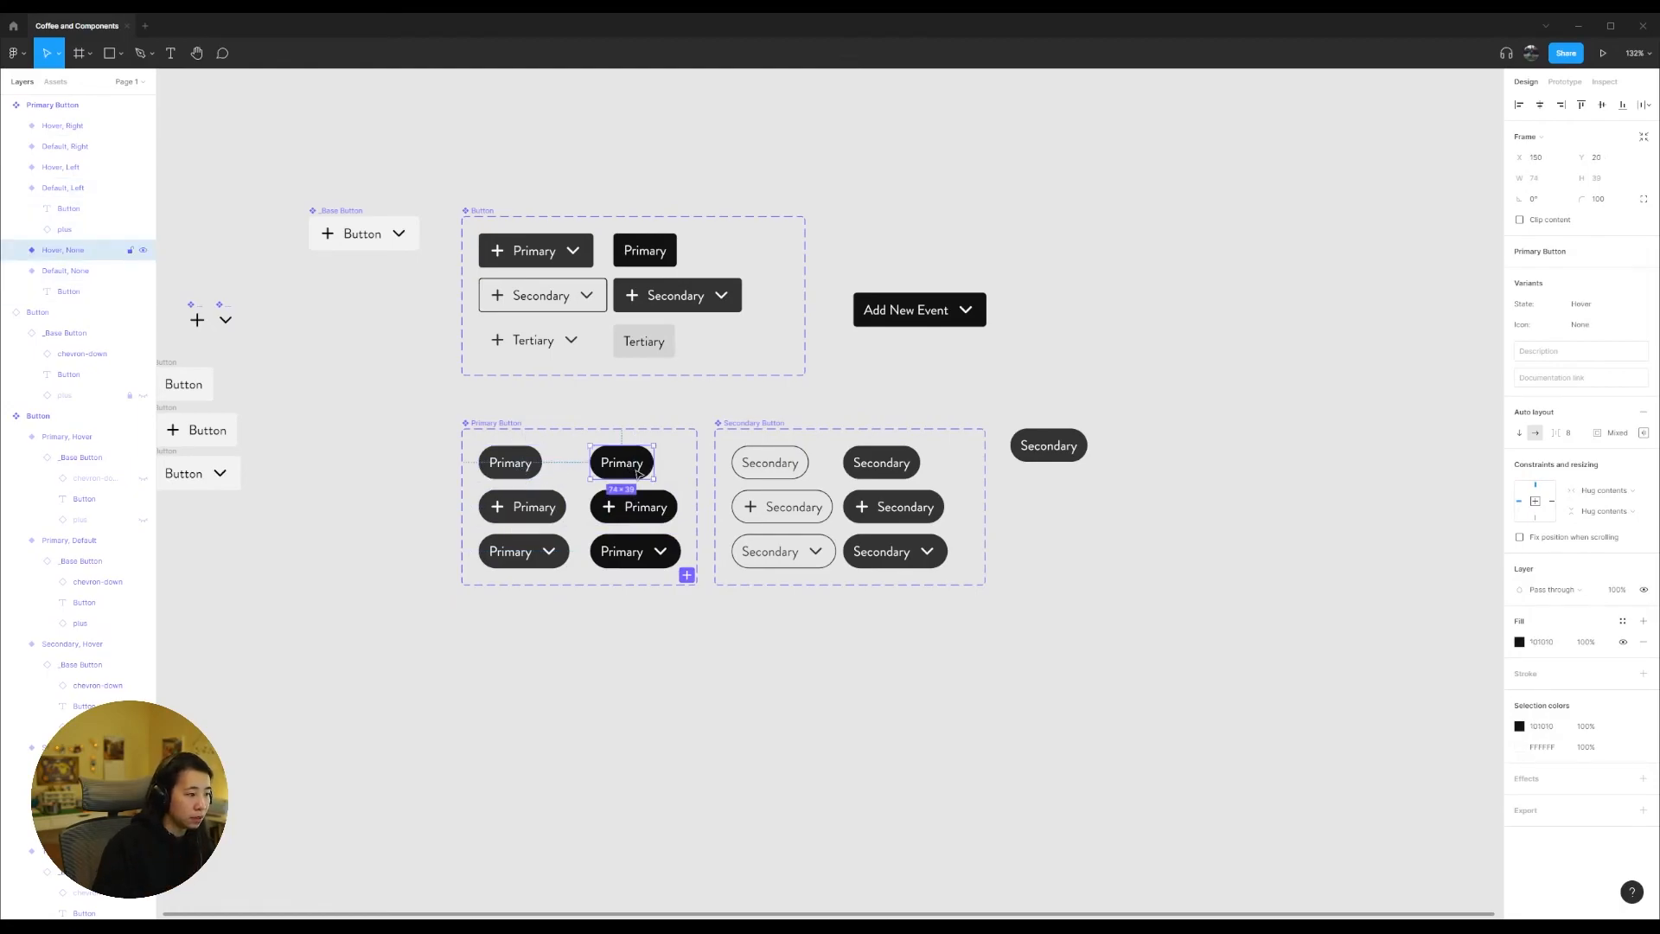
click(398, 446)
drag(421, 394, 703, 652)
click(704, 653)
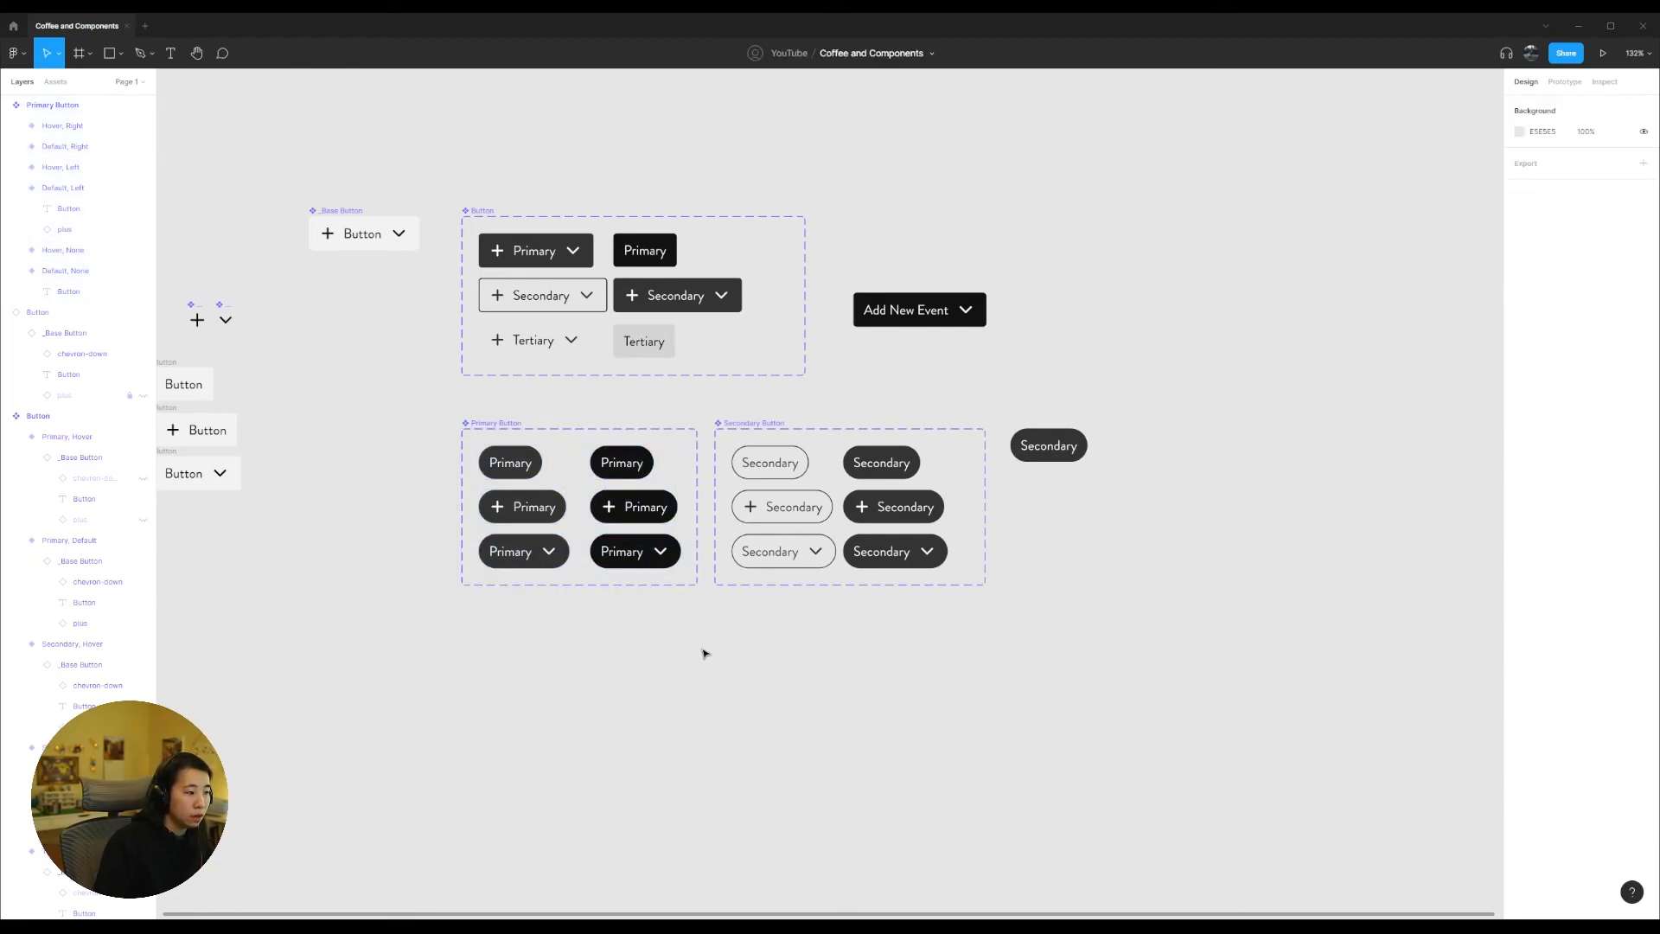
Step: Set the State of the Secondary Button instance beside the component sets to Default
drag(1226, 523, 1015, 397)
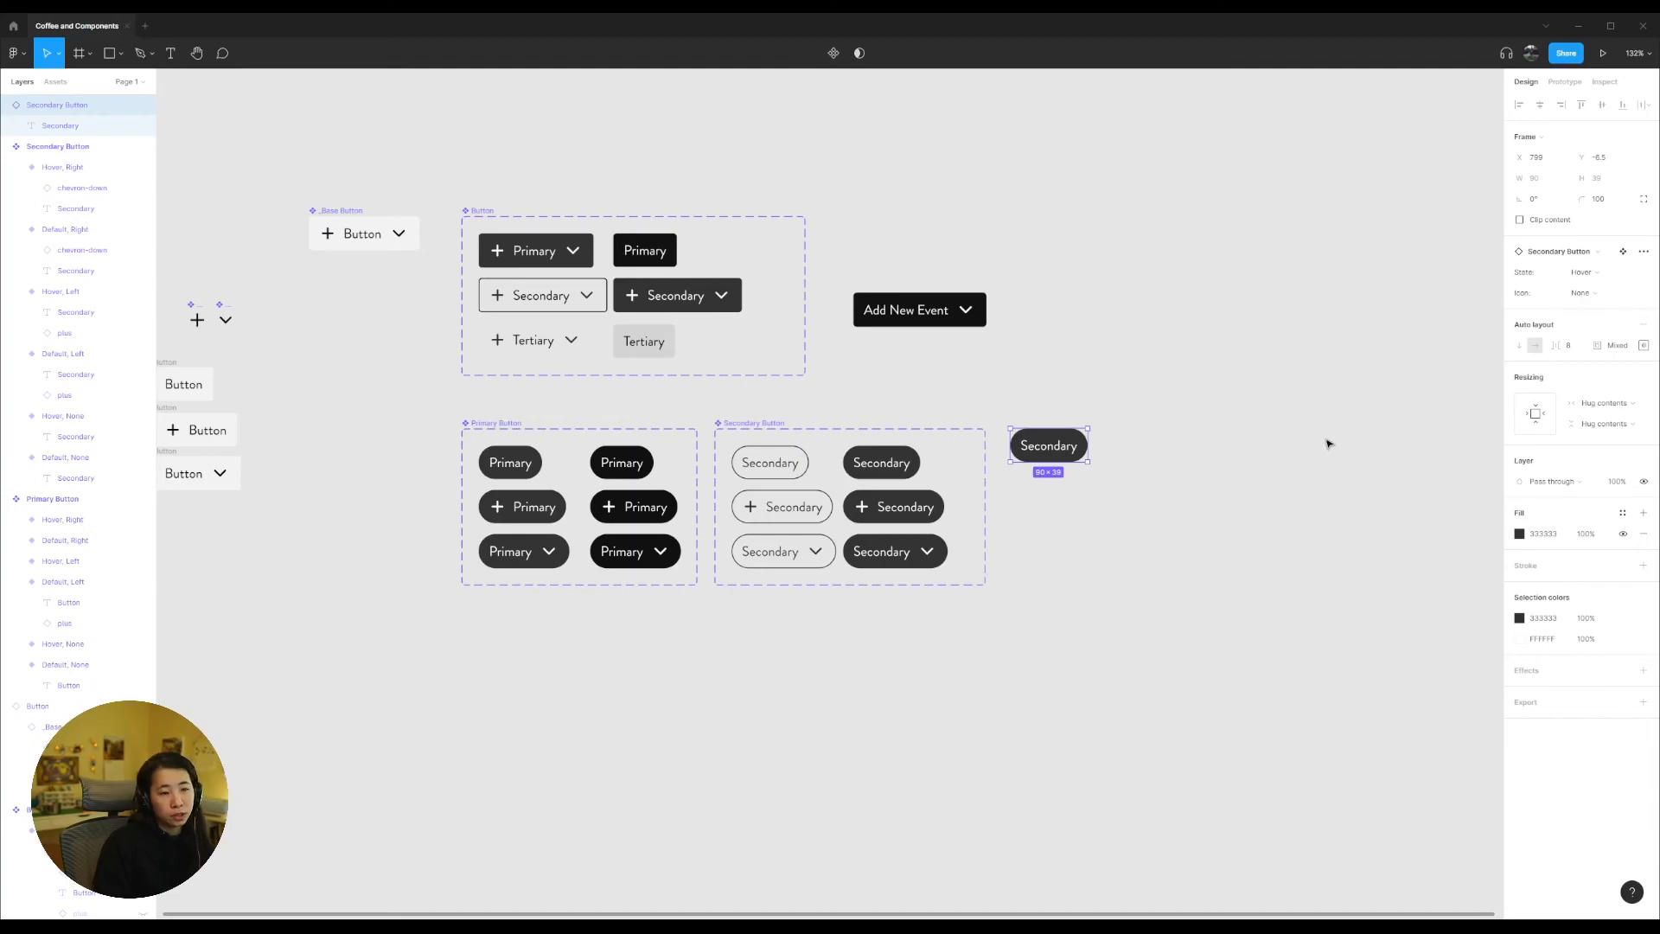
click(1582, 272)
click(1600, 257)
Step: Try the Icon options Right and Left on the Secondary Button instance, then return it to None
click(1591, 292)
click(1600, 277)
click(1590, 293)
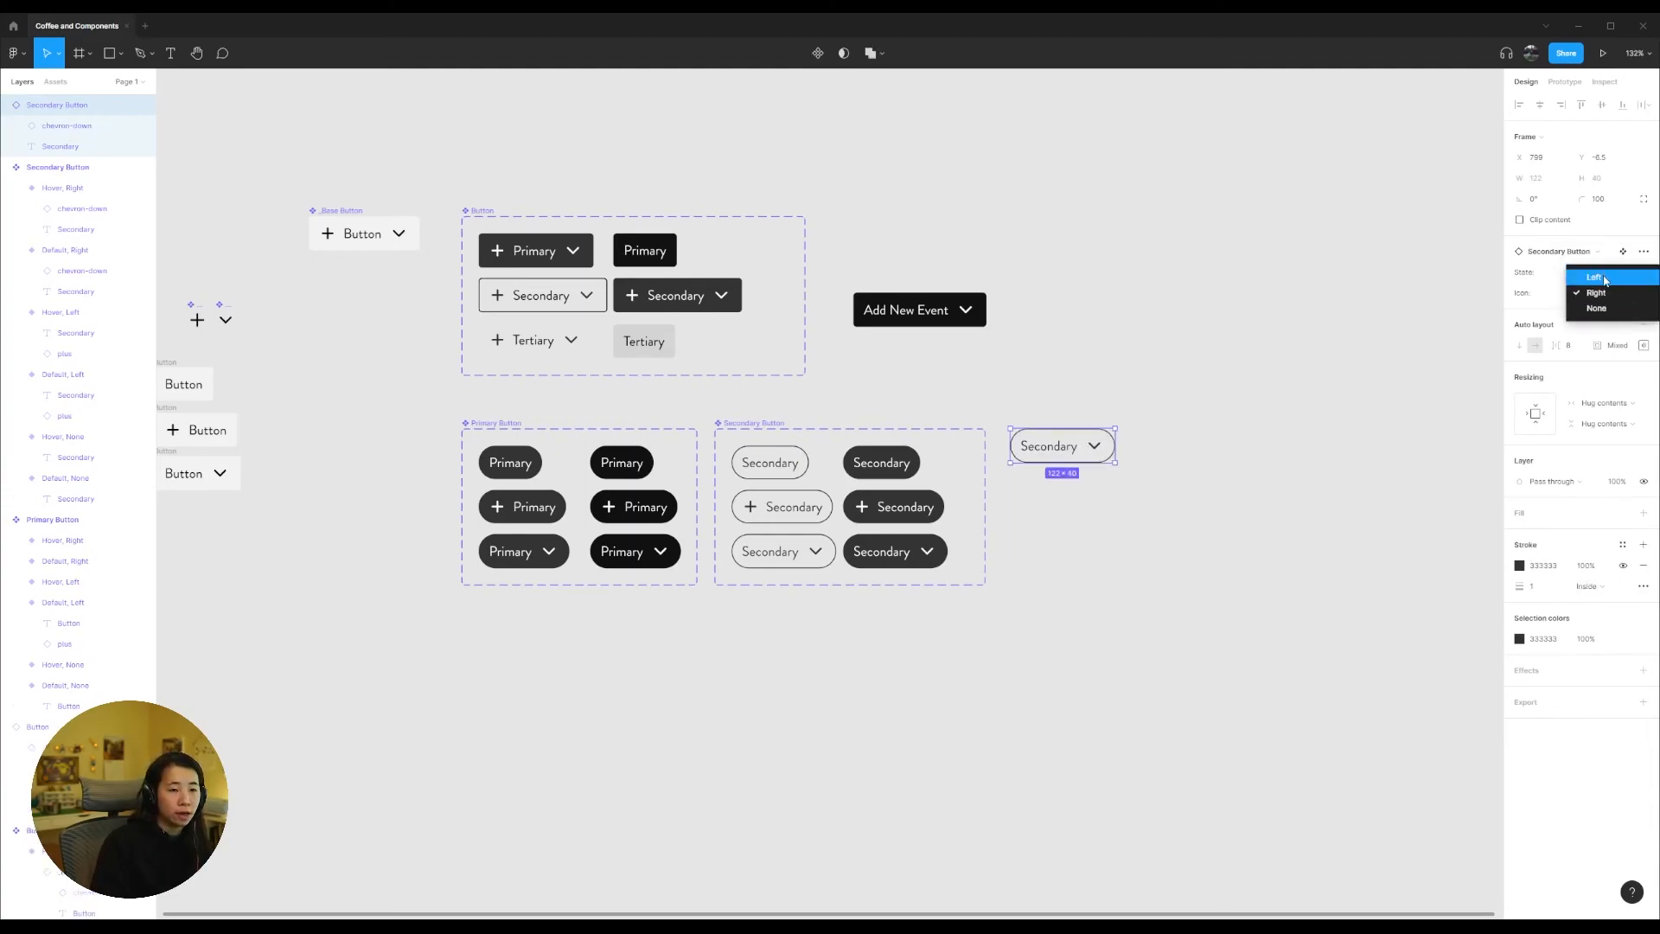
click(1596, 276)
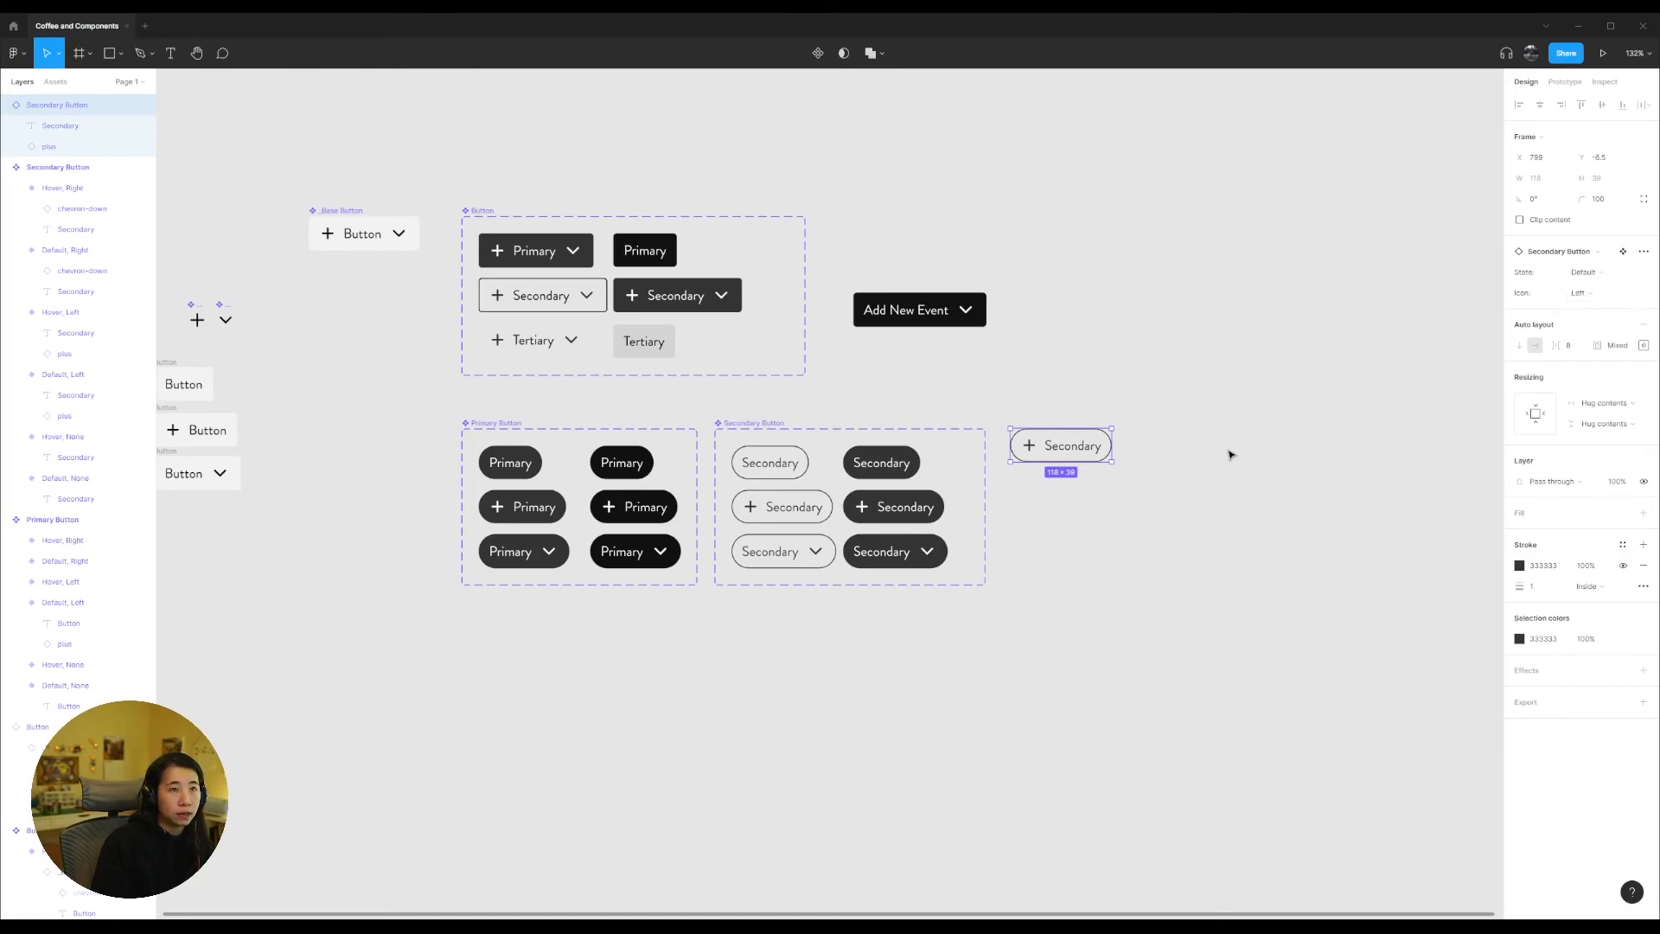
click(1589, 294)
click(1629, 308)
click(1627, 297)
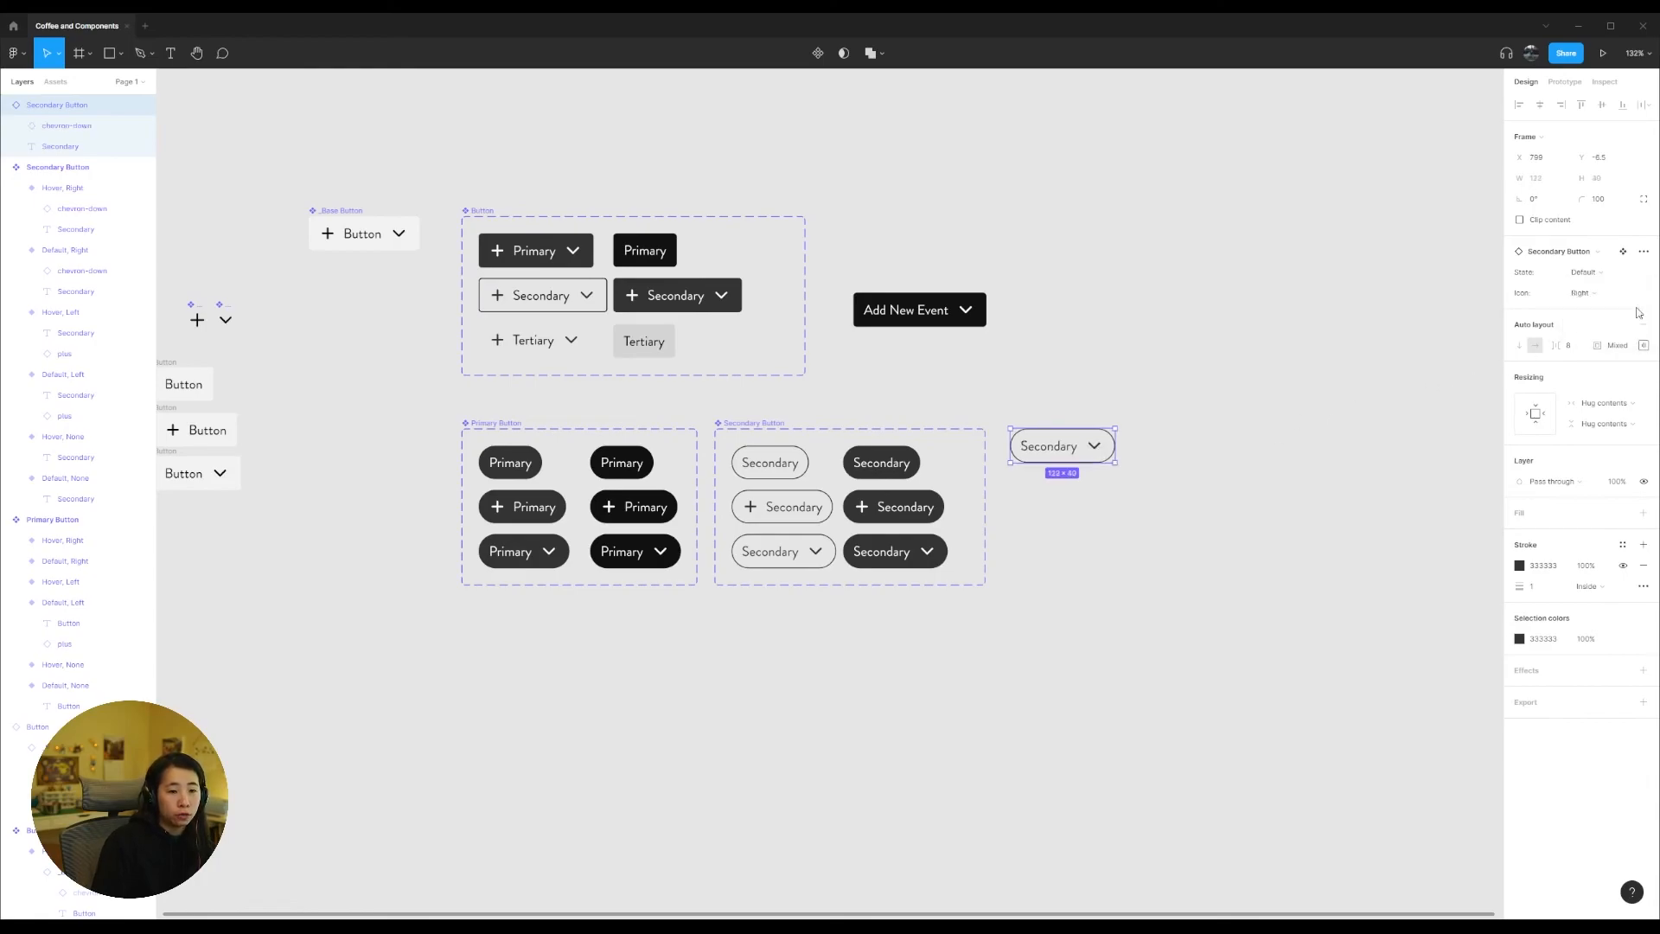
click(1610, 277)
click(1612, 294)
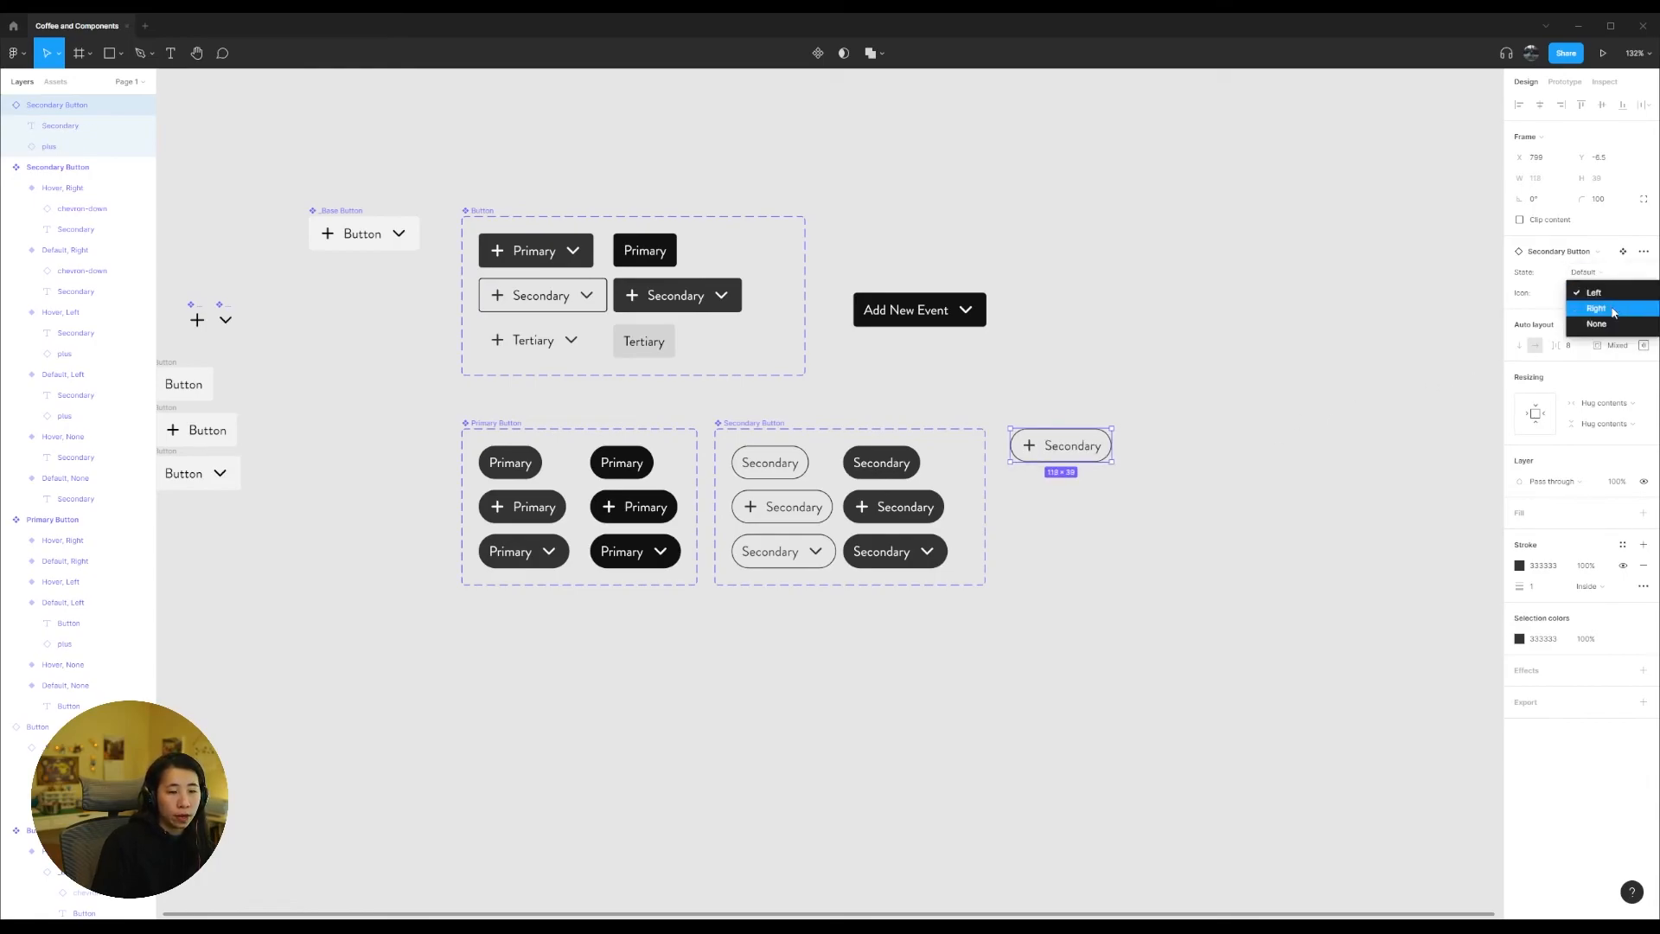
click(1611, 324)
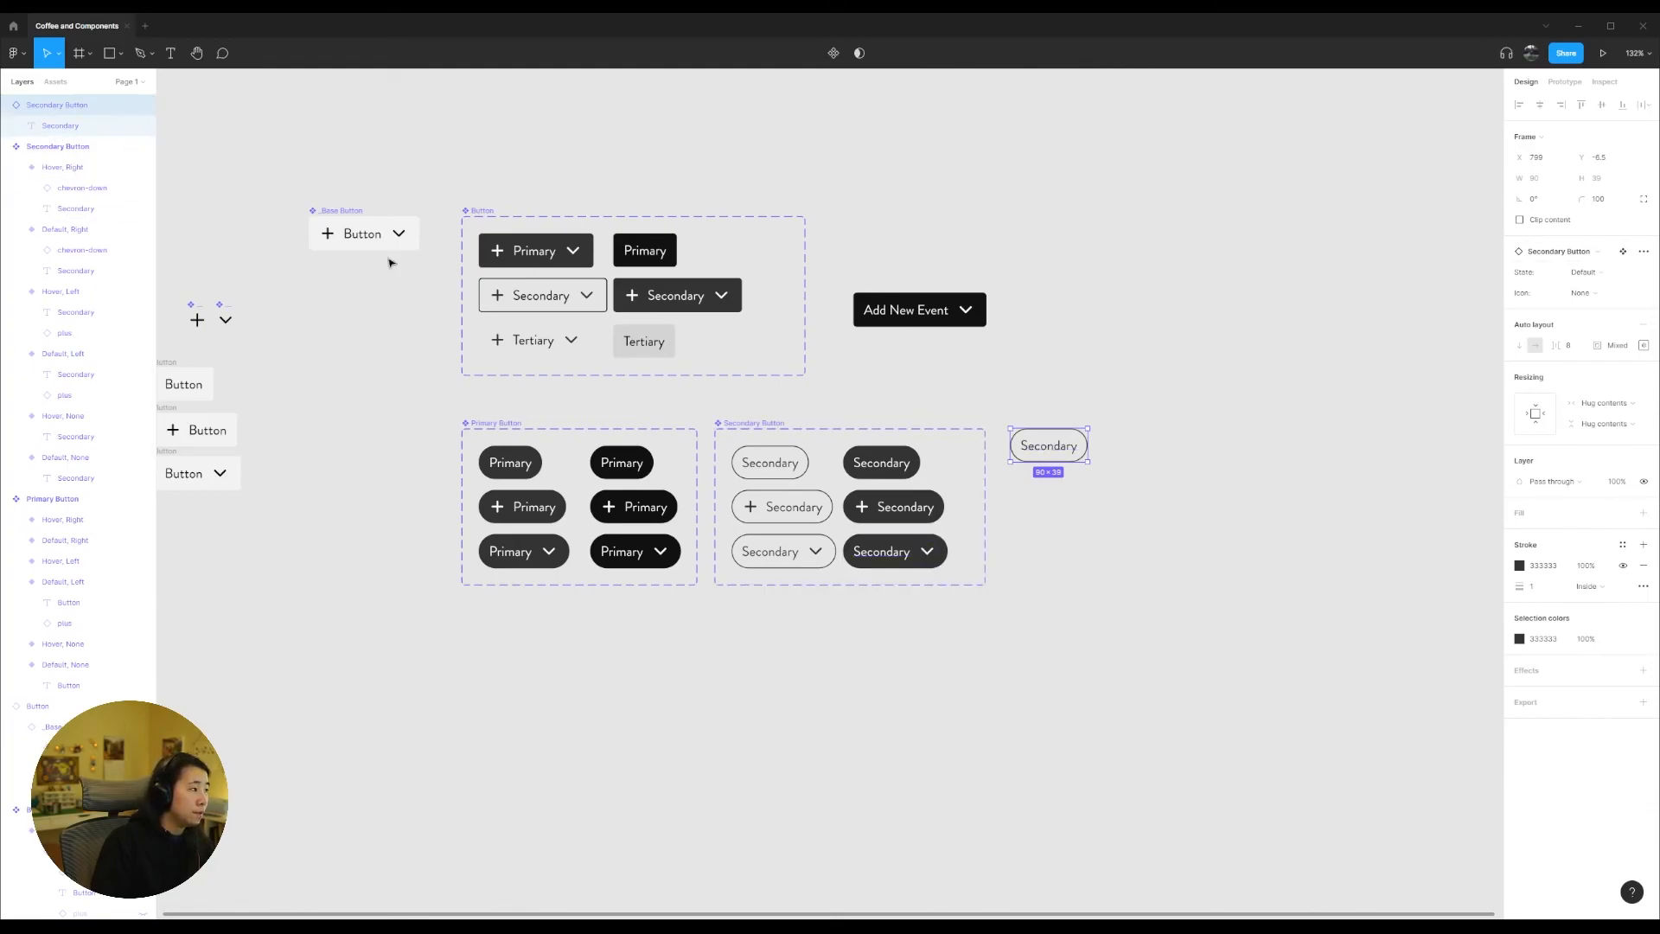
Step: Examine the _Base Button nested in the Add New Event instance, and the _Base Button component together with the Button component set
click(533, 251)
click(916, 312)
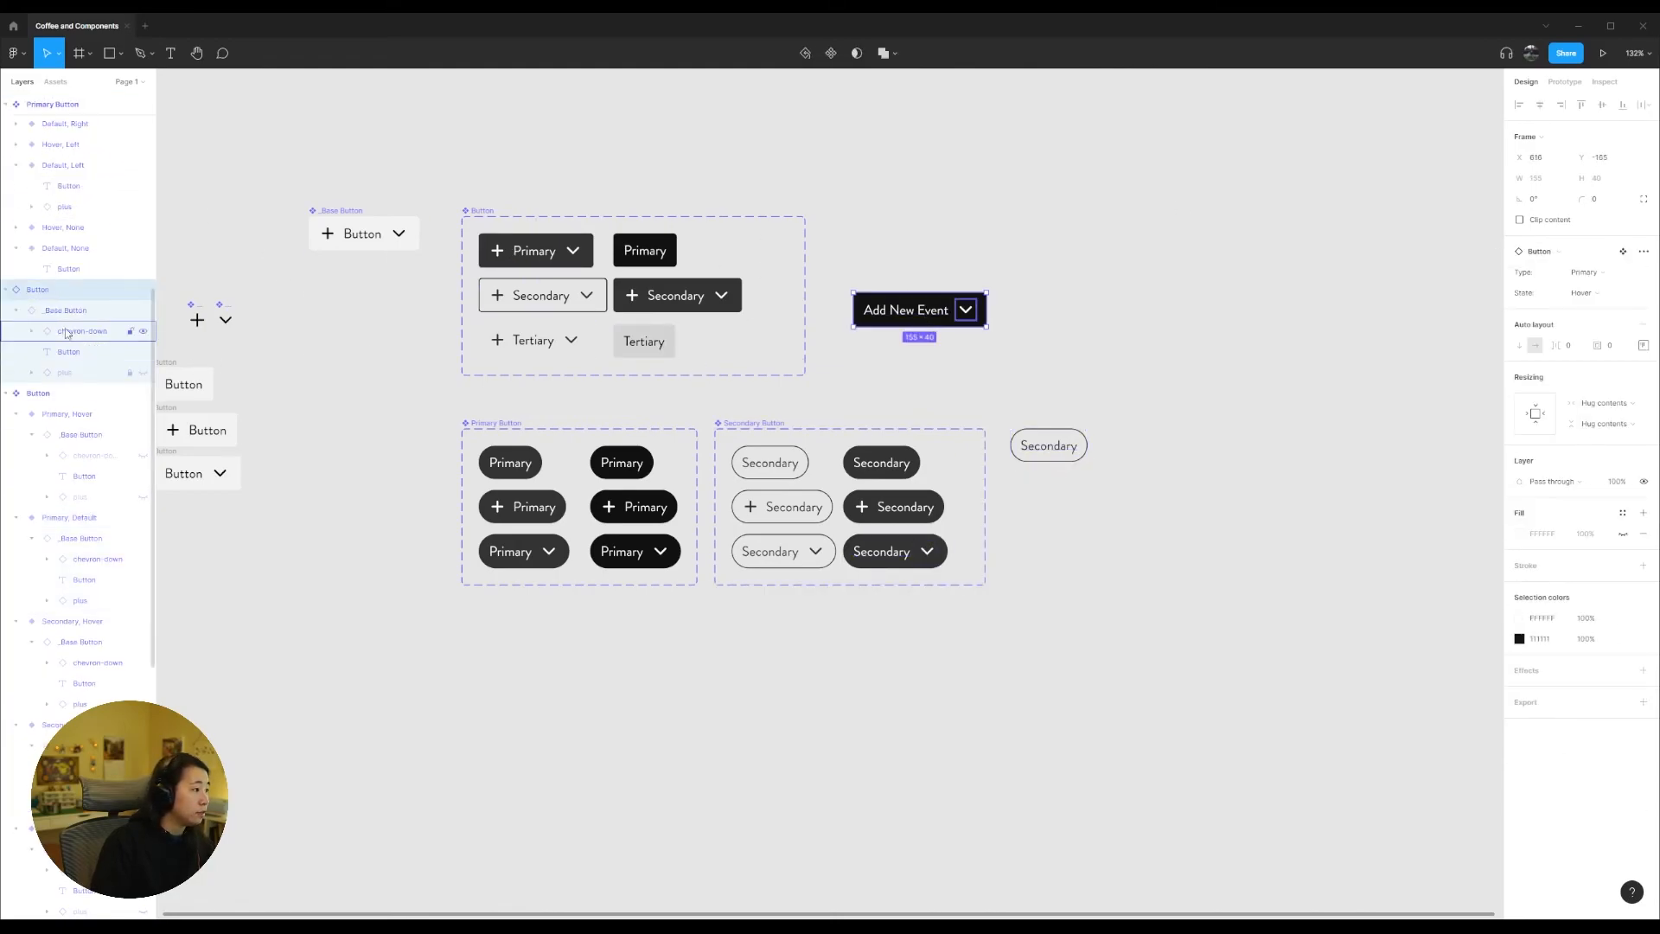
click(95, 312)
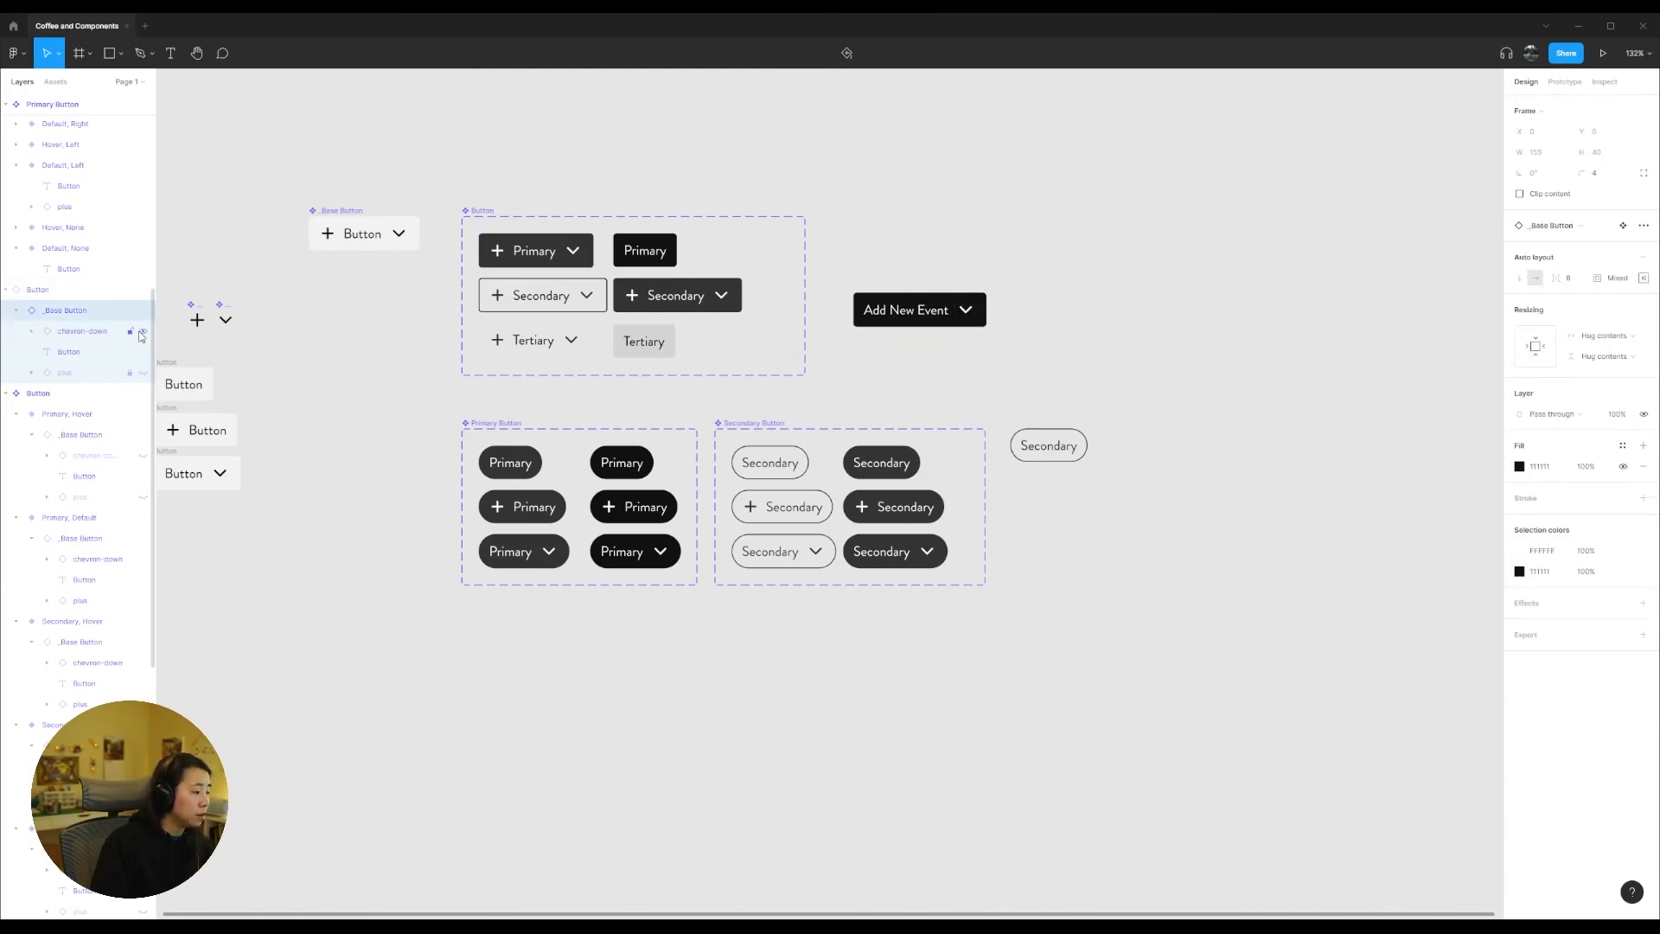
click(419, 379)
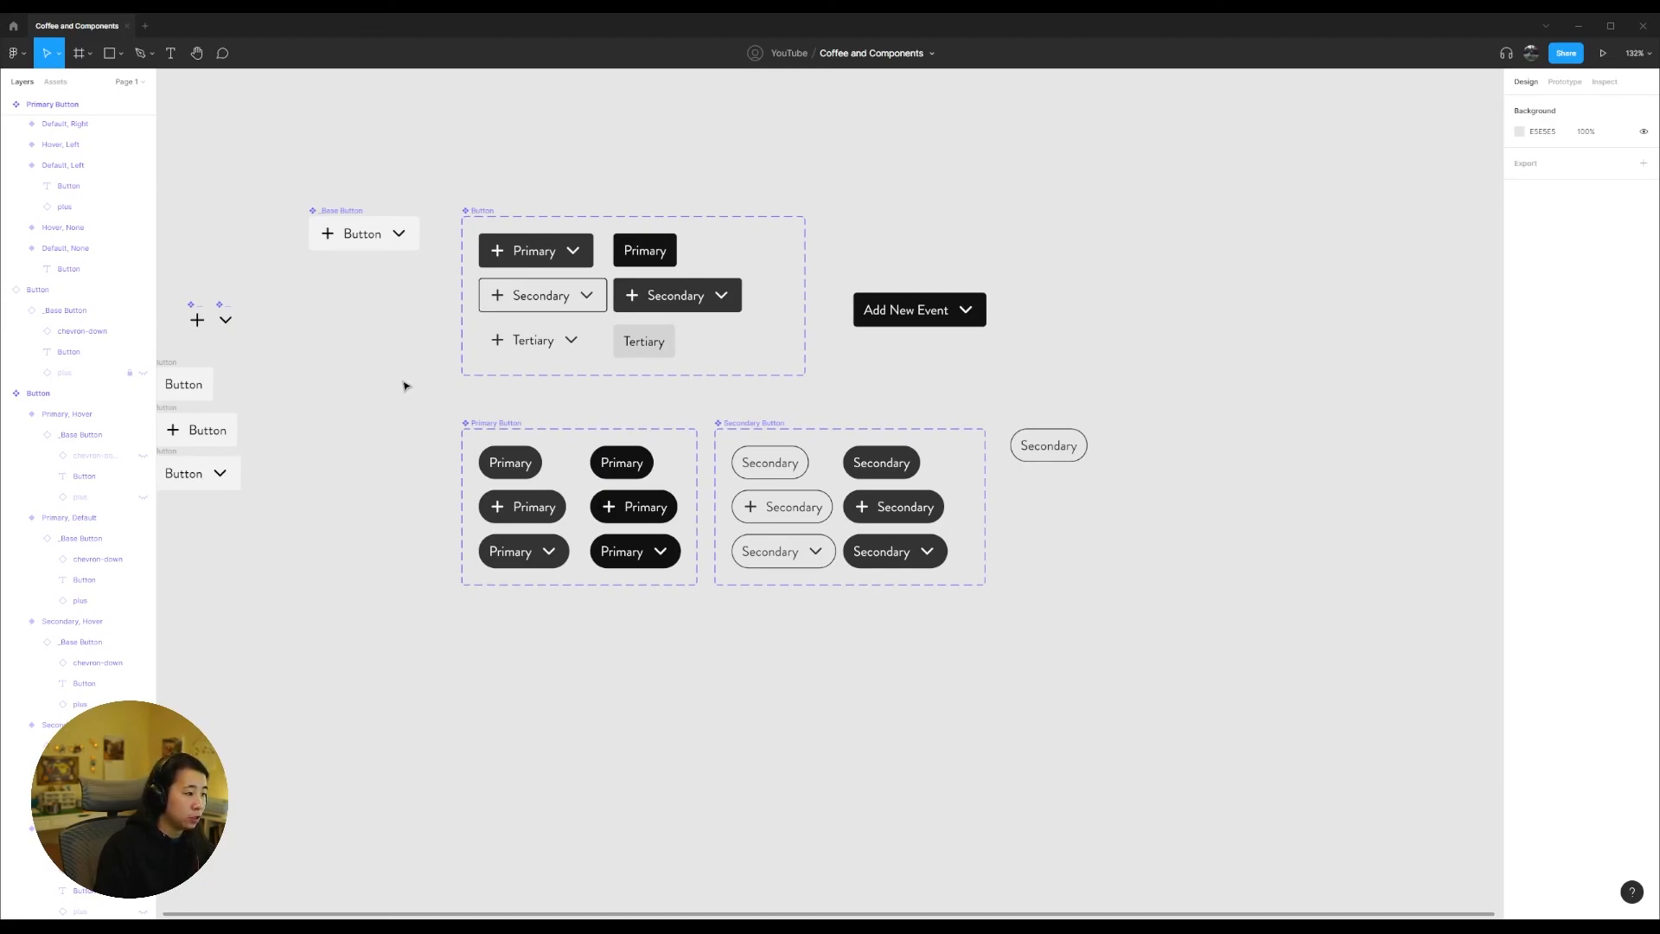
drag(458, 191, 292, 189)
click(845, 411)
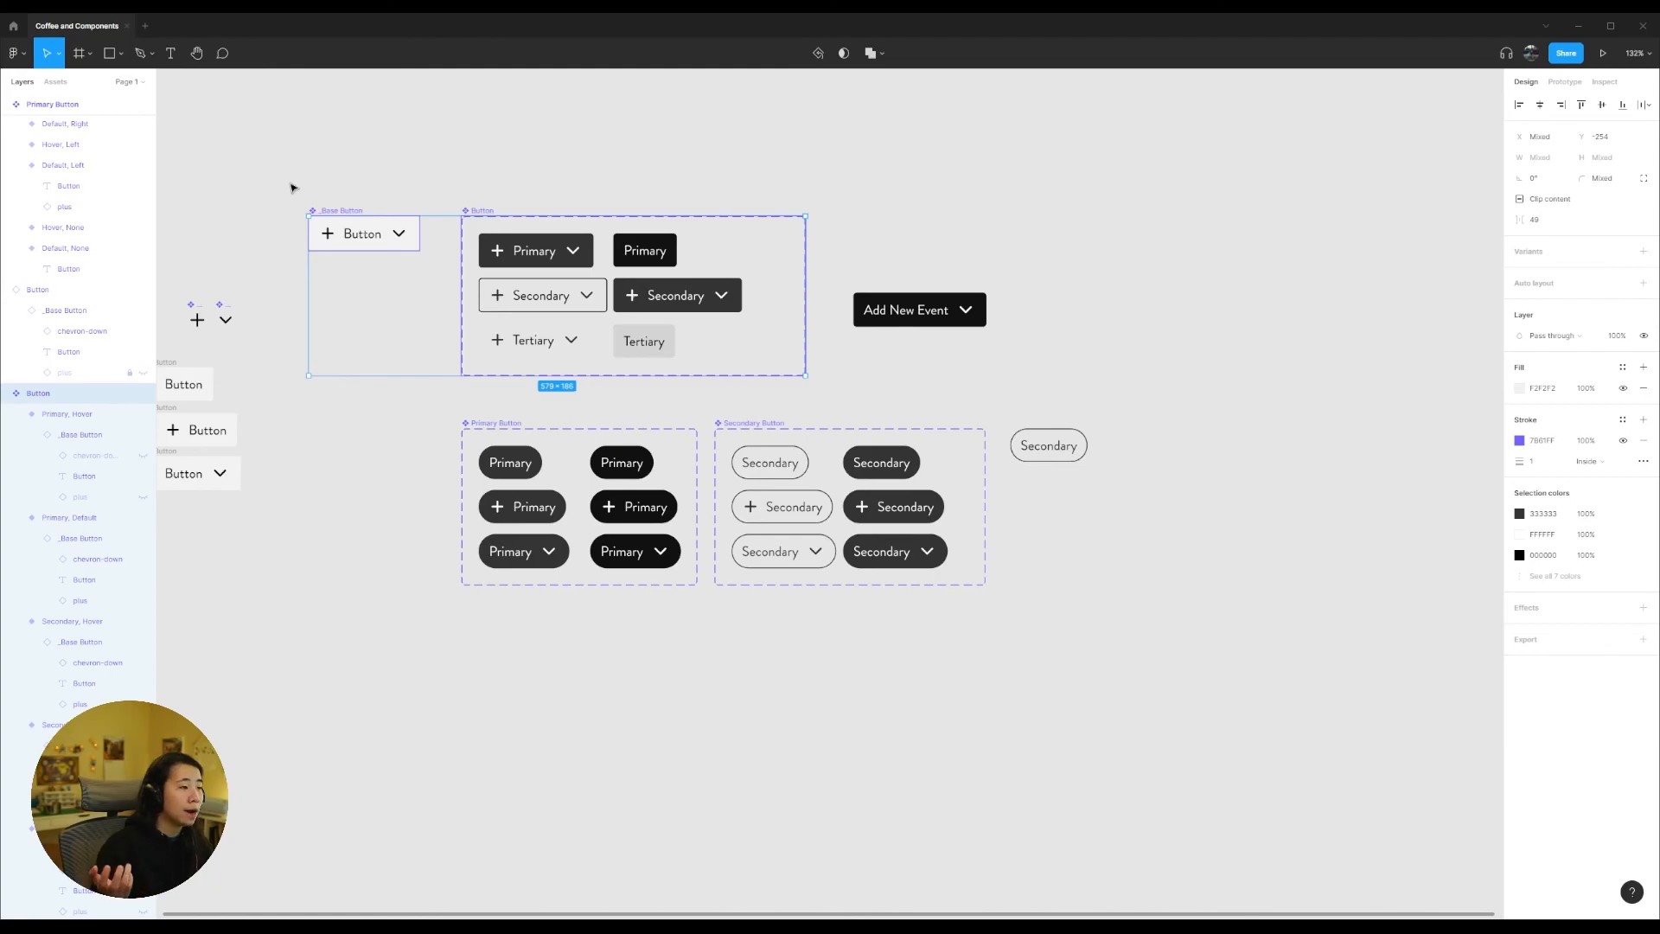
drag(291, 187, 832, 391)
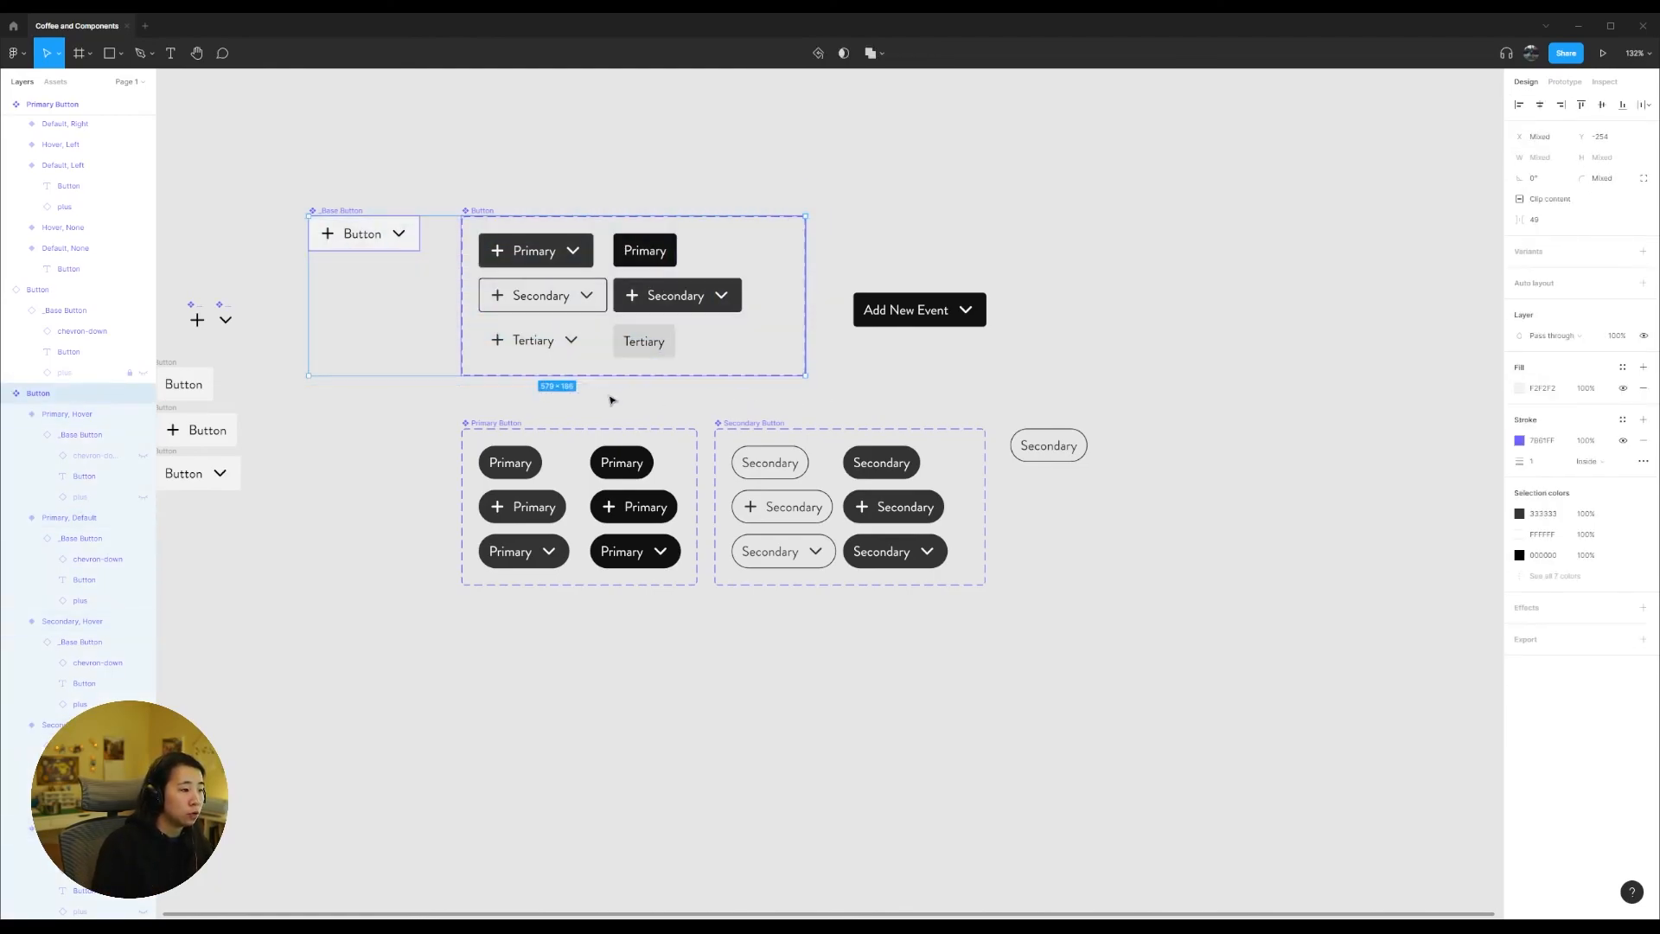
click(428, 490)
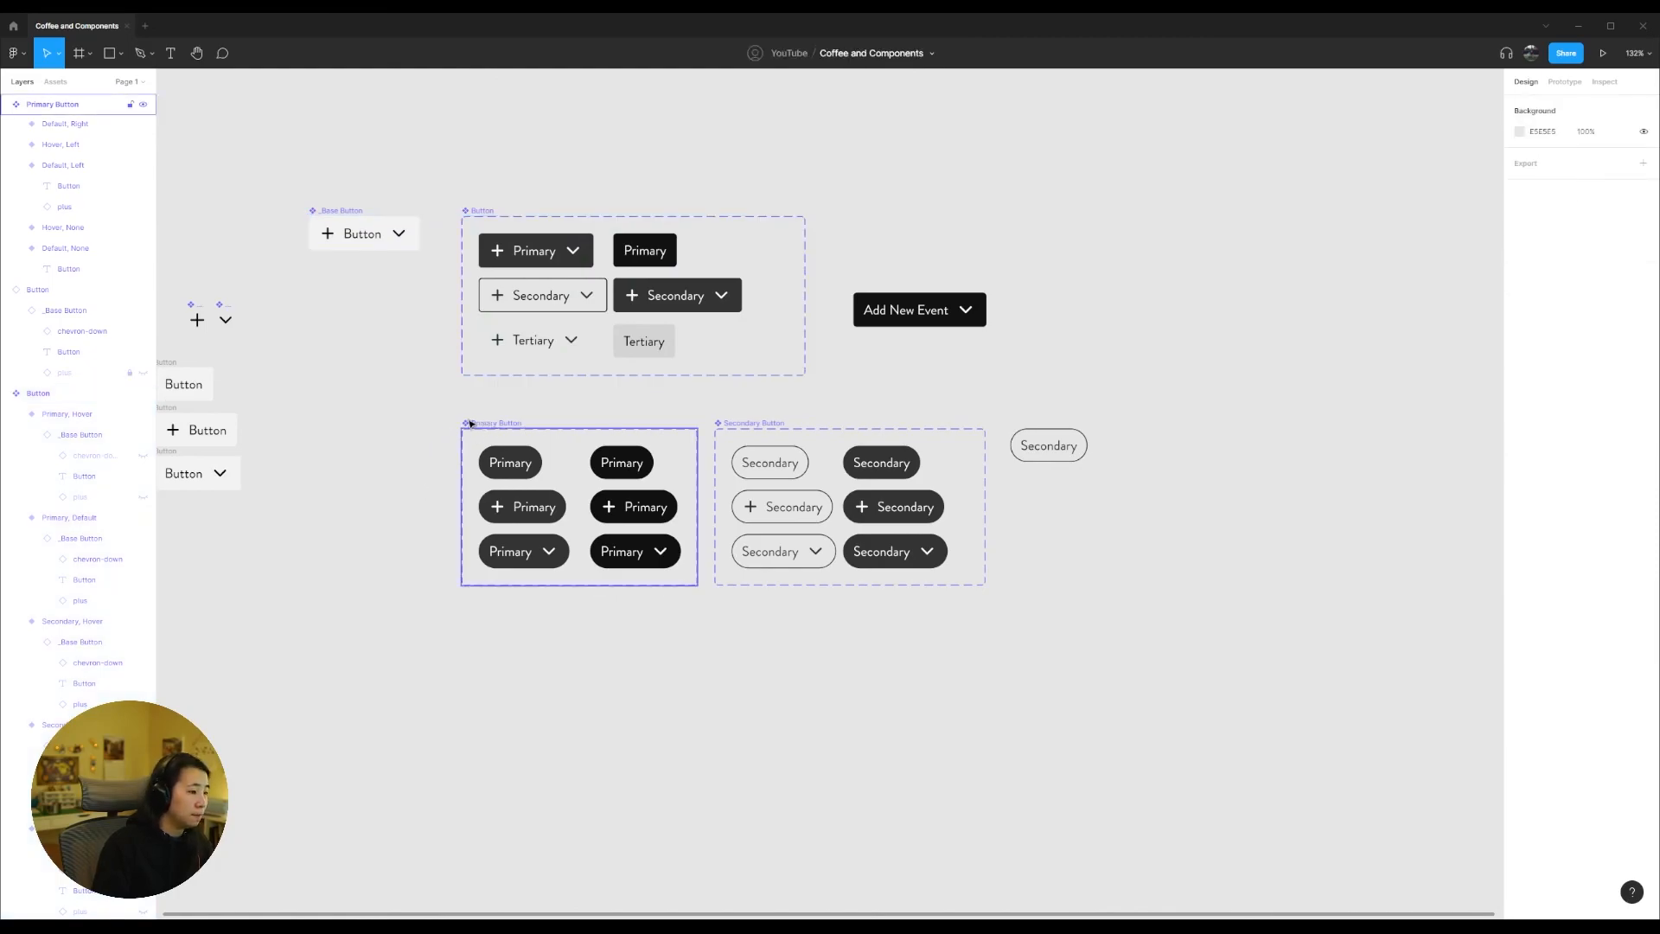
Step: Examine the Primary Button and Secondary Button component sets together and one by one, including the Default, None variant of Primary Button
drag(419, 397, 1006, 614)
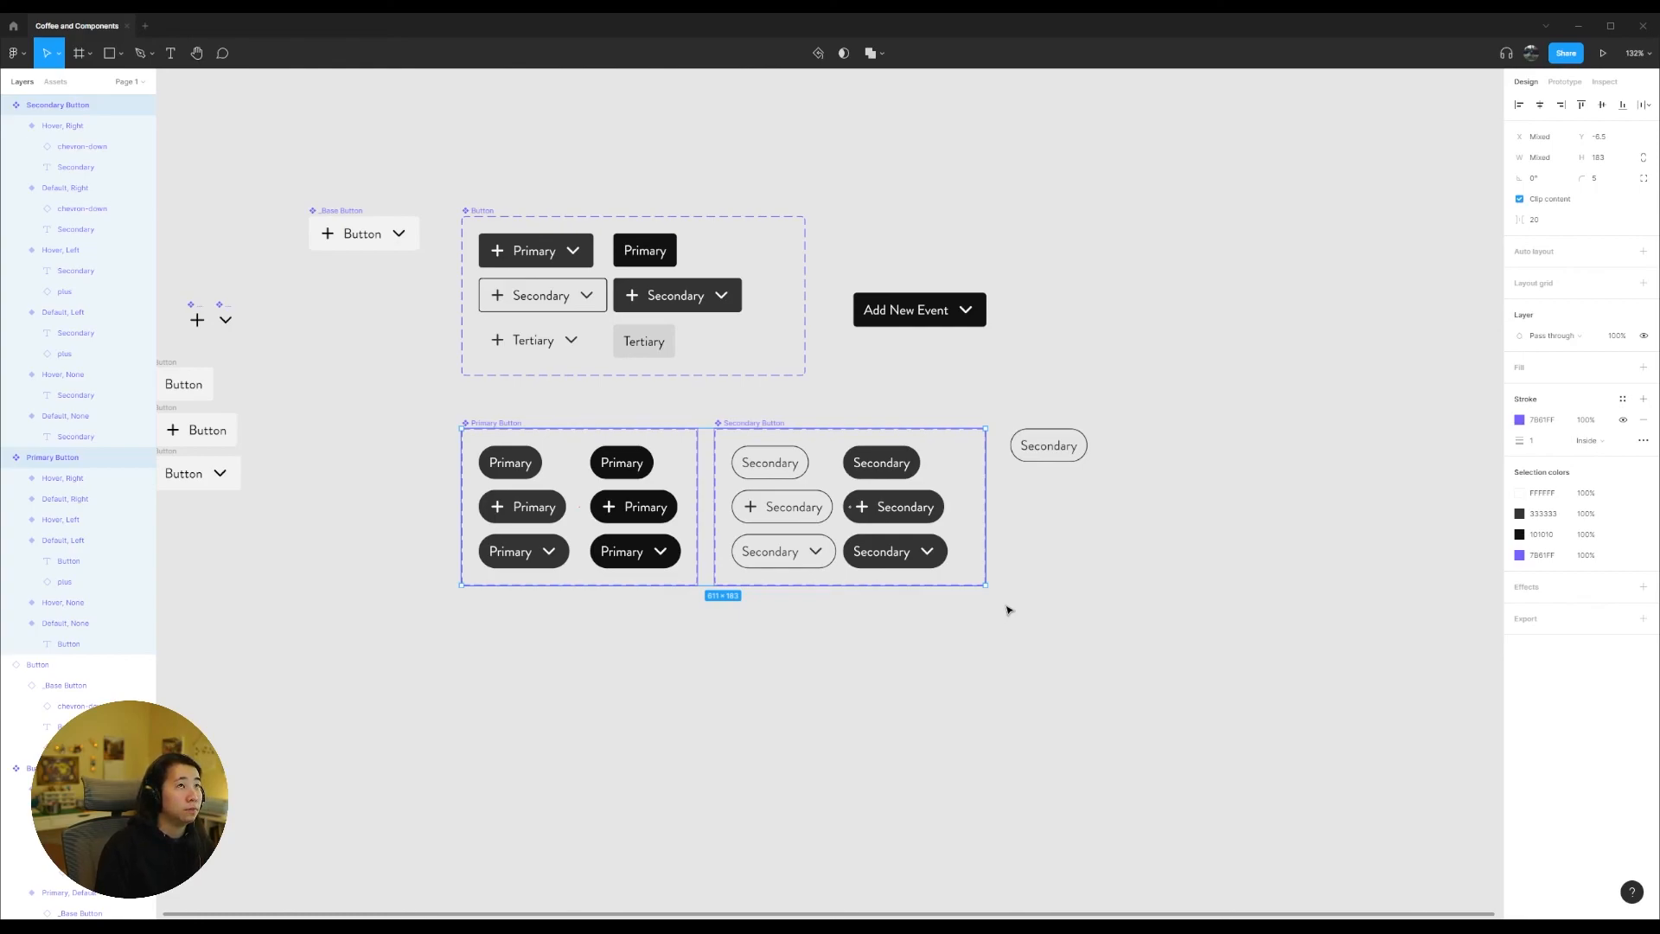
drag(1019, 630, 380, 404)
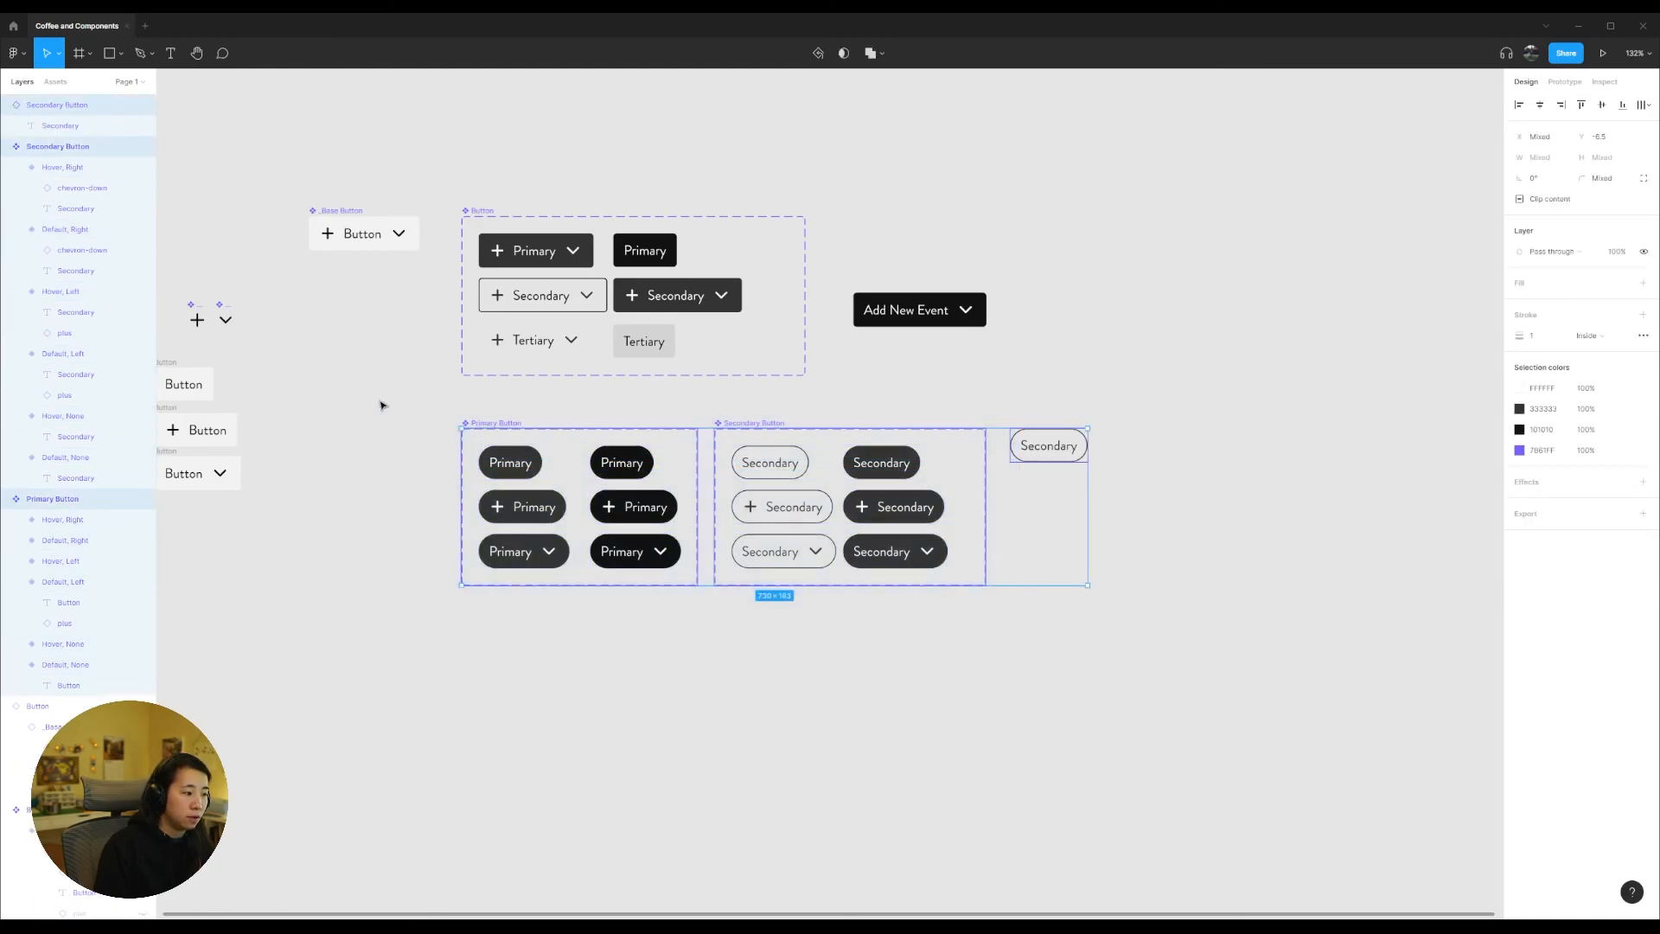
click(380, 405)
click(510, 462)
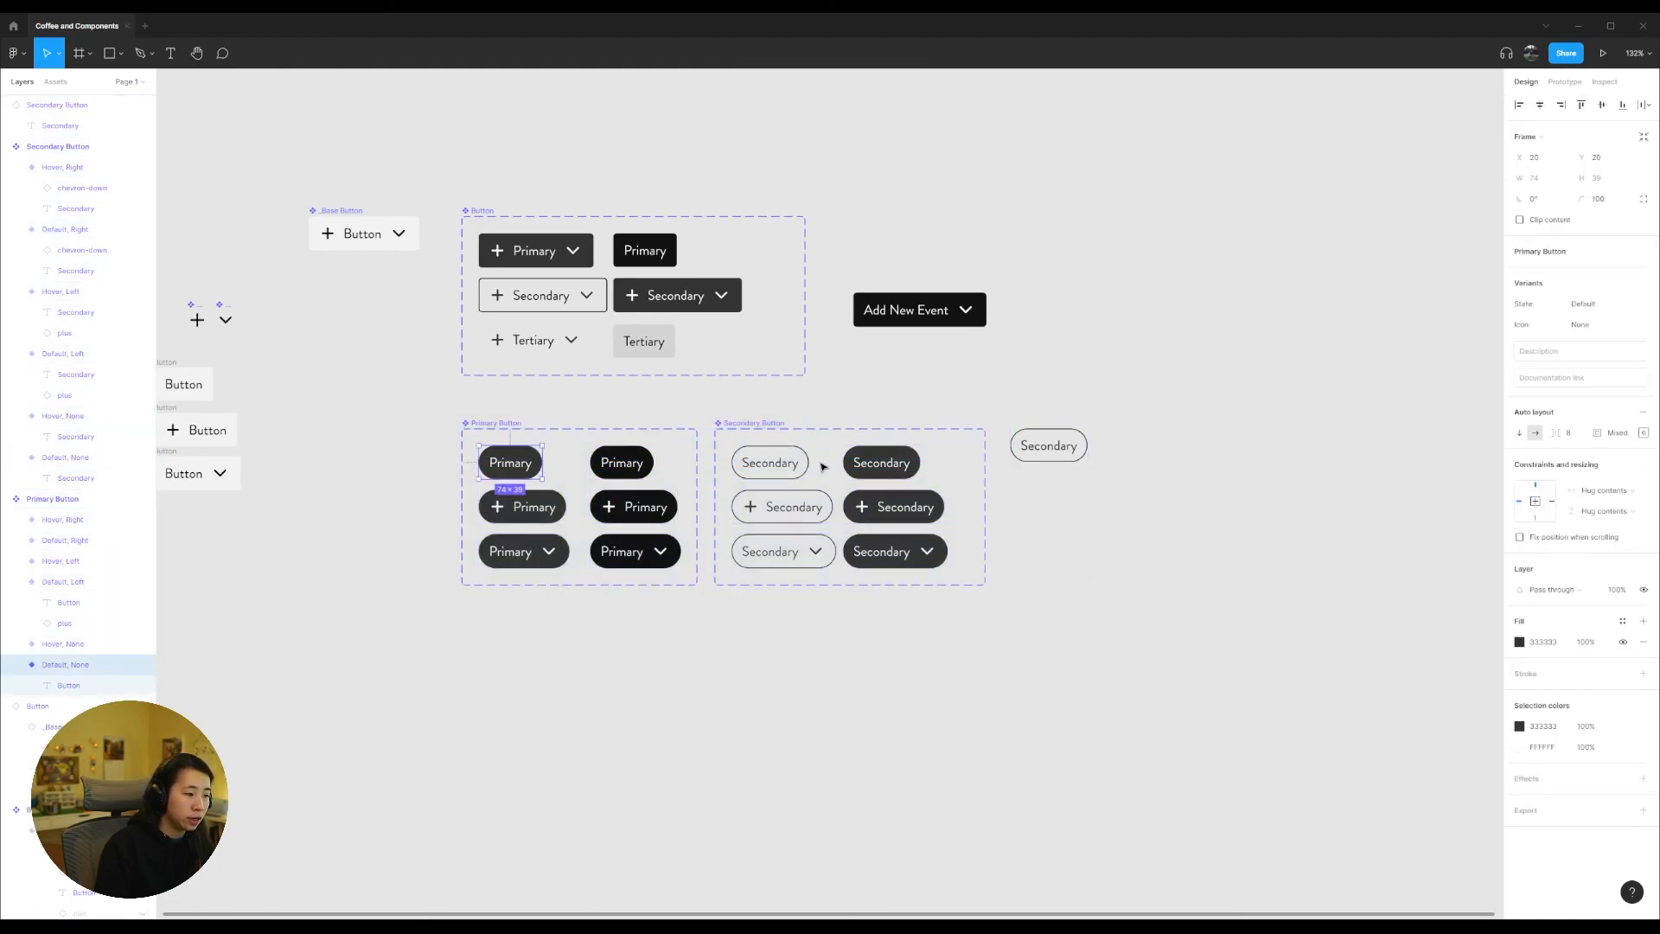
click(752, 424)
click(498, 424)
click(772, 424)
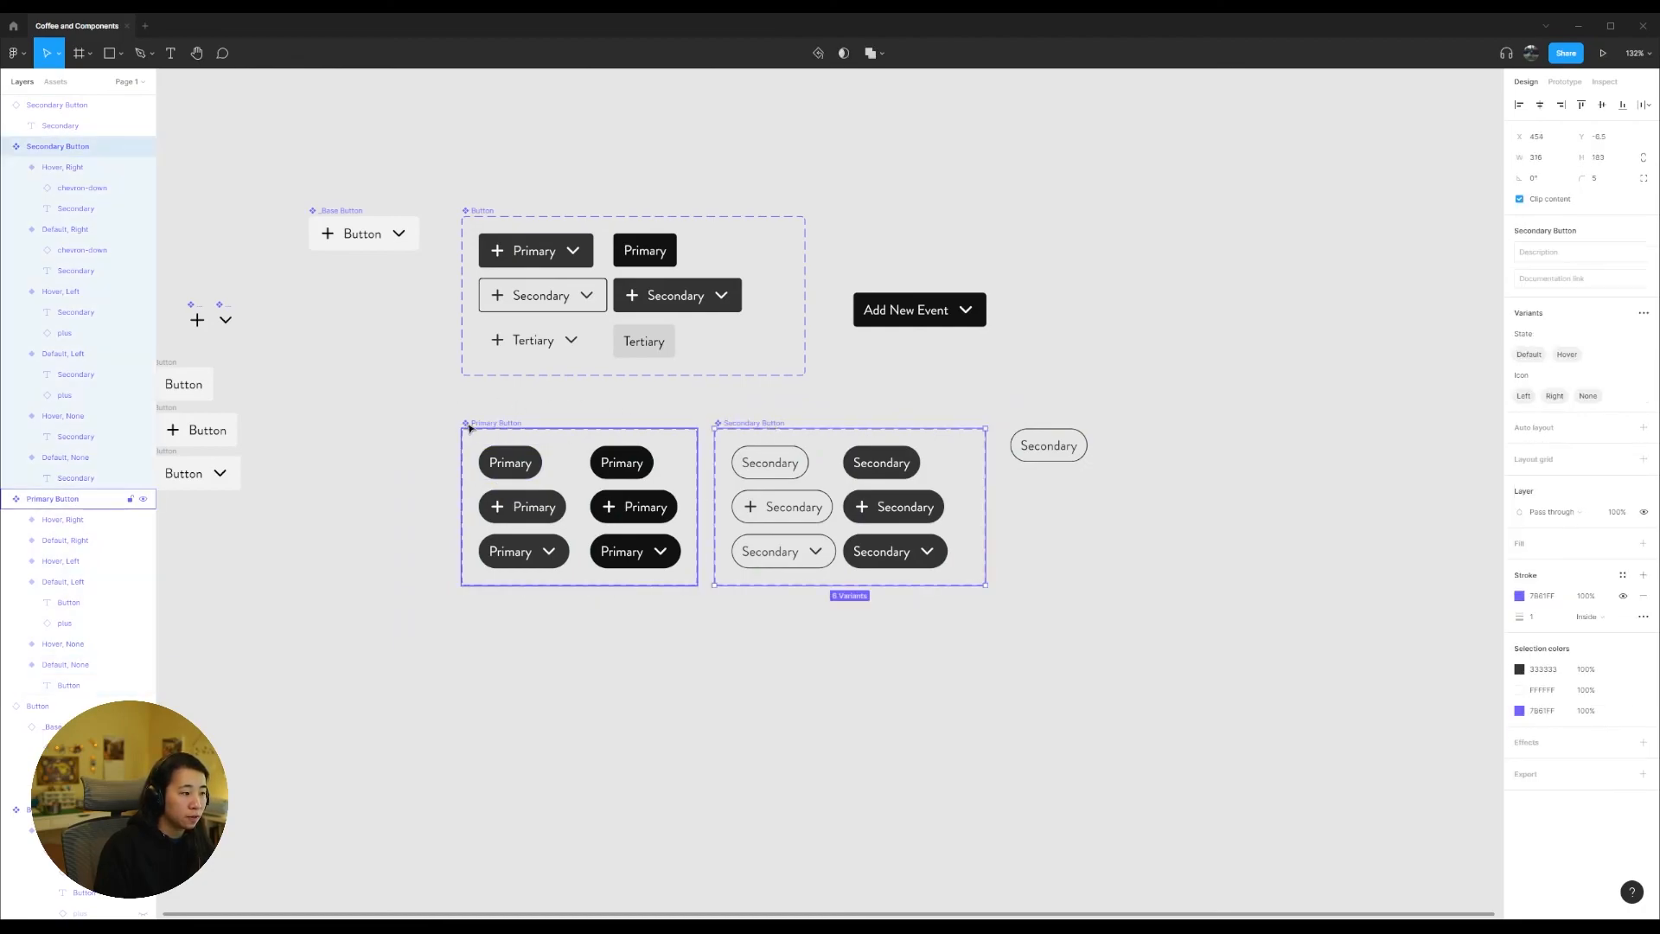
click(596, 414)
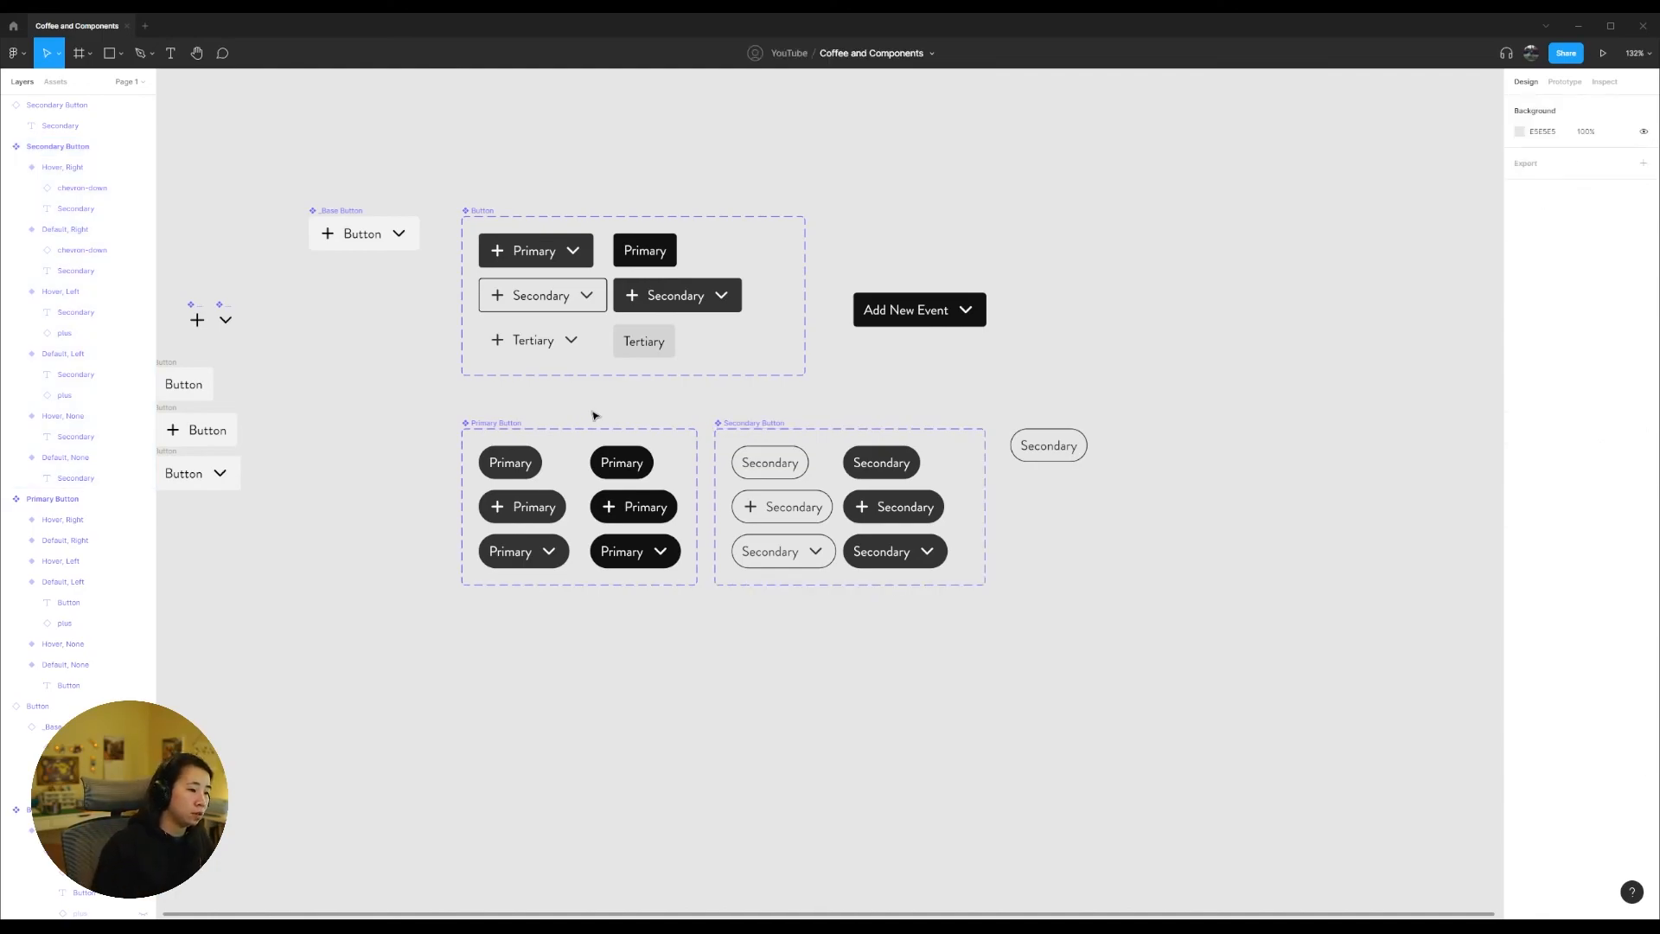
Step: Move the Secondary Button instance down and farther right, away from the Secondary Button component set
drag(1049, 448, 1197, 510)
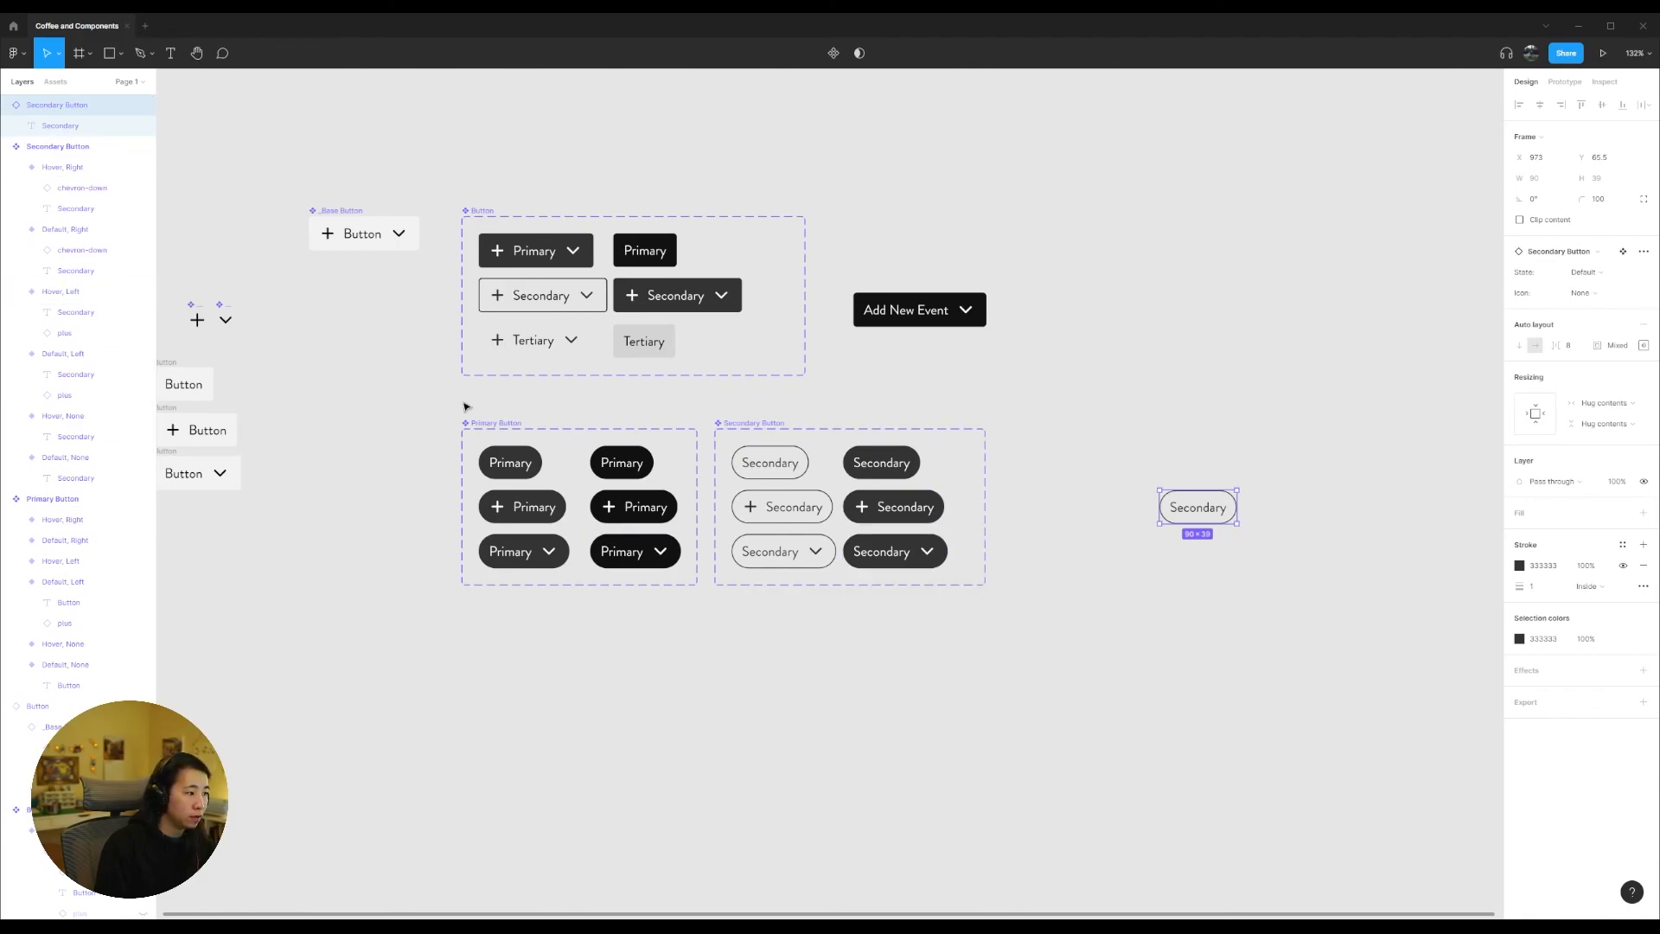
click(427, 424)
drag(382, 386, 534, 401)
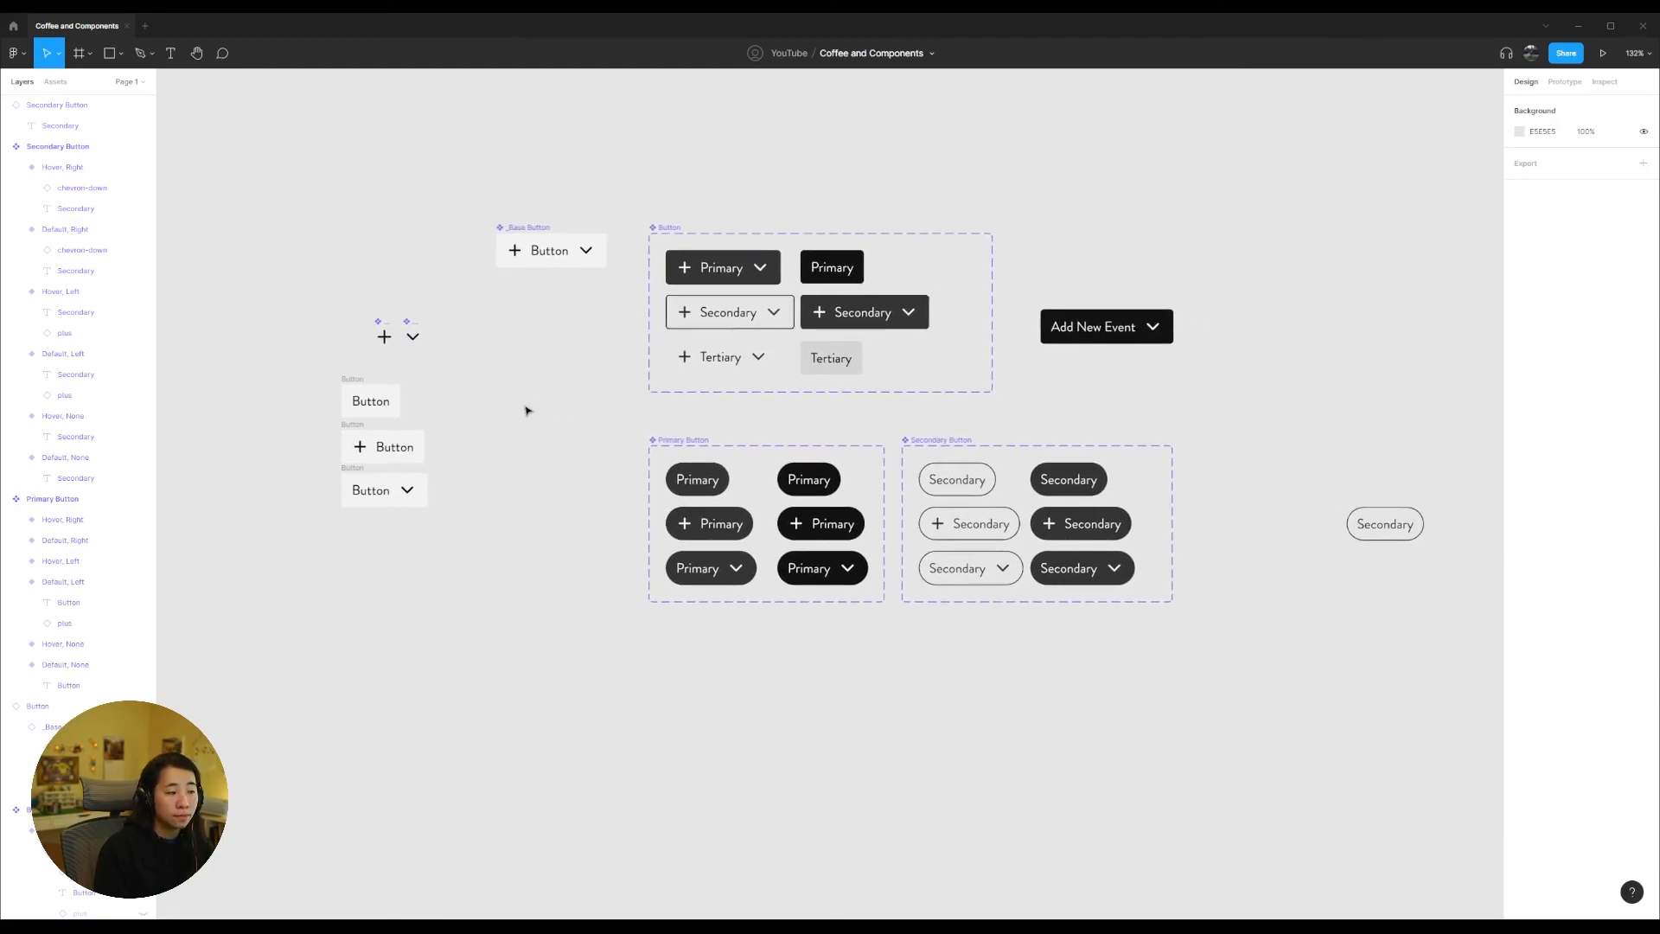